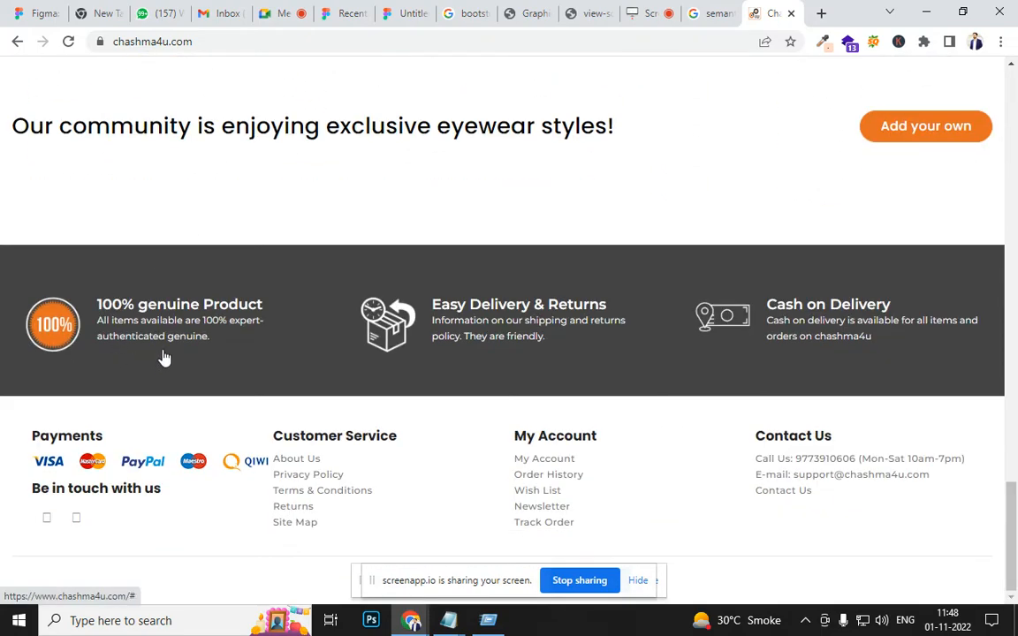
Step: Look through the Chashma4u home page sections, from the footer up past the best seller power sunglasses to the header
{"action": "scroll", "coordinate": [163, 357], "scroll_direction": "up", "scroll_amount": 12}
{"action": "left_click_drag", "start_coordinate": [469, 170], "coordinate": [686, 336]}
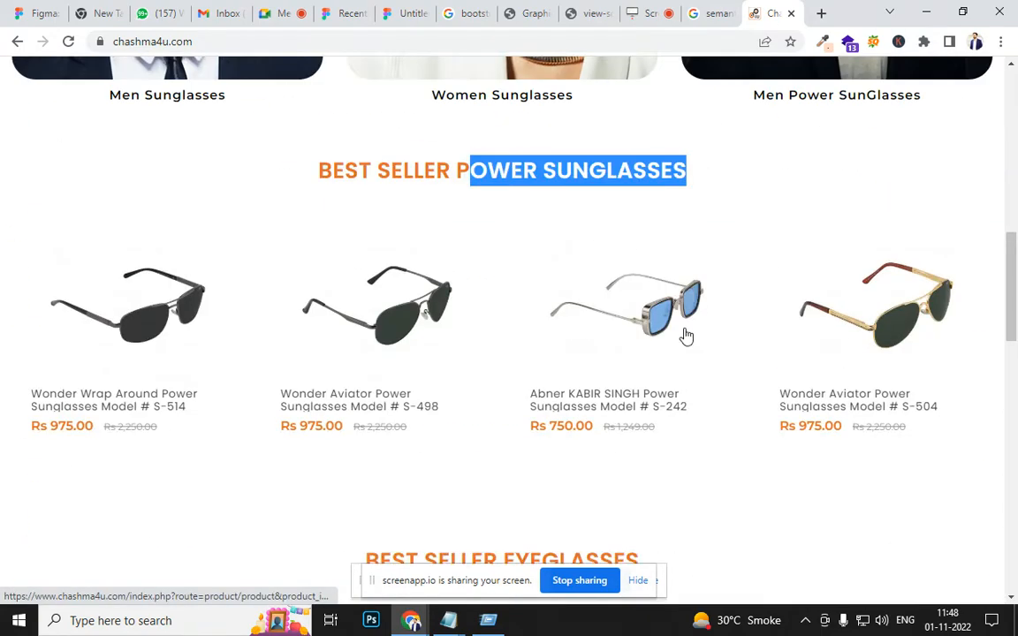
{"action": "scroll", "coordinate": [625, 337], "scroll_direction": "up", "scroll_amount": 1}
{"action": "left_click", "coordinate": [464, 268]}
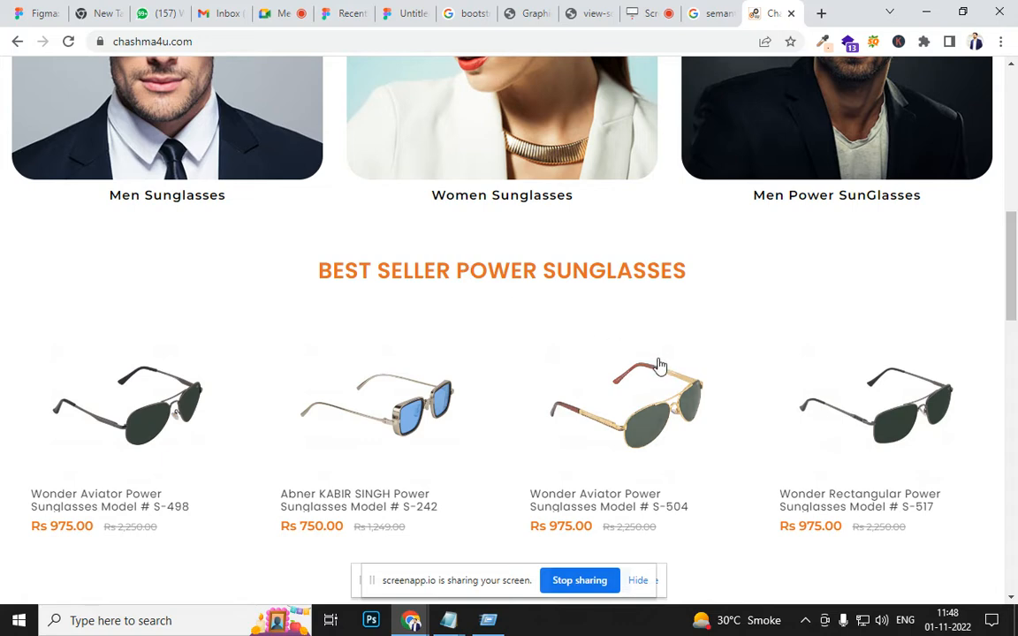
{"action": "scroll", "coordinate": [527, 232], "scroll_direction": "down", "scroll_amount": 3}
{"action": "scroll", "coordinate": [649, 229], "scroll_direction": "up", "scroll_amount": 15}
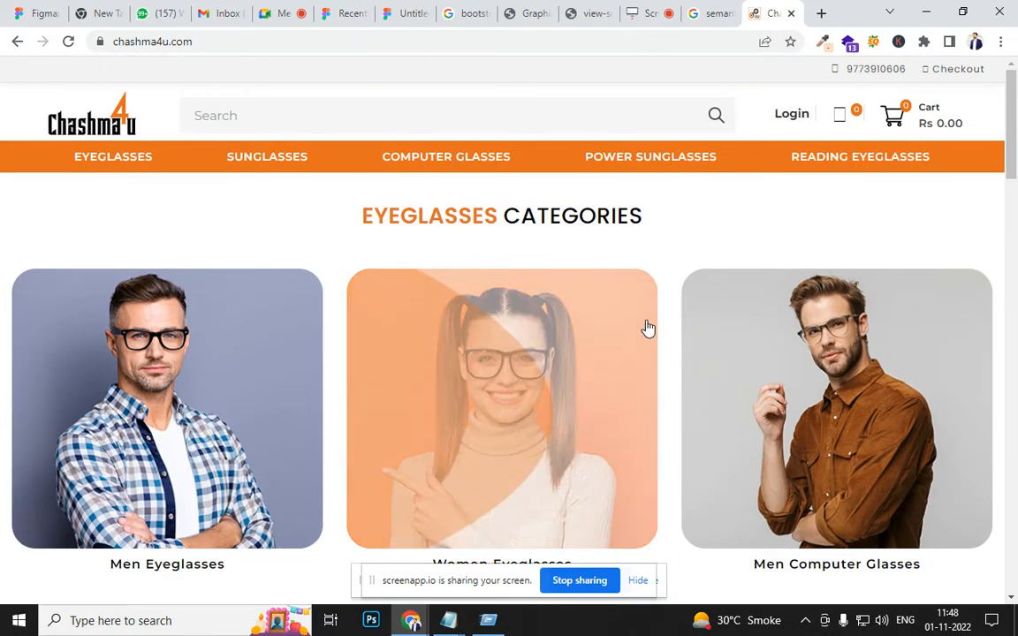
Step: Browse the Men Sunglasses category and open the Aairo Badshah Style Sunglasses Model # 545 product page
{"action": "mouse_move", "coordinate": [520, 163]}
{"action": "mouse_move", "coordinate": [302, 170]}
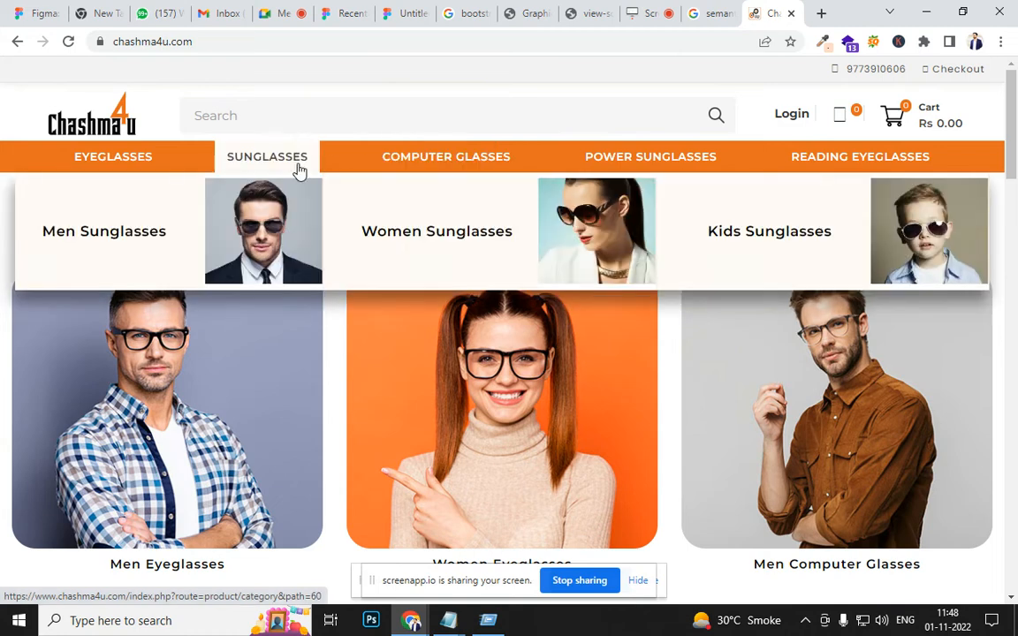
{"action": "left_click", "coordinate": [128, 256]}
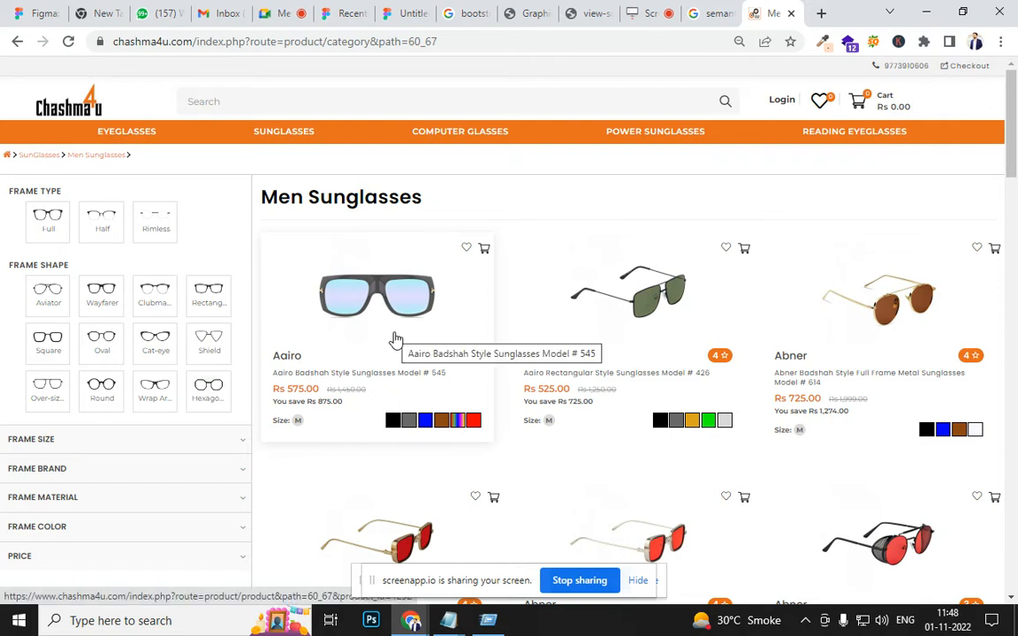
{"action": "scroll", "coordinate": [407, 346], "scroll_direction": "down", "scroll_amount": 9}
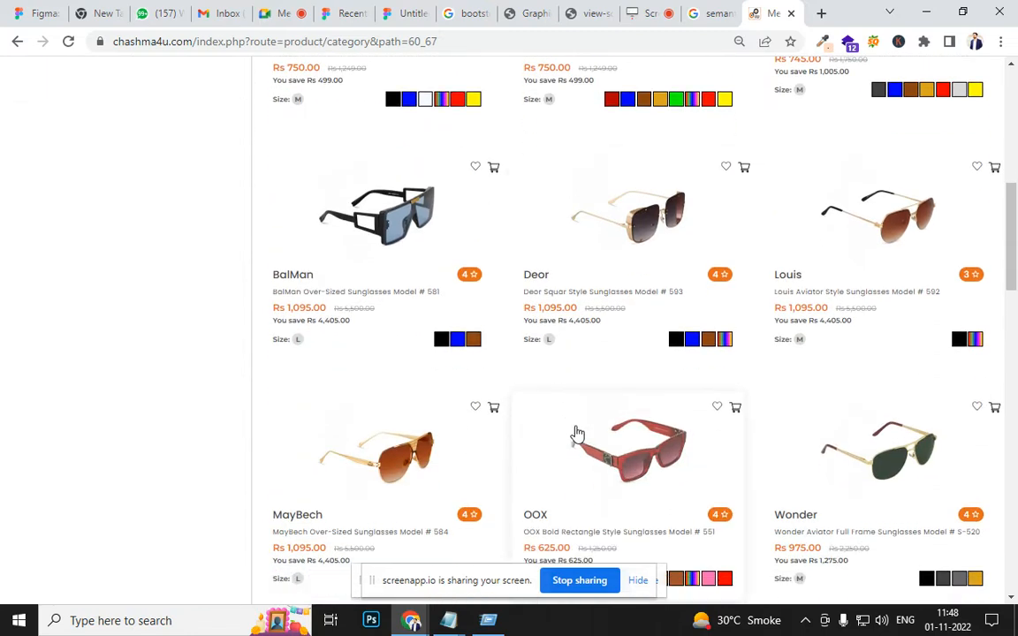
{"action": "scroll", "coordinate": [582, 422], "scroll_direction": "up", "scroll_amount": 10}
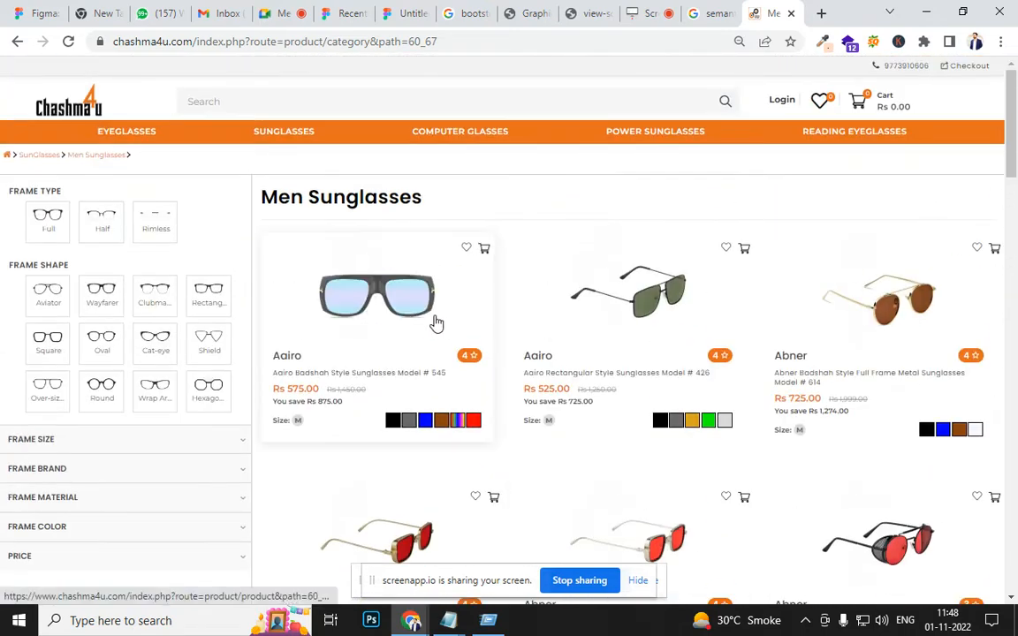
{"action": "left_click", "coordinate": [434, 323]}
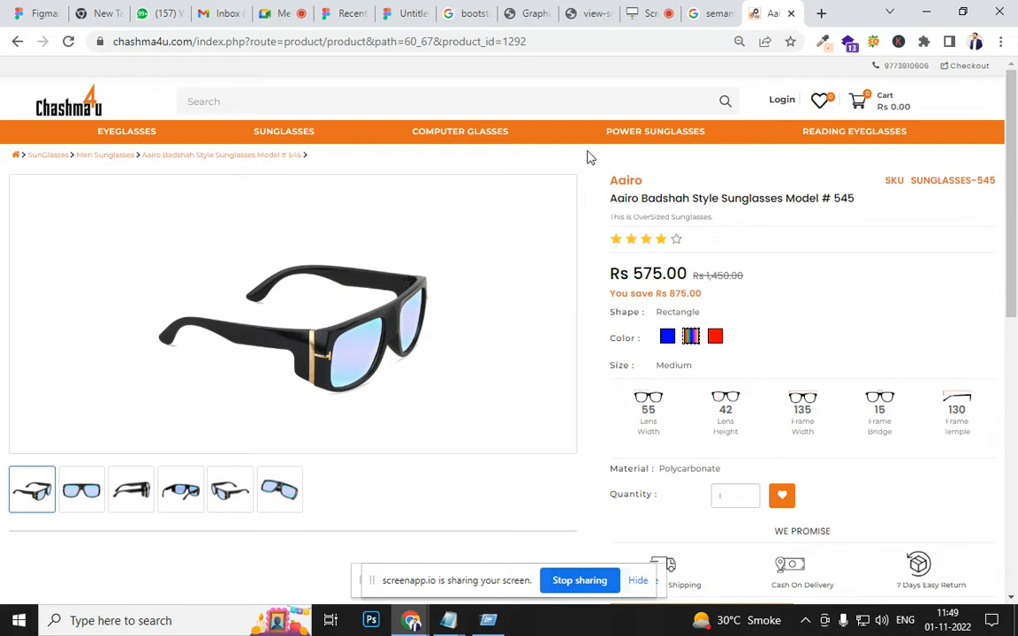
Step: Switch to the Untitled Figma file and examine the Desktop - 1 frame with its column layout grid
{"action": "key", "text": "alt+Tab"}
{"action": "key", "text": "alt+Tab"}
{"action": "key", "text": "alt+Tab"}
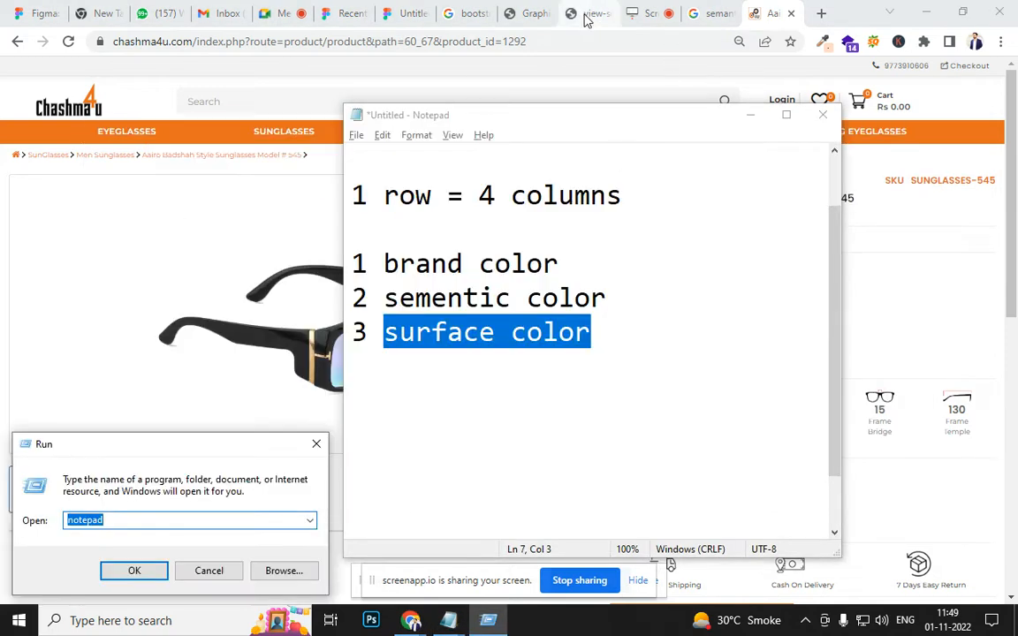
{"action": "left_click", "coordinate": [405, 13]}
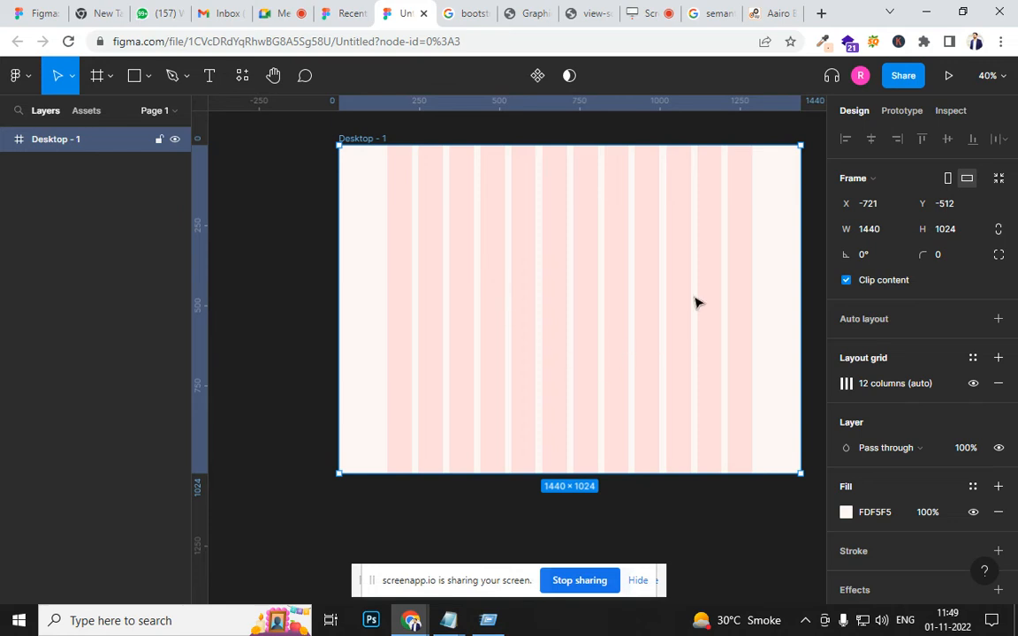
{"action": "scroll", "coordinate": [687, 244], "scroll_direction": "up", "scroll_amount": 1}
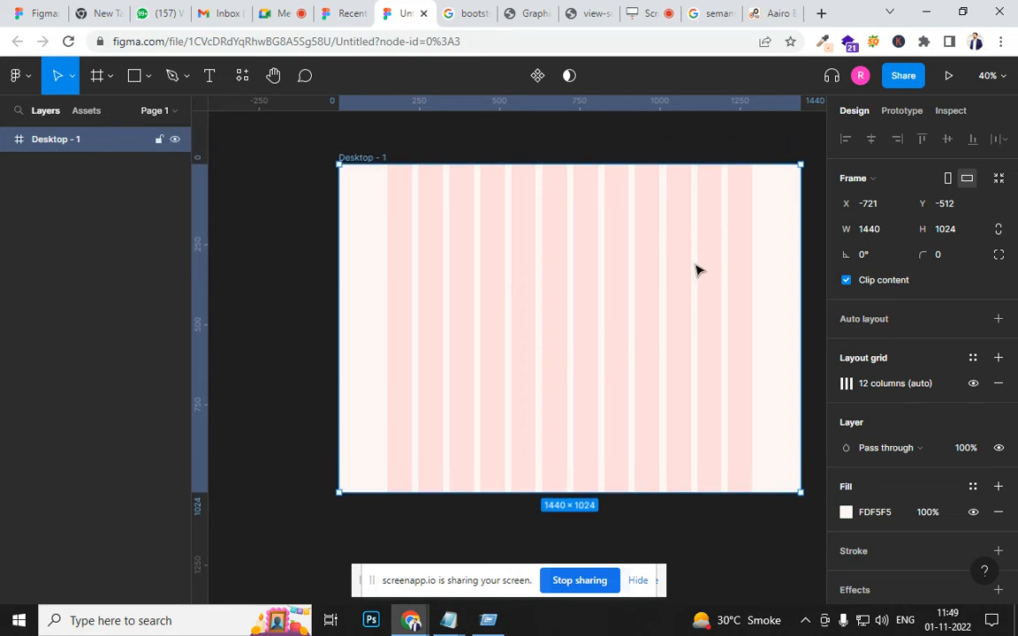
{"action": "scroll", "coordinate": [697, 267], "scroll_direction": "up", "scroll_amount": 3, "text": "ctrl"}
{"action": "scroll", "coordinate": [697, 270], "scroll_direction": "up", "scroll_amount": 1, "text": "ctrl"}
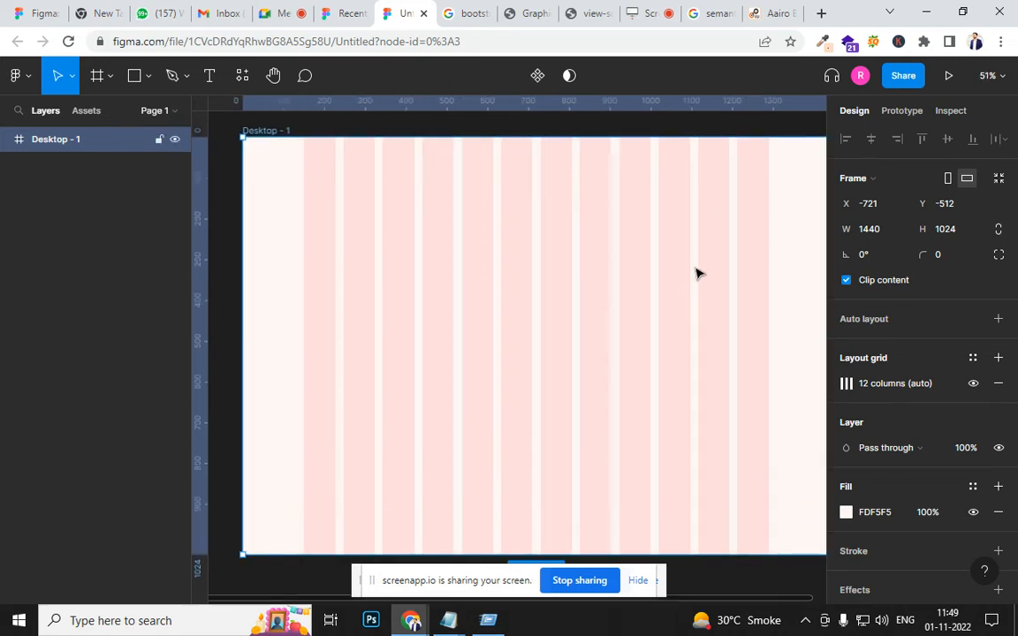
{"action": "mouse_move", "coordinate": [683, 269]}
{"action": "left_mouse_down"}
{"action": "mouse_move", "coordinate": [627, 274]}
{"action": "mouse_move", "coordinate": [667, 284]}
{"action": "mouse_move", "coordinate": [679, 270]}
{"action": "left_mouse_up"}
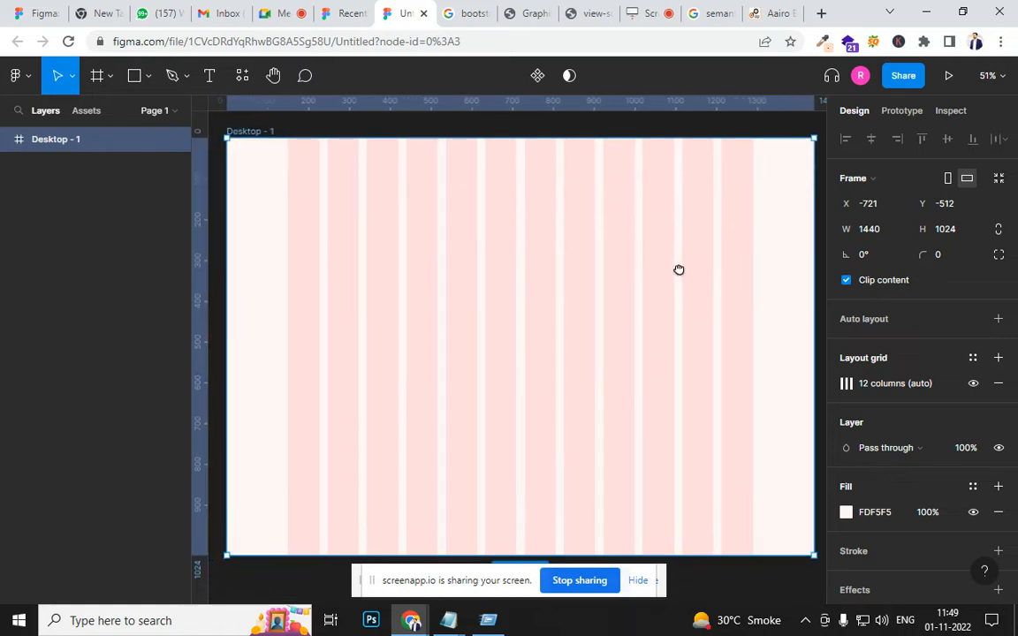
Step: Add an underscore divider line below "3 surface color" in the Notepad notes, followed by blank lines
{"action": "mouse_move", "coordinate": [450, 618]}
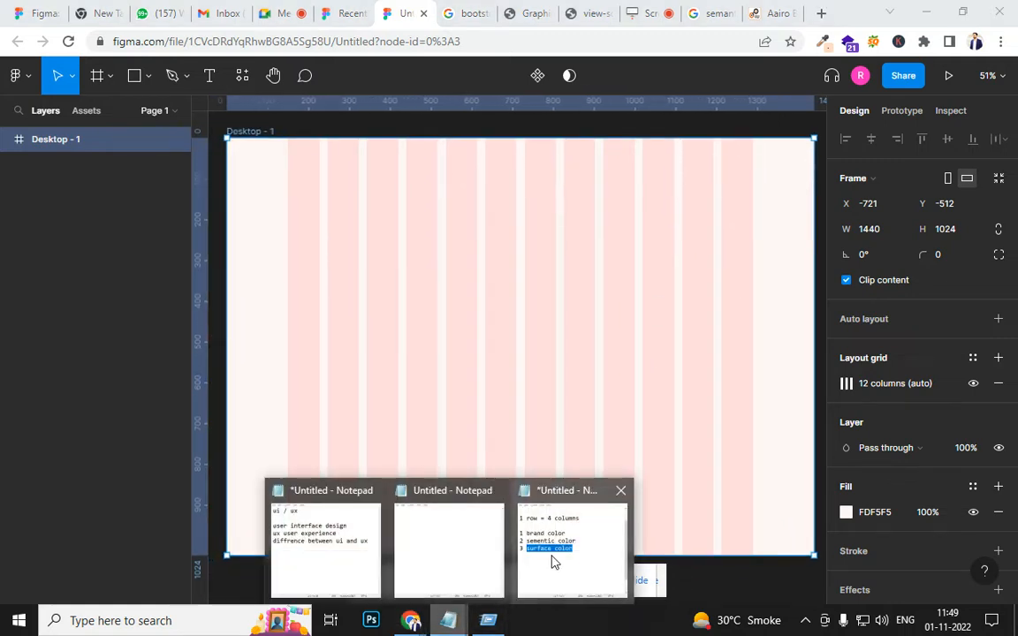
{"action": "left_click", "coordinate": [569, 539]}
{"action": "left_click", "coordinate": [616, 337]}
{"action": "key", "text": "Return"}
{"action": "key", "text": "Return"}
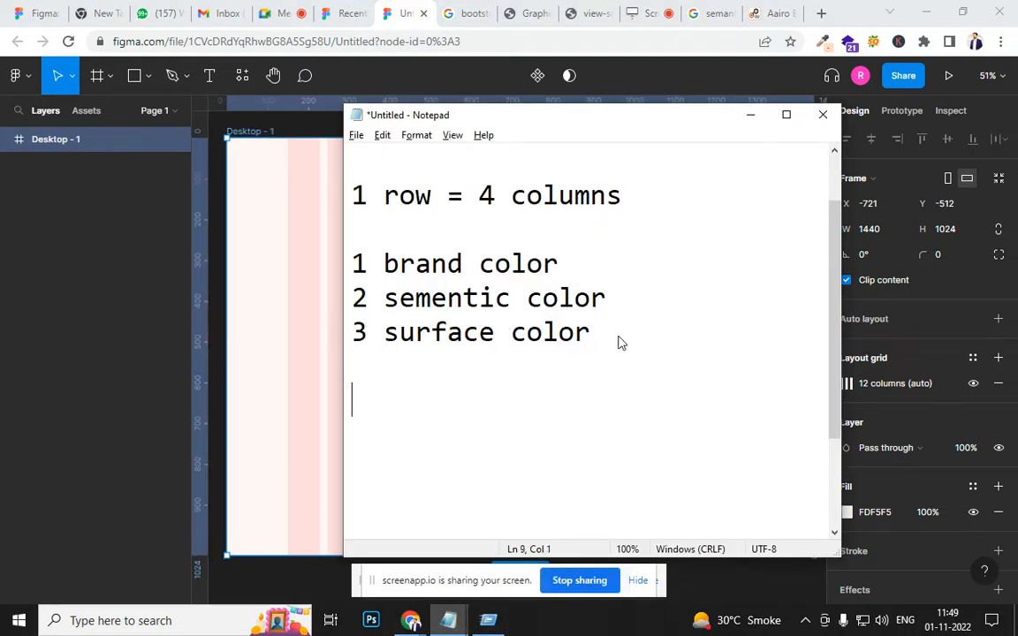
{"action": "type", "text": "______________"}
{"action": "key", "text": "Return"}
{"action": "key", "text": "Return"}
{"action": "key", "text": "Return"}
{"action": "key", "text": "Return"}
{"action": "key", "text": "Return"}
{"action": "key", "text": "Return"}
{"action": "key", "text": "Return"}
{"action": "scroll", "coordinate": [620, 338], "scroll_direction": "down", "scroll_amount": 1}
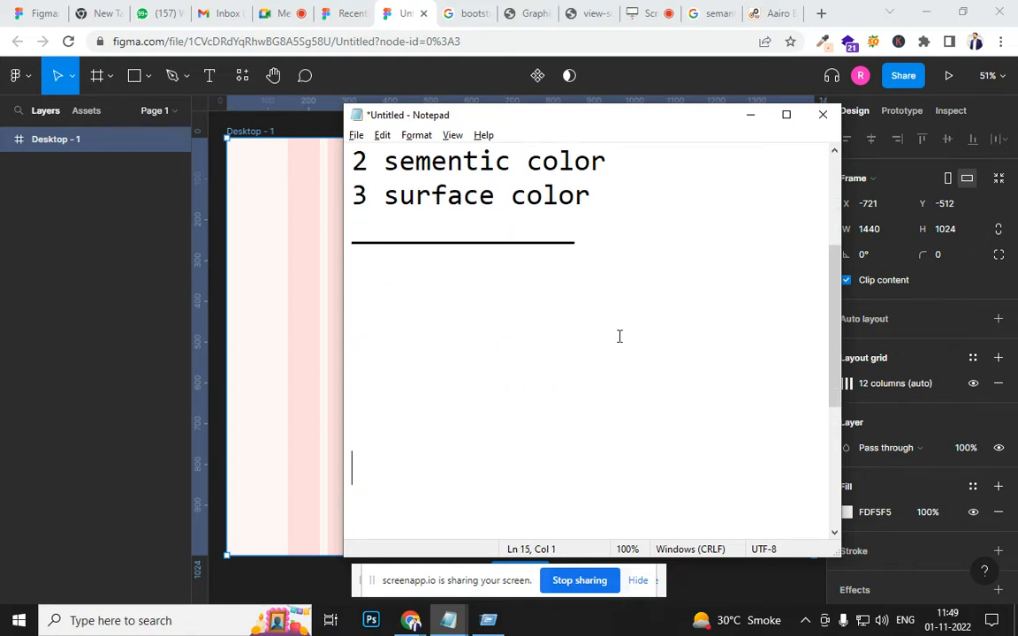
Step: Write "header - logo - menubar - search bar" below the divider, consulting the Chashma4u home page for the header parts
{"action": "type", "text": "header"}
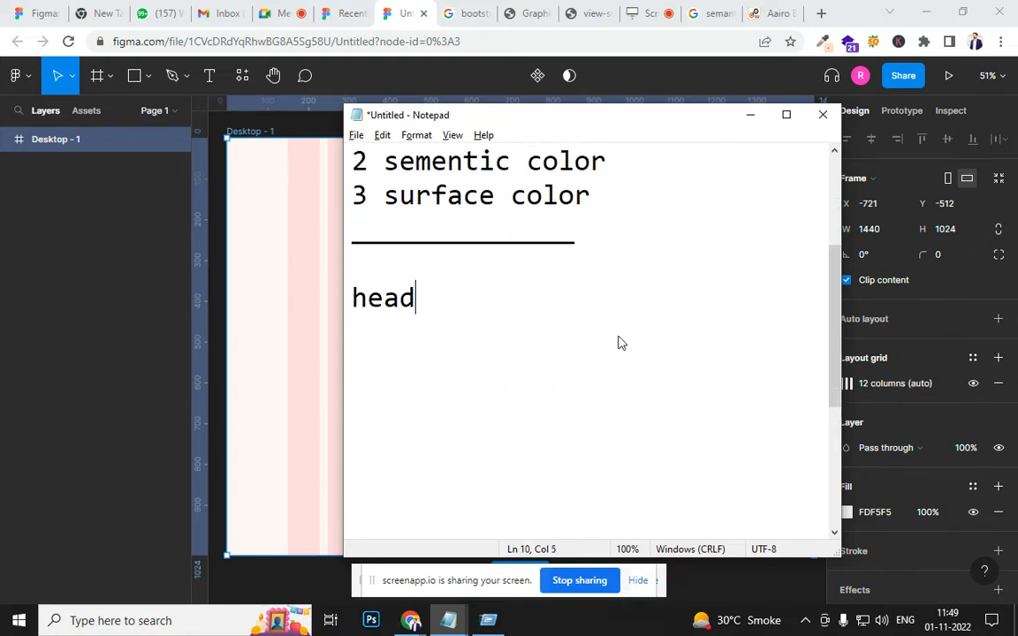
{"action": "left_click", "coordinate": [765, 11]}
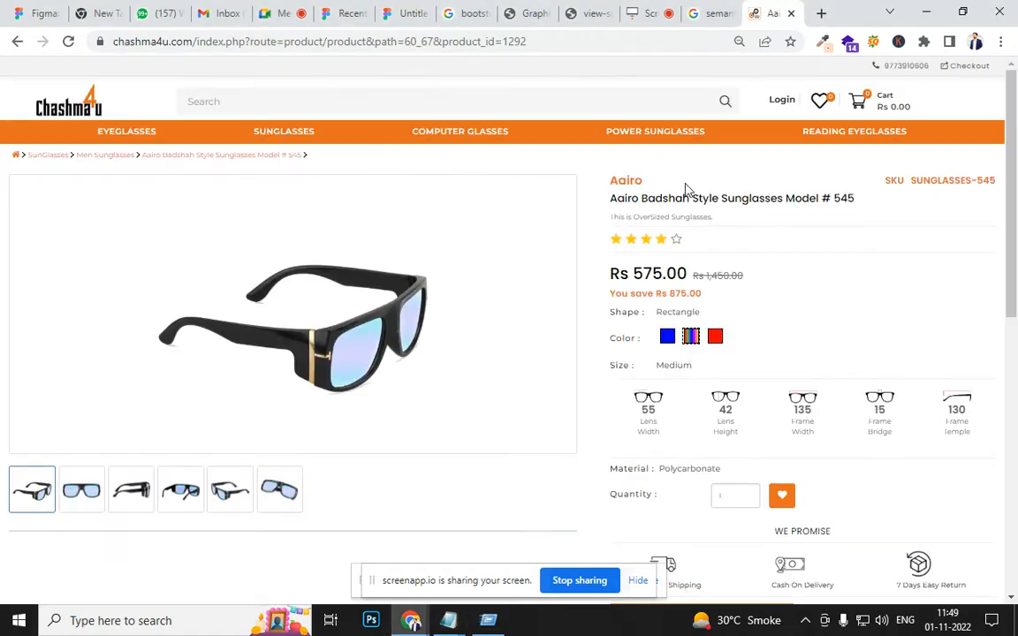
{"action": "left_click", "coordinate": [64, 106]}
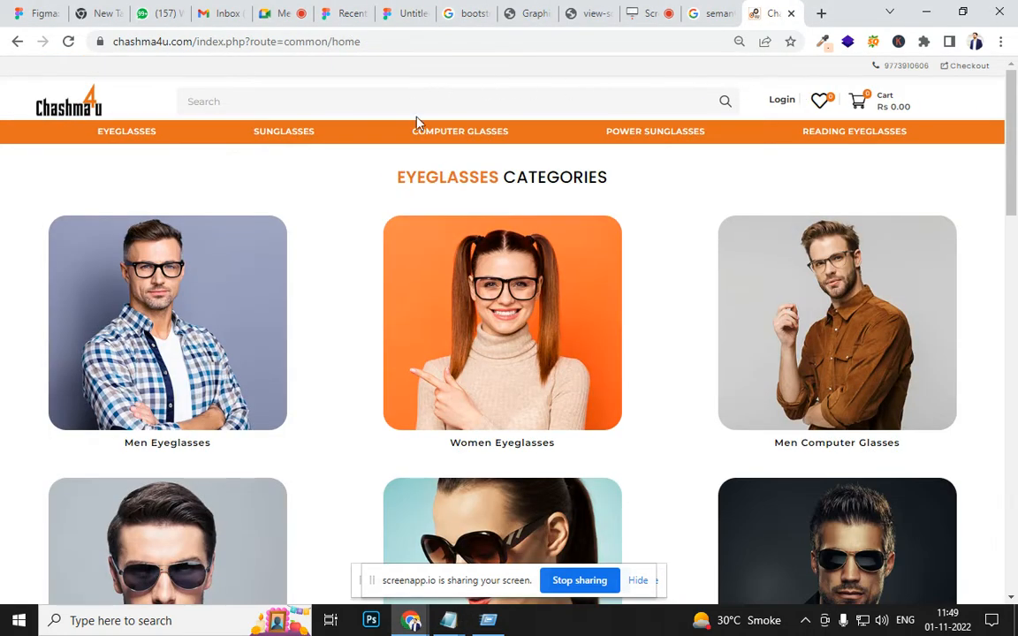
{"action": "key", "text": "alt+Tab"}
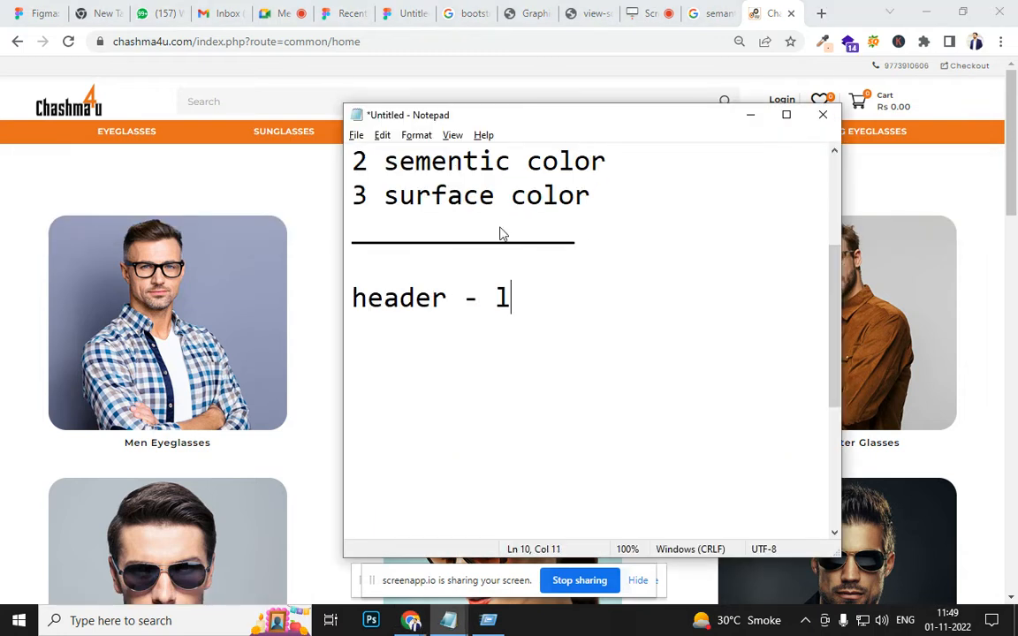
{"action": "type", "text": "logo "}
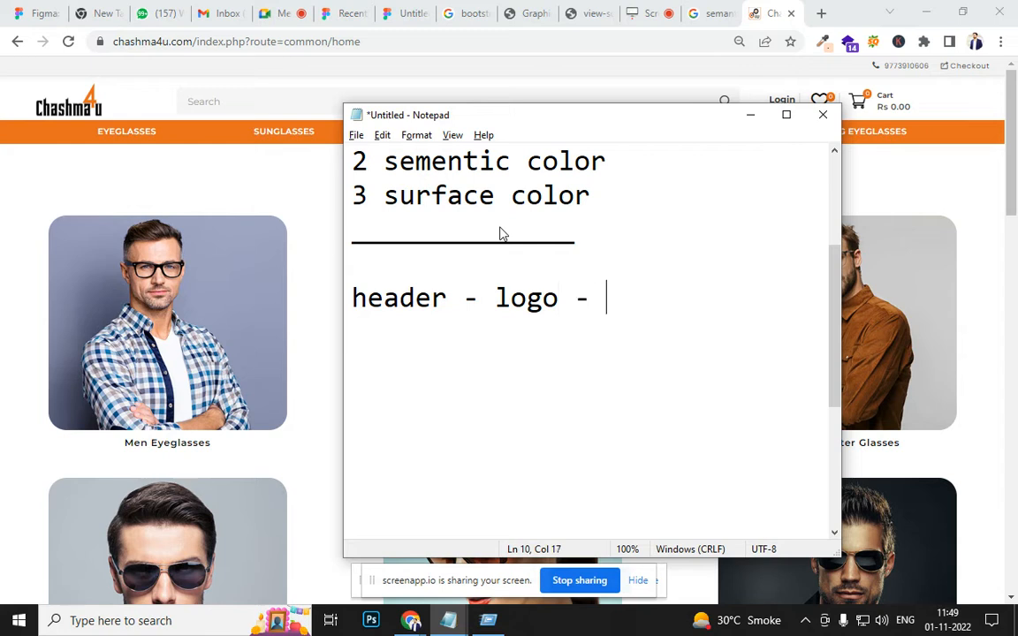
{"action": "type", "text": "- menubar"}
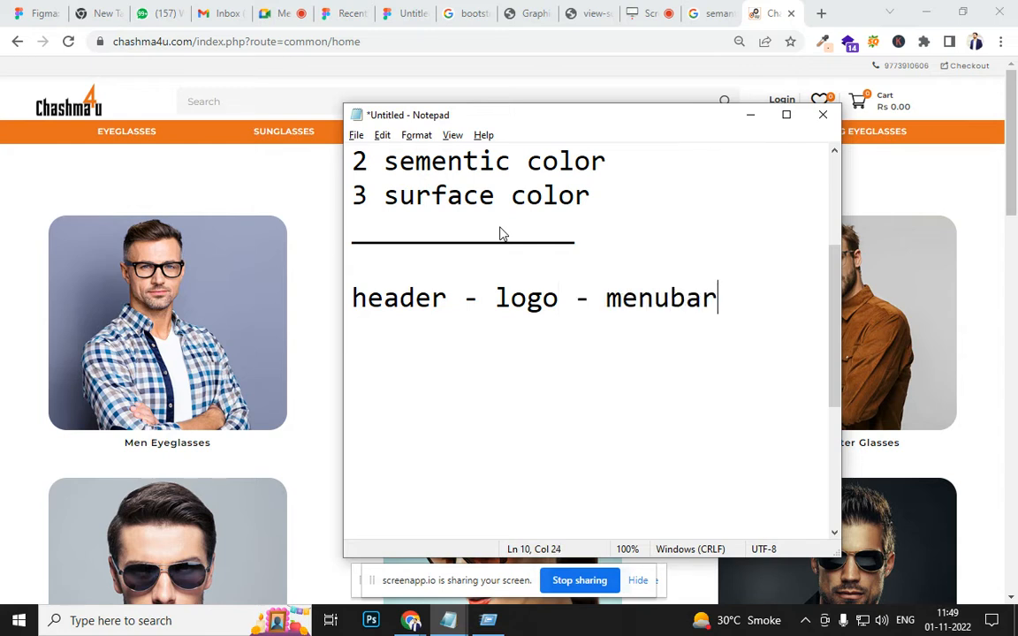
{"action": "type", "text": " - sear"}
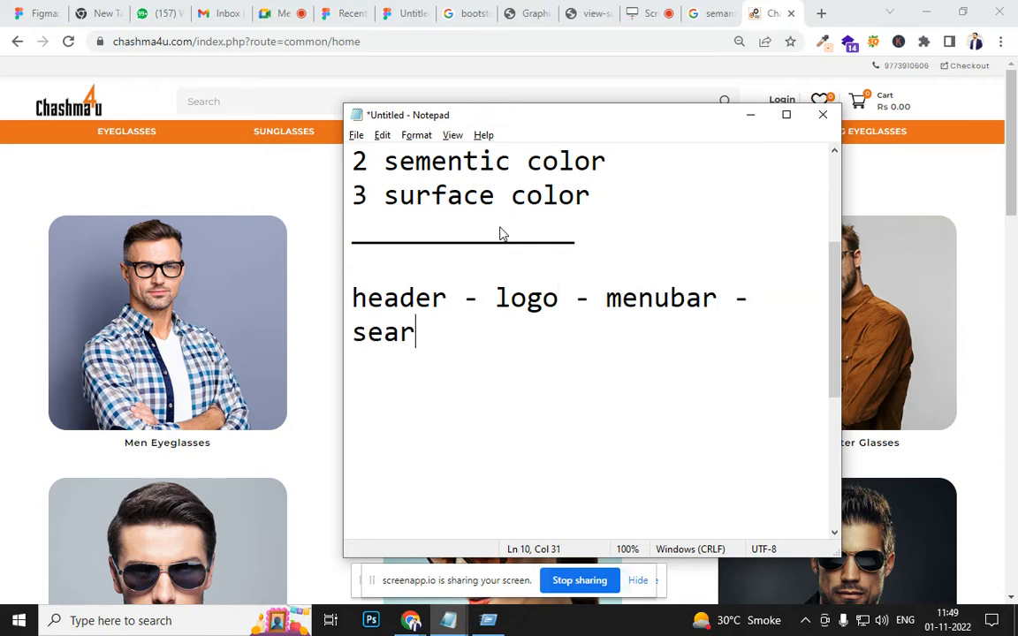
{"action": "type", "text": "ch ba"}
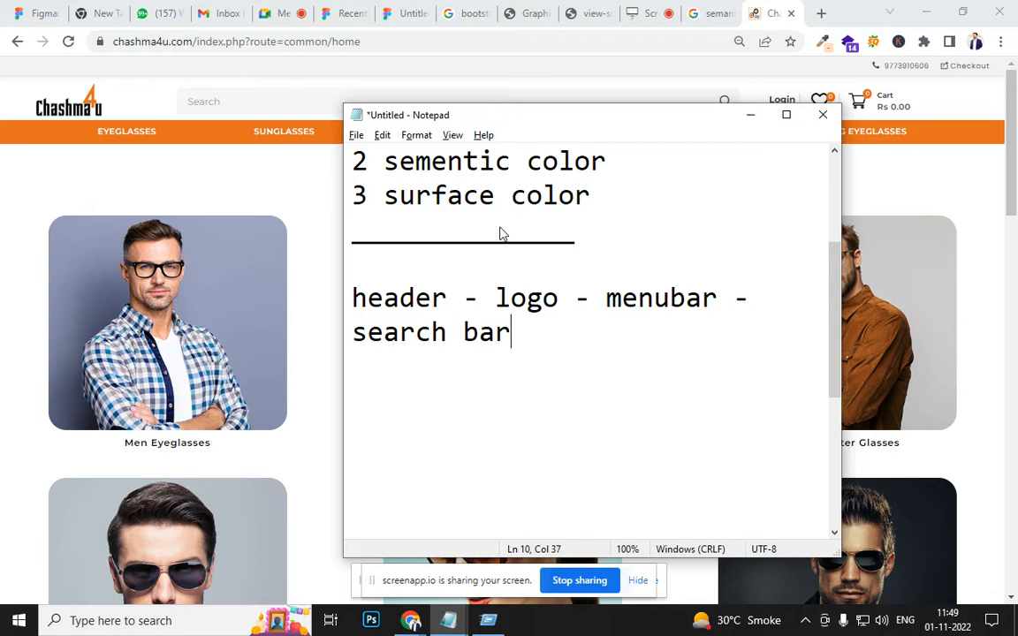
{"action": "type", "text": "r"}
Step: Compare the logo, search field and menu on the Chashma4u home page with the header parts listed in the notes
{"action": "key", "text": "alt+Tab"}
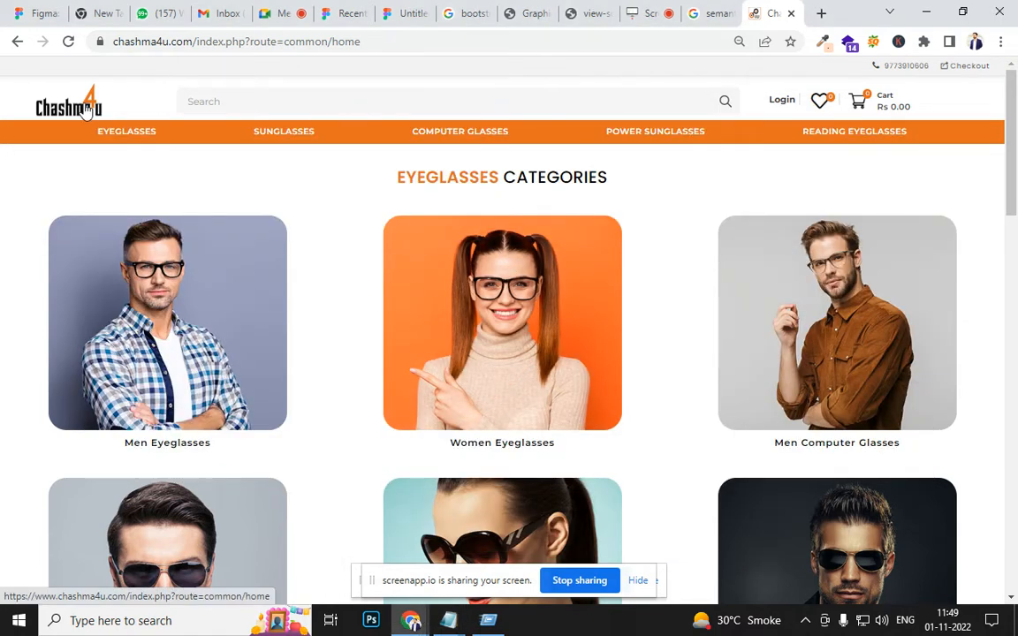
{"action": "left_click", "coordinate": [211, 100]}
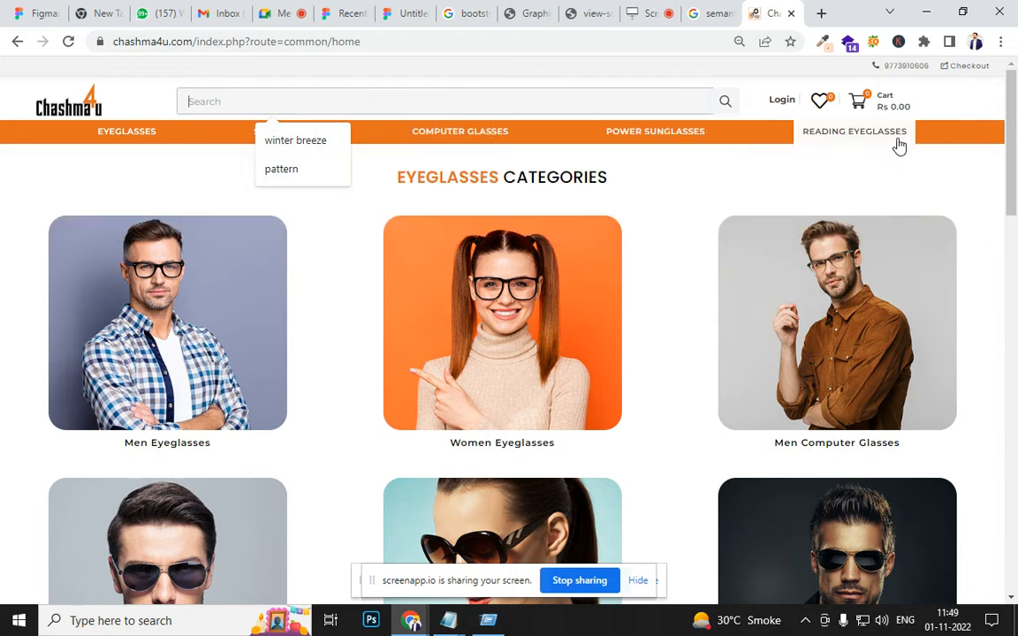
{"action": "key", "text": "alt+Tab"}
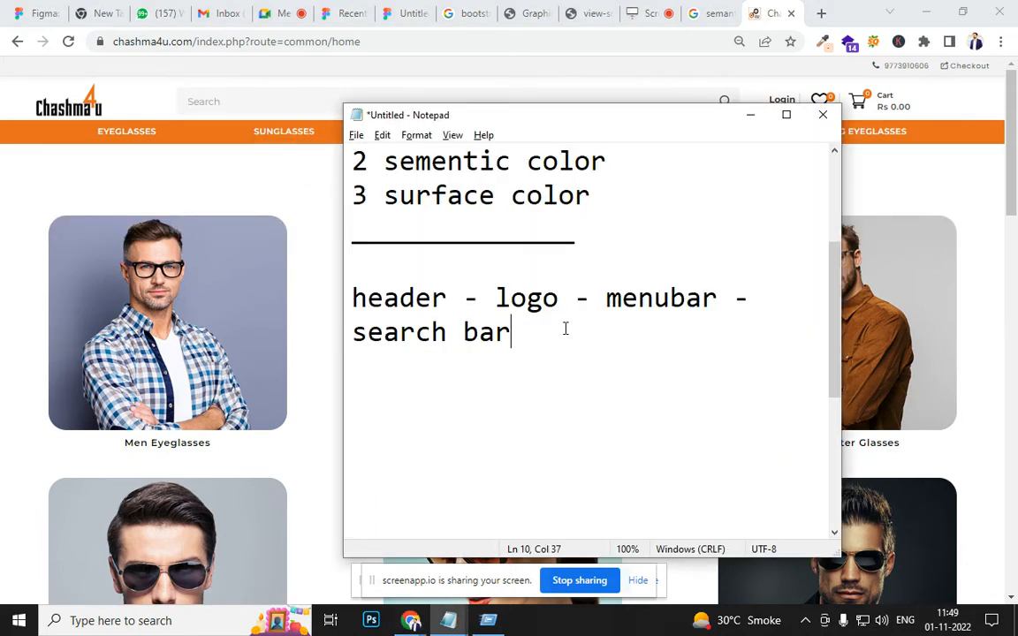
{"action": "left_click_drag", "start_coordinate": [541, 342], "coordinate": [483, 294]}
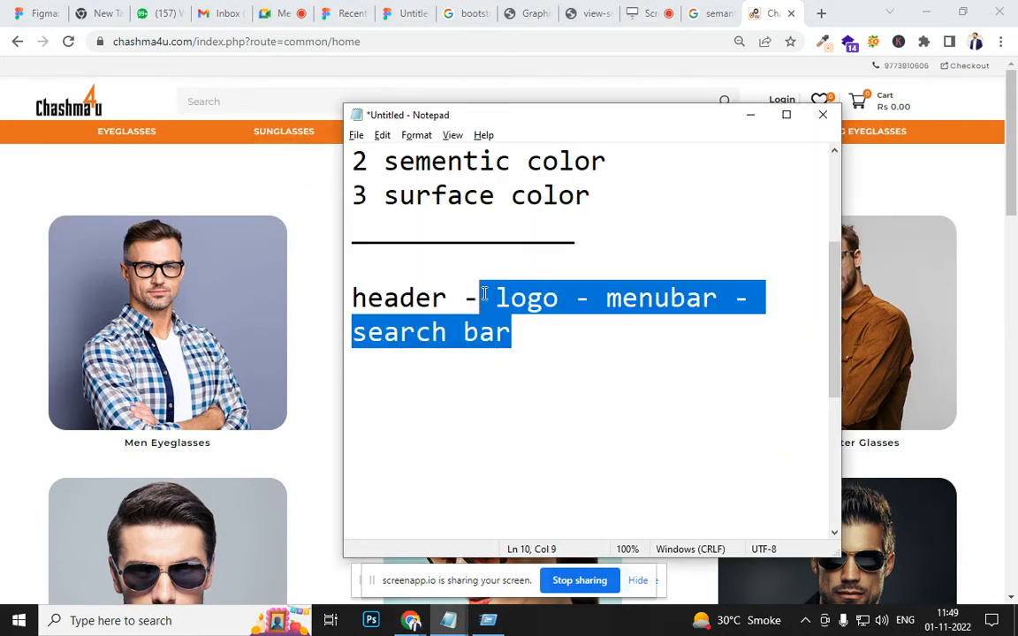
Step: Add "banner" as a separate entry below the header line in the notes
{"action": "left_click", "coordinate": [520, 337]}
{"action": "key", "text": "Return"}
{"action": "key", "text": "Return"}
{"action": "key", "text": "Return"}
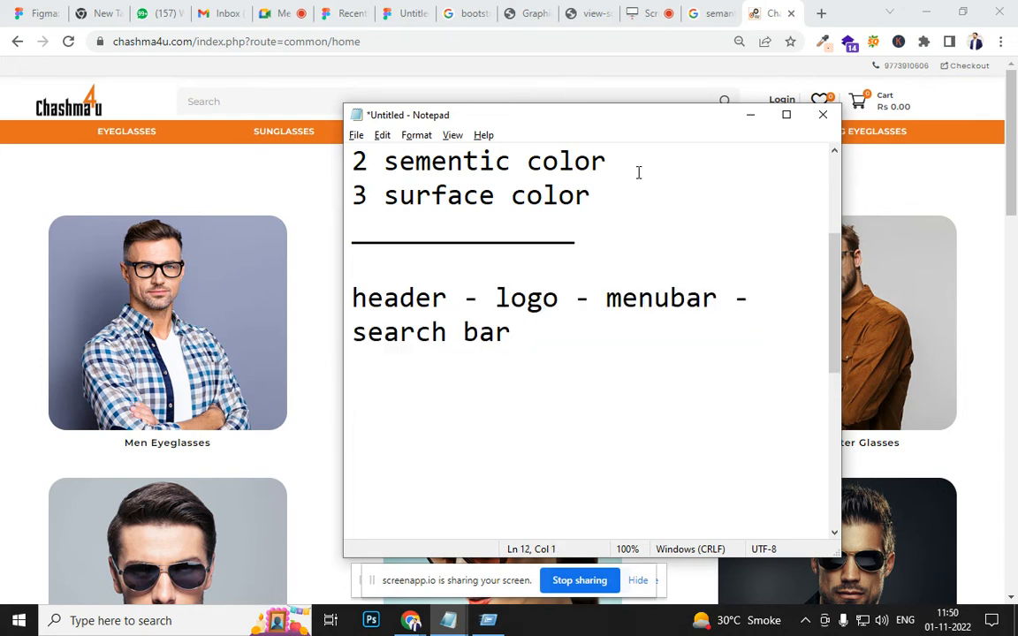
{"action": "type", "text": "banner"}
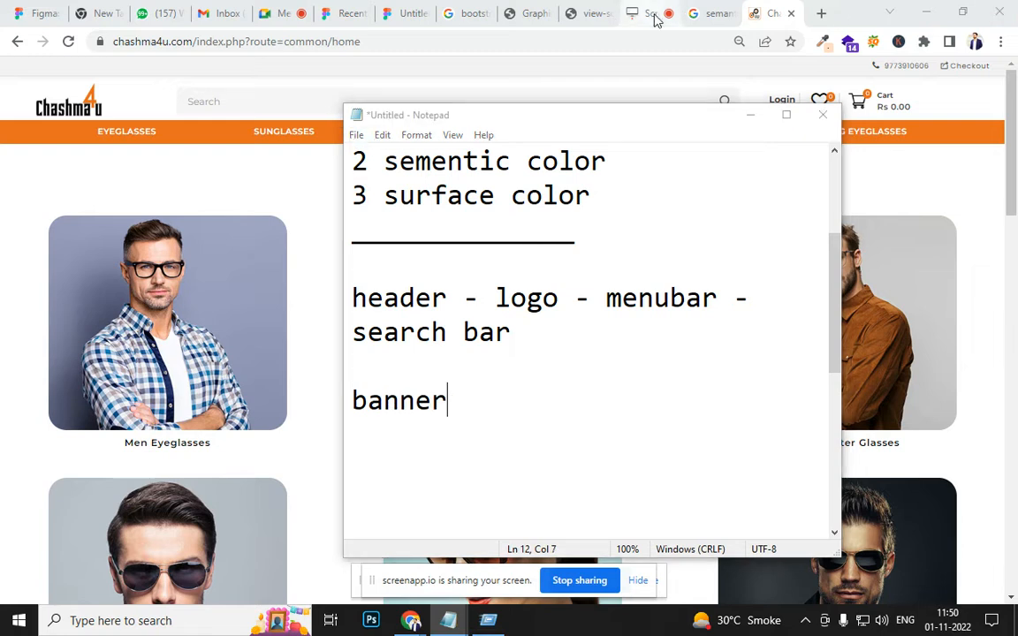
Step: Load libas.in in the current browser tab in place of the Chashma4u site to view its banner
{"action": "left_click", "coordinate": [663, 24]}
{"action": "left_click", "coordinate": [678, 35]}
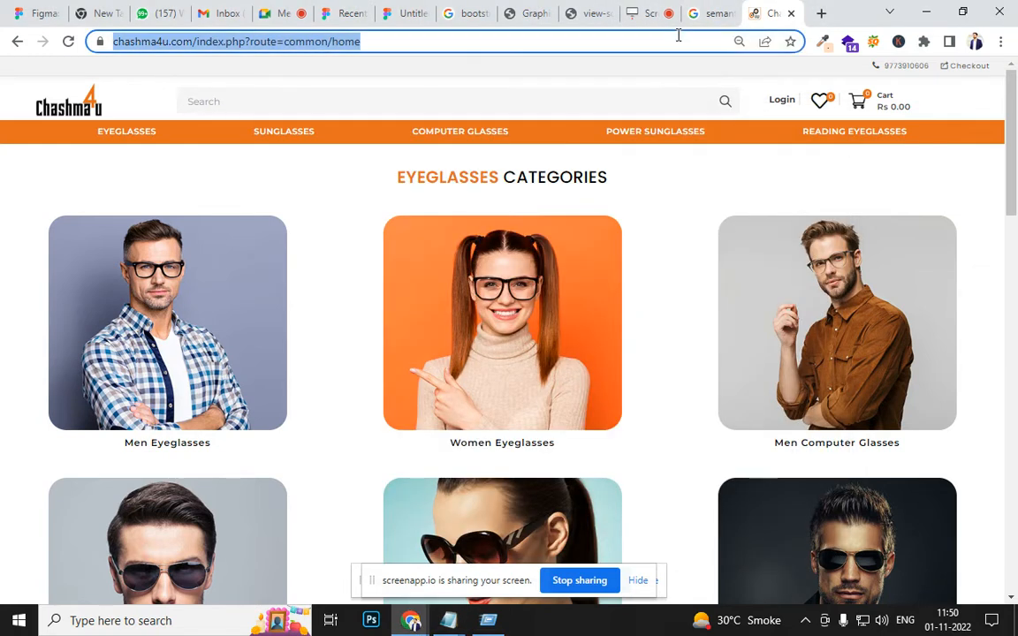
{"action": "type", "text": "libas.in"}
{"action": "key", "text": "Return"}
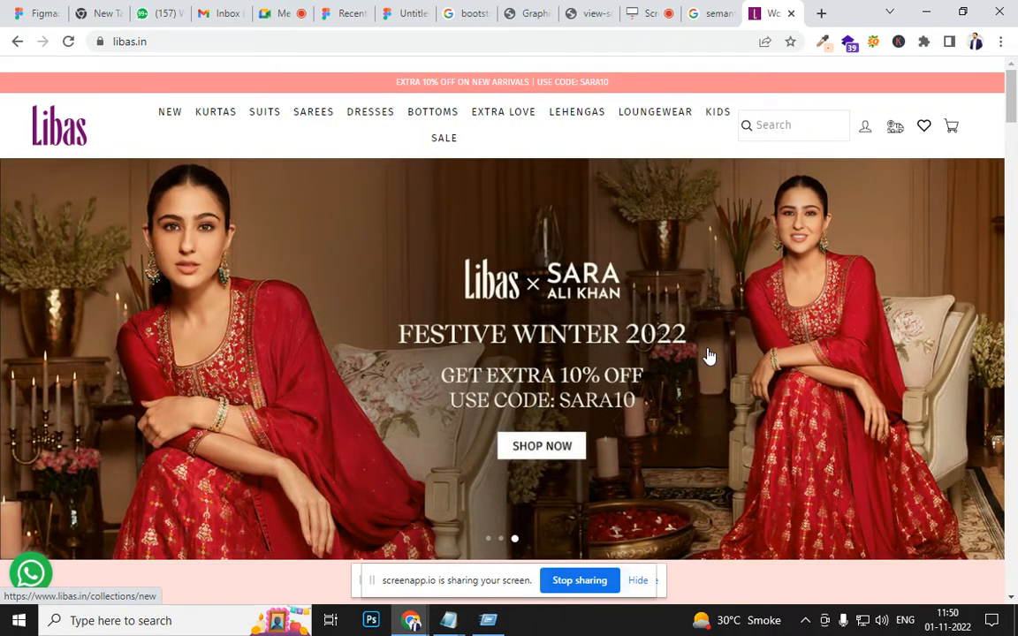
Step: Switch to Notepad and add "footer" as a separate entry below "banner" in the notes
{"action": "key", "text": "alt+Tab"}
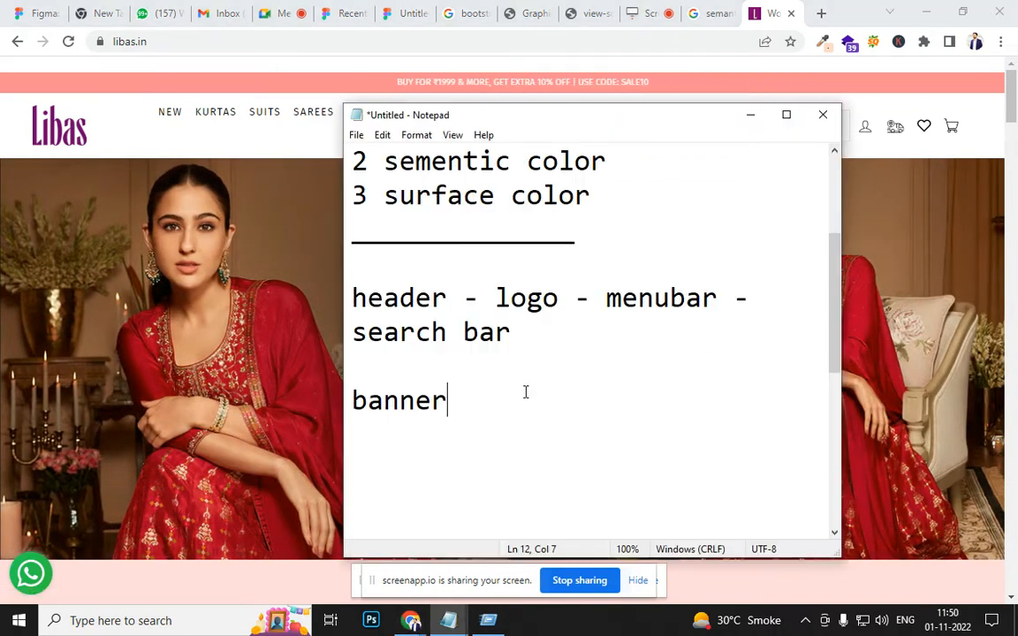
{"action": "key", "text": "Return"}
{"action": "key", "text": "Return"}
{"action": "key", "text": "Return"}
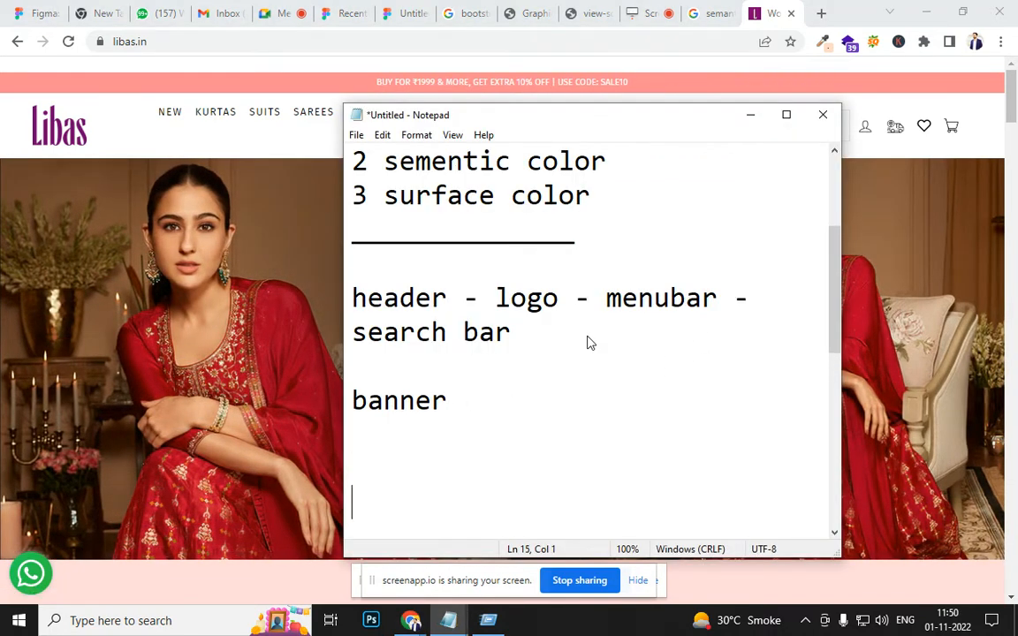
{"action": "key", "text": "Return"}
{"action": "key", "text": "Return"}
{"action": "key", "text": "BackSpace"}
{"action": "key", "text": "BackSpace"}
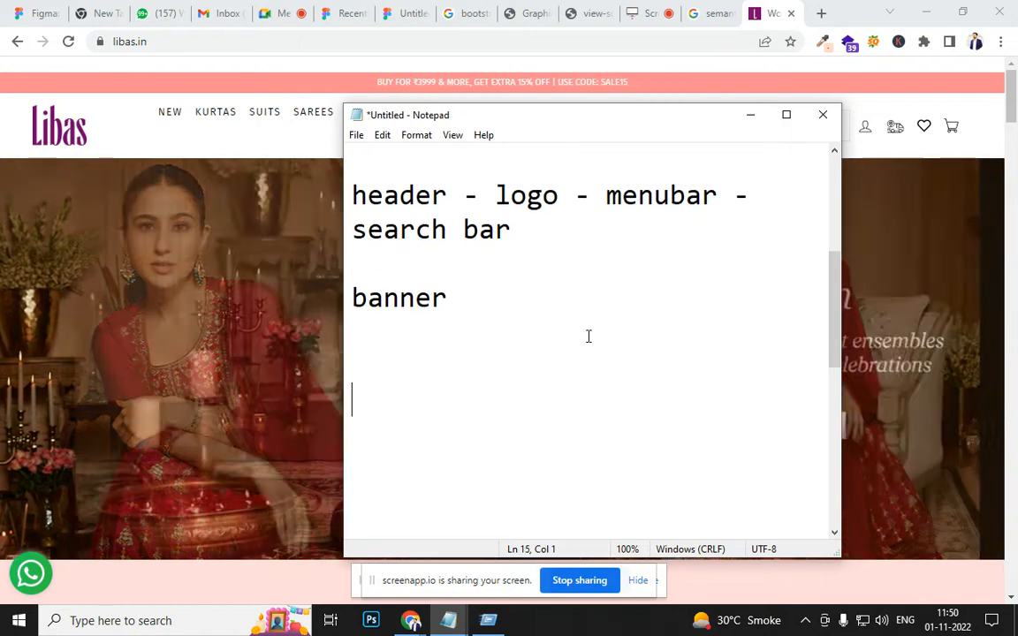
{"action": "key", "text": "BackSpace"}
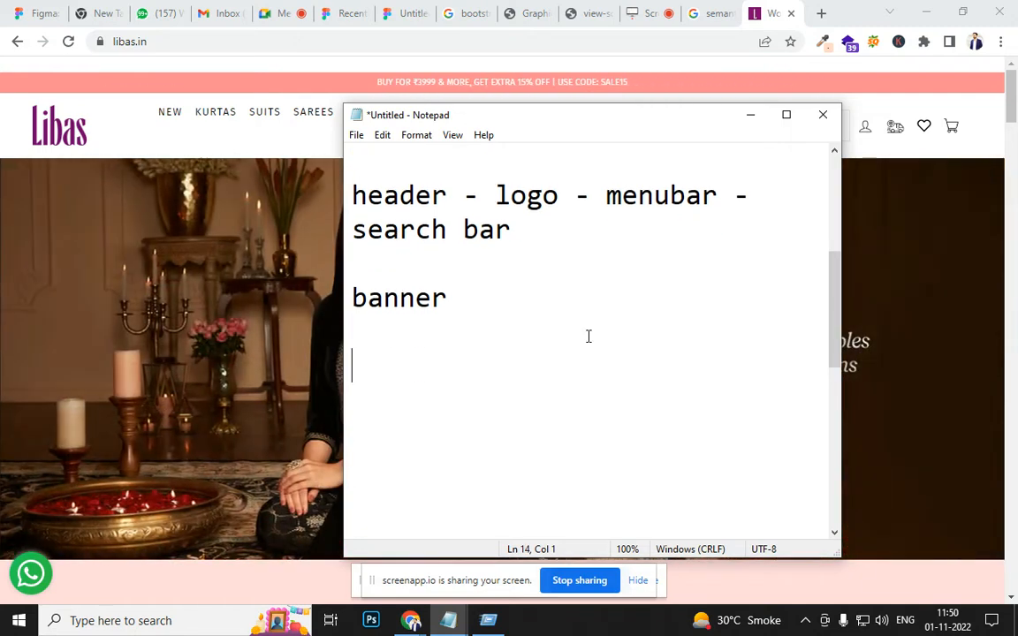
{"action": "type", "text": "fi"}
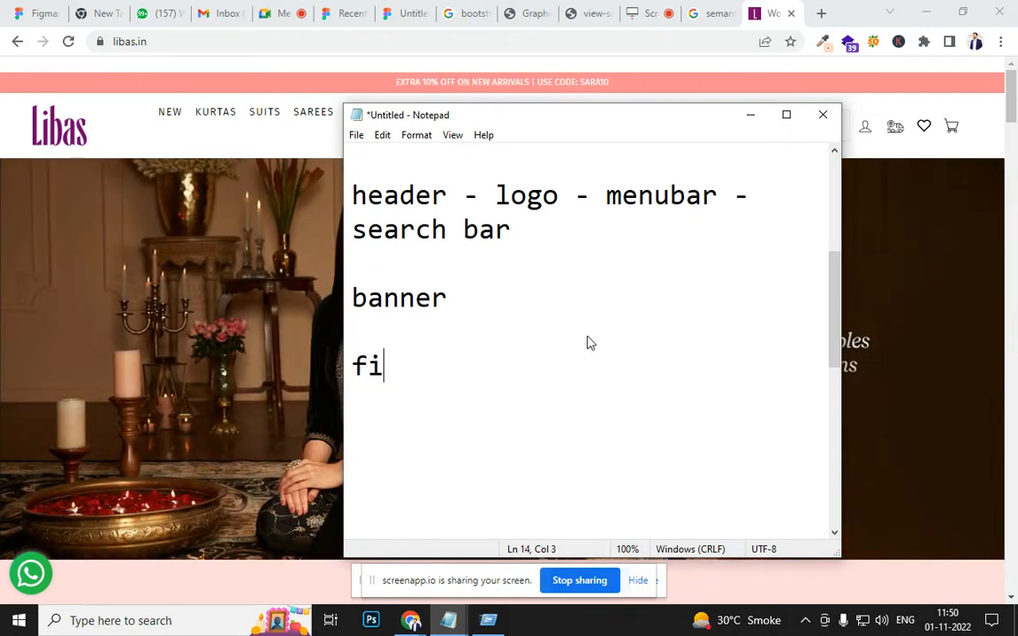
{"action": "key", "text": "BackSpace"}
{"action": "type", "text": "oote"}
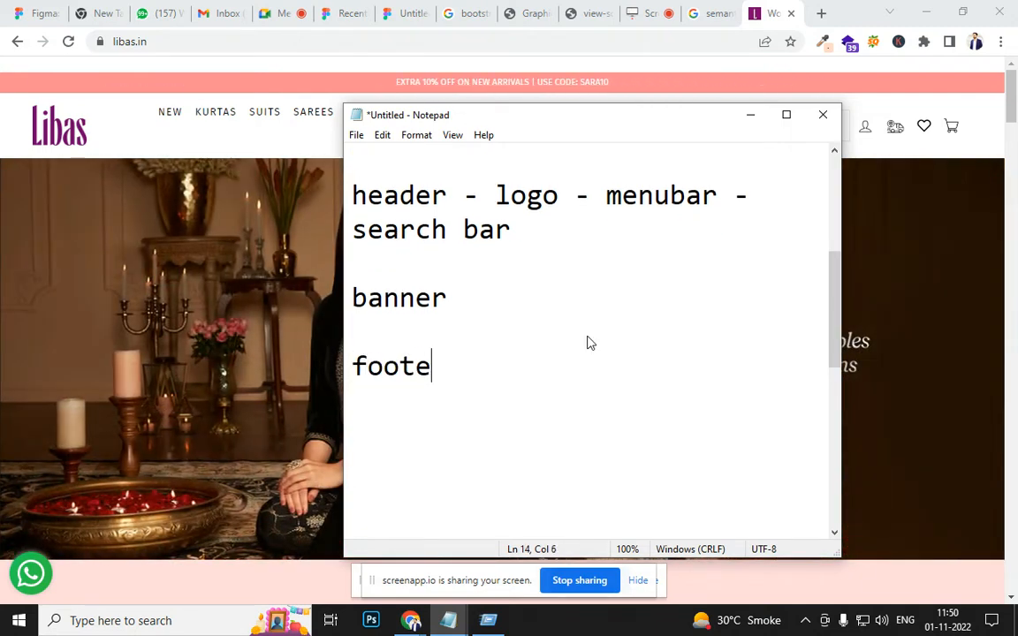
{"action": "type", "text": "r"}
Step: View the footer at the end of the libas.in home page and compare it with the footer entry in the notes
{"action": "key", "text": "alt+Tab"}
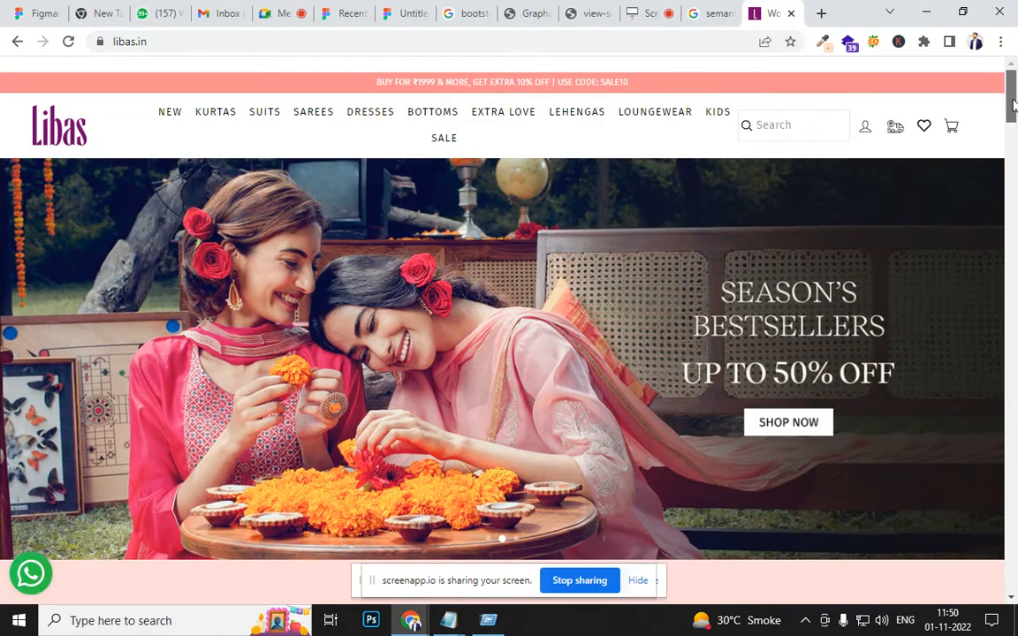
{"action": "key", "text": "End"}
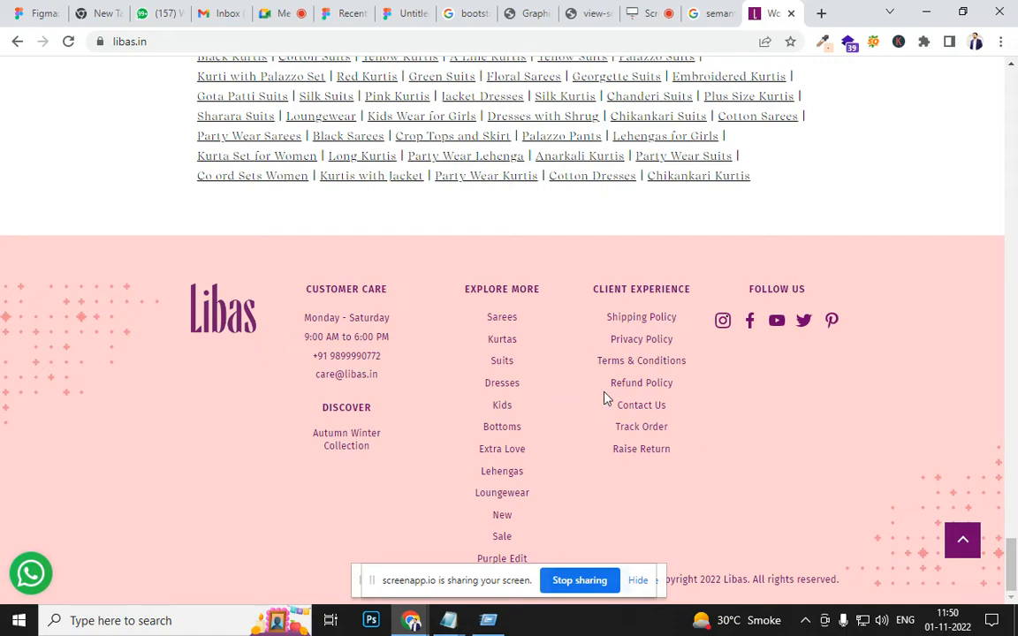
{"action": "key", "text": "alt+Tab"}
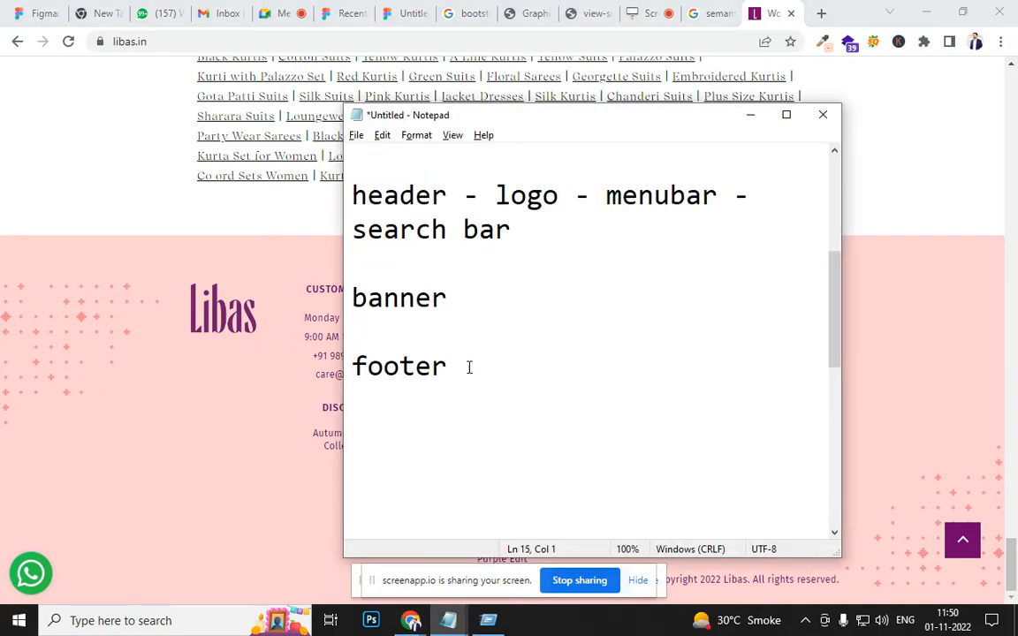
Step: Examine the content sections between the footer and the banner on the libas.in home page, including New Arrivals and Shop by Collections
{"action": "key", "text": "alt+Tab"}
{"action": "scroll", "coordinate": [658, 358], "scroll_direction": "up", "scroll_amount": 15}
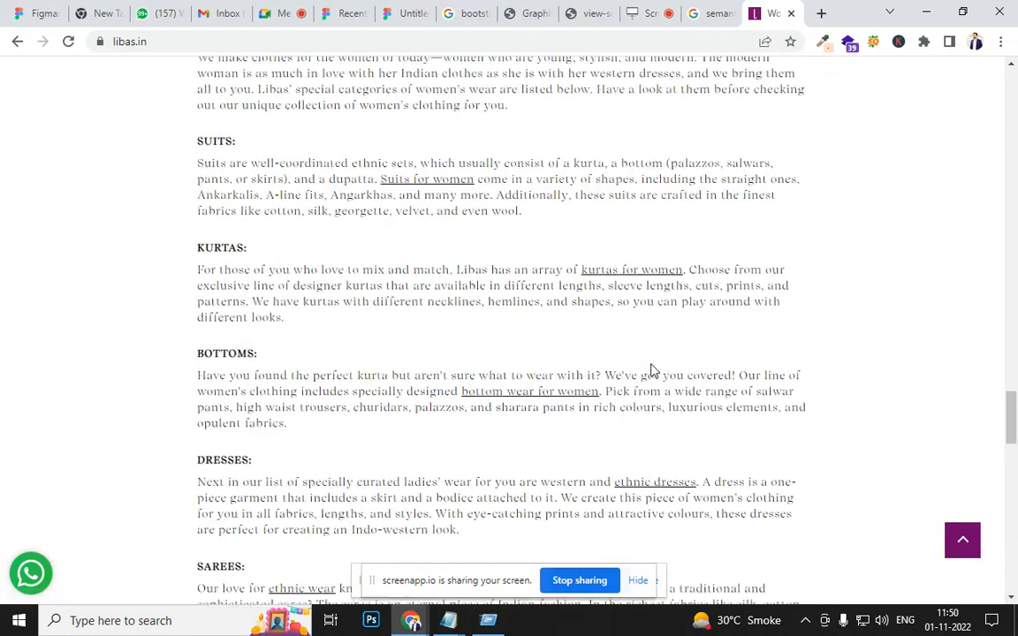
{"action": "scroll", "coordinate": [652, 362], "scroll_direction": "up", "scroll_amount": 15}
{"action": "scroll", "coordinate": [652, 354], "scroll_direction": "up", "scroll_amount": 5}
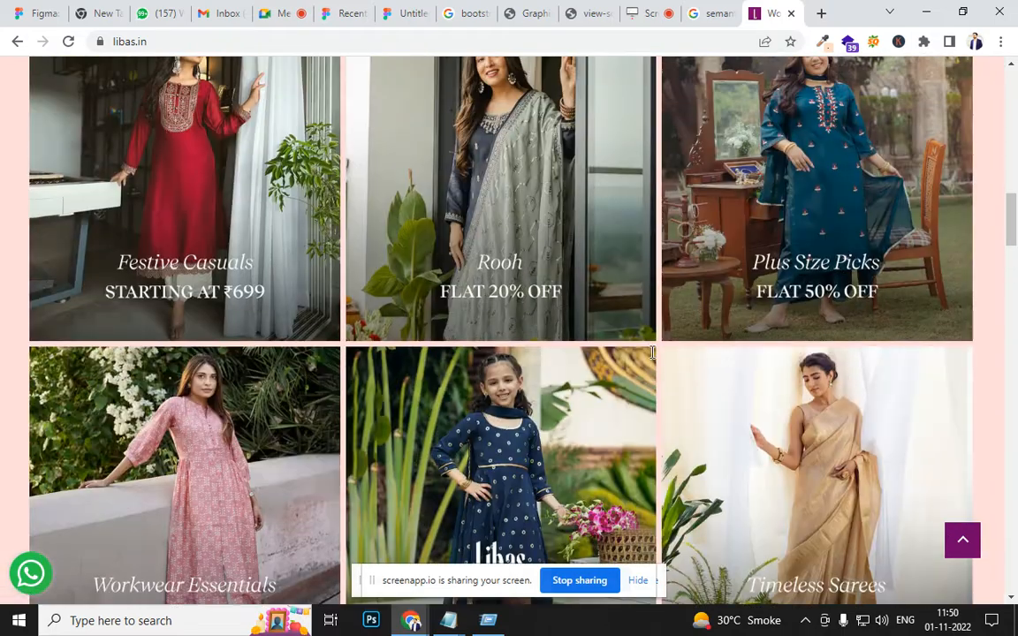
{"action": "scroll", "coordinate": [652, 354], "scroll_direction": "up", "scroll_amount": 5}
{"action": "scroll", "coordinate": [652, 353], "scroll_direction": "up", "scroll_amount": 6}
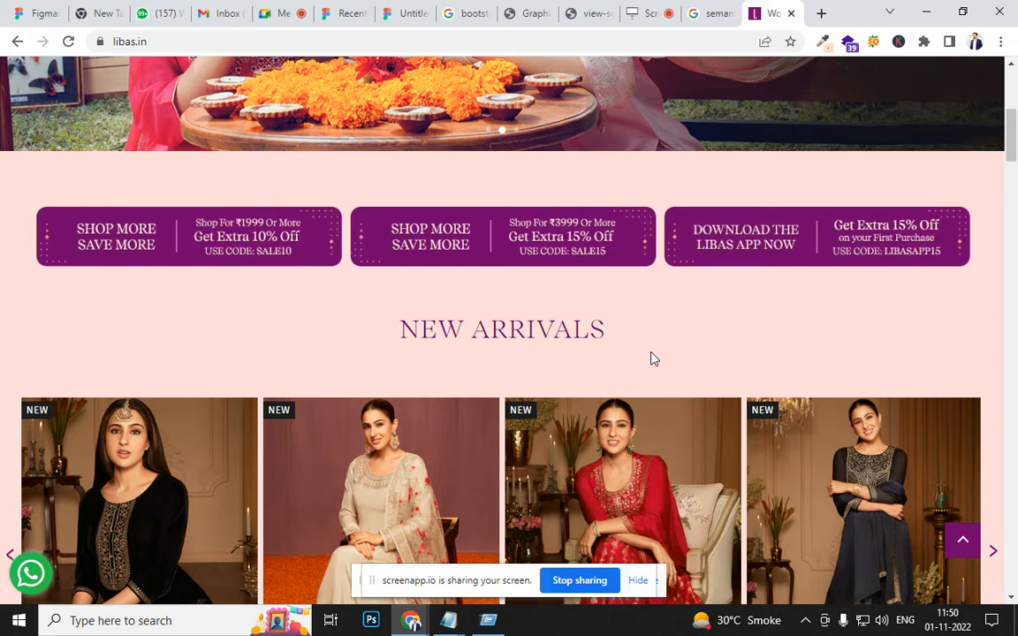
{"action": "scroll", "coordinate": [652, 357], "scroll_direction": "down", "scroll_amount": 3}
{"action": "scroll", "coordinate": [650, 358], "scroll_direction": "up", "scroll_amount": 4}
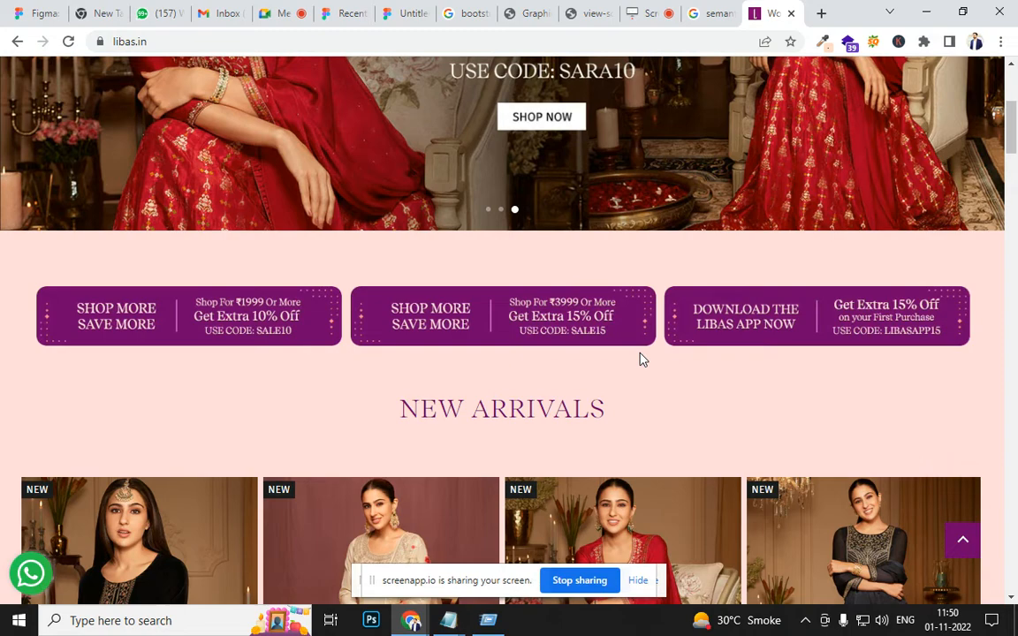
{"action": "scroll", "coordinate": [576, 382], "scroll_direction": "down", "scroll_amount": 5}
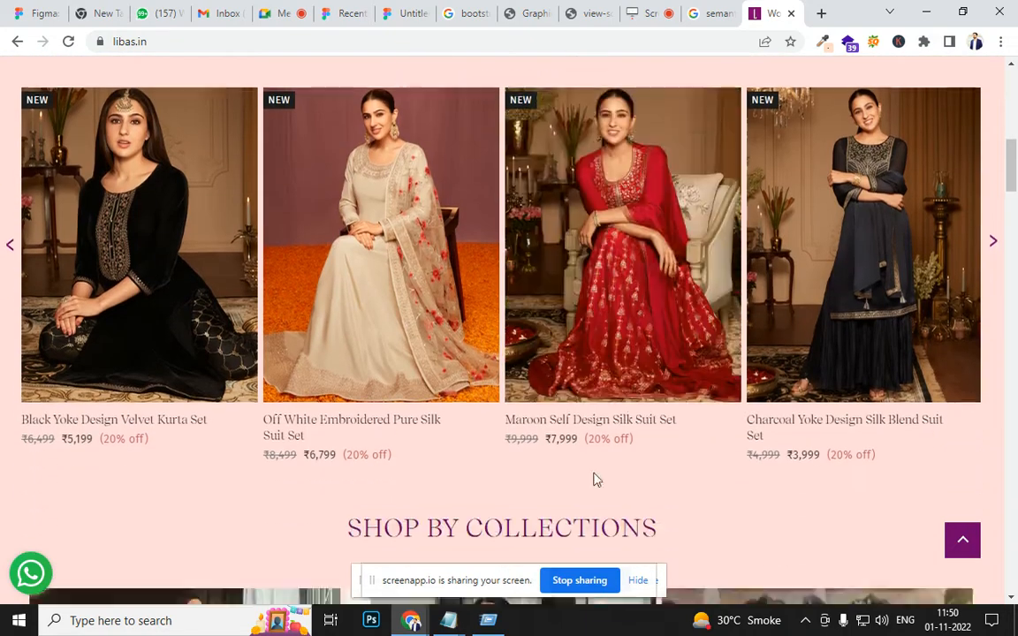
{"action": "scroll", "coordinate": [840, 388], "scroll_direction": "down", "scroll_amount": 4}
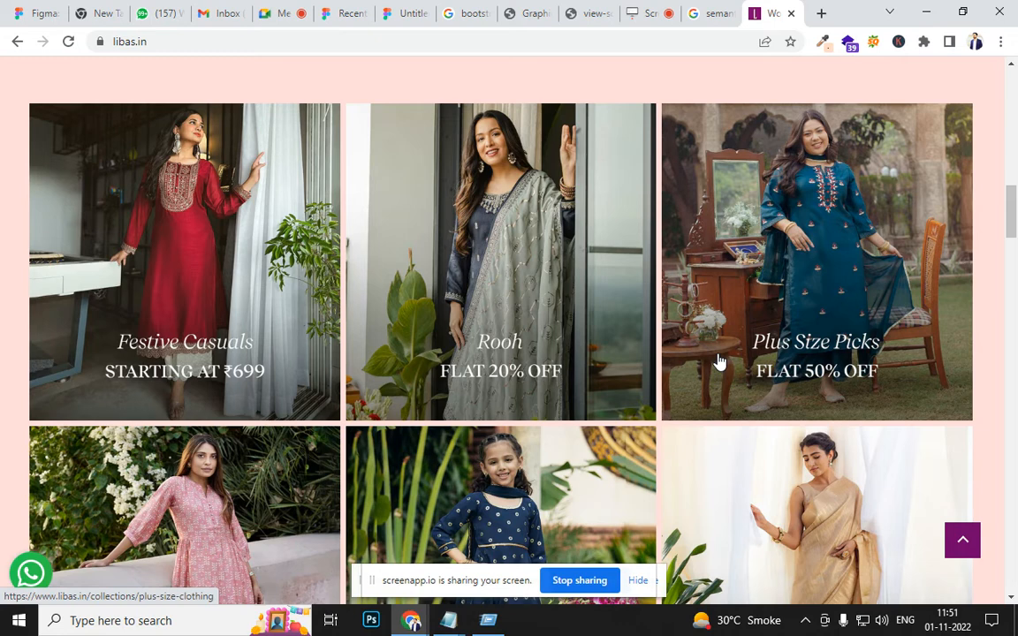
{"action": "scroll", "coordinate": [718, 362], "scroll_direction": "up", "scroll_amount": 5}
Step: Add "Enquiry form" as a separate entry below "footer" in the Notepad notes
{"action": "key", "text": "alt+Tab"}
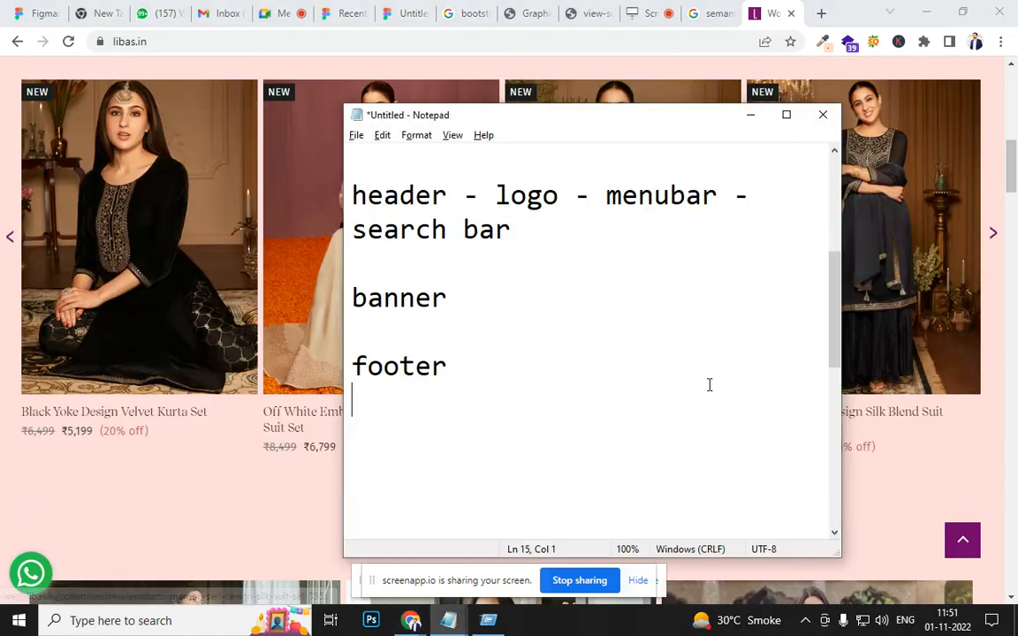
{"action": "key", "text": "Return"}
{"action": "type", "text": "form"}
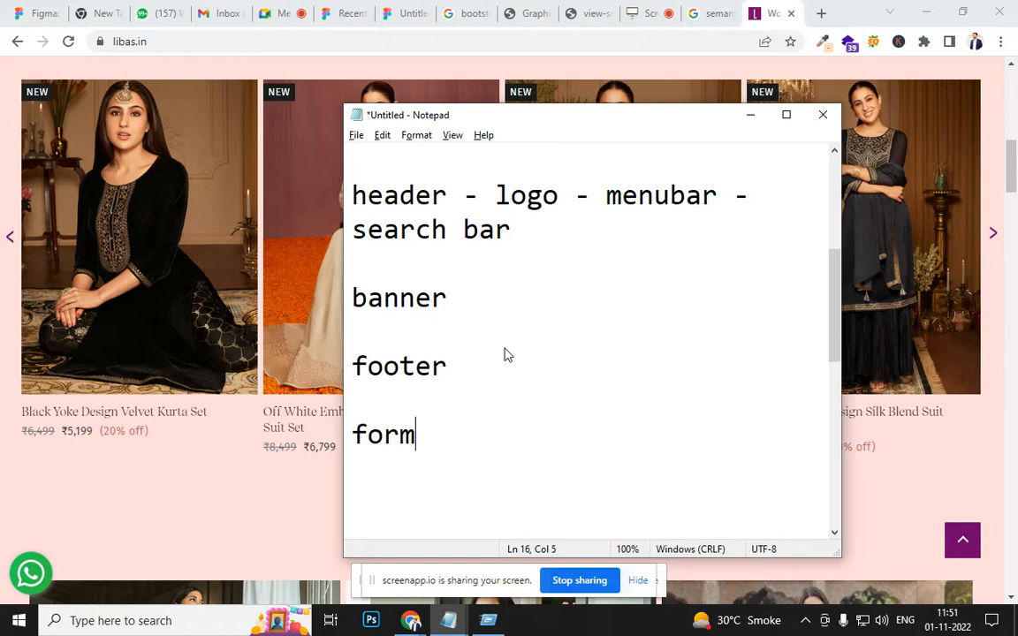
{"action": "type", "text": "E"}
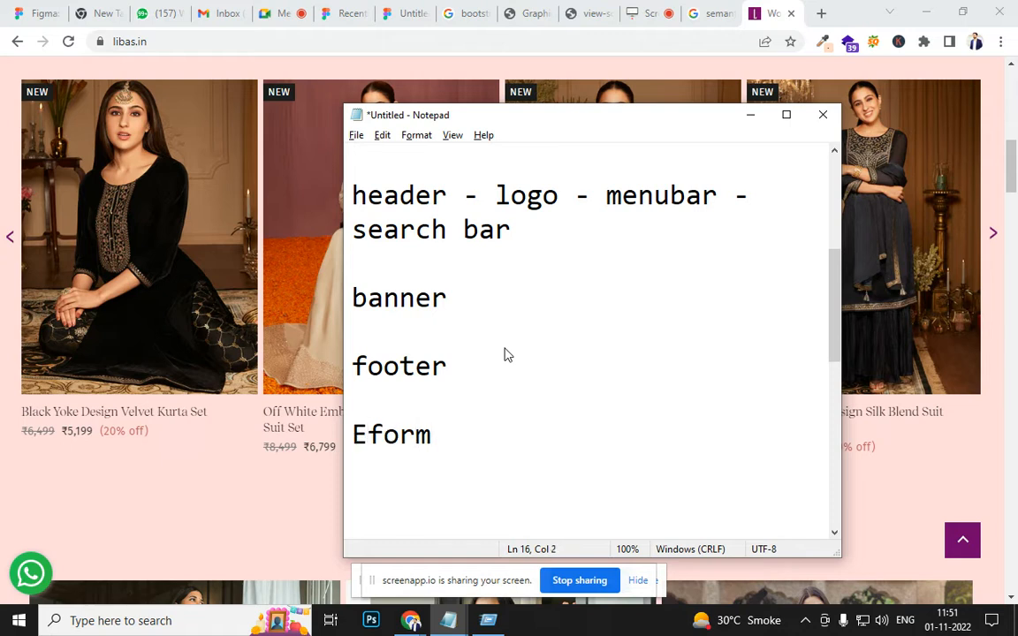
{"action": "type", "text": "nquiry"}
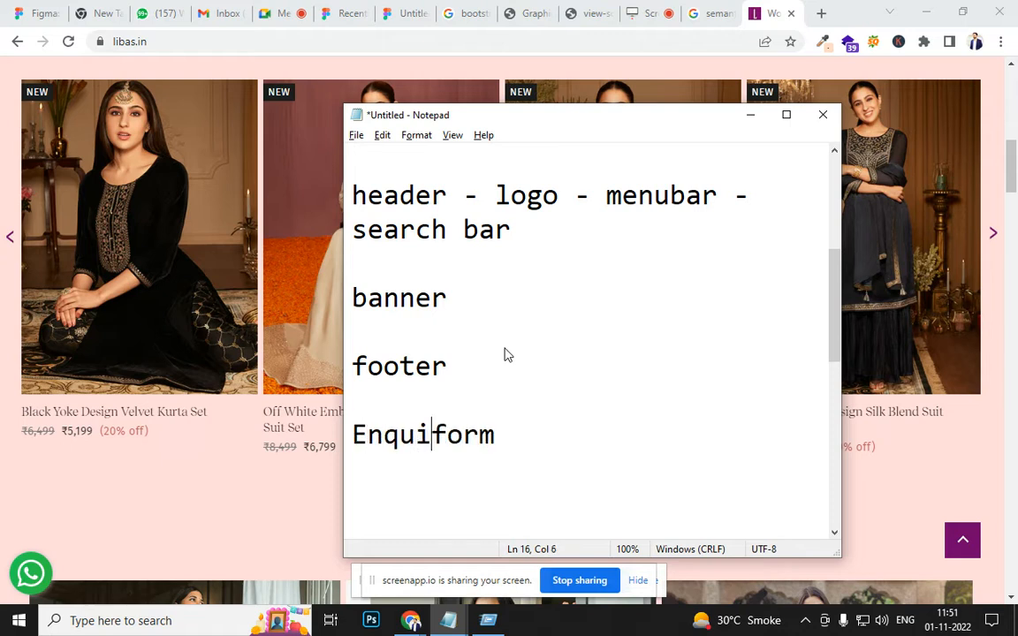
{"action": "key", "text": "alt"}
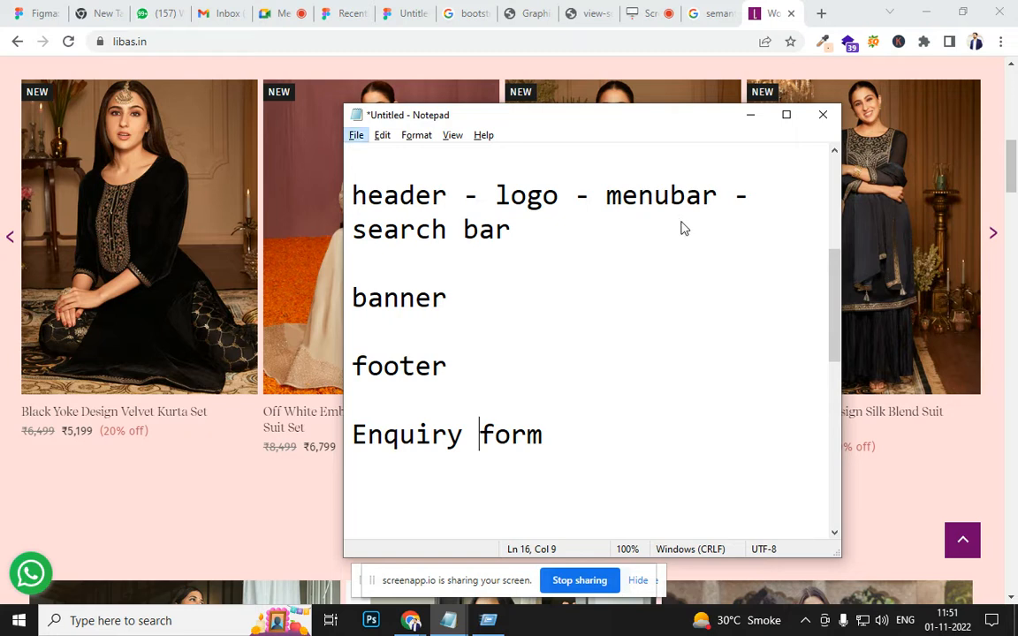
Step: Insert five blank lines after the "header - logo - menubar - search bar" entry to make room above "banner"
{"action": "left_click_drag", "start_coordinate": [554, 241], "coordinate": [354, 202]}
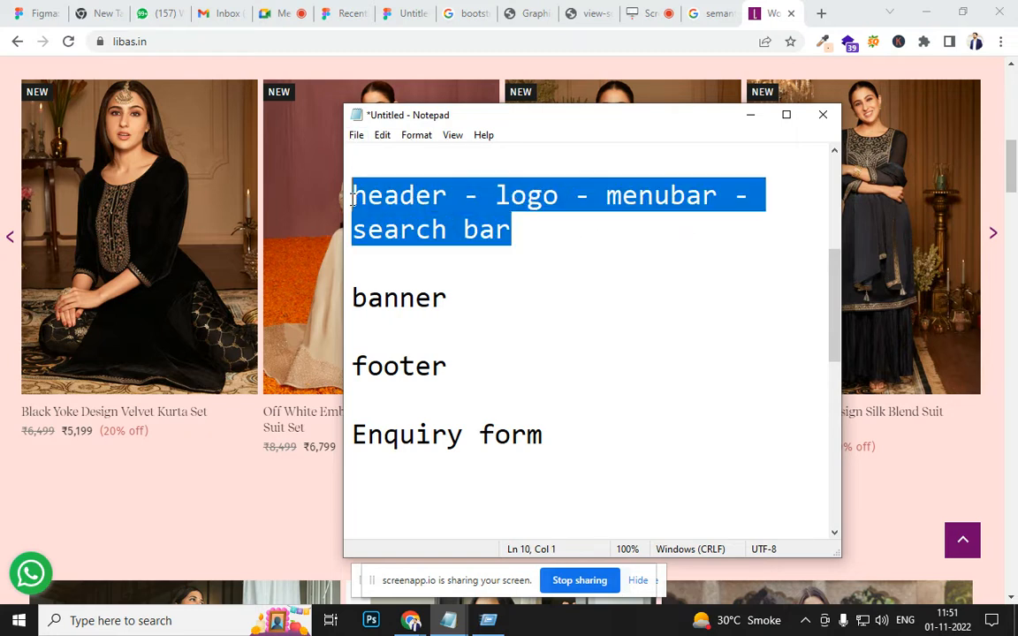
{"action": "left_click", "coordinate": [586, 233]}
{"action": "key", "text": "Return"}
{"action": "key", "text": "Return"}
{"action": "key", "text": "Return"}
{"action": "key", "text": "Return"}
{"action": "key", "text": "Return"}
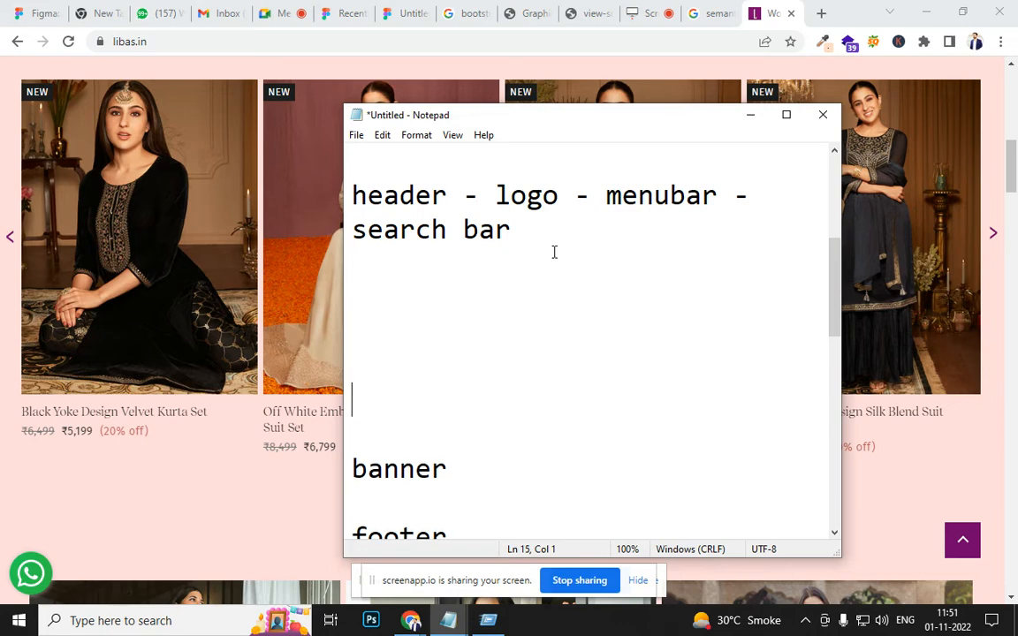
Step: Append "- topbar" to the header entry in the notes and check it against the offer strip on the libas.in page
{"action": "scroll", "coordinate": [555, 258], "scroll_direction": "up", "scroll_amount": 3}
{"action": "scroll", "coordinate": [250, 226], "scroll_direction": "up", "scroll_amount": 5}
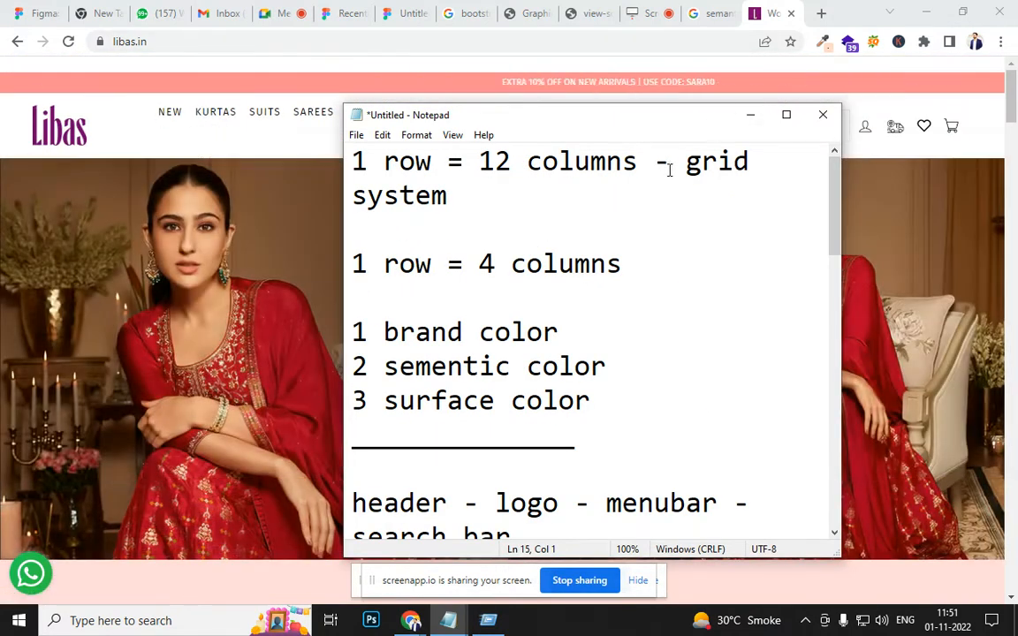
{"action": "scroll", "coordinate": [669, 167], "scroll_direction": "down", "scroll_amount": 3}
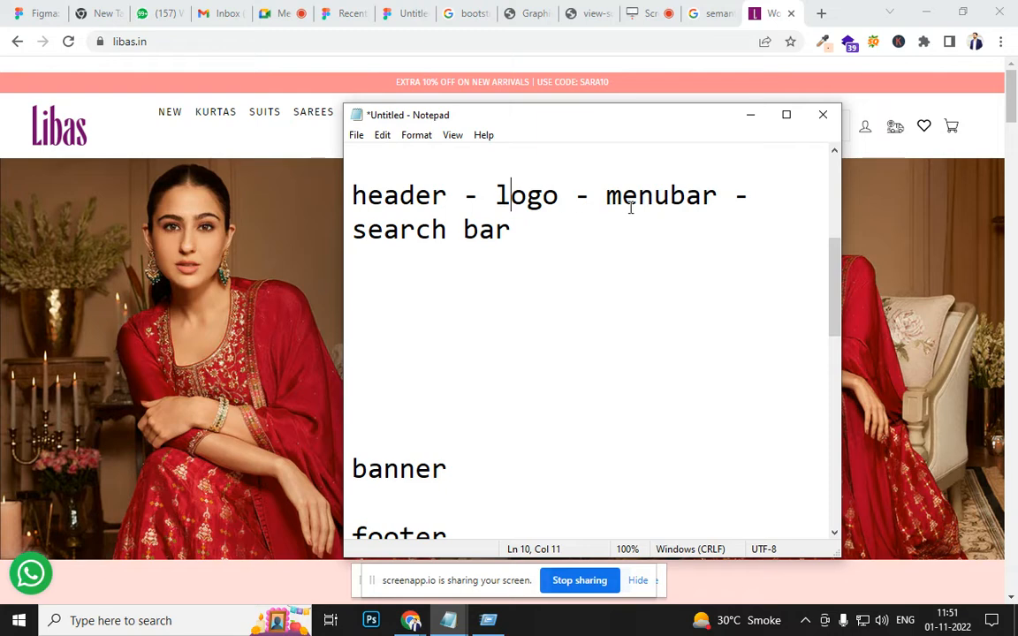
{"action": "left_click", "coordinate": [517, 231]}
{"action": "type", "text": "-"}
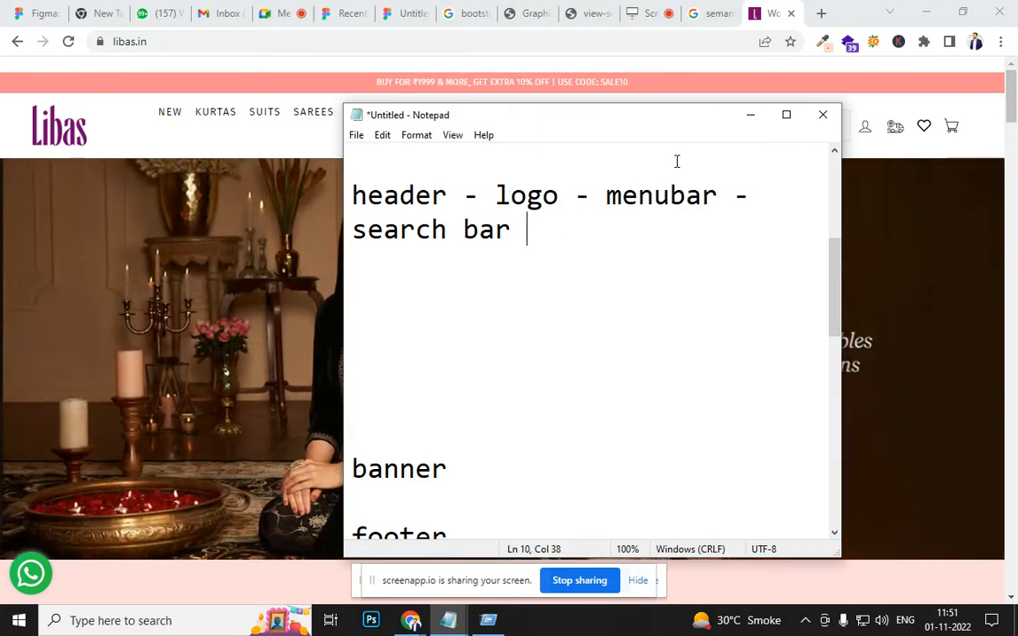
{"action": "type", "text": " topbar"}
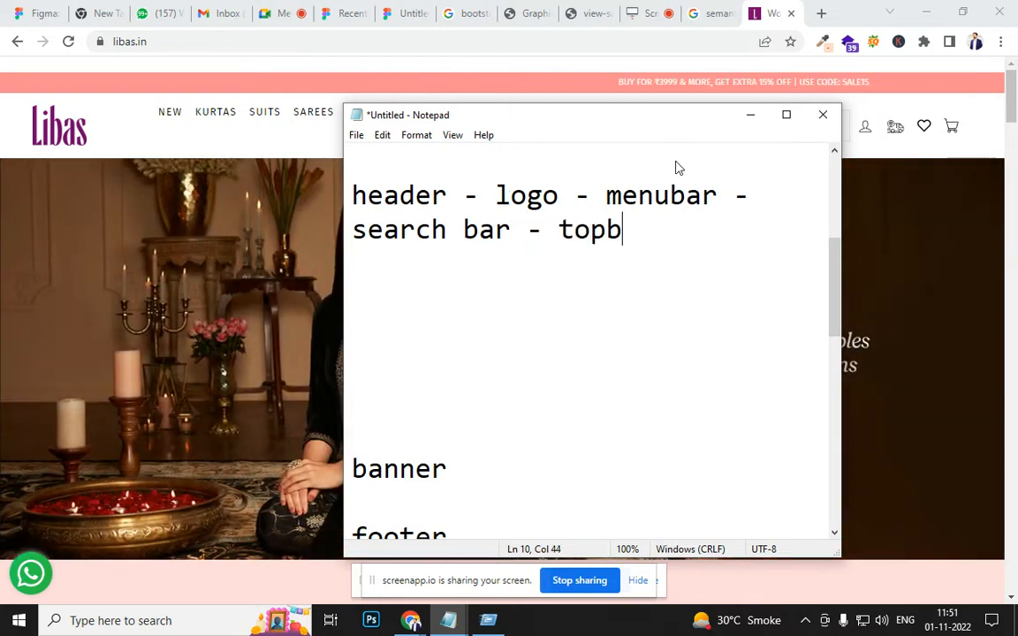
{"action": "left_click", "coordinate": [844, 112]}
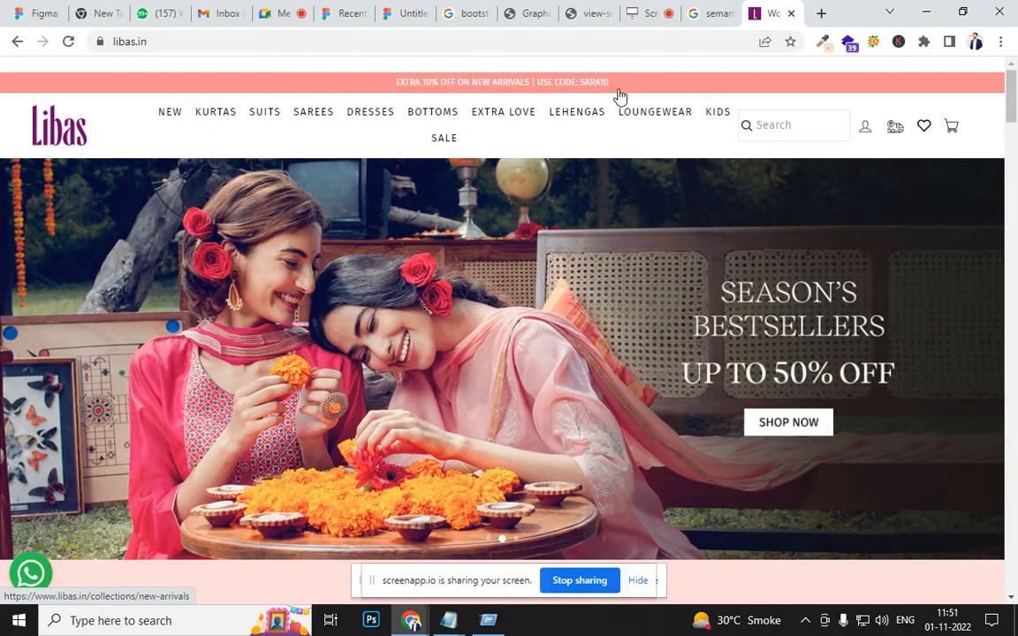
{"action": "key", "text": "alt+Tab"}
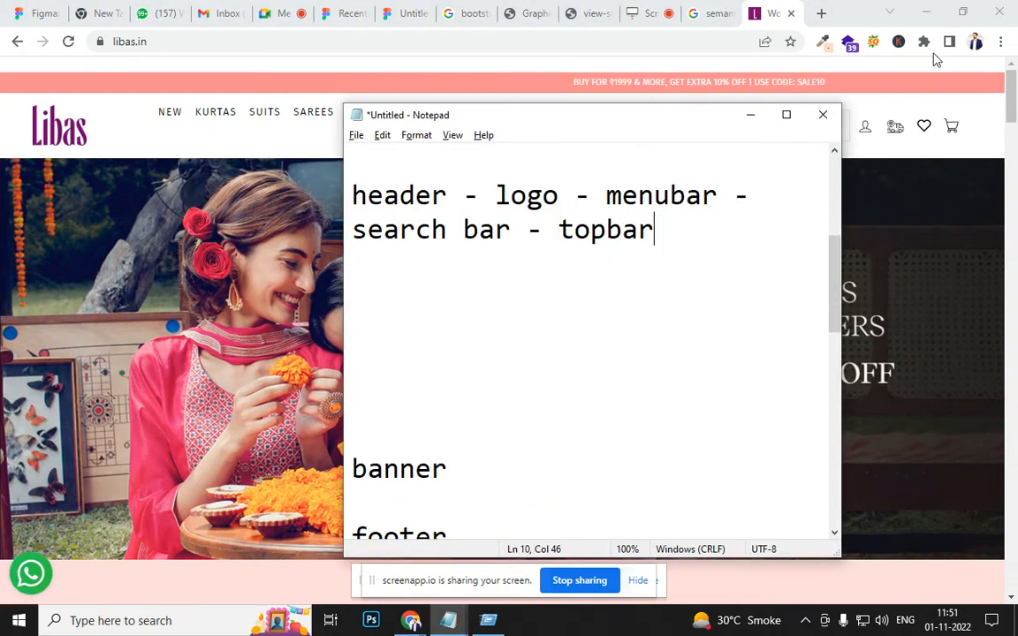
Step: Write the header height range "-- 100px-120px" on its own line below the header entry in the notes
{"action": "key", "text": "Return"}
{"action": "key", "text": "Return"}
{"action": "type", "text": "-- "}
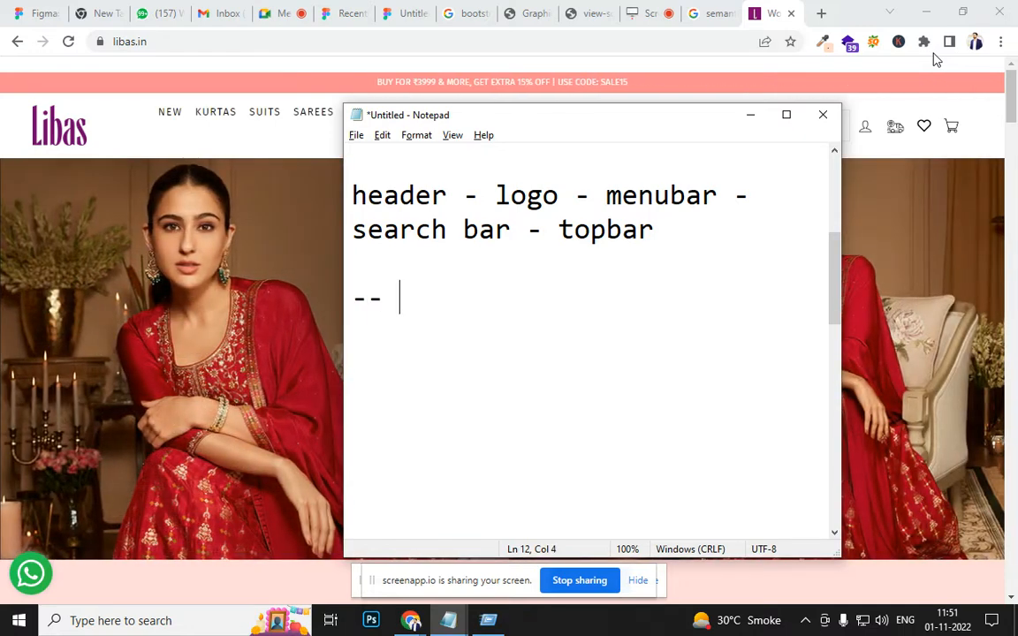
{"action": "type", "text": "100"}
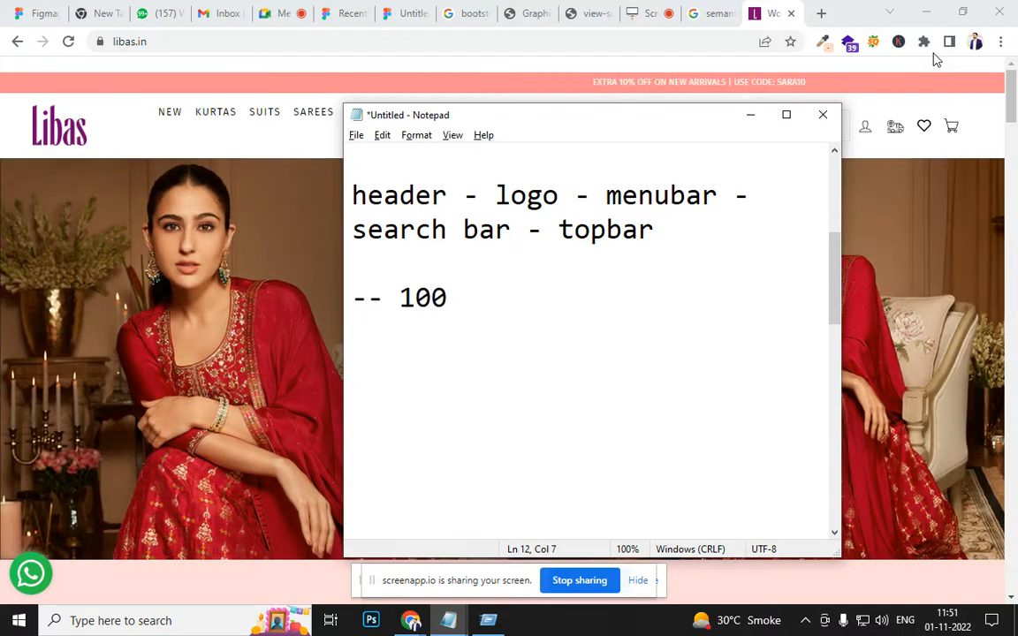
{"action": "type", "text": "px-12"}
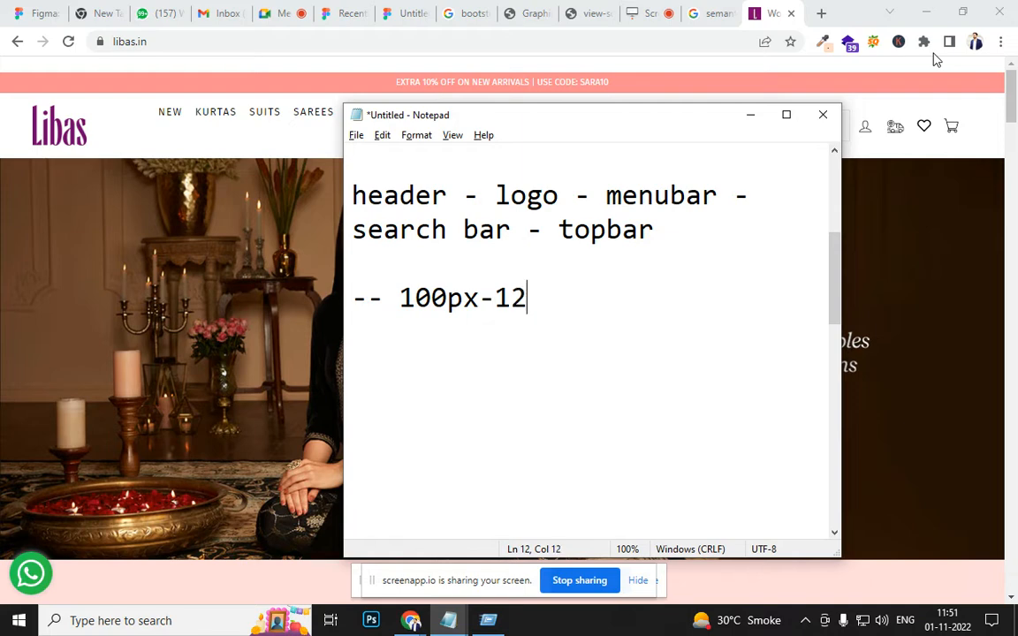
{"action": "type", "text": "0px"}
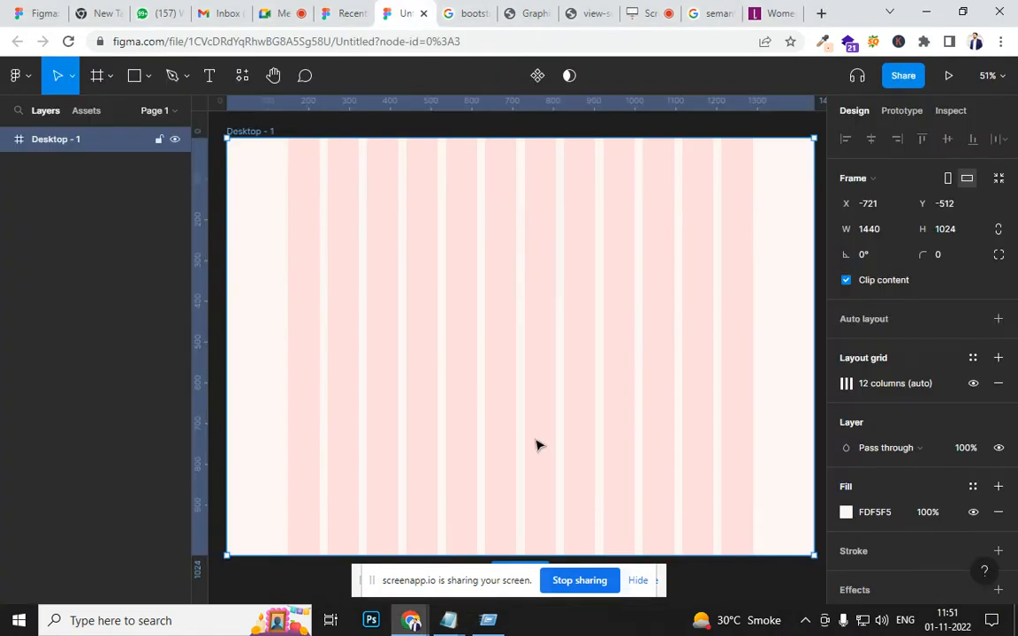
Step: Draw a 1440-wide header rectangle across the top of the Desktop - 1 frame, trying a height of 120 and settling on 100
{"action": "left_click", "coordinate": [135, 78]}
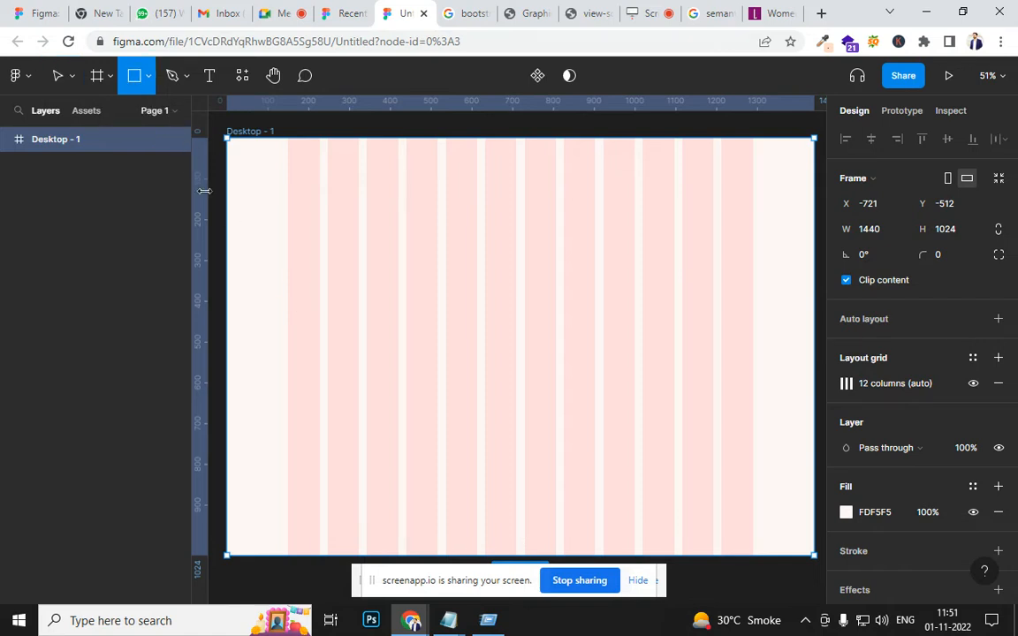
{"action": "left_click_drag", "start_coordinate": [225, 188], "coordinate": [732, 138]}
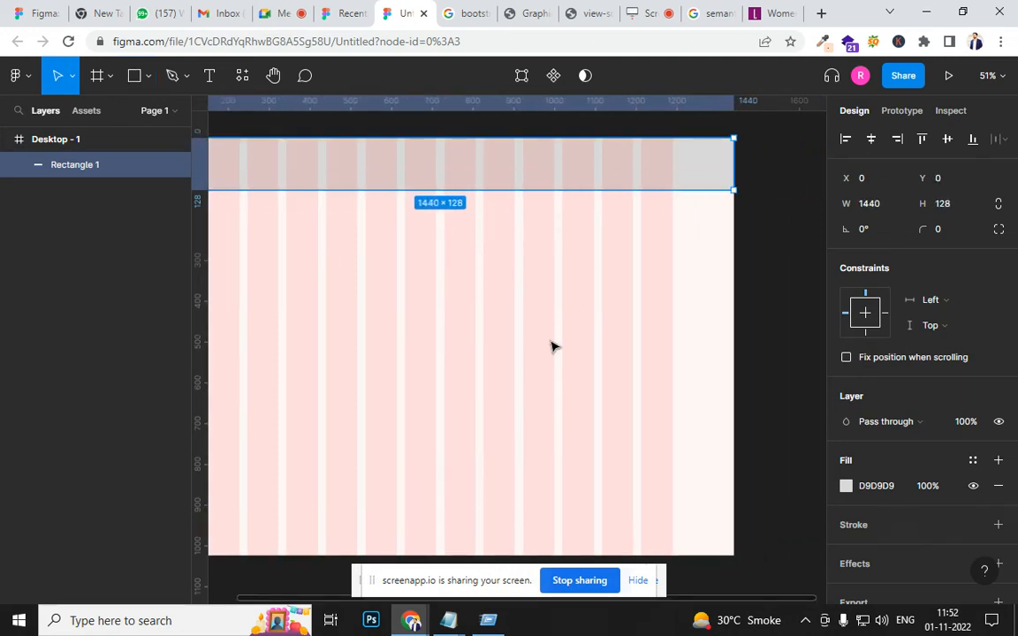
{"action": "left_click", "coordinate": [946, 204]}
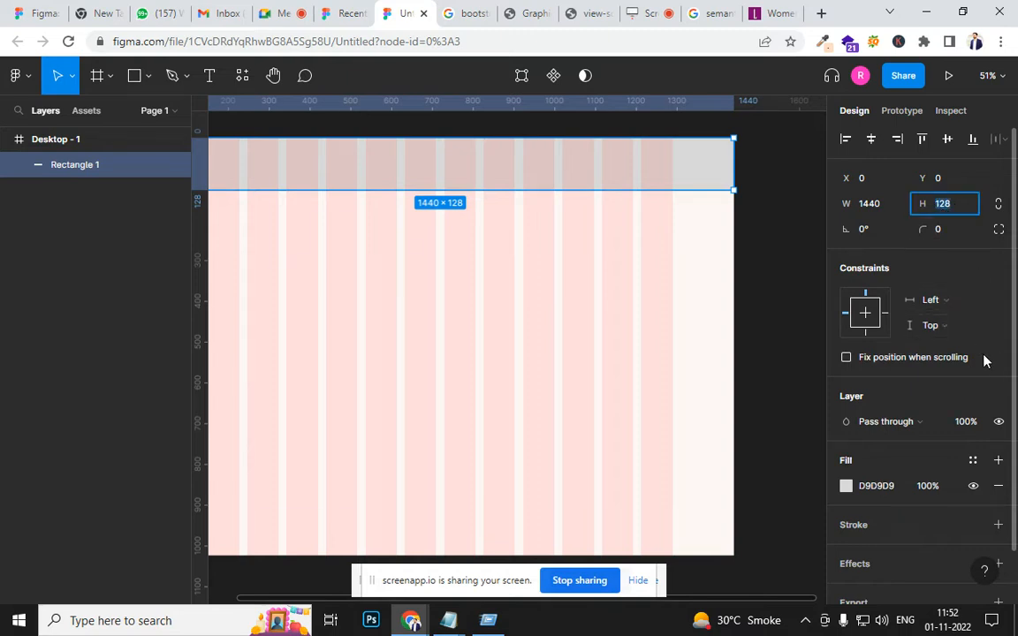
{"action": "type", "text": "120"}
{"action": "key", "text": "Return"}
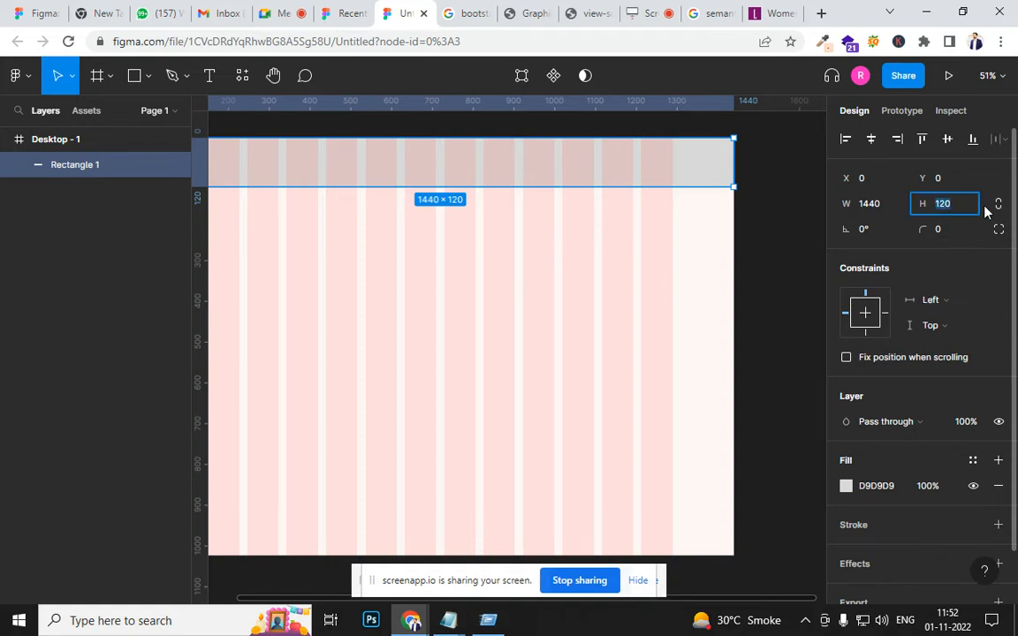
{"action": "key", "text": "Return"}
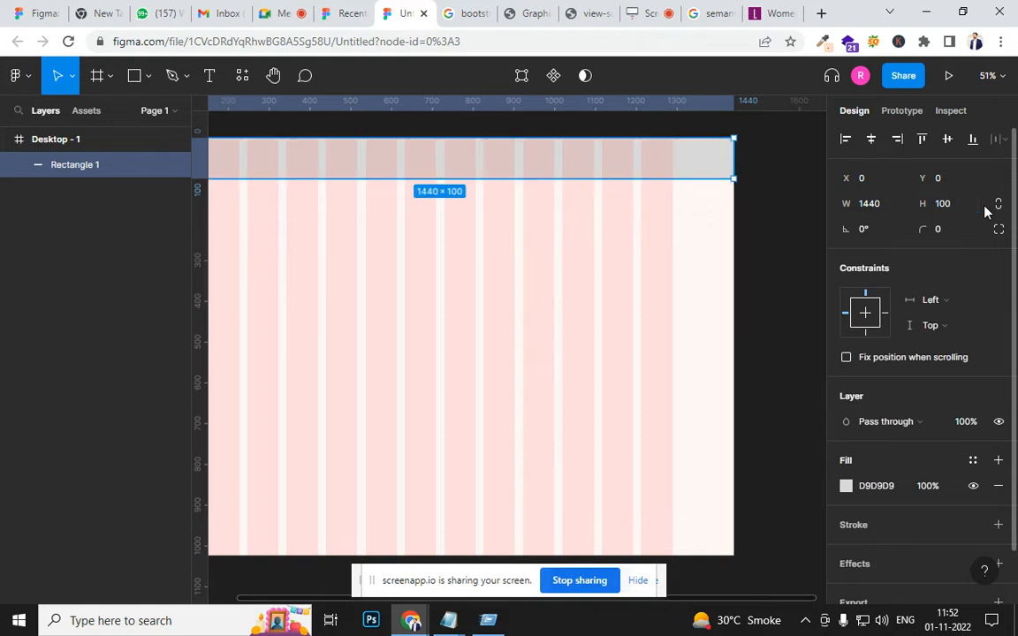
Step: Examine the header rectangle against the column grid, especially around the first grid columns
{"action": "left_click", "coordinate": [461, 284]}
{"action": "left_click_drag", "start_coordinate": [397, 238], "coordinate": [518, 238]}
{"action": "mouse_move", "coordinate": [507, 188]}
{"action": "left_mouse_down"}
{"action": "mouse_move", "coordinate": [504, 211]}
{"action": "mouse_move", "coordinate": [505, 187]}
{"action": "left_mouse_up"}
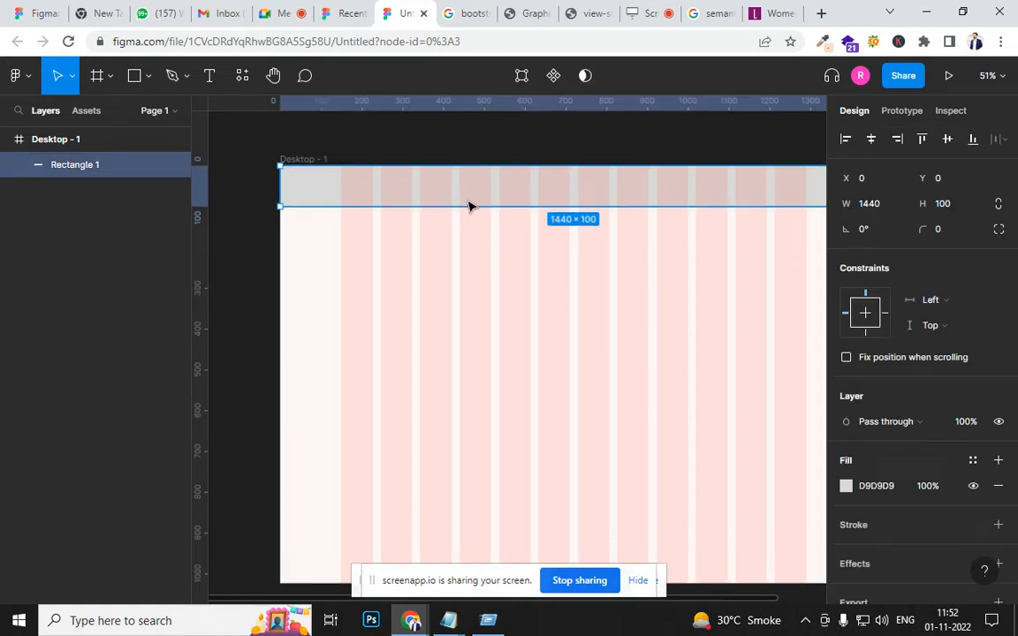
{"action": "scroll", "coordinate": [457, 205], "scroll_direction": "up", "scroll_amount": 6, "text": "ctrl"}
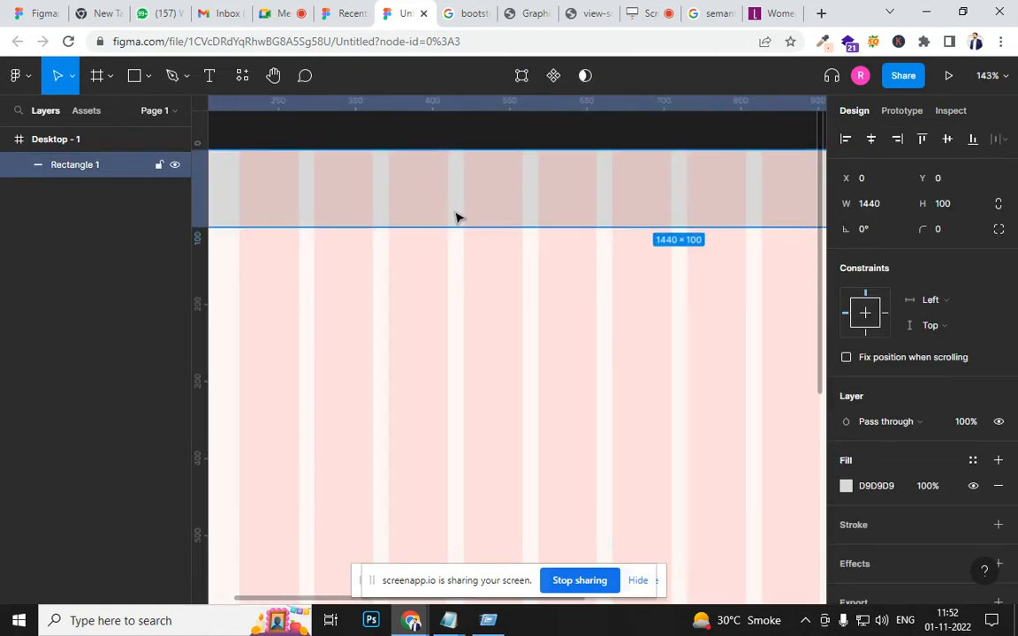
{"action": "scroll", "coordinate": [455, 212], "scroll_direction": "down", "scroll_amount": 6, "text": "ctrl"}
{"action": "scroll", "coordinate": [345, 206], "scroll_direction": "up", "scroll_amount": 8, "text": "ctrl"}
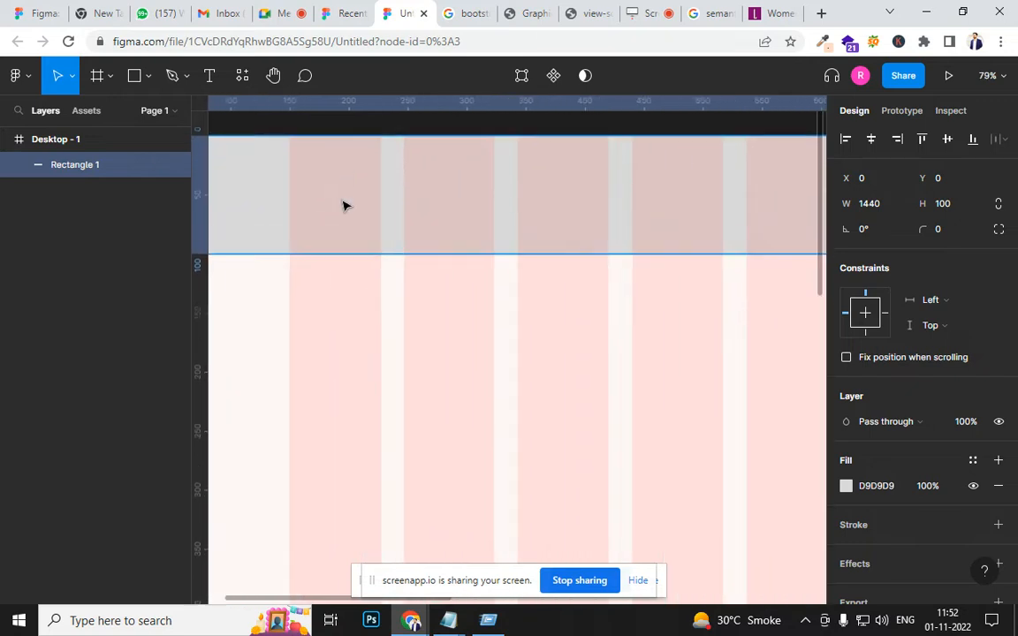
{"action": "left_click_drag", "start_coordinate": [291, 176], "coordinate": [334, 287]}
{"action": "scroll", "coordinate": [447, 329], "scroll_direction": "down", "scroll_amount": 1}
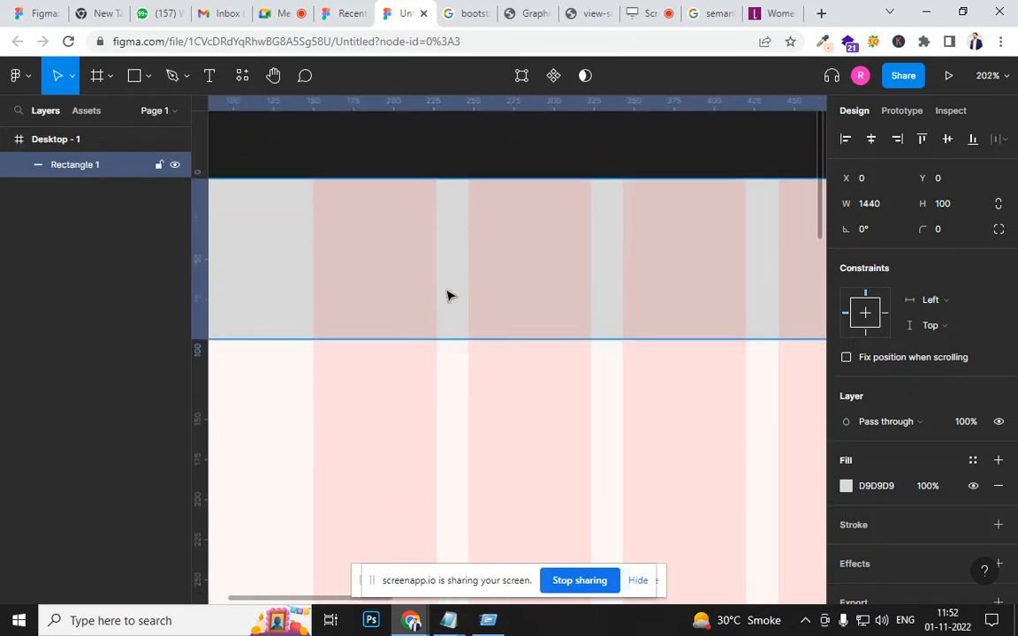
{"action": "scroll", "coordinate": [448, 295], "scroll_direction": "down", "scroll_amount": 10, "text": "ctrl"}
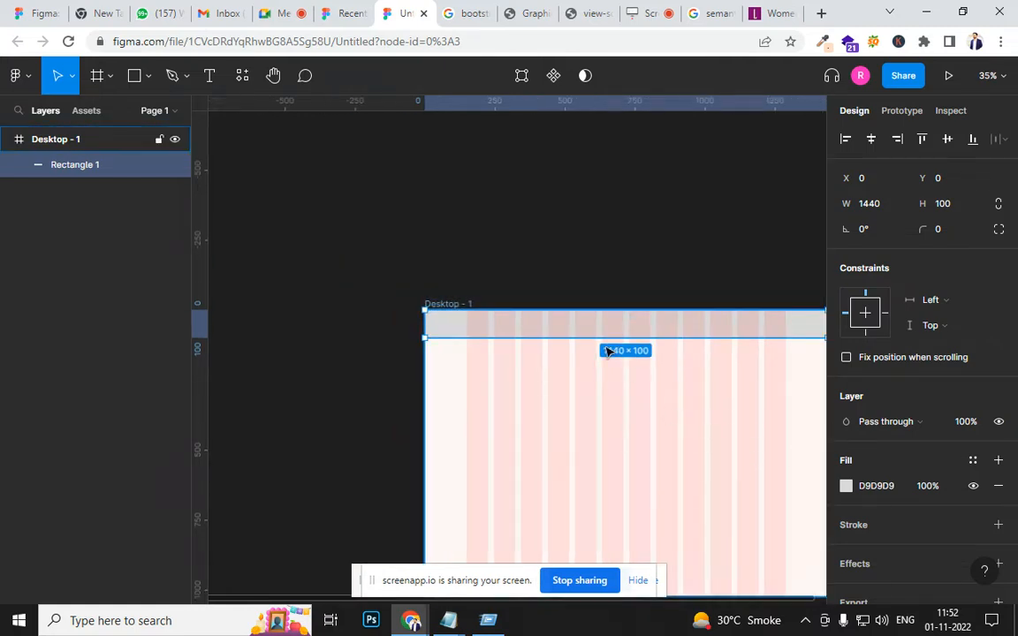
{"action": "scroll", "coordinate": [477, 344], "scroll_direction": "up", "scroll_amount": 5, "text": "ctrl"}
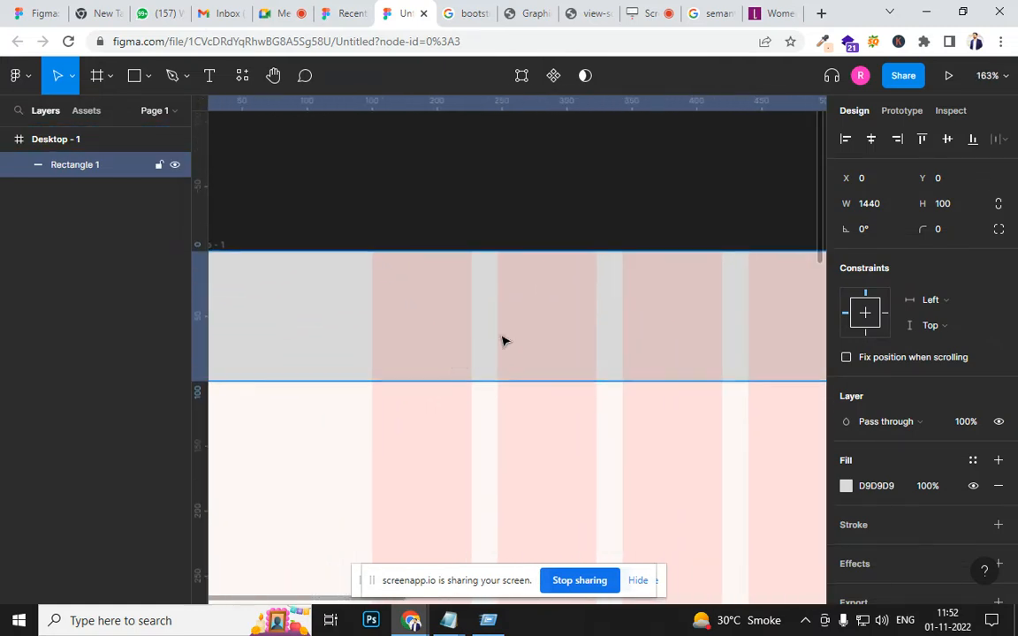
{"action": "left_click", "coordinate": [769, 12]}
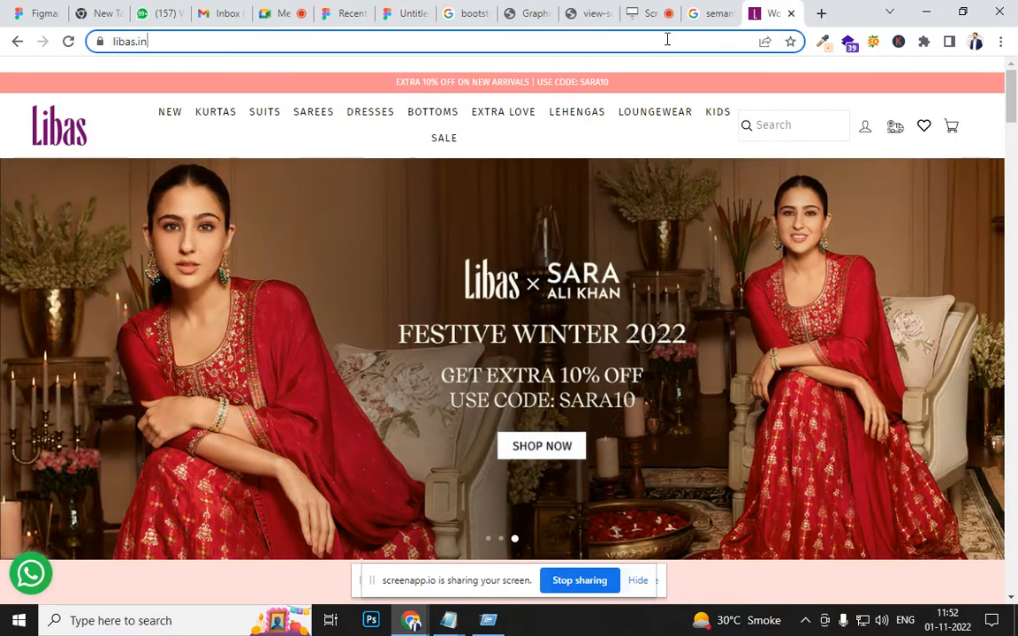
{"action": "left_click", "coordinate": [665, 39]}
{"action": "type", "text": "g"}
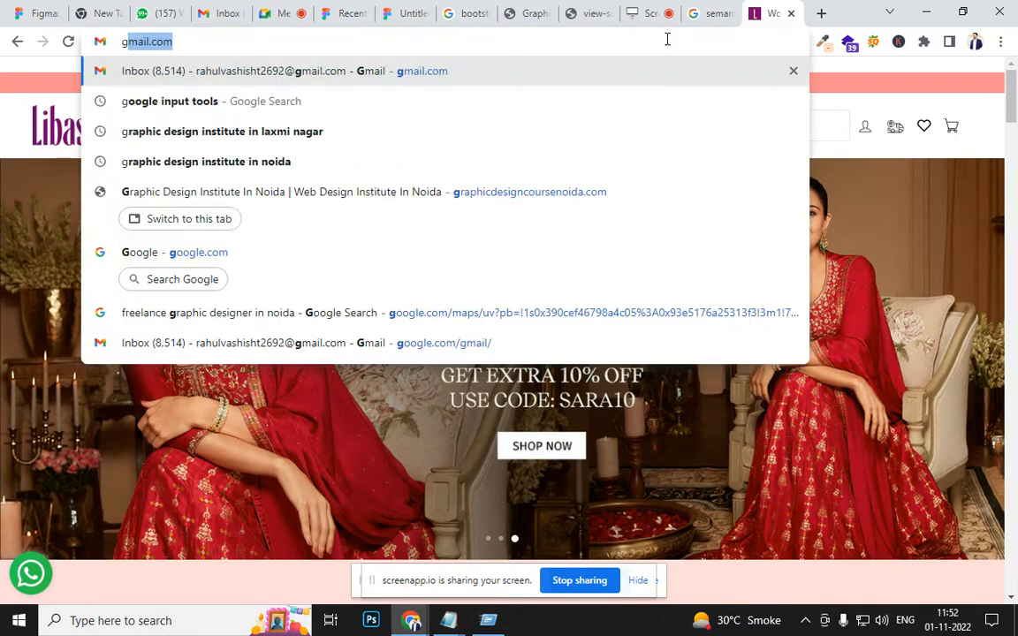
Step: Review the graphicdesigncoursenoida.com page from its header down to the footer and return to the top
{"action": "left_click", "coordinate": [527, 12]}
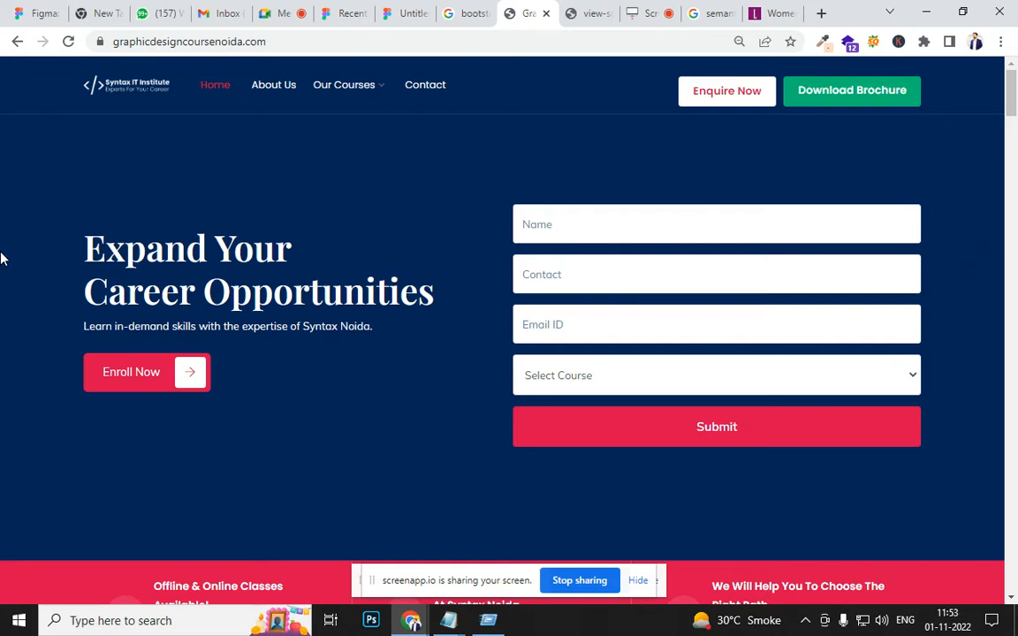
{"action": "scroll", "coordinate": [67, 311], "scroll_direction": "down", "scroll_amount": 3}
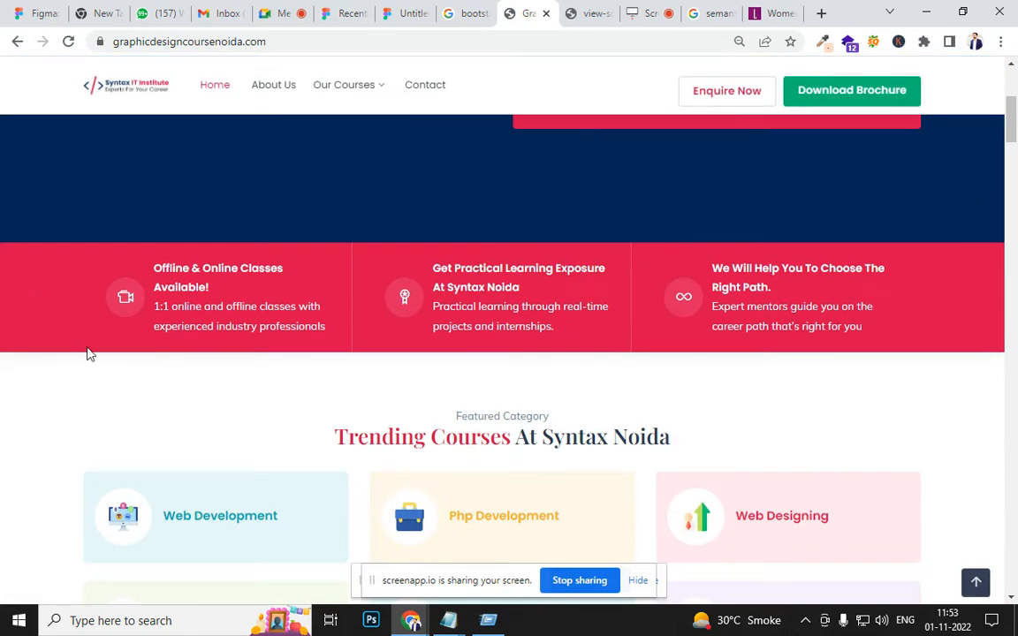
{"action": "scroll", "coordinate": [1004, 368], "scroll_direction": "down", "scroll_amount": 10}
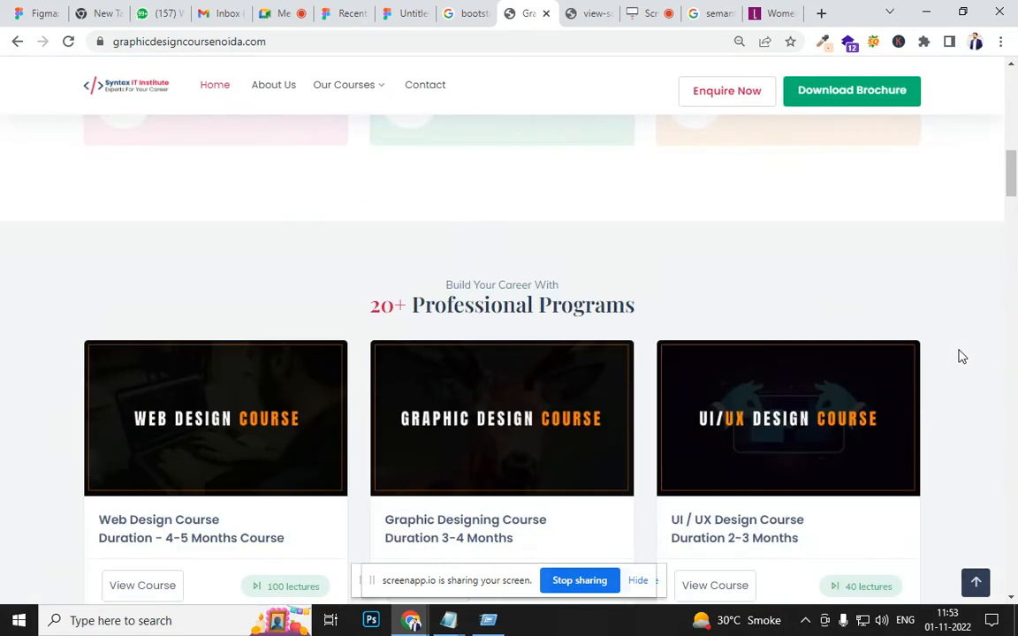
{"action": "scroll", "coordinate": [962, 356], "scroll_direction": "down", "scroll_amount": 15}
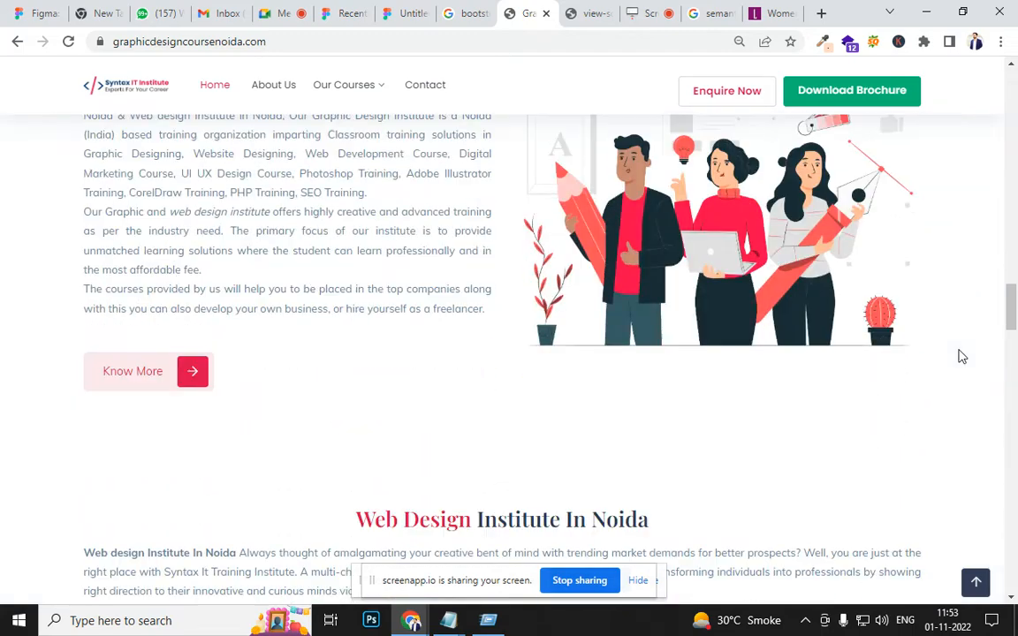
{"action": "scroll", "coordinate": [962, 356], "scroll_direction": "down", "scroll_amount": 15}
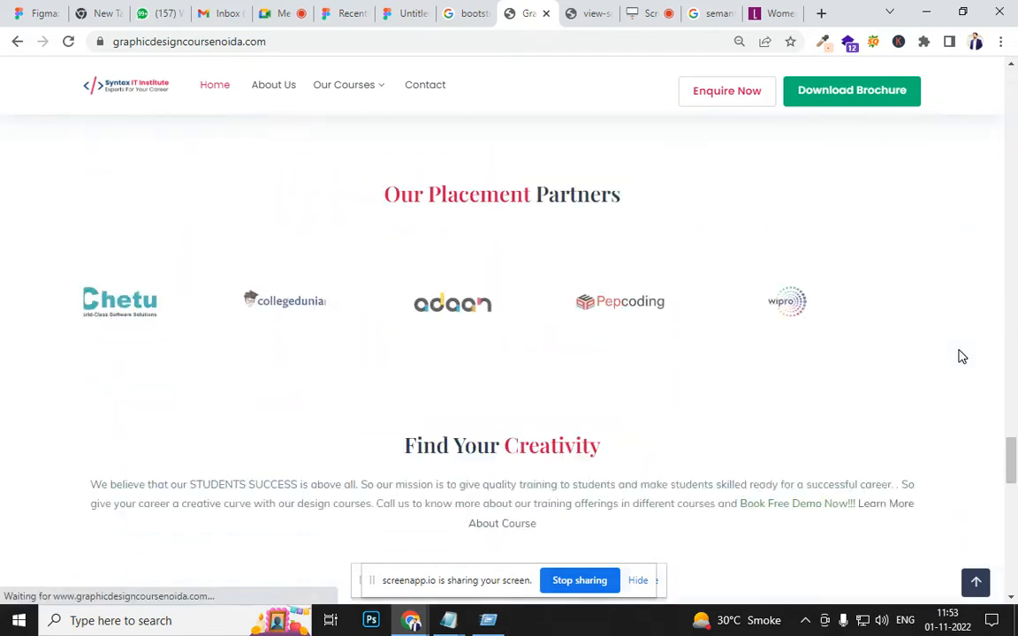
{"action": "scroll", "coordinate": [962, 356], "scroll_direction": "down", "scroll_amount": 5}
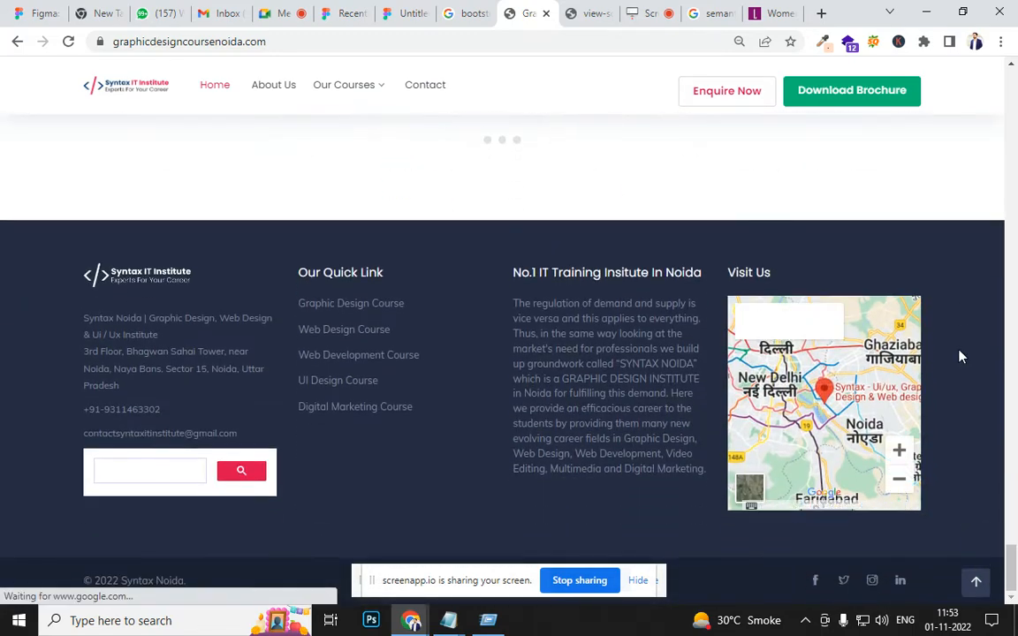
{"action": "scroll", "coordinate": [954, 469], "scroll_direction": "up", "scroll_amount": 4}
{"action": "scroll", "coordinate": [962, 488], "scroll_direction": "up", "scroll_amount": 15}
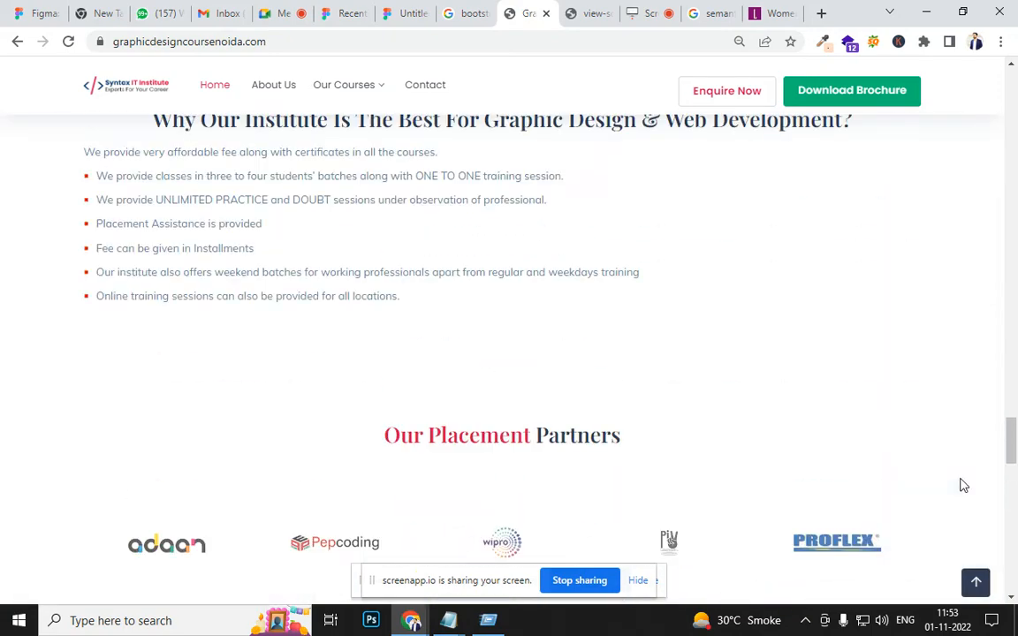
{"action": "scroll", "coordinate": [963, 485], "scroll_direction": "up", "scroll_amount": 15}
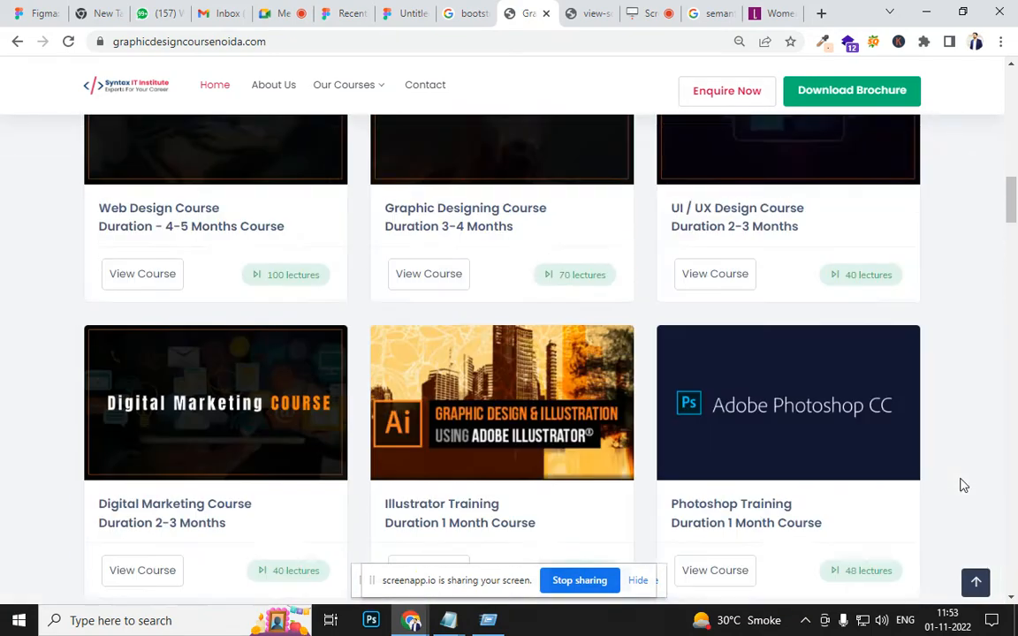
{"action": "scroll", "coordinate": [963, 485], "scroll_direction": "up", "scroll_amount": 2}
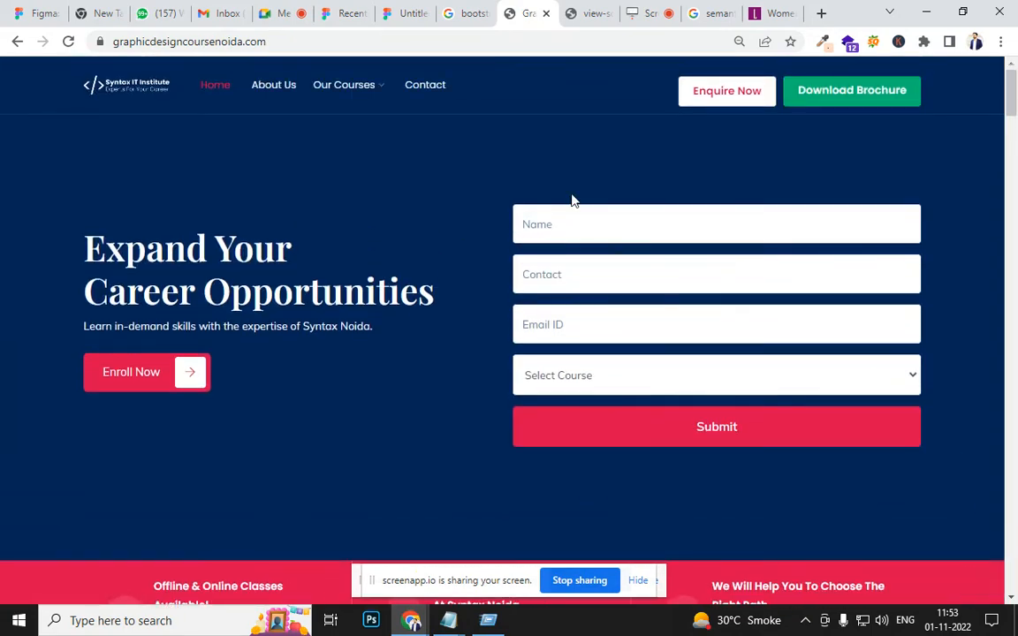
Step: Save the Libas logo image from the header of the libas.in page to the computer
{"action": "left_click", "coordinate": [766, 13]}
{"action": "right_click", "coordinate": [48, 130]}
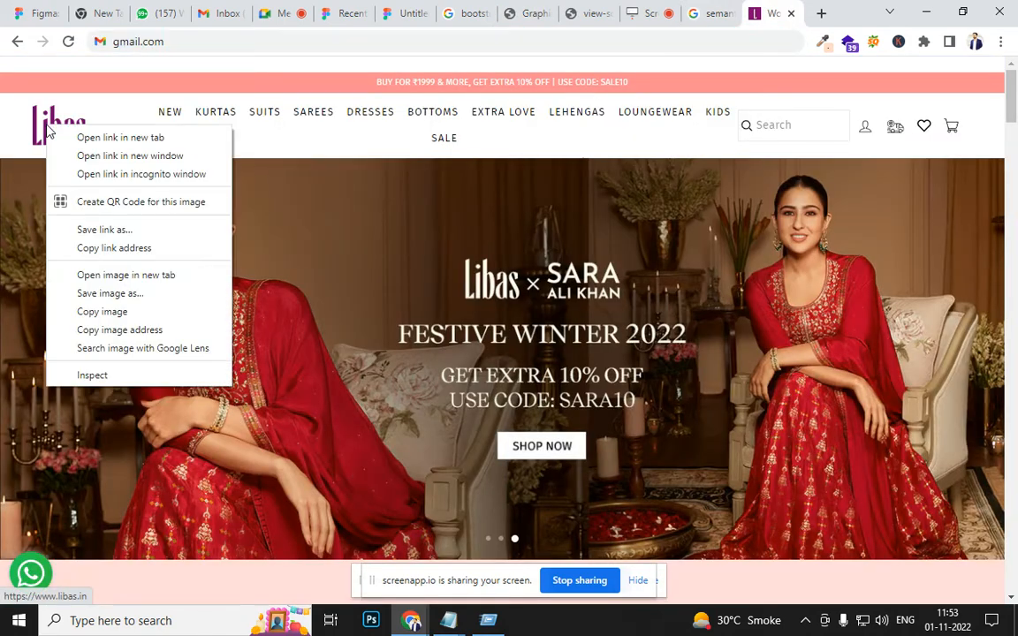
{"action": "left_click", "coordinate": [116, 293]}
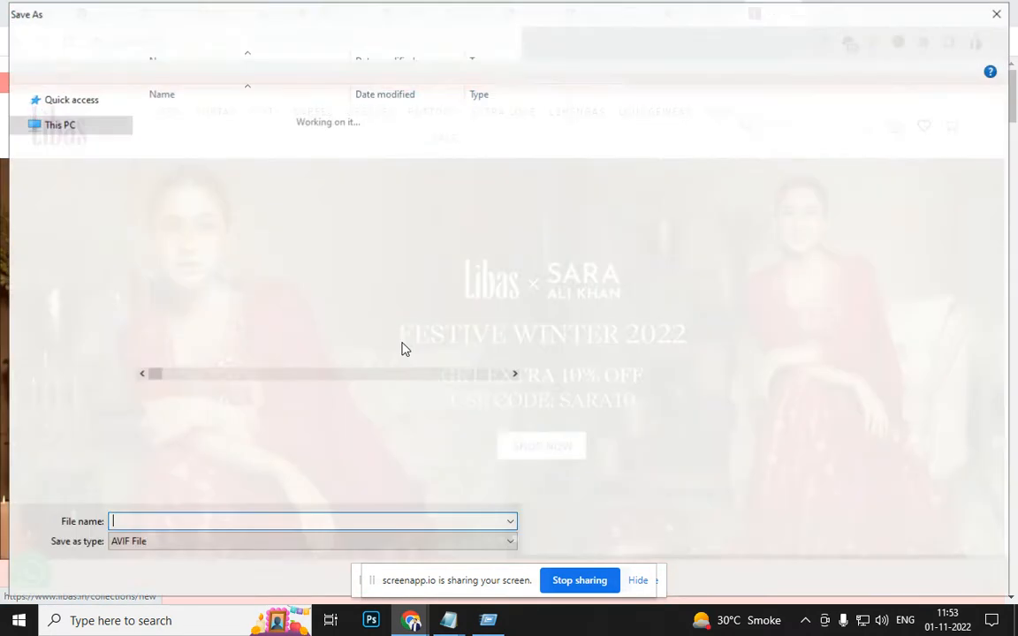
{"action": "left_click", "coordinate": [892, 577]}
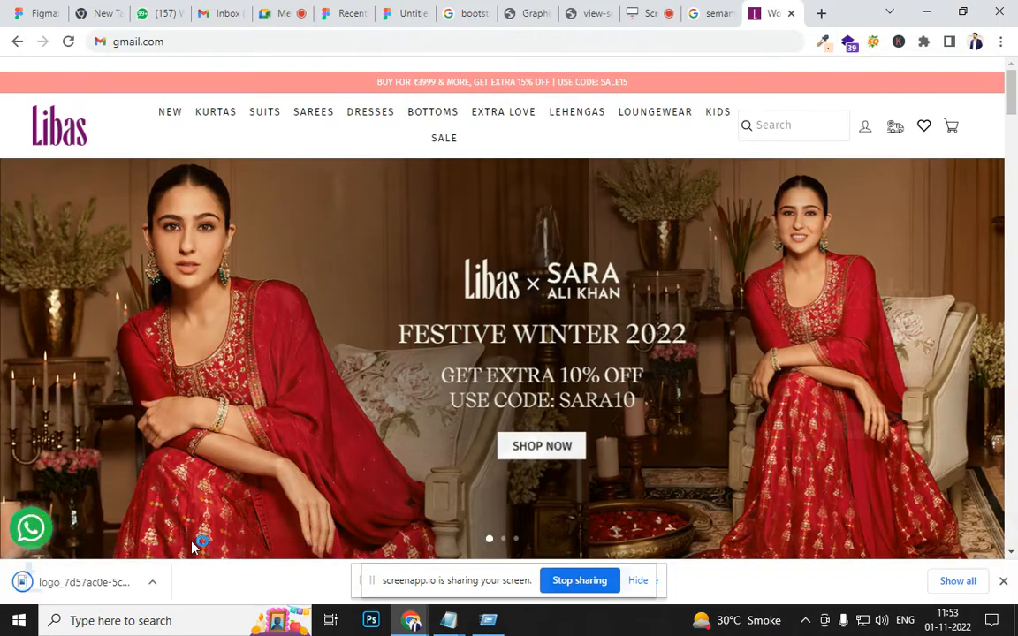
Step: Try to import the downloaded logo .avif file onto the header area of the Figma frame
{"action": "key", "text": "alt+Tab"}
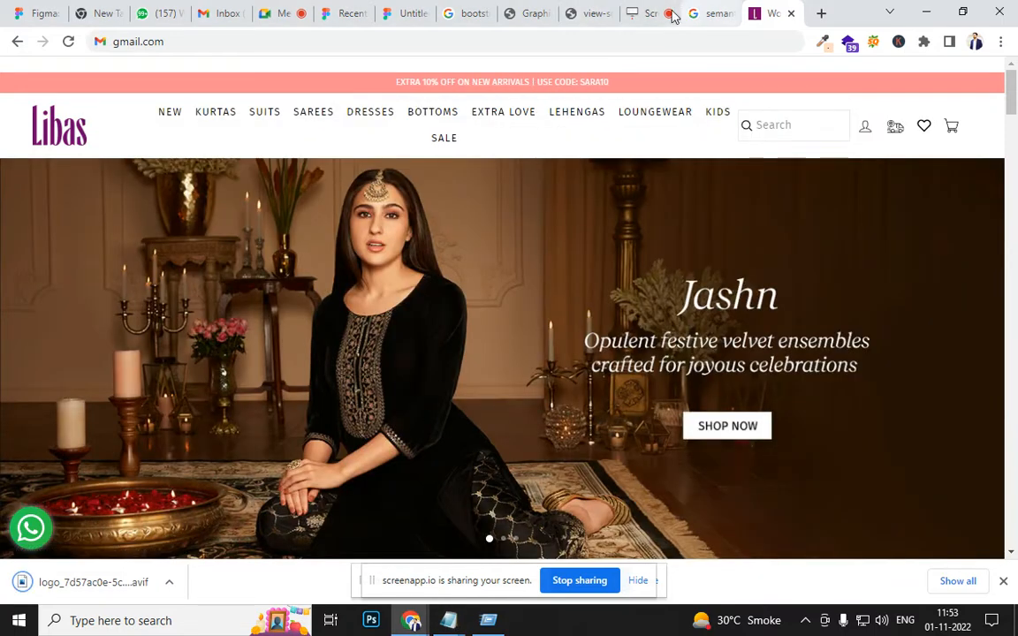
{"action": "left_click", "coordinate": [402, 13]}
{"action": "left_click_drag", "start_coordinate": [275, 332], "coordinate": [686, 228]}
{"action": "left_click_drag", "start_coordinate": [463, 340], "coordinate": [291, 397]}
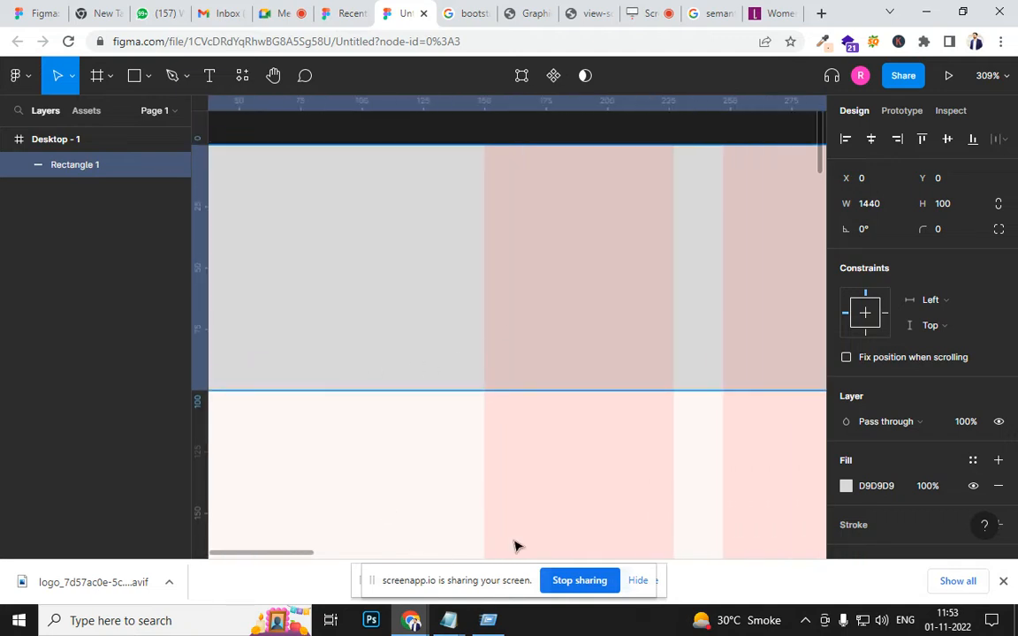
{"action": "left_click_drag", "start_coordinate": [106, 585], "coordinate": [570, 348]}
{"action": "left_click", "coordinate": [661, 181]}
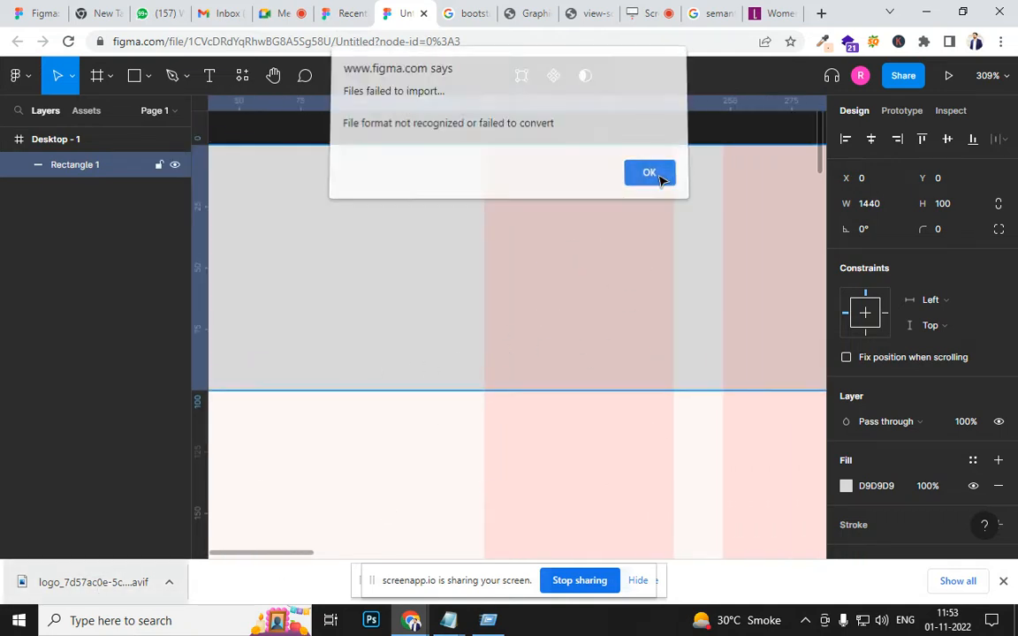
Step: Copy the Libas logo image from the libas.in page header and return to the Figma design file
{"action": "left_click", "coordinate": [698, 13]}
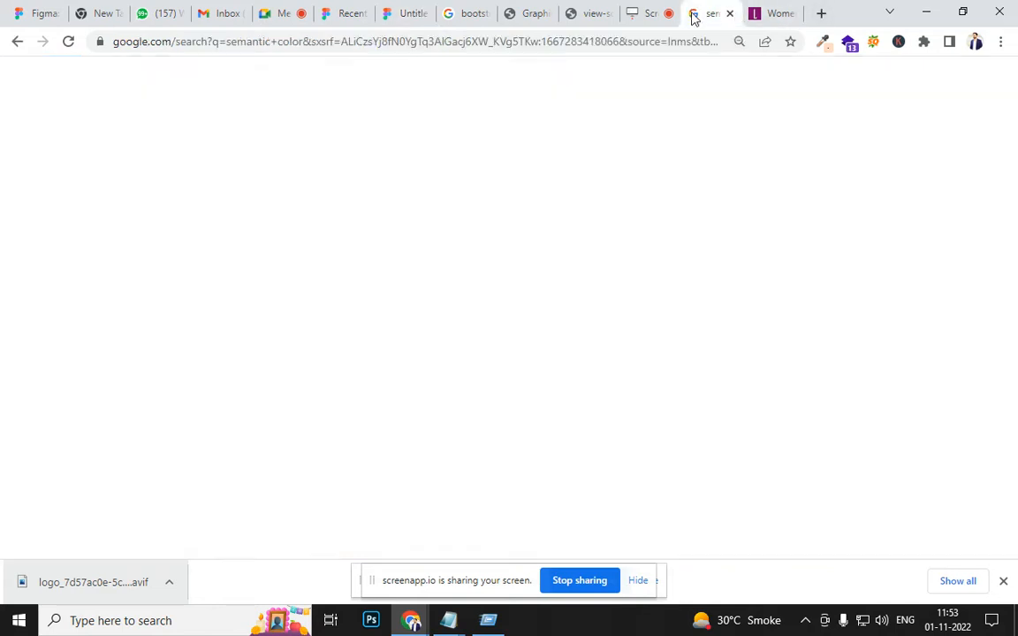
{"action": "left_click", "coordinate": [767, 13]}
{"action": "right_click", "coordinate": [76, 131]}
{"action": "left_click", "coordinate": [125, 332]}
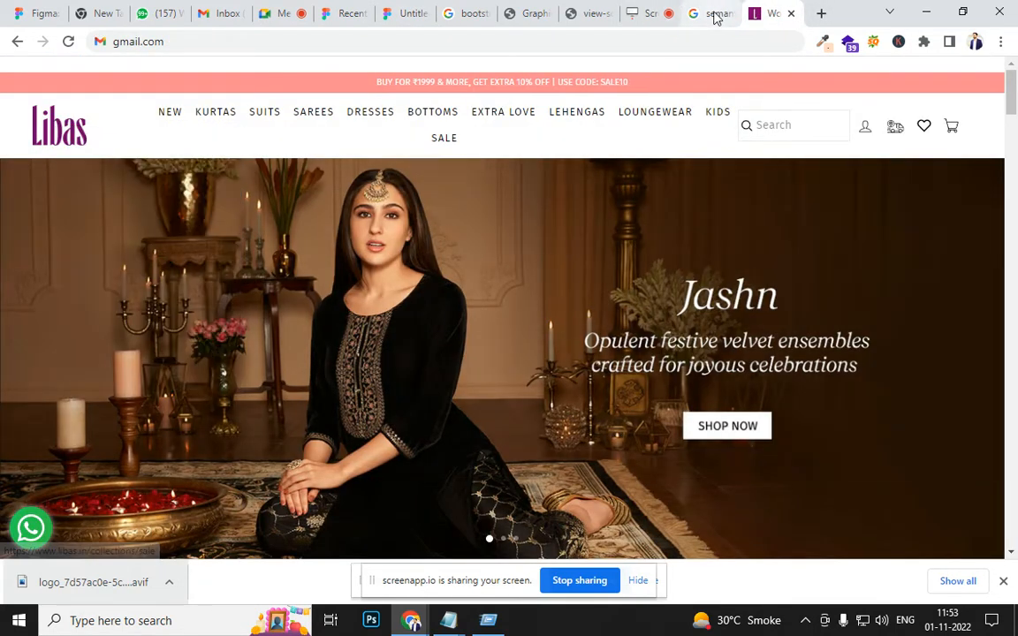
{"action": "left_click", "coordinate": [406, 13]}
Step: Try pasting the copied logo with the header rectangle selected, and undo the resulting image fill
{"action": "key", "text": "ctrl+v"}
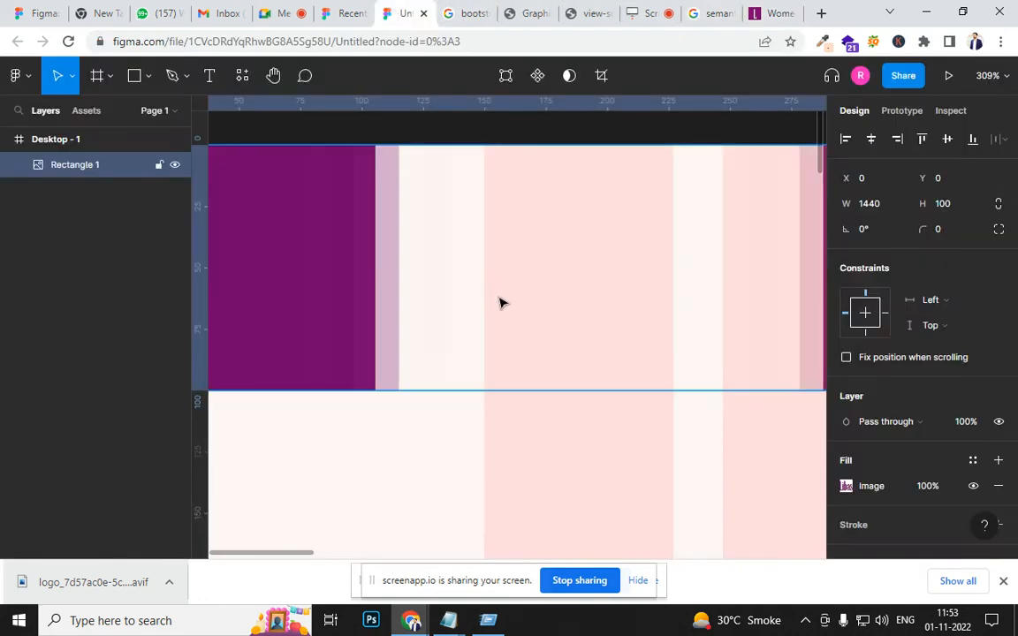
{"action": "scroll", "coordinate": [519, 312], "scroll_direction": "down", "scroll_amount": 2}
{"action": "scroll", "coordinate": [519, 312], "scroll_direction": "down", "scroll_amount": 3}
{"action": "scroll", "coordinate": [519, 312], "scroll_direction": "down", "scroll_amount": 1}
{"action": "left_click_drag", "start_coordinate": [449, 243], "coordinate": [504, 353]}
{"action": "key", "text": "ctrl+z"}
{"action": "key", "text": "ctrl+z"}
Step: Paste the Libas logo as a separate image and fit it into the header at the first grid column, about 90 × 57
{"action": "left_click", "coordinate": [543, 384]}
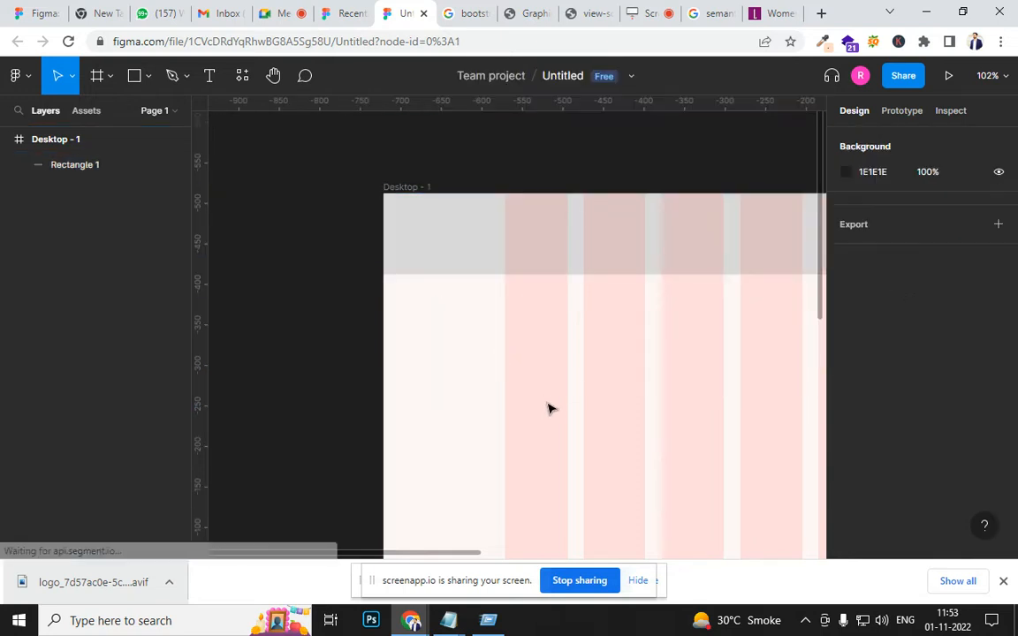
{"action": "key", "text": "ctrl+v"}
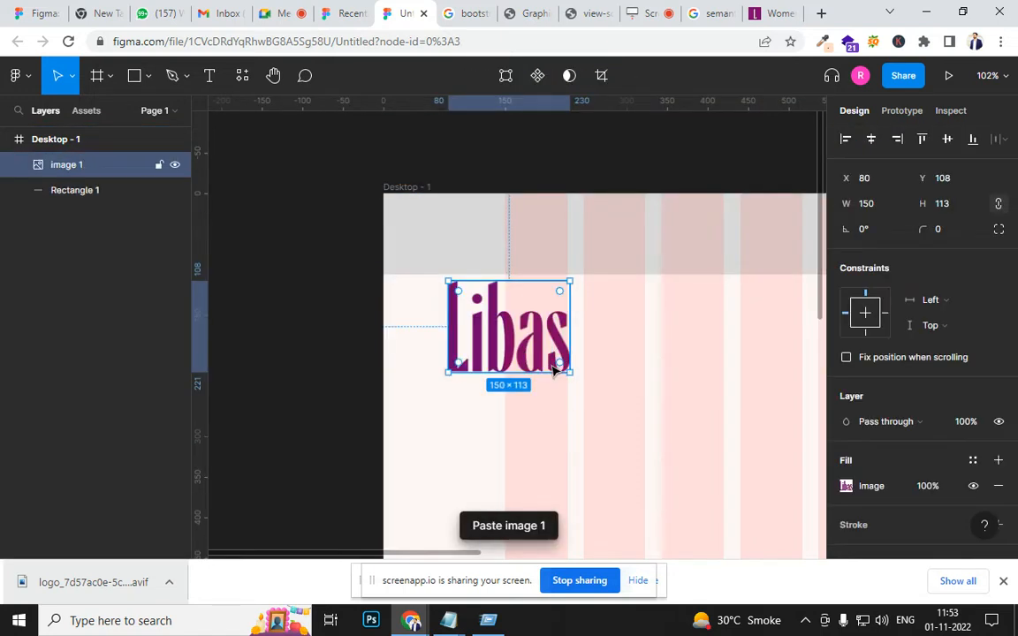
{"action": "left_click_drag", "start_coordinate": [542, 352], "coordinate": [546, 255]}
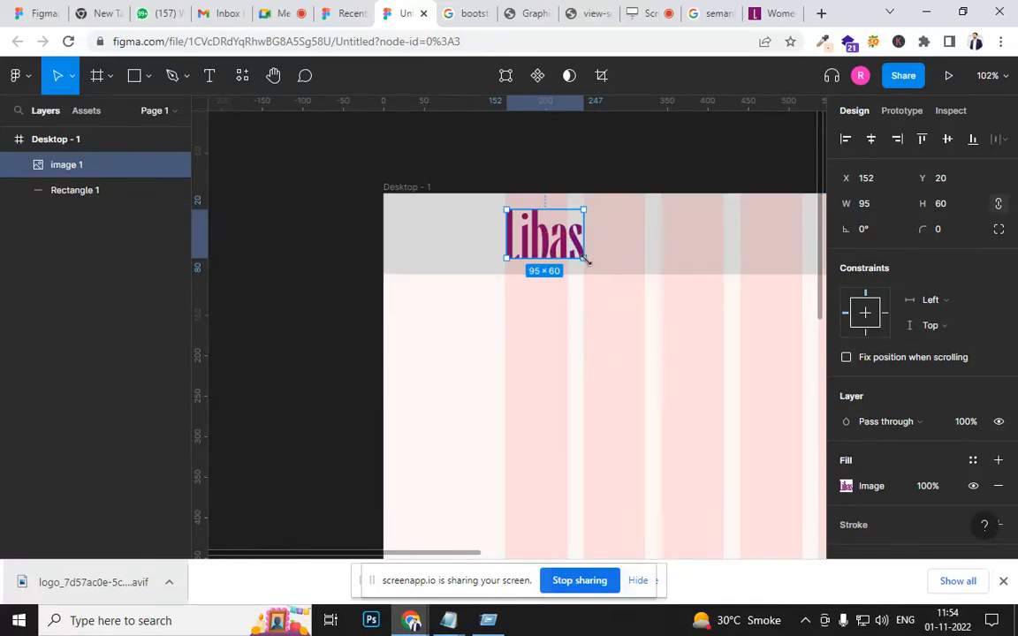
{"action": "mouse_move", "coordinate": [582, 257]}
{"action": "left_mouse_down"}
{"action": "mouse_move", "coordinate": [615, 275]}
{"action": "mouse_move", "coordinate": [581, 236]}
{"action": "mouse_move", "coordinate": [565, 236]}
{"action": "mouse_move", "coordinate": [643, 240]}
{"action": "mouse_move", "coordinate": [617, 268]}
{"action": "mouse_move", "coordinate": [583, 259]}
{"action": "mouse_move", "coordinate": [607, 271]}
{"action": "mouse_move", "coordinate": [557, 225]}
{"action": "mouse_move", "coordinate": [577, 247]}
{"action": "left_mouse_up"}
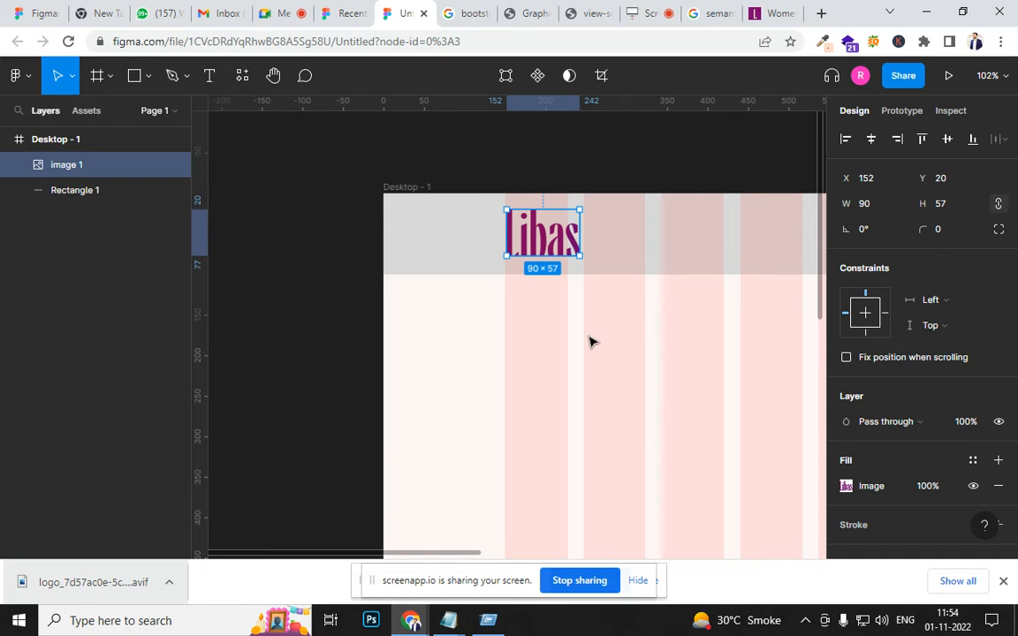
Step: Resize the Libas logo to about 112 × 83 and align it with the first grid column at about X 150, Y 9
{"action": "left_click_drag", "start_coordinate": [545, 254], "coordinate": [547, 263]}
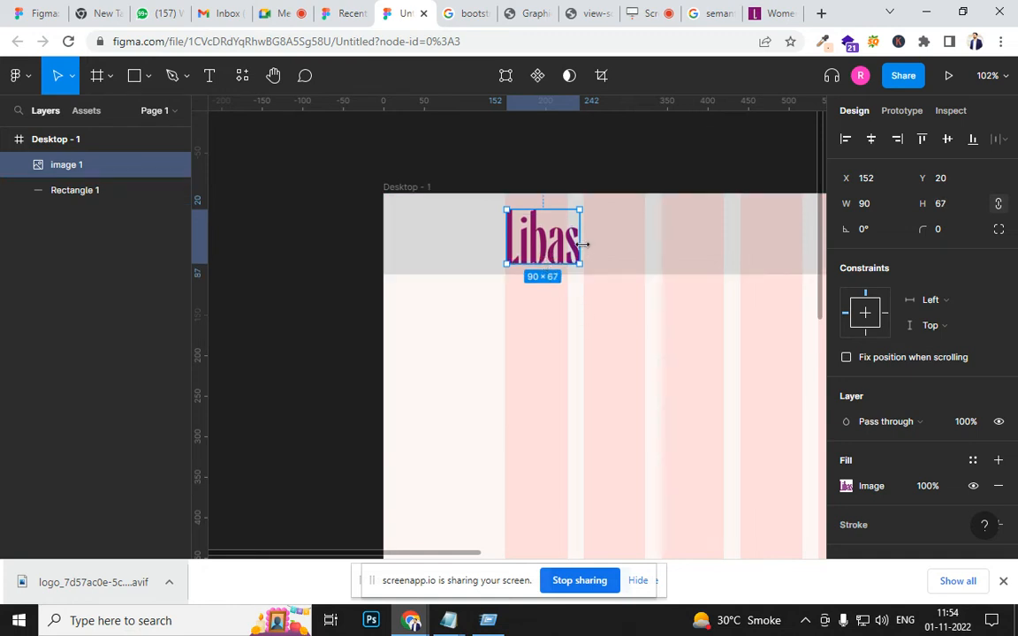
{"action": "mouse_move", "coordinate": [579, 219]}
{"action": "left_mouse_down"}
{"action": "mouse_move", "coordinate": [595, 243]}
{"action": "mouse_move", "coordinate": [567, 235]}
{"action": "left_mouse_up"}
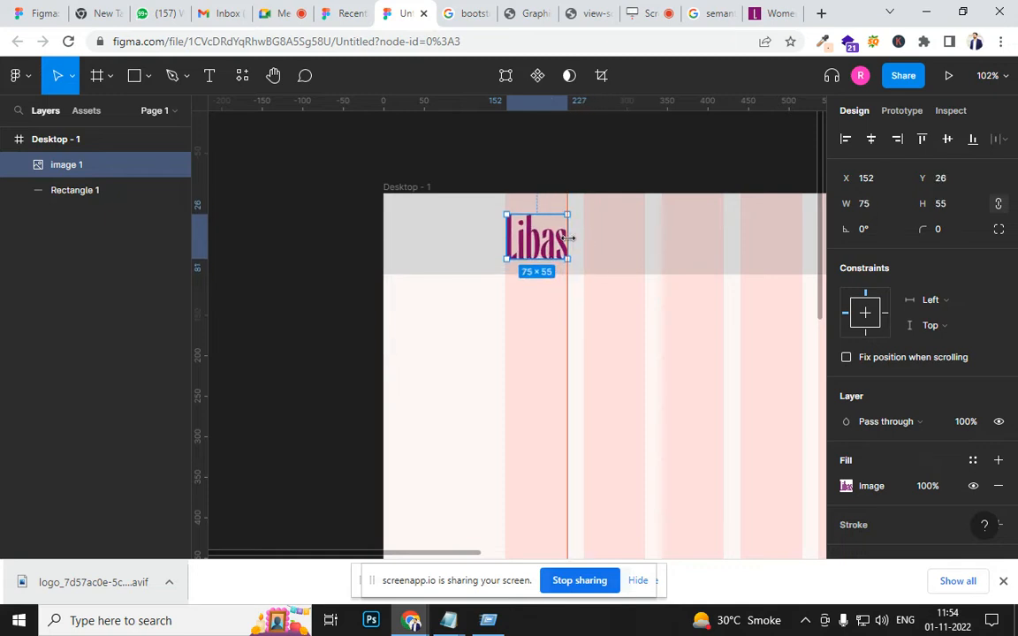
{"action": "mouse_move", "coordinate": [579, 239]}
{"action": "left_mouse_down"}
{"action": "mouse_move", "coordinate": [600, 235]}
{"action": "mouse_move", "coordinate": [597, 246]}
{"action": "left_mouse_up"}
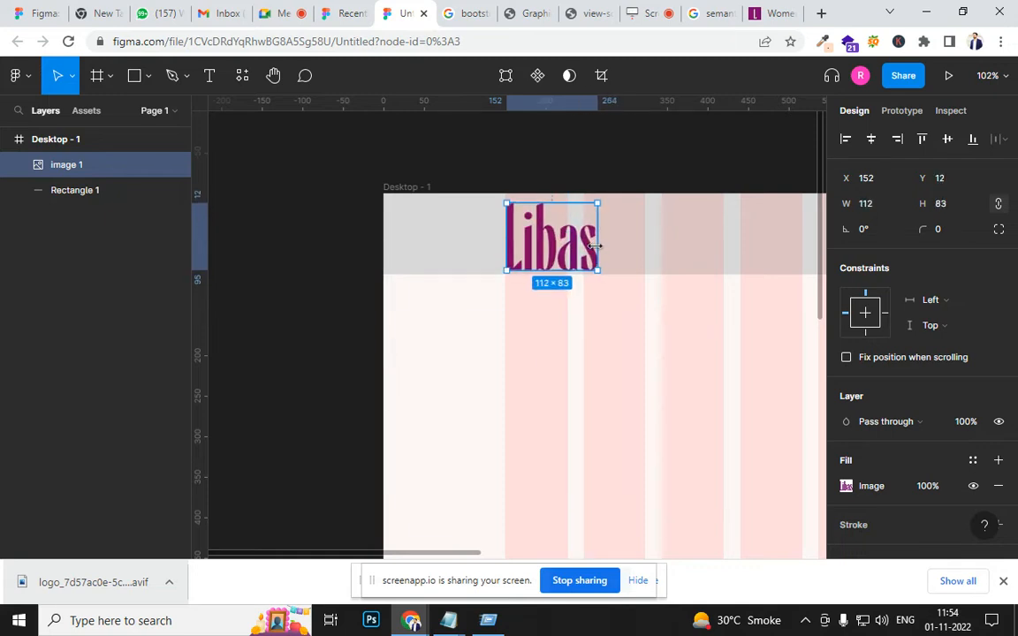
{"action": "left_click_drag", "start_coordinate": [576, 257], "coordinate": [575, 254]}
{"action": "key", "text": "alt"}
{"action": "scroll", "coordinate": [507, 298], "scroll_direction": "down", "scroll_amount": 1}
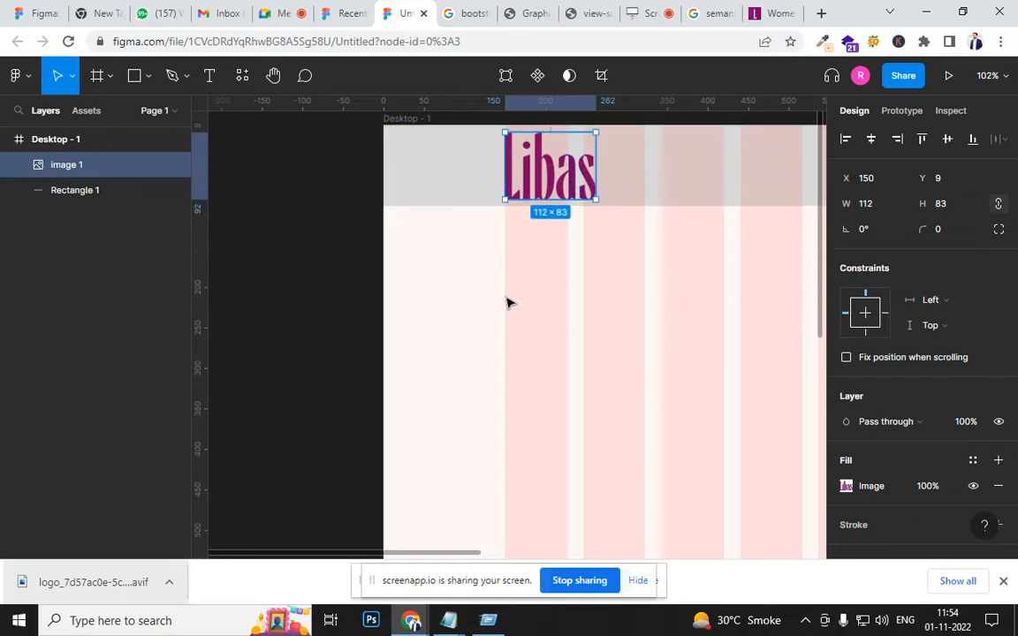
{"action": "scroll", "coordinate": [509, 299], "scroll_direction": "down", "scroll_amount": 3}
{"action": "scroll", "coordinate": [545, 240], "scroll_direction": "up", "scroll_amount": 3}
{"action": "scroll", "coordinate": [530, 243], "scroll_direction": "up", "scroll_amount": 3}
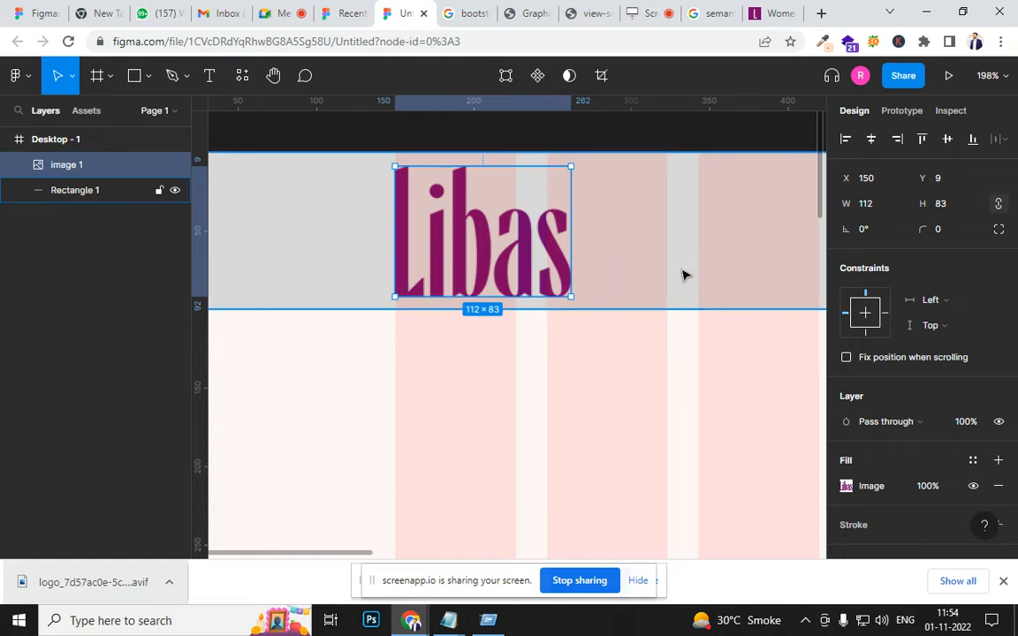
Step: Examine the last grid columns of the header and compare them with the Libas and graphicdesigncoursenoida.com page headers
{"action": "scroll", "coordinate": [687, 266], "scroll_direction": "down", "scroll_amount": 10}
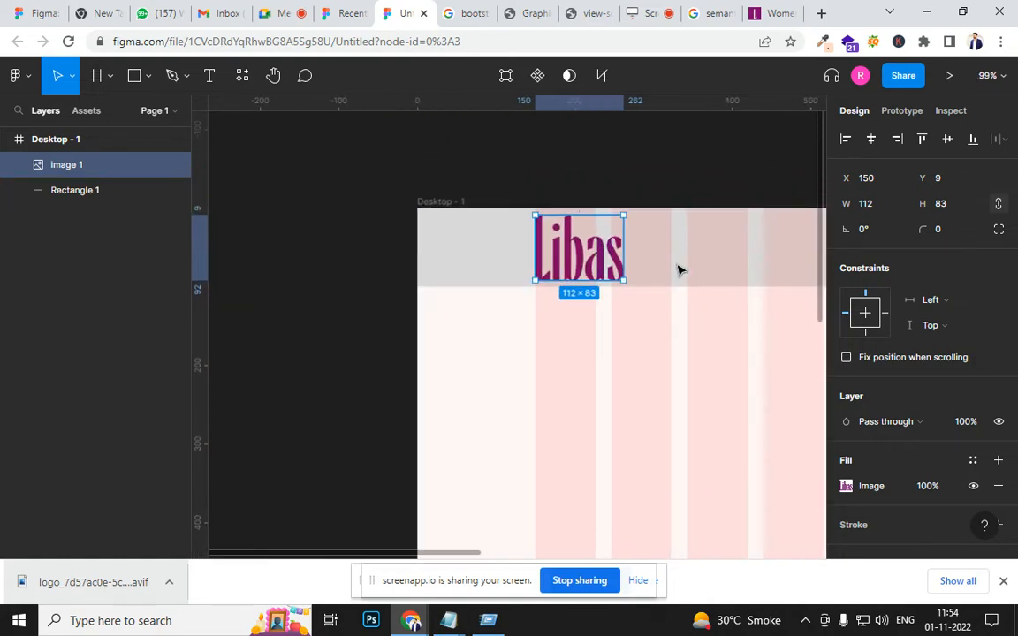
{"action": "left_click_drag", "start_coordinate": [758, 325], "coordinate": [469, 331]}
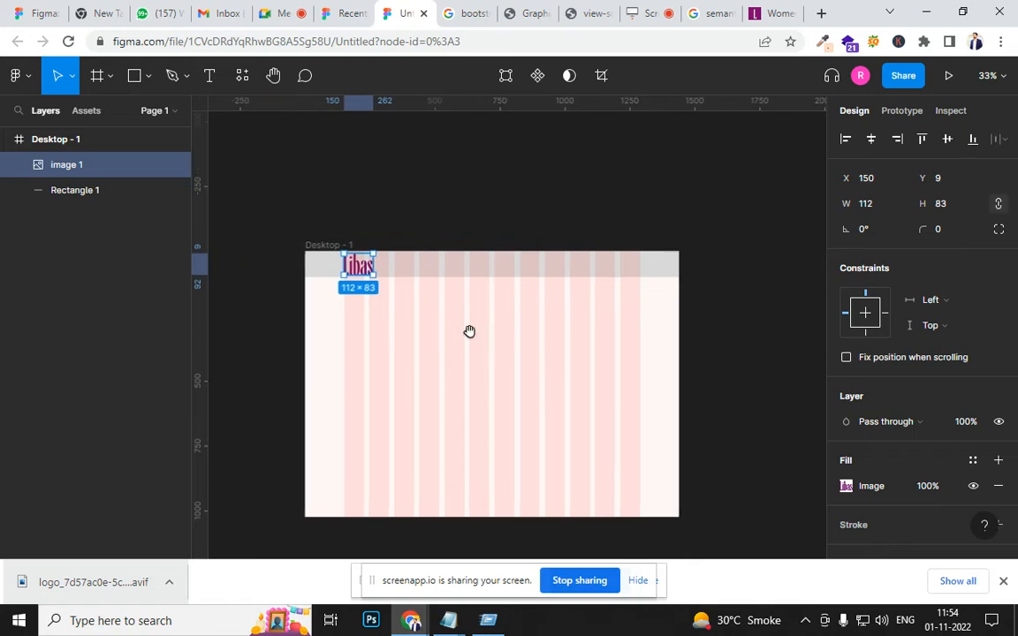
{"action": "scroll", "coordinate": [629, 282], "scroll_direction": "up", "scroll_amount": 5}
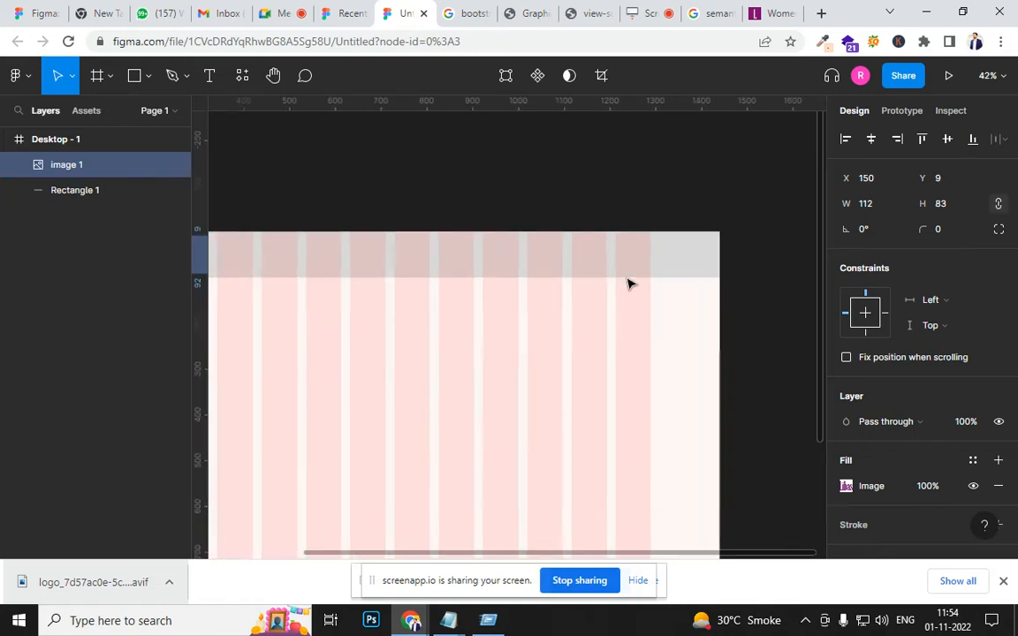
{"action": "scroll", "coordinate": [631, 281], "scroll_direction": "up", "scroll_amount": 8}
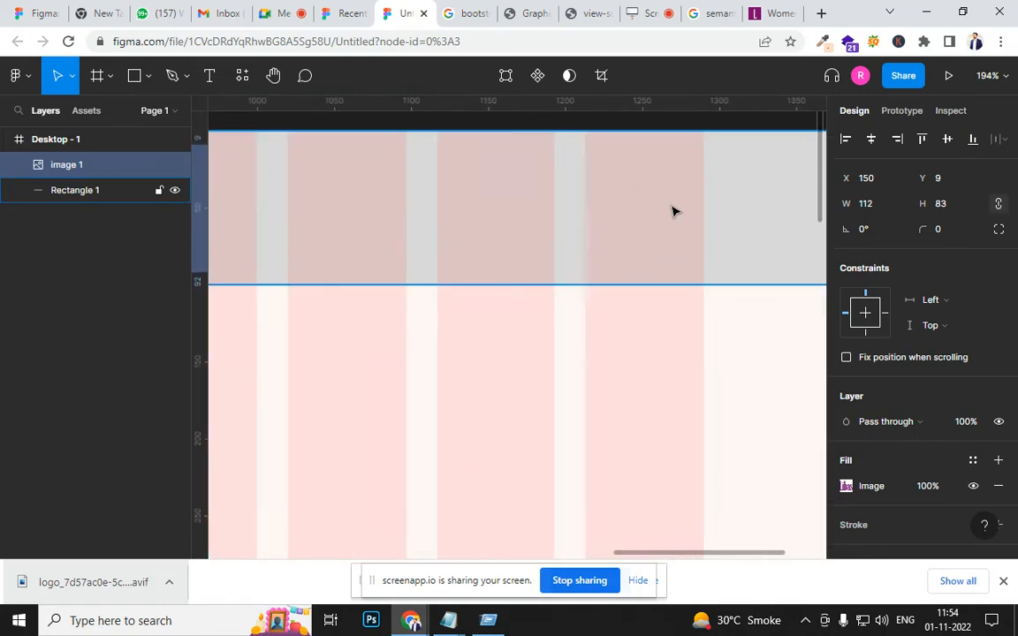
{"action": "left_click", "coordinate": [774, 13]}
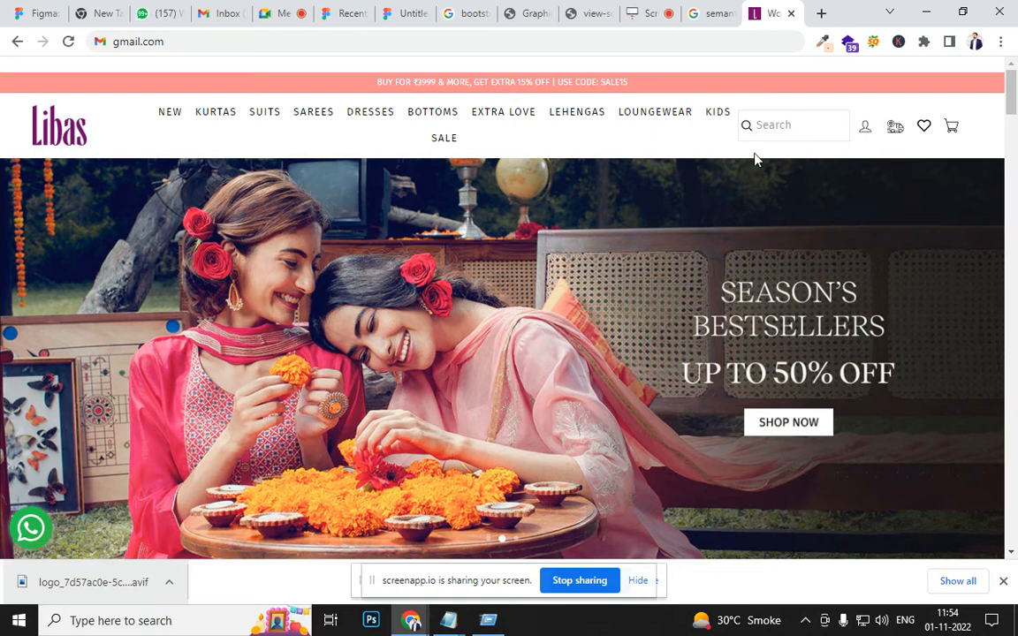
{"action": "left_click", "coordinate": [534, 14]}
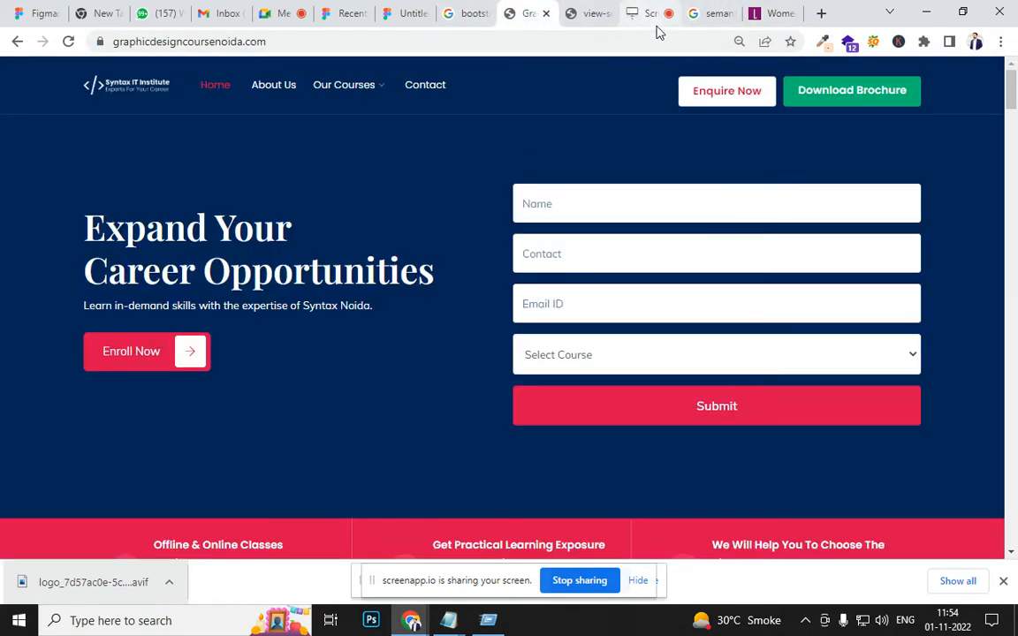
{"action": "left_click", "coordinate": [398, 15]}
{"action": "left_click_drag", "start_coordinate": [714, 215], "coordinate": [664, 239]}
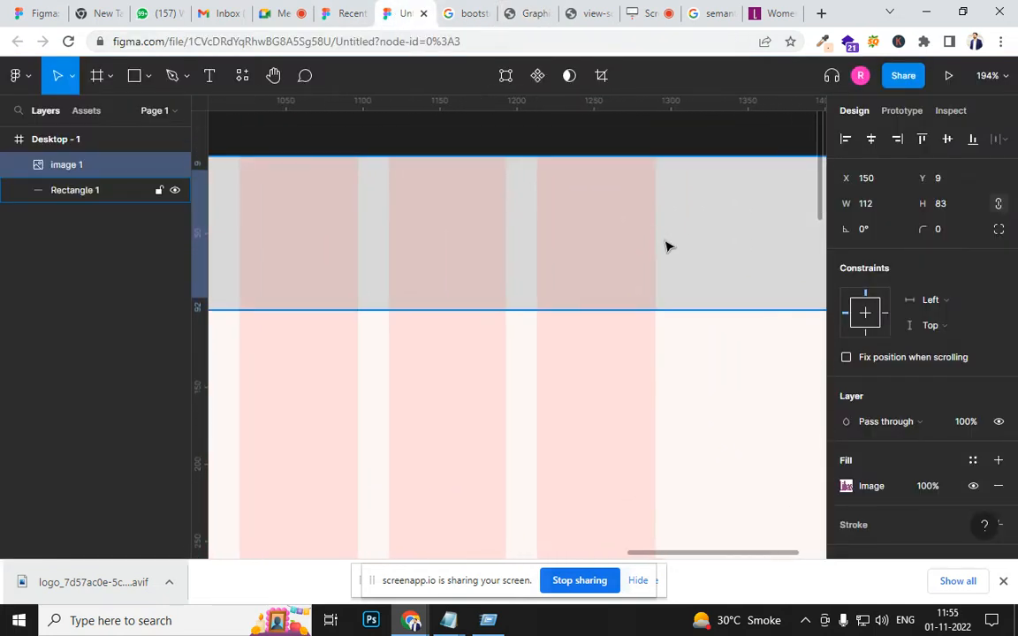
{"action": "scroll", "coordinate": [667, 246], "scroll_direction": "up", "scroll_amount": 2}
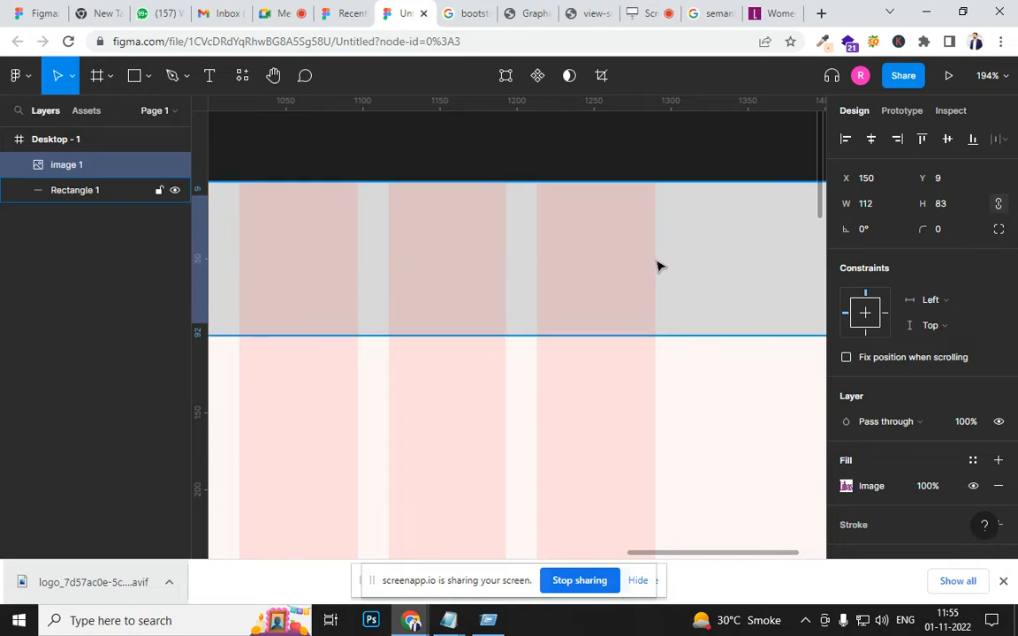
{"action": "scroll", "coordinate": [658, 270], "scroll_direction": "up", "scroll_amount": 5}
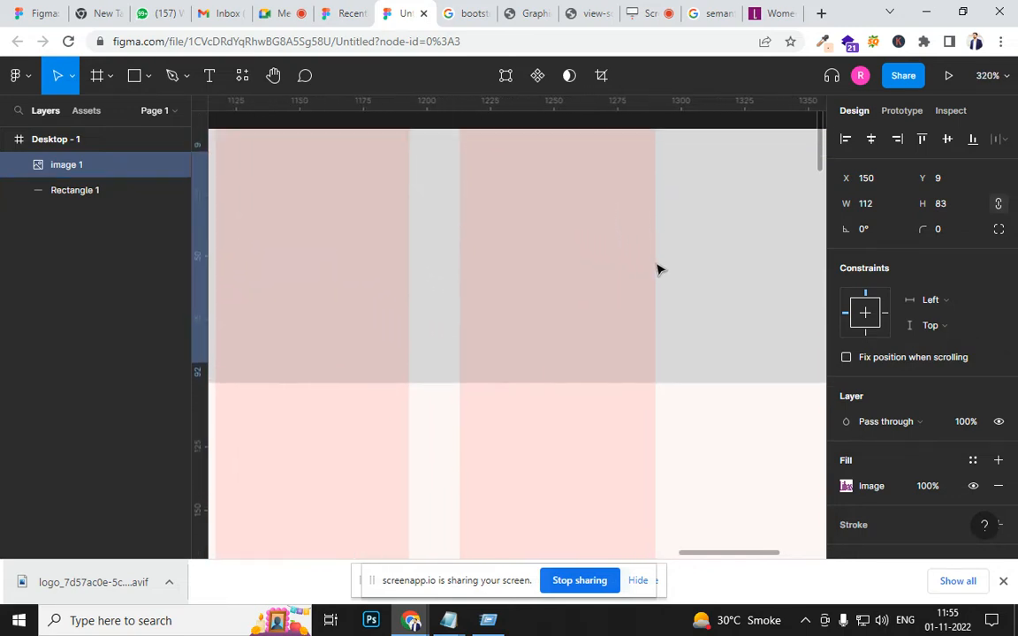
{"action": "scroll", "coordinate": [657, 269], "scroll_direction": "up", "scroll_amount": 3}
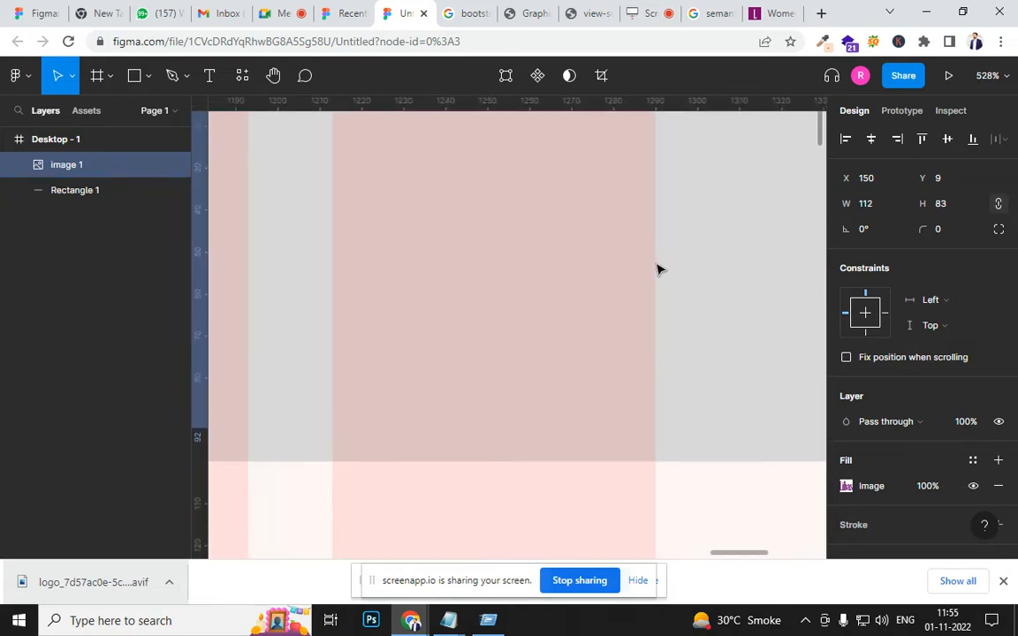
{"action": "scroll", "coordinate": [658, 269], "scroll_direction": "down", "scroll_amount": 10}
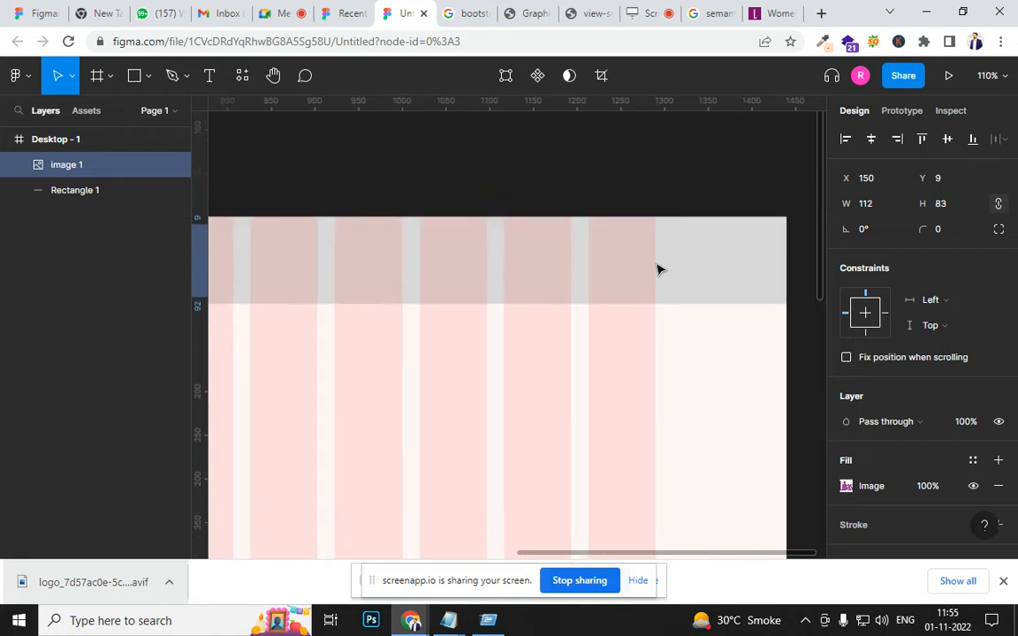
{"action": "scroll", "coordinate": [658, 269], "scroll_direction": "down", "scroll_amount": 5}
{"action": "scroll", "coordinate": [656, 270], "scroll_direction": "up", "scroll_amount": 10}
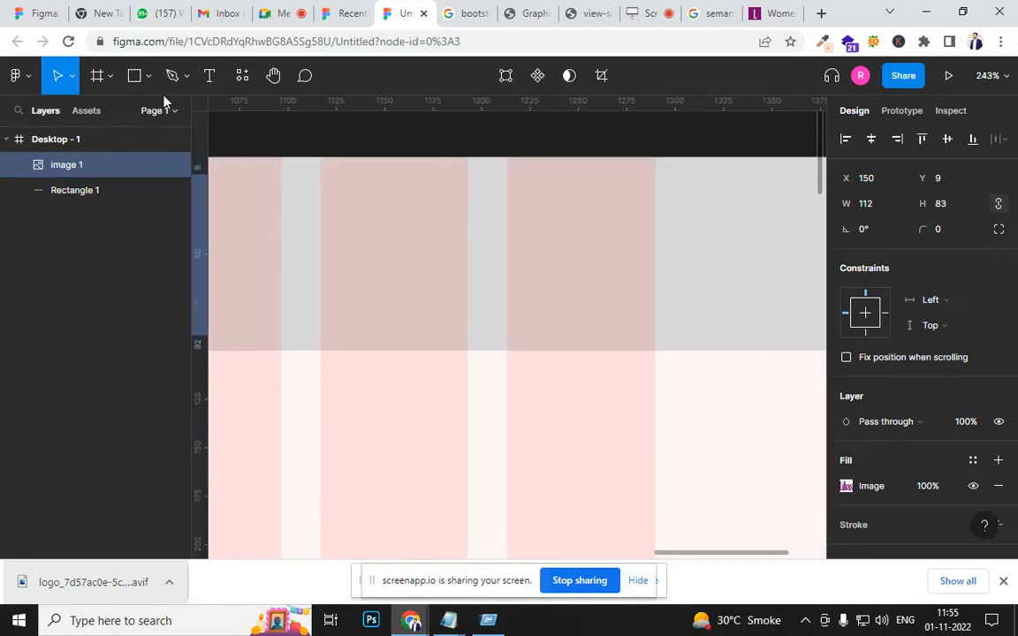
Step: Draw a search bar rectangle about 218 × 33 in the header, ending at the outer edge of the last grid column
{"action": "left_click", "coordinate": [135, 76]}
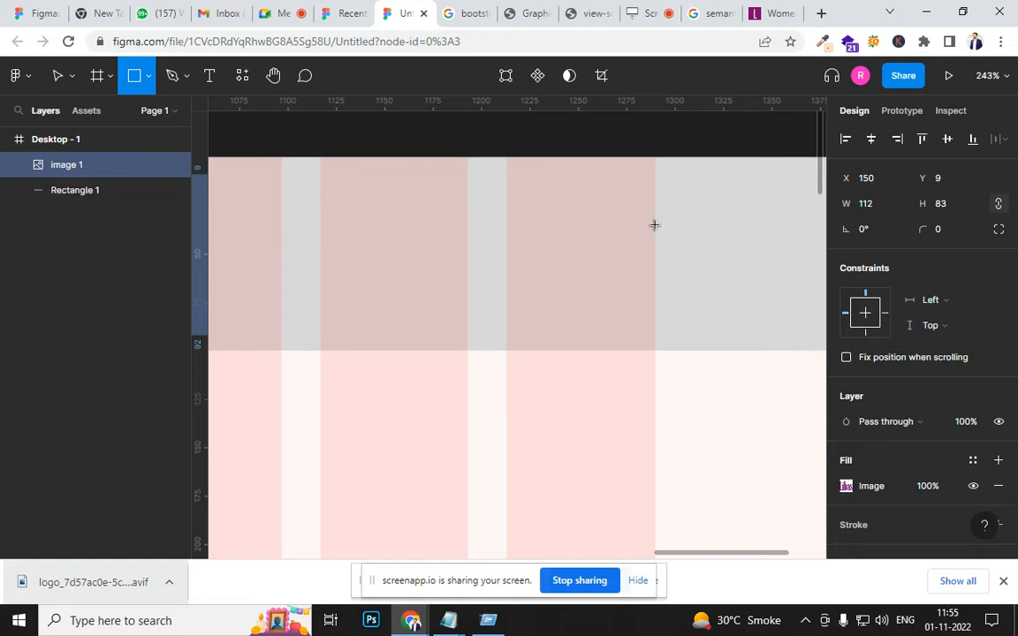
{"action": "mouse_move", "coordinate": [449, 621]}
{"action": "left_click", "coordinate": [538, 566]}
{"action": "left_click_drag", "start_coordinate": [433, 229], "coordinate": [496, 230]}
{"action": "key", "text": "alt+Tab"}
{"action": "left_click_drag", "start_coordinate": [654, 214], "coordinate": [232, 281]}
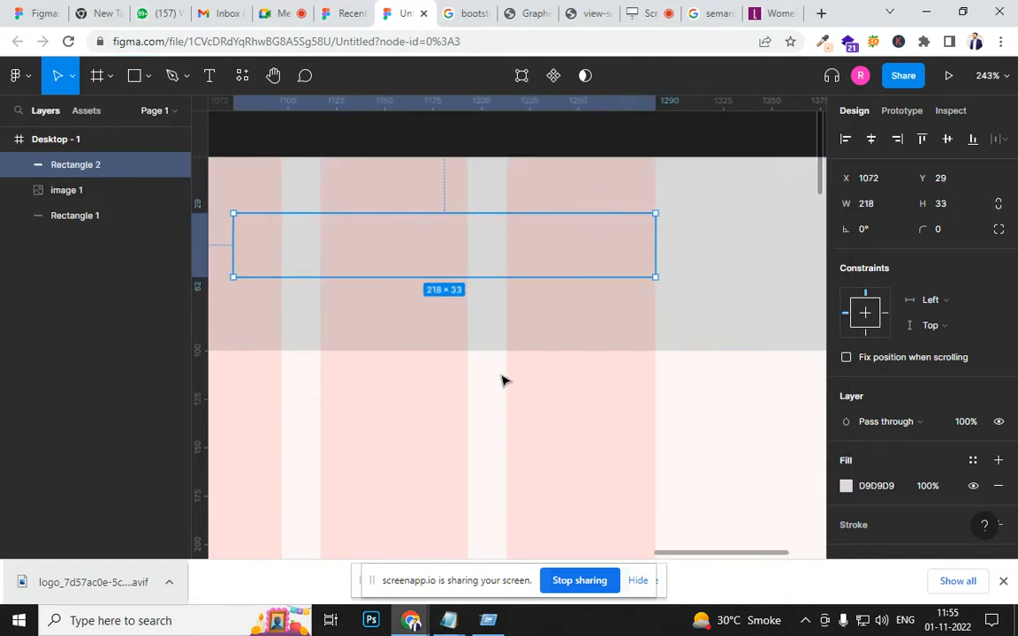
Step: In the Notepad notes, move topbar to its own line and add a 48px height after search bar, then return to Figma
{"action": "key", "text": "alt+Tab"}
{"action": "left_click", "coordinate": [517, 236]}
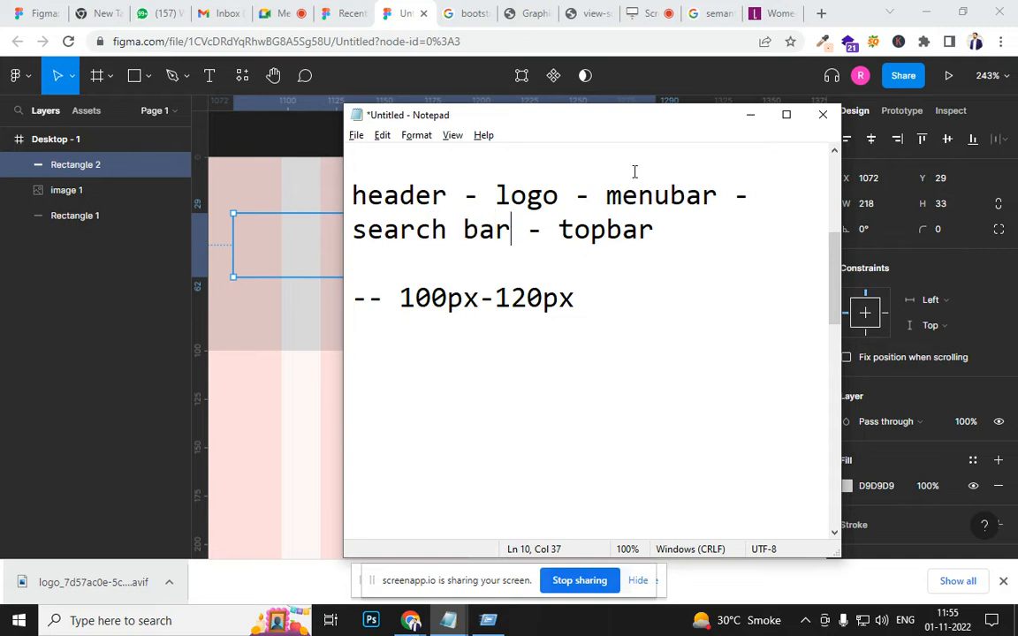
{"action": "key", "text": "Return"}
{"action": "key", "text": "Return"}
{"action": "key", "text": "Up"}
{"action": "key", "text": "Up"}
{"action": "key", "text": "End"}
{"action": "type", "text": "-"}
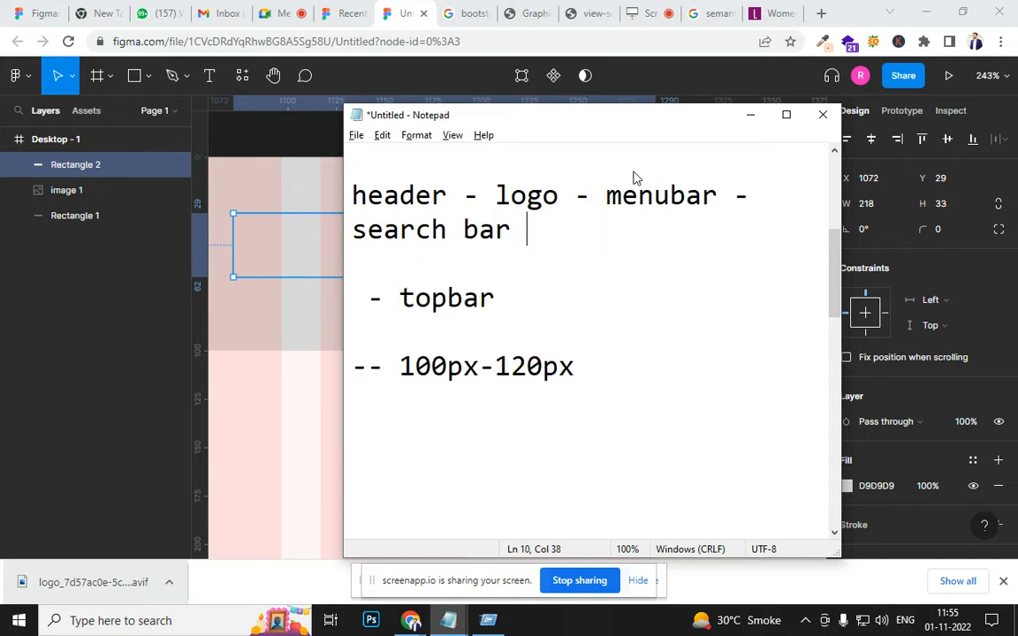
{"action": "type", "text": " 48px"}
{"action": "key", "text": "alt+Tab"}
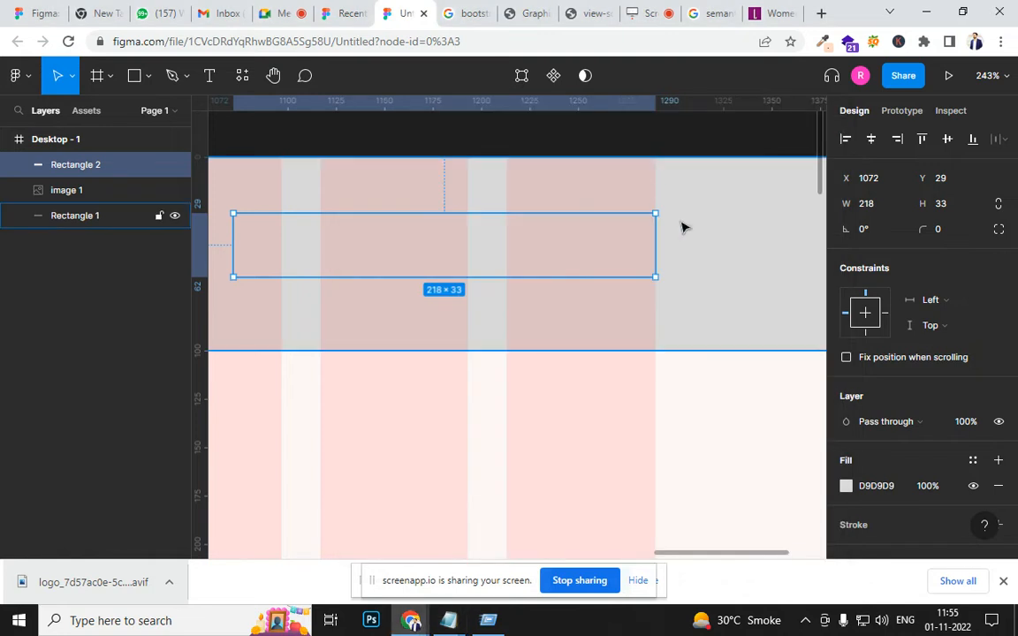
Step: Set the search bar rectangle's height to 48
{"action": "left_click", "coordinate": [943, 204]}
{"action": "key", "text": "ctrl+a"}
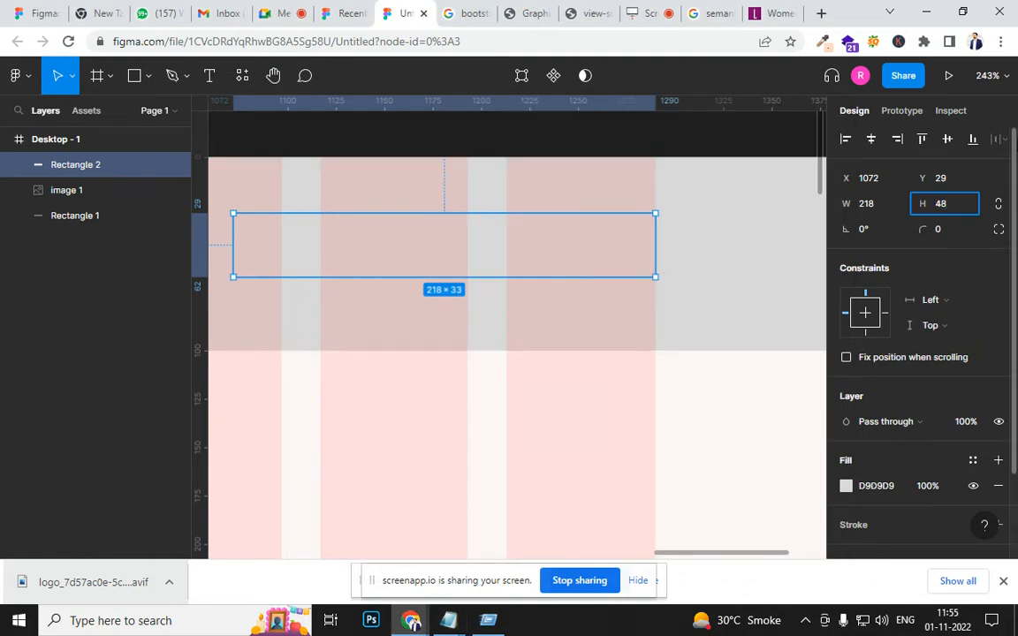
{"action": "type", "text": "48"}
{"action": "key", "text": "Return"}
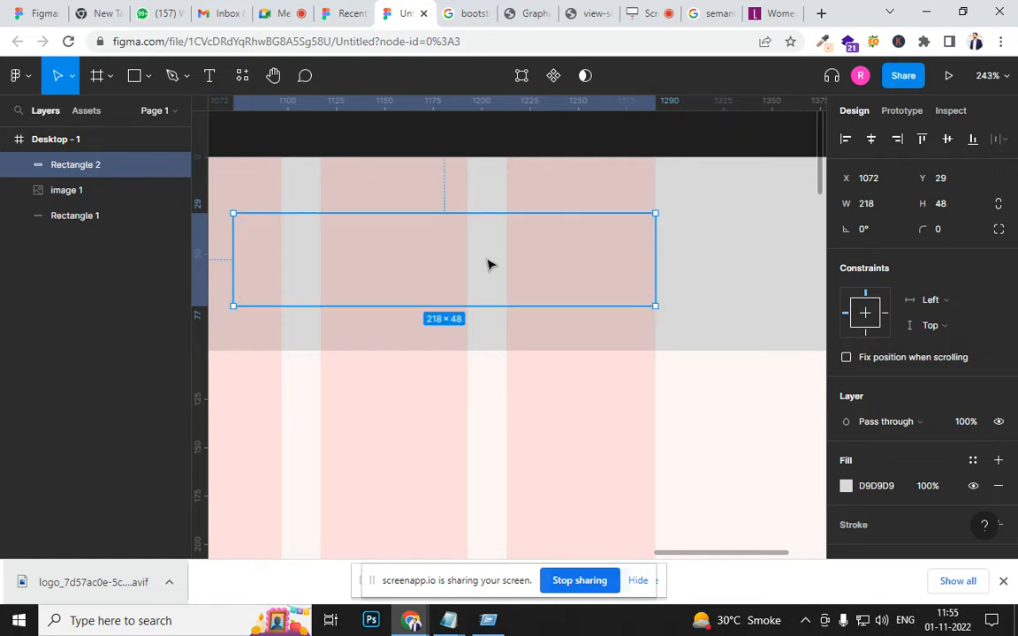
Step: Centre the search bar rectangle vertically in the header at Y 26, keeping it aligned with the last grid column
{"action": "scroll", "coordinate": [491, 284], "scroll_direction": "down", "scroll_amount": 8}
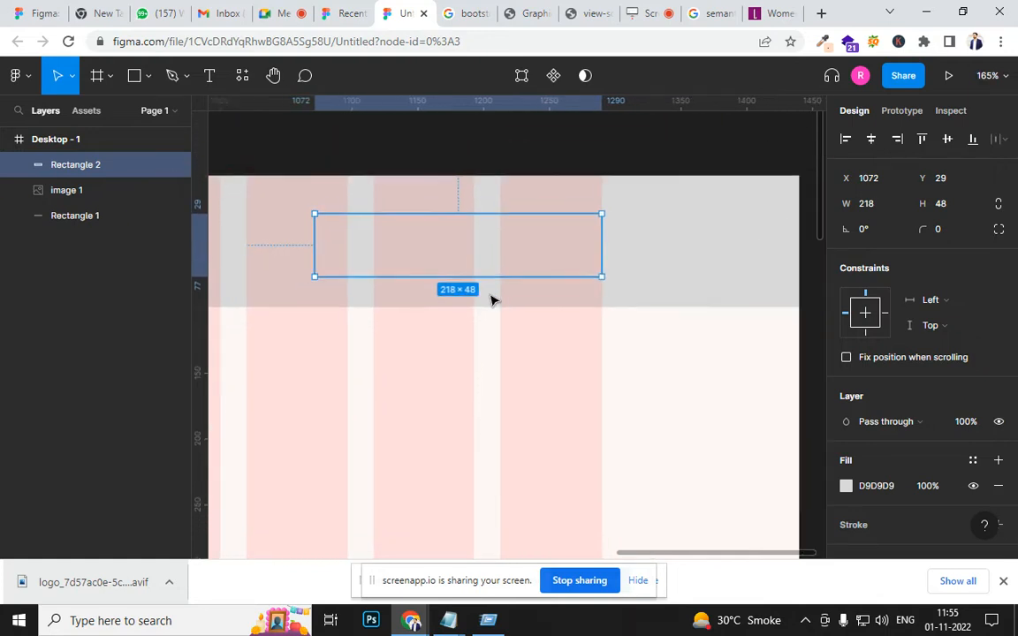
{"action": "left_click_drag", "start_coordinate": [484, 346], "coordinate": [660, 375]}
{"action": "key", "text": "ctrl+z"}
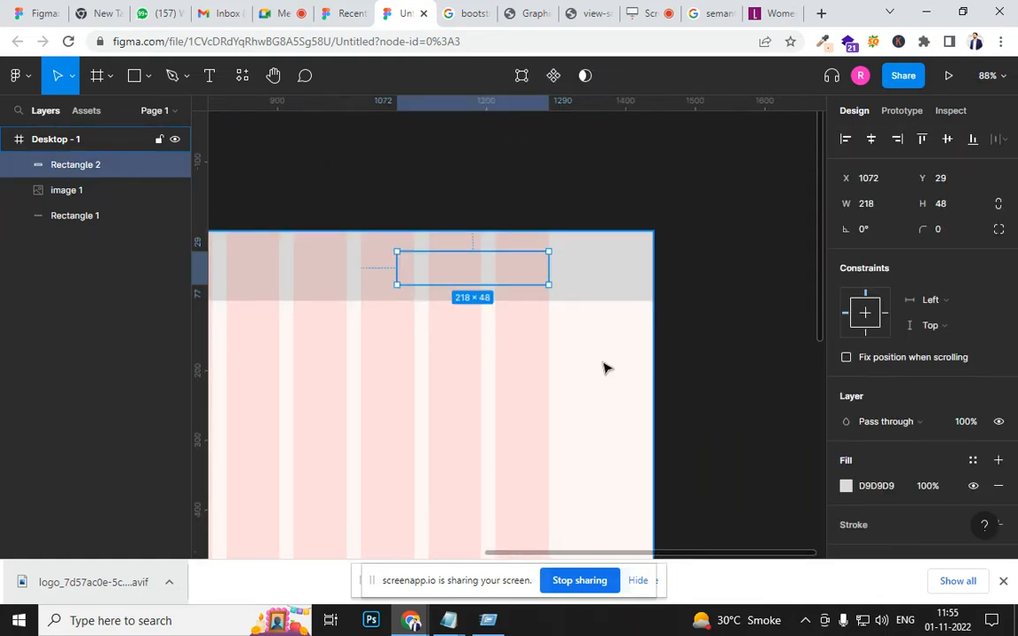
{"action": "left_click_drag", "start_coordinate": [514, 263], "coordinate": [514, 262]}
{"action": "key", "text": "space"}
{"action": "left_click_drag", "start_coordinate": [468, 372], "coordinate": [586, 369]}
{"action": "scroll", "coordinate": [552, 270], "scroll_direction": "up", "scroll_amount": 1}
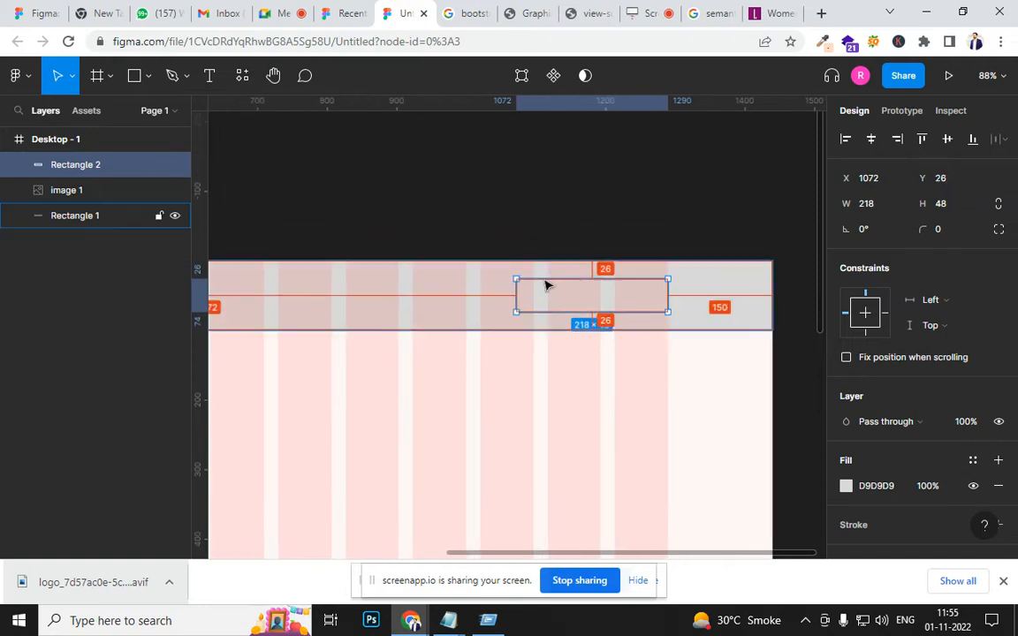
Step: Change the search bar rectangle's fill to the near-white colour FFFBFB
{"action": "scroll", "coordinate": [883, 451], "scroll_direction": "down", "scroll_amount": 2}
{"action": "left_click", "coordinate": [845, 384]}
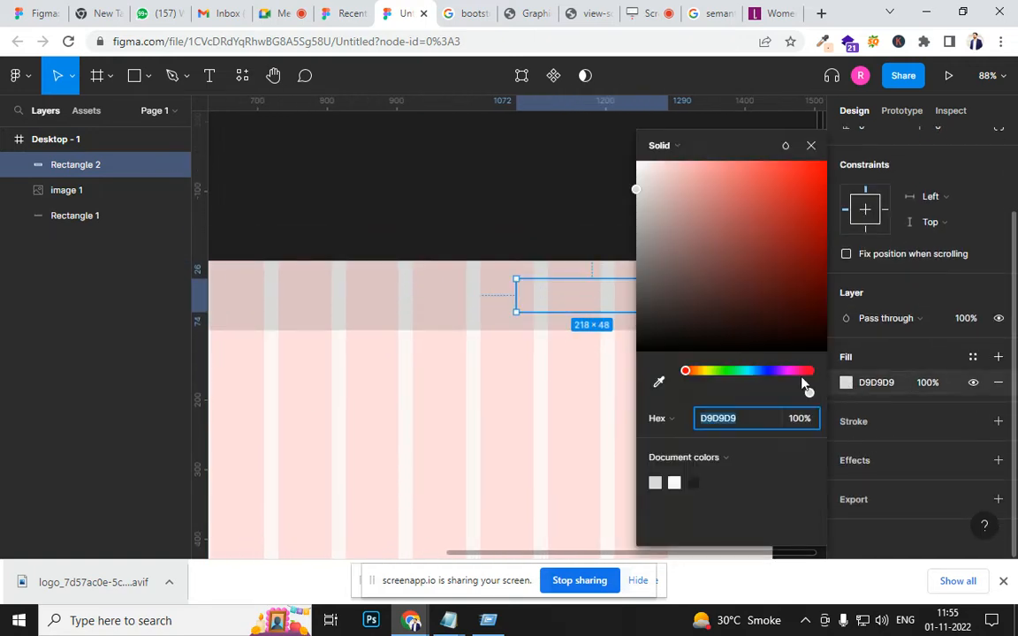
{"action": "left_click", "coordinate": [704, 218]}
{"action": "left_click_drag", "start_coordinate": [704, 218], "coordinate": [640, 164]}
{"action": "left_click", "coordinate": [507, 207]}
Step: Narrow the search bar rectangle from its inner end to about 189 × 48
{"action": "key", "text": "space"}
{"action": "left_click_drag", "start_coordinate": [538, 400], "coordinate": [688, 430]}
{"action": "scroll", "coordinate": [718, 332], "scroll_direction": "up", "scroll_amount": 1}
{"action": "scroll", "coordinate": [722, 334], "scroll_direction": "up", "scroll_amount": 3}
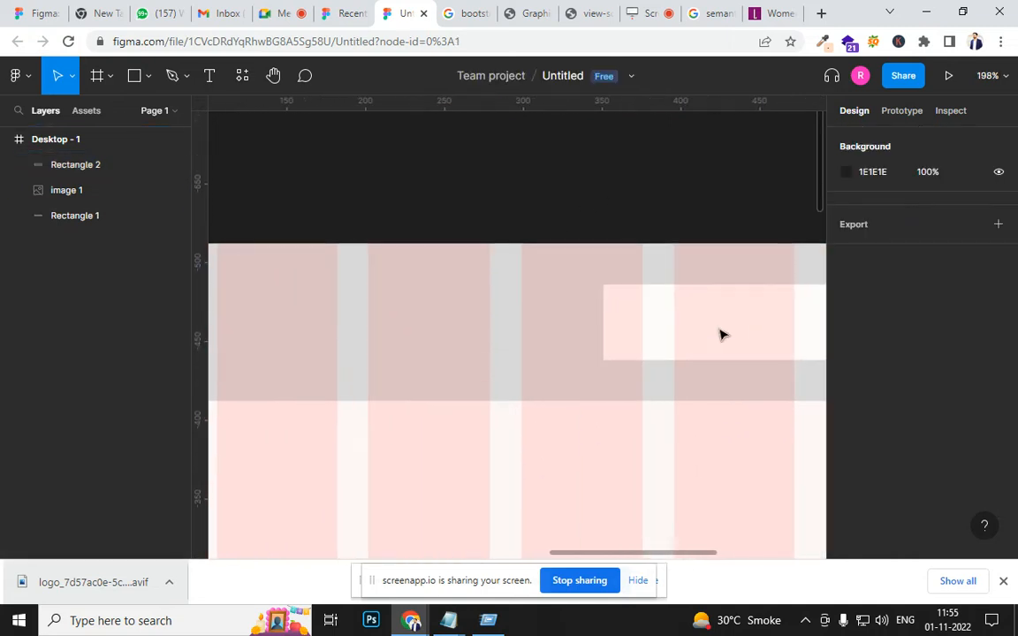
{"action": "left_click", "coordinate": [701, 341]}
{"action": "left_click_drag", "start_coordinate": [603, 324], "coordinate": [649, 324]}
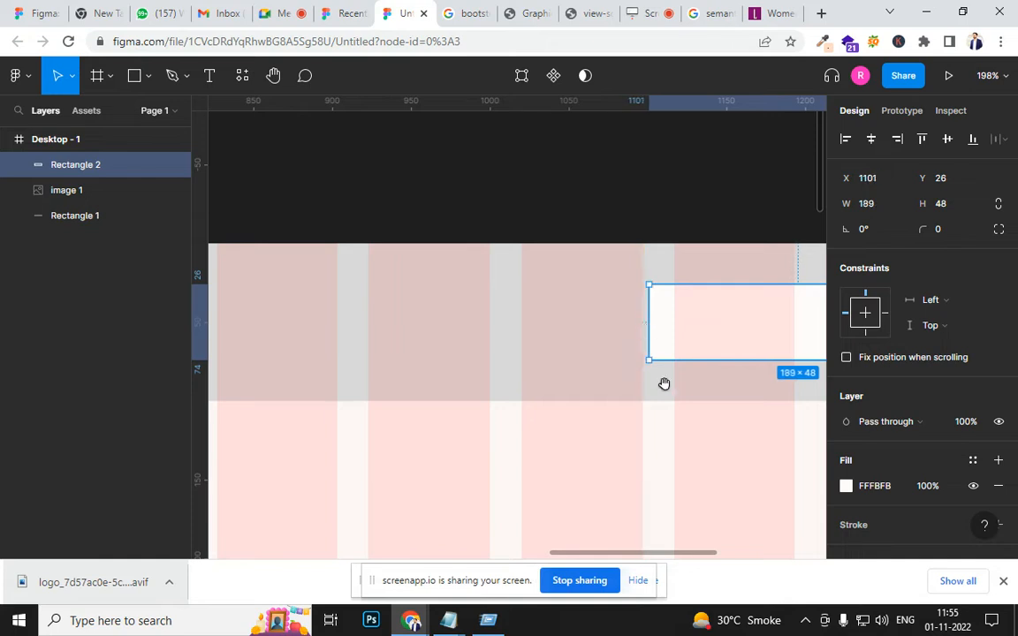
{"action": "left_click_drag", "start_coordinate": [663, 383], "coordinate": [516, 390]}
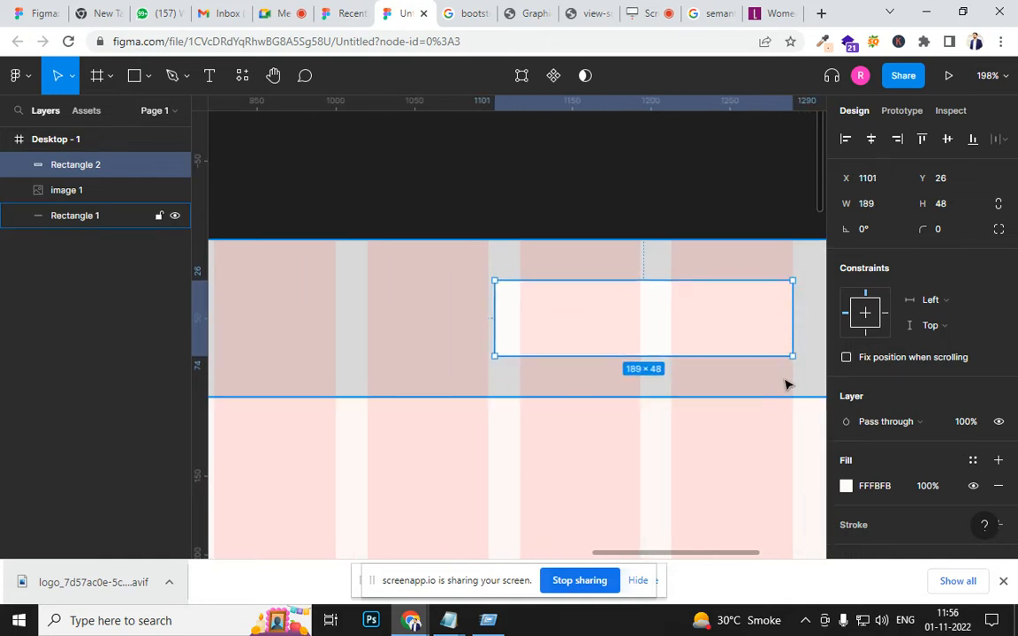
Step: Widen the search bar rectangle toward the logo to about 360 × 48, keeping its outer end on the last grid column
{"action": "left_click_drag", "start_coordinate": [494, 317], "coordinate": [239, 301]}
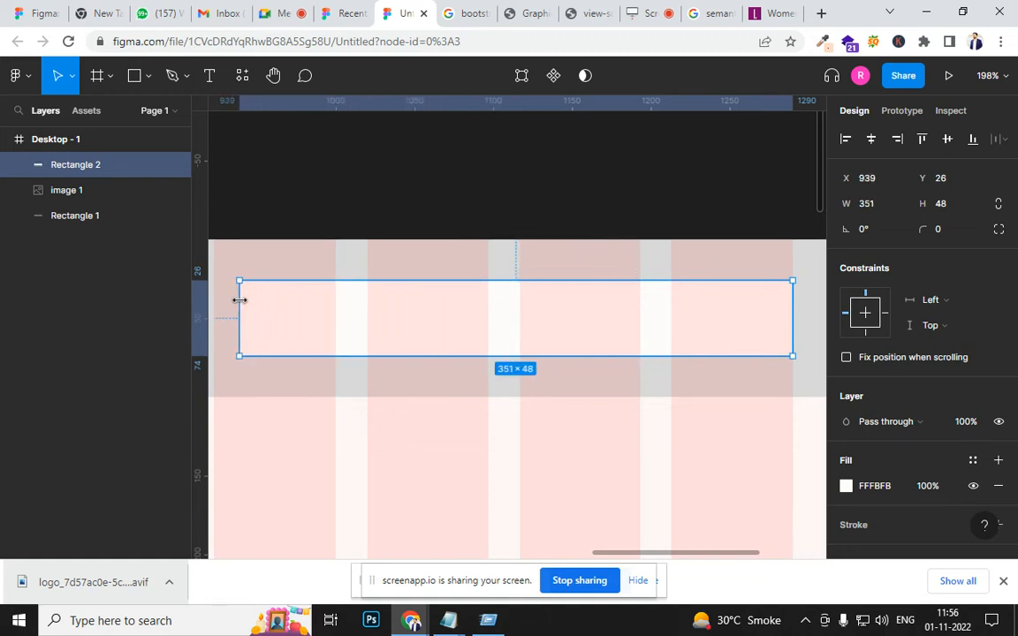
{"action": "left_click_drag", "start_coordinate": [370, 422], "coordinate": [644, 474]}
{"action": "left_click_drag", "start_coordinate": [589, 378], "coordinate": [578, 376]}
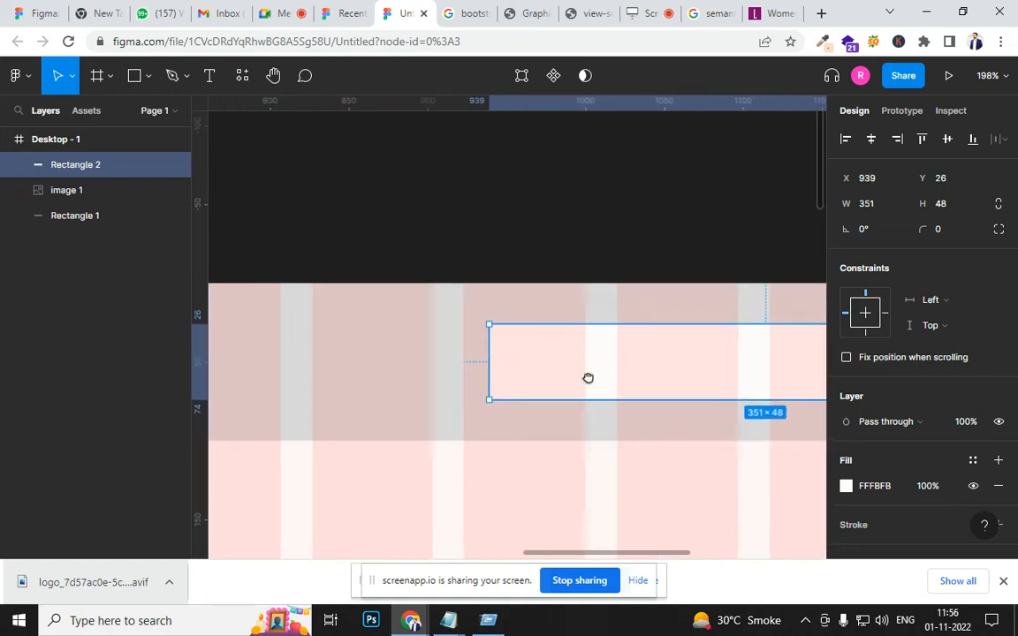
{"action": "left_click_drag", "start_coordinate": [486, 362], "coordinate": [475, 362]}
{"action": "left_click_drag", "start_coordinate": [717, 483], "coordinate": [448, 476]}
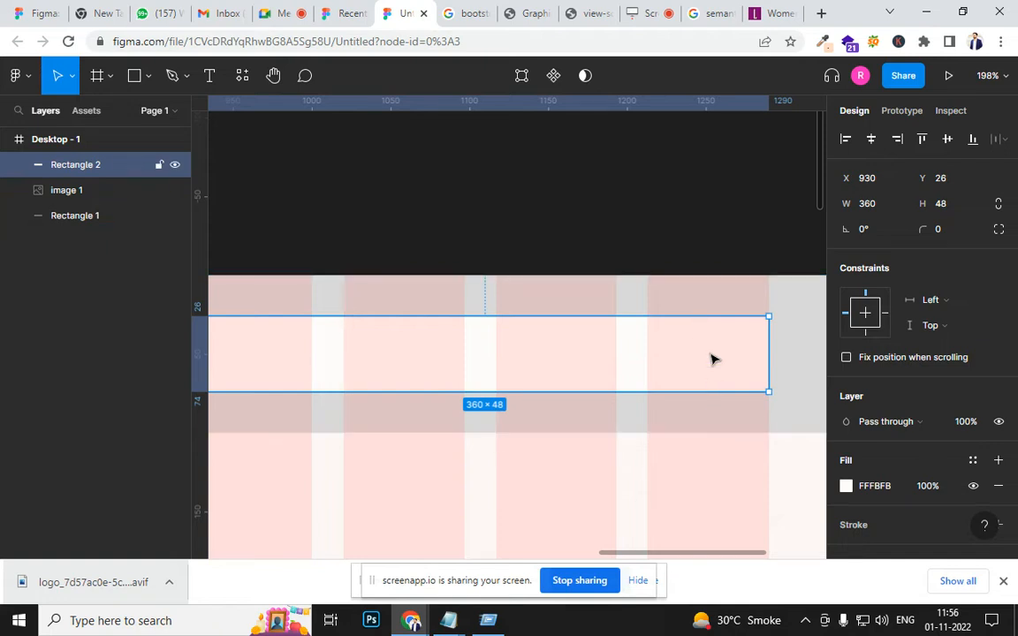
{"action": "left_click", "coordinate": [715, 234]}
{"action": "left_click", "coordinate": [706, 366]}
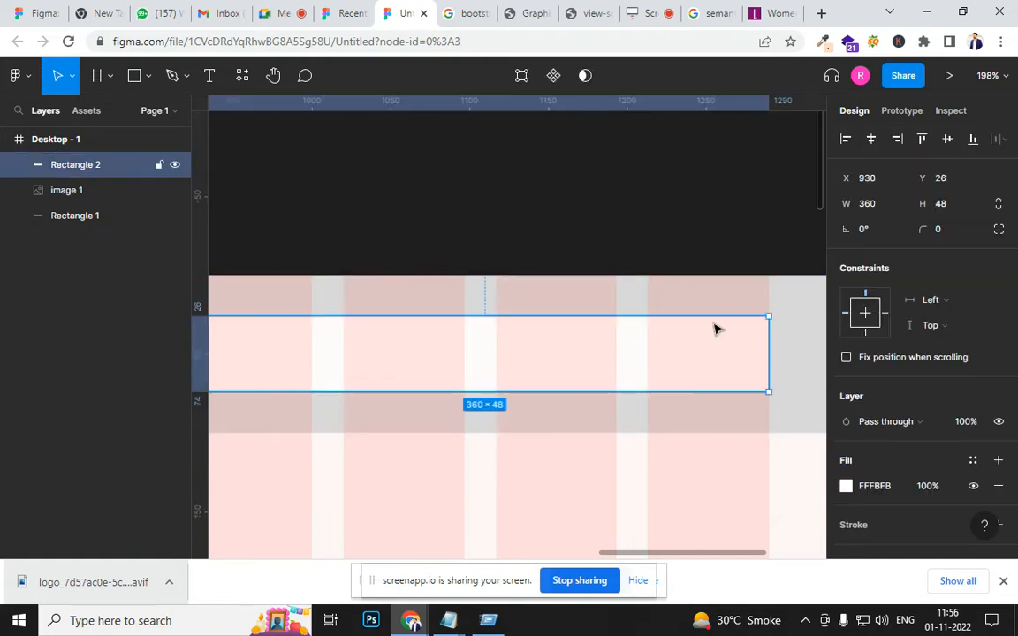
Step: Align the search bar rectangle and the header rectangle on their vertical centres, and clear the selection
{"action": "left_click", "coordinate": [724, 296], "text": "shift"}
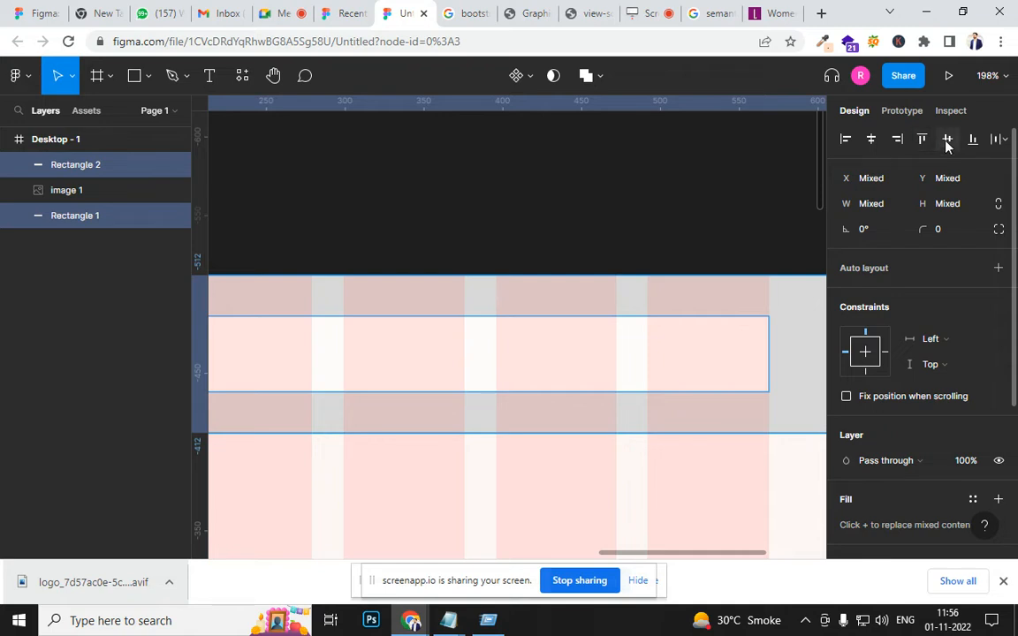
{"action": "left_click", "coordinate": [686, 243]}
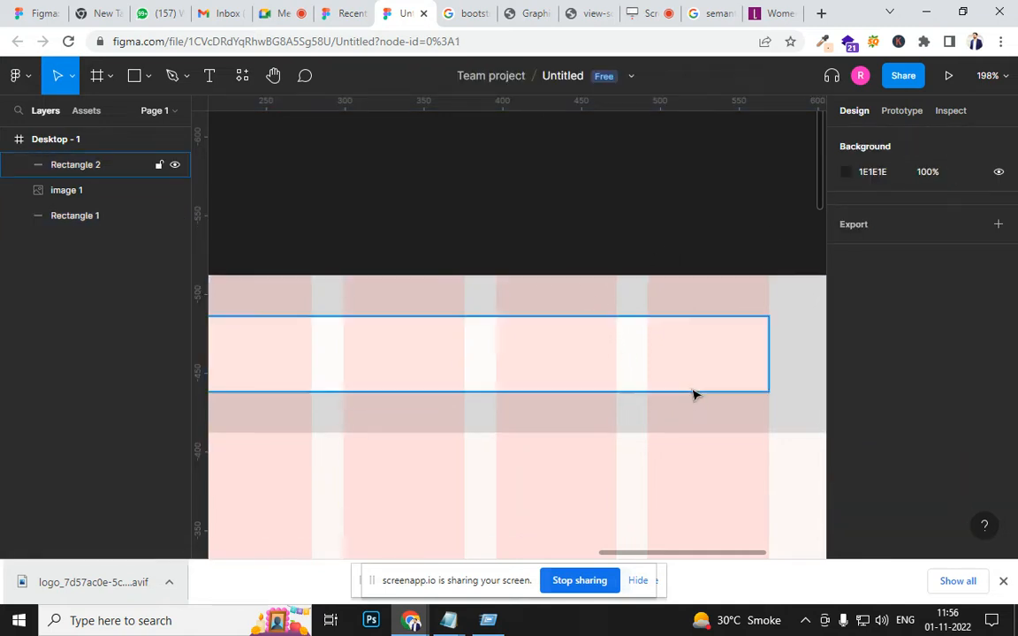
{"action": "scroll", "coordinate": [693, 395], "scroll_direction": "down", "scroll_amount": 10}
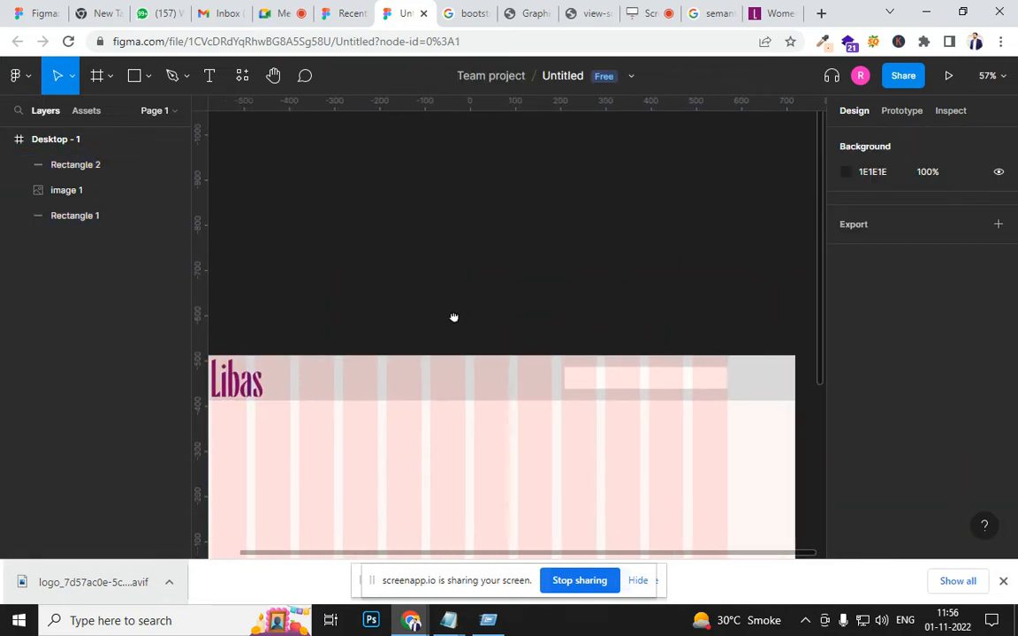
{"action": "left_click_drag", "start_coordinate": [453, 317], "coordinate": [596, 270]}
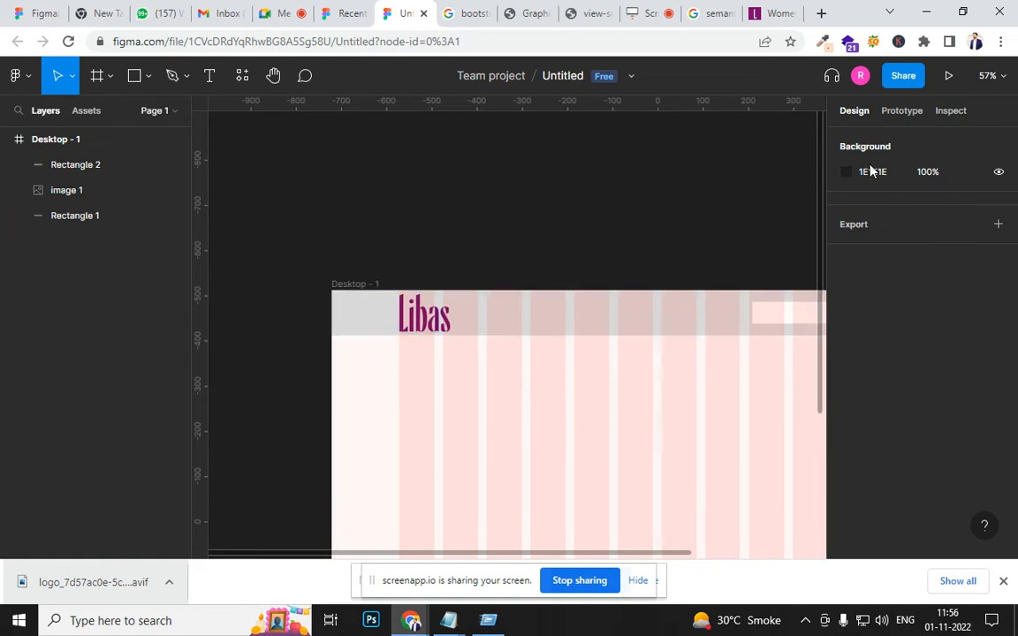
Step: Preview the header in the prototype presentation at Fit width, dismissing the spotlight tip, and return to the design file
{"action": "left_click", "coordinate": [950, 78]}
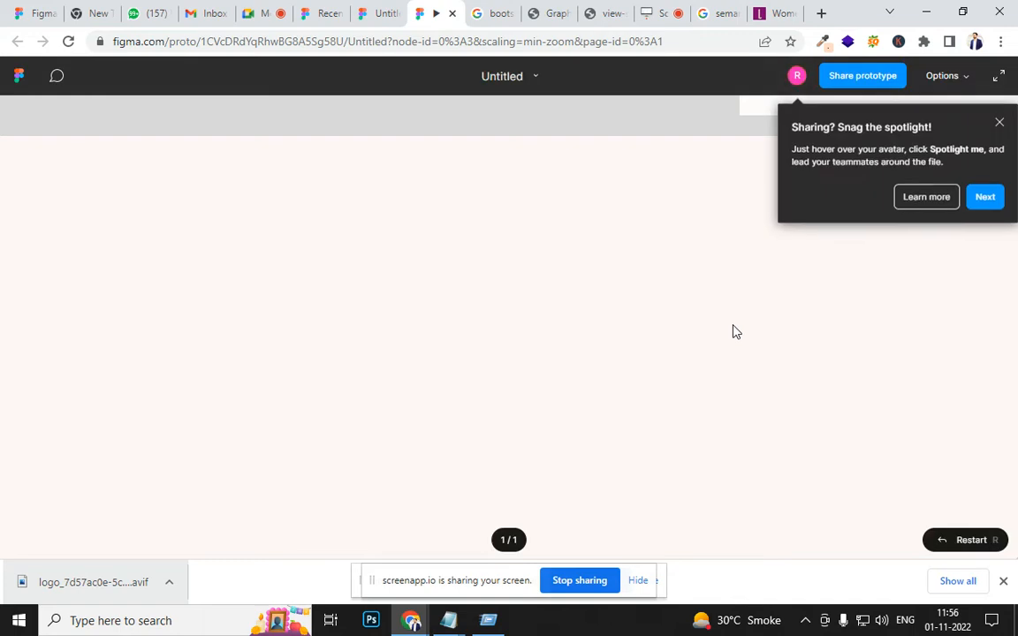
{"action": "left_click", "coordinate": [999, 123]}
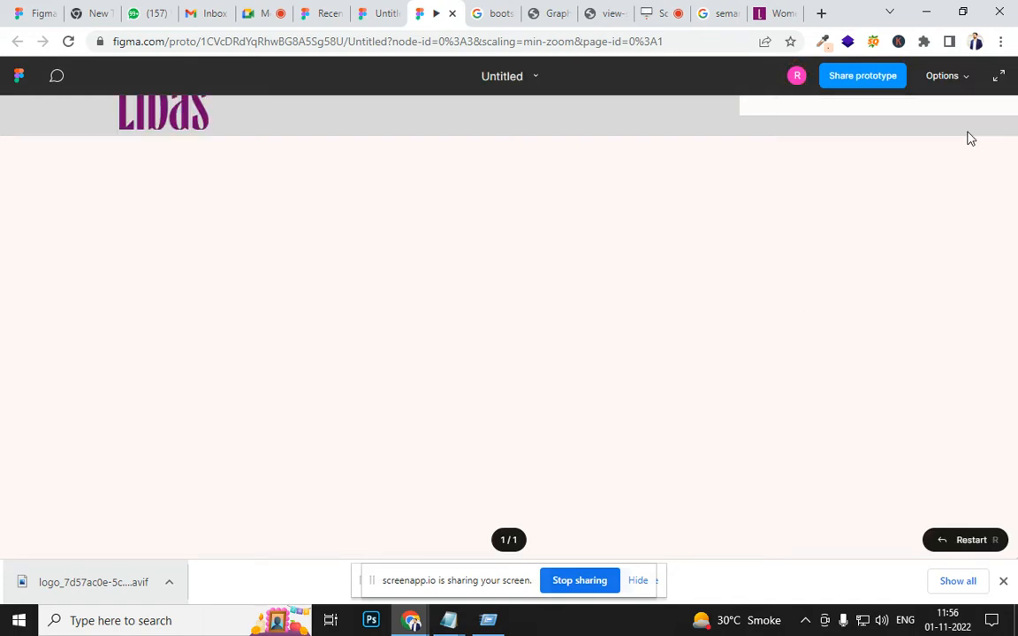
{"action": "left_click", "coordinate": [954, 79]}
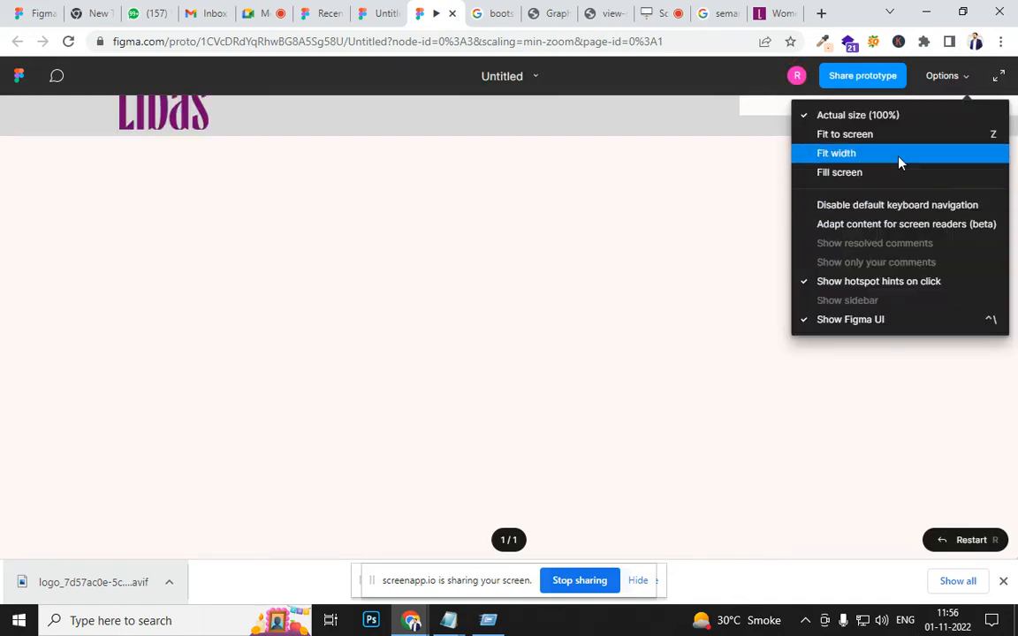
{"action": "left_click", "coordinate": [896, 154]}
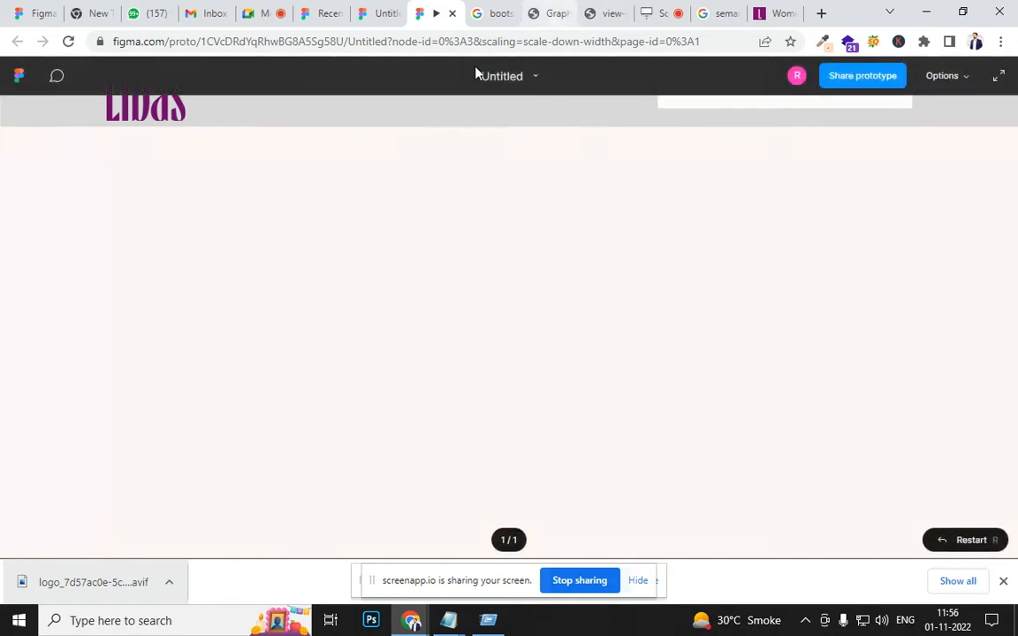
{"action": "left_click", "coordinate": [363, 15]}
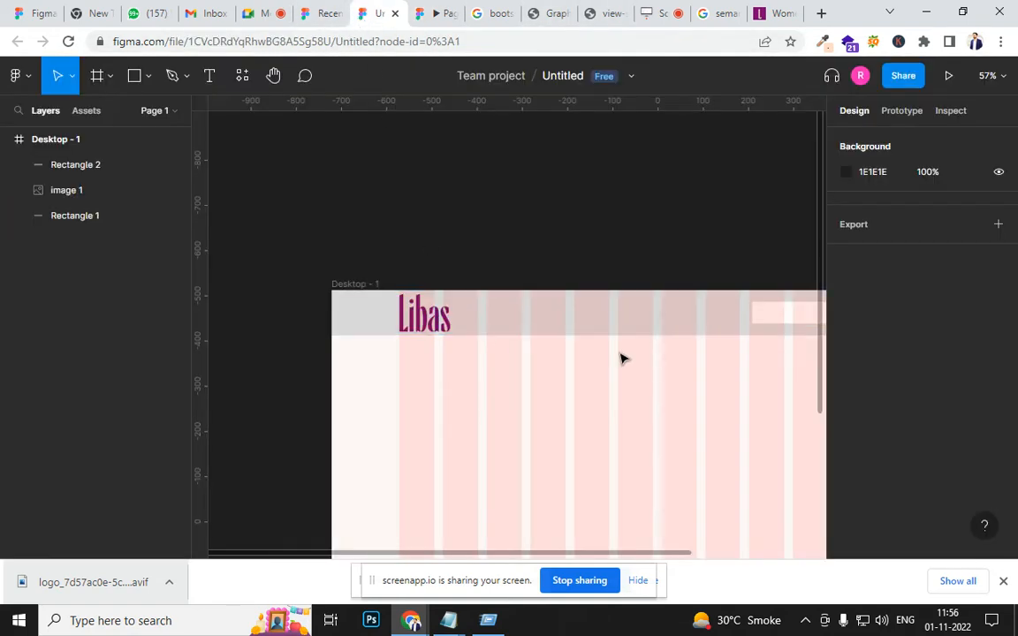
Step: Select the search bar rectangle up close and examine its height value
{"action": "left_click_drag", "start_coordinate": [618, 357], "coordinate": [442, 343]}
{"action": "scroll", "coordinate": [443, 343], "scroll_direction": "right", "scroll_amount": 1}
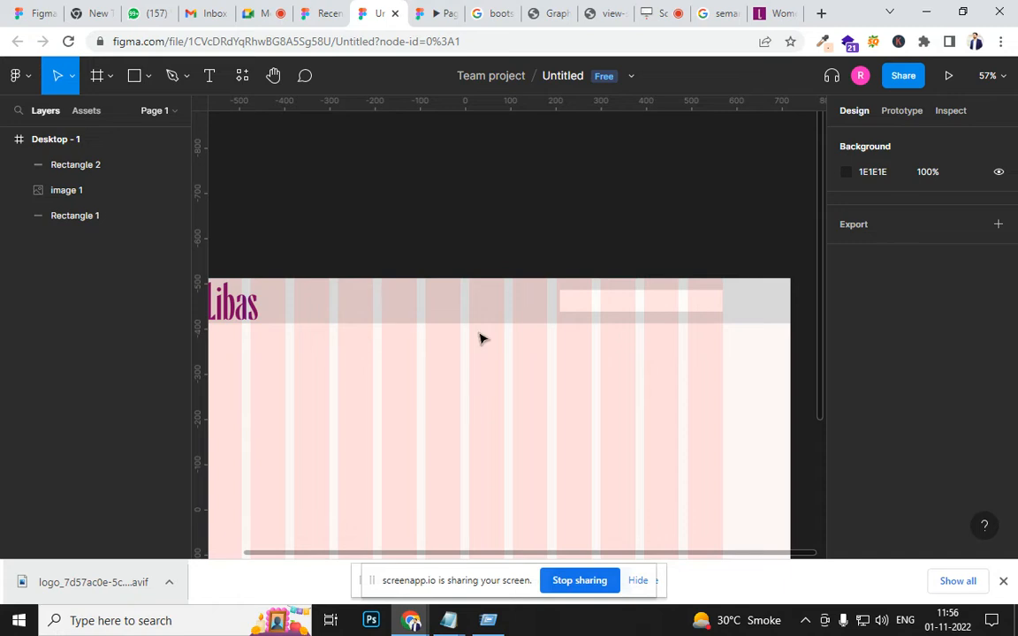
{"action": "scroll", "coordinate": [573, 305], "scroll_direction": "up", "scroll_amount": 2, "text": "ctrl"}
{"action": "scroll", "coordinate": [572, 305], "scroll_direction": "up", "scroll_amount": 5}
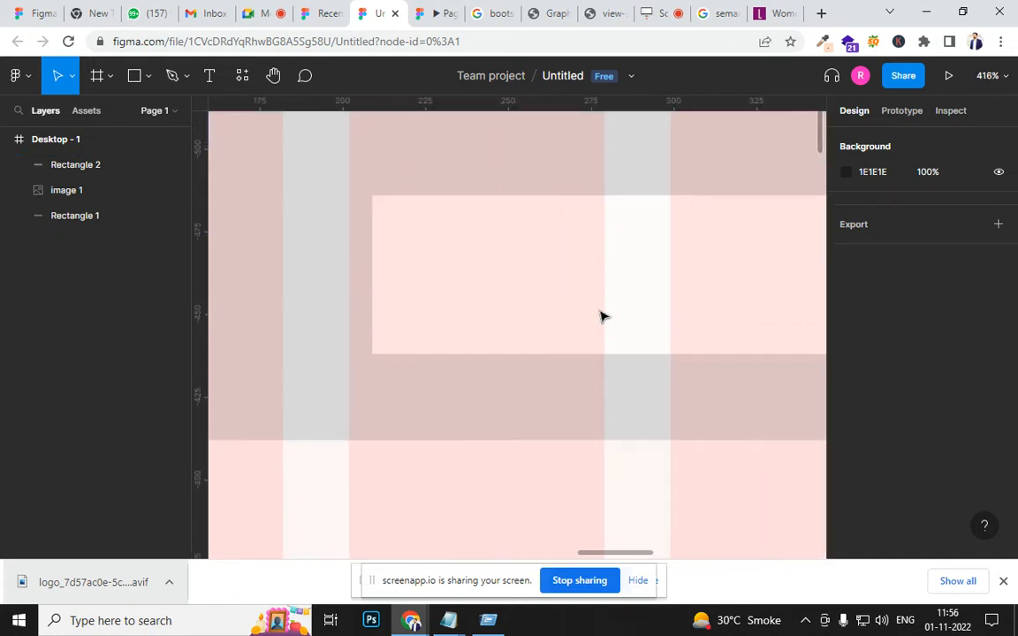
{"action": "left_click", "coordinate": [584, 311]}
{"action": "left_click_drag", "start_coordinate": [617, 389], "coordinate": [402, 411]}
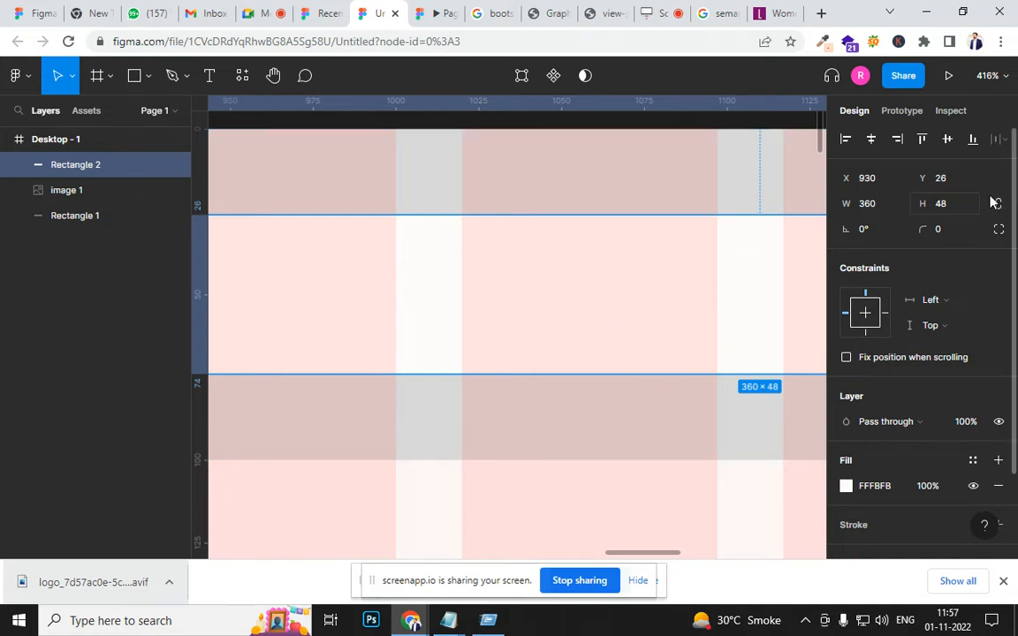
{"action": "left_click", "coordinate": [942, 205]}
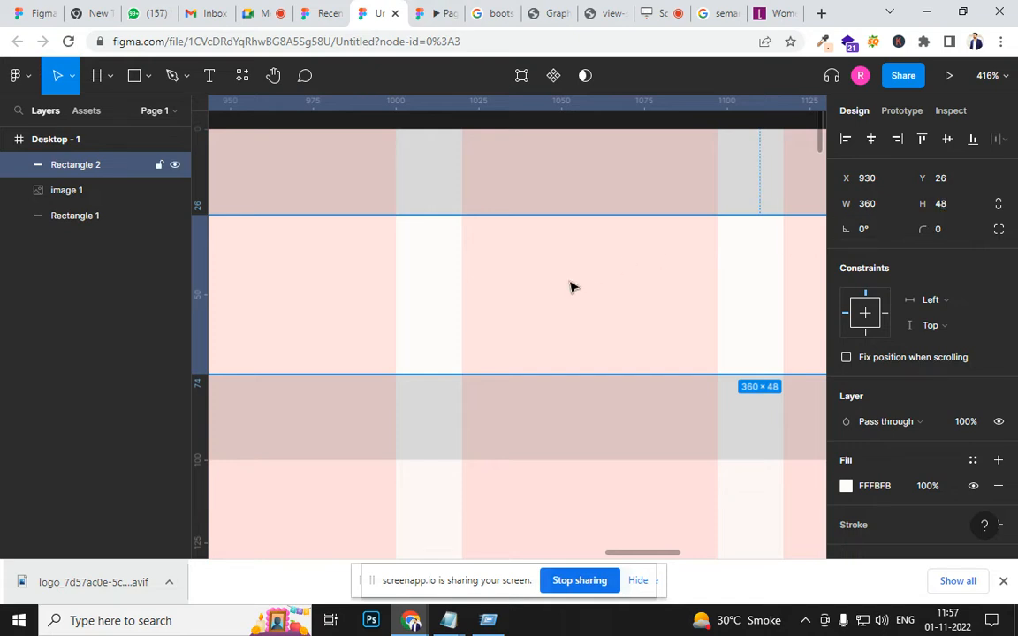
{"action": "scroll", "coordinate": [570, 286], "scroll_direction": "down", "scroll_amount": 5}
{"action": "left_click_drag", "start_coordinate": [496, 311], "coordinate": [632, 330]}
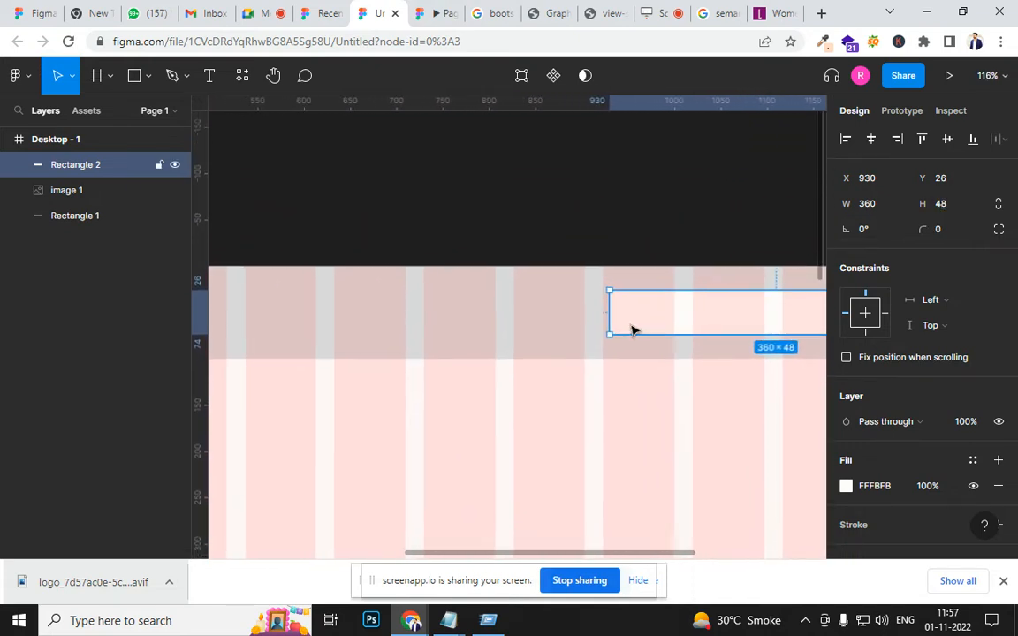
Step: Switch to Notepad and add the line "- text - 15-16px" directly below "- topbar"
{"action": "key", "text": "alt+Tab"}
{"action": "left_click", "coordinate": [547, 316]}
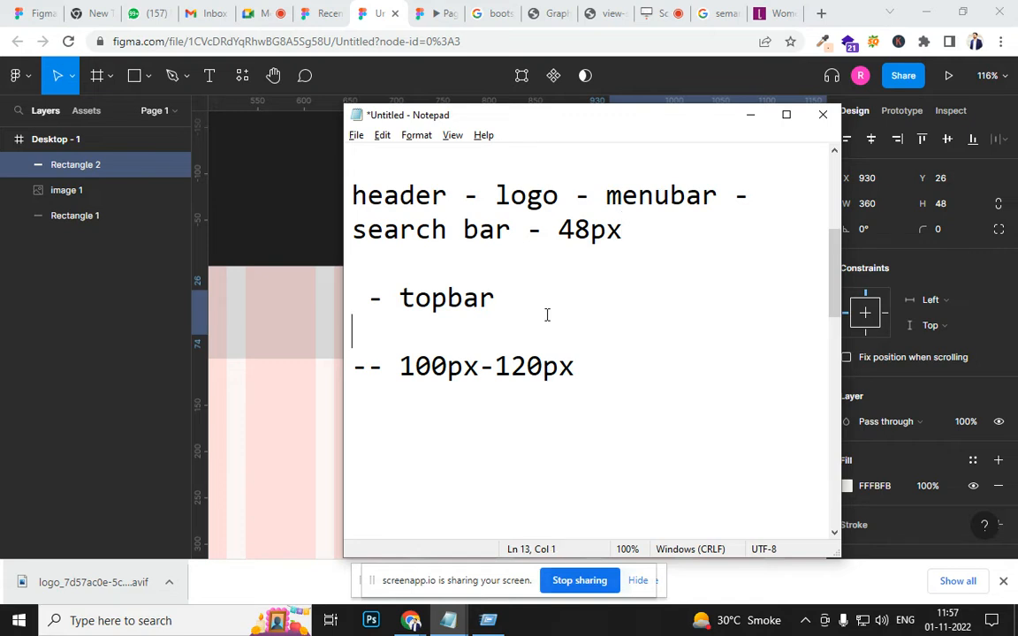
{"action": "type", "text": "- text - "}
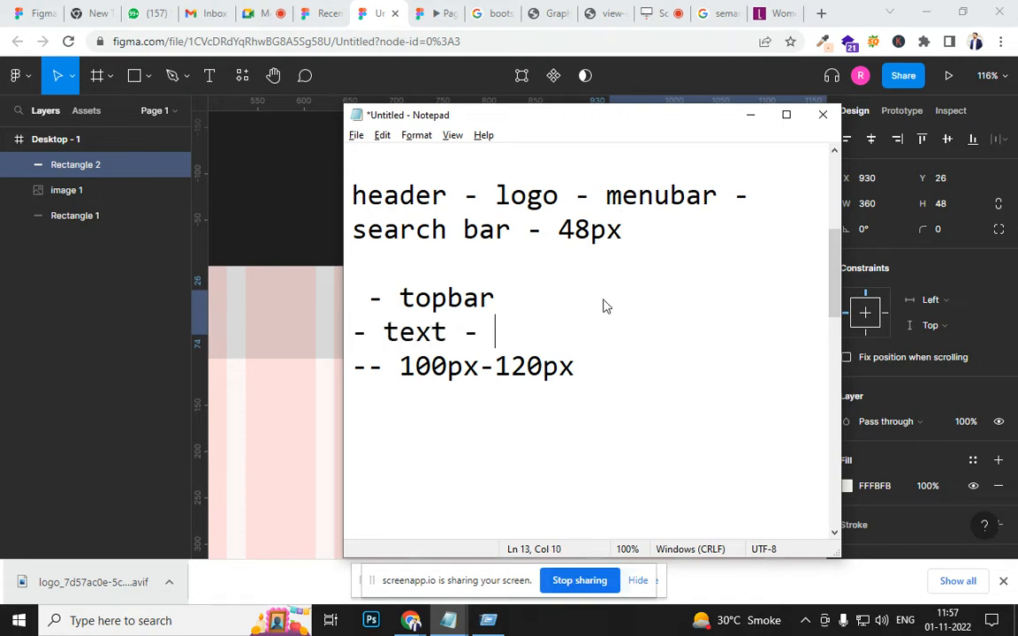
{"action": "type", "text": "15-"}
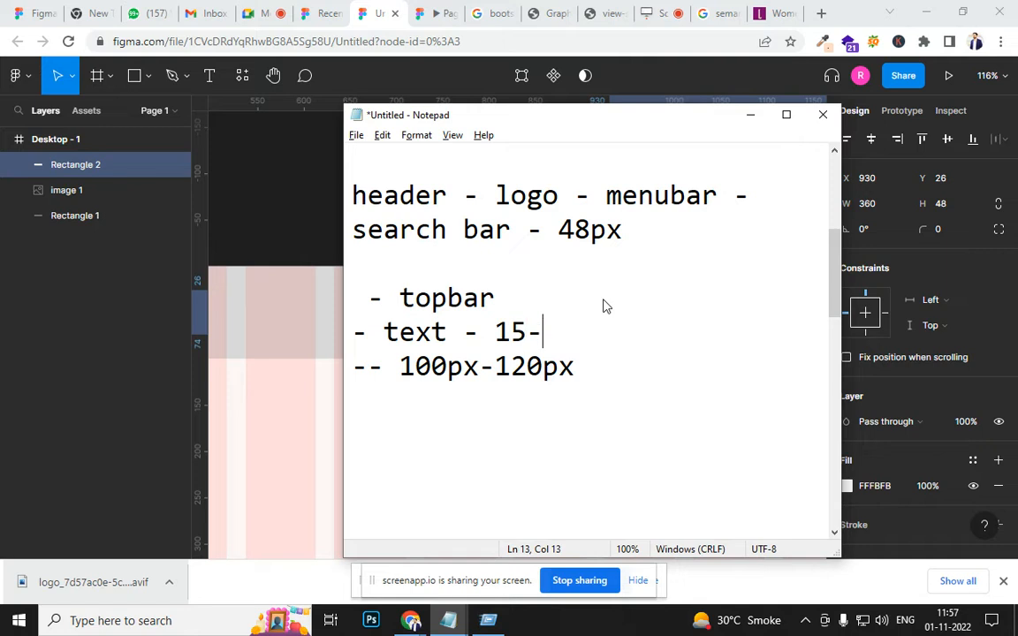
{"action": "type", "text": "16px"}
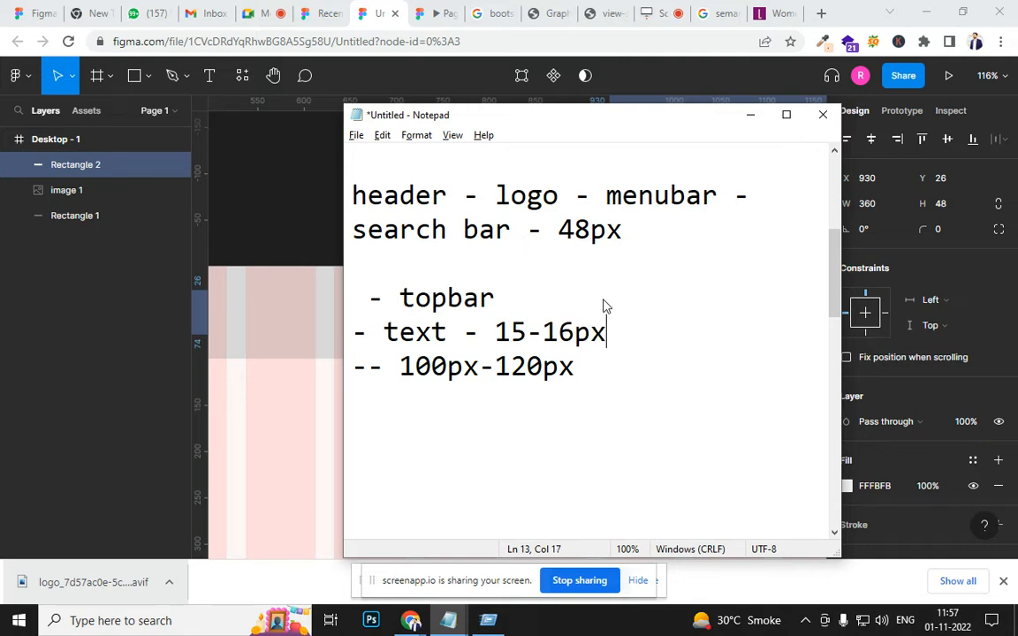
Step: Switch back to Figma and add the text "SEARCH" inside the search bar rectangle
{"action": "key", "text": "alt+Tab"}
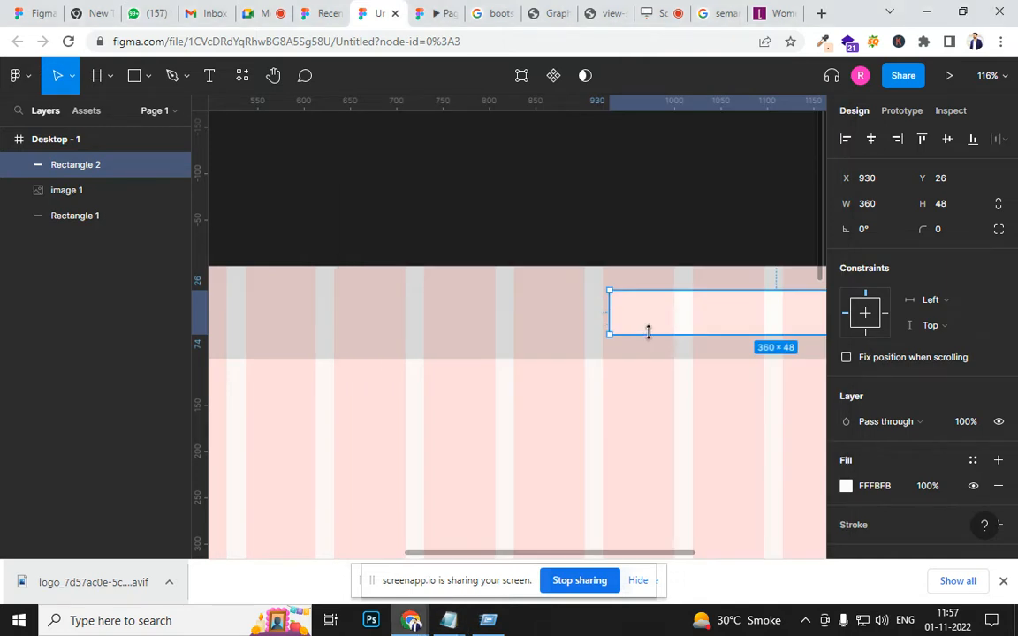
{"action": "left_click", "coordinate": [210, 76]}
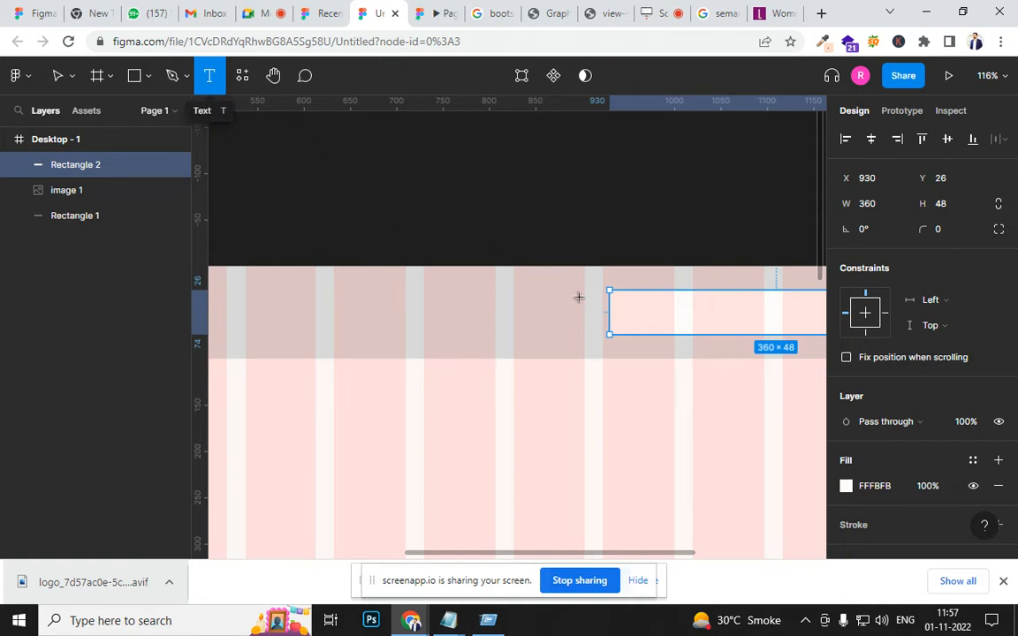
{"action": "left_click", "coordinate": [638, 314]}
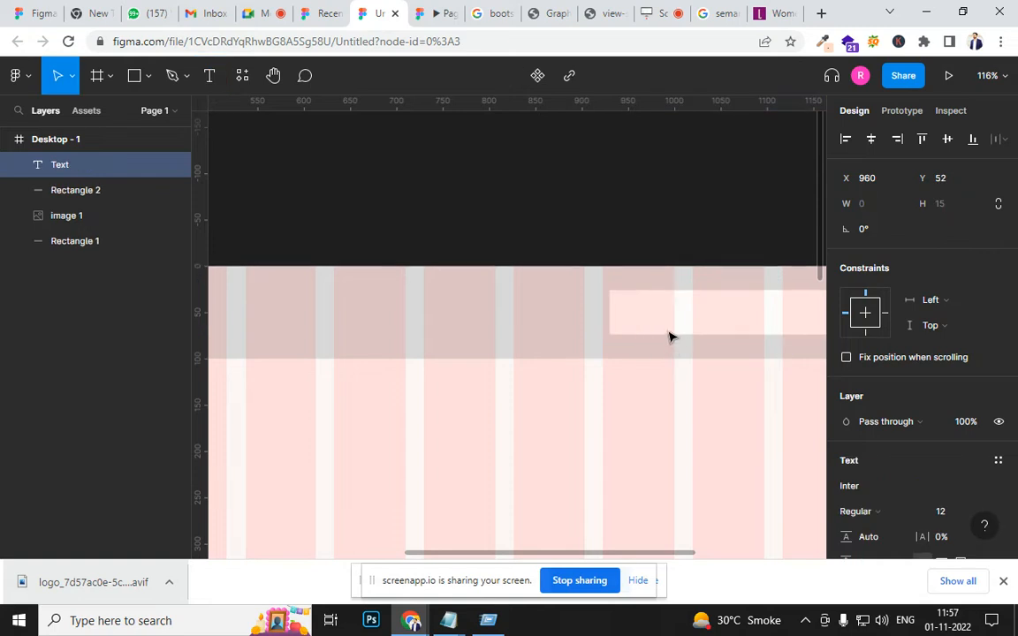
{"action": "type", "text": "s"}
{"action": "key", "text": "BackSpace"}
{"action": "type", "text": "SEARCH"}
Step: Set the SEARCH text's font size to 15 and move it to about X 947, Y 41 inside the search bar
{"action": "left_click", "coordinate": [938, 511]}
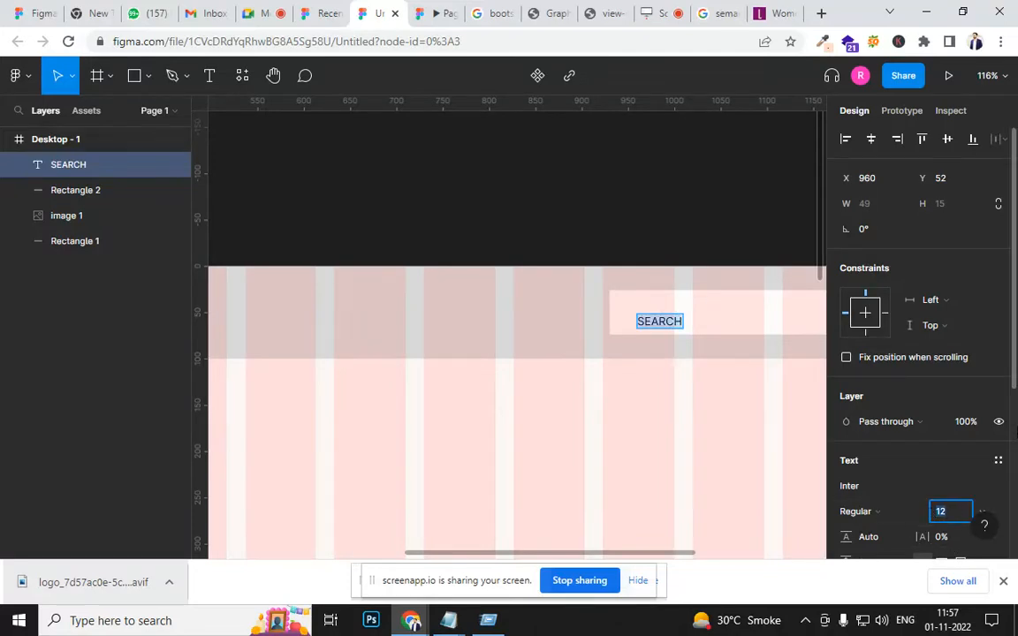
{"action": "key", "text": "Return"}
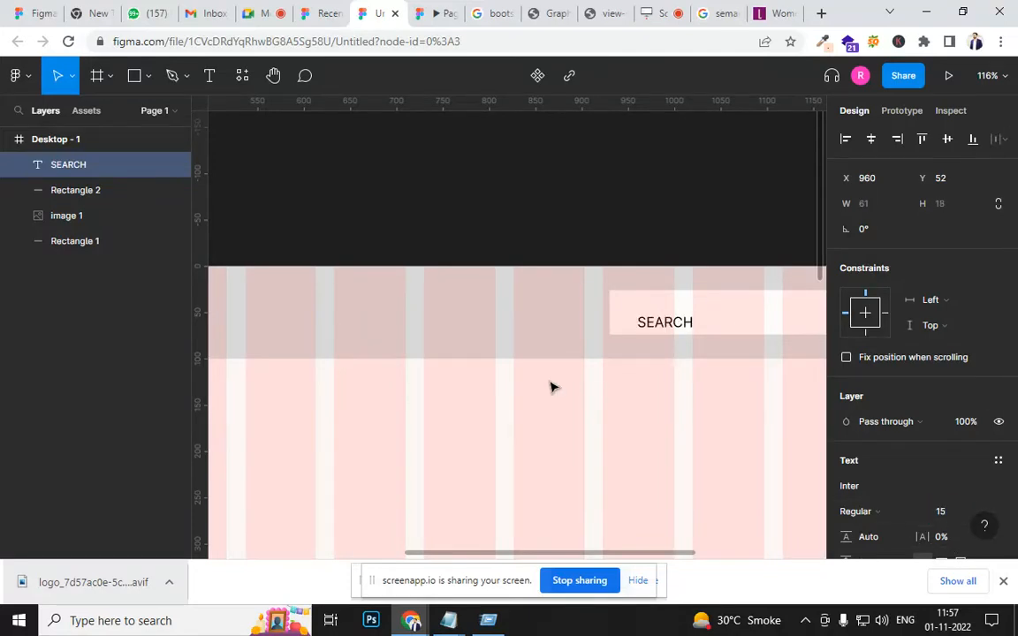
{"action": "key", "text": "Escape"}
{"action": "left_click_drag", "start_coordinate": [675, 328], "coordinate": [663, 319]}
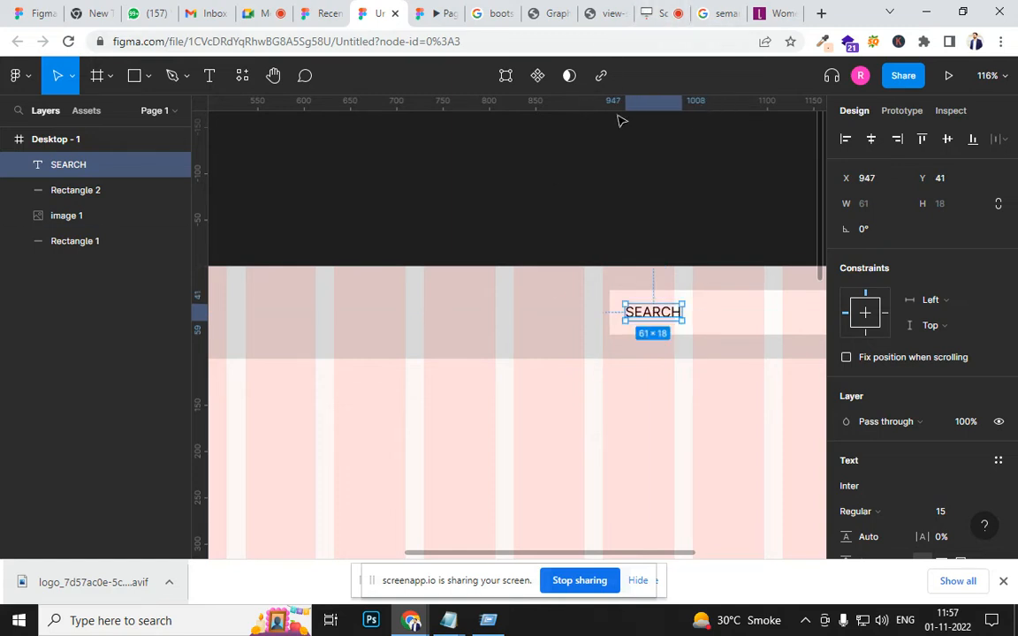
Step: Look at the header in the prototype preview and return to the design file
{"action": "left_click", "coordinate": [437, 15]}
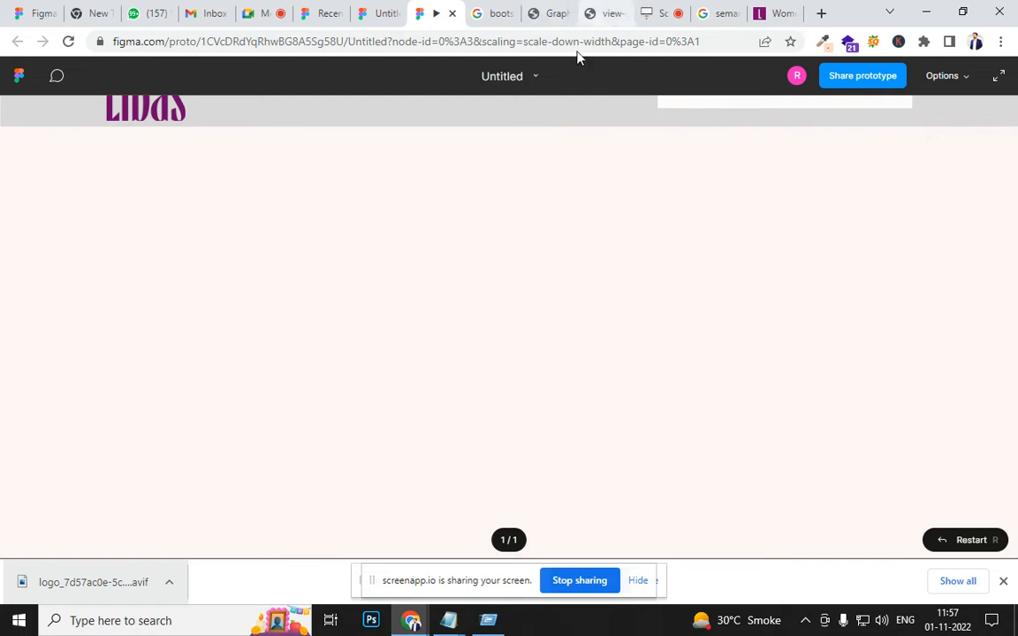
{"action": "left_click", "coordinate": [377, 15]}
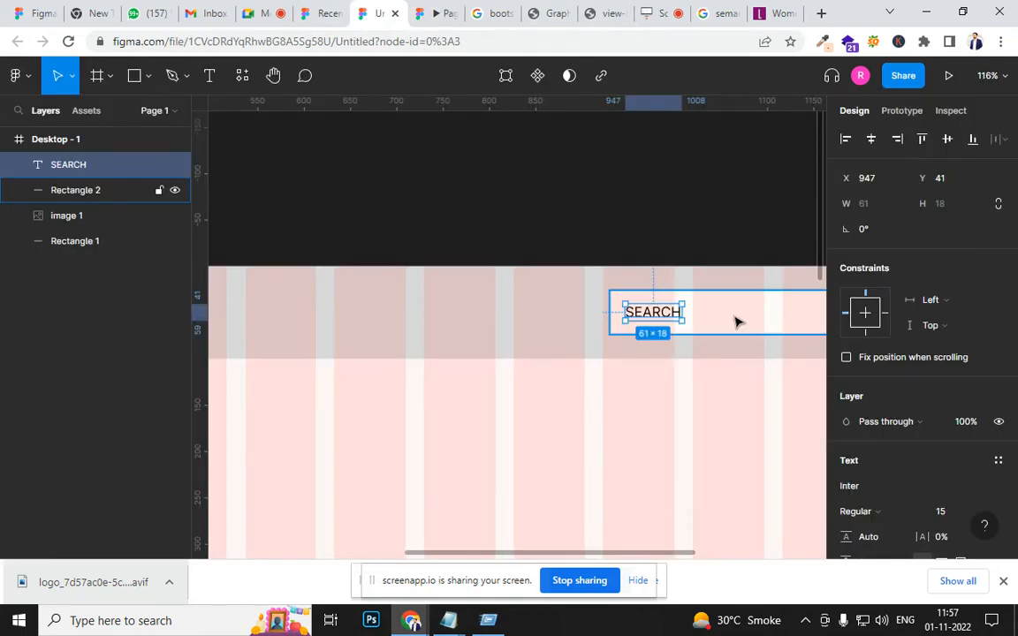
Step: Try top and bottom alignment on the SEARCH text with the search bar rectangle, and finish with both aligned on their vertical centres
{"action": "scroll", "coordinate": [720, 321], "scroll_direction": "up", "scroll_amount": 5}
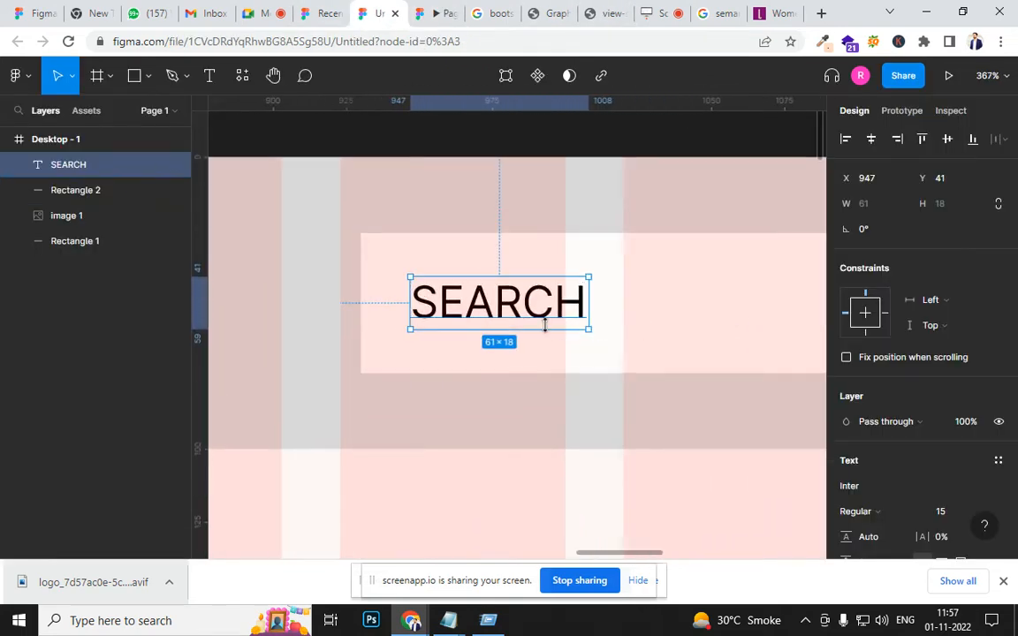
{"action": "left_click", "coordinate": [675, 325], "text": "shift"}
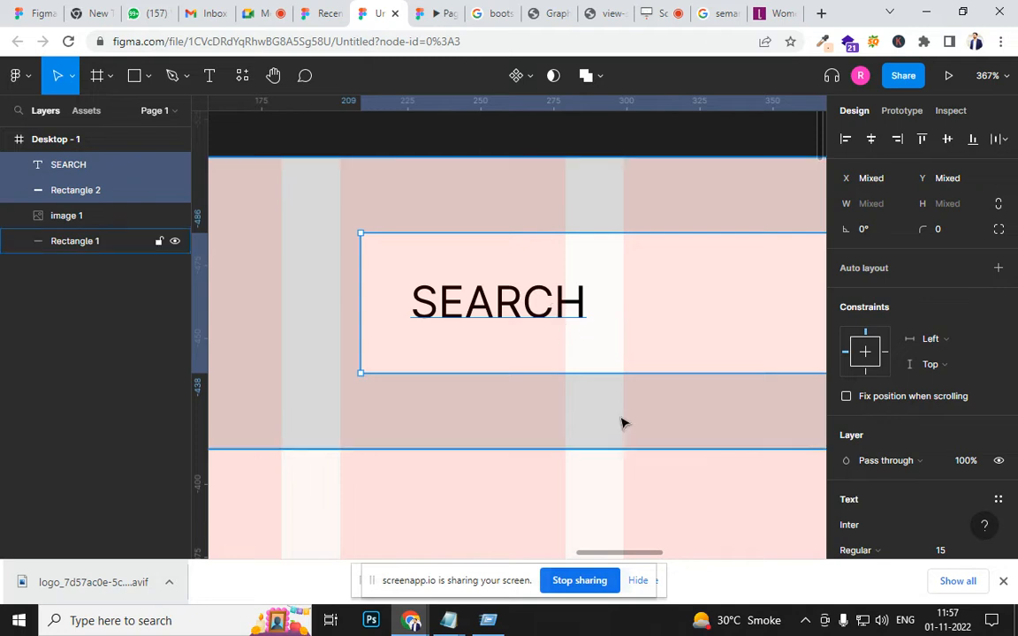
{"action": "left_click", "coordinate": [563, 329]}
{"action": "left_click", "coordinate": [508, 296]}
{"action": "left_click", "coordinate": [655, 308], "text": "shift"}
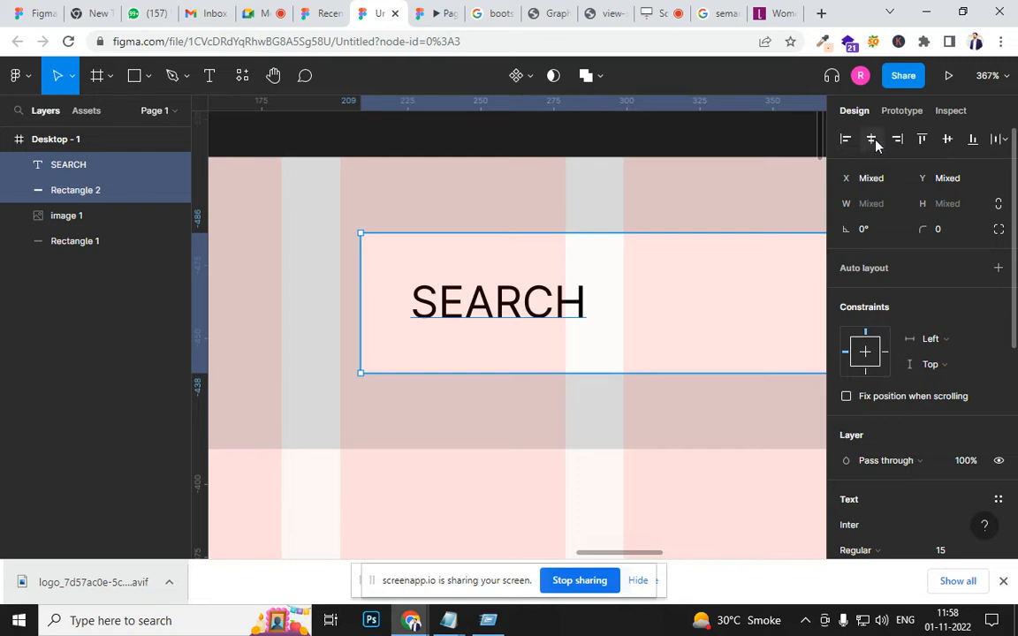
{"action": "left_click", "coordinate": [921, 139]}
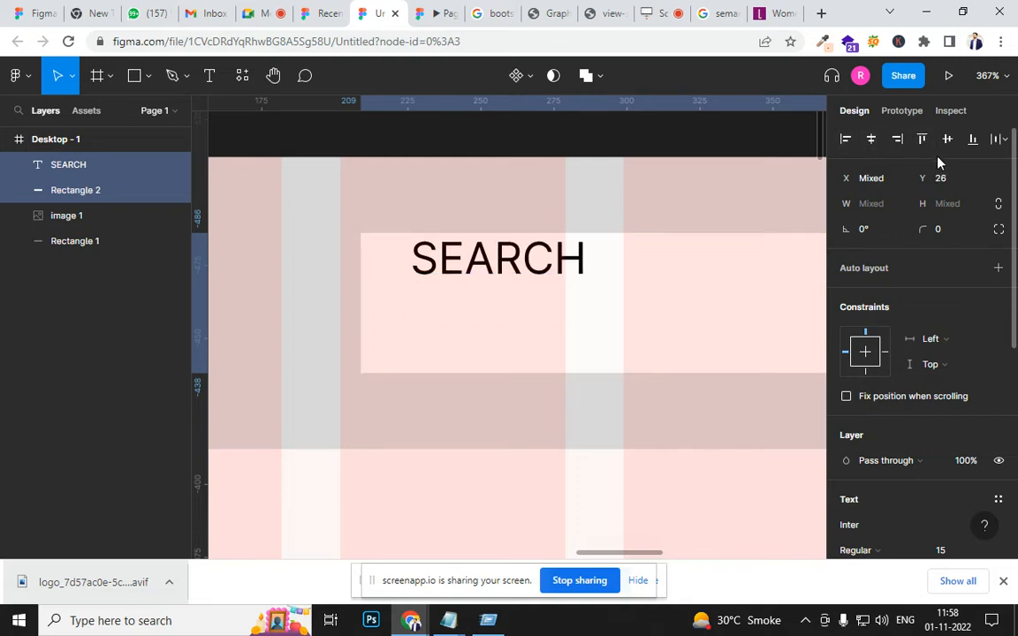
{"action": "left_click", "coordinate": [973, 142]}
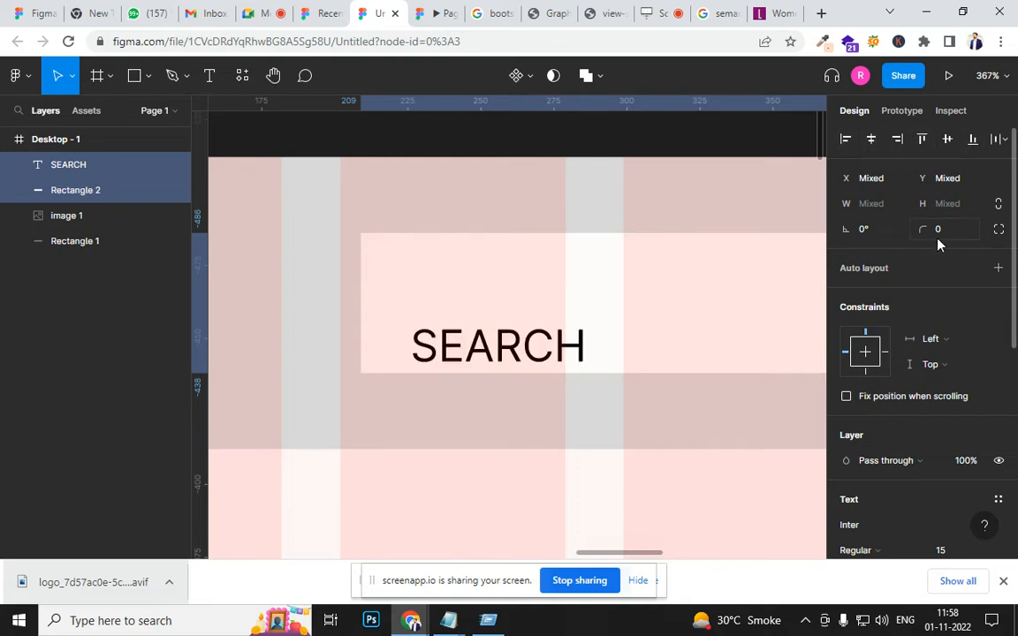
{"action": "left_click", "coordinate": [947, 141]}
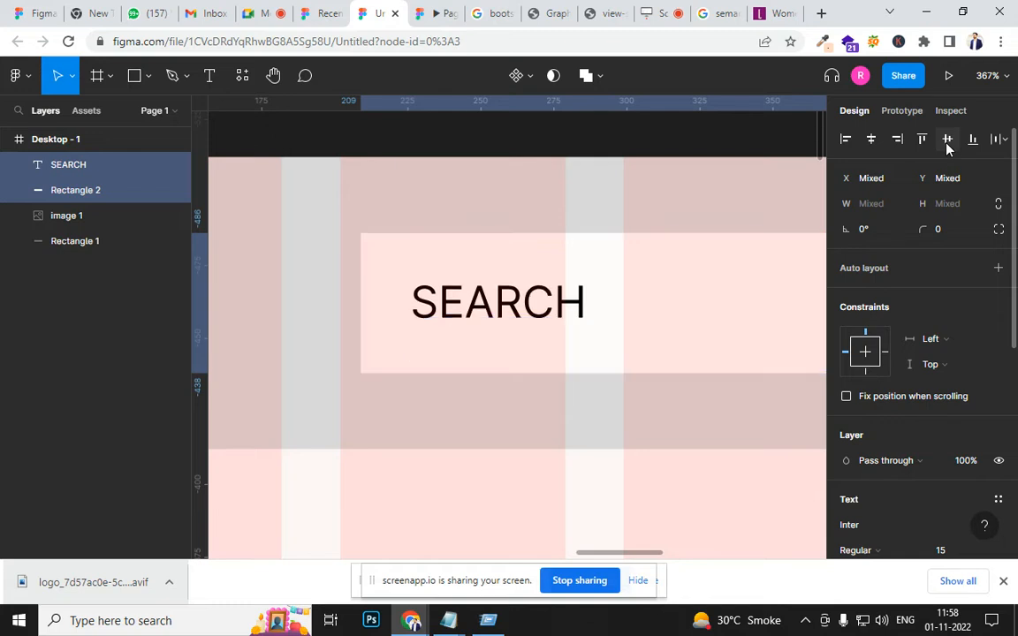
{"action": "left_click", "coordinate": [618, 193]}
Step: Measure the horizontal gap between the search bar rectangle and the Libas logo
{"action": "scroll", "coordinate": [619, 198], "scroll_direction": "down", "scroll_amount": 10}
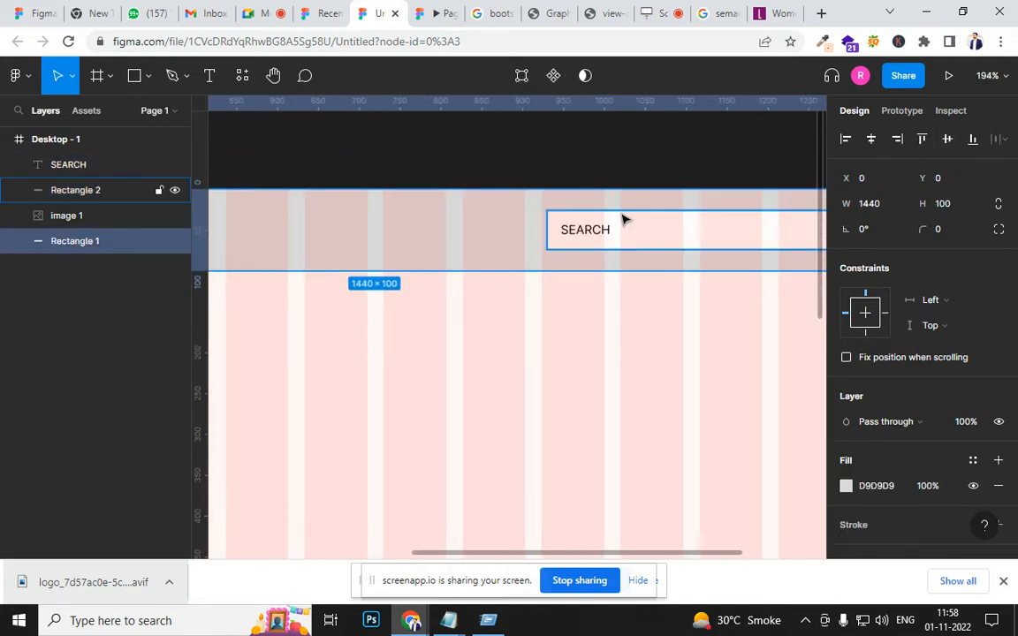
{"action": "scroll", "coordinate": [623, 222], "scroll_direction": "down", "scroll_amount": 5}
{"action": "left_click_drag", "start_coordinate": [586, 316], "coordinate": [677, 280]}
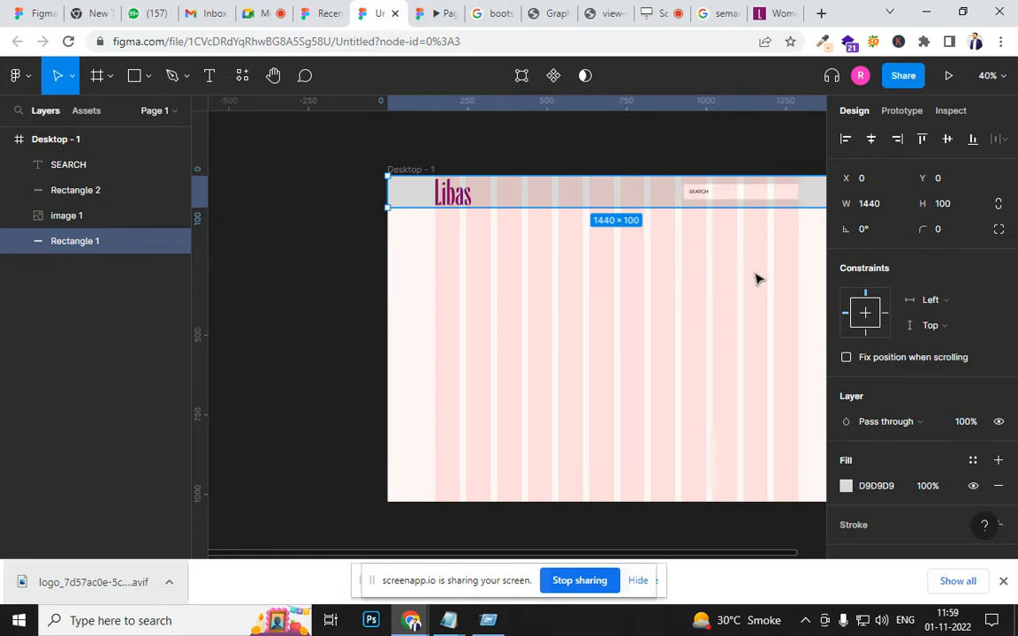
{"action": "key", "text": "Escape"}
{"action": "key", "text": "Escape"}
{"action": "left_click", "coordinate": [749, 198]}
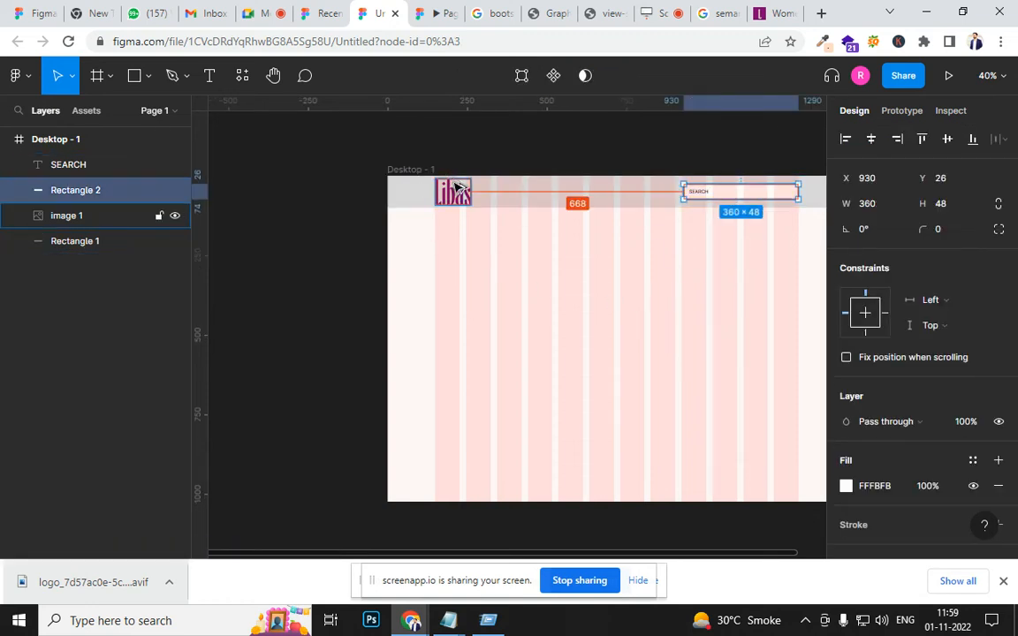
Step: Scale the Libas logo down proportionally to about 78 × 58 and move it to about X 150, Y 21 in the header
{"action": "scroll", "coordinate": [457, 203], "scroll_direction": "up", "scroll_amount": 2}
{"action": "scroll", "coordinate": [457, 204], "scroll_direction": "up", "scroll_amount": 5}
{"action": "left_click", "coordinate": [455, 220]}
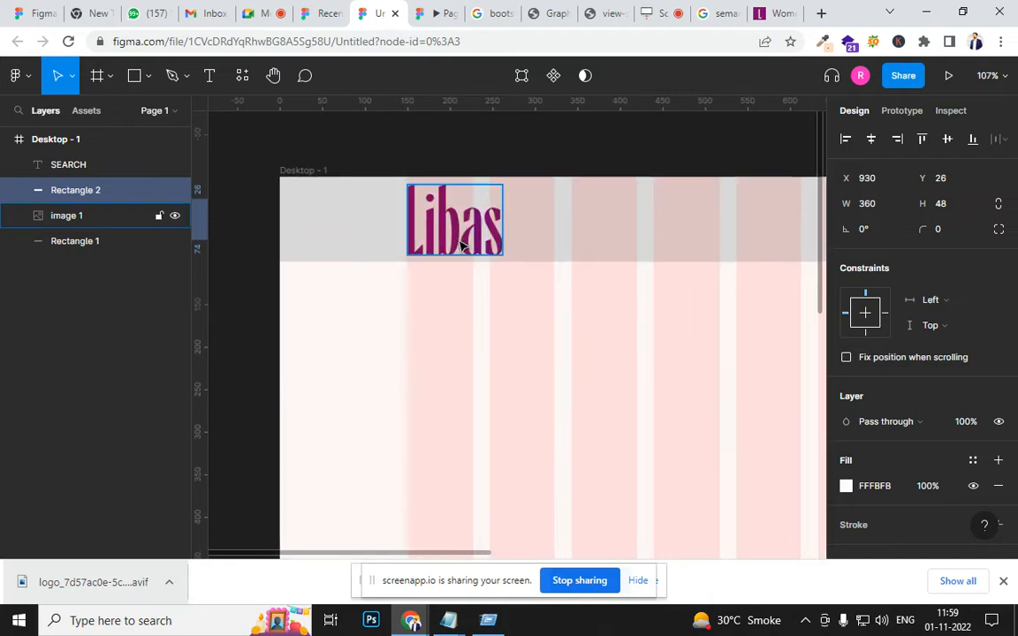
{"action": "left_click_drag", "start_coordinate": [490, 245], "coordinate": [458, 223]}
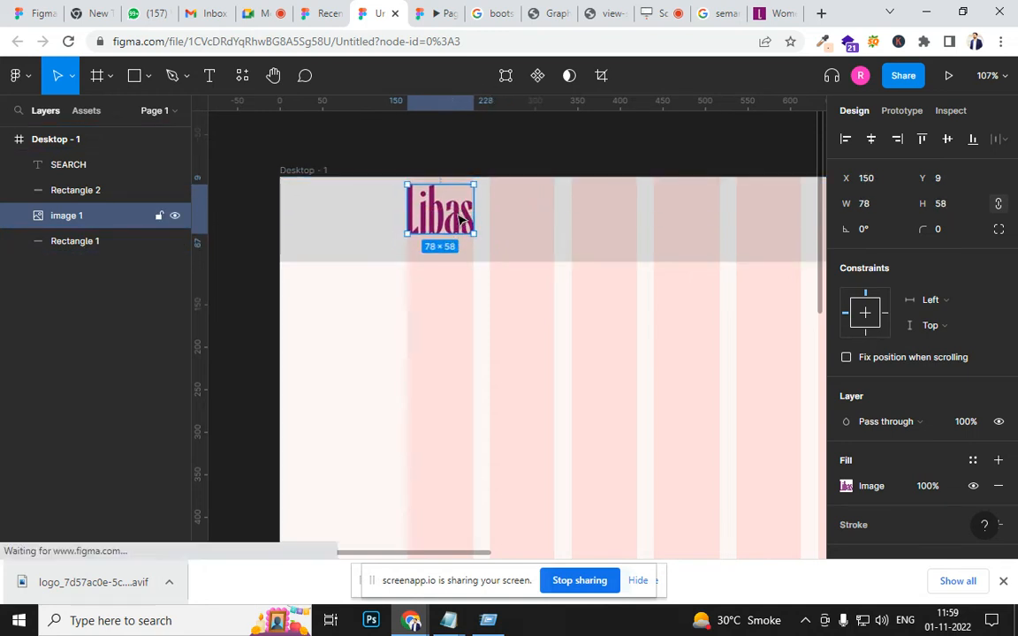
{"action": "left_click_drag", "start_coordinate": [459, 219], "coordinate": [459, 229]}
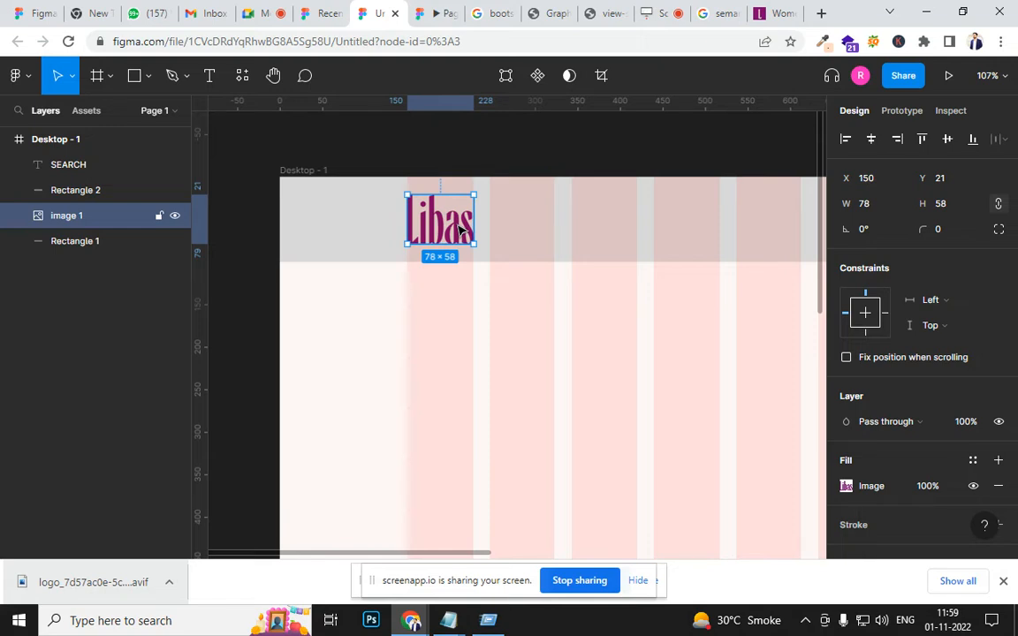
{"action": "scroll", "coordinate": [548, 332], "scroll_direction": "down", "scroll_amount": 5}
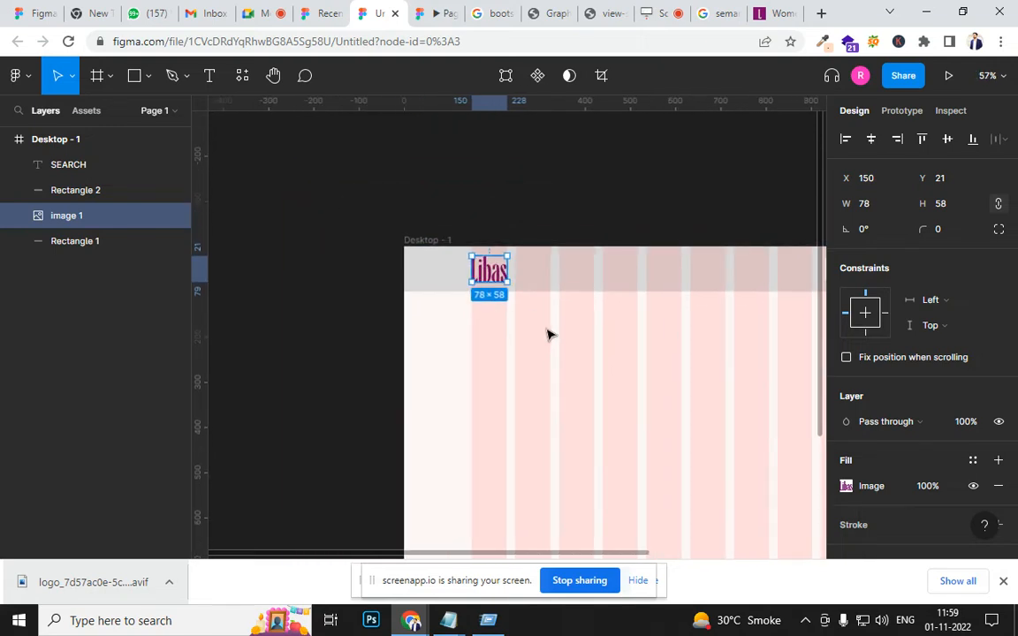
{"action": "left_click_drag", "start_coordinate": [720, 362], "coordinate": [607, 336]}
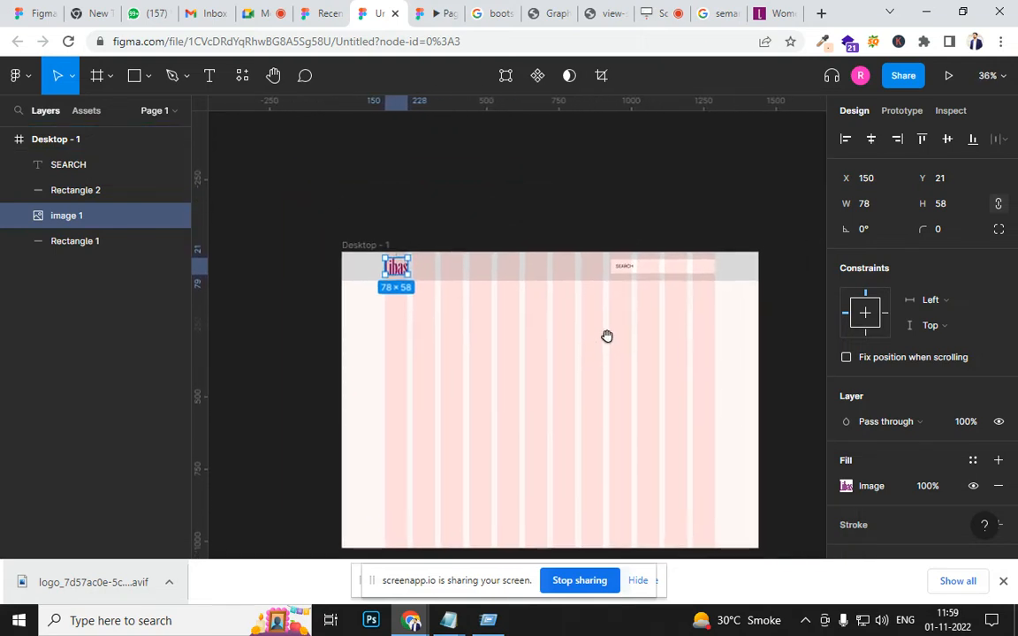
{"action": "scroll", "coordinate": [691, 270], "scroll_direction": "up", "scroll_amount": 5}
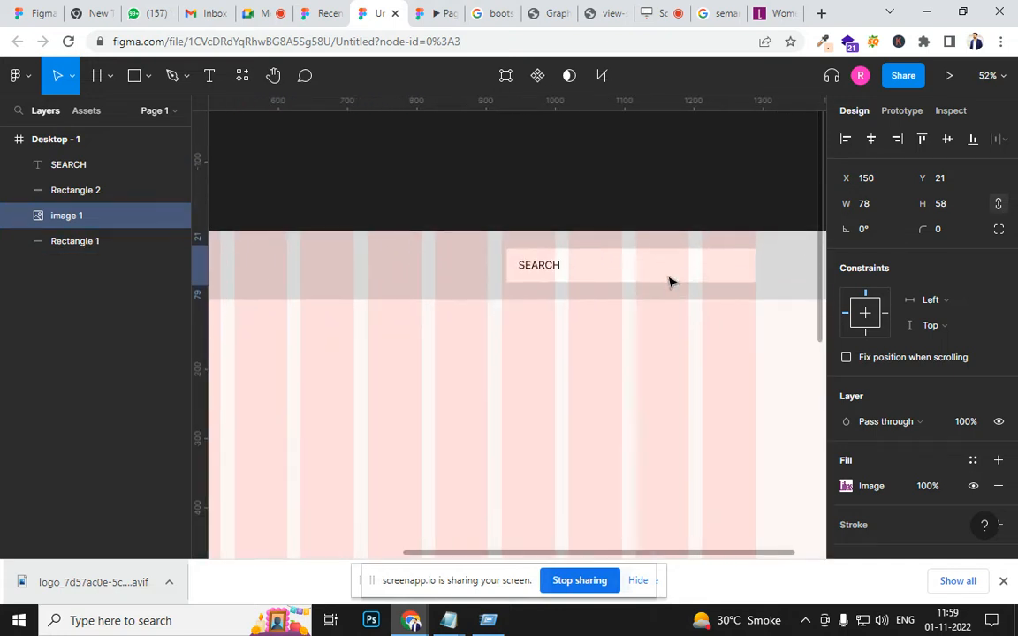
{"action": "left_click_drag", "start_coordinate": [300, 307], "coordinate": [616, 329]}
{"action": "scroll", "coordinate": [427, 301], "scroll_direction": "up", "scroll_amount": 4}
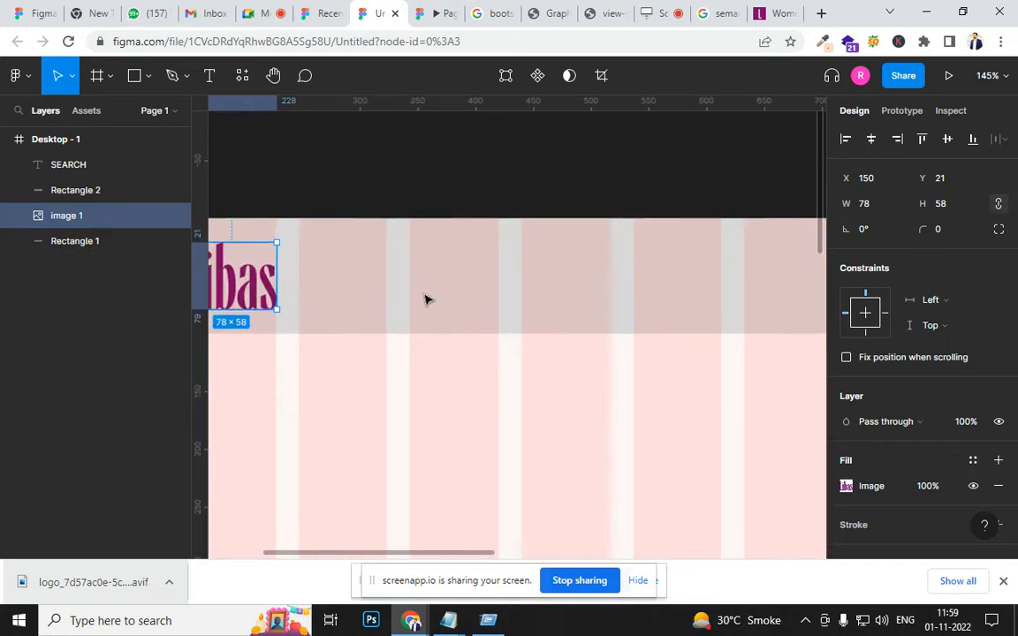
{"action": "left_click", "coordinate": [209, 75]}
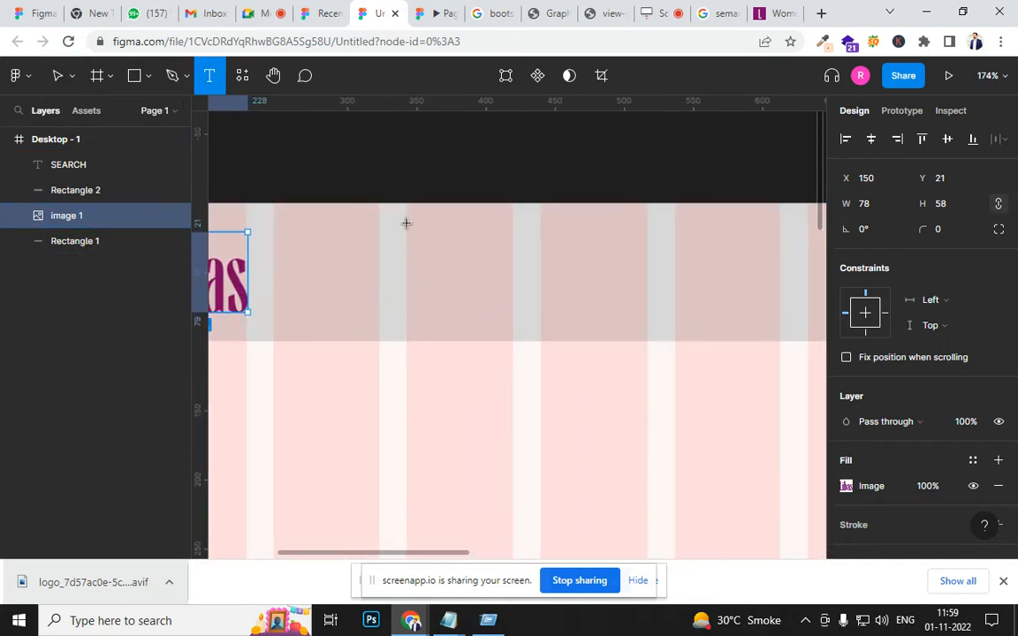
{"action": "scroll", "coordinate": [633, 279], "scroll_direction": "down", "scroll_amount": 4}
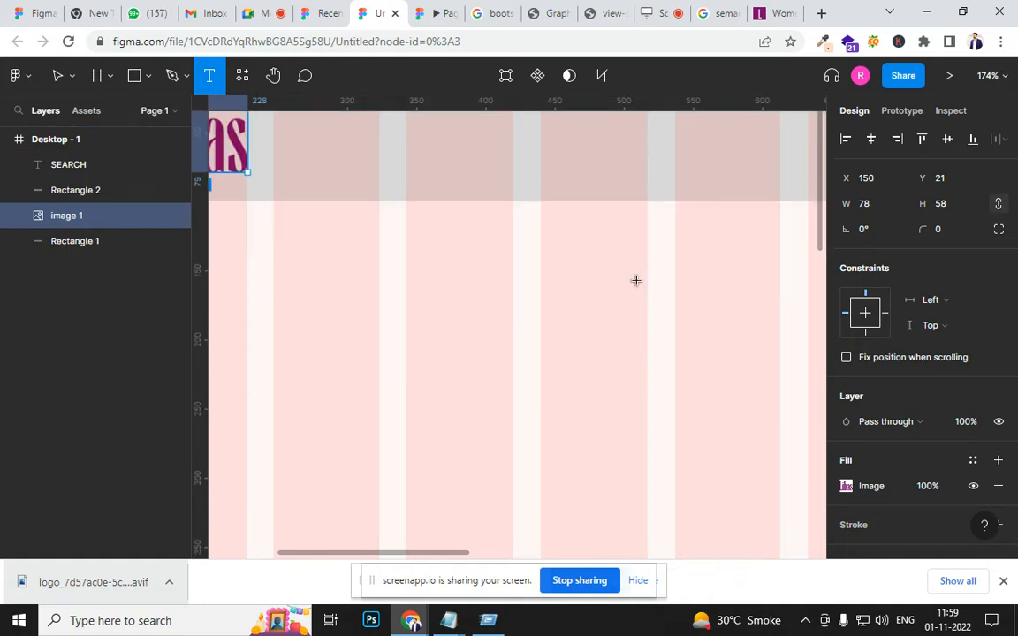
{"action": "scroll", "coordinate": [635, 281], "scroll_direction": "down", "scroll_amount": 1}
{"action": "scroll", "coordinate": [635, 281], "scroll_direction": "down", "scroll_amount": 5}
{"action": "key", "text": "alt+f"}
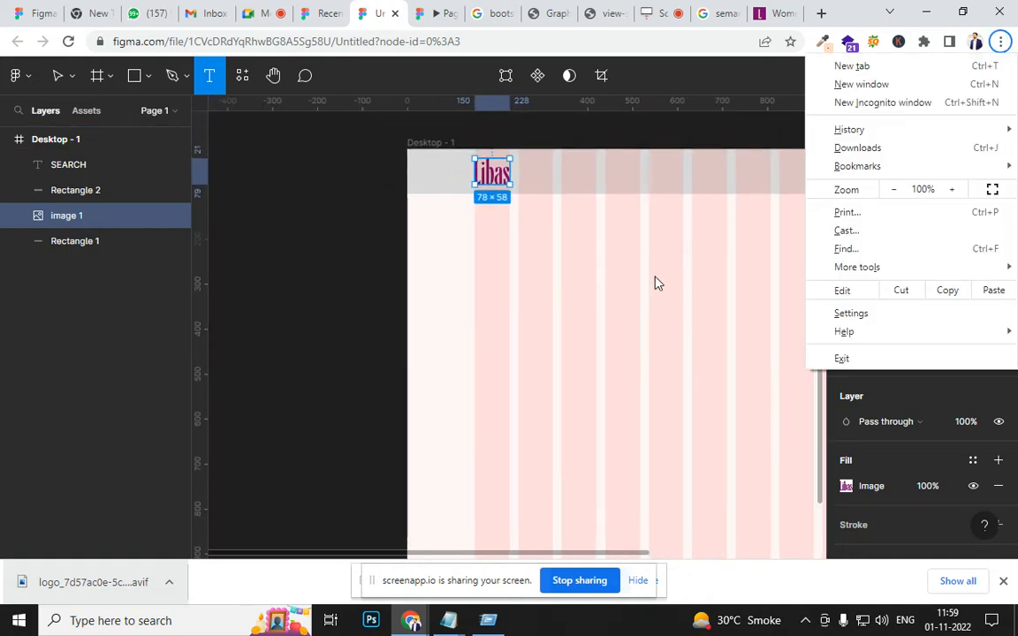
{"action": "left_click_drag", "start_coordinate": [655, 275], "coordinate": [632, 288]}
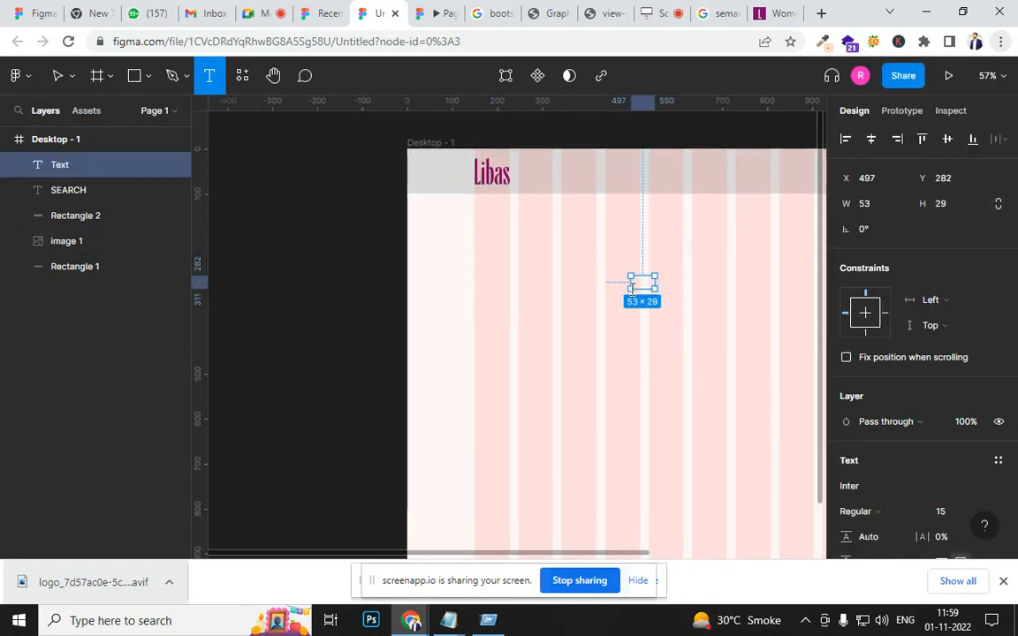
Step: Add a 1440 px wide rectangle directly below the header rectangle at Y 100 and set its height to 45
{"action": "left_click", "coordinate": [547, 188]}
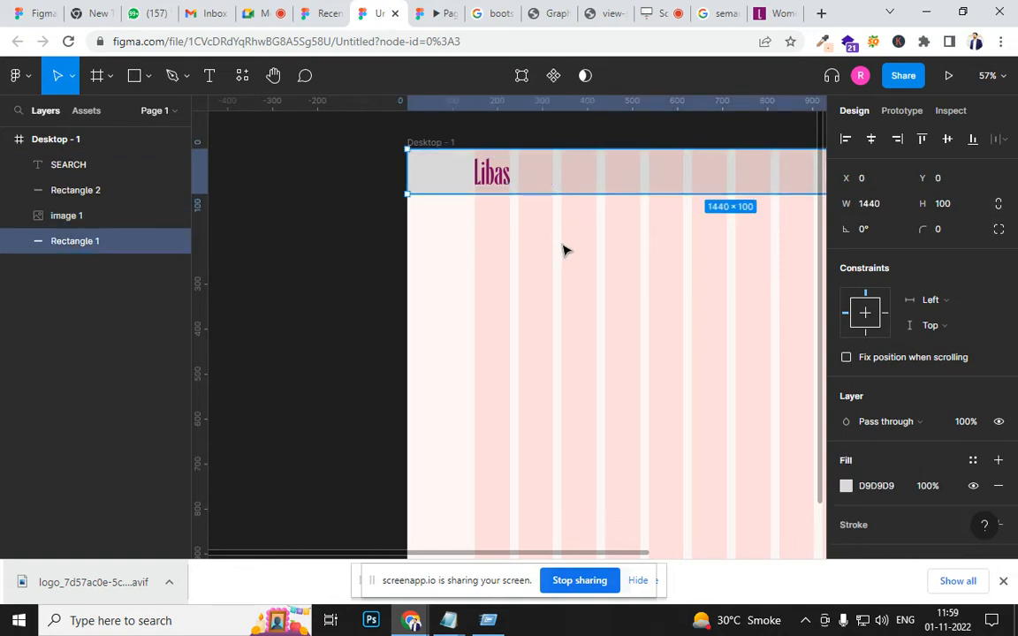
{"action": "left_click_drag", "start_coordinate": [615, 239], "coordinate": [520, 292]}
{"action": "left_click_drag", "start_coordinate": [568, 243], "coordinate": [579, 278]}
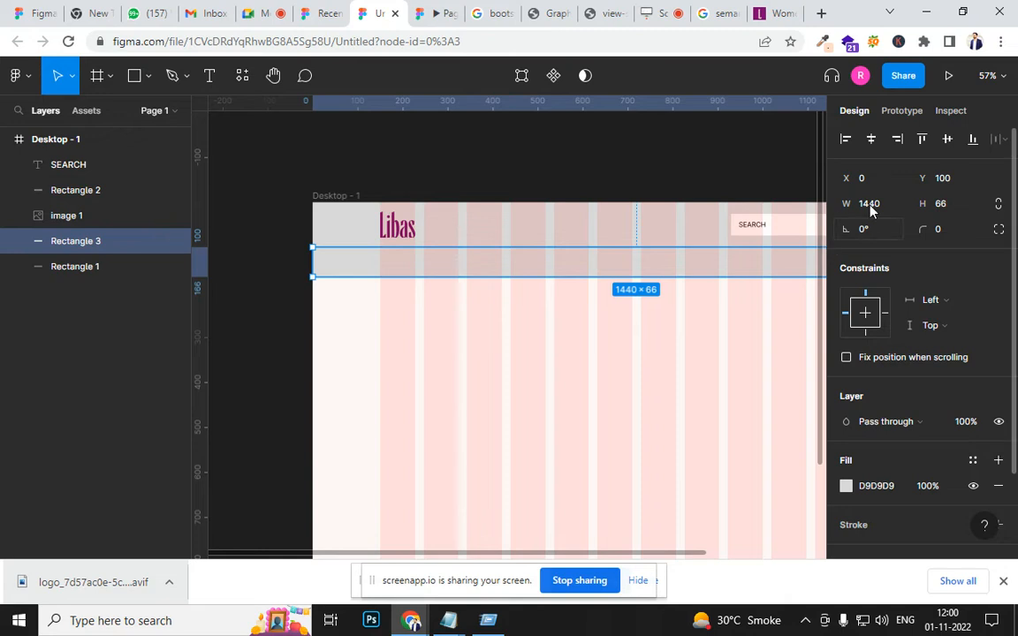
{"action": "left_click", "coordinate": [957, 205]}
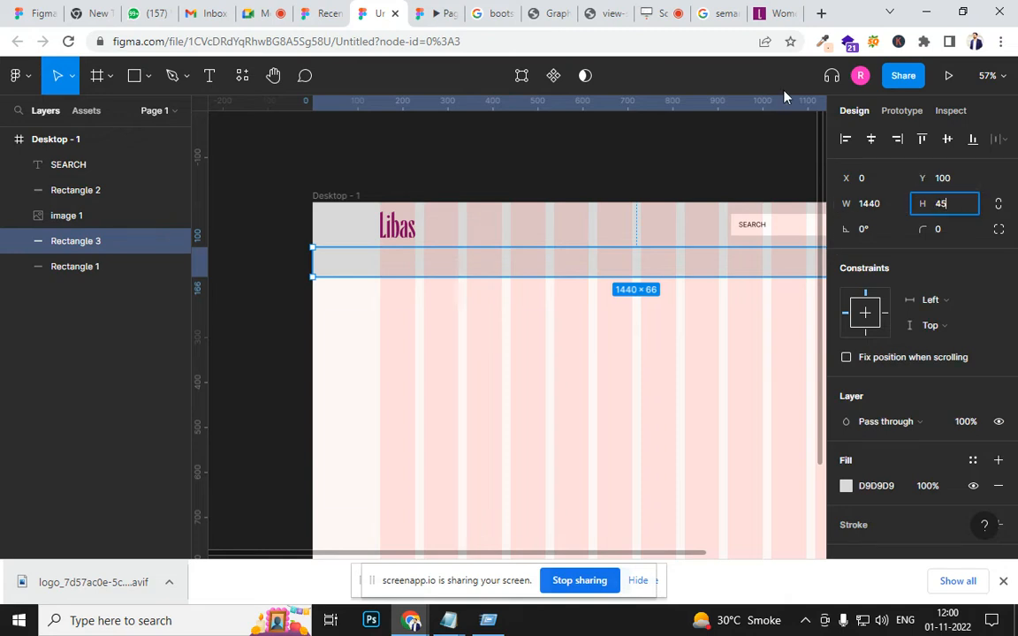
{"action": "key", "text": "Return"}
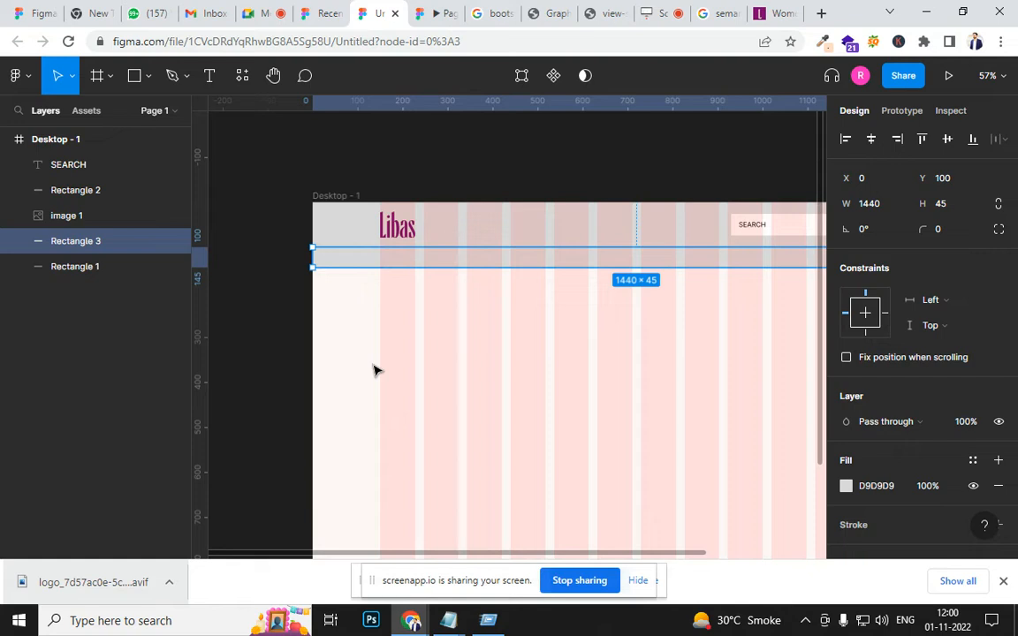
Step: Shift the strip under the header to X 3, try the logo's purple 700069 as its fill, and undo that fill
{"action": "scroll", "coordinate": [402, 231], "scroll_direction": "up", "scroll_amount": 5}
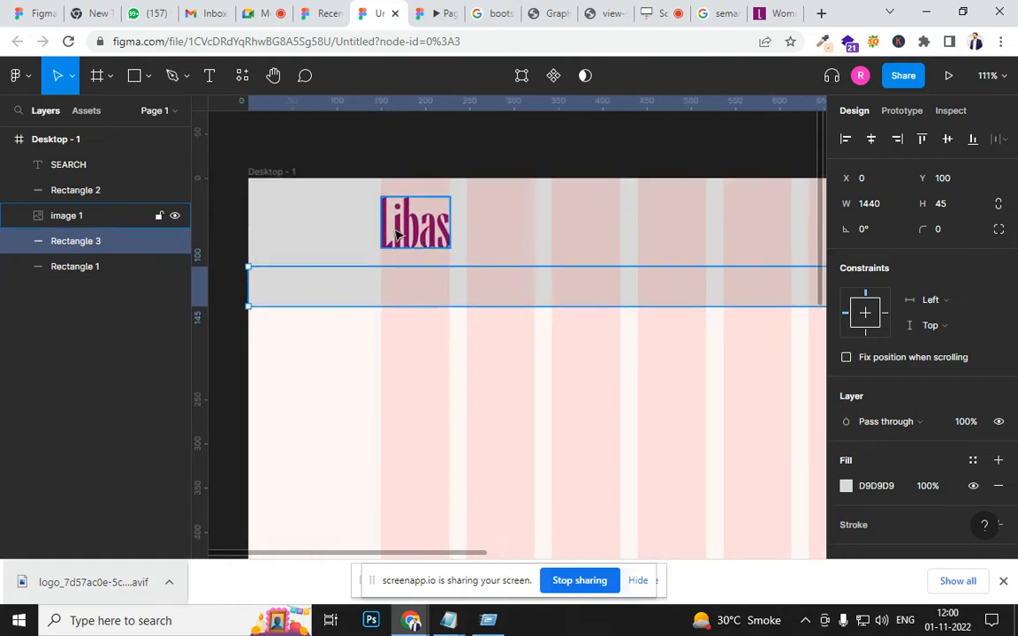
{"action": "left_click_drag", "start_coordinate": [433, 327], "coordinate": [441, 355]}
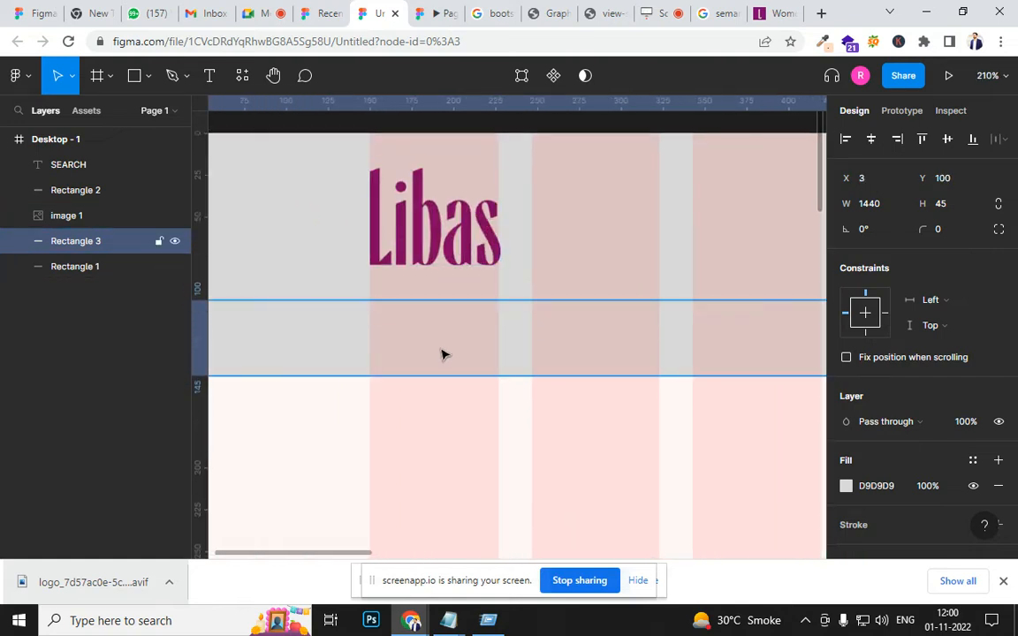
{"action": "key", "text": "i"}
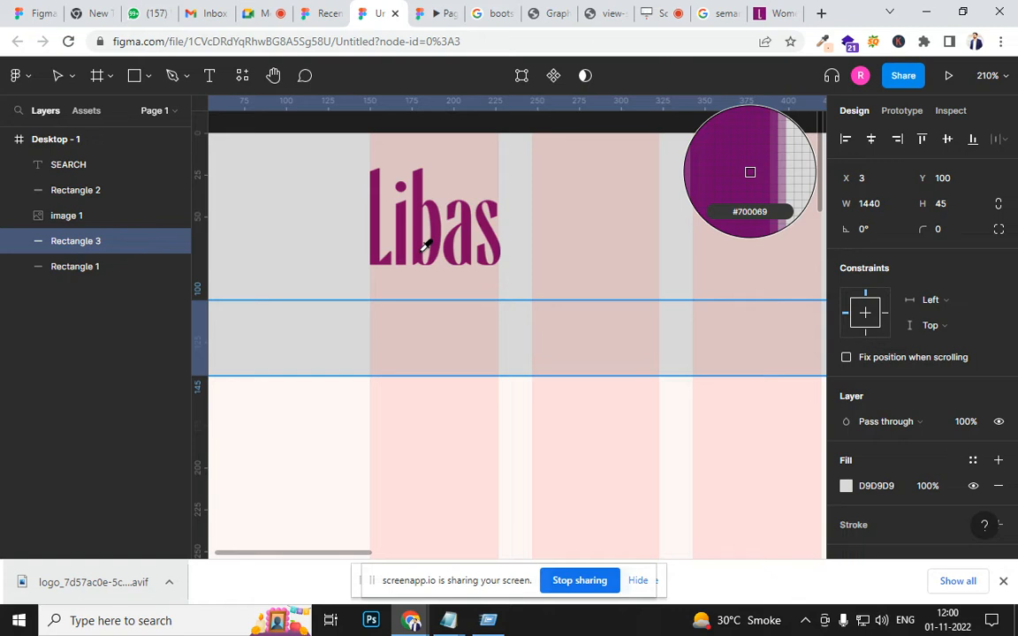
{"action": "left_click", "coordinate": [425, 247]}
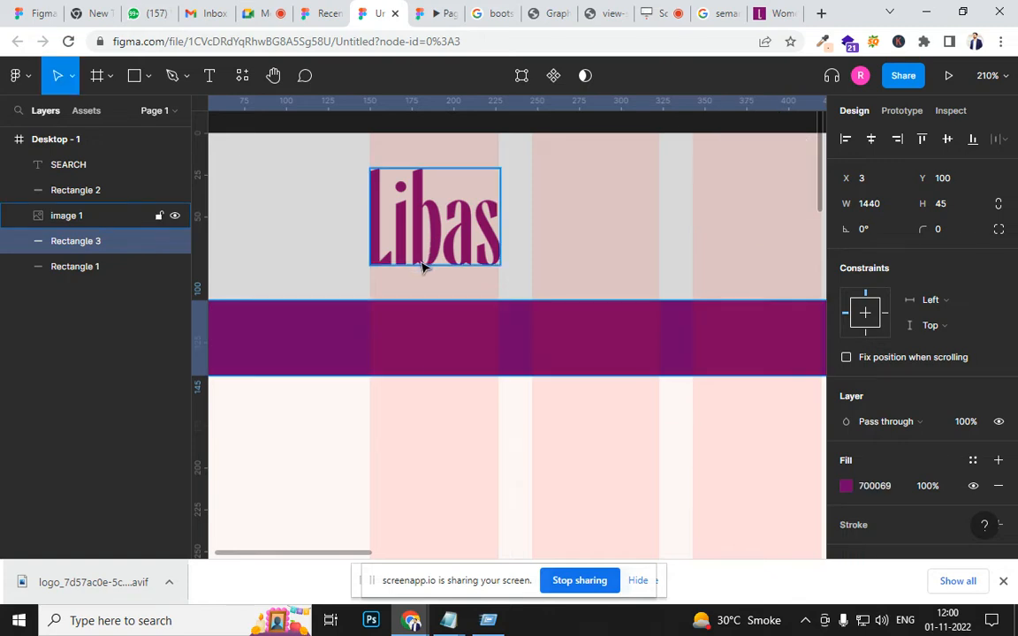
{"action": "key", "text": "ctrl+z"}
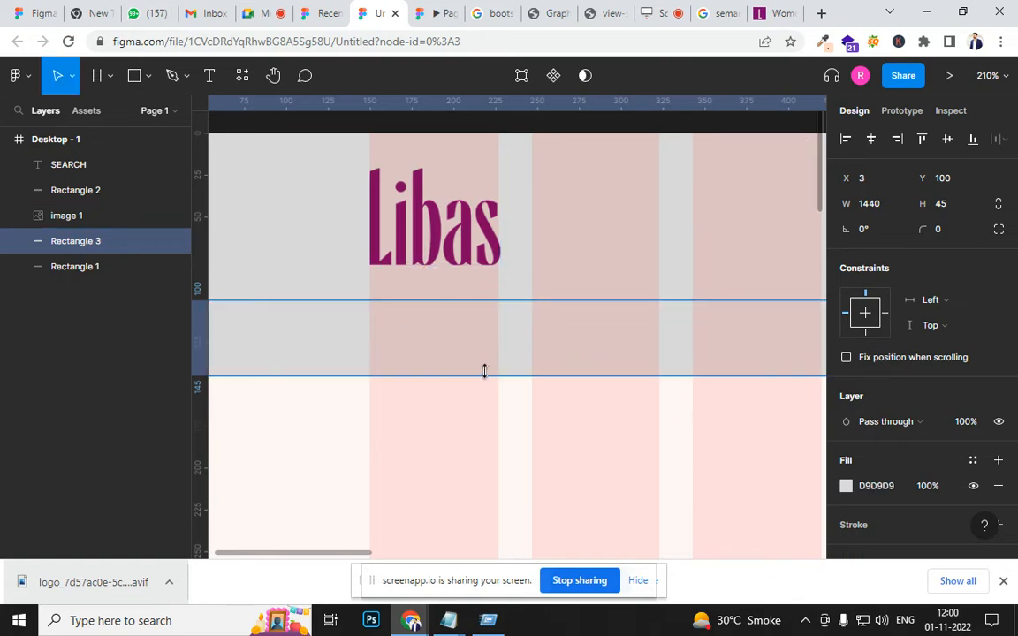
Step: Fill the strip under the header with the purple 71006A sampled from the Libas logo and deselect it
{"action": "key", "text": "i"}
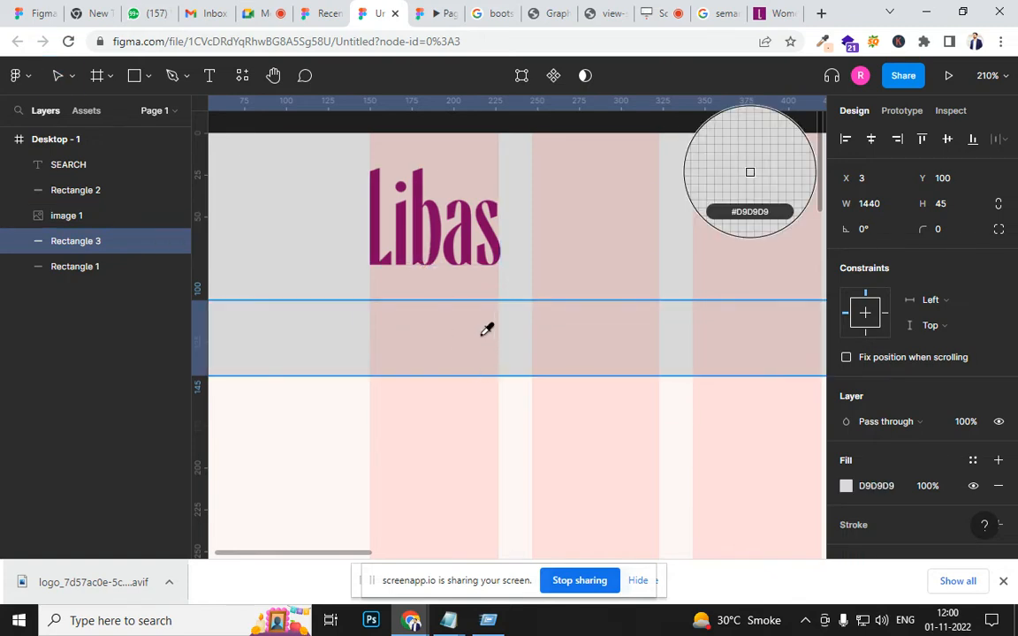
{"action": "left_click", "coordinate": [439, 231]}
{"action": "scroll", "coordinate": [492, 332], "scroll_direction": "down", "scroll_amount": 10}
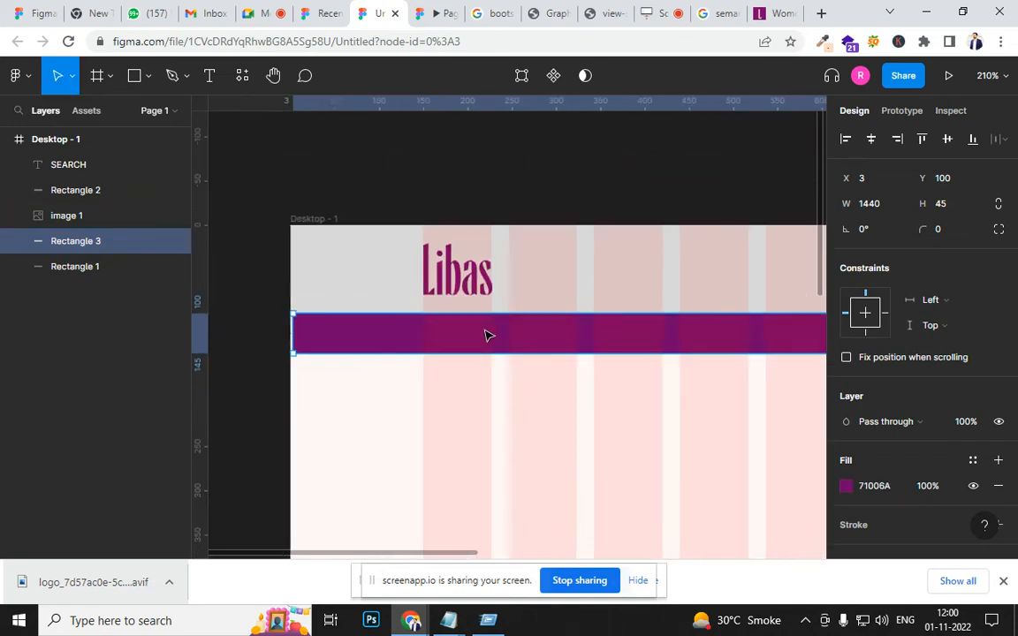
{"action": "scroll", "coordinate": [486, 379], "scroll_direction": "down", "scroll_amount": 3}
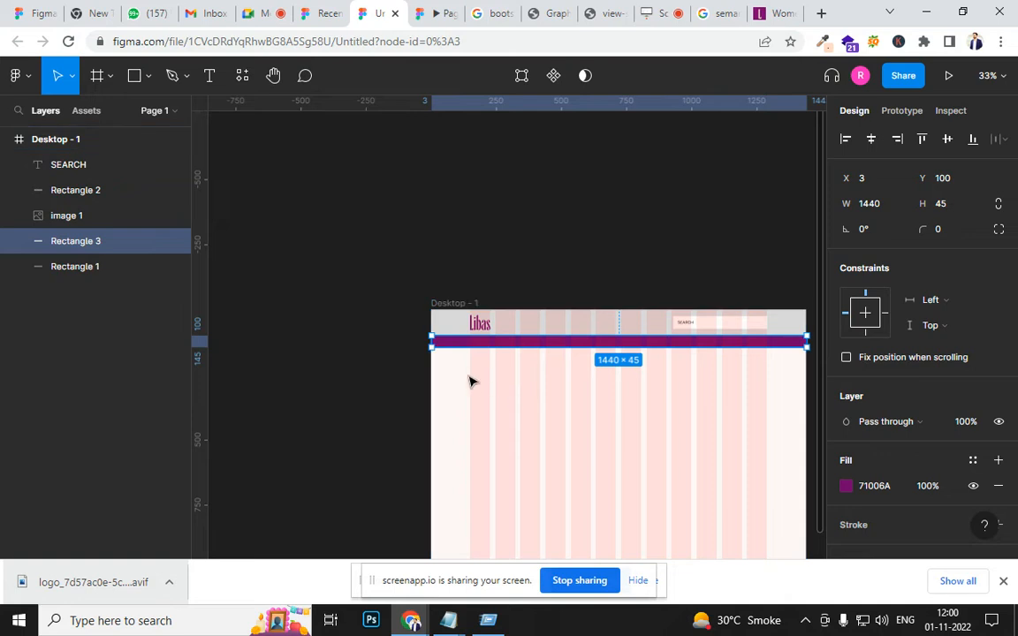
{"action": "left_click", "coordinate": [575, 290]}
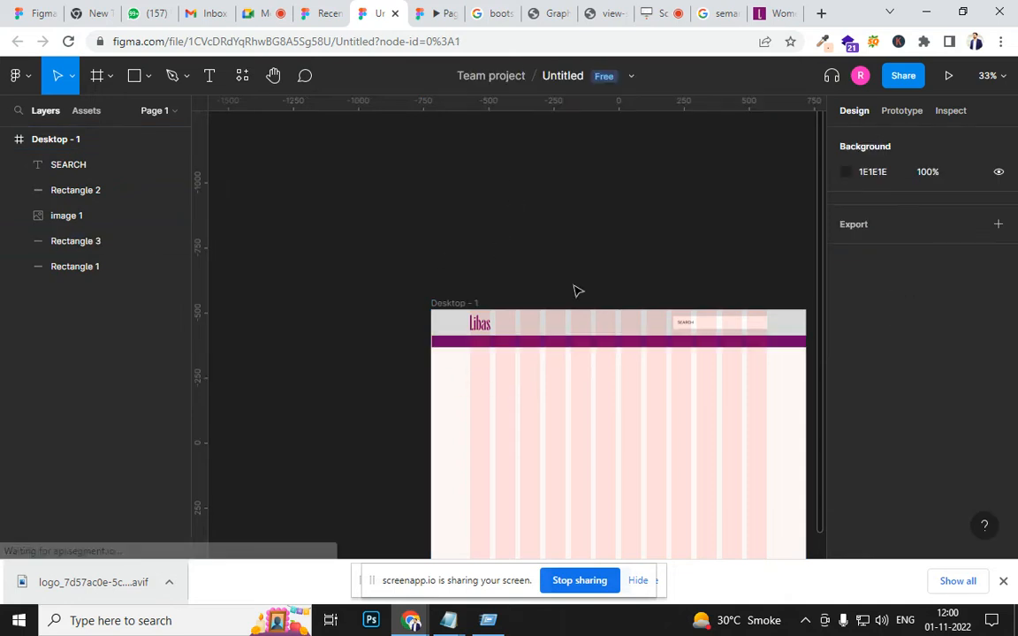
Step: Look at the header and purple strip in the prototype preview scaled to Fit width, and return to the design file
{"action": "left_click", "coordinate": [948, 75]}
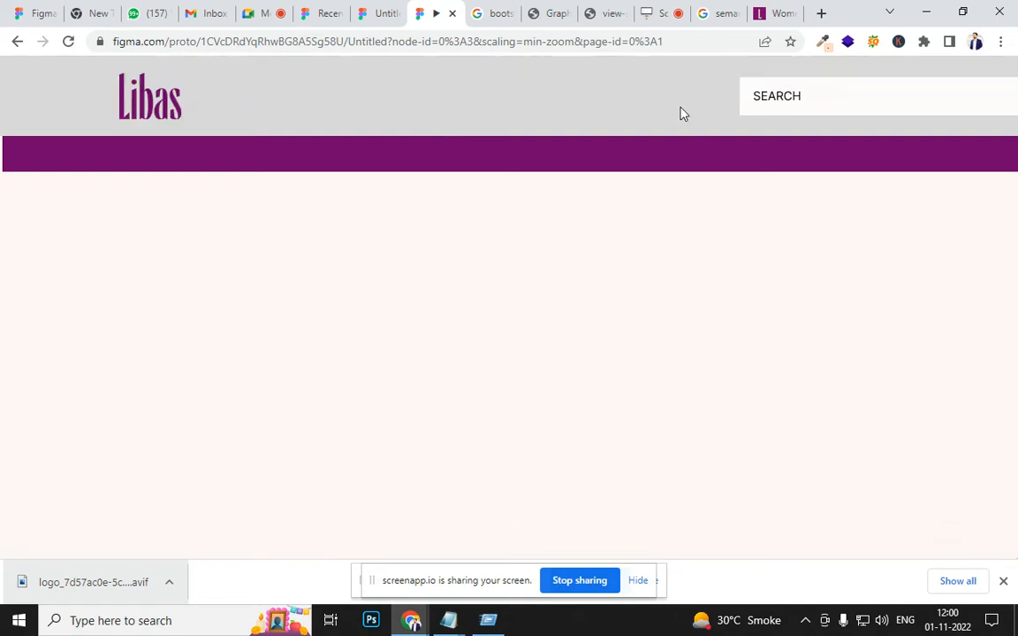
{"action": "left_click", "coordinate": [957, 76]}
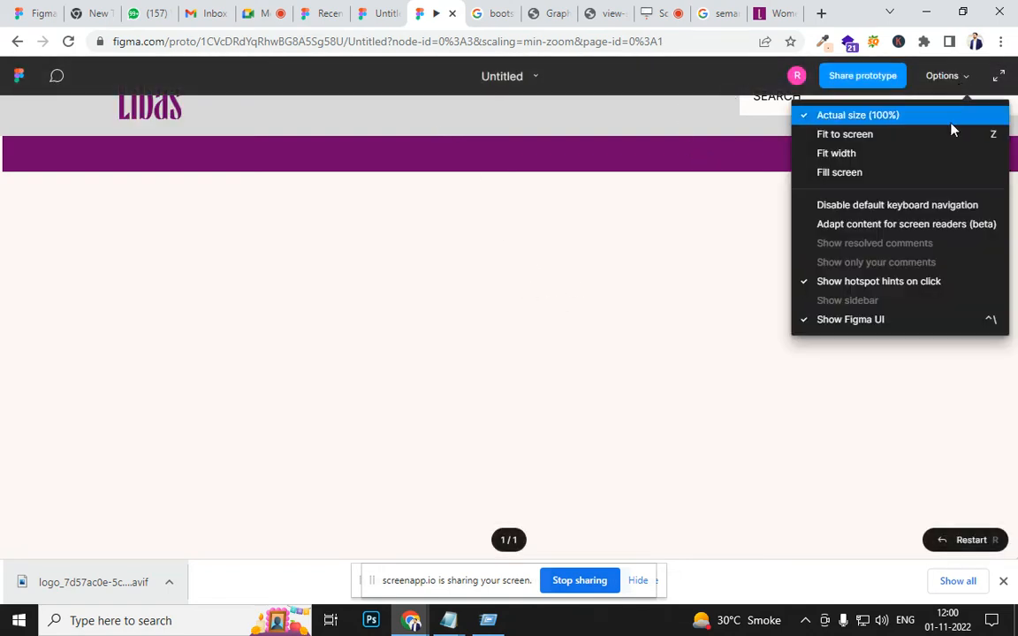
{"action": "left_click", "coordinate": [900, 155]}
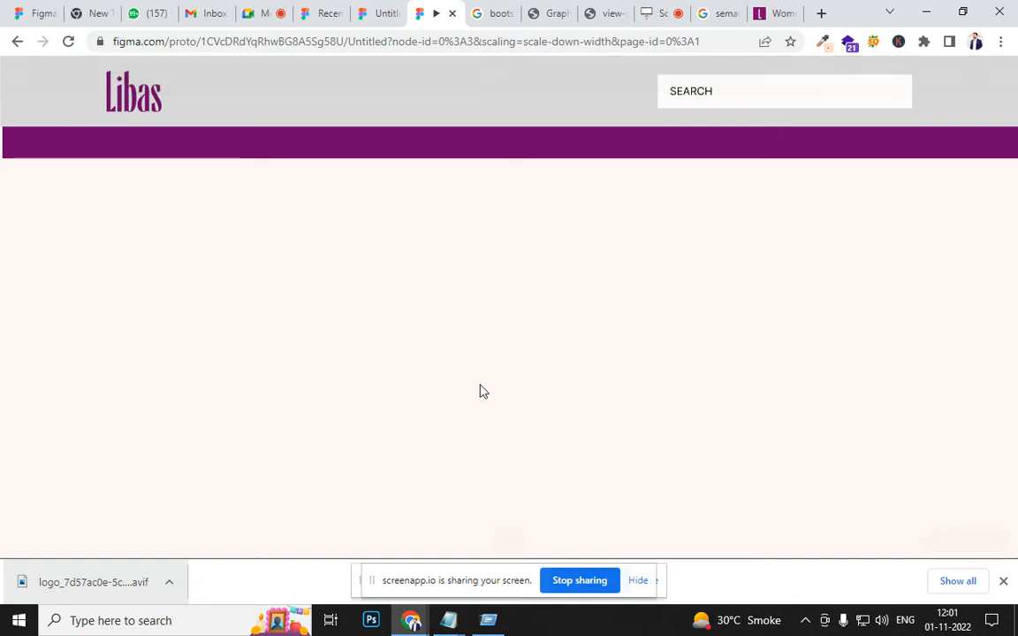
{"action": "left_click", "coordinate": [376, 15]}
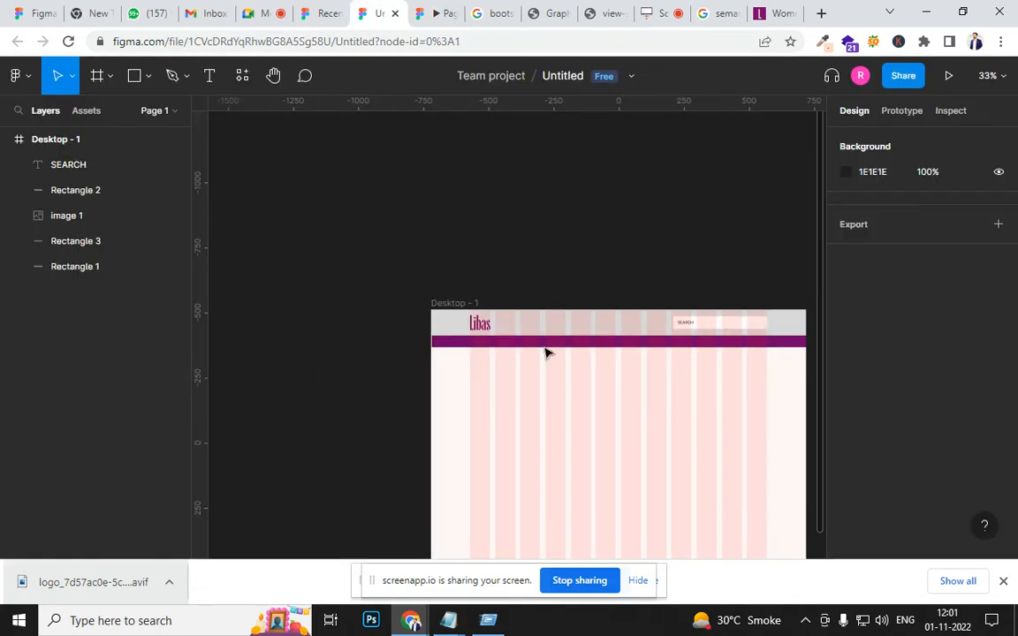
Step: Resize the search bar rectangle from its left edge, first to 283 wide and finally to 367 wide at X 923
{"action": "left_click_drag", "start_coordinate": [499, 321], "coordinate": [496, 318]}
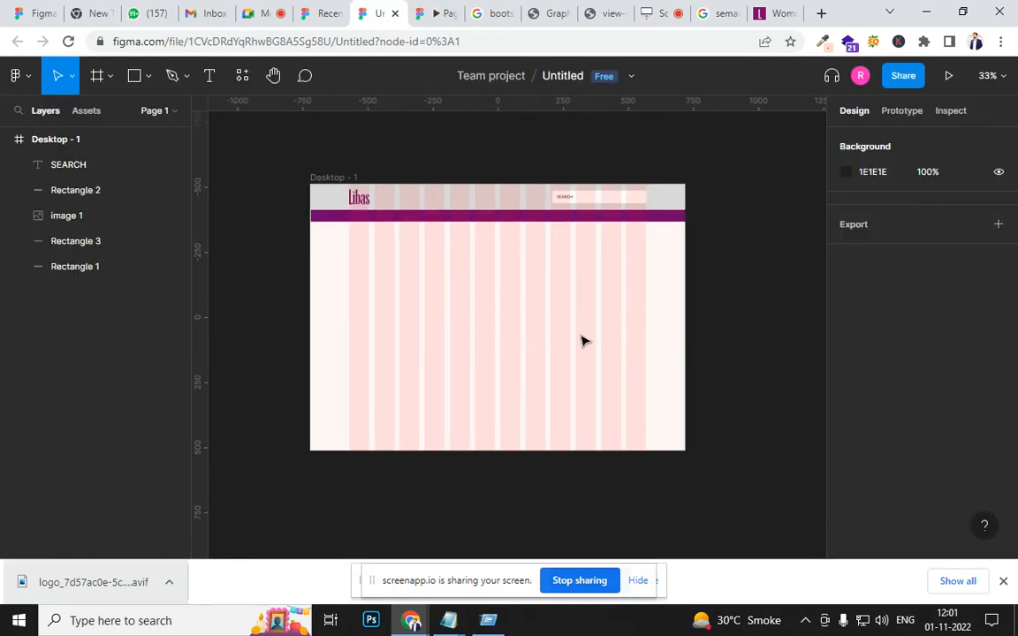
{"action": "scroll", "coordinate": [592, 199], "scroll_direction": "up", "scroll_amount": 10, "text": "ctrl"}
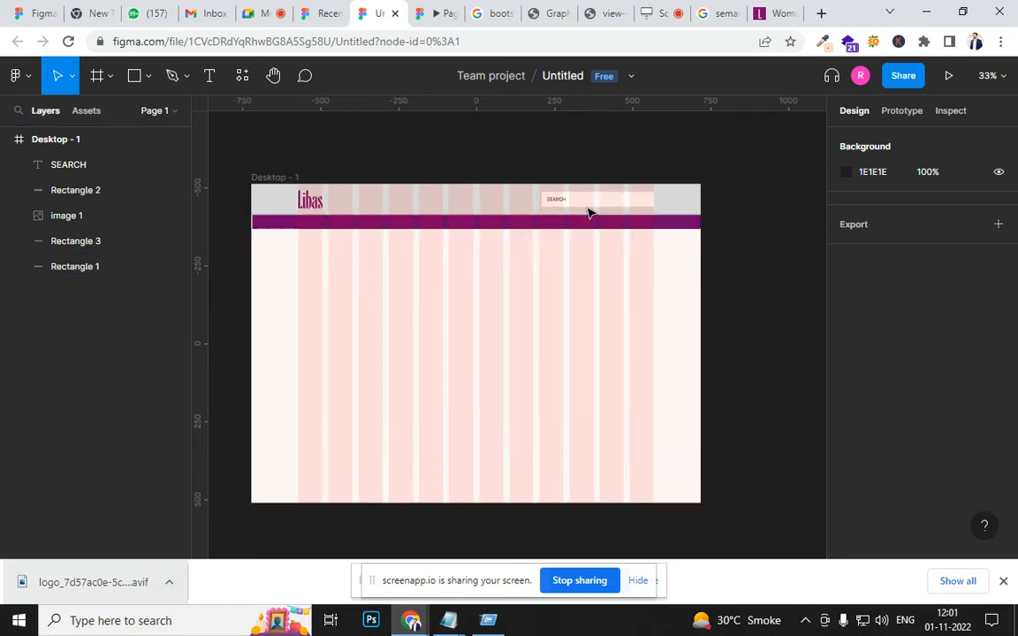
{"action": "left_click", "coordinate": [517, 178]}
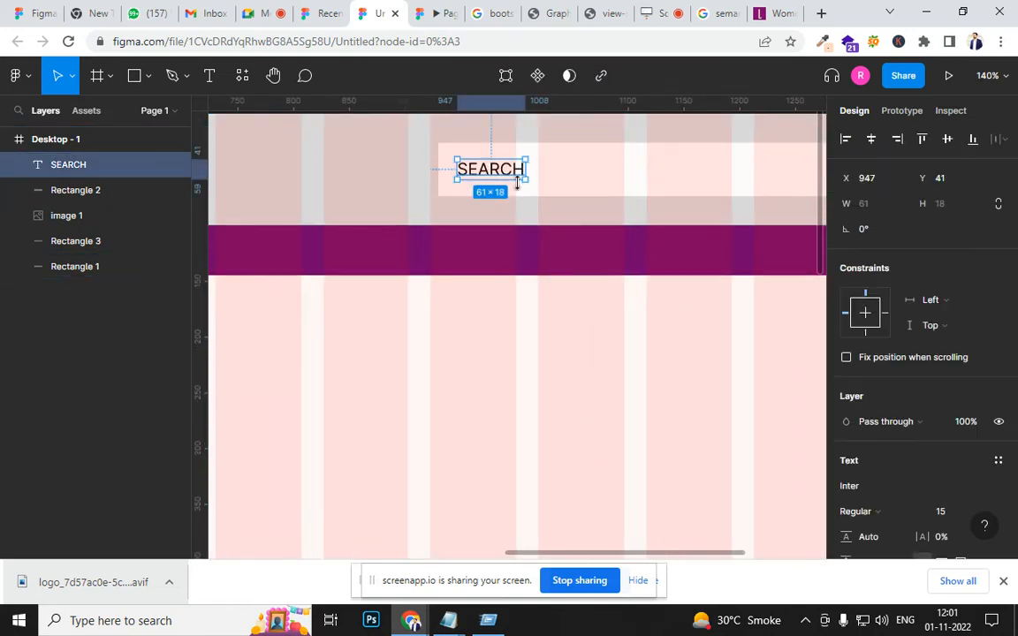
{"action": "left_click", "coordinate": [439, 169]}
{"action": "left_click_drag", "start_coordinate": [438, 168], "coordinate": [523, 159]}
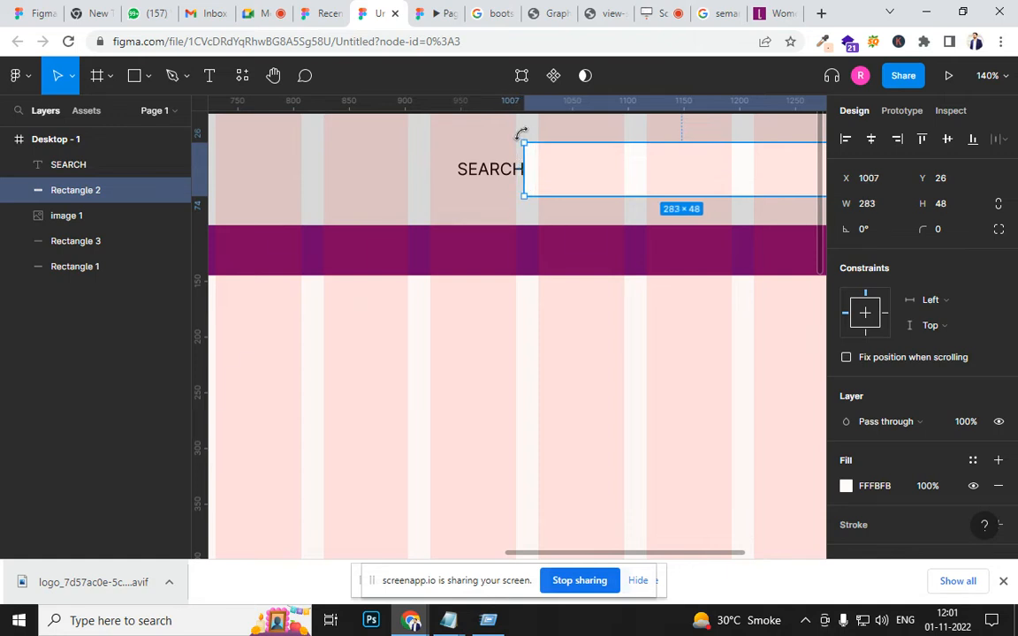
{"action": "left_click_drag", "start_coordinate": [524, 169], "coordinate": [432, 166]}
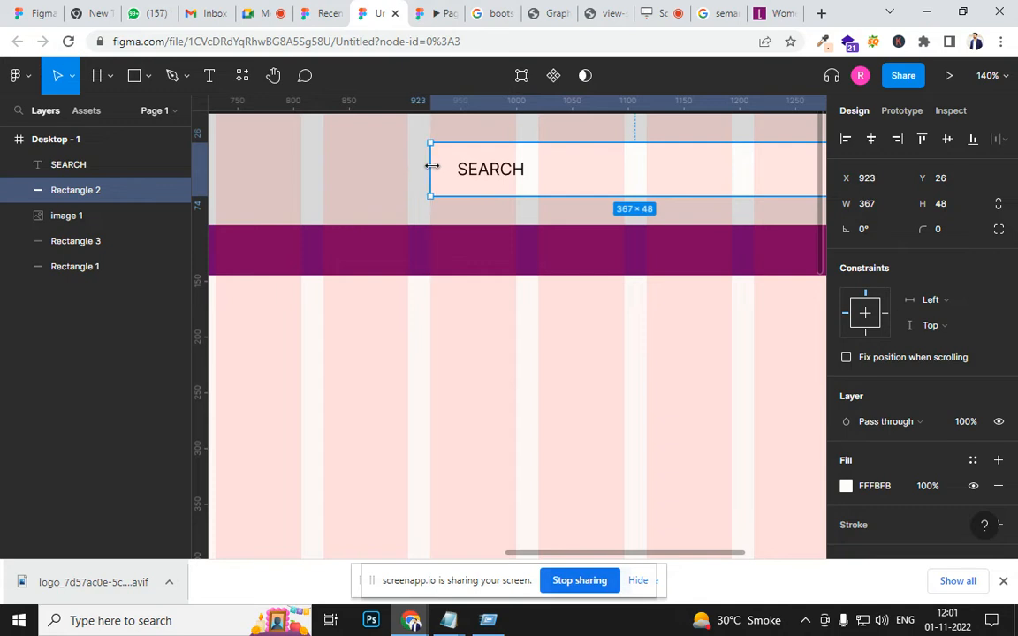
{"action": "scroll", "coordinate": [485, 257], "scroll_direction": "down", "scroll_amount": 5}
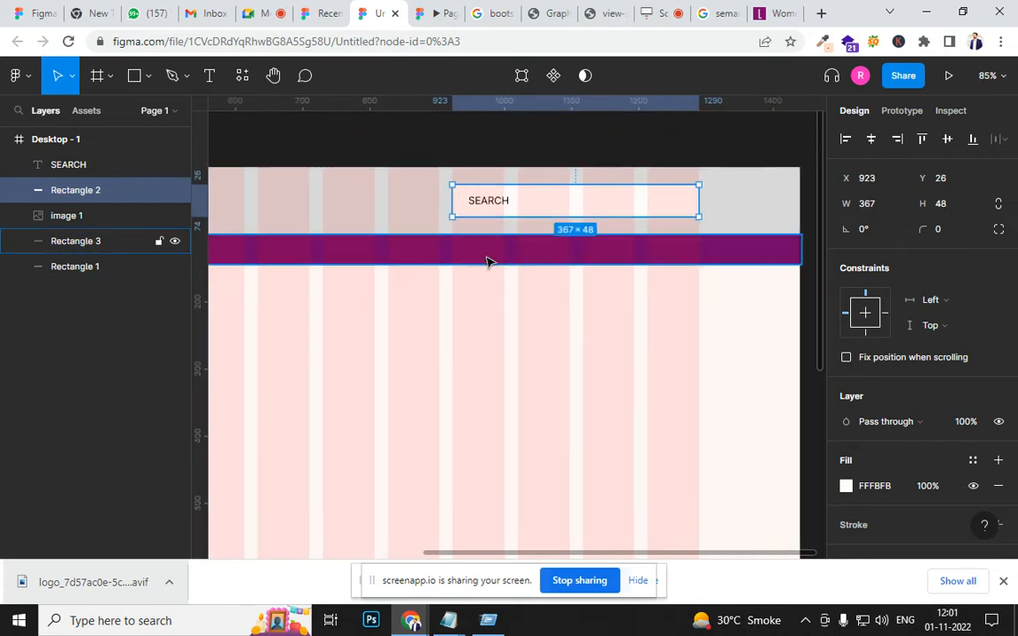
{"action": "left_click_drag", "start_coordinate": [423, 322], "coordinate": [627, 345]}
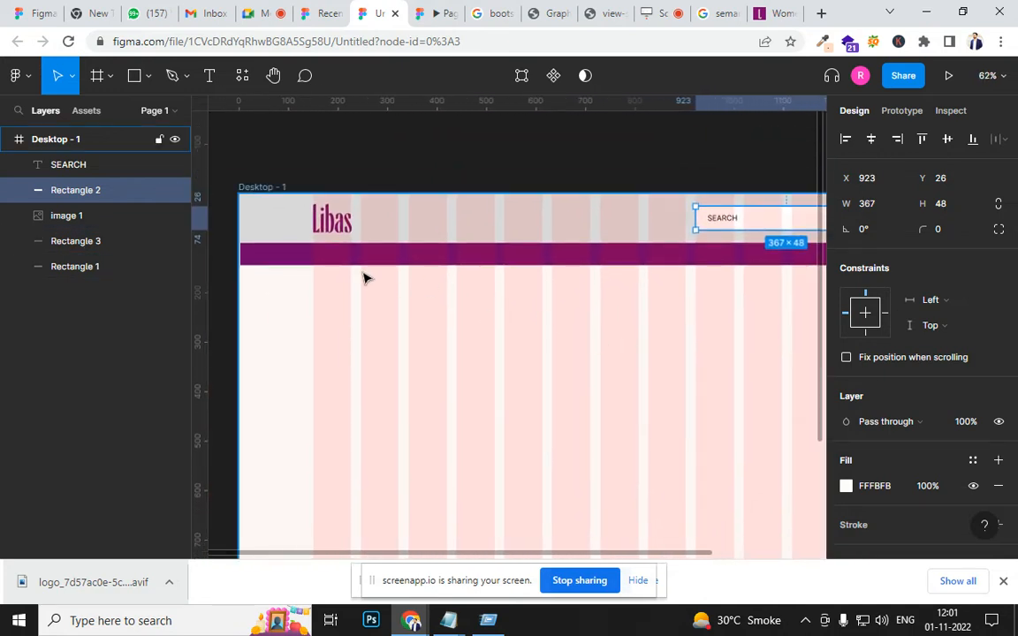
Step: Duplicate the SEARCH text onto the purple strip and place the copy at X 152, Y 113, near the logo's left edge
{"action": "scroll", "coordinate": [359, 268], "scroll_direction": "up", "scroll_amount": 5}
{"action": "left_click_drag", "start_coordinate": [275, 347], "coordinate": [357, 400]}
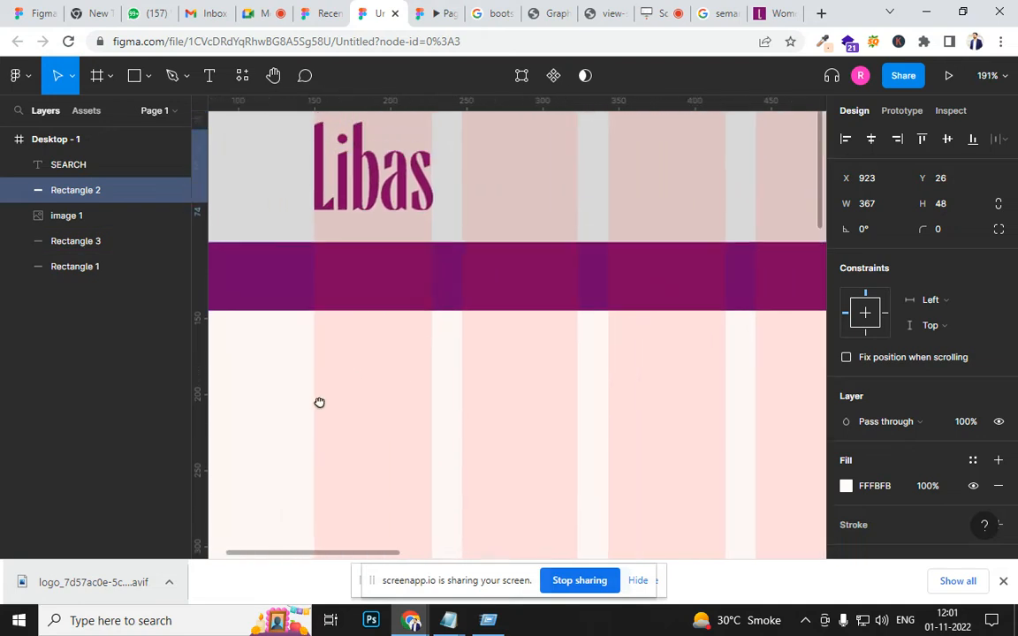
{"action": "scroll", "coordinate": [495, 395], "scroll_direction": "down", "scroll_amount": 3}
{"action": "scroll", "coordinate": [495, 395], "scroll_direction": "down", "scroll_amount": 4}
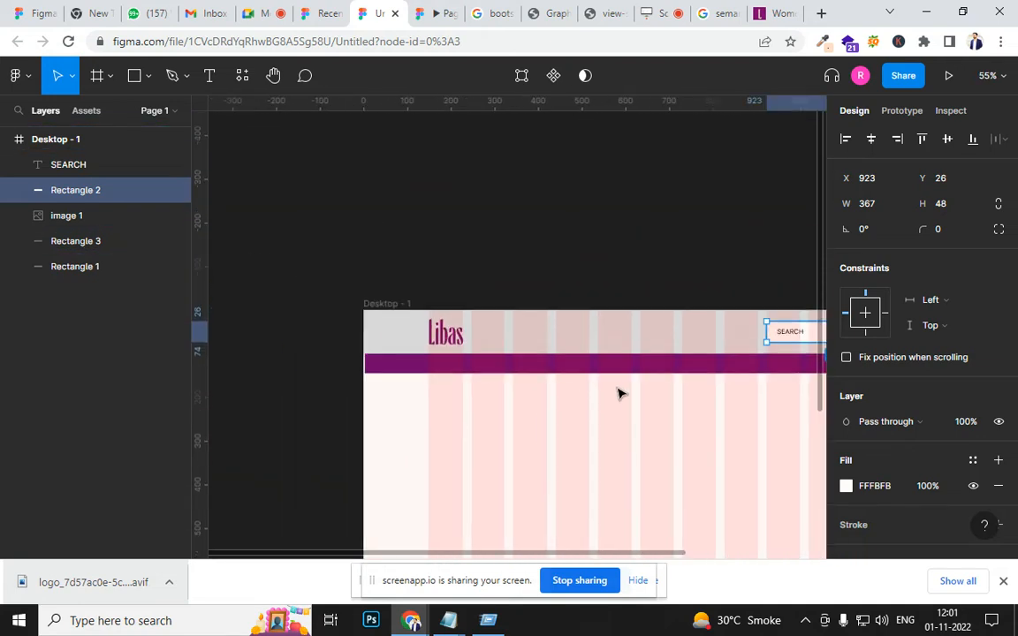
{"action": "left_click_drag", "start_coordinate": [607, 391], "coordinate": [611, 359]}
{"action": "left_click", "coordinate": [751, 279]}
{"action": "left_click_drag", "start_coordinate": [750, 279], "coordinate": [426, 321]}
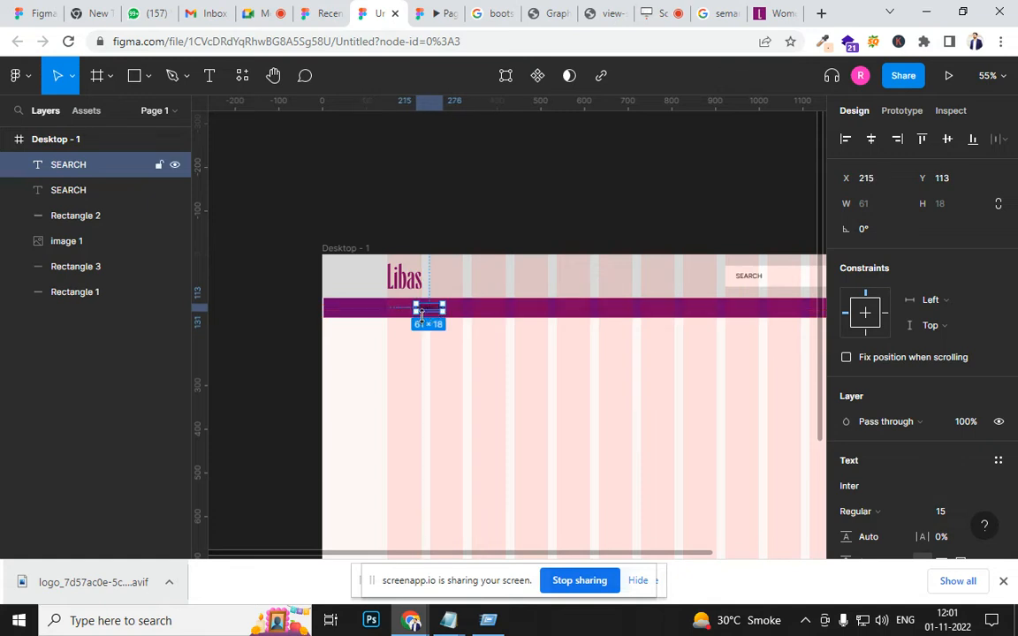
{"action": "scroll", "coordinate": [426, 322], "scroll_direction": "up", "scroll_amount": 10}
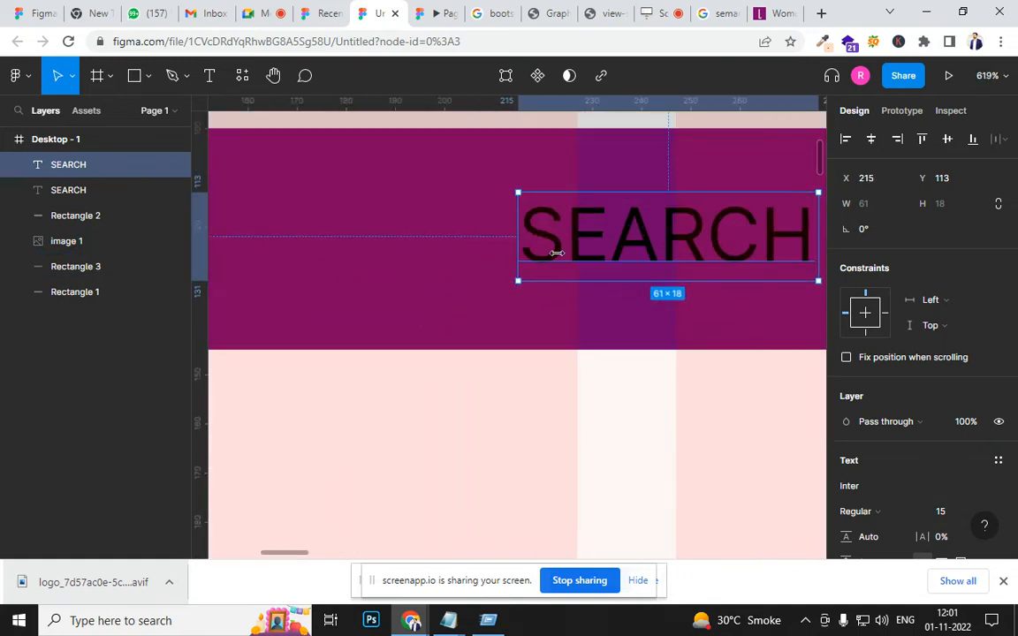
{"action": "left_click_drag", "start_coordinate": [564, 257], "coordinate": [246, 270]}
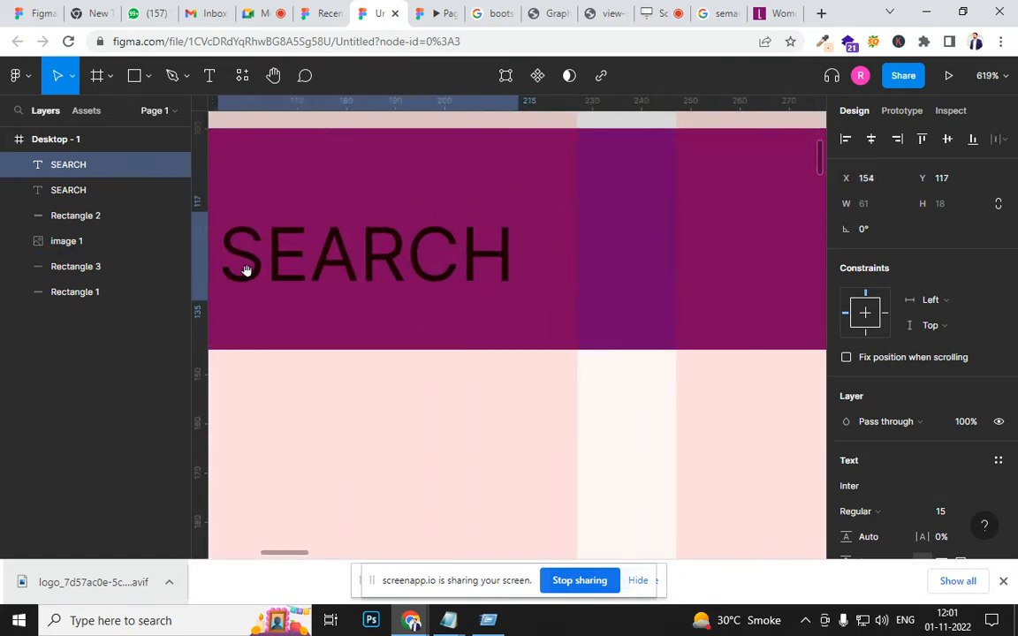
{"action": "left_click_drag", "start_coordinate": [355, 319], "coordinate": [570, 374]}
{"action": "left_click_drag", "start_coordinate": [520, 316], "coordinate": [511, 289]}
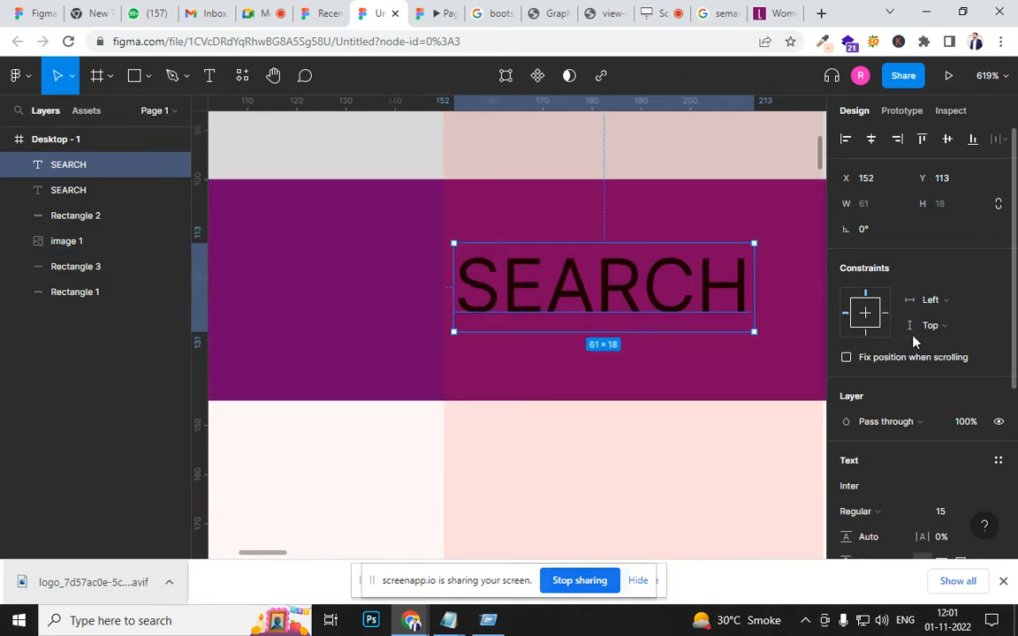
Step: Set the fill of the text copy on the purple strip to white FFFFFF
{"action": "scroll", "coordinate": [925, 435], "scroll_direction": "down", "scroll_amount": 3}
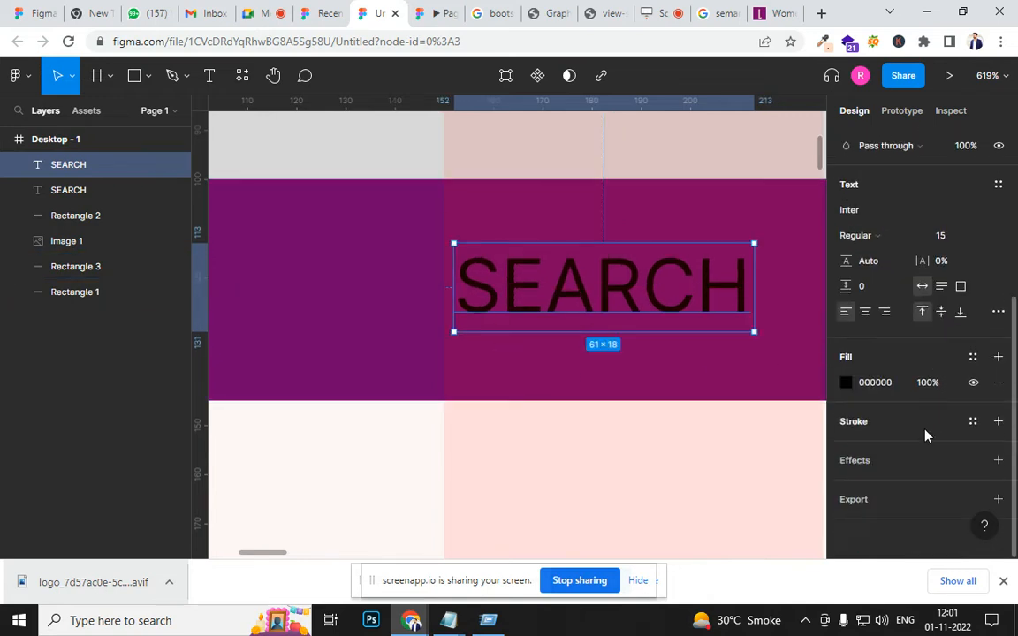
{"action": "left_click", "coordinate": [847, 382]}
{"action": "left_click_drag", "start_coordinate": [697, 272], "coordinate": [634, 161]}
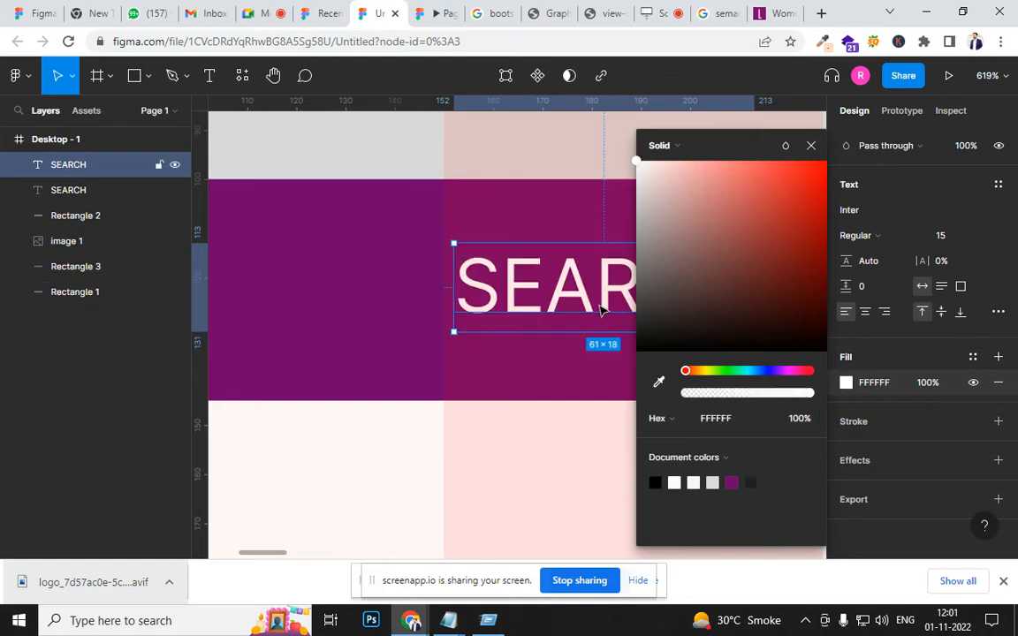
{"action": "left_click", "coordinate": [868, 387]}
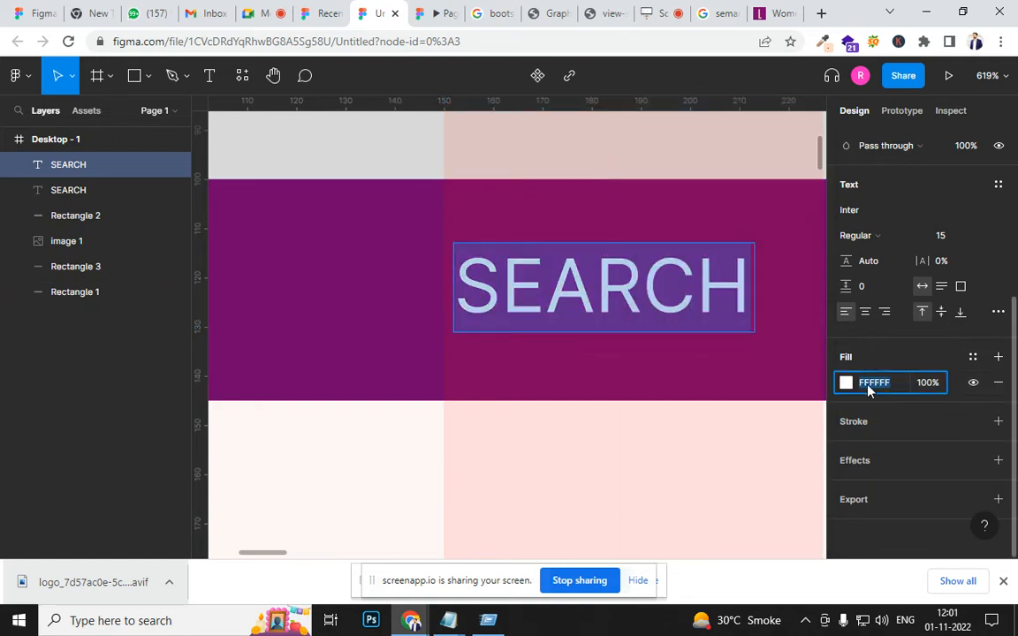
{"action": "left_click", "coordinate": [846, 383]}
{"action": "left_click", "coordinate": [846, 382]}
{"action": "left_click", "coordinate": [847, 382]}
{"action": "left_click", "coordinate": [873, 383]}
Step: Replace the wording of the white text on the purple strip with HOME
{"action": "left_click", "coordinate": [639, 291]}
{"action": "double_click", "coordinate": [629, 290]}
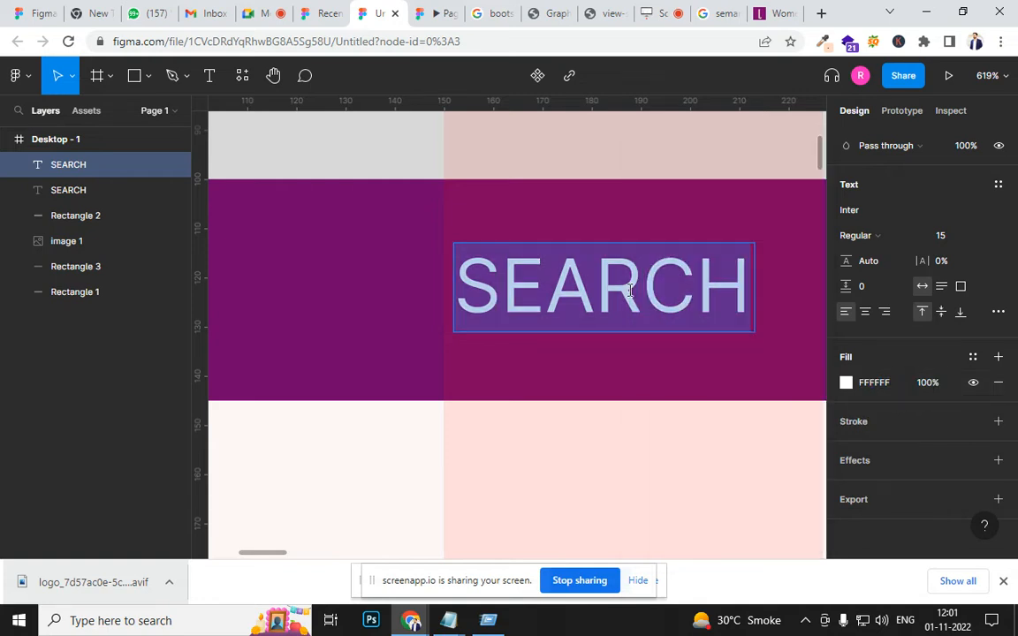
{"action": "type", "text": "HOME"}
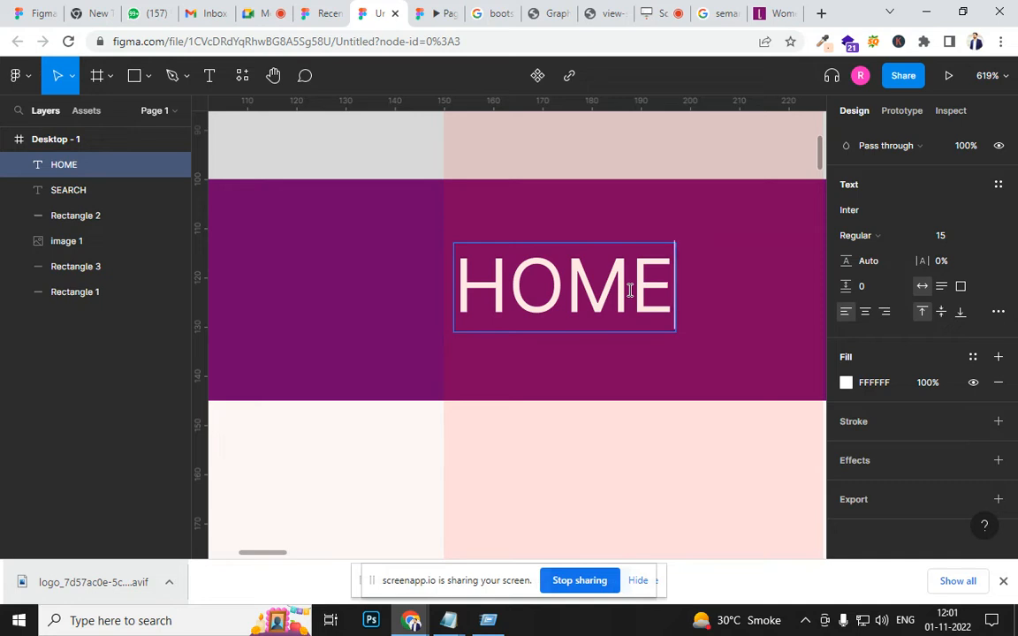
Step: Add spacing after HOME and paste copies of it in the same text line until the menu has seven HOME entries
{"action": "scroll", "coordinate": [622, 292], "scroll_direction": "down", "scroll_amount": 5}
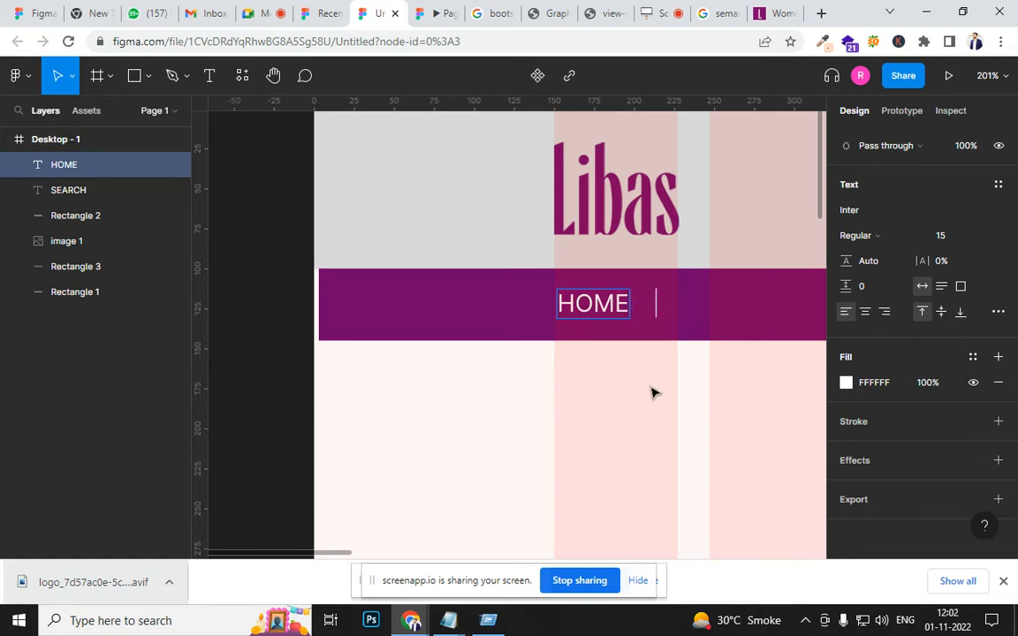
{"action": "key", "text": "Return"}
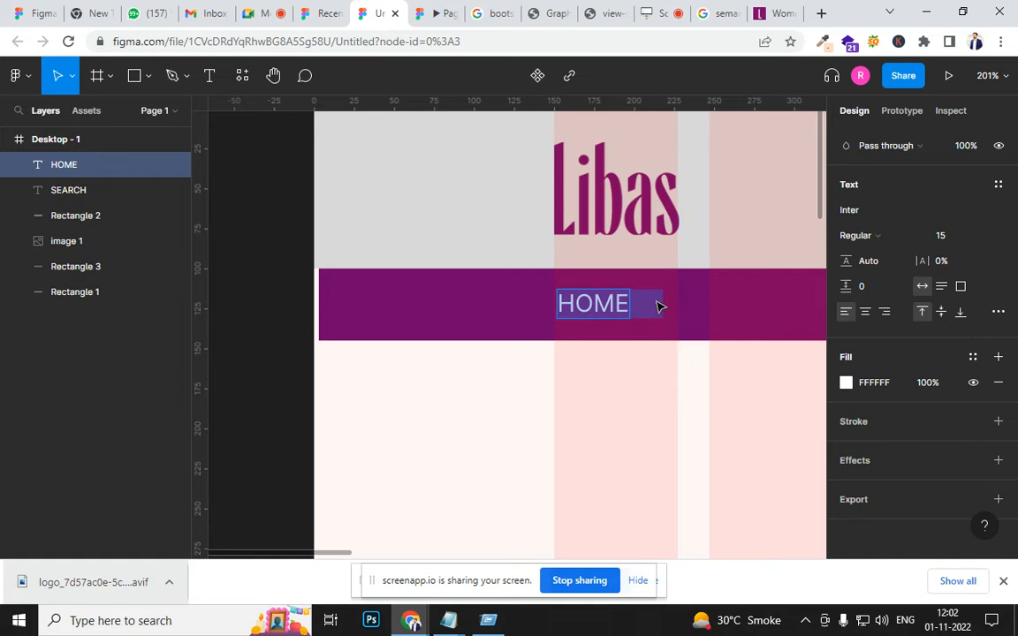
{"action": "key", "text": "Escape"}
{"action": "key", "text": "Return"}
{"action": "key", "text": "ctrl+c"}
{"action": "left_click", "coordinate": [614, 305]}
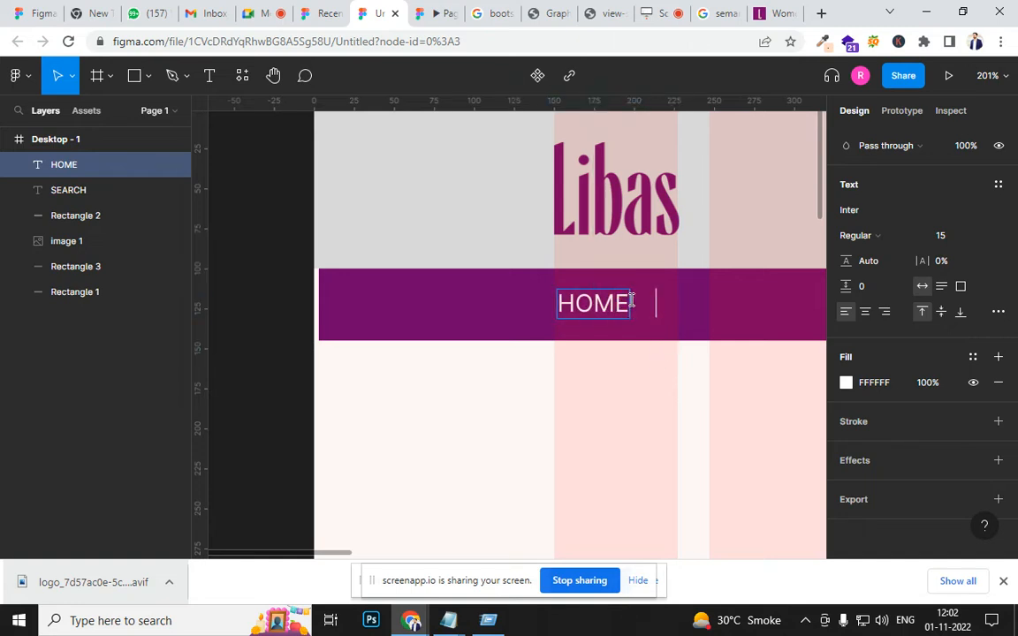
{"action": "key", "text": "ctrl+v"}
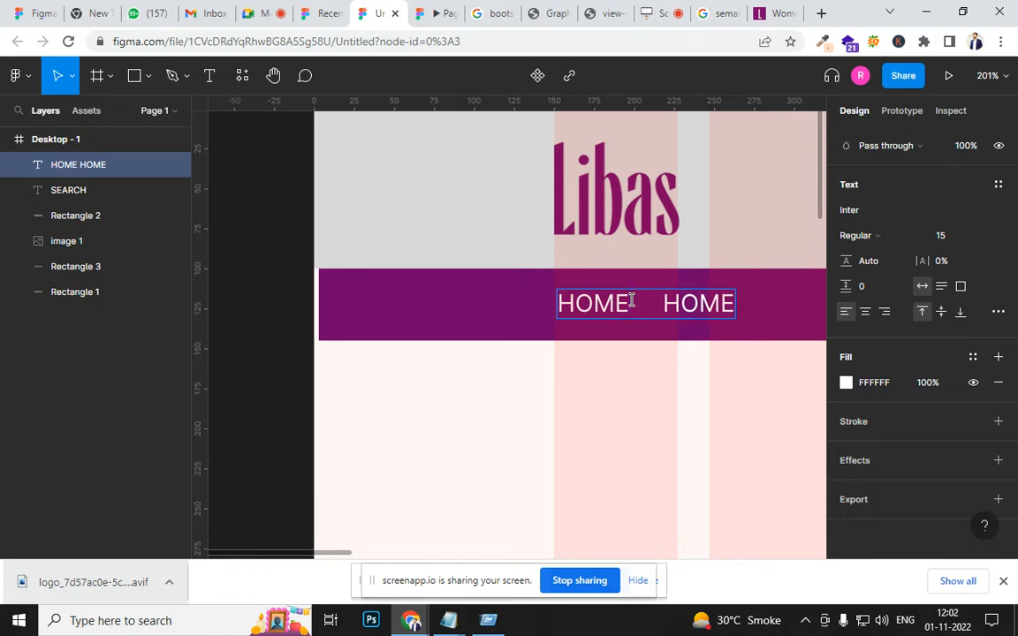
{"action": "key", "text": "ctrl+v"}
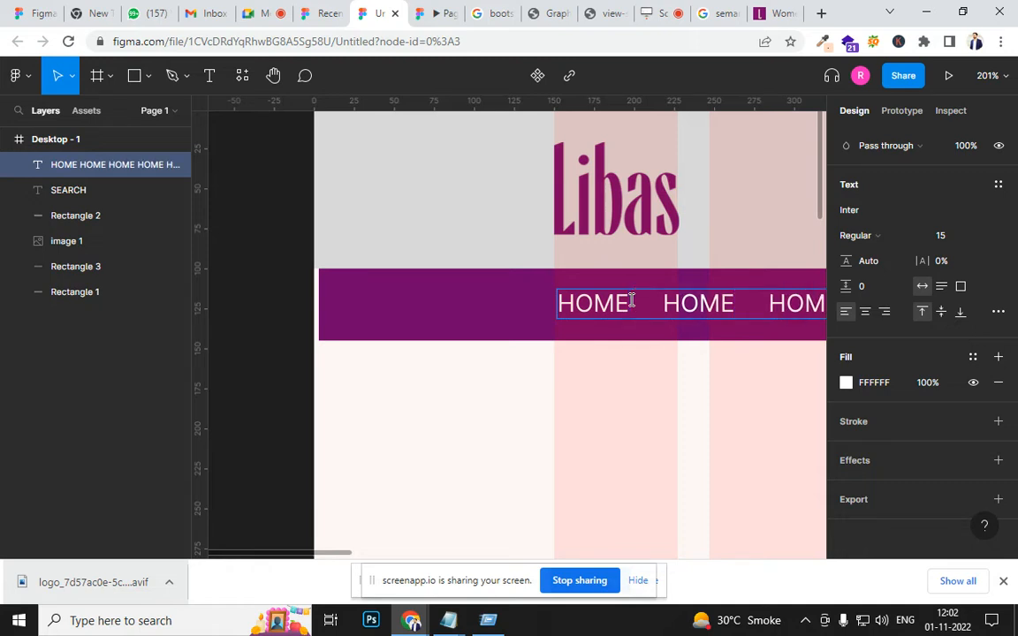
{"action": "scroll", "coordinate": [630, 304], "scroll_direction": "down", "scroll_amount": 10}
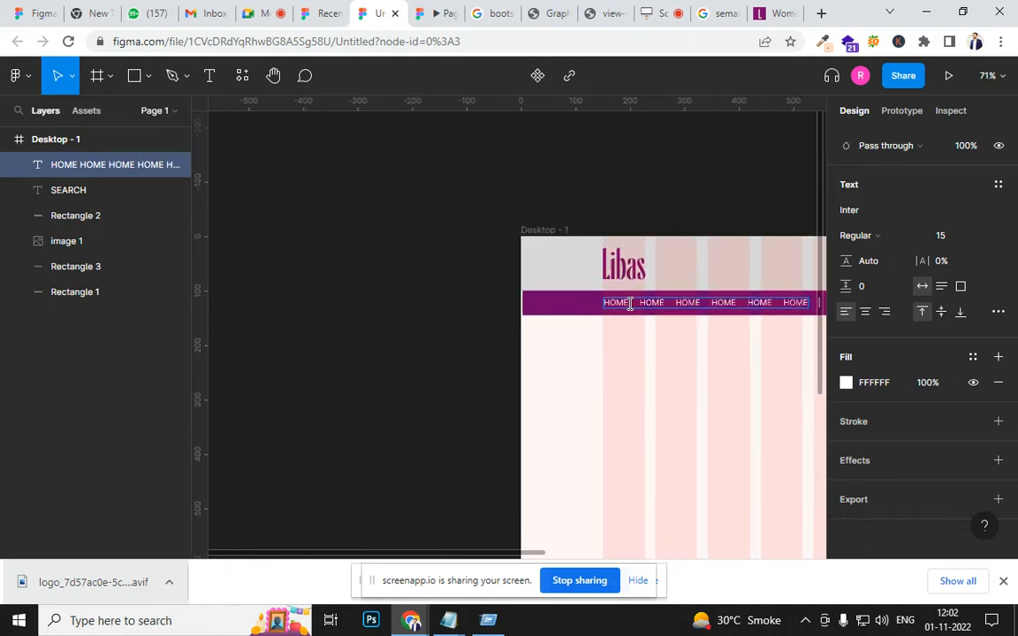
{"action": "scroll", "coordinate": [632, 306], "scroll_direction": "down", "scroll_amount": 2}
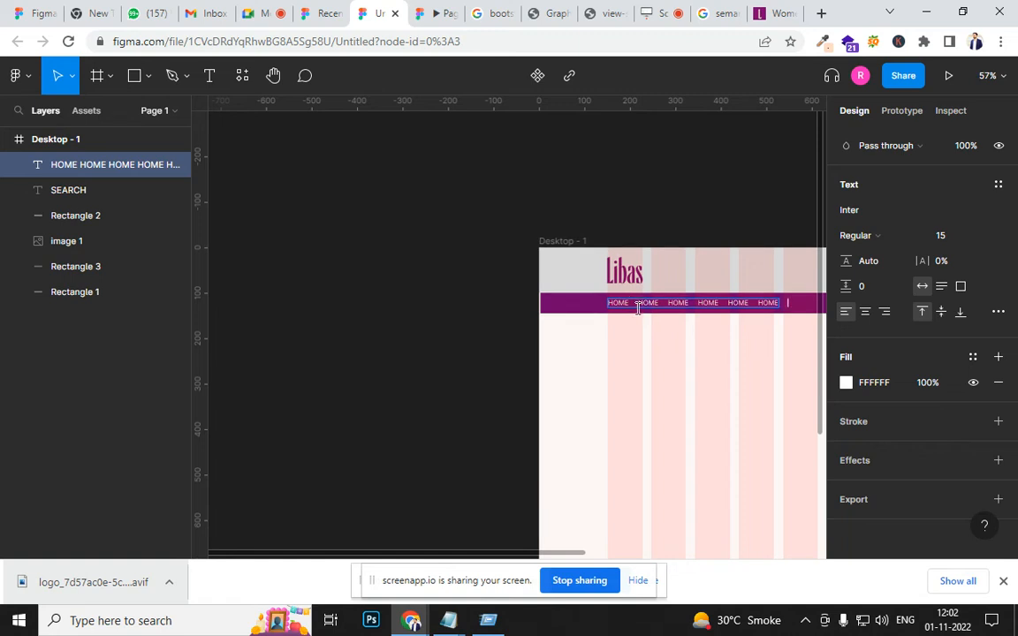
{"action": "key", "text": "ctrl+v"}
{"action": "key", "text": "Escape"}
Step: Replace the second HOME entry in the menu text with ABOUT US
{"action": "scroll", "coordinate": [680, 288], "scroll_direction": "up", "scroll_amount": 5}
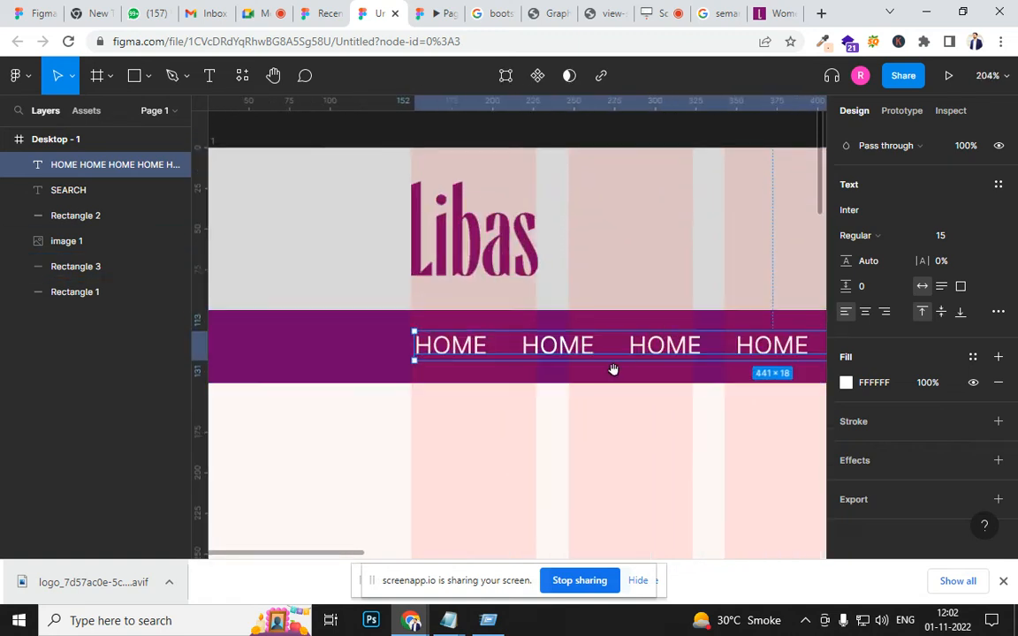
{"action": "scroll", "coordinate": [566, 348], "scroll_direction": "right", "scroll_amount": 2}
{"action": "scroll", "coordinate": [565, 348], "scroll_direction": "down", "scroll_amount": 1}
{"action": "double_click", "coordinate": [477, 322]}
{"action": "left_click", "coordinate": [469, 322]}
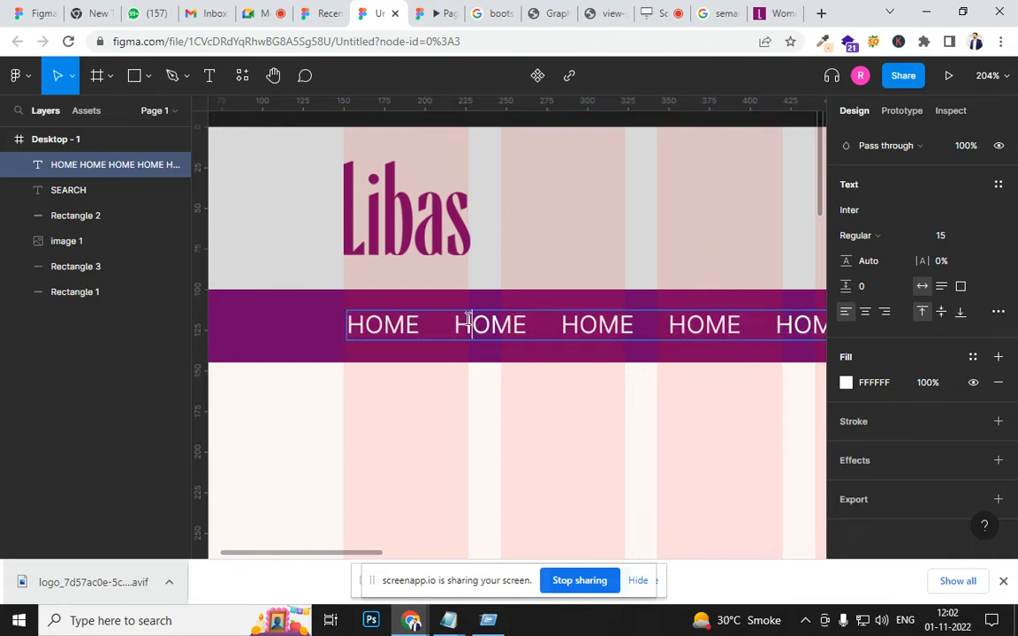
{"action": "left_click_drag", "start_coordinate": [458, 323], "coordinate": [510, 323]}
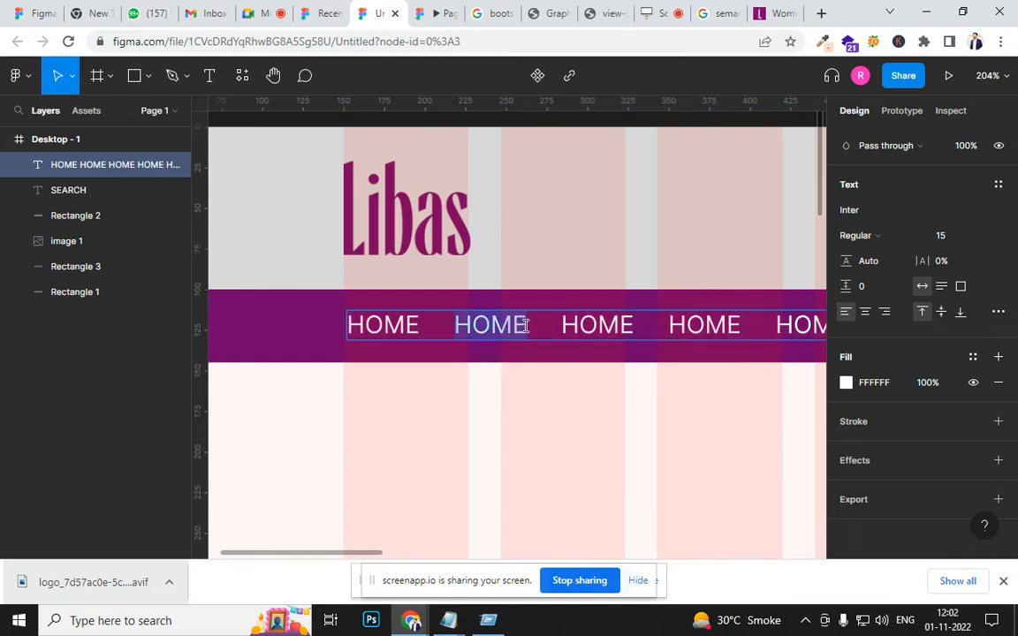
{"action": "type", "text": "ABOUT"}
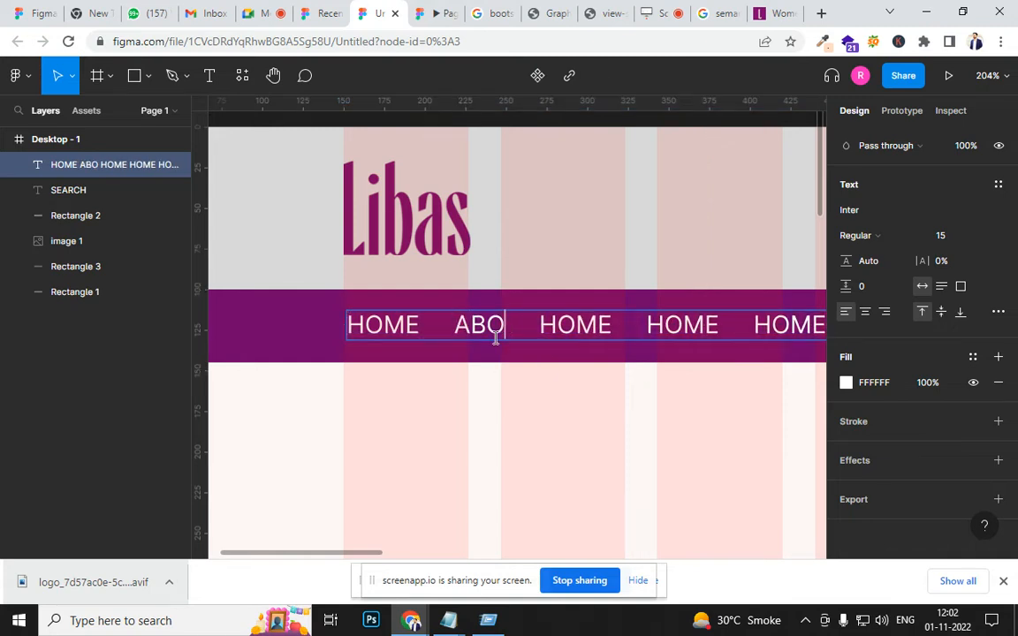
{"action": "type", "text": " US"}
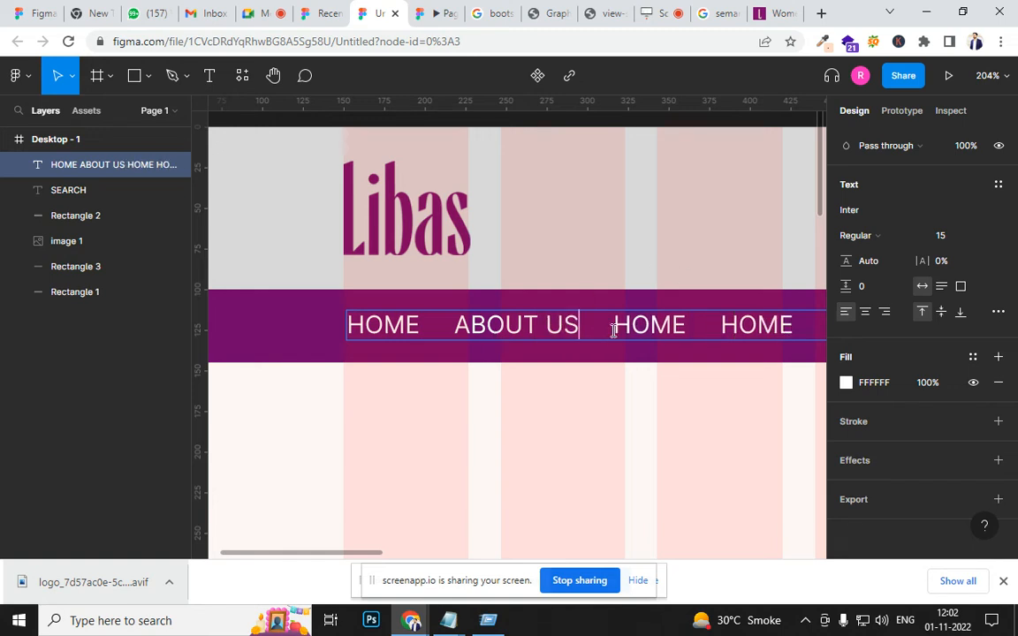
Step: Replace the third menu entry with SERVICES
{"action": "left_click_drag", "start_coordinate": [617, 325], "coordinate": [679, 325]}
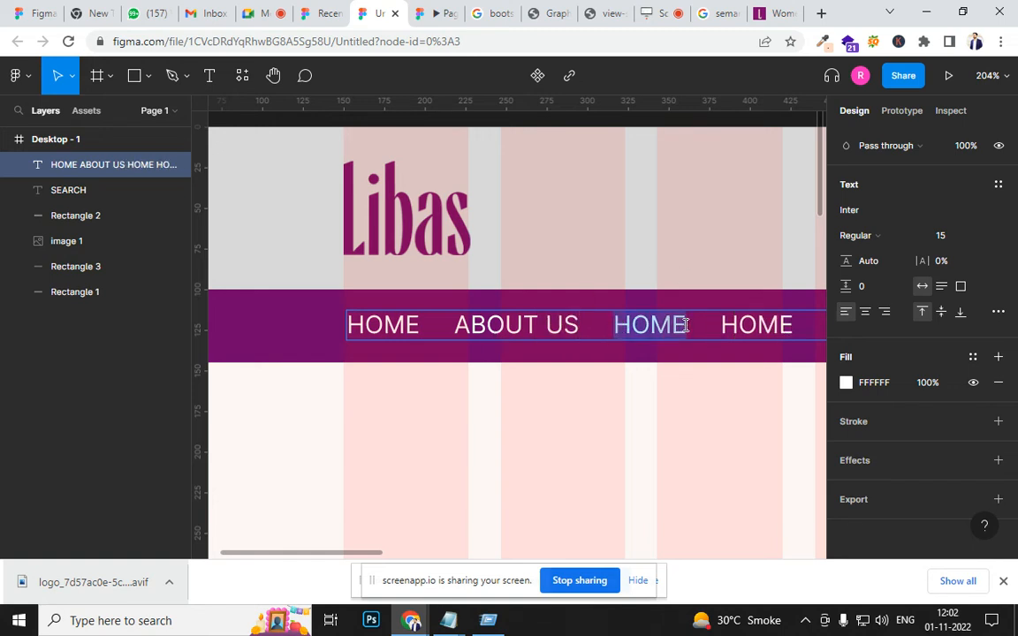
{"action": "type", "text": "SERVOC"}
{"action": "key", "text": "BackSpace"}
{"action": "key", "text": "BackSpace"}
{"action": "type", "text": "ICES"}
Step: Change the fourth menu entry to GALLERY and the fifth to CAREER
{"action": "left_click_drag", "start_coordinate": [767, 326], "coordinate": [668, 325]}
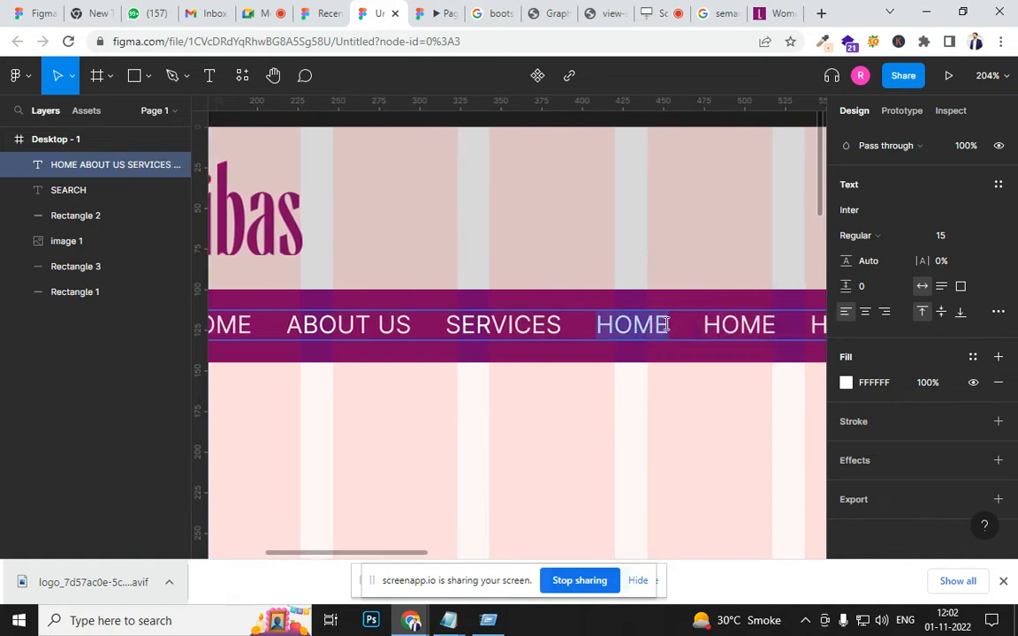
{"action": "type", "text": "GAK"}
{"action": "key", "text": "BackSpace"}
{"action": "type", "text": "LLERY"}
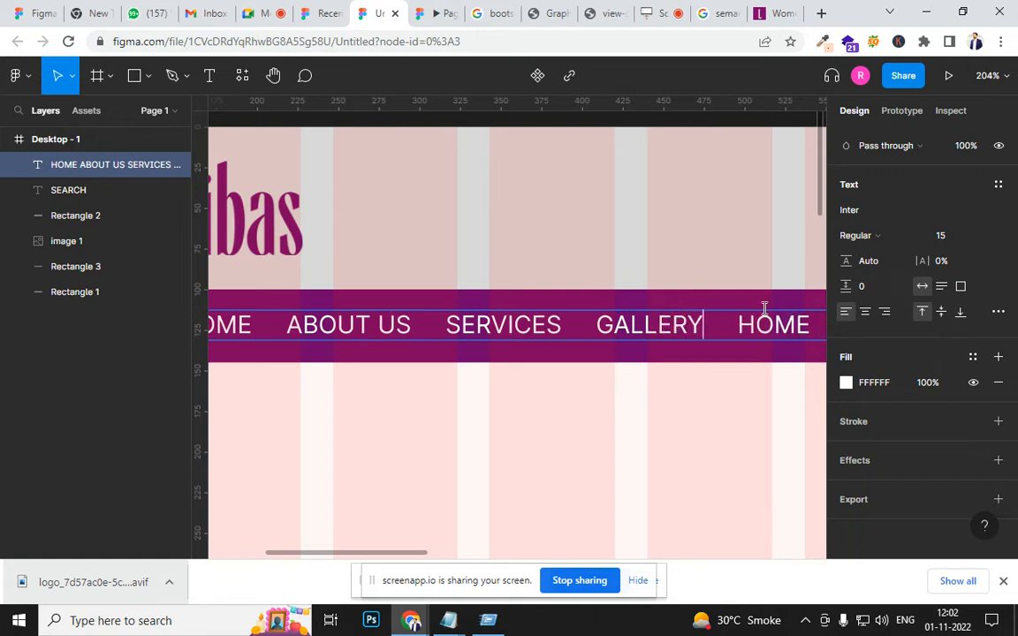
{"action": "left_click_drag", "start_coordinate": [742, 324], "coordinate": [799, 324]}
{"action": "type", "text": "CAREER"}
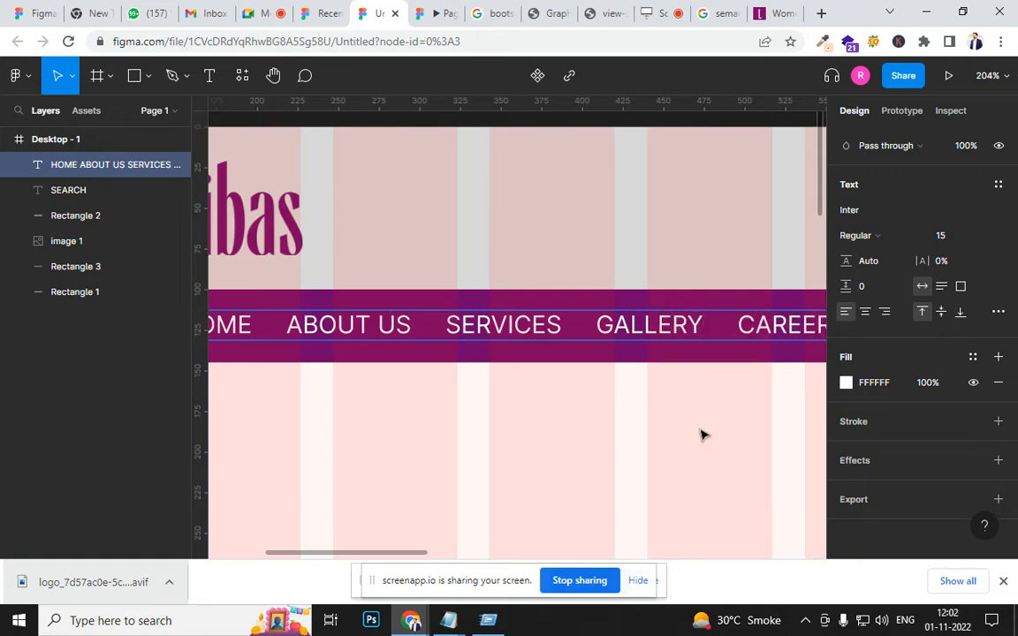
Step: Replace the remaining HOME entries at the end of the menu text with CONTACT US and finish editing the text
{"action": "left_click_drag", "start_coordinate": [421, 556], "coordinate": [513, 554]}
{"action": "left_click_drag", "start_coordinate": [535, 324], "coordinate": [739, 337]}
{"action": "type", "text": "C"}
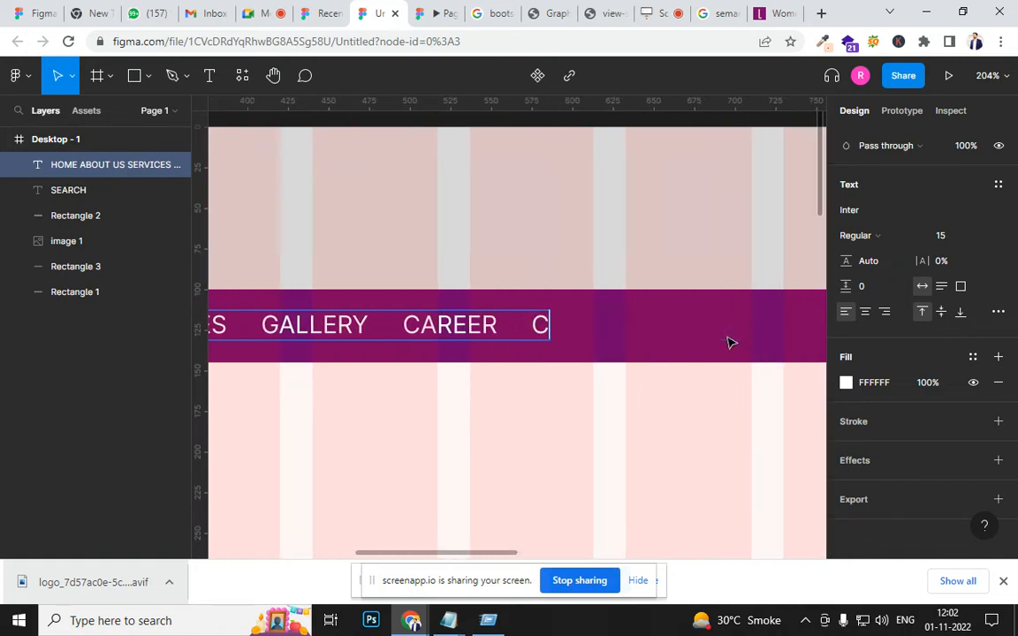
{"action": "type", "text": "ONTACT US"}
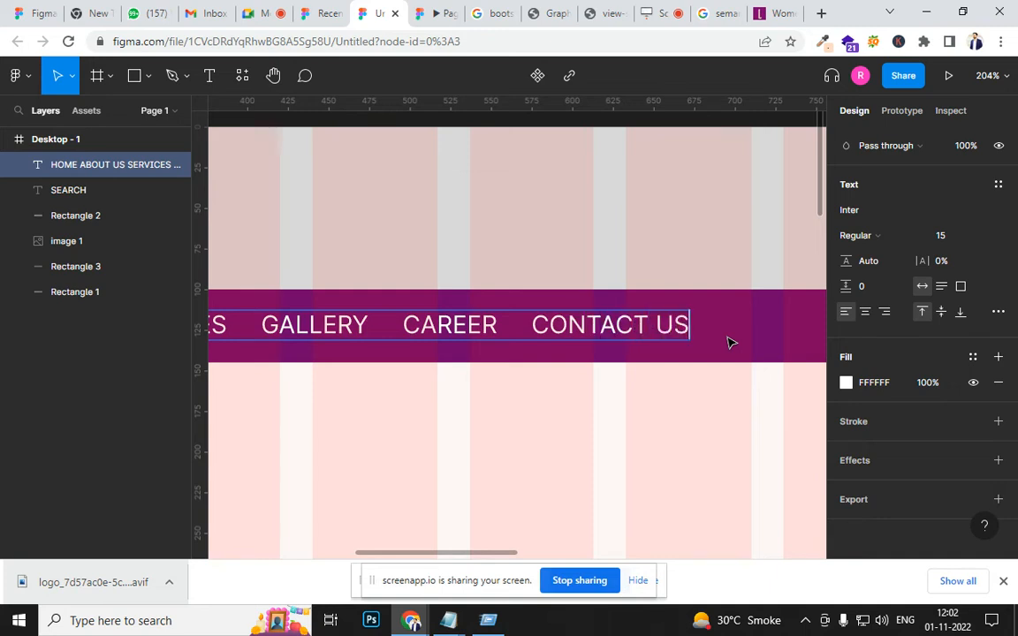
{"action": "key", "text": "Escape"}
Step: Look at the header and navigation menu in the prototype preview, return to the design file and deselect the menu text
{"action": "scroll", "coordinate": [705, 272], "scroll_direction": "down", "scroll_amount": 5}
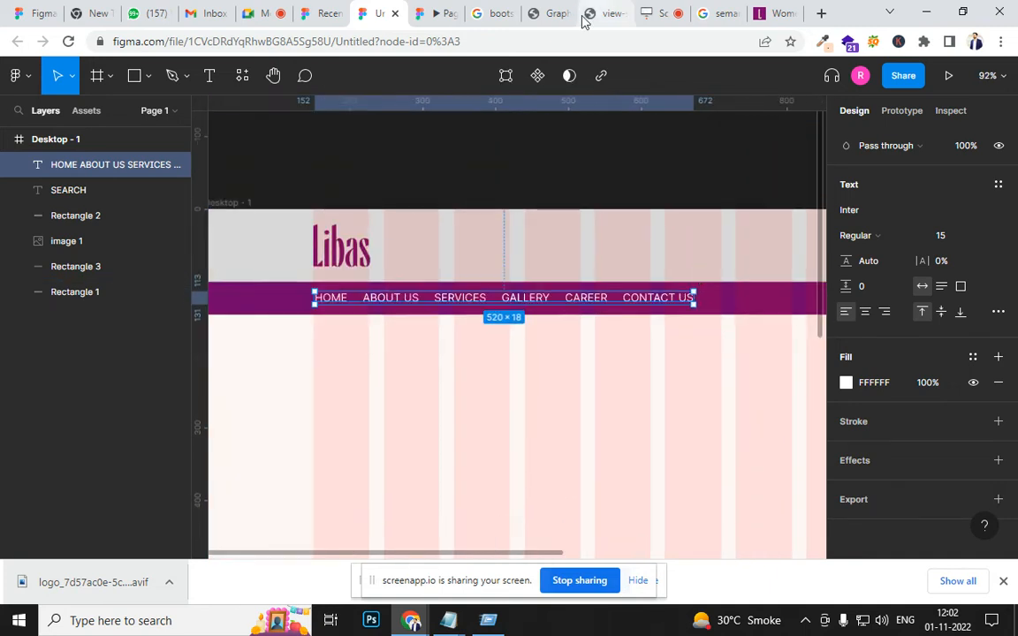
{"action": "left_click", "coordinate": [442, 11]}
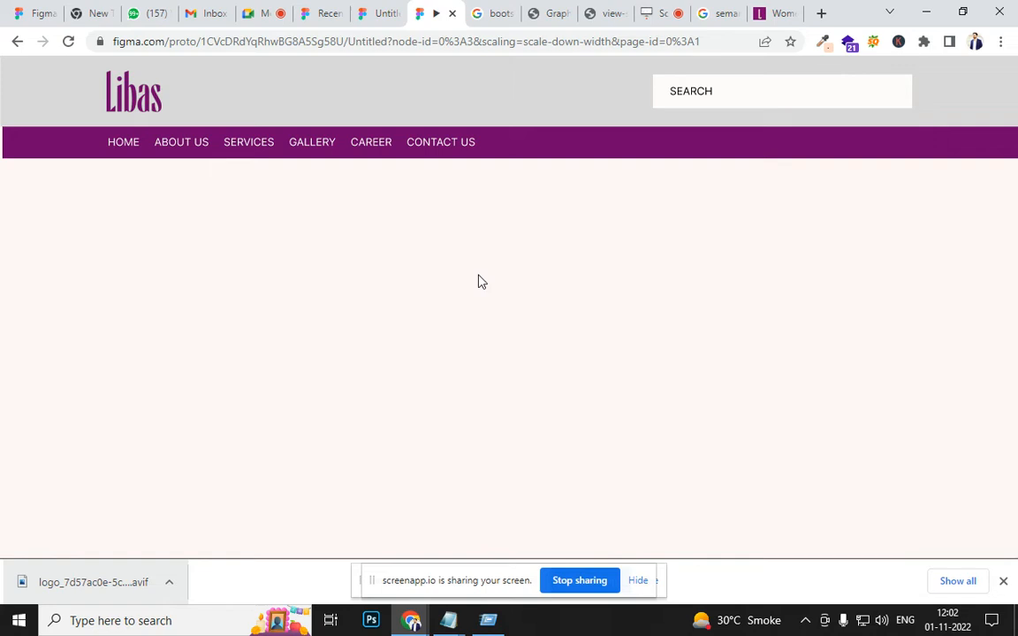
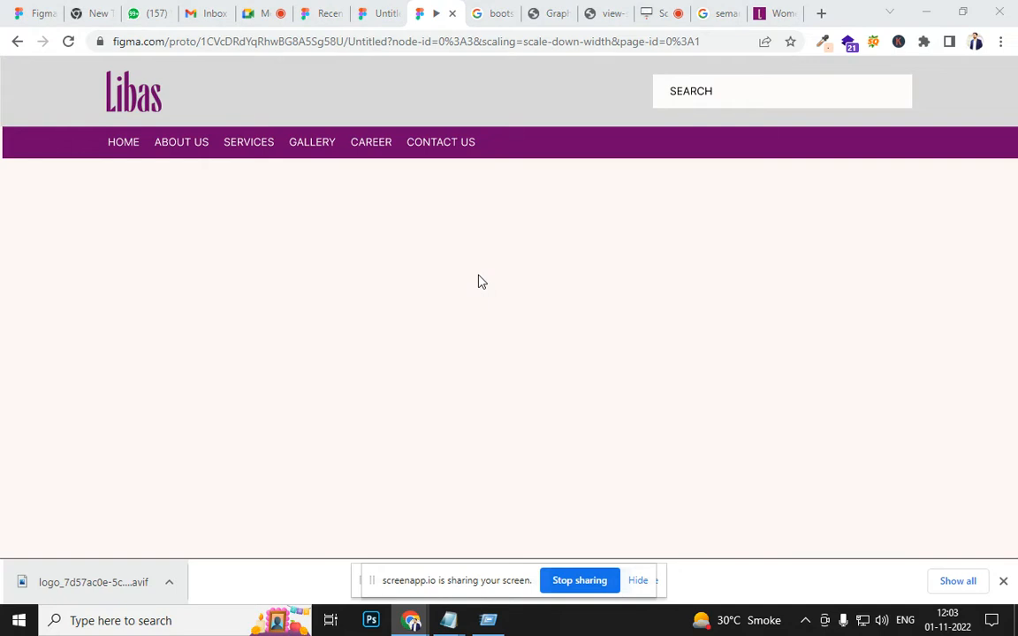
{"action": "key", "text": "alt+Tab"}
{"action": "key", "text": "alt+Tab"}
{"action": "key", "text": "alt+Tab"}
{"action": "key", "text": "alt+Tab"}
{"action": "key", "text": "alt+Tab"}
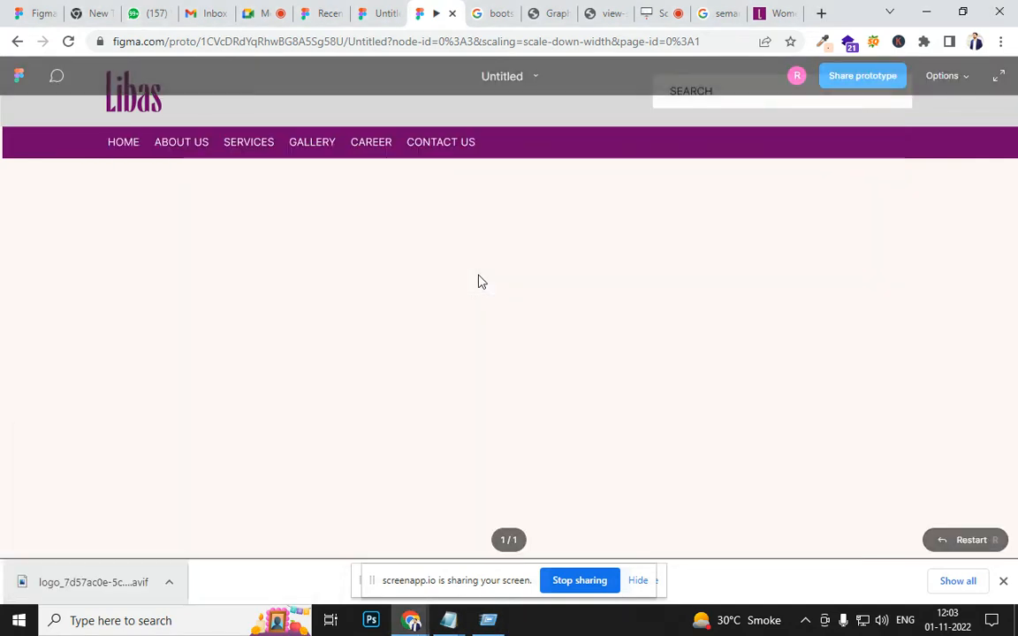
{"action": "left_click", "coordinate": [361, 15]}
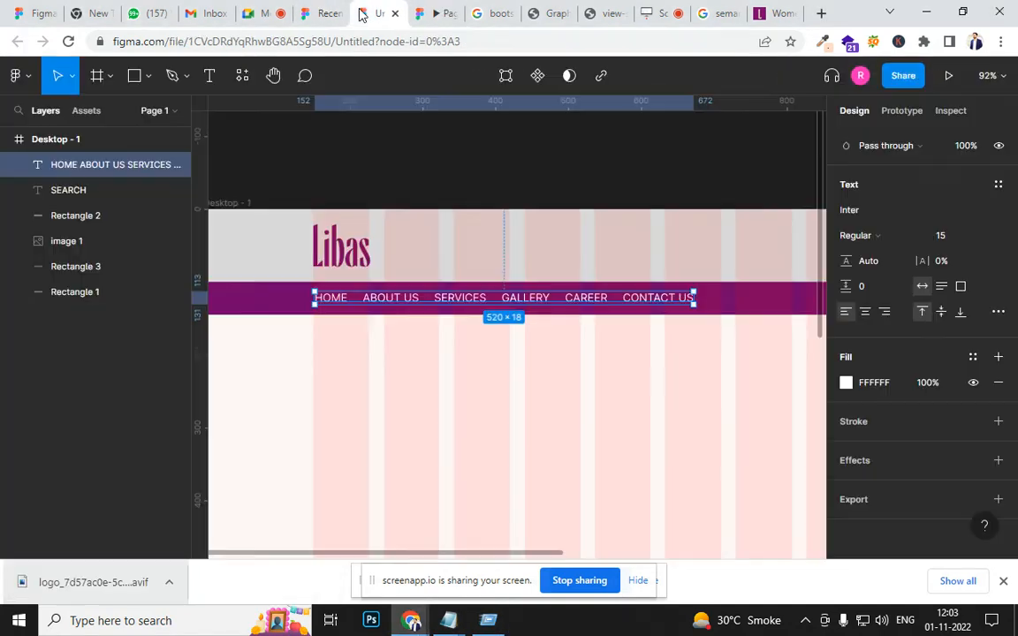
{"action": "left_click", "coordinate": [515, 366]}
{"action": "key", "text": "space"}
{"action": "left_click_drag", "start_coordinate": [364, 405], "coordinate": [522, 386]}
{"action": "scroll", "coordinate": [478, 276], "scroll_direction": "up", "scroll_amount": 1}
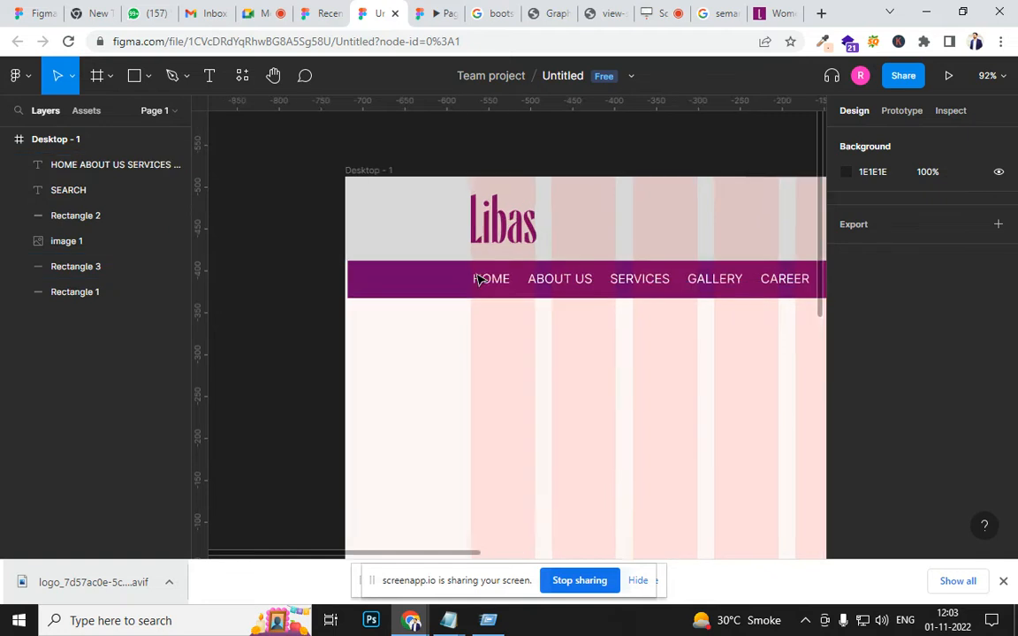
Step: Move the menu text to X 149 so HOME lines up with the start of the first grid column
{"action": "scroll", "coordinate": [478, 278], "scroll_direction": "up", "scroll_amount": 5}
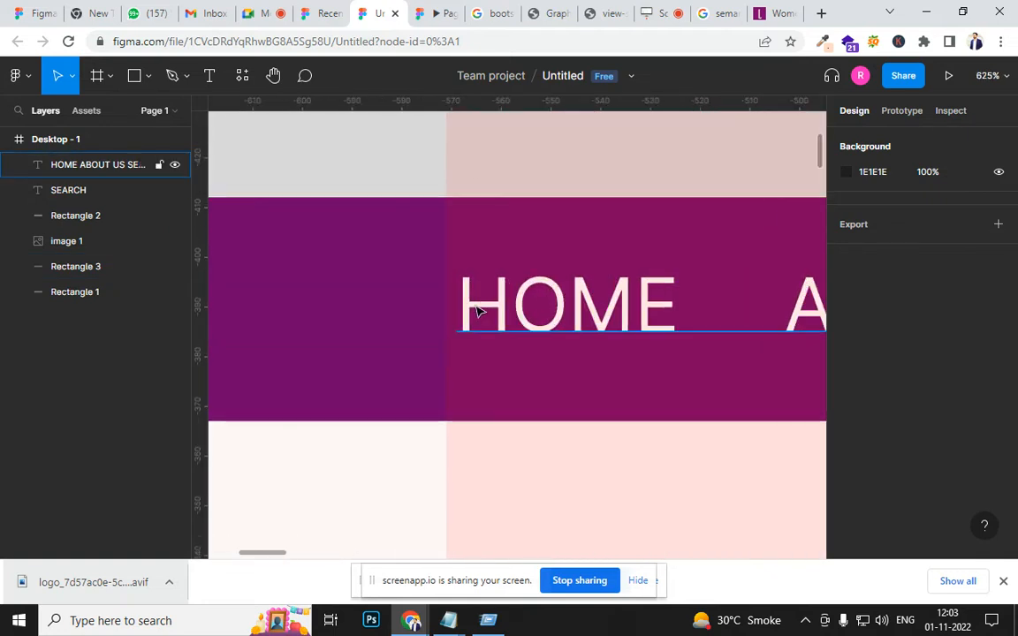
{"action": "scroll", "coordinate": [473, 216], "scroll_direction": "up", "scroll_amount": 2}
{"action": "left_click", "coordinate": [493, 448]}
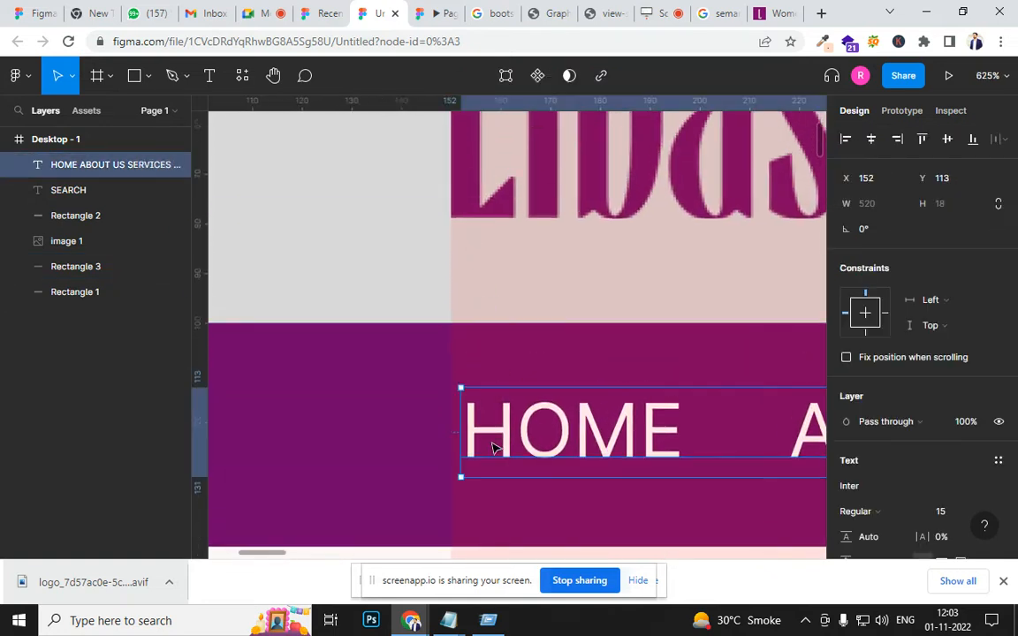
{"action": "left_click_drag", "start_coordinate": [495, 433], "coordinate": [468, 466]}
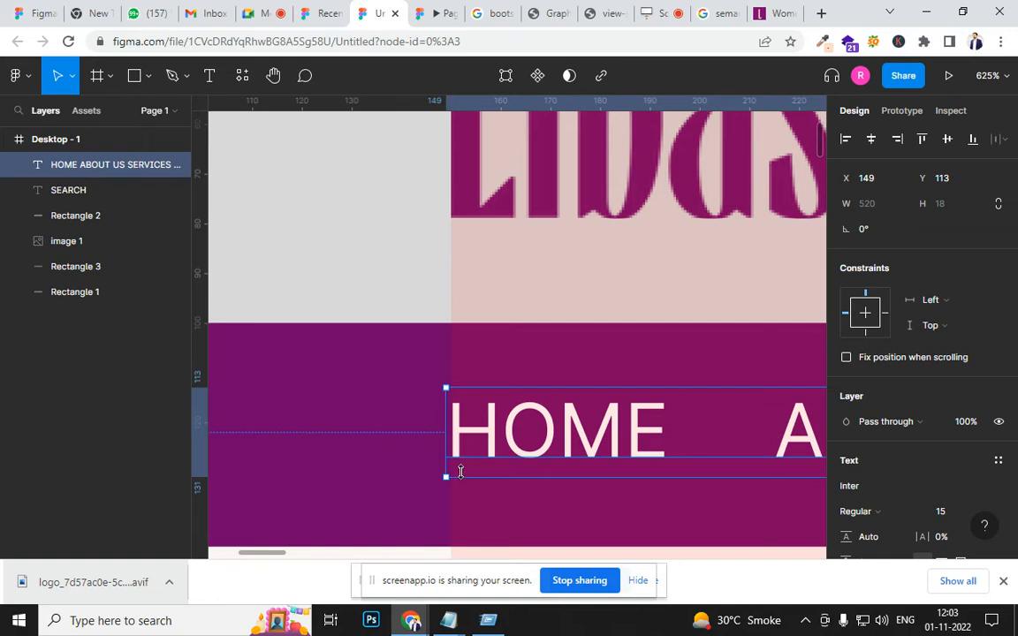
{"action": "scroll", "coordinate": [460, 472], "scroll_direction": "down", "scroll_amount": 5}
Step: Check the menu's alignment with the logo in the prototype preview and return to the design file
{"action": "left_click", "coordinate": [438, 14]}
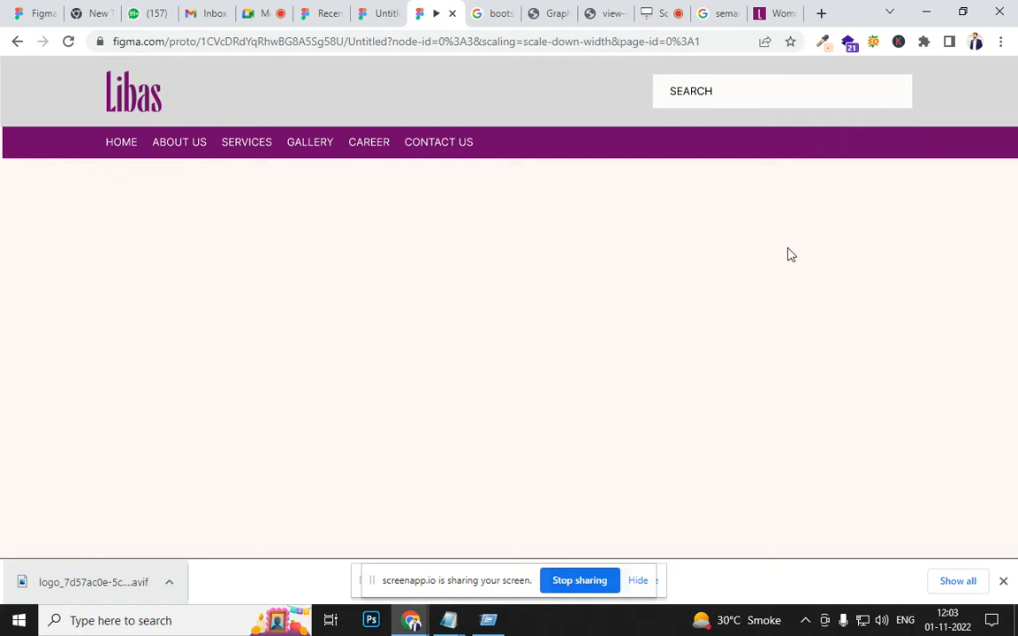
{"action": "key", "text": "alt+Tab"}
{"action": "key", "text": "alt+Tab"}
{"action": "key", "text": "alt+Tab"}
{"action": "key", "text": "alt+Tab"}
{"action": "key", "text": "alt+Tab"}
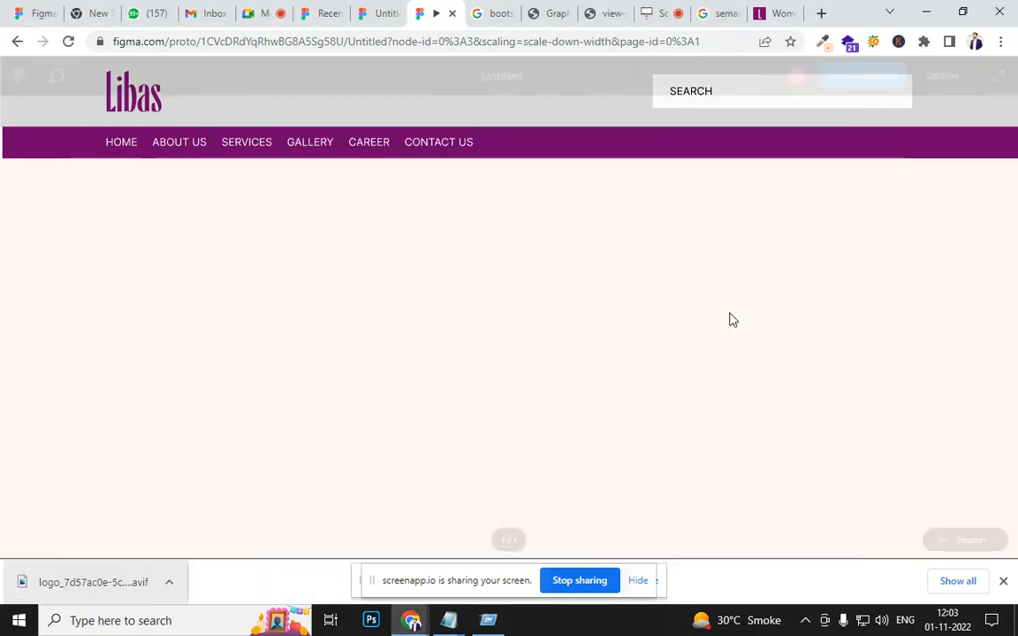
{"action": "left_click", "coordinate": [372, 15]}
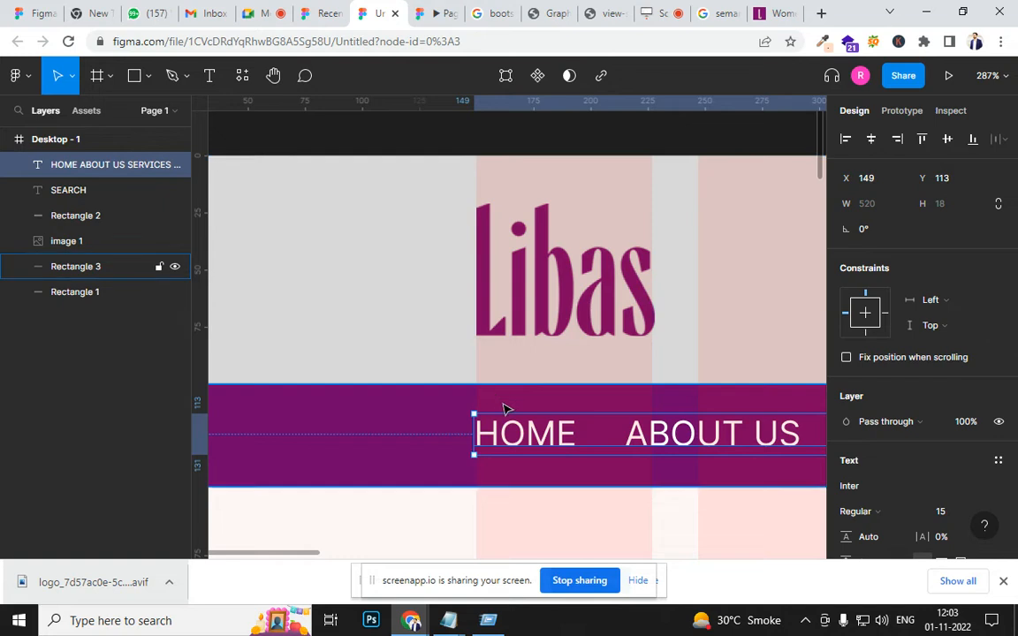
{"action": "scroll", "coordinate": [504, 409], "scroll_direction": "down", "scroll_amount": 5}
{"action": "left_click_drag", "start_coordinate": [606, 493], "coordinate": [469, 297]}
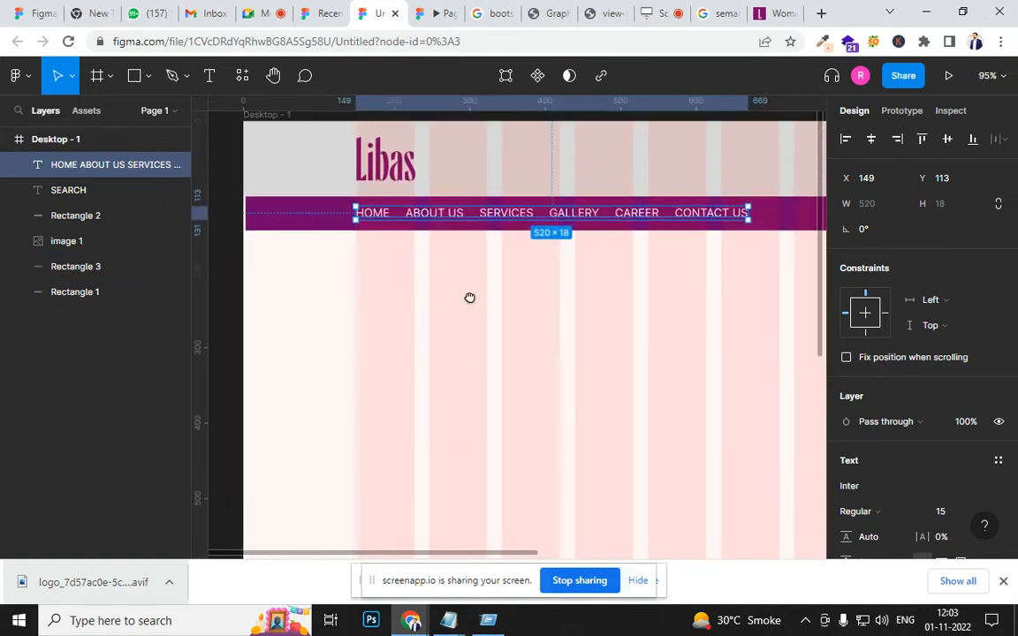
{"action": "scroll", "coordinate": [481, 307], "scroll_direction": "down", "scroll_amount": 3}
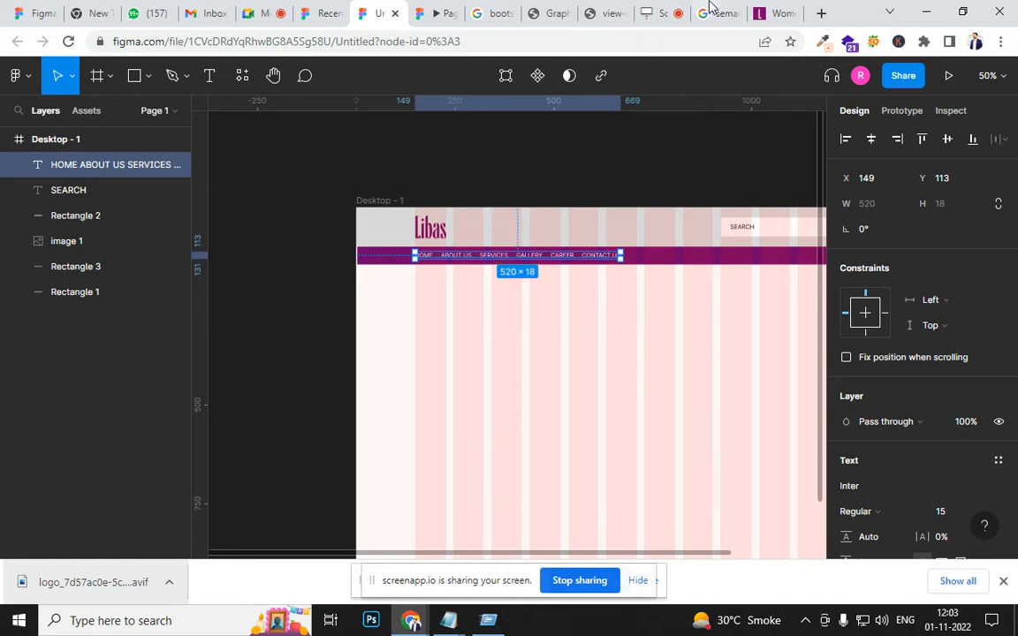
Step: Inspect the slideshow banner on the Libas website and open its image file in a new tab
{"action": "left_click", "coordinate": [766, 13]}
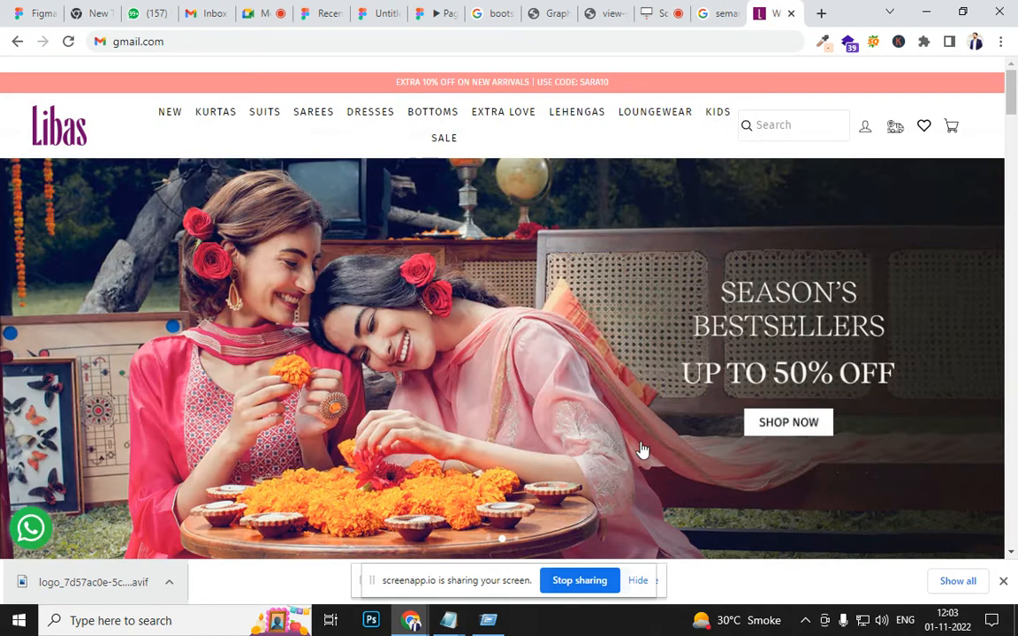
{"action": "right_click", "coordinate": [644, 447]}
{"action": "left_click", "coordinate": [711, 437]}
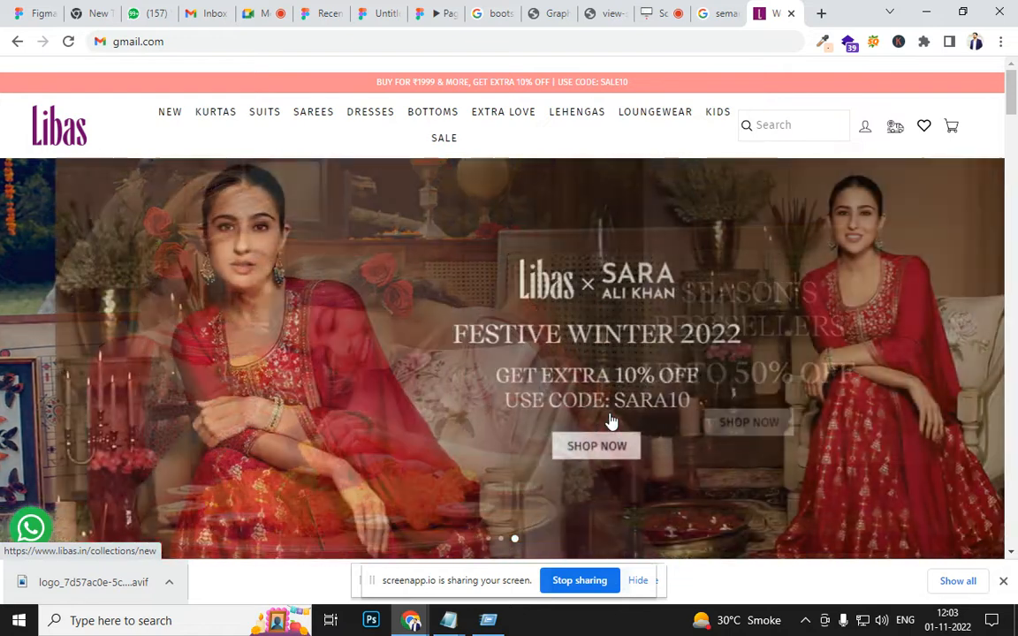
{"action": "key", "text": "ctrl+shift+i"}
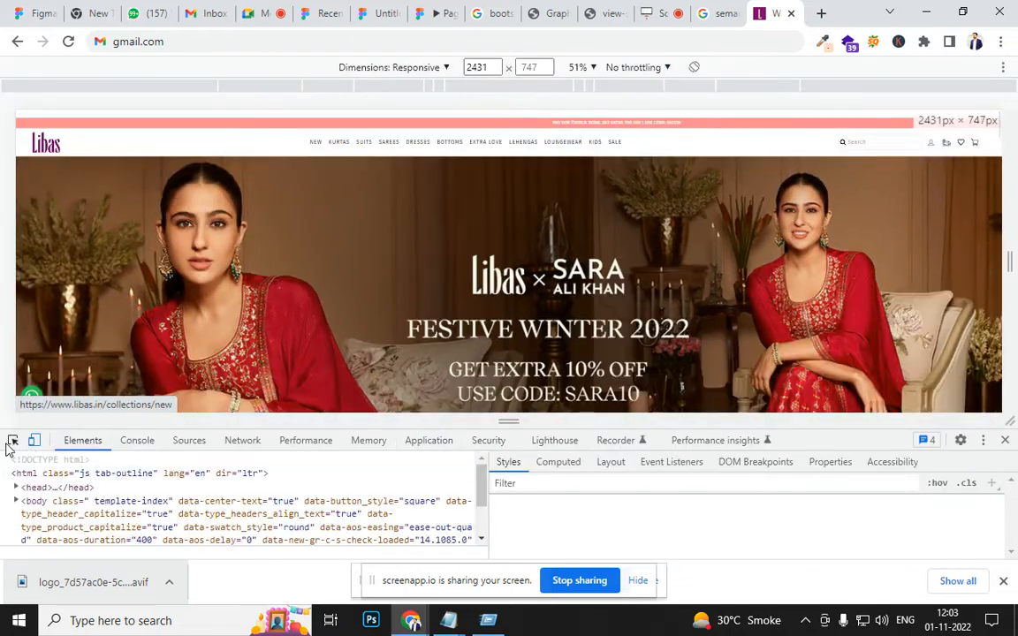
{"action": "left_click", "coordinate": [12, 440]}
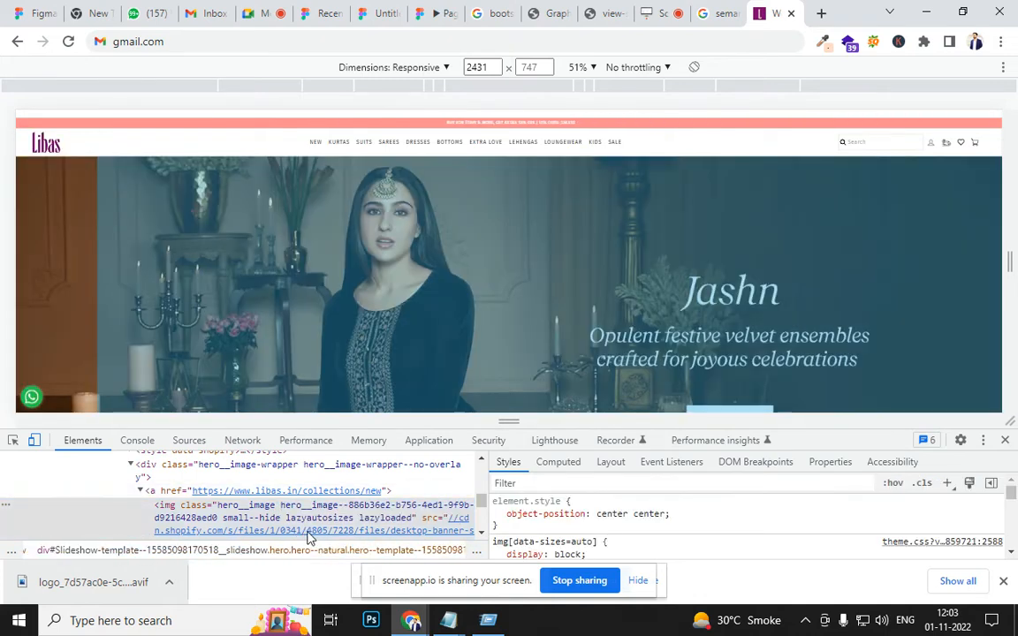
{"action": "right_click", "coordinate": [302, 536]}
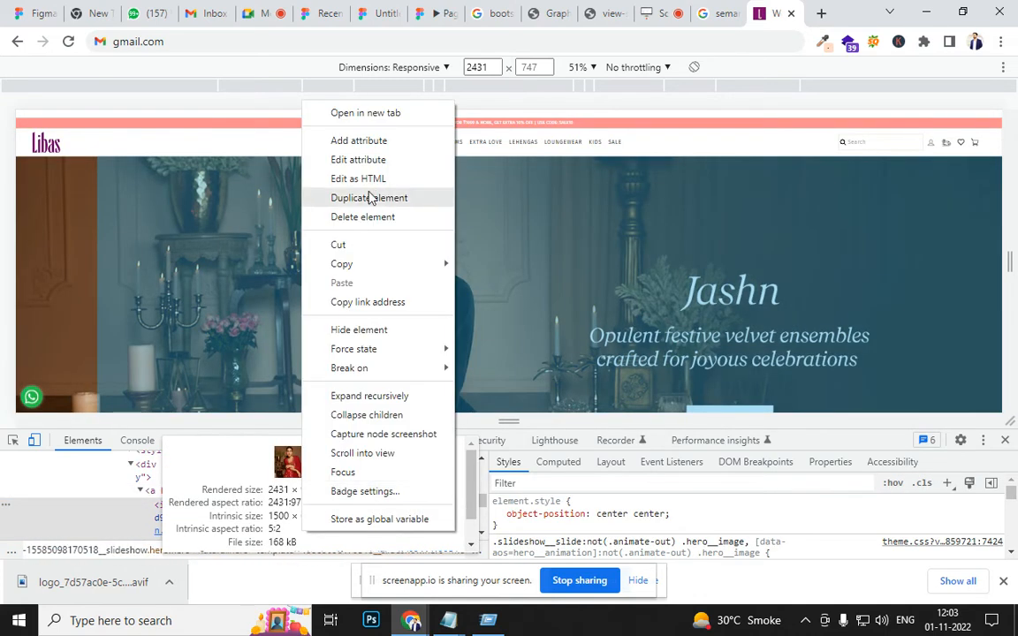
{"action": "left_click", "coordinate": [381, 114]}
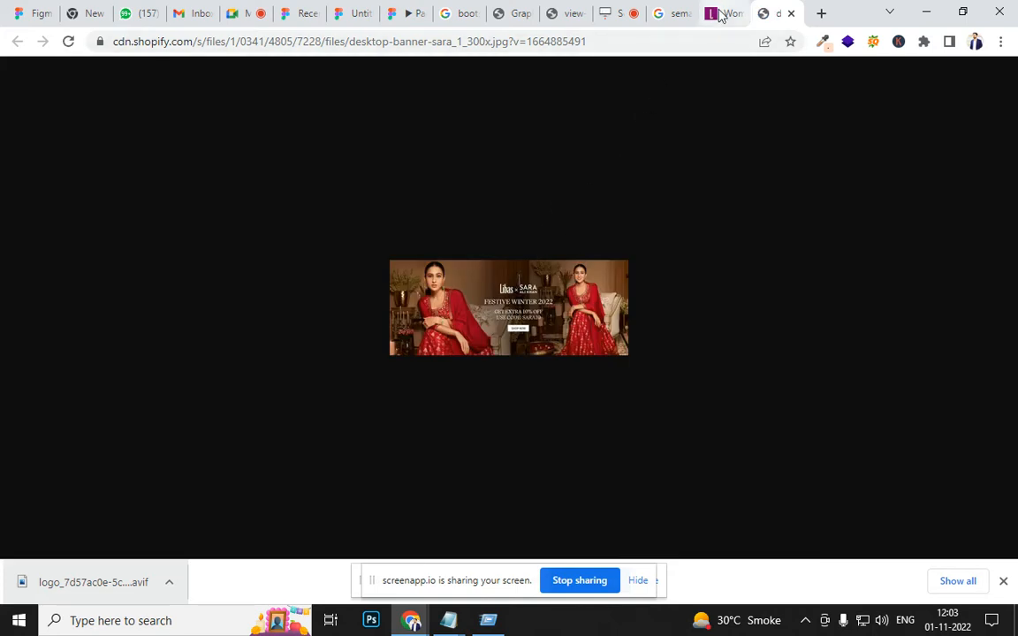
Step: Copy the Festive Winter 2022 banner image and paste it into the Desktop - 1 frame of the Figma file
{"action": "right_click", "coordinate": [516, 346]}
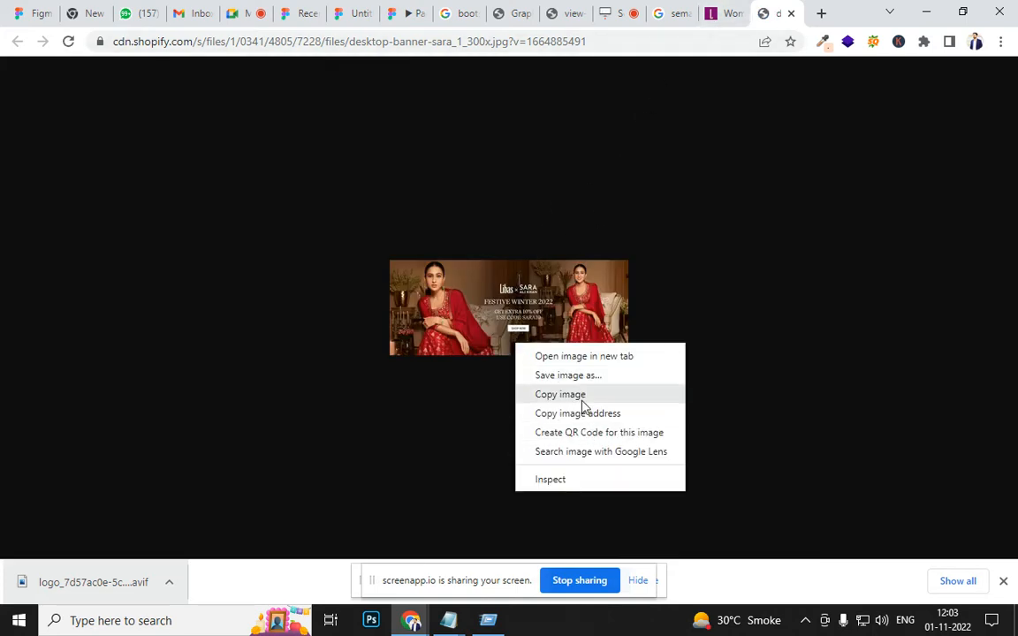
{"action": "left_click", "coordinate": [576, 395]}
{"action": "key", "text": "alt+Tab"}
{"action": "key", "text": "super+r"}
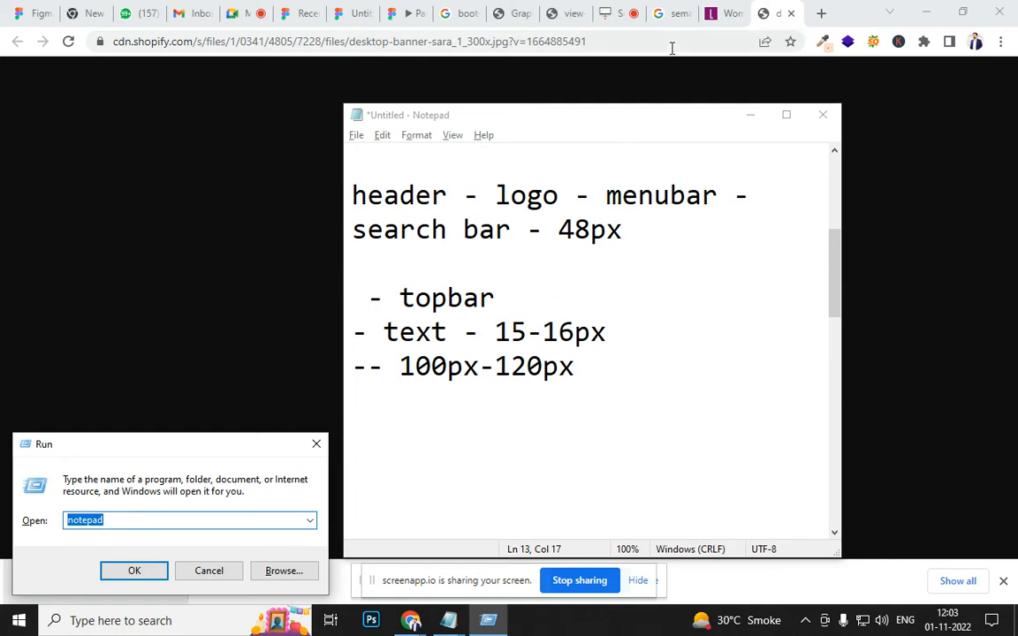
{"action": "left_click", "coordinate": [348, 16]}
{"action": "left_click", "coordinate": [508, 371]}
{"action": "key", "text": "ctrl+v"}
Step: Enlarge the pasted banner image to about 1619 × 460 and place it against the lower edge of the purple menu strip
{"action": "left_click_drag", "start_coordinate": [570, 353], "coordinate": [716, 429]}
{"action": "key", "text": "ctrl+z"}
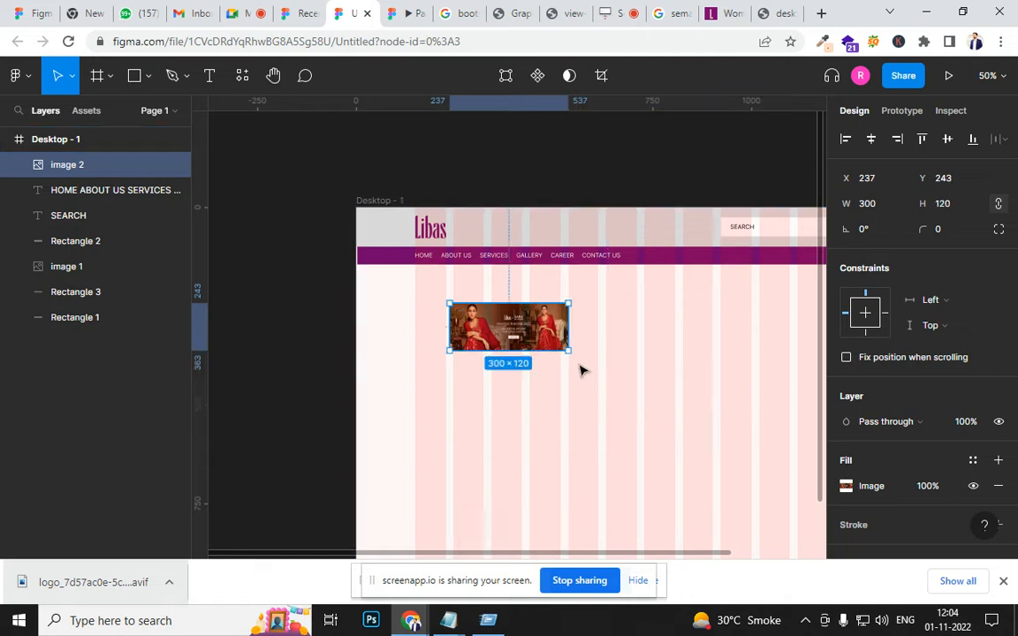
{"action": "left_click_drag", "start_coordinate": [567, 351], "coordinate": [762, 487]}
{"action": "scroll", "coordinate": [489, 400], "scroll_direction": "left", "scroll_amount": 5}
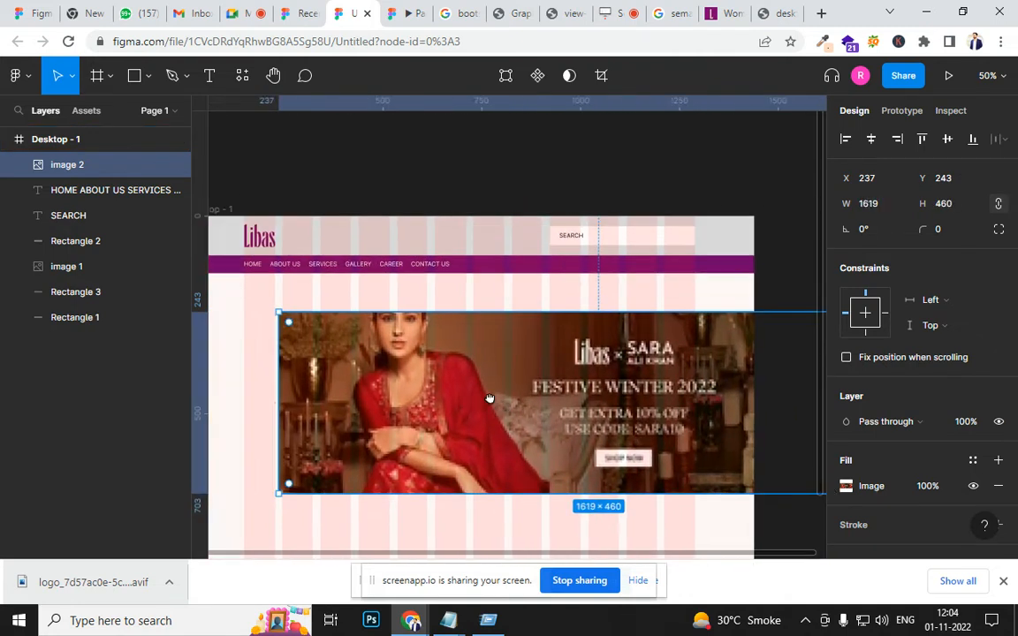
{"action": "left_click_drag", "start_coordinate": [573, 368], "coordinate": [475, 330]}
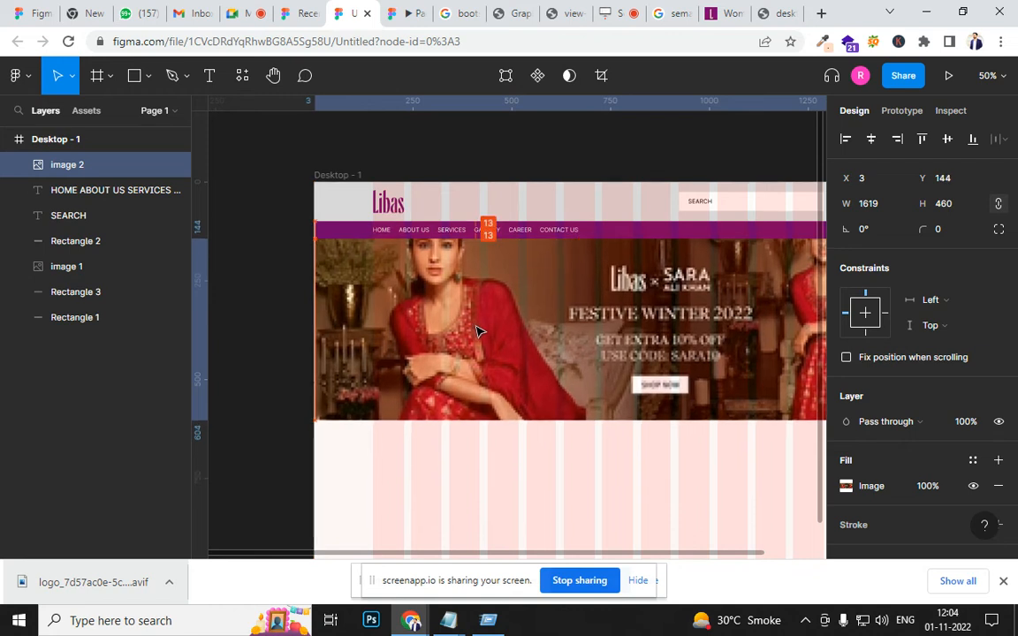
Step: Try the banner image at about 1619 × 597 below the menu strip, then delete it
{"action": "left_click_drag", "start_coordinate": [659, 423], "coordinate": [662, 476]}
{"action": "left_click", "coordinate": [767, 502]}
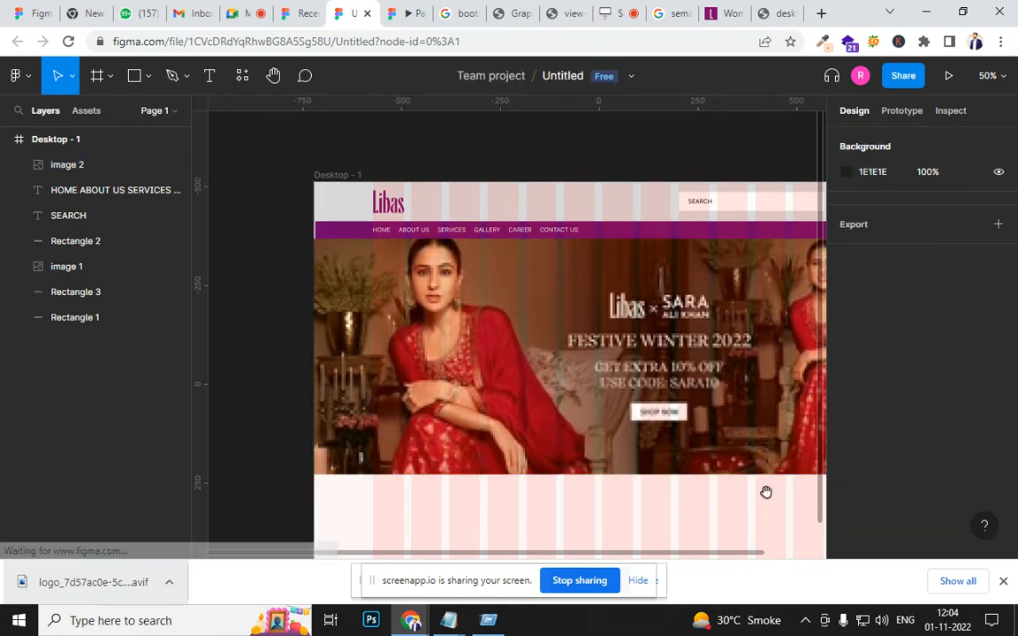
{"action": "scroll", "coordinate": [765, 490], "scroll_direction": "right", "scroll_amount": 3}
{"action": "mouse_move", "coordinate": [658, 411]}
{"action": "left_mouse_down"}
{"action": "mouse_move", "coordinate": [632, 426]}
{"action": "mouse_move", "coordinate": [675, 416]}
{"action": "mouse_move", "coordinate": [663, 421]}
{"action": "left_mouse_up"}
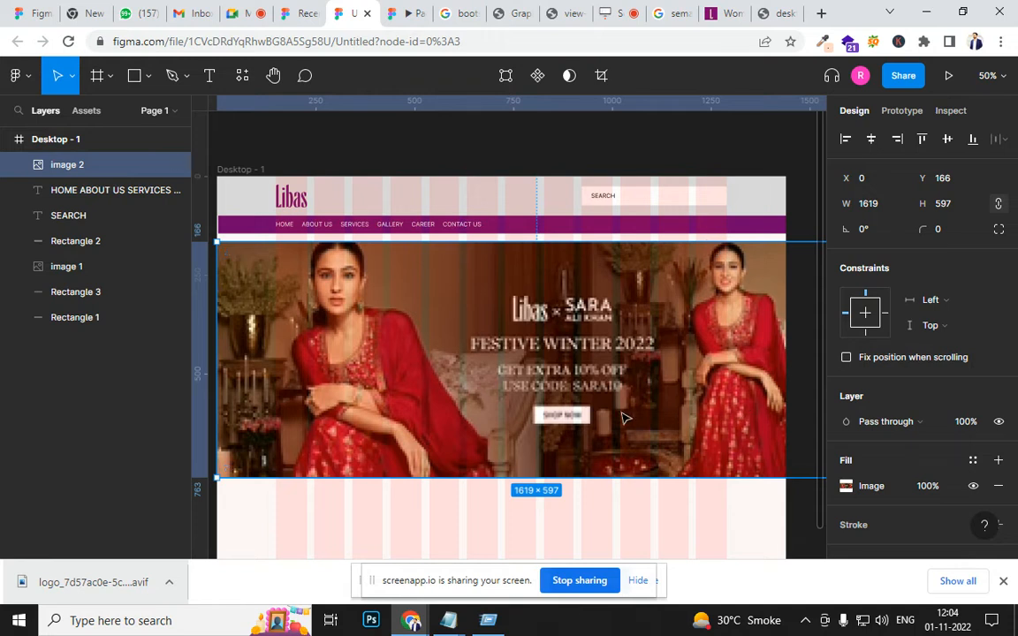
{"action": "key", "text": "Delete"}
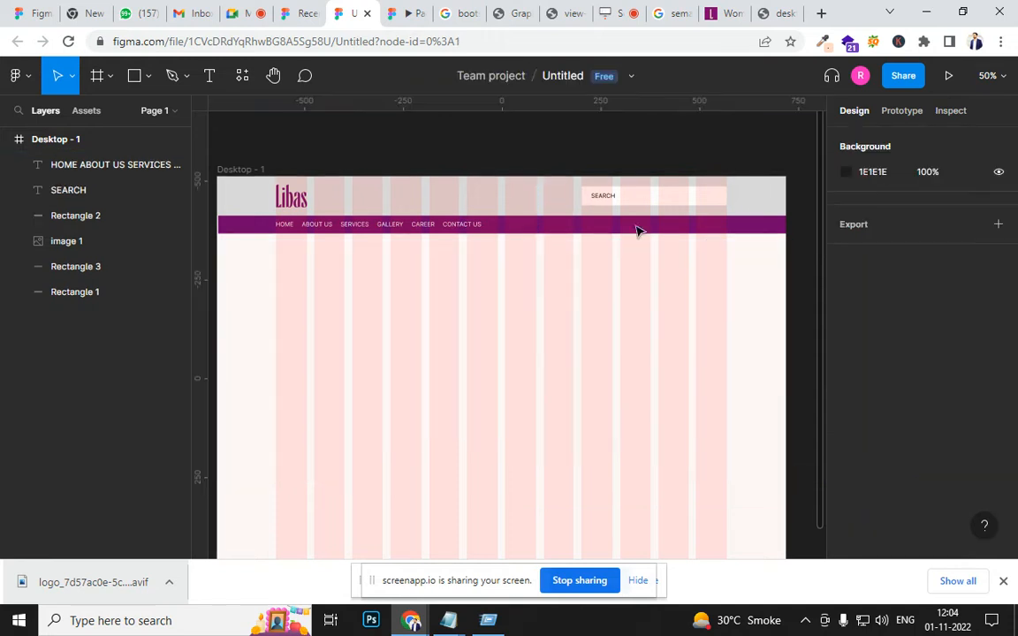
Step: Close the developer tools on the Libas website and return to the banner image's tab
{"action": "left_click", "coordinate": [777, 16]}
{"action": "left_click", "coordinate": [727, 14]}
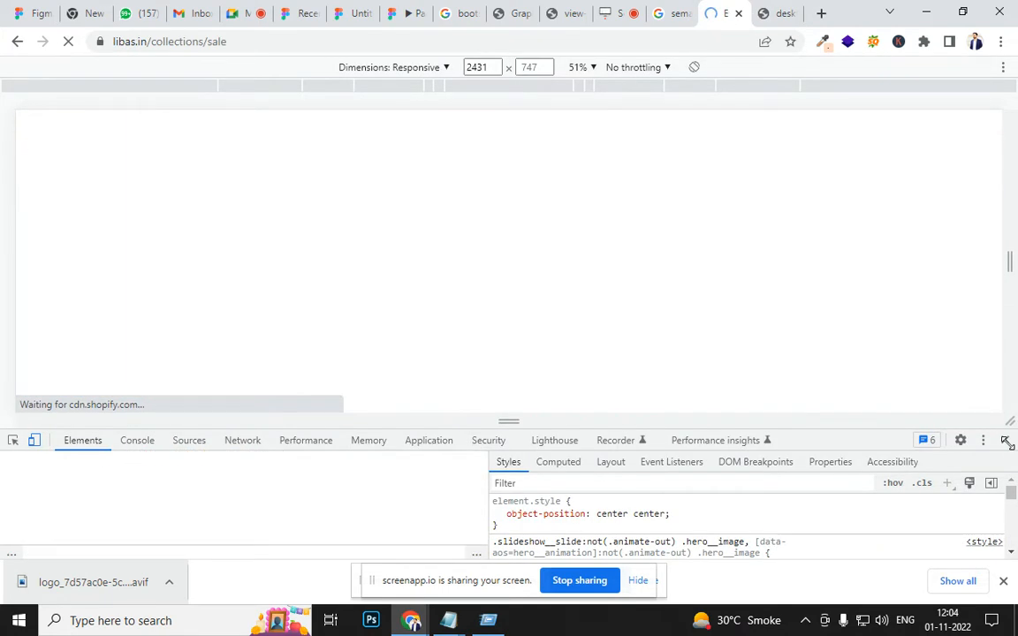
{"action": "left_click", "coordinate": [1004, 439]}
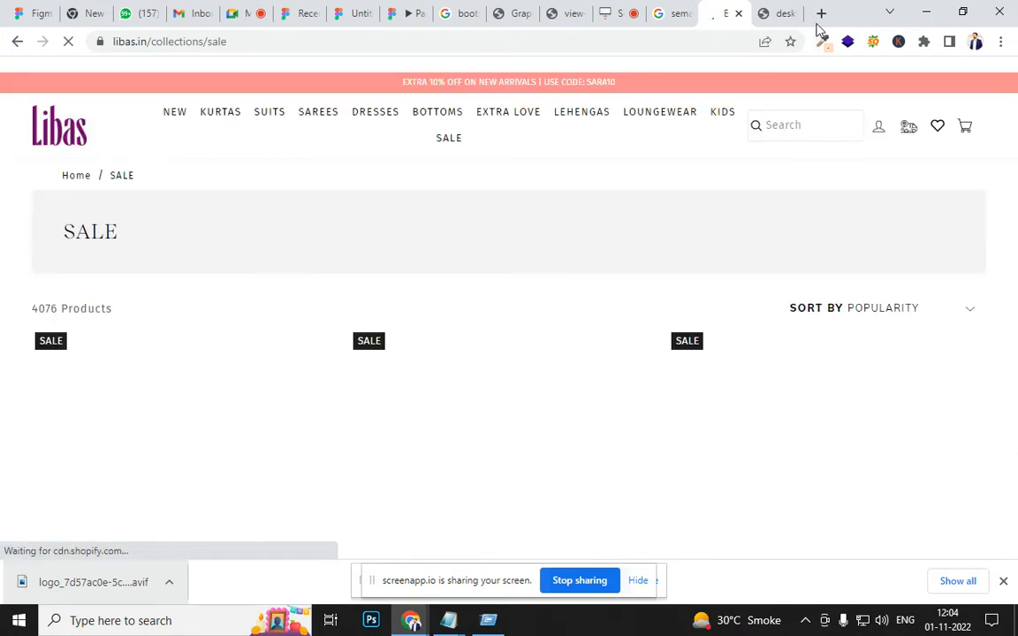
{"action": "left_click", "coordinate": [775, 12]}
Step: Search Google Images for BANNER DRESS in a new tab
{"action": "key", "text": "ctrl+t"}
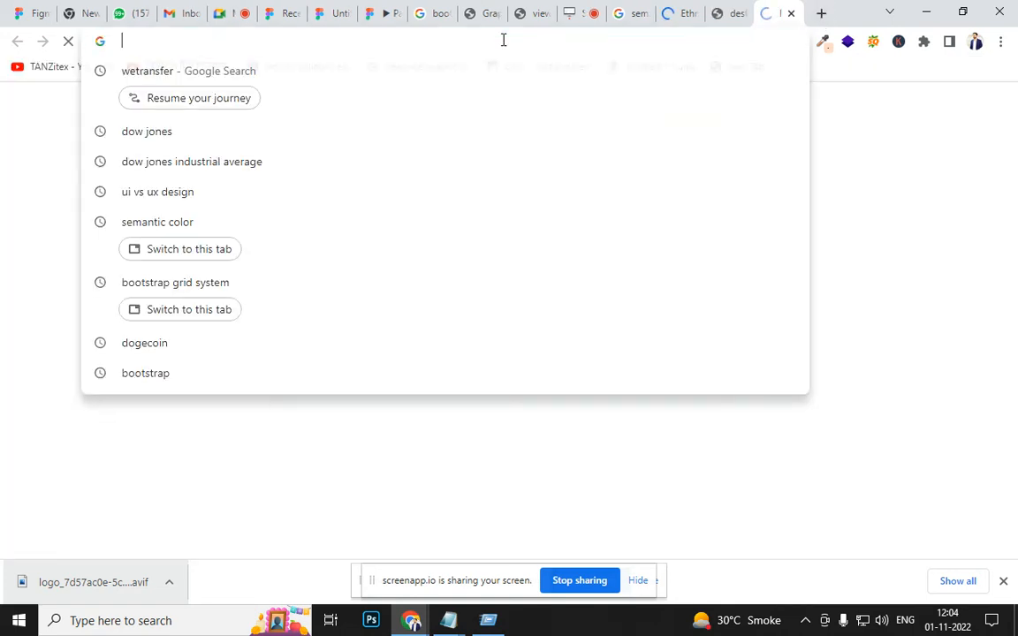
{"action": "type", "text": "BANNER "}
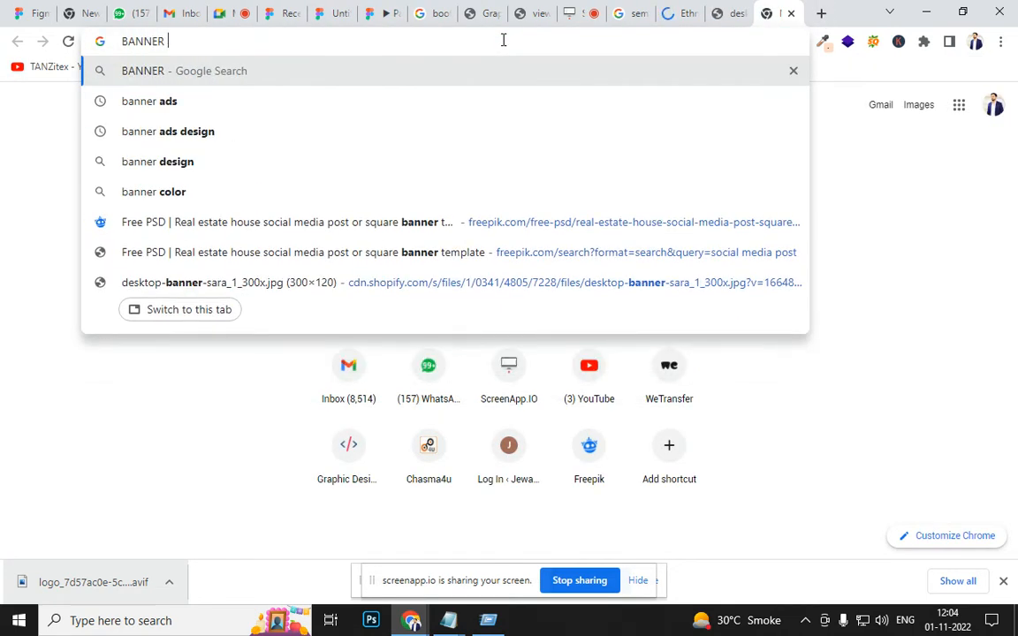
{"action": "type", "text": "DRESS"}
{"action": "key", "text": "Return"}
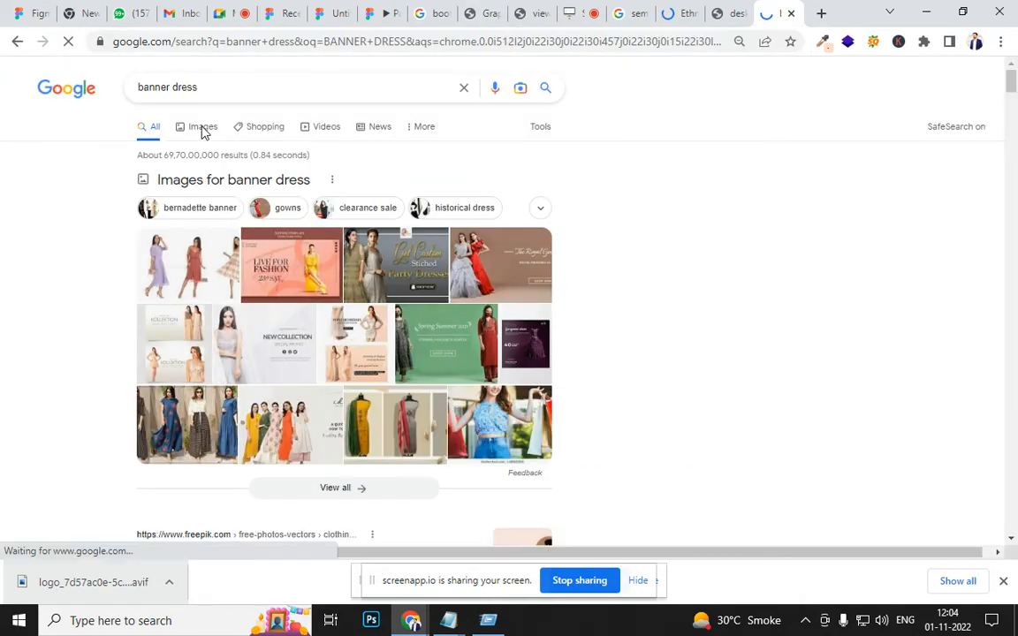
{"action": "left_click", "coordinate": [195, 139]}
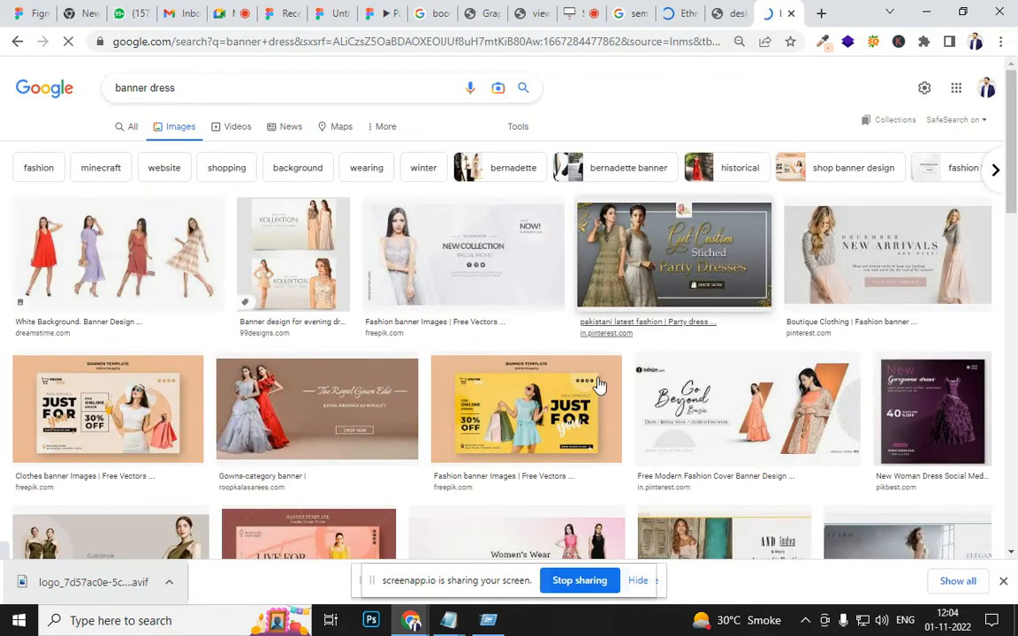
Step: Copy the libas.in Long Dress Designs image of a woman in a coral dress and return to the Figma design file
{"action": "scroll", "coordinate": [559, 422], "scroll_direction": "down", "scroll_amount": 12}
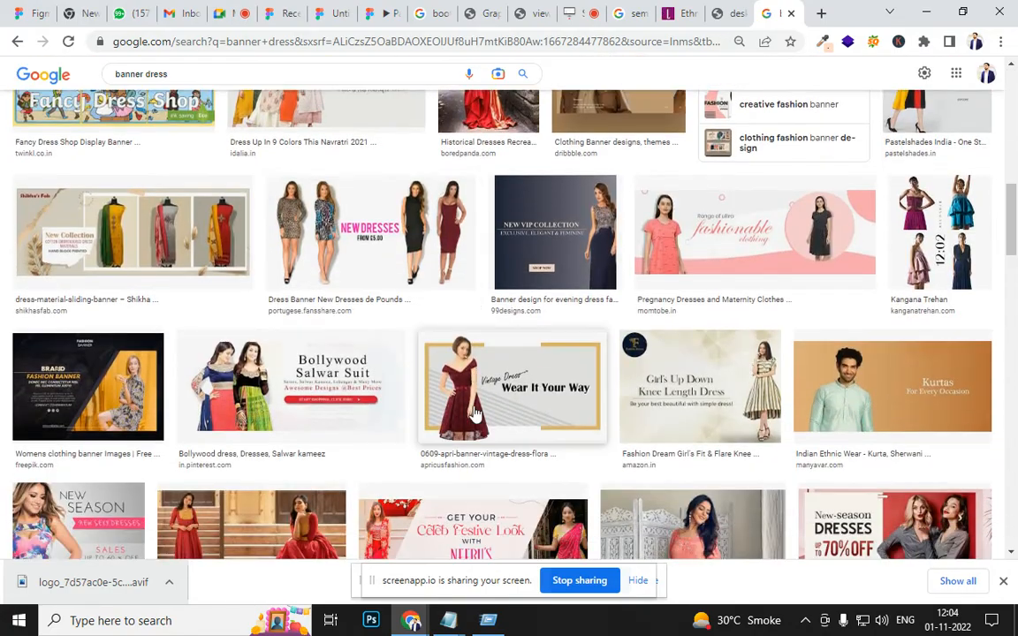
{"action": "scroll", "coordinate": [474, 414], "scroll_direction": "down", "scroll_amount": 5}
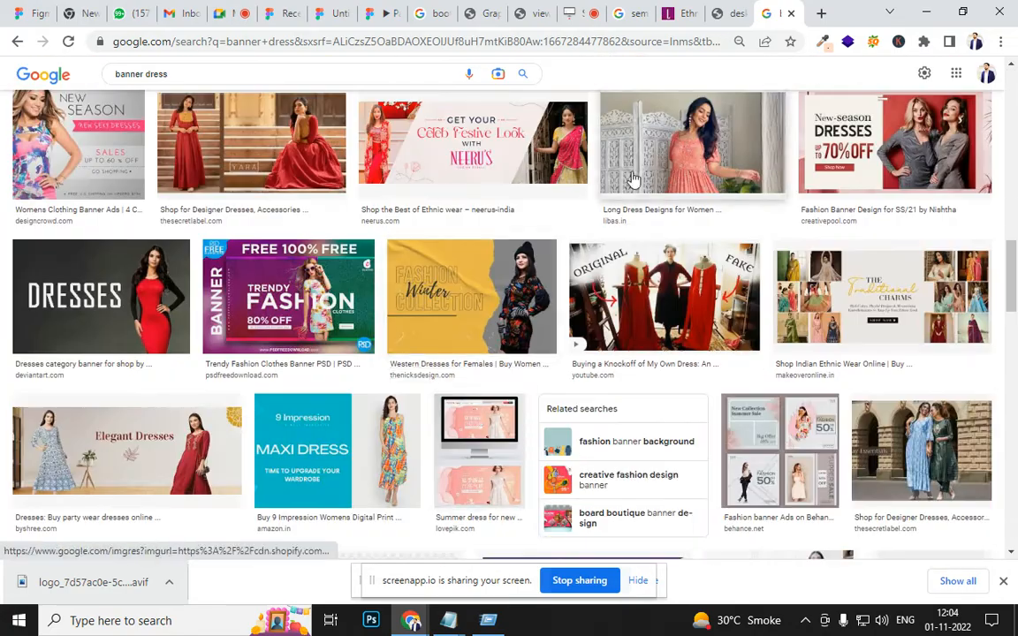
{"action": "left_click", "coordinate": [631, 180]}
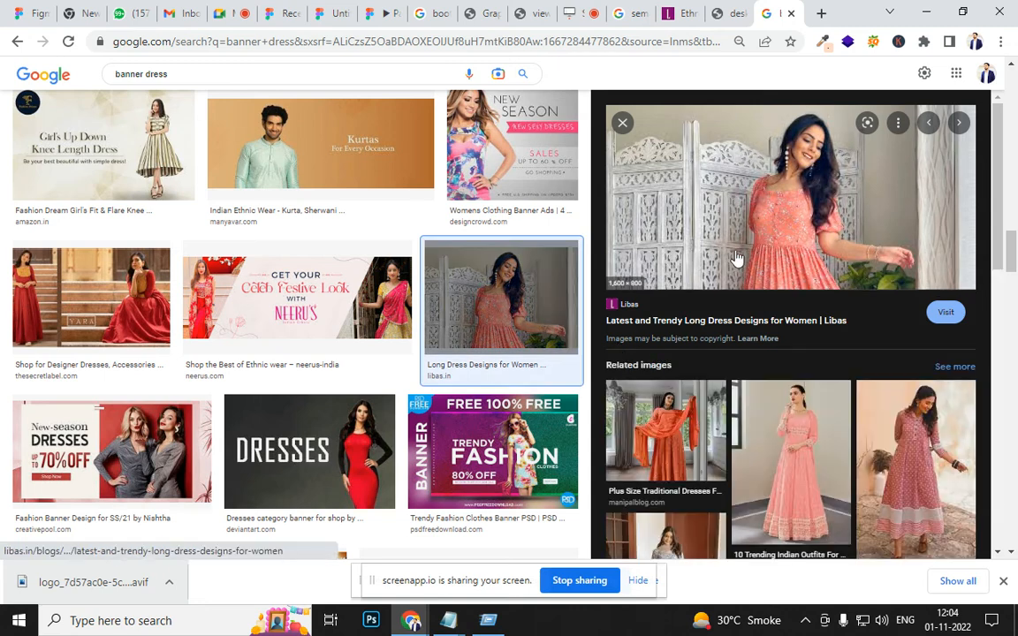
{"action": "right_click", "coordinate": [733, 183]}
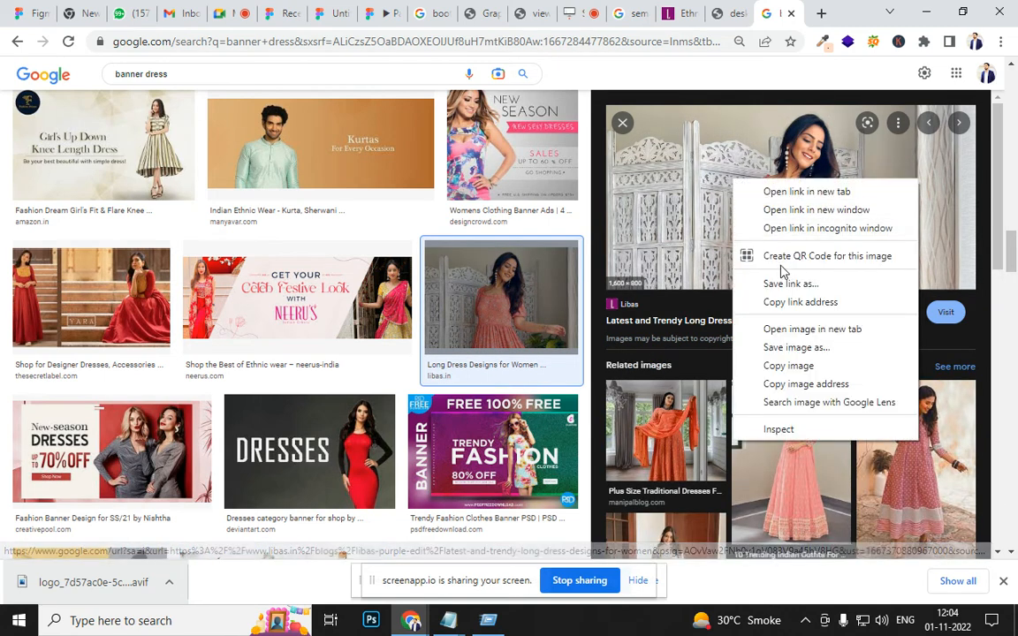
{"action": "left_click", "coordinate": [792, 368]}
{"action": "right_click", "coordinate": [716, 148]}
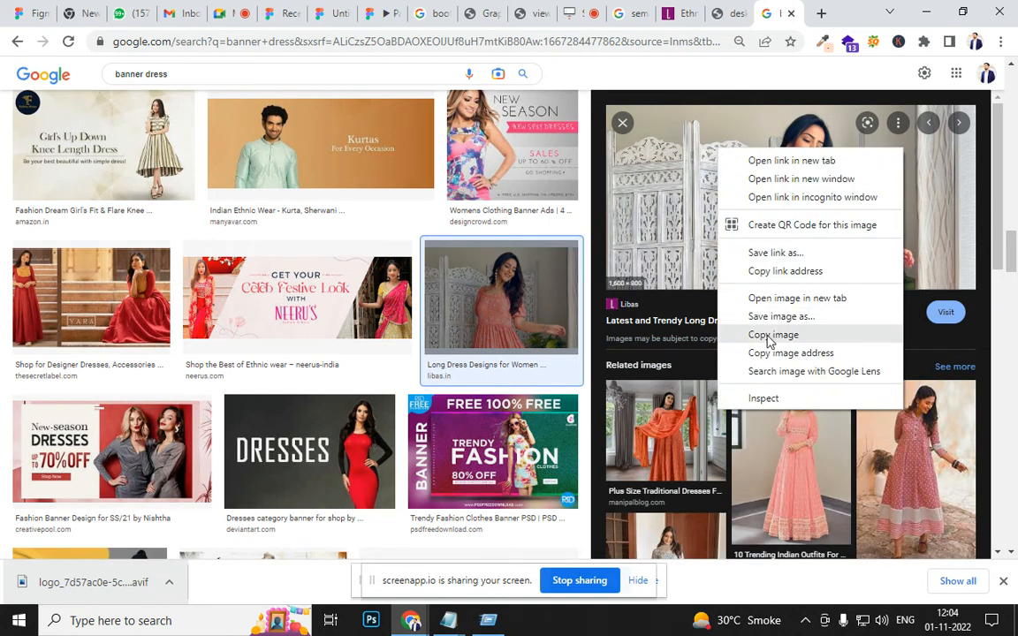
{"action": "left_click", "coordinate": [767, 337]}
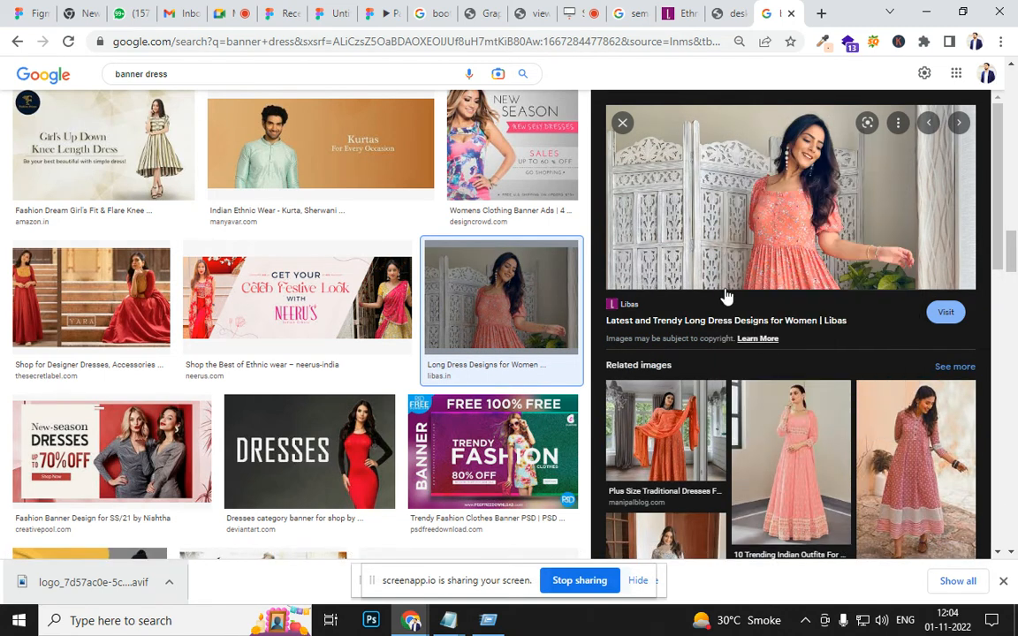
{"action": "left_click", "coordinate": [325, 14]}
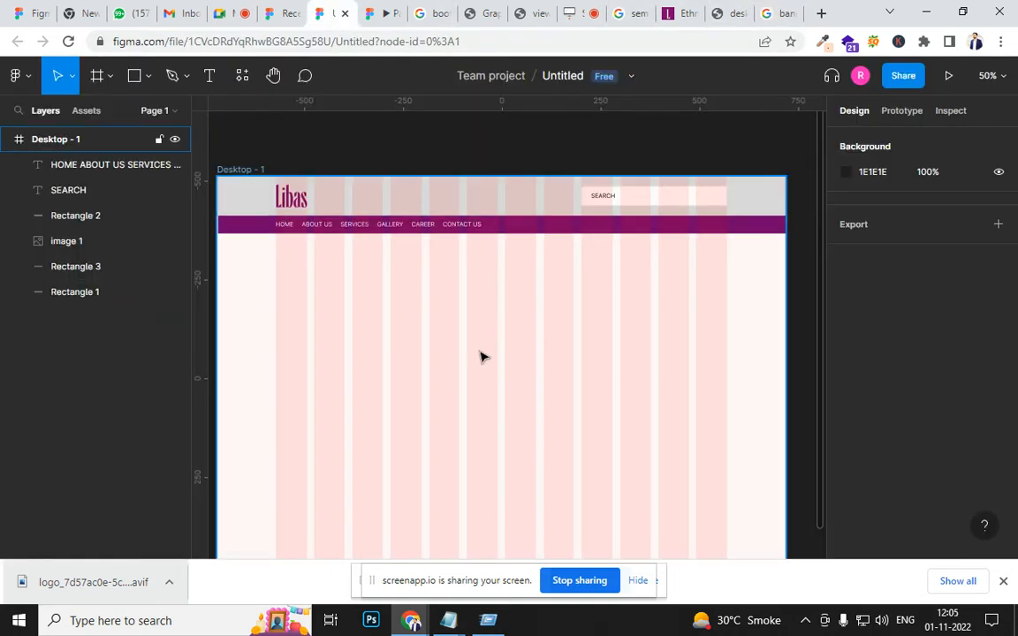
Step: Paste the coral dress image directly below the purple menu strip and scale it to 1440 × 709 to match the frame's width
{"action": "key", "text": "ctrl+v"}
{"action": "left_click_drag", "start_coordinate": [561, 341], "coordinate": [565, 406]}
{"action": "scroll", "coordinate": [566, 406], "scroll_direction": "down", "scroll_amount": 3}
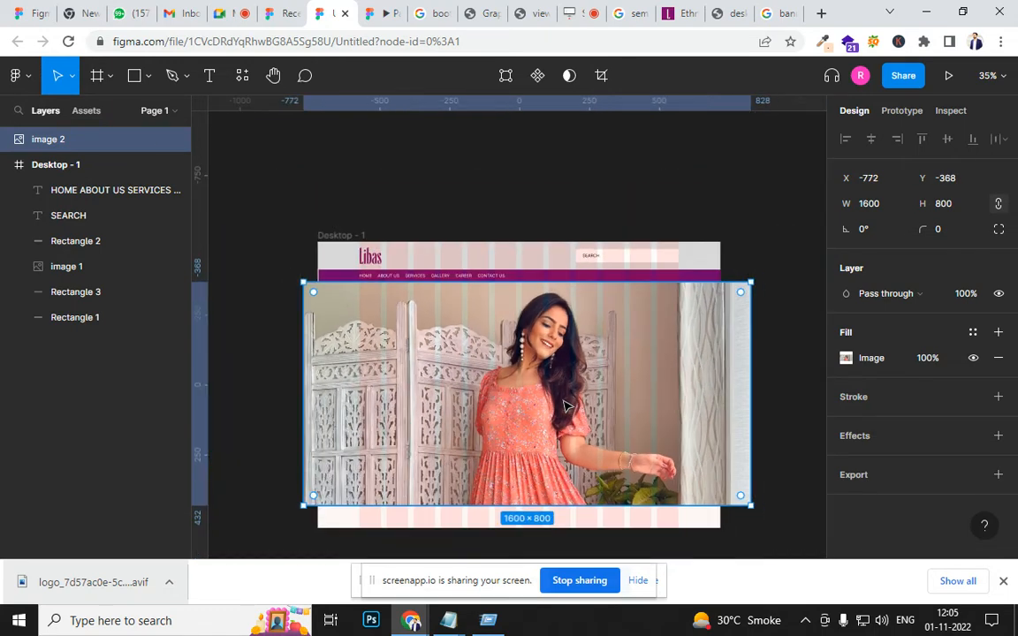
{"action": "left_click_drag", "start_coordinate": [752, 508], "coordinate": [719, 487]}
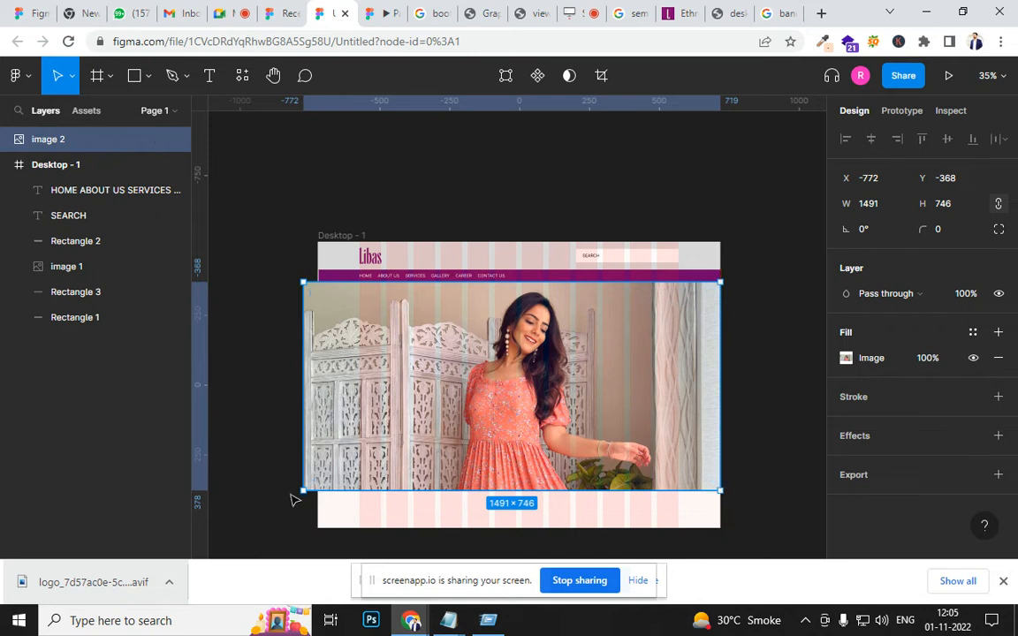
{"action": "left_click_drag", "start_coordinate": [314, 484], "coordinate": [315, 481]}
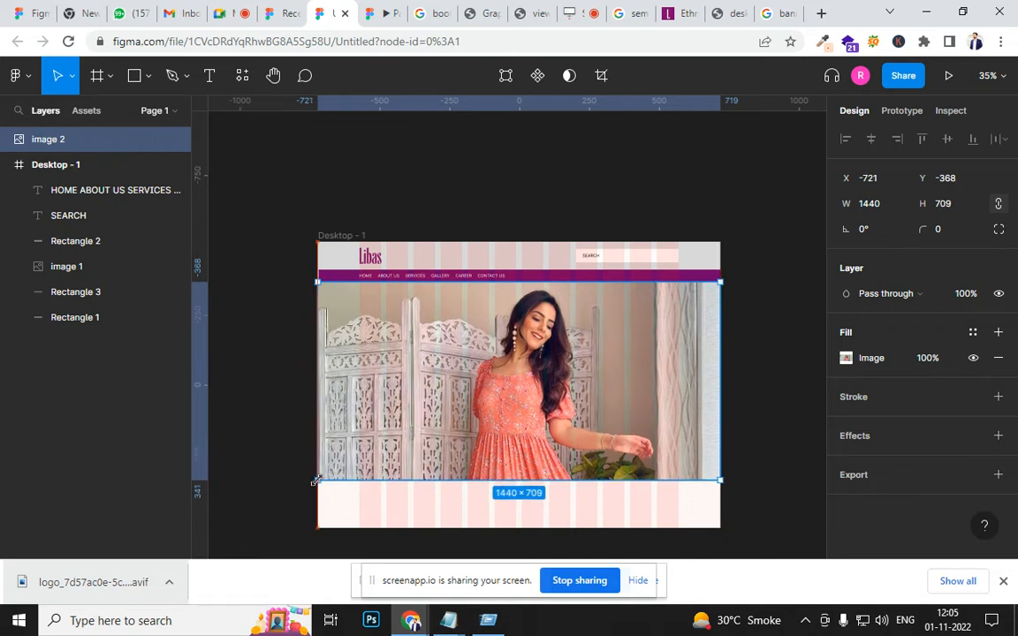
{"action": "key", "text": "Escape"}
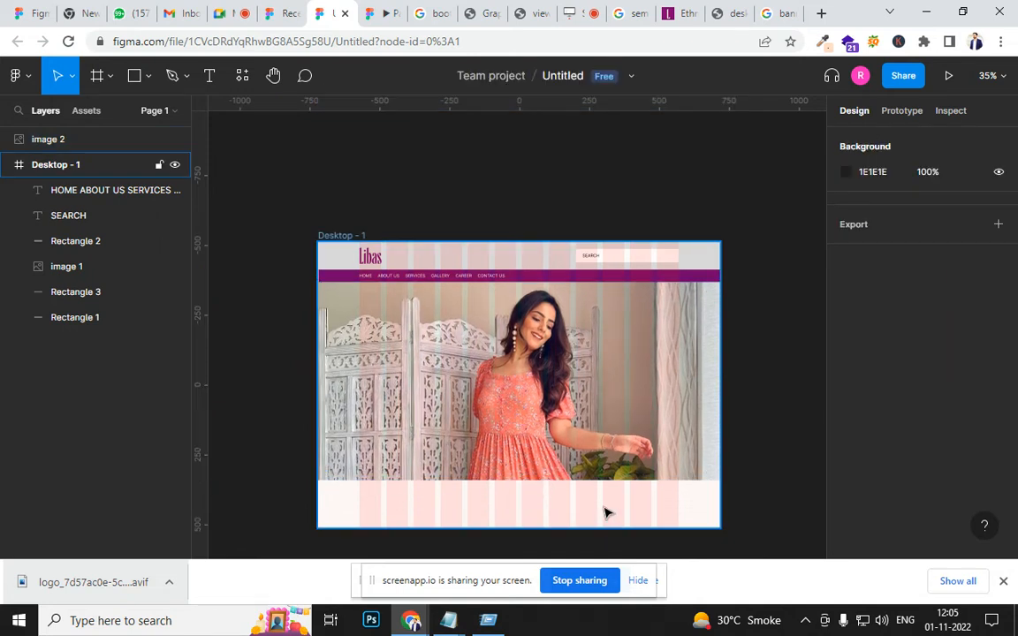
Step: Shift the banner image vertically to Y -364 beneath the menu strip, keeping it at X -721, and check its left edge against the frame
{"action": "scroll", "coordinate": [604, 511], "scroll_direction": "up", "scroll_amount": 3}
{"action": "left_click_drag", "start_coordinate": [491, 464], "coordinate": [633, 468]}
{"action": "left_click", "coordinate": [382, 347]}
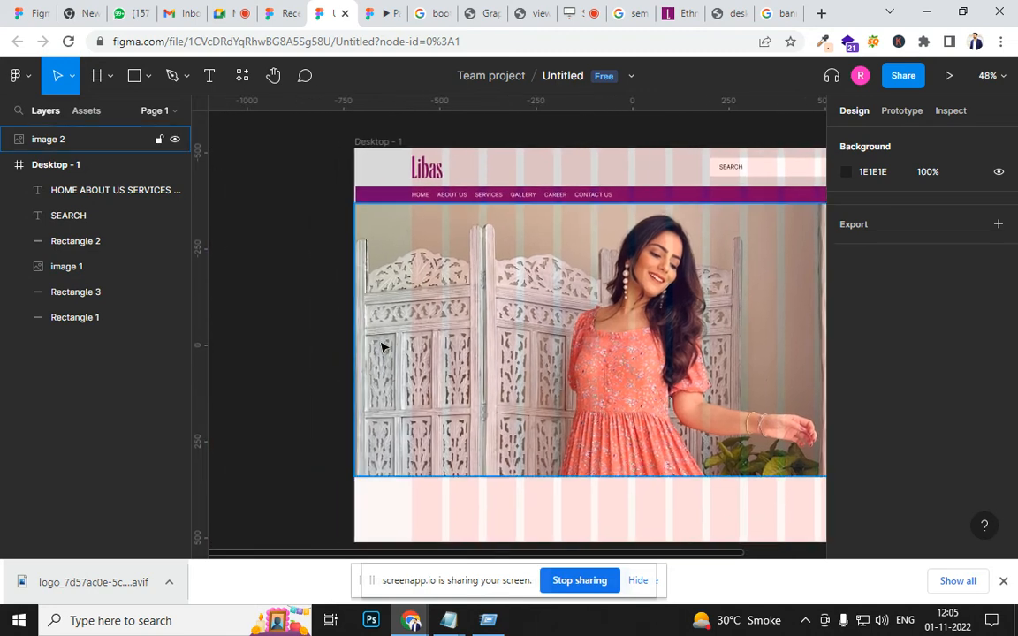
{"action": "scroll", "coordinate": [380, 340], "scroll_direction": "up", "scroll_amount": 8}
{"action": "scroll", "coordinate": [647, 409], "scroll_direction": "left", "scroll_amount": 1}
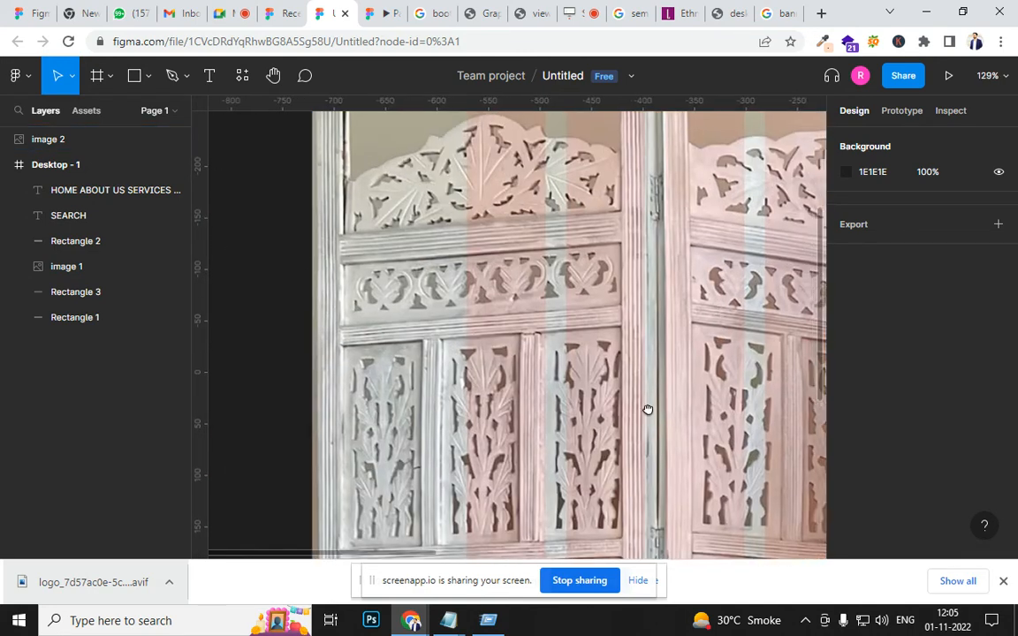
{"action": "scroll", "coordinate": [441, 325], "scroll_direction": "up", "scroll_amount": 5}
{"action": "left_click", "coordinate": [425, 326]}
{"action": "scroll", "coordinate": [433, 331], "scroll_direction": "down", "scroll_amount": 4}
{"action": "scroll", "coordinate": [433, 331], "scroll_direction": "down", "scroll_amount": 2}
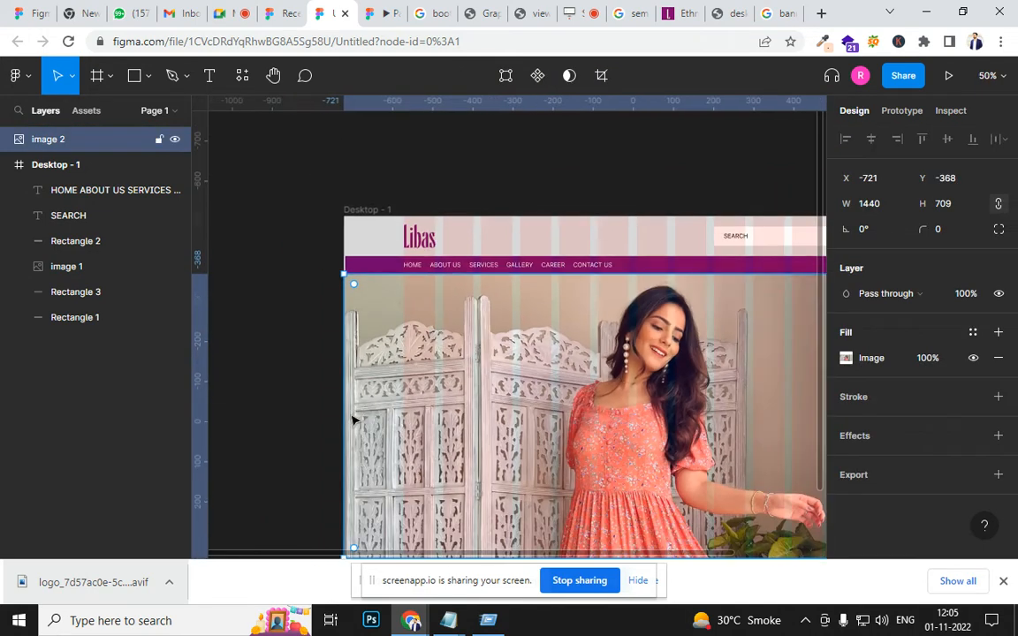
{"action": "left_click_drag", "start_coordinate": [342, 420], "coordinate": [404, 421]}
{"action": "left_click_drag", "start_coordinate": [610, 460], "coordinate": [442, 375]}
{"action": "left_click_drag", "start_coordinate": [532, 389], "coordinate": [533, 360]}
{"action": "left_click_drag", "start_coordinate": [691, 357], "coordinate": [749, 360]}
{"action": "left_click_drag", "start_coordinate": [614, 354], "coordinate": [638, 382]}
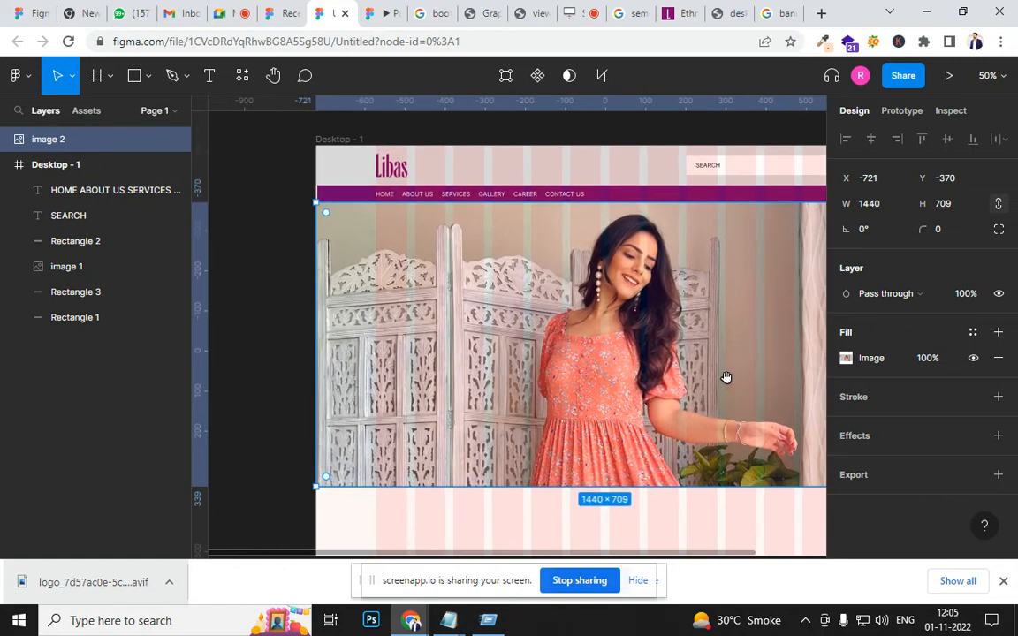
{"action": "left_click_drag", "start_coordinate": [730, 339], "coordinate": [635, 372]}
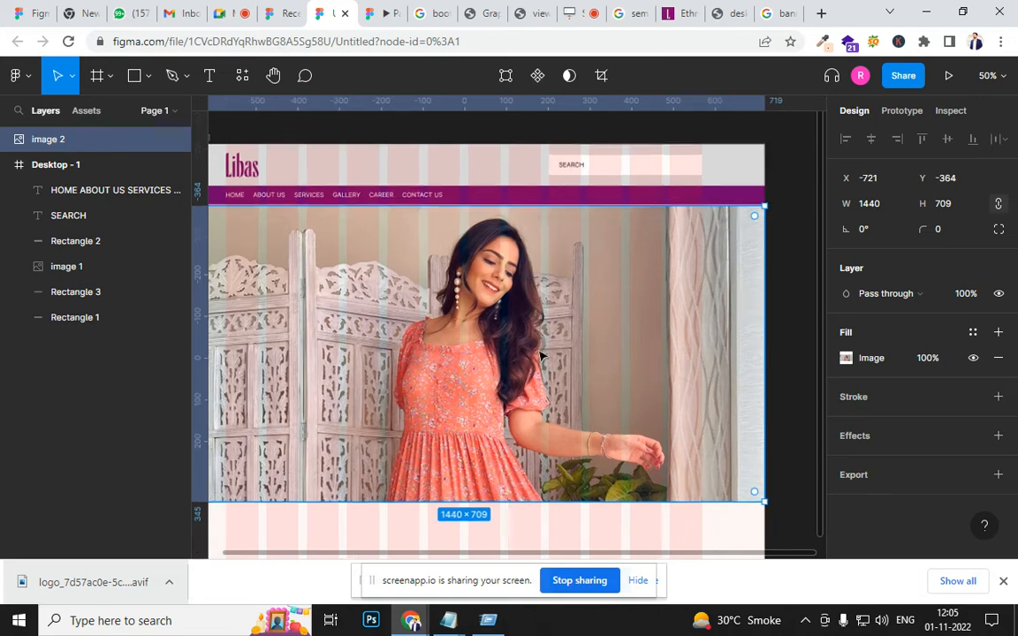
{"action": "scroll", "coordinate": [541, 357], "scroll_direction": "up", "scroll_amount": 2}
{"action": "scroll", "coordinate": [661, 395], "scroll_direction": "up", "scroll_amount": 2}
{"action": "scroll", "coordinate": [447, 313], "scroll_direction": "up", "scroll_amount": 3}
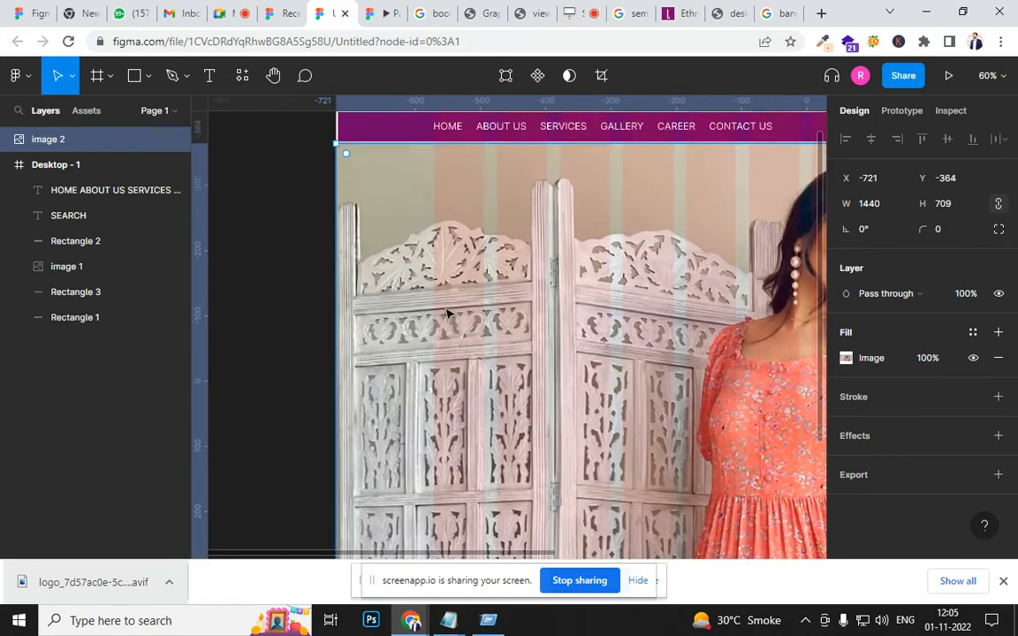
{"action": "scroll", "coordinate": [441, 382], "scroll_direction": "down", "scroll_amount": 6}
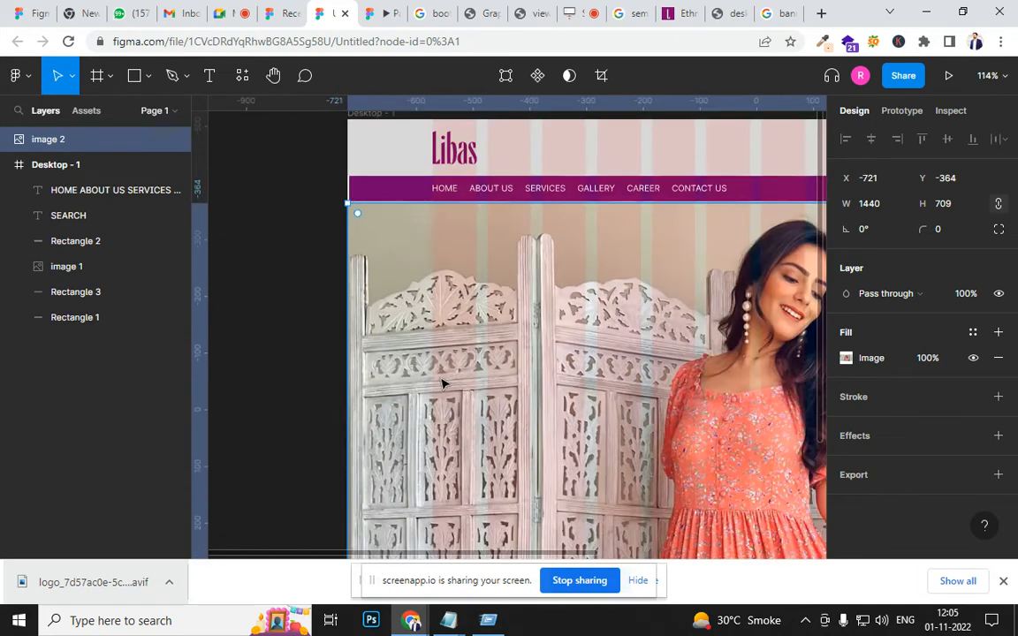
Step: Add the text LIBAS at font size 47 in a text box about 463 × 272 over the banner photo's folding screen
{"action": "left_click", "coordinate": [210, 78]}
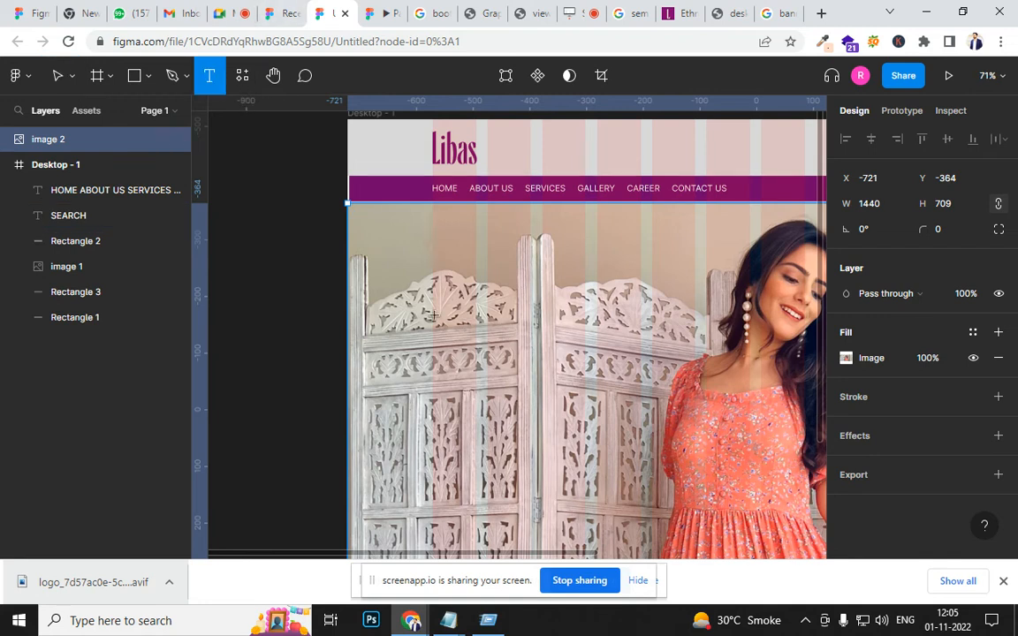
{"action": "left_click_drag", "start_coordinate": [432, 315], "coordinate": [696, 470]}
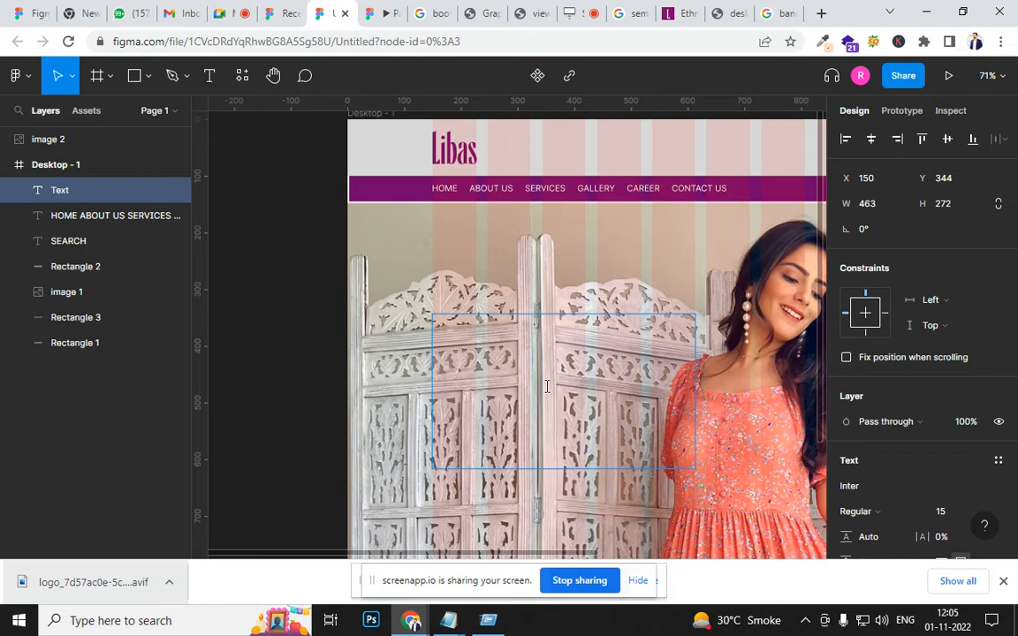
{"action": "scroll", "coordinate": [522, 350], "scroll_direction": "down", "scroll_amount": 5}
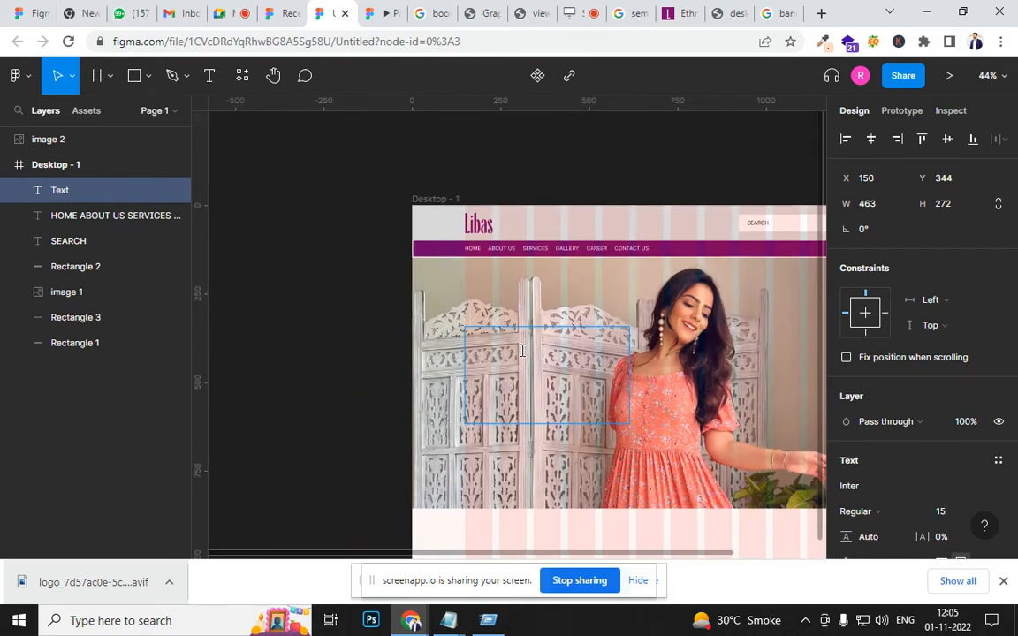
{"action": "scroll", "coordinate": [554, 382], "scroll_direction": "up", "scroll_amount": 3}
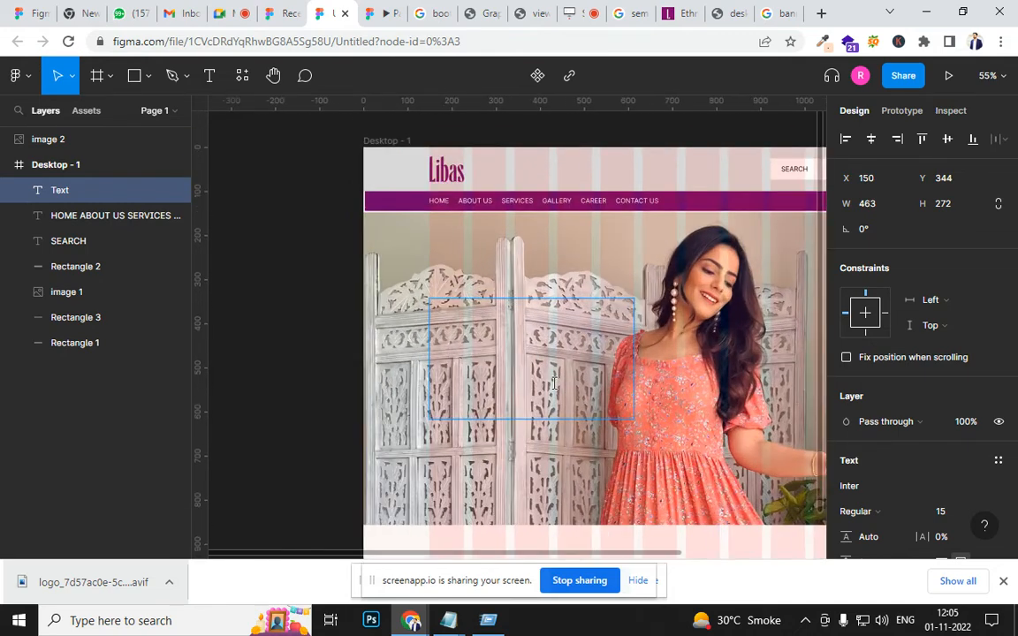
{"action": "scroll", "coordinate": [469, 317], "scroll_direction": "up", "scroll_amount": 2}
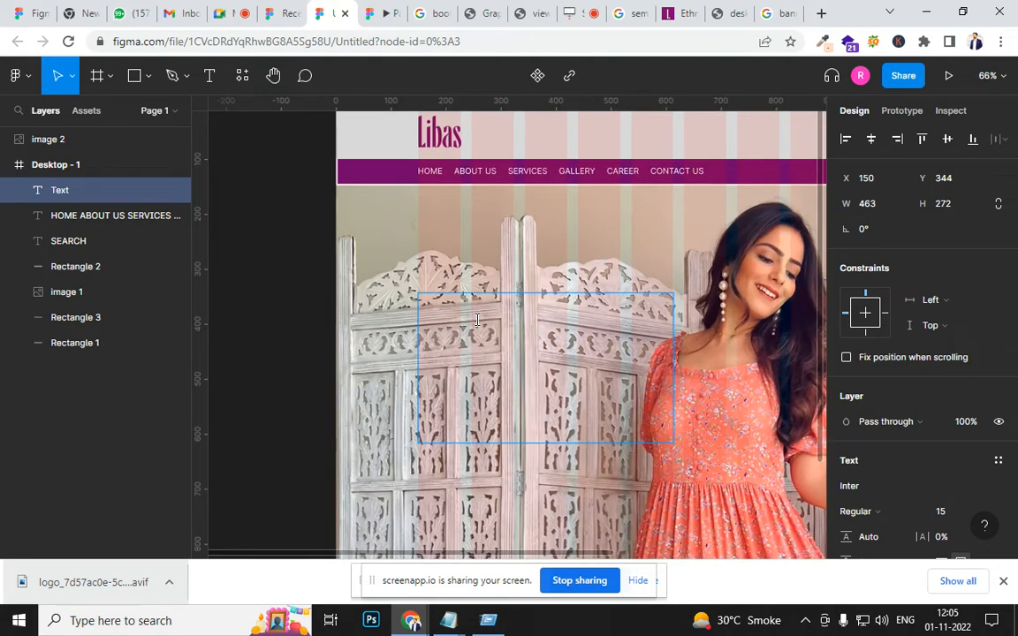
{"action": "scroll", "coordinate": [477, 320], "scroll_direction": "up", "scroll_amount": 2}
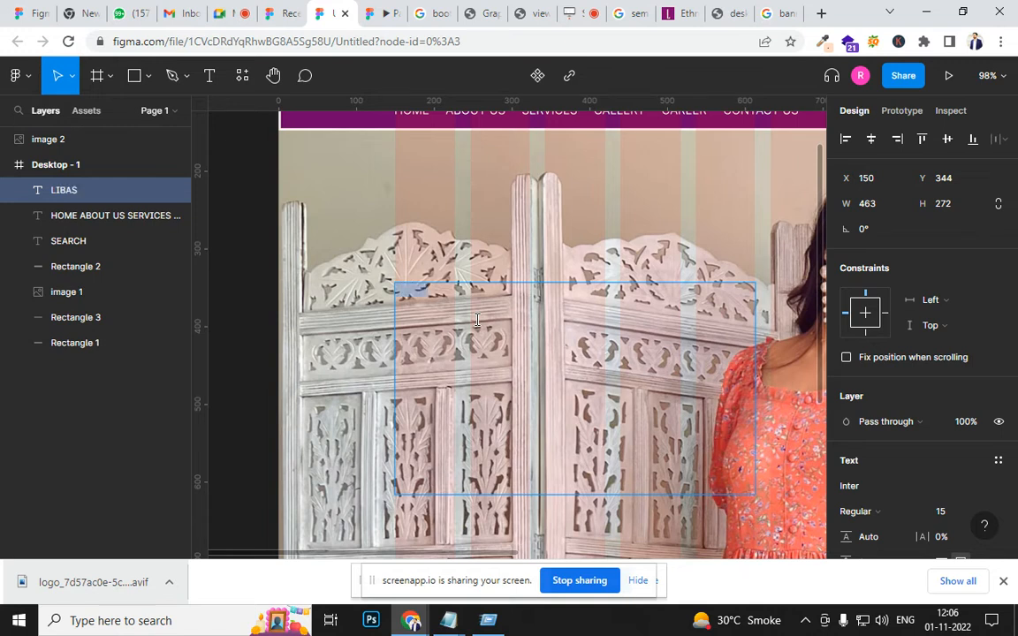
{"action": "key", "text": "ctrl+shift+period"}
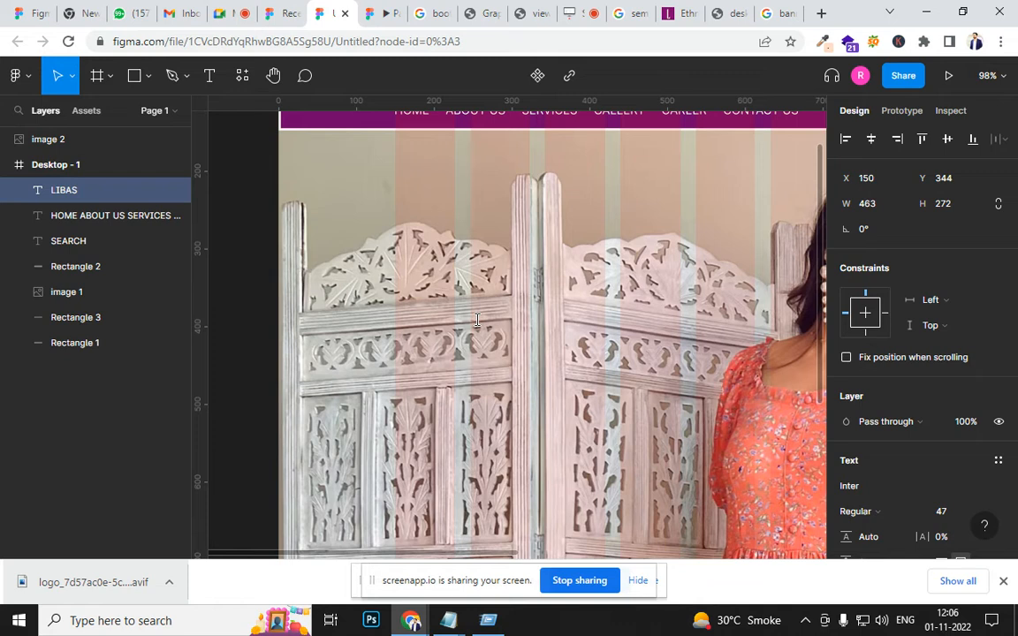
Step: Move the image 2 layer into the Desktop - 1 frame, beneath the LIBAS and navigation text layers
{"action": "left_click_drag", "start_coordinate": [55, 139], "coordinate": [62, 228]}
{"action": "left_click", "coordinate": [471, 315]}
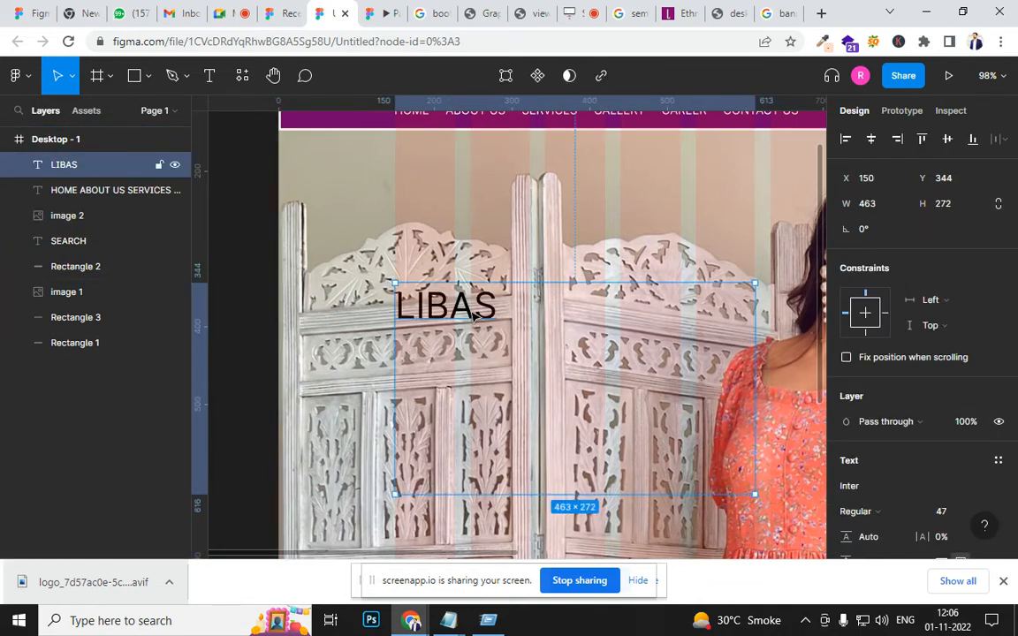
Step: Enlarge the LIBAS text step by step to font size 156
{"action": "double_click", "coordinate": [470, 313]}
{"action": "key", "text": "ctrl+shift+period"}
{"action": "key", "text": "ctrl+shift+period"}
{"action": "key", "text": "ctrl+shift+period"}
{"action": "key", "text": "ctrl+shift+period"}
{"action": "key", "text": "ctrl+shift+period"}
{"action": "key", "text": "ctrl+shift+period"}
{"action": "key", "text": "ctrl+shift+period"}
{"action": "key", "text": "ctrl+shift+period"}
{"action": "key", "text": "ctrl+shift+period"}
{"action": "key", "text": "ctrl+shift+period"}
{"action": "key", "text": "ctrl+shift+period"}
{"action": "key", "text": "ctrl+shift+period"}
{"action": "key", "text": "ctrl+shift+period"}
{"action": "key", "text": "ctrl+shift+period"}
{"action": "key", "text": "ctrl+shift+period"}
{"action": "key", "text": "ctrl+shift+period"}
{"action": "key", "text": "ctrl+shift+period"}
{"action": "key", "text": "ctrl+shift+period"}
{"action": "key", "text": "ctrl+shift+period"}
{"action": "key", "text": "ctrl+shift+period"}
{"action": "key", "text": "ctrl+shift+period"}
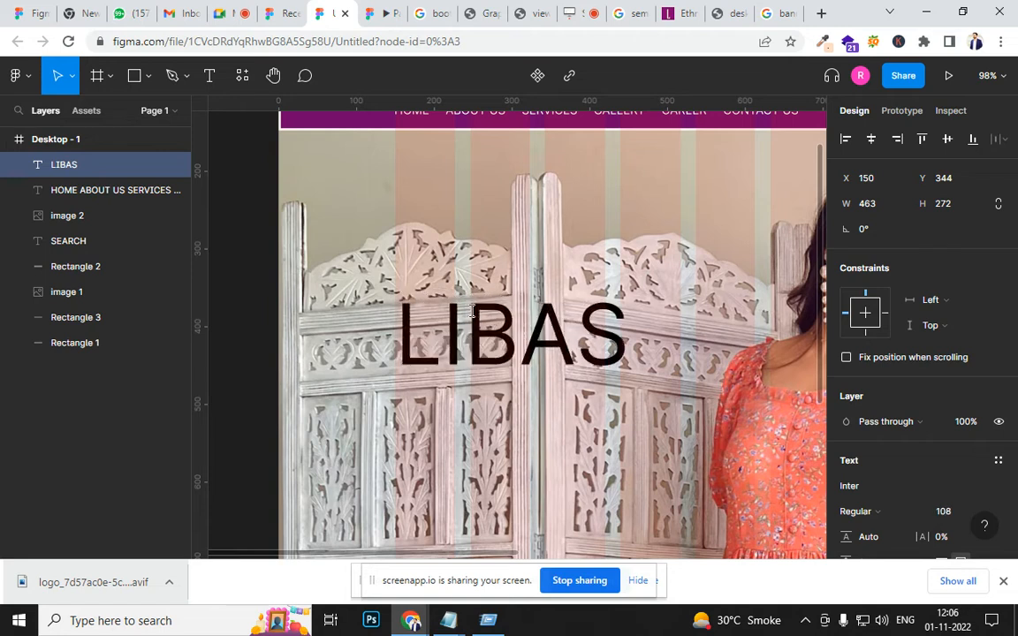
{"action": "scroll", "coordinate": [946, 354], "scroll_direction": "down", "scroll_amount": 3}
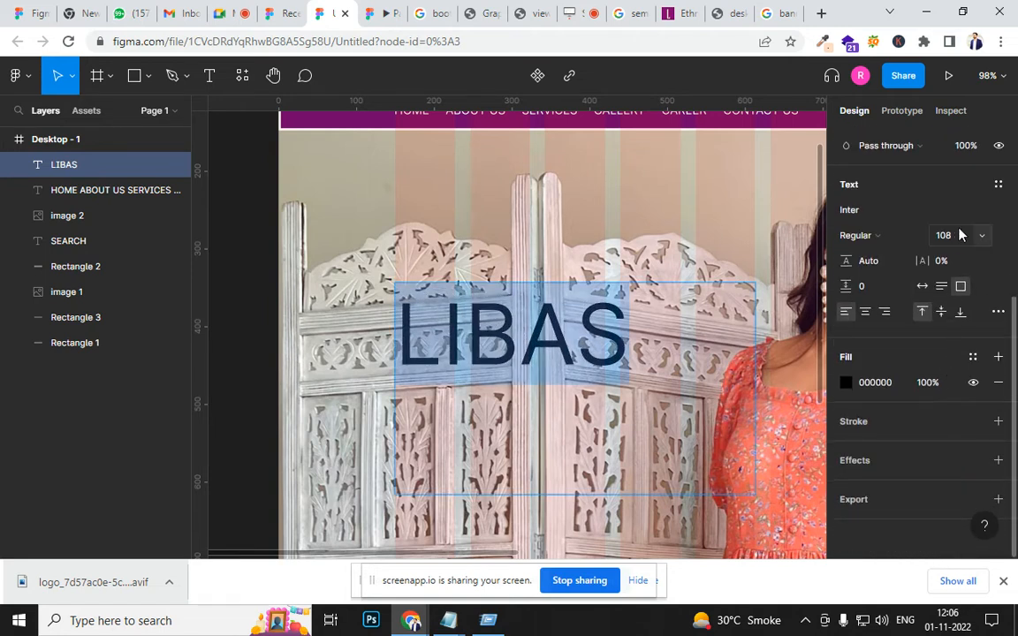
{"action": "left_click", "coordinate": [627, 346]}
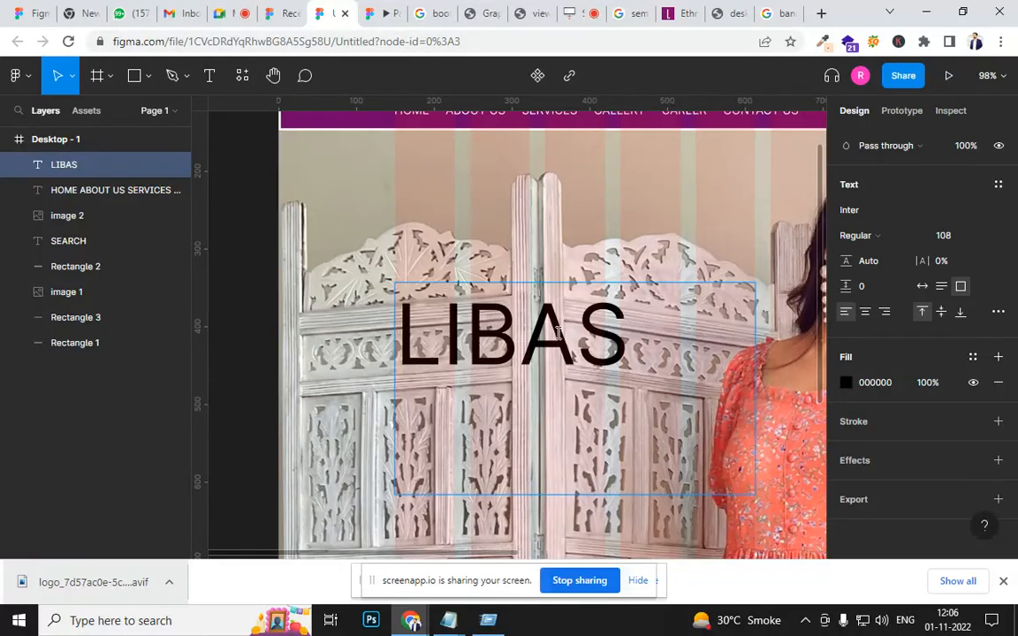
{"action": "left_click_drag", "start_coordinate": [608, 336], "coordinate": [418, 330]}
{"action": "key", "text": "ctrl+shift+period"}
{"action": "key", "text": "ctrl+shift+period"}
{"action": "key", "text": "ctrl+shift+period"}
{"action": "key", "text": "ctrl+shift+period"}
{"action": "key", "text": "ctrl+shift+period"}
{"action": "key", "text": "ctrl+shift+period"}
{"action": "key", "text": "ctrl+shift+period"}
{"action": "key", "text": "ctrl+shift+period"}
{"action": "key", "text": "ctrl+shift+period"}
{"action": "key", "text": "ctrl+shift+period"}
{"action": "key", "text": "ctrl+shift+period"}
{"action": "key", "text": "ctrl+shift+period"}
{"action": "key", "text": "ctrl+shift+period"}
{"action": "key", "text": "ctrl+shift+period"}
{"action": "key", "text": "ctrl+shift+period"}
{"action": "key", "text": "ctrl+shift+period"}
{"action": "key", "text": "ctrl+shift+period"}
{"action": "key", "text": "ctrl+shift+period"}
{"action": "key", "text": "ctrl+shift+period"}
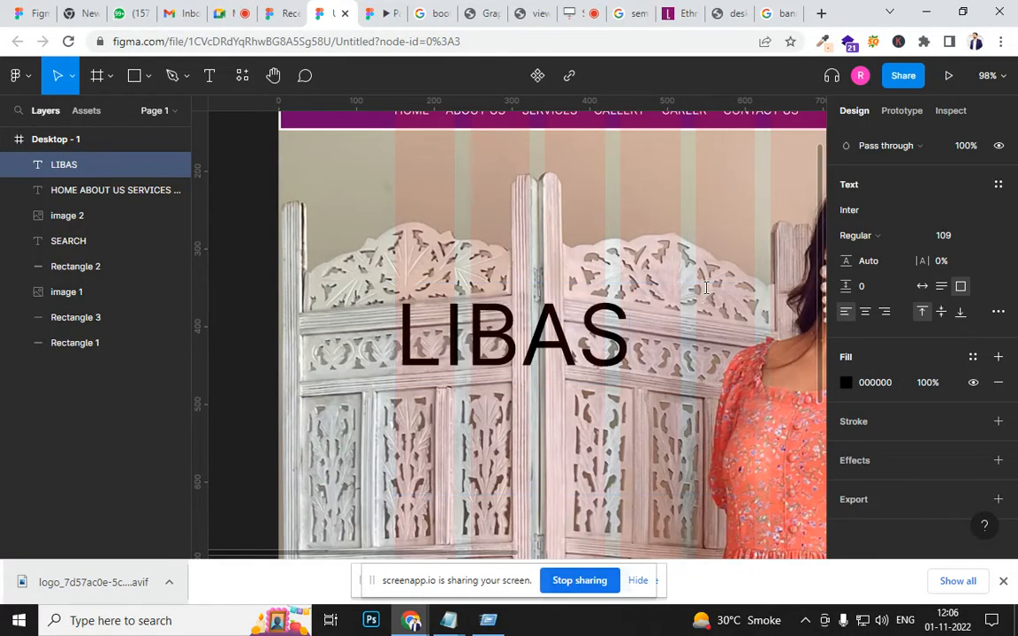
{"action": "key", "text": "ctrl+shift+period"}
{"action": "key", "text": "ctrl+shift+period"}
{"action": "key", "text": "ctrl+shift+period"}
{"action": "key", "text": "ctrl+shift+period"}
{"action": "key", "text": "ctrl+shift+period"}
{"action": "key", "text": "ctrl+shift+period"}
{"action": "key", "text": "ctrl+shift+period"}
{"action": "key", "text": "ctrl+shift+period"}
{"action": "key", "text": "ctrl+shift+period"}
{"action": "key", "text": "ctrl+shift+period"}
{"action": "key", "text": "ctrl+shift+period"}
{"action": "key", "text": "ctrl+shift+period"}
{"action": "key", "text": "ctrl+shift+period"}
{"action": "key", "text": "ctrl+shift+period"}
{"action": "key", "text": "ctrl+shift+period"}
{"action": "key", "text": "ctrl+shift+period"}
{"action": "key", "text": "ctrl+shift+period"}
{"action": "key", "text": "ctrl+shift+period"}
{"action": "key", "text": "ctrl+shift+period"}
{"action": "key", "text": "ctrl+shift+period"}
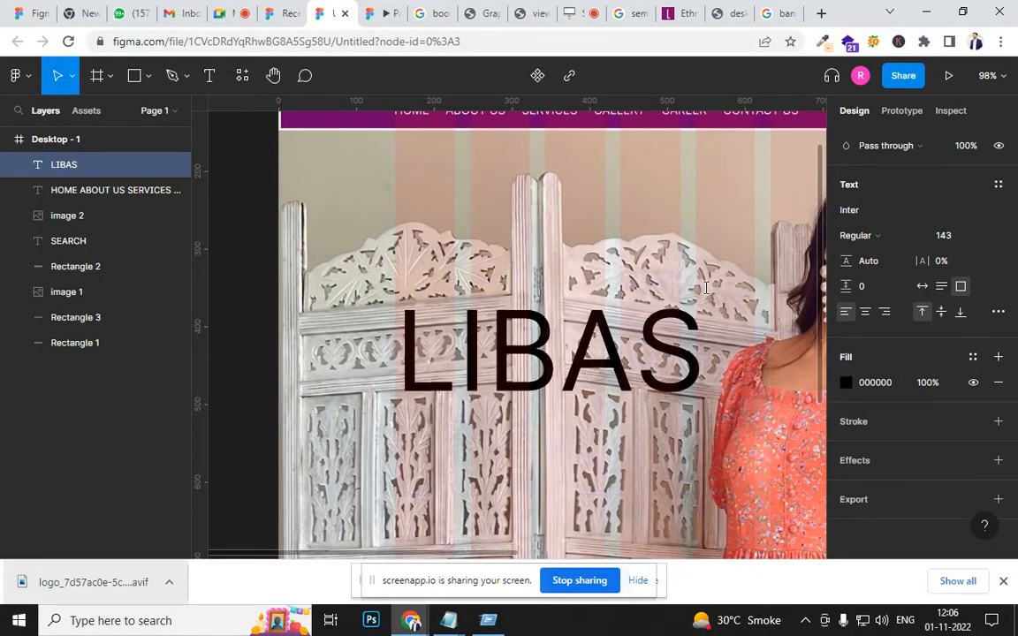
Step: Set the LIBAS text's font to Road Rage and choose to enable local fonts
{"action": "scroll", "coordinate": [706, 287], "scroll_direction": "down", "scroll_amount": 5}
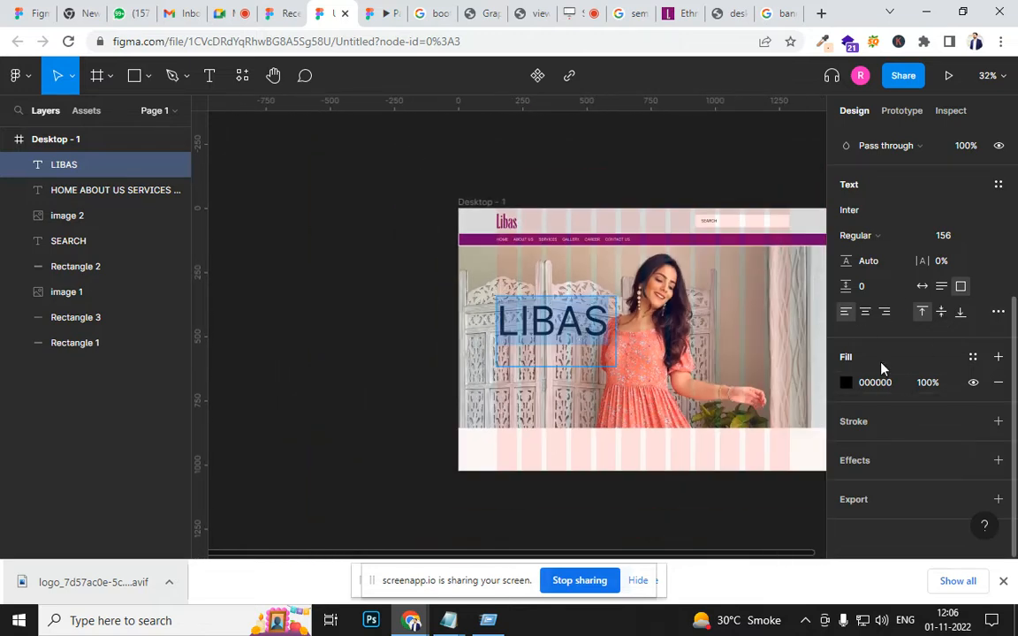
{"action": "left_click", "coordinate": [861, 210]}
{"action": "type", "text": "ro"}
{"action": "key", "text": "Return"}
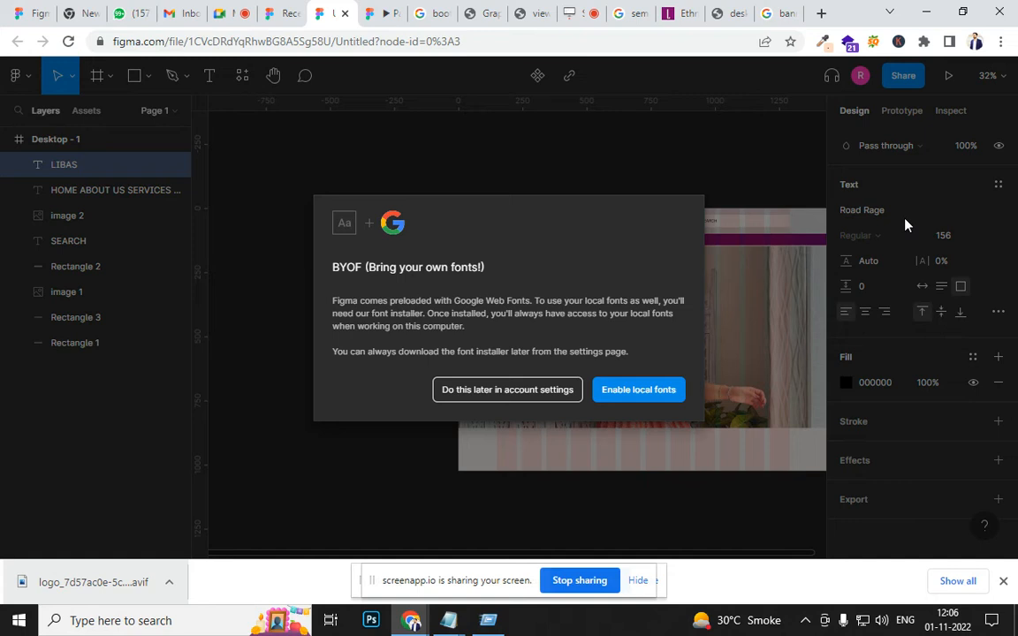
{"action": "left_click", "coordinate": [647, 394]}
{"action": "left_click", "coordinate": [583, 339]}
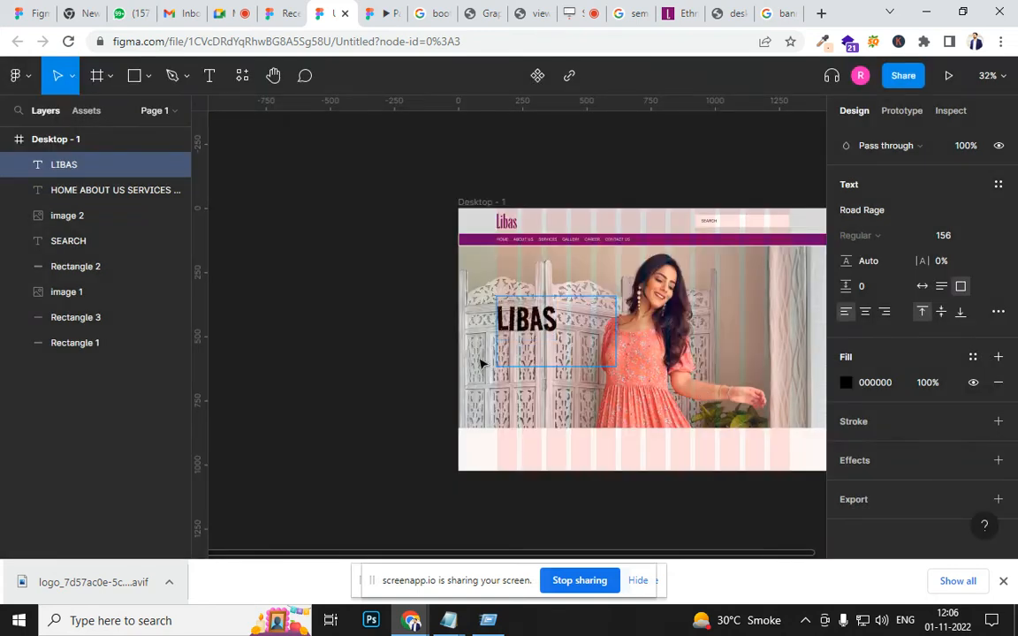
Step: Shorten the LIBAS text box to about 146 high and check the banner in the prototype preview
{"action": "key", "text": "Escape"}
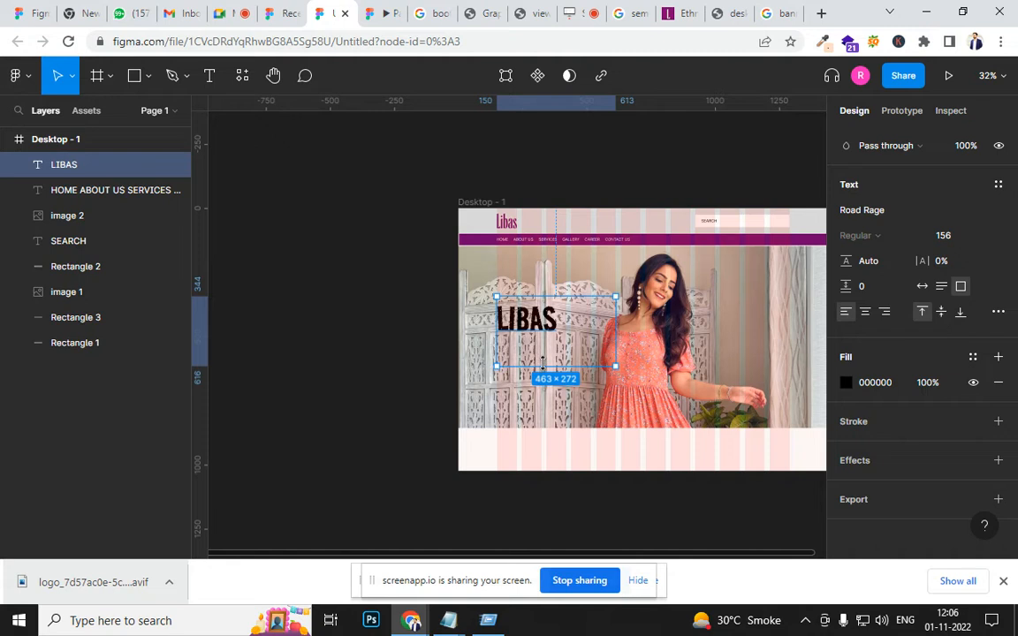
{"action": "left_click_drag", "start_coordinate": [542, 362], "coordinate": [542, 333]}
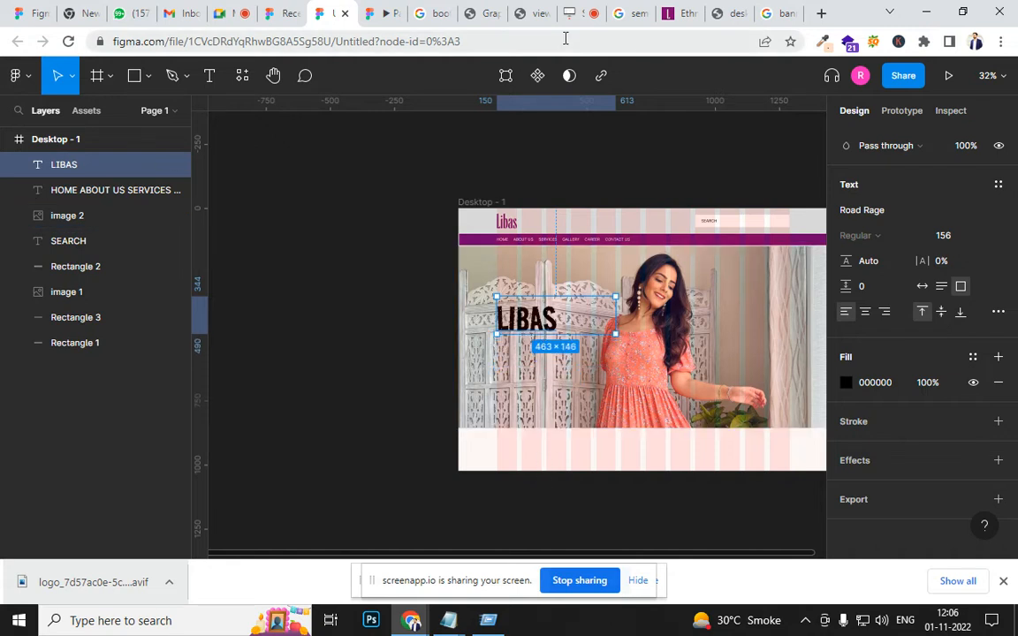
{"action": "left_click", "coordinate": [376, 13]}
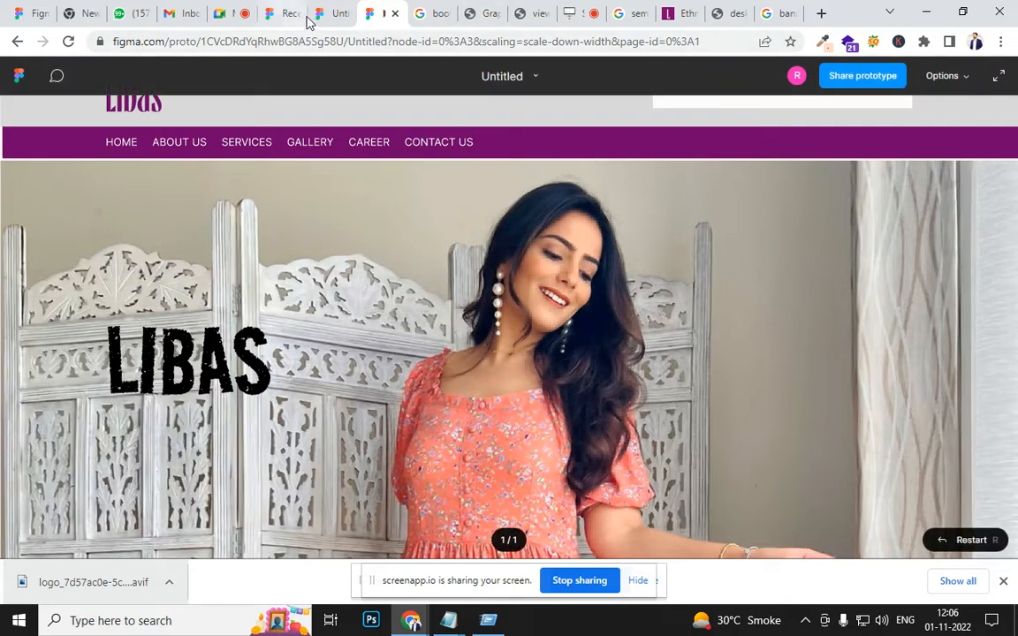
{"action": "left_click", "coordinate": [334, 18]}
Step: Set the LIBAS text's font to Inconsolata and review the banner in the prototype preview
{"action": "double_click", "coordinate": [508, 305]}
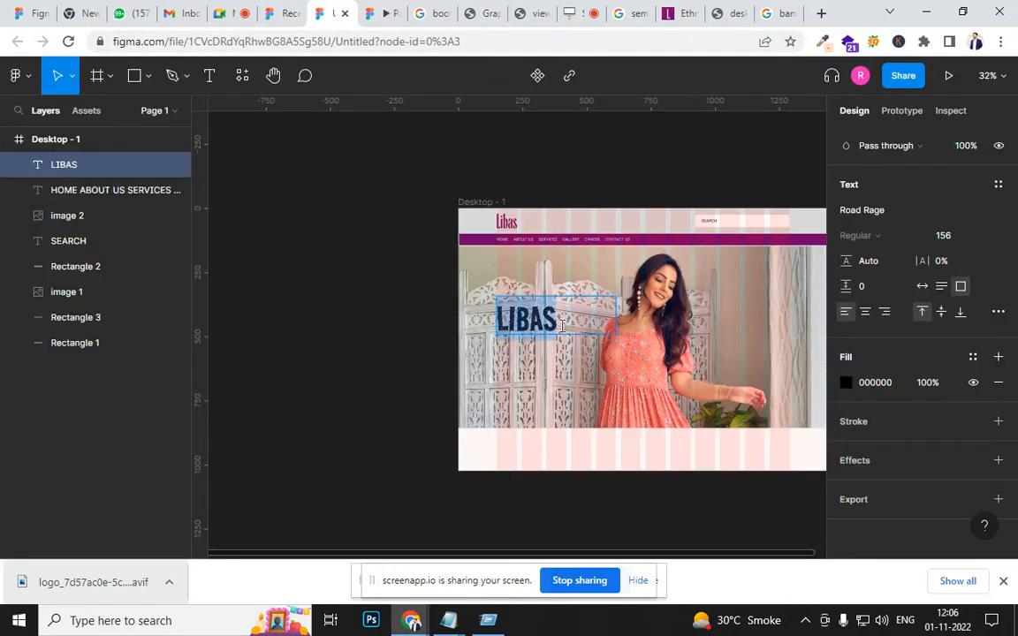
{"action": "left_click", "coordinate": [906, 212]}
{"action": "type", "text": "Inconsolata"}
{"action": "key", "text": "Return"}
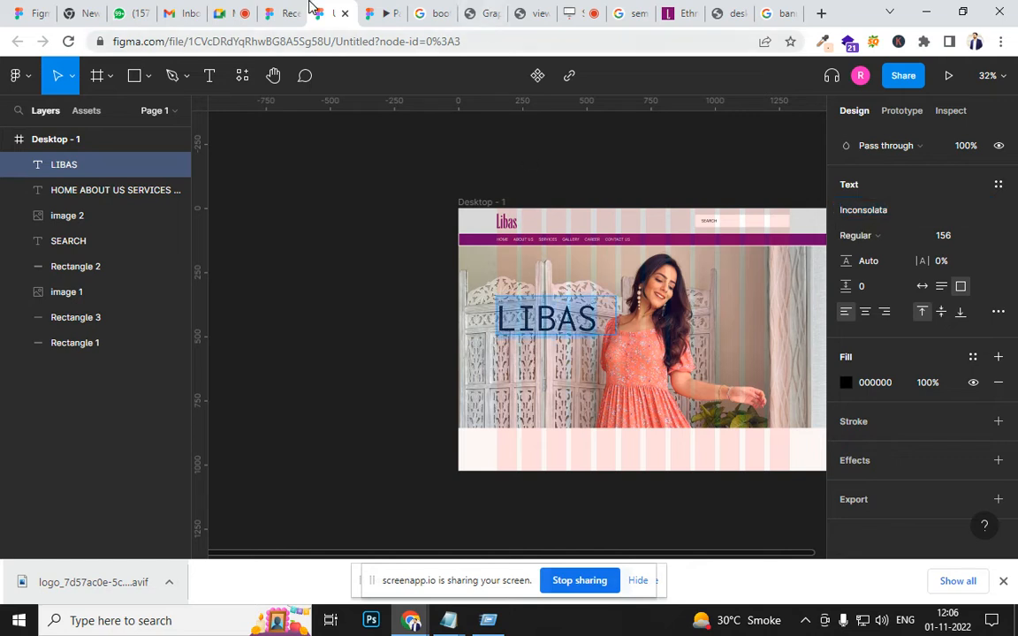
{"action": "left_click", "coordinate": [380, 13]}
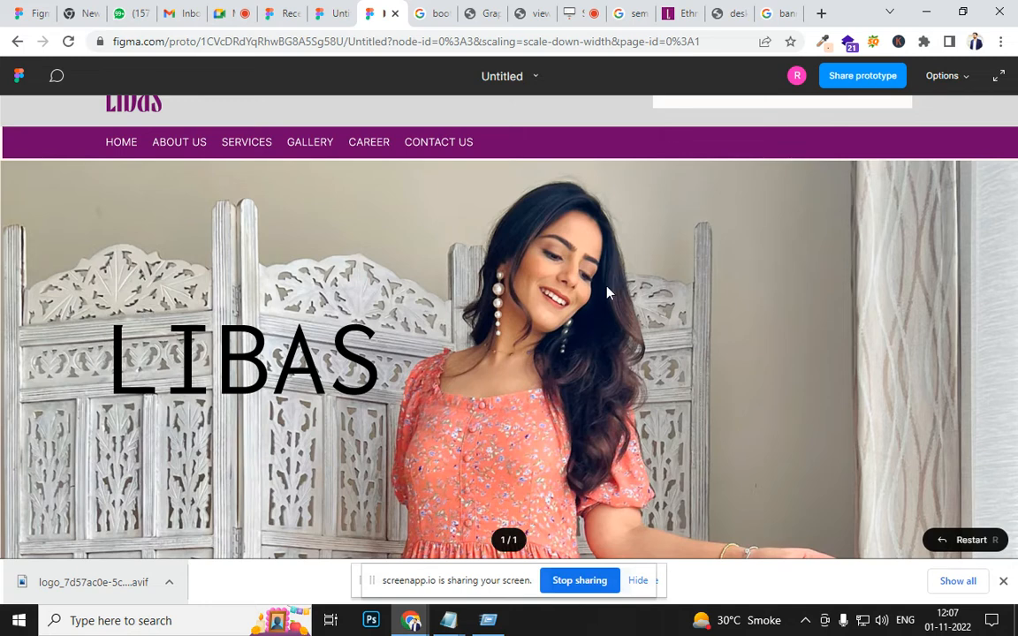
{"action": "scroll", "coordinate": [575, 309], "scroll_direction": "down", "scroll_amount": 3}
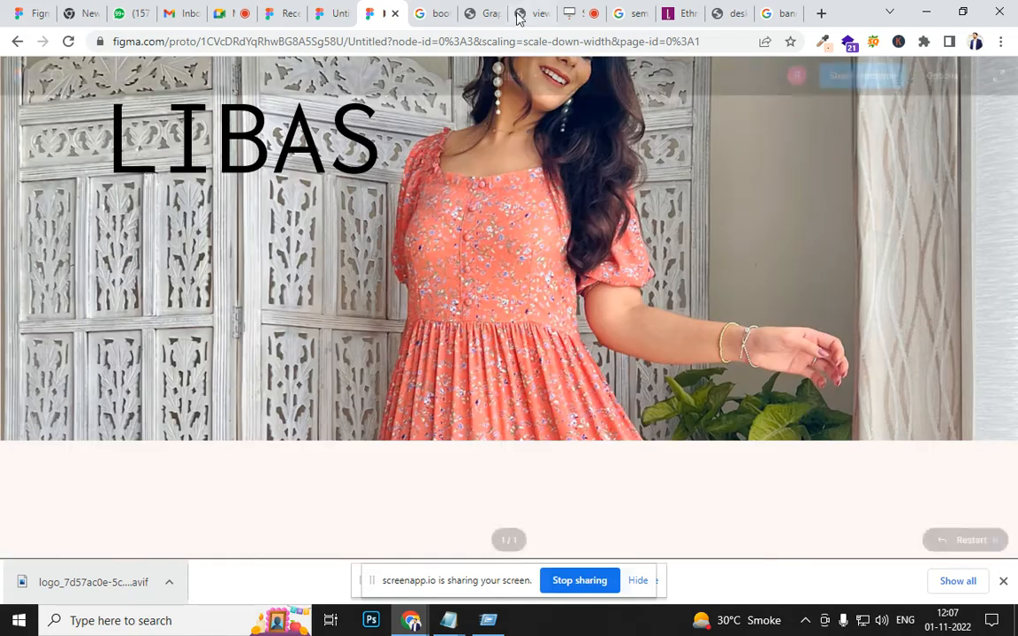
{"action": "left_click", "coordinate": [338, 14]}
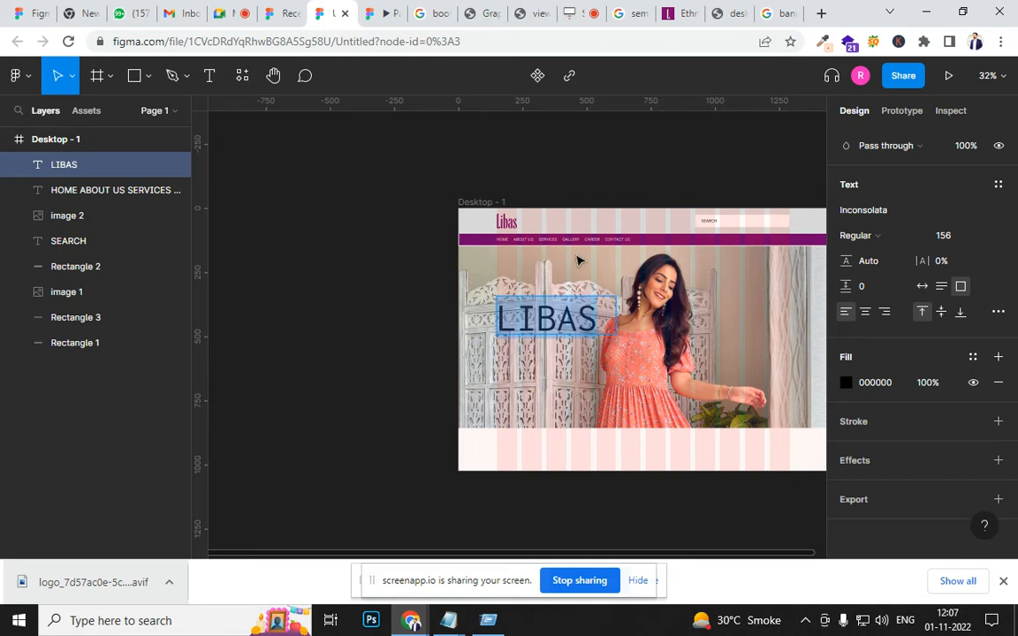
Step: Move the LIBAS text to about X 141, Y 301, lining up its first letter with the first grid column
{"action": "scroll", "coordinate": [557, 289], "scroll_direction": "up", "scroll_amount": 3}
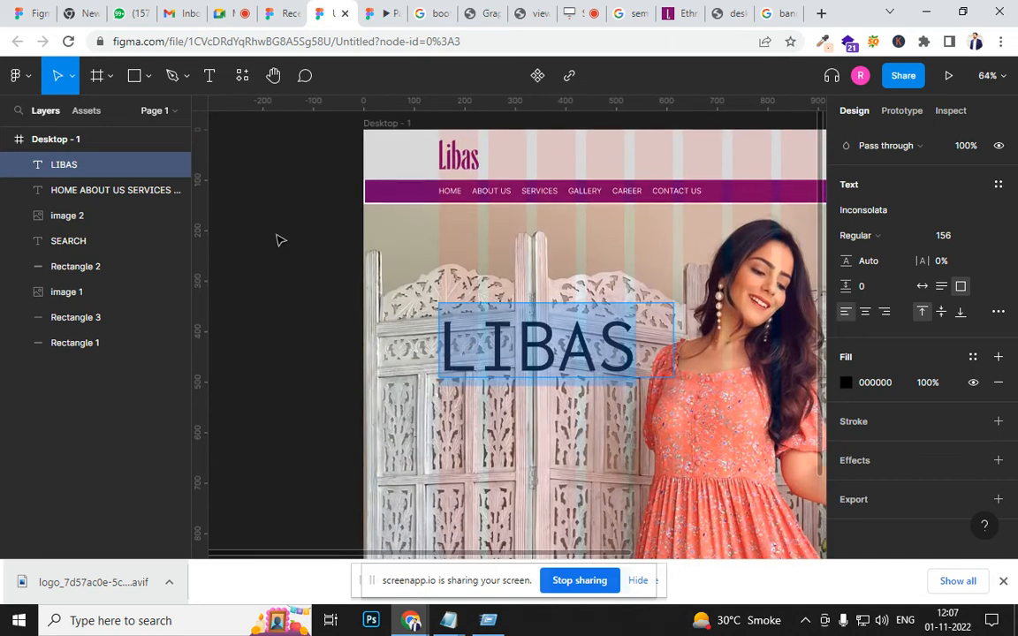
{"action": "key", "text": "Escape"}
{"action": "left_click_drag", "start_coordinate": [460, 366], "coordinate": [463, 346]}
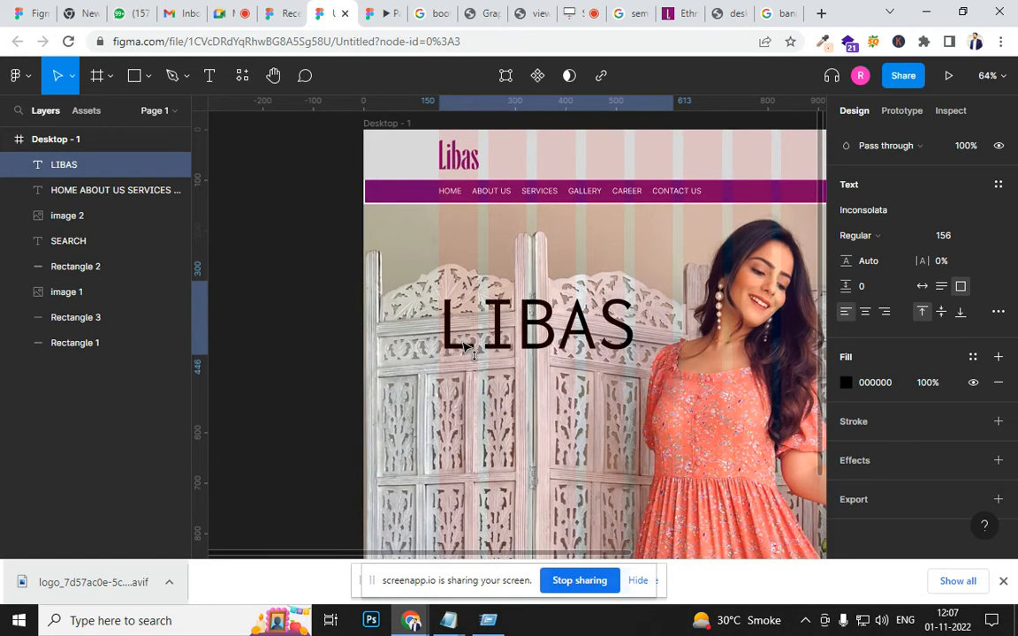
{"action": "scroll", "coordinate": [453, 350], "scroll_direction": "up", "scroll_amount": 5}
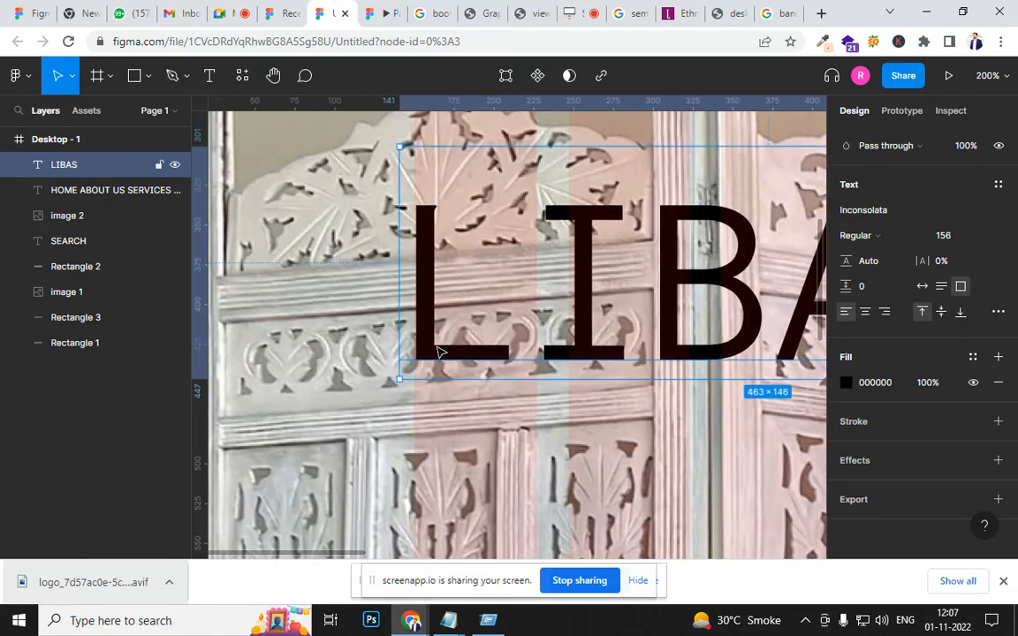
{"action": "scroll", "coordinate": [439, 350], "scroll_direction": "down", "scroll_amount": 6}
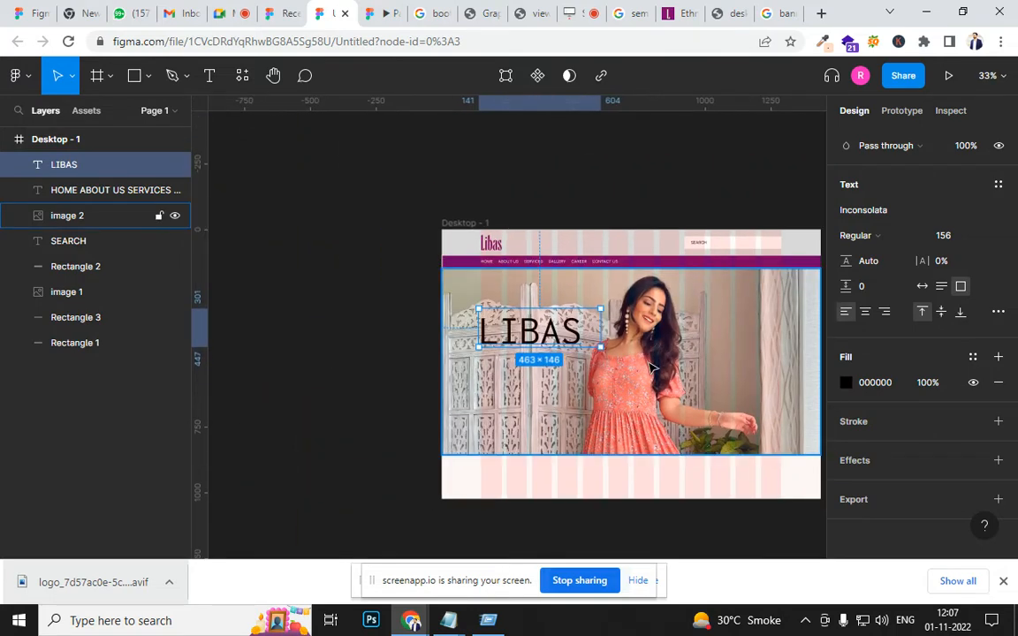
{"action": "scroll", "coordinate": [652, 368], "scroll_direction": "up", "scroll_amount": 4}
{"action": "scroll", "coordinate": [652, 369], "scroll_direction": "down", "scroll_amount": 5}
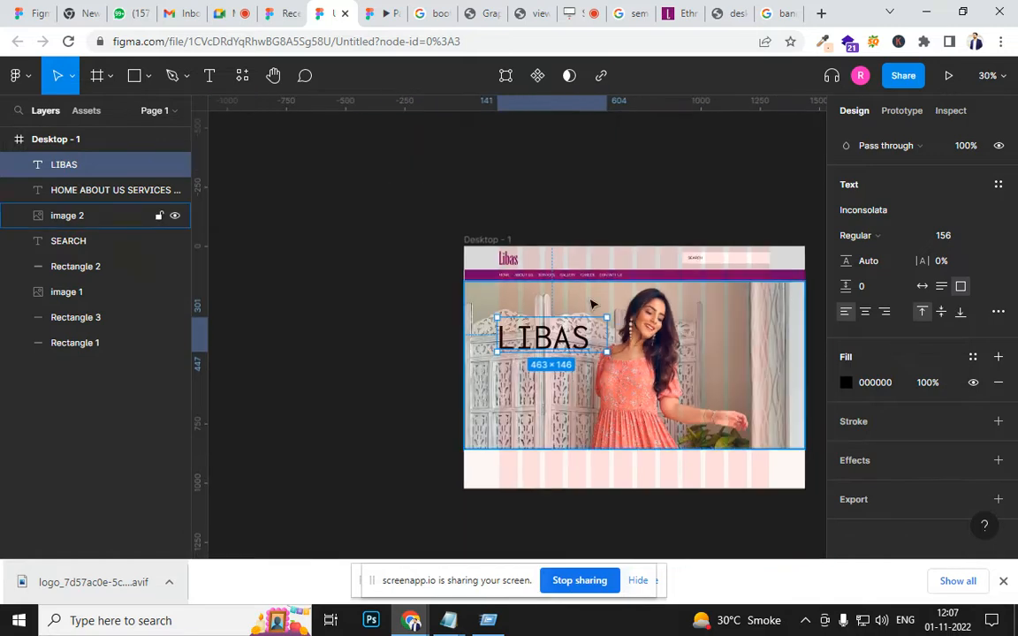
Step: Hide the 12-column layout grid of the Desktop - 1 frame
{"action": "left_click", "coordinate": [504, 242]}
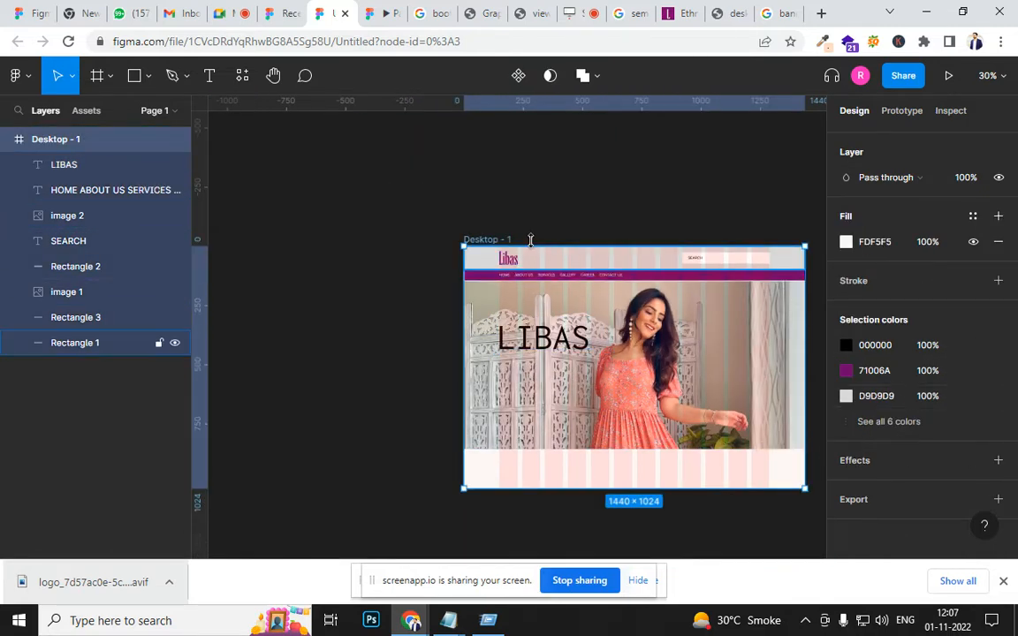
{"action": "left_click", "coordinate": [484, 212]}
{"action": "left_click", "coordinate": [481, 240]}
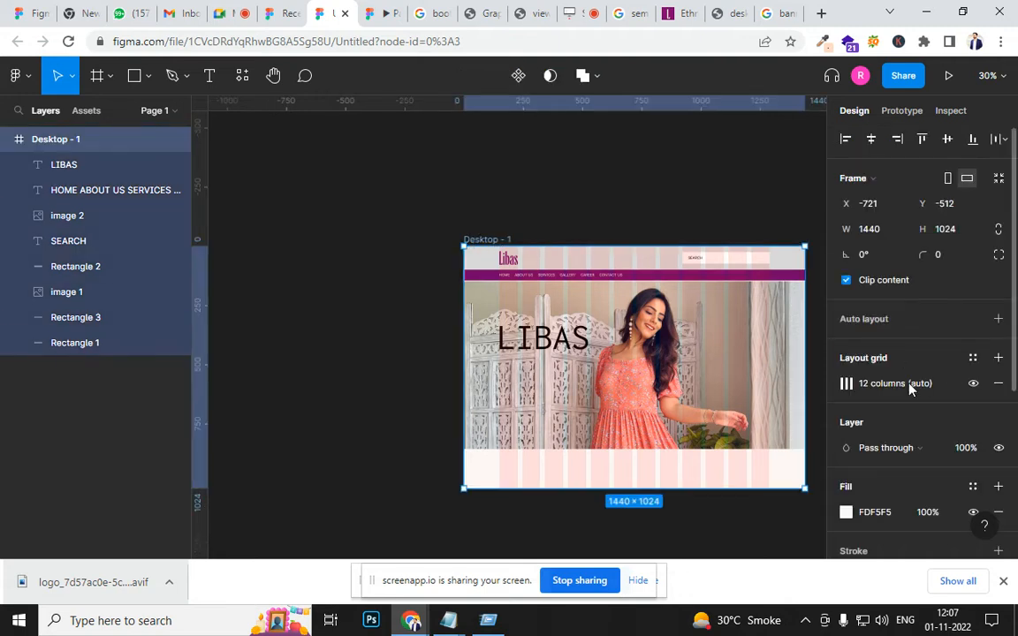
{"action": "left_click", "coordinate": [973, 384]}
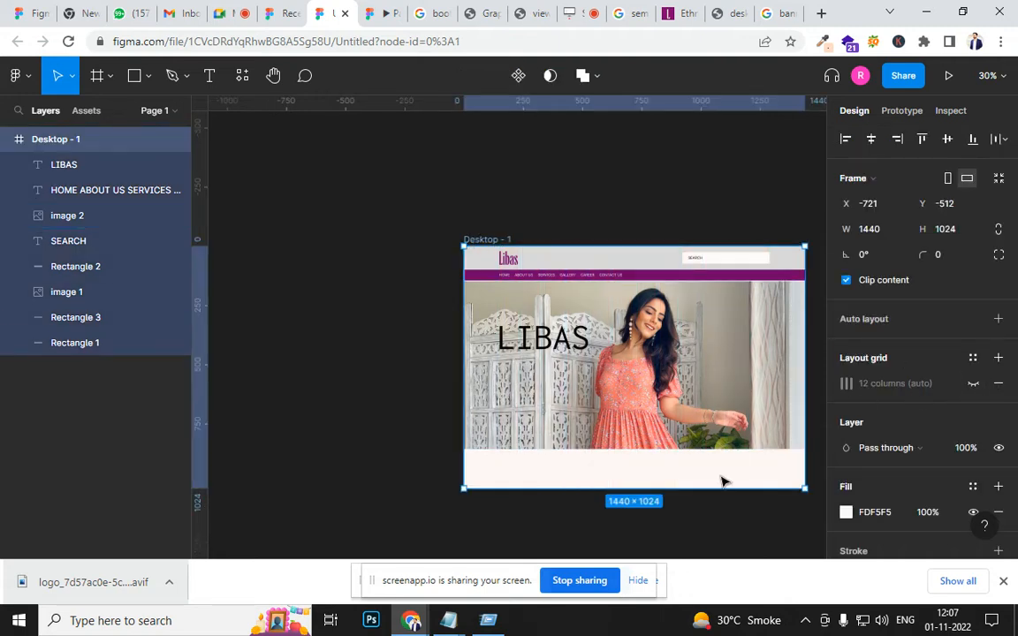
{"action": "left_click", "coordinate": [722, 481]}
Step: Nudge the banner photo up to Y 143 so it sits right beneath the purple navigation bar
{"action": "scroll", "coordinate": [708, 457], "scroll_direction": "up", "scroll_amount": 5}
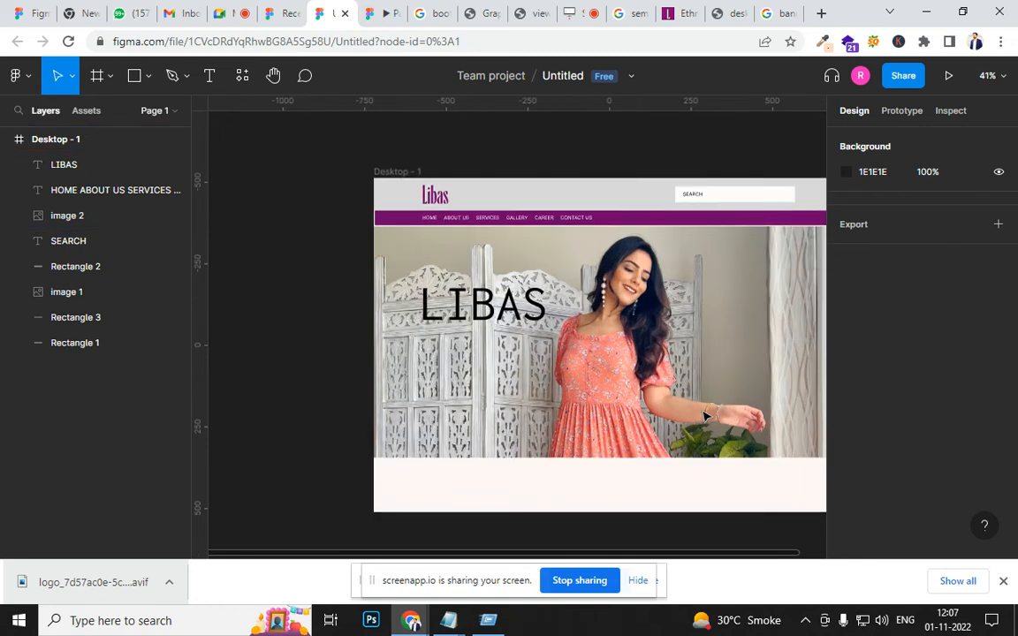
{"action": "left_click", "coordinate": [353, 271]}
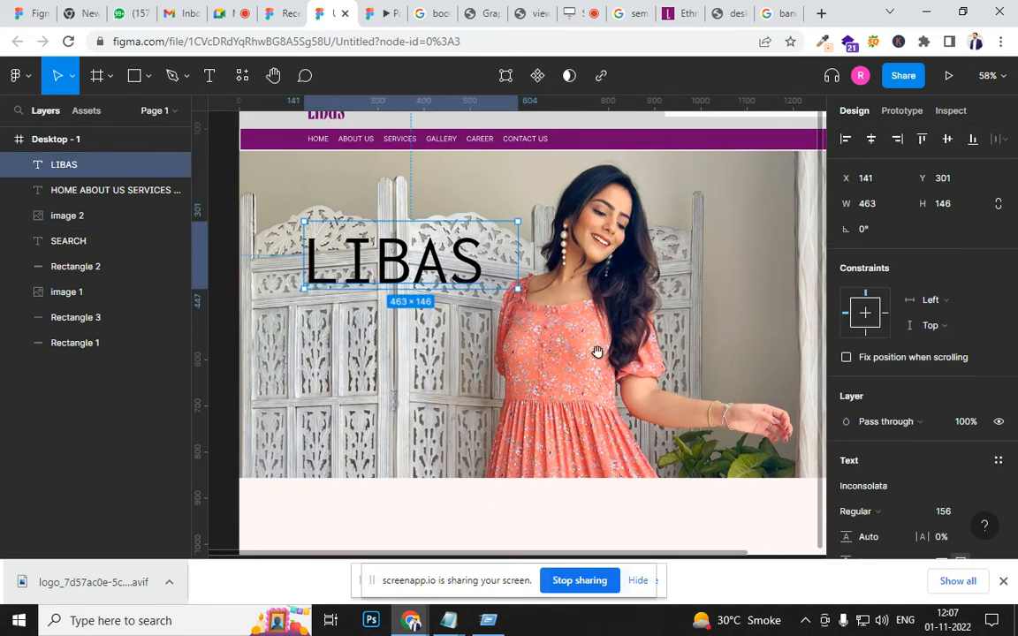
{"action": "left_click_drag", "start_coordinate": [597, 352], "coordinate": [597, 405]}
{"action": "left_click", "coordinate": [646, 386]}
{"action": "key", "text": "Up"}
{"action": "key", "text": "Up"}
{"action": "key", "text": "Up"}
{"action": "key", "text": "Up"}
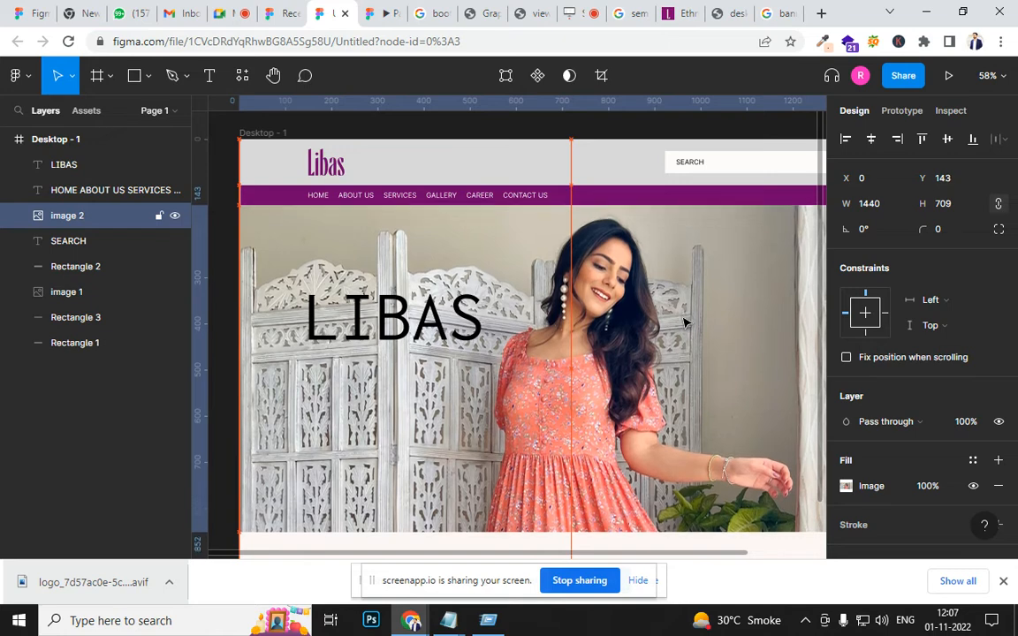
Step: Move the banner photo slightly down to Y 145 so it meets the lower edge of the purple navigation bar
{"action": "key", "text": "ctrl+minus"}
{"action": "key", "text": "ctrl+minus"}
{"action": "key", "text": "ctrl+minus"}
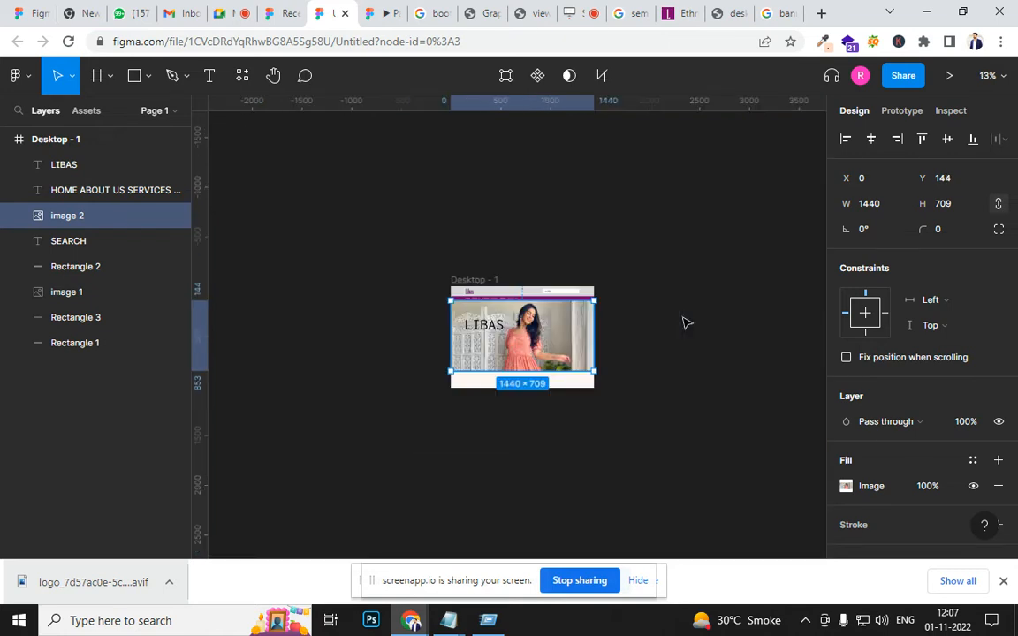
{"action": "key", "text": "ctrl+plus"}
{"action": "key", "text": "ctrl+plus"}
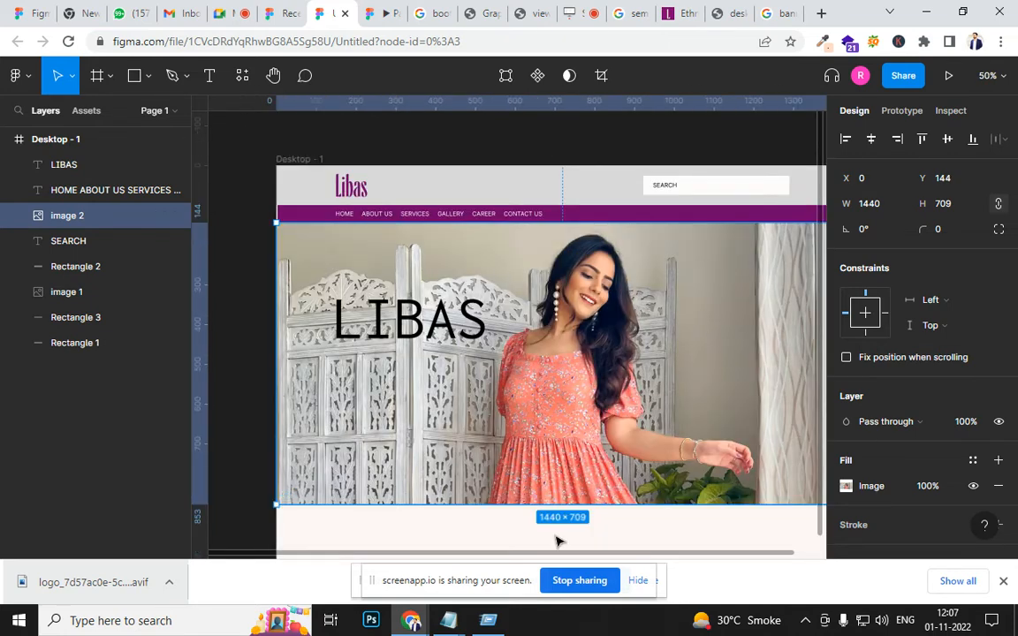
{"action": "left_click_drag", "start_coordinate": [582, 503], "coordinate": [581, 460]}
{"action": "key", "text": "ctrl+z"}
{"action": "mouse_move", "coordinate": [665, 371]}
{"action": "left_mouse_down"}
{"action": "mouse_move", "coordinate": [672, 404]}
{"action": "mouse_move", "coordinate": [671, 369]}
{"action": "left_mouse_up"}
{"action": "scroll", "coordinate": [671, 370], "scroll_direction": "down", "scroll_amount": 4}
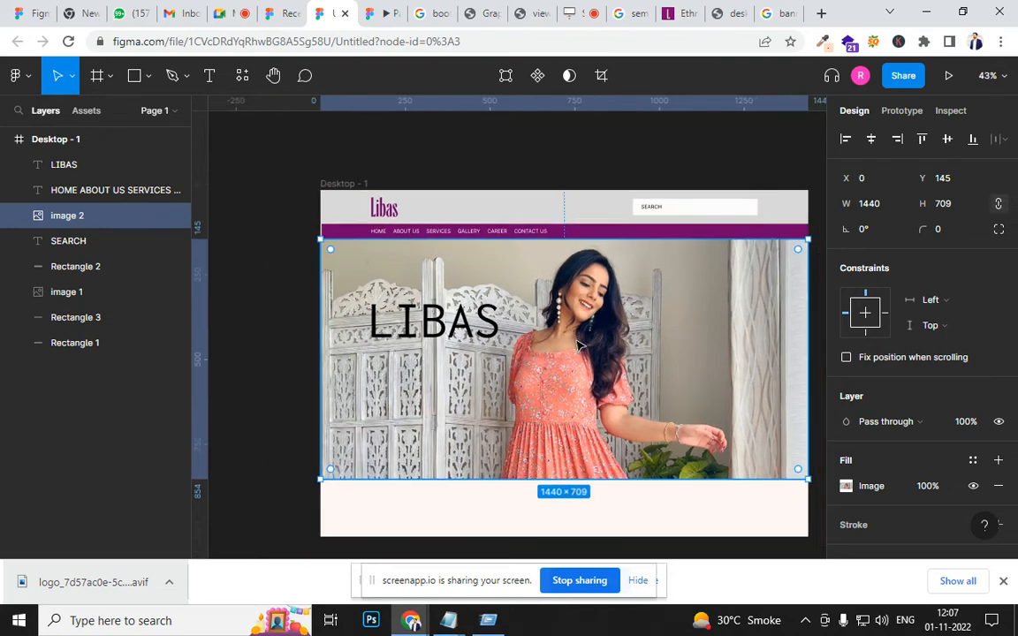
{"action": "scroll", "coordinate": [649, 307], "scroll_direction": "up", "scroll_amount": 1}
{"action": "scroll", "coordinate": [661, 293], "scroll_direction": "down", "scroll_amount": 1}
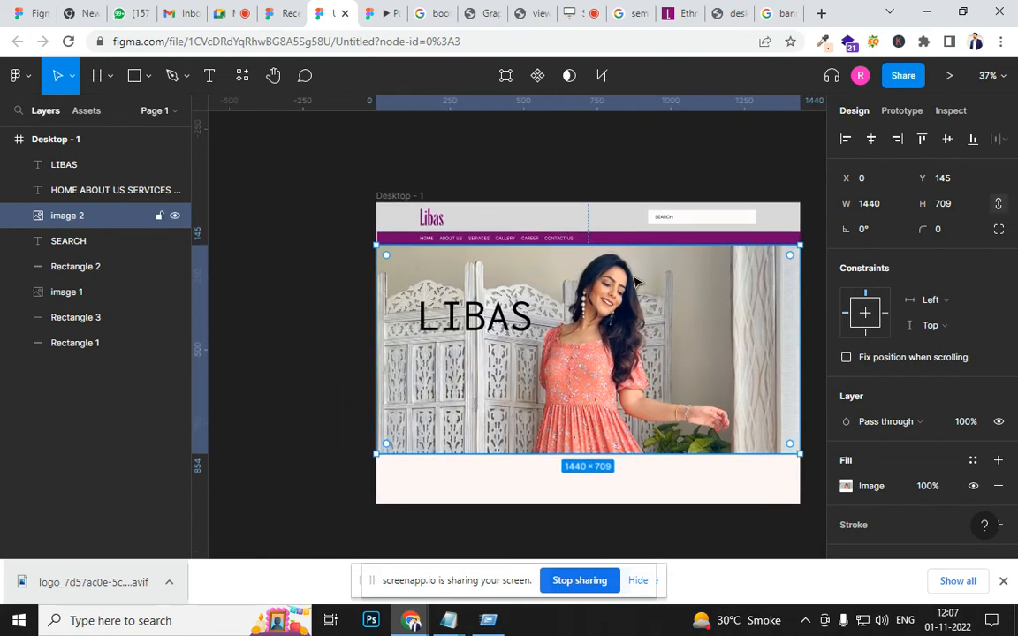
Step: Duplicate the header's search field rectangle, narrow the copy to about 116 px at the field's right end and fill it with navigation-bar purple 71006A
{"action": "scroll", "coordinate": [627, 234], "scroll_direction": "up", "scroll_amount": 5}
{"action": "left_click_drag", "start_coordinate": [502, 243], "coordinate": [677, 286]}
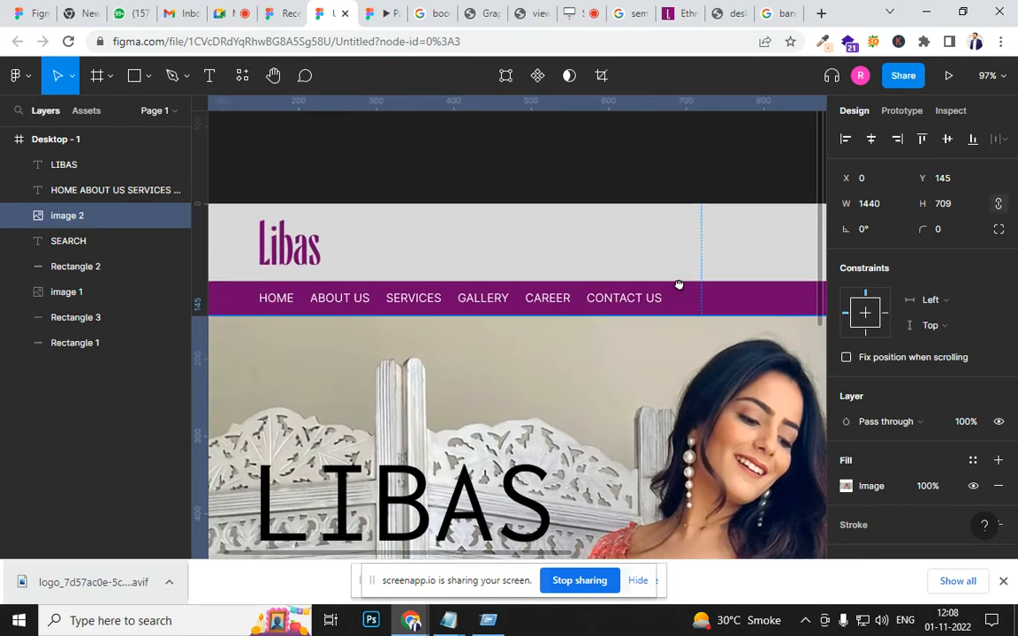
{"action": "left_click_drag", "start_coordinate": [616, 309], "coordinate": [310, 311]}
{"action": "scroll", "coordinate": [432, 353], "scroll_direction": "right", "scroll_amount": 5}
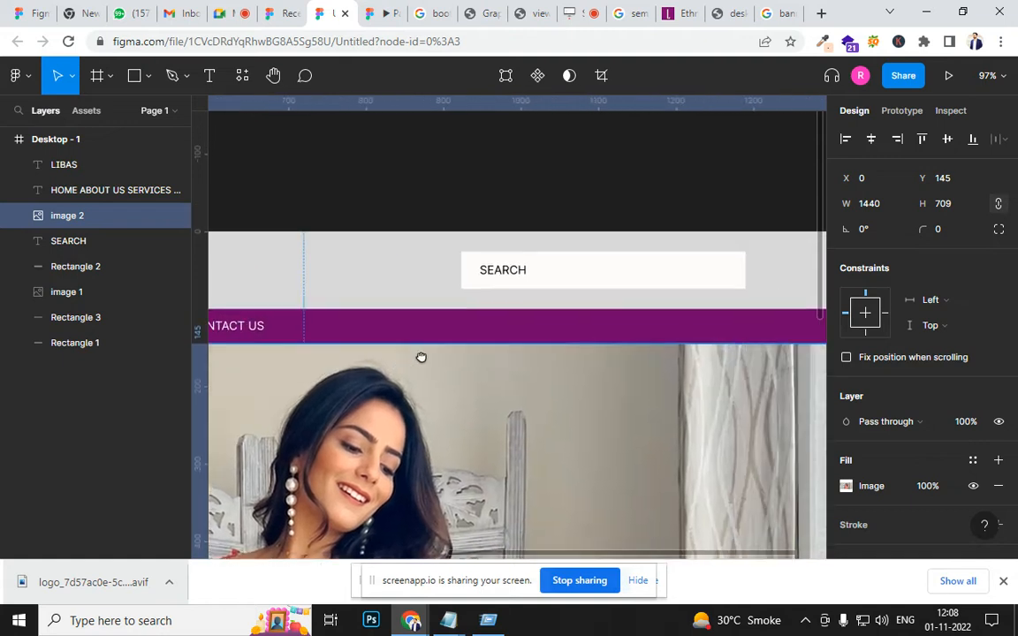
{"action": "left_click", "coordinate": [413, 302]}
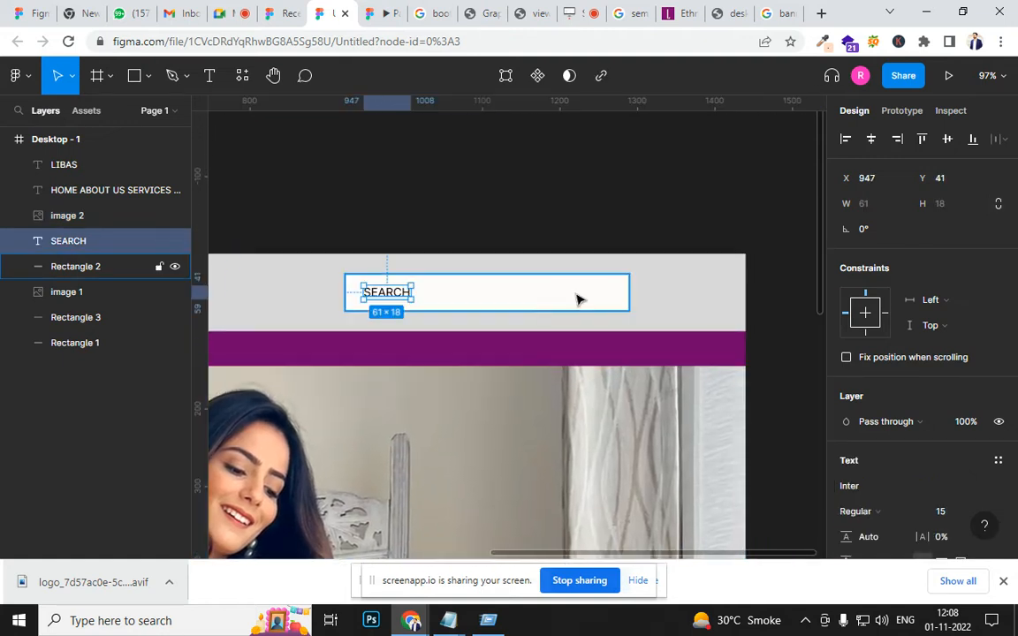
{"action": "left_click", "coordinate": [580, 295]}
{"action": "scroll", "coordinate": [524, 307], "scroll_direction": "up", "scroll_amount": 1}
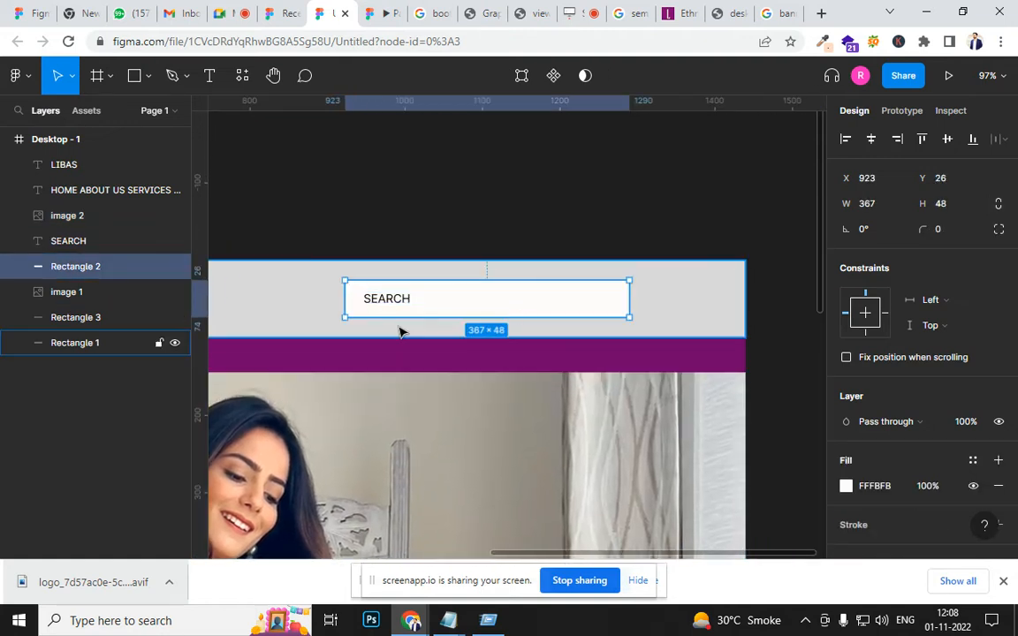
{"action": "key", "text": "ctrl+v"}
{"action": "left_click_drag", "start_coordinate": [345, 298], "coordinate": [539, 291]}
{"action": "key", "text": "i"}
{"action": "left_click", "coordinate": [586, 355]}
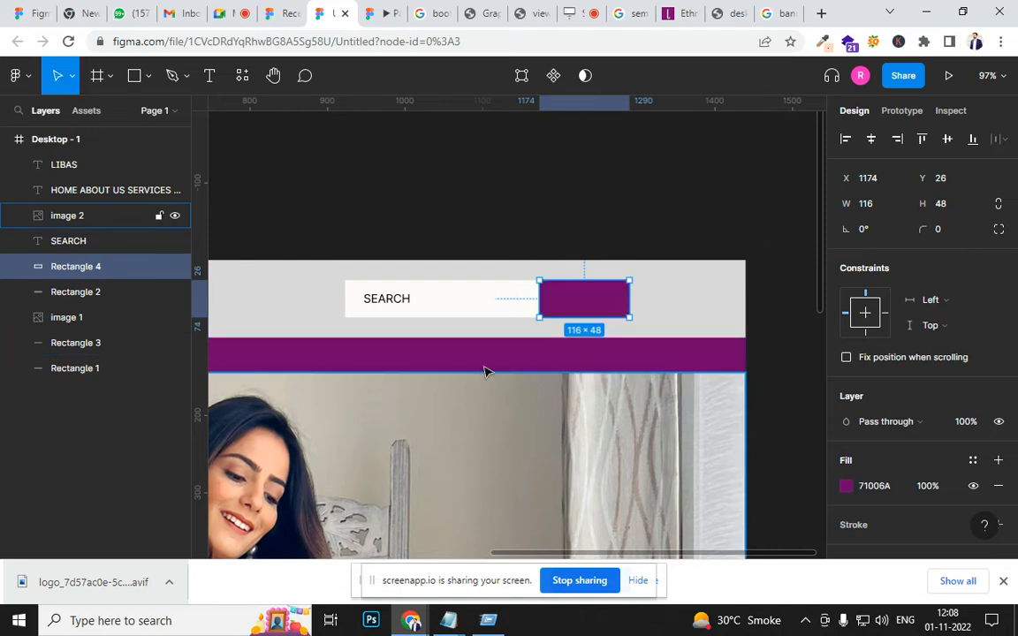
Step: Move the SEARCH text onto the purple button at about X 1207, Y 41 and make it white
{"action": "left_click", "coordinate": [421, 247]}
{"action": "left_click", "coordinate": [397, 303]}
{"action": "left_click_drag", "start_coordinate": [399, 300], "coordinate": [602, 304]}
{"action": "key", "text": "i"}
{"action": "key", "text": "Escape"}
{"action": "scroll", "coordinate": [330, 327], "scroll_direction": "up", "scroll_amount": 5}
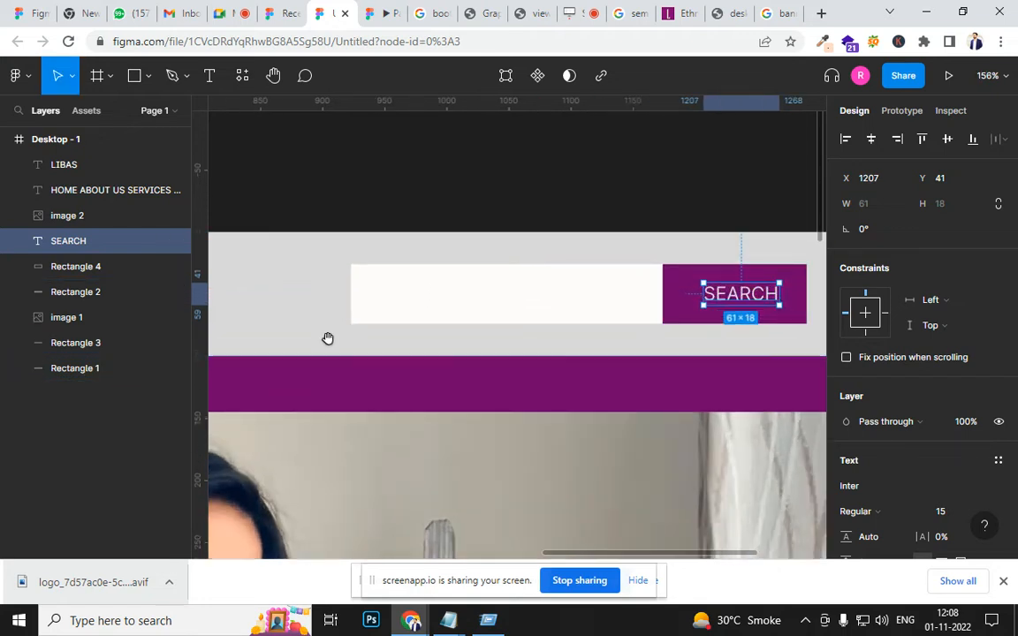
Step: Fill the header background rectangle with the off-white page colour FDF5F5, sampled from the area below the banner
{"action": "scroll", "coordinate": [504, 361], "scroll_direction": "left", "scroll_amount": 3}
{"action": "scroll", "coordinate": [504, 362], "scroll_direction": "down", "scroll_amount": 10}
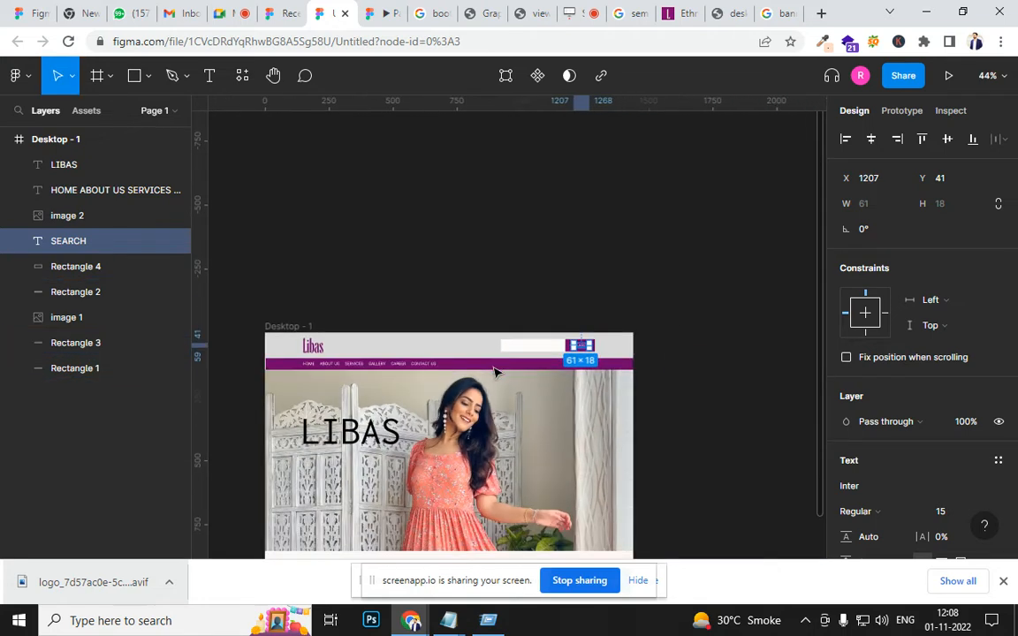
{"action": "scroll", "coordinate": [571, 367], "scroll_direction": "left", "scroll_amount": 3}
{"action": "scroll", "coordinate": [572, 367], "scroll_direction": "down", "scroll_amount": 2}
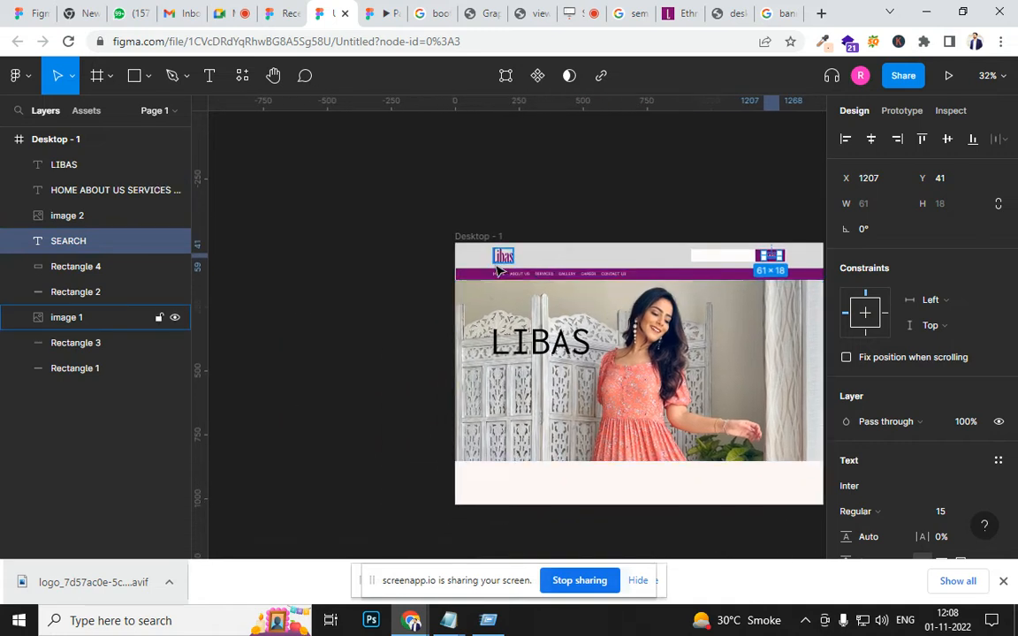
{"action": "left_click", "coordinate": [614, 258]}
{"action": "scroll", "coordinate": [696, 462], "scroll_direction": "up", "scroll_amount": 3}
{"action": "key", "text": "i"}
{"action": "left_click", "coordinate": [694, 504]}
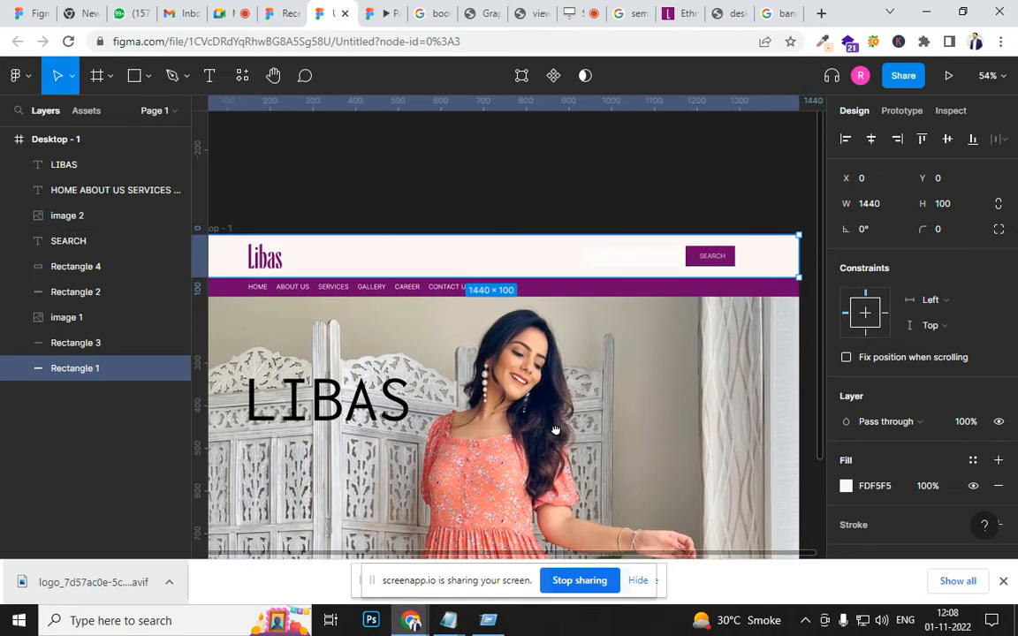
Step: Change the search field rectangle's fill to light grey ECECEC so it stands out from the header background
{"action": "left_click", "coordinate": [661, 263]}
{"action": "scroll", "coordinate": [657, 265], "scroll_direction": "up", "scroll_amount": 1}
{"action": "scroll", "coordinate": [656, 265], "scroll_direction": "up", "scroll_amount": 5}
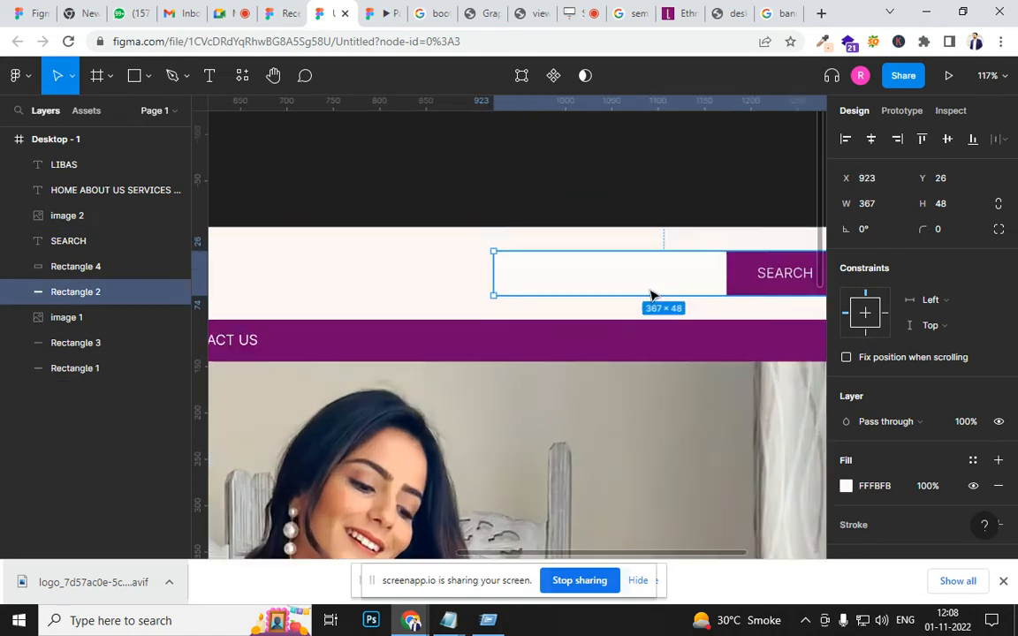
{"action": "left_click", "coordinate": [845, 485]}
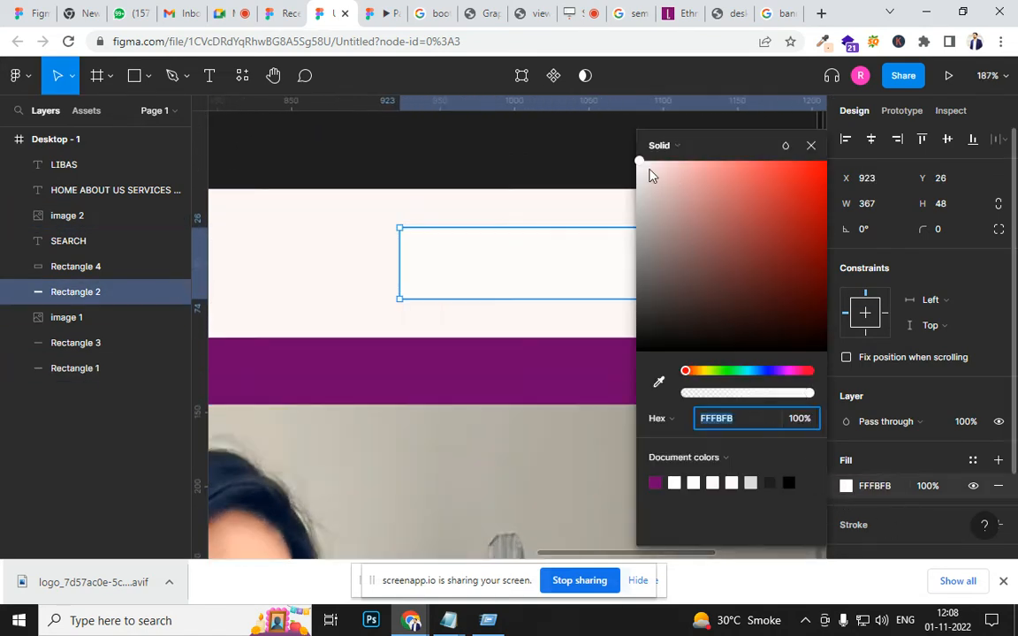
{"action": "left_click_drag", "start_coordinate": [640, 171], "coordinate": [639, 186]}
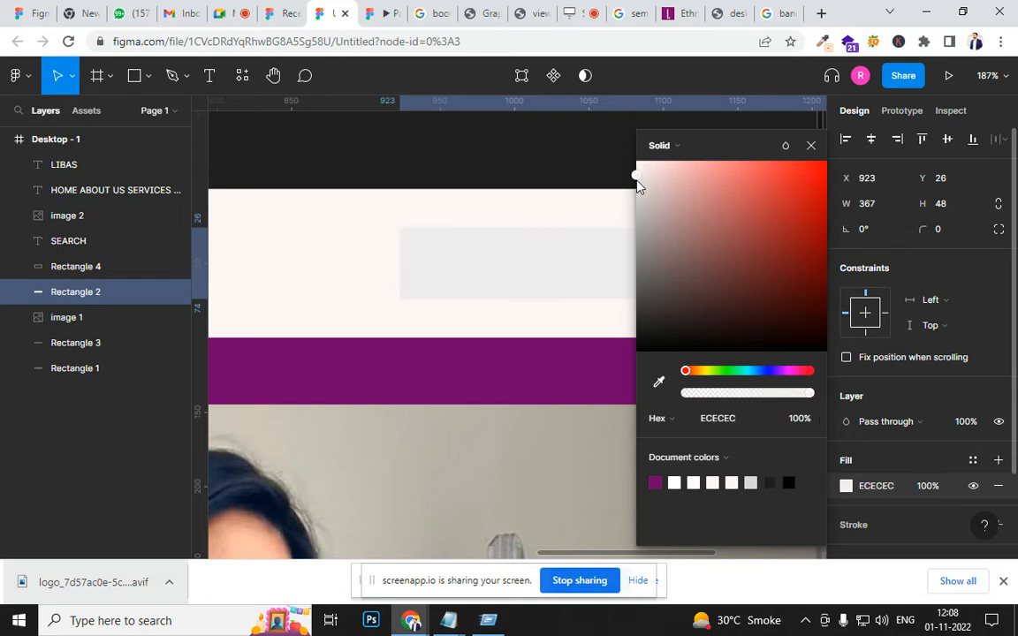
{"action": "left_click", "coordinate": [509, 168]}
{"action": "scroll", "coordinate": [510, 172], "scroll_direction": "down", "scroll_amount": 3}
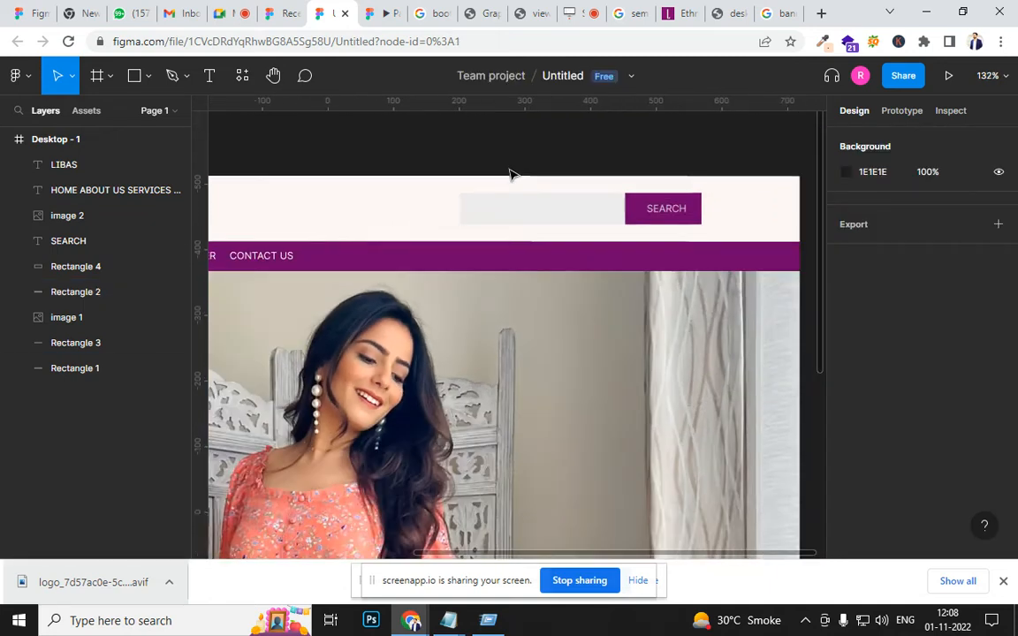
Step: Narrow the purple SEARCH button from its left side to about 98 px wide, starting at X 1192
{"action": "scroll", "coordinate": [509, 174], "scroll_direction": "down", "scroll_amount": 2}
{"action": "scroll", "coordinate": [626, 215], "scroll_direction": "up", "scroll_amount": 4}
{"action": "left_click", "coordinate": [607, 217]}
{"action": "left_click_drag", "start_coordinate": [613, 194], "coordinate": [612, 194]}
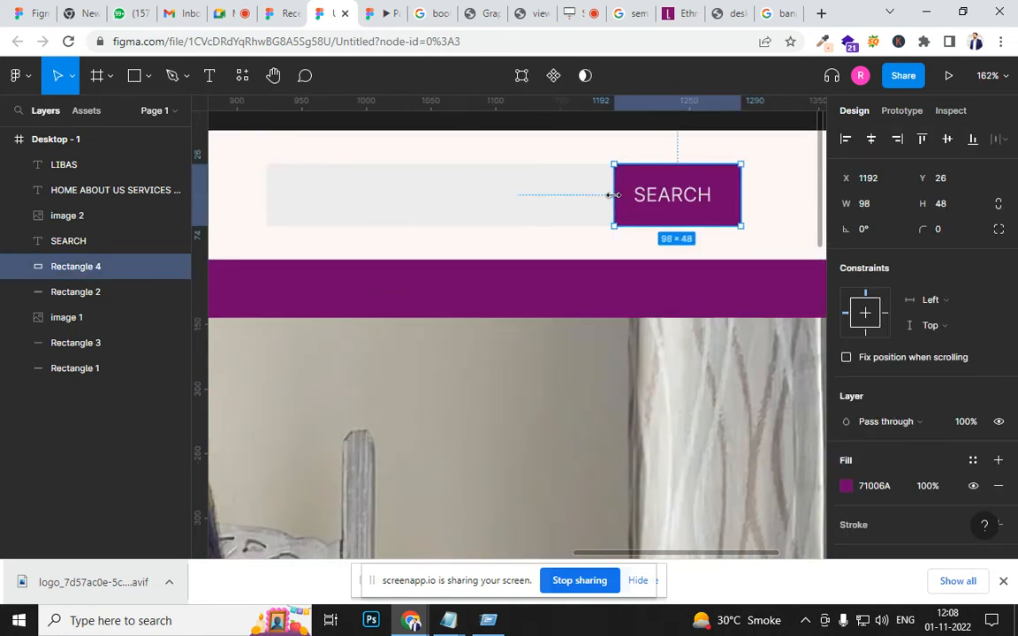
{"action": "scroll", "coordinate": [645, 245], "scroll_direction": "down", "scroll_amount": 3}
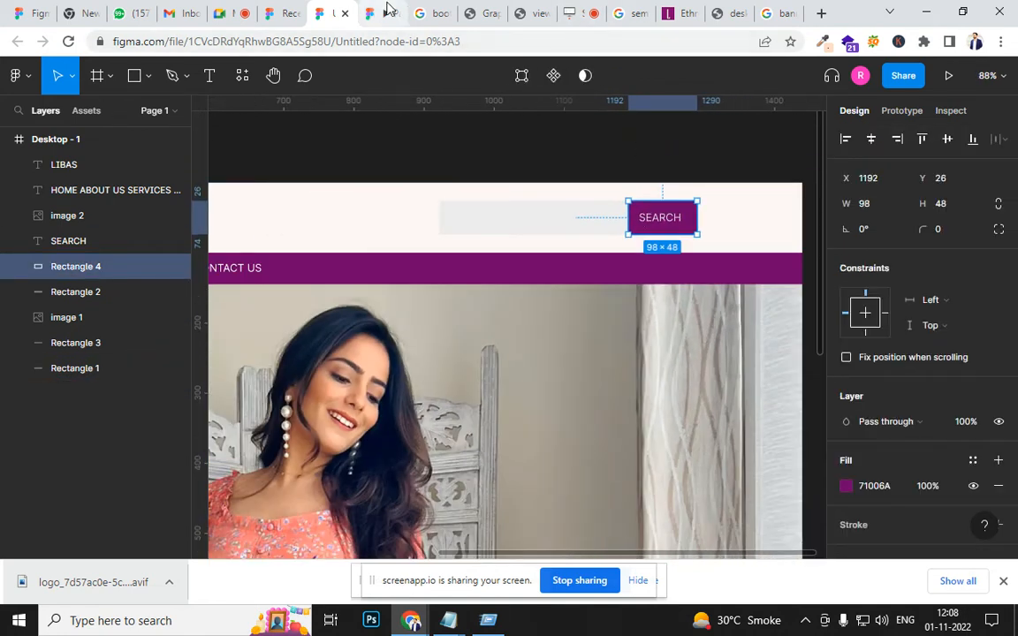
Step: Review the recoloured header, search bar and banner in the prototype preview and return to the design file
{"action": "left_click", "coordinate": [386, 11]}
{"action": "scroll", "coordinate": [530, 283], "scroll_direction": "down", "scroll_amount": 1}
{"action": "scroll", "coordinate": [558, 305], "scroll_direction": "up", "scroll_amount": 1}
{"action": "scroll", "coordinate": [558, 305], "scroll_direction": "down", "scroll_amount": 3}
{"action": "scroll", "coordinate": [557, 308], "scroll_direction": "up", "scroll_amount": 1}
{"action": "scroll", "coordinate": [557, 308], "scroll_direction": "up", "scroll_amount": 2}
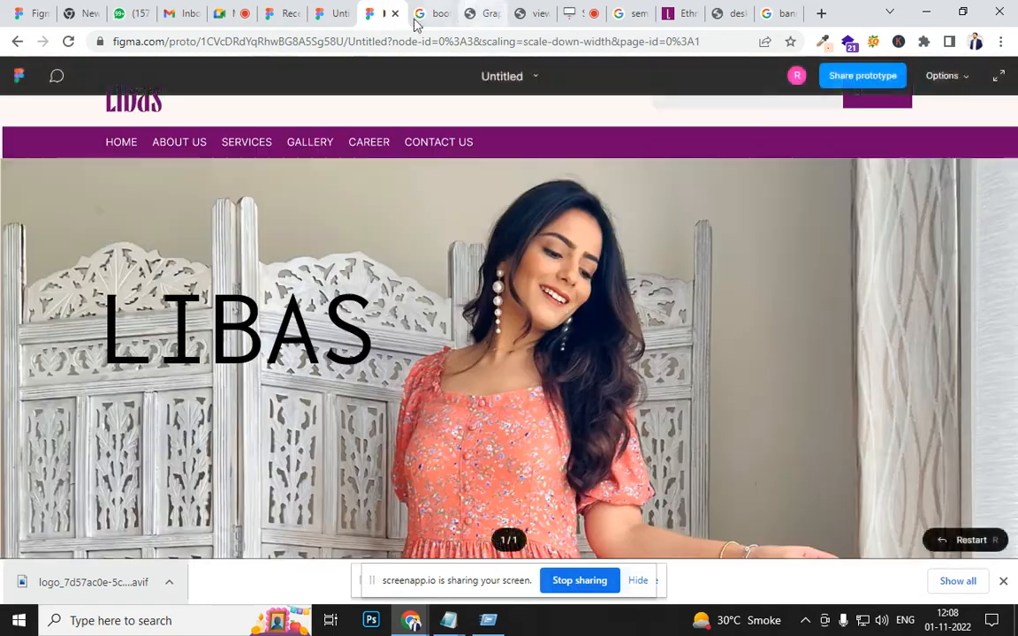
{"action": "left_click", "coordinate": [325, 15]}
{"action": "left_click_drag", "start_coordinate": [456, 414], "coordinate": [672, 278]}
{"action": "scroll", "coordinate": [566, 340], "scroll_direction": "down", "scroll_amount": 3}
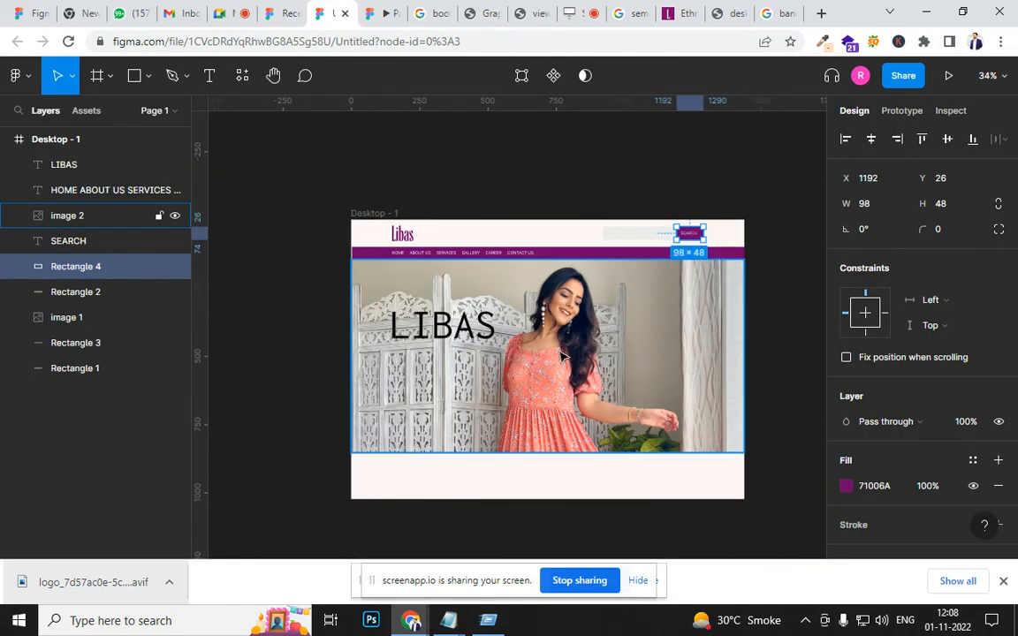
Step: Review the header sizing notes in Notepad, return to the Figma design and inspect the purple navigation bar's dimensions
{"action": "left_click", "coordinate": [562, 356]}
{"action": "key", "text": "super+r"}
{"action": "key", "text": "alt+Tab"}
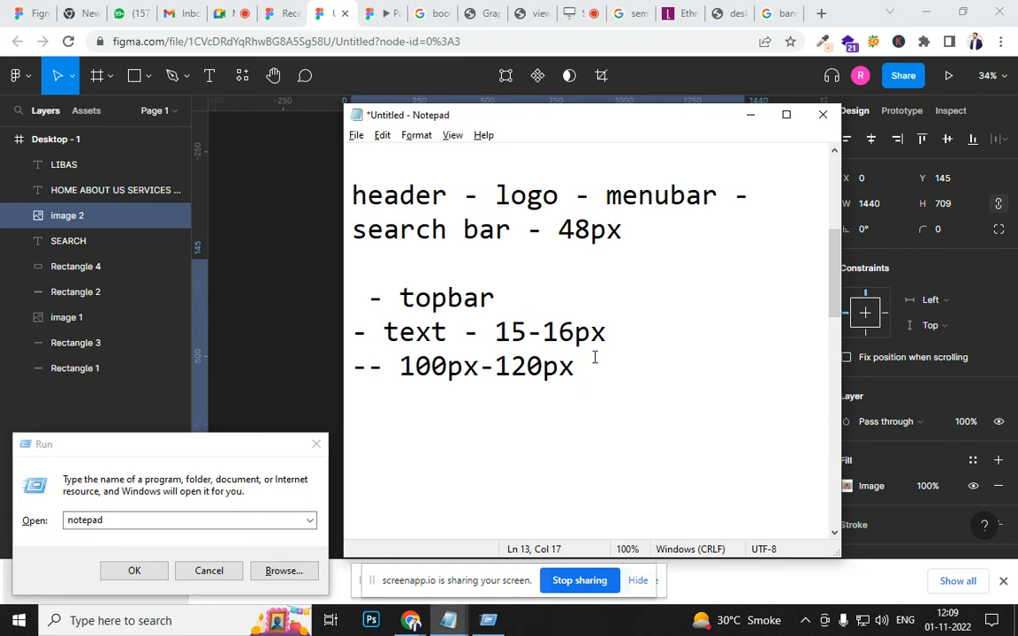
{"action": "left_click_drag", "start_coordinate": [594, 362], "coordinate": [368, 205]}
{"action": "key", "text": "alt+Tab"}
{"action": "key", "text": "alt+Tab"}
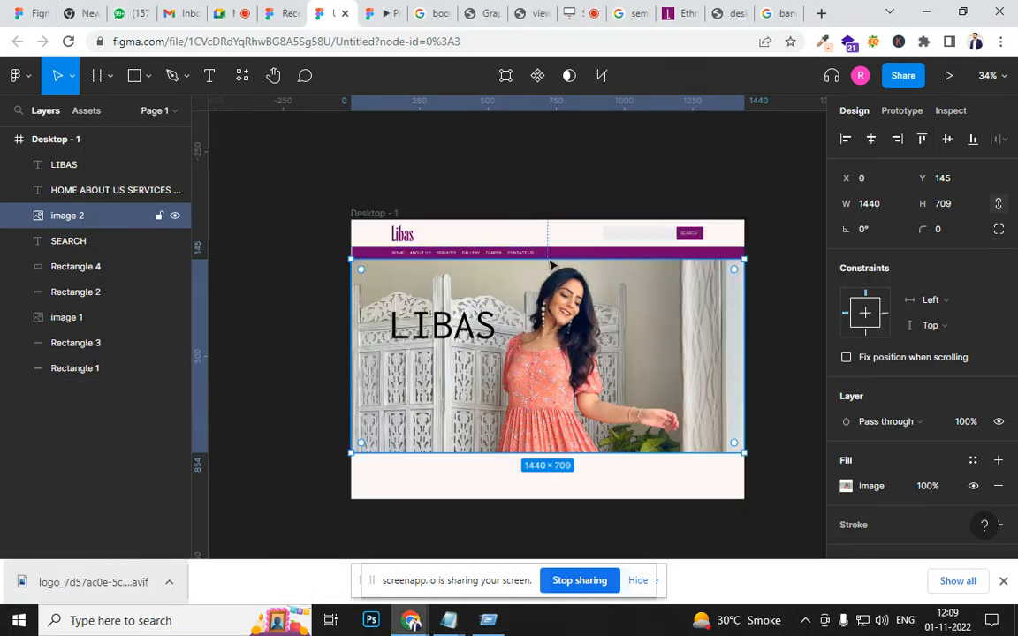
{"action": "left_click", "coordinate": [495, 253]}
{"action": "scroll", "coordinate": [422, 241], "scroll_direction": "up", "scroll_amount": 3}
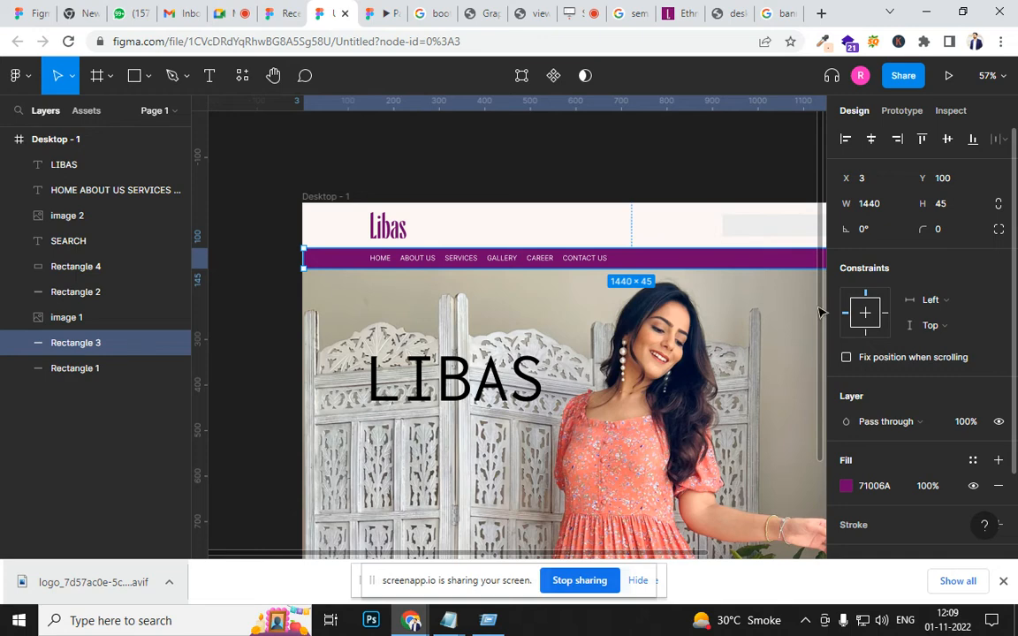
Step: Switch to the Notepad notes and add an underscore divider line beneath the 100px-120px entry
{"action": "key", "text": "alt+Tab"}
{"action": "key", "text": "alt+Tab"}
{"action": "key", "text": "Tab"}
{"action": "left_click", "coordinate": [520, 373]}
{"action": "key", "text": "End"}
{"action": "key", "text": "Return"}
{"action": "key", "text": "Return"}
{"action": "key", "text": "Return"}
{"action": "key", "text": "BackSpace"}
{"action": "type", "text": "___________________"}
Step: Add the note "BANNER - 500- 550PX" a few lines beneath the divider
{"action": "key", "text": "Return"}
{"action": "key", "text": "Return"}
{"action": "key", "text": "Return"}
{"action": "type", "text": "BANNER - 500"}
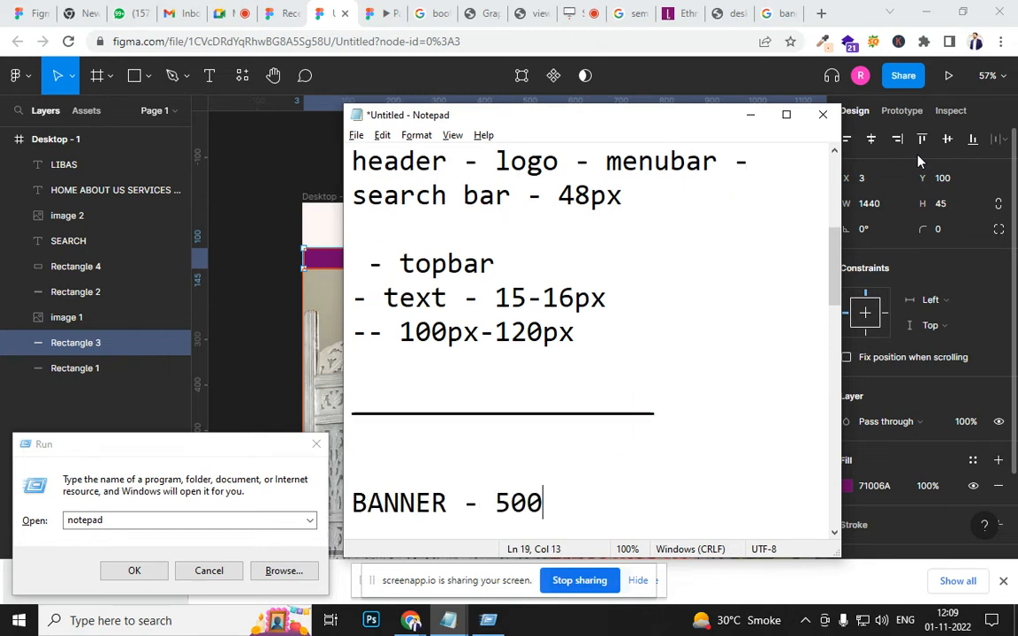
{"action": "type", "text": "- 55"}
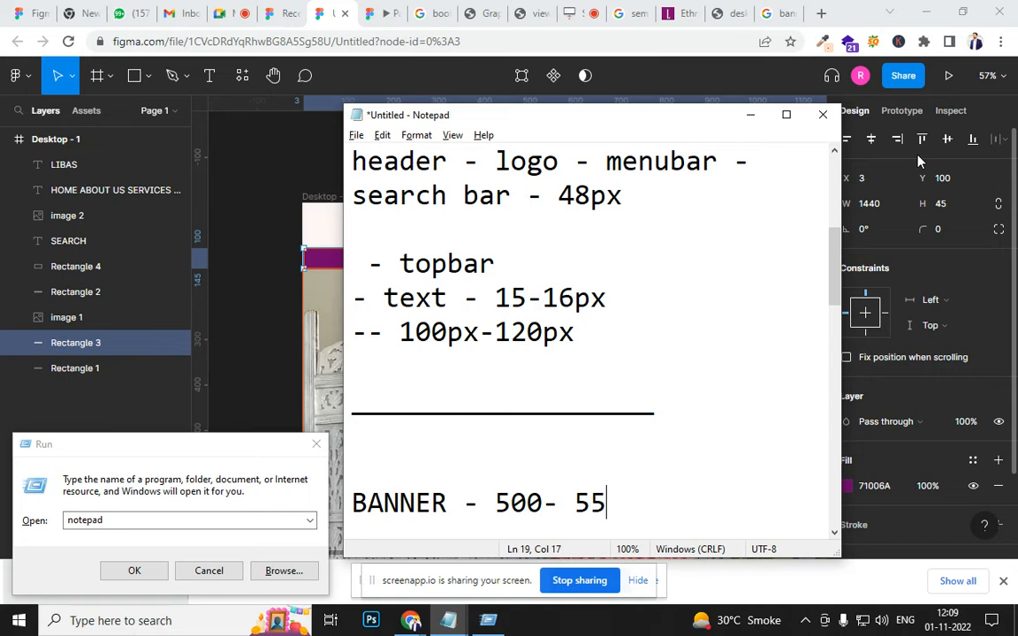
{"action": "type", "text": "0PX"}
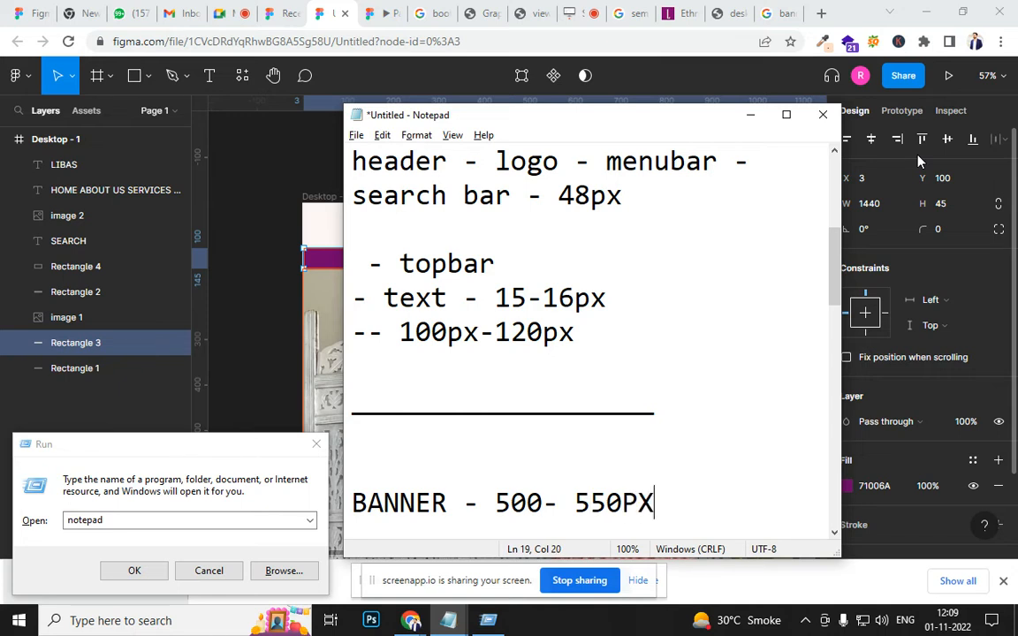
Step: Add the heading "FIRST SCREEN" two lines below the banner size note in the Notepad file
{"action": "key", "text": "alt+Tab"}
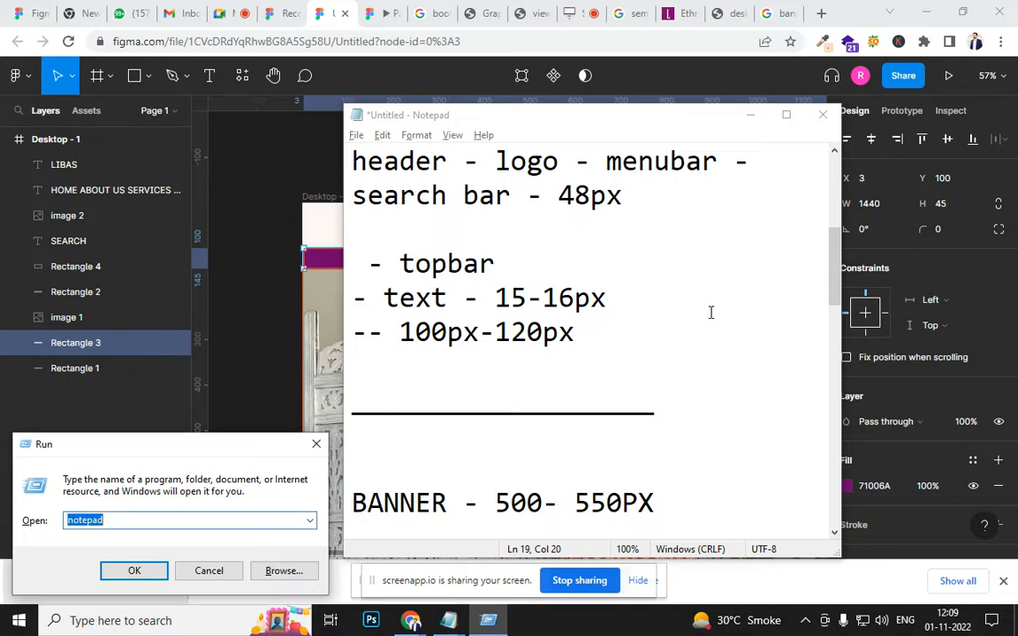
{"action": "key", "text": "alt+Tab"}
{"action": "key", "text": "Tab"}
{"action": "key", "text": "alt+Tab"}
{"action": "key", "text": "alt+Tab"}
{"action": "key", "text": "Tab"}
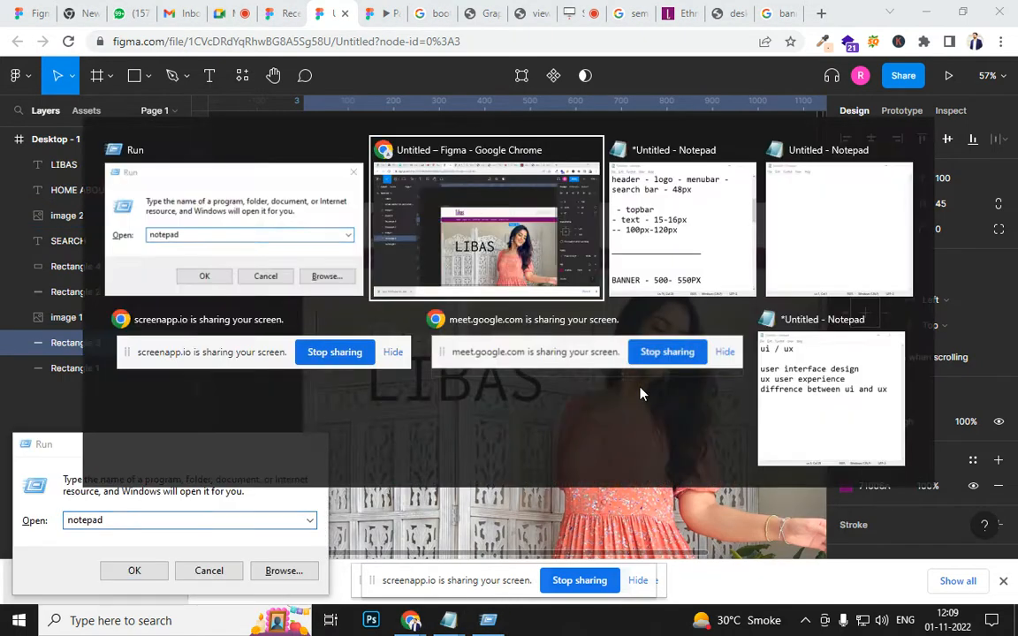
{"action": "scroll", "coordinate": [644, 446], "scroll_direction": "down", "scroll_amount": 3}
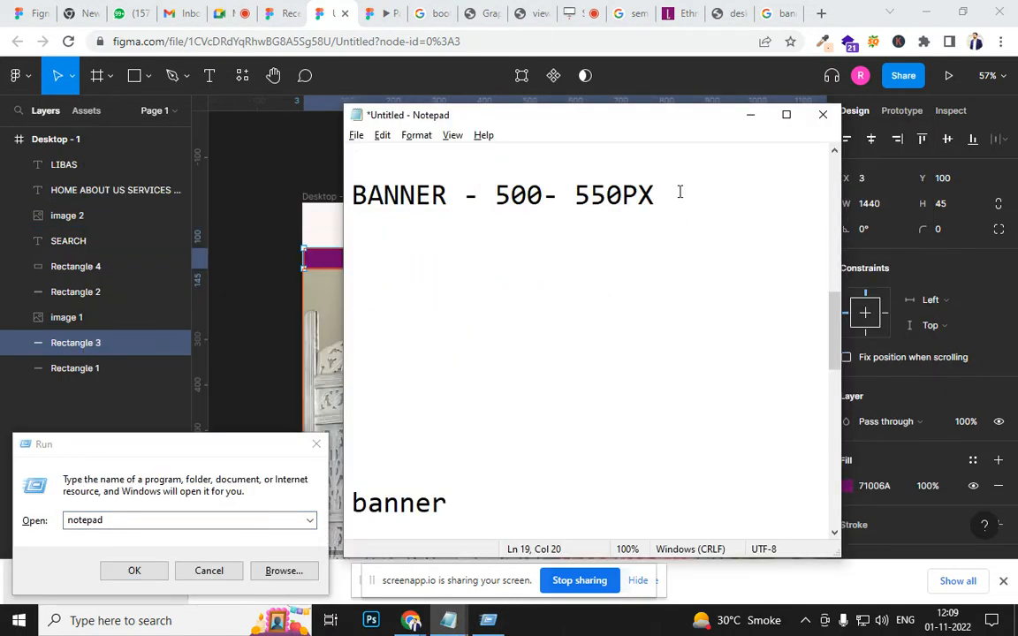
{"action": "key", "text": "Return"}
{"action": "key", "text": "Return"}
{"action": "type", "text": "FIRST SCREEN"}
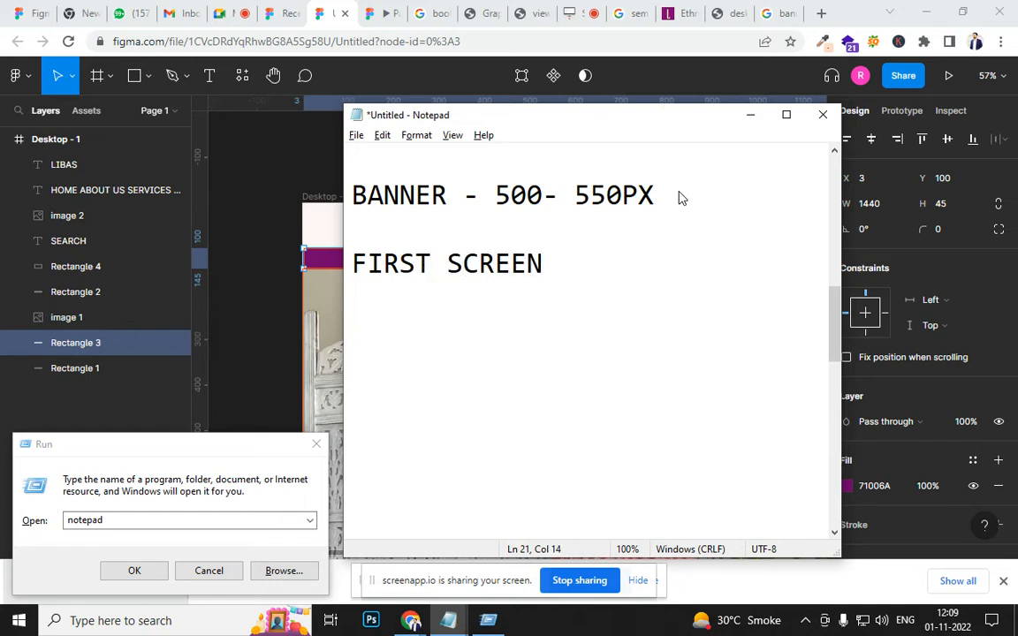
Step: Append "- 1080PX" to the FIRST SCREEN line in the notes and switch back to Figma
{"action": "left_click", "coordinate": [883, 205]}
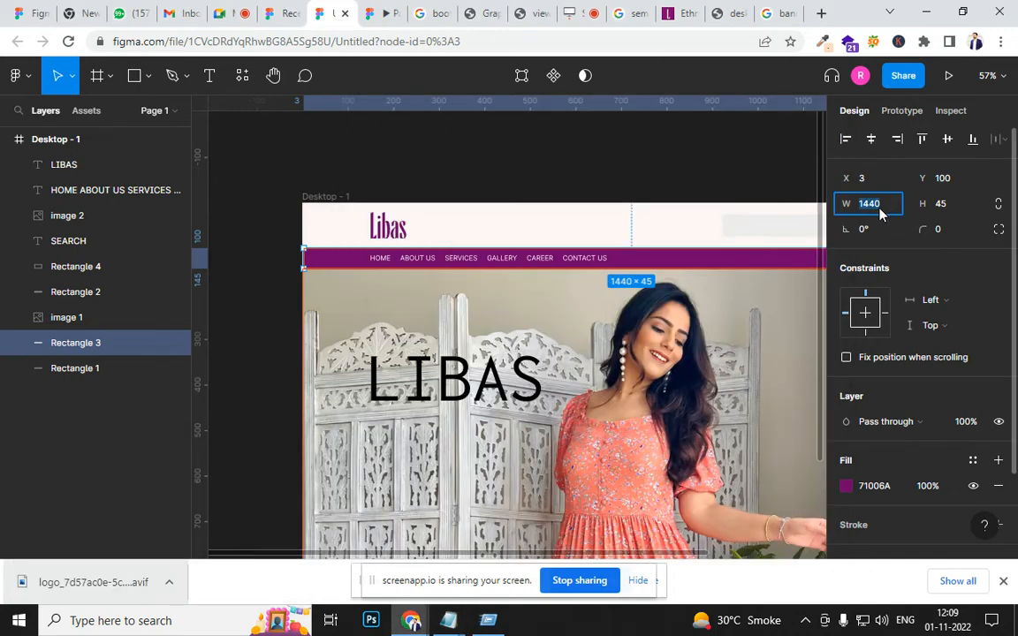
{"action": "key", "text": "alt+Tab"}
{"action": "left_click", "coordinate": [560, 274]}
{"action": "type", "text": "- "}
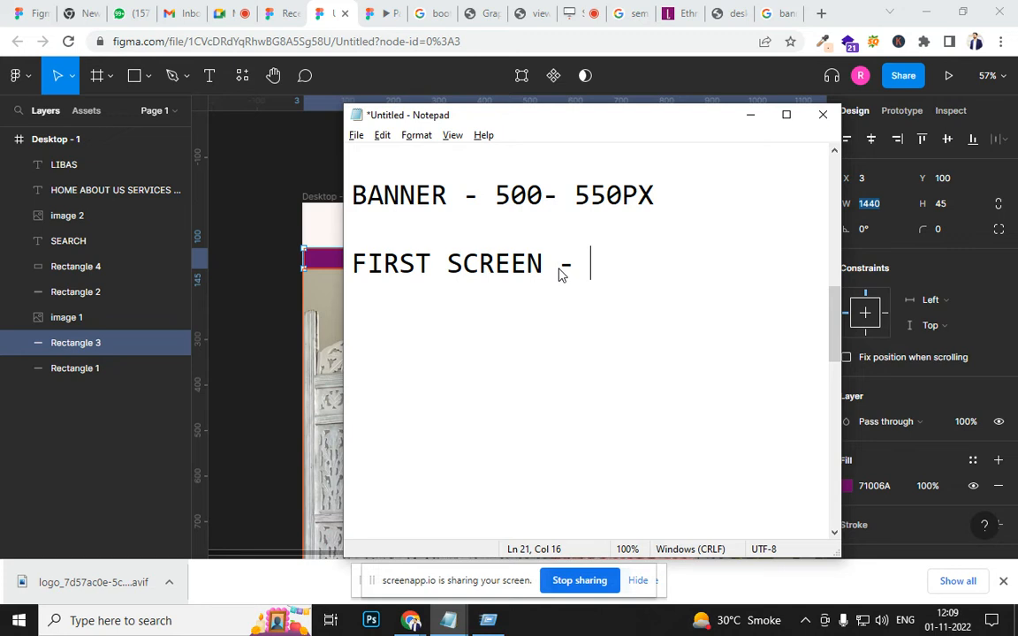
{"action": "type", "text": "1080PX"}
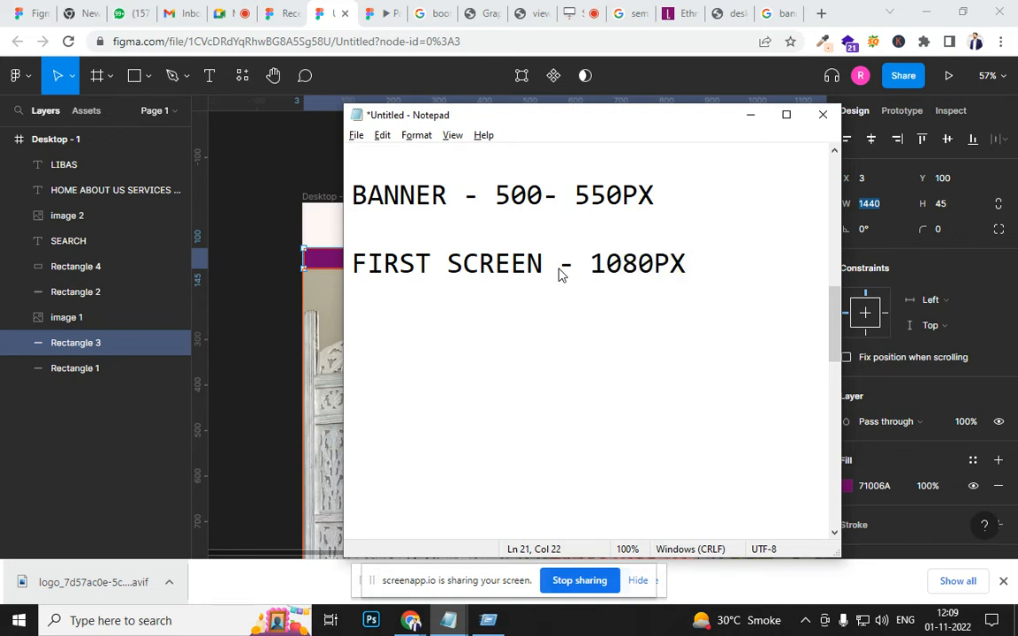
{"action": "key", "text": "alt+Tab"}
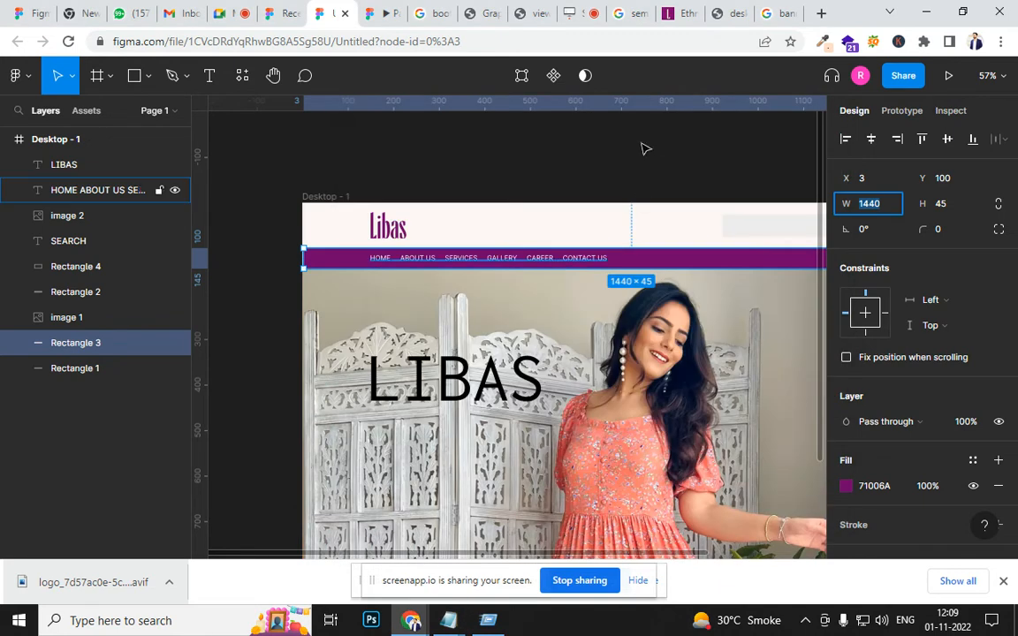
Step: Check the size notes in Notepad against the Libas homepage in the Figma prototype preview
{"action": "key", "text": "alt+Tab"}
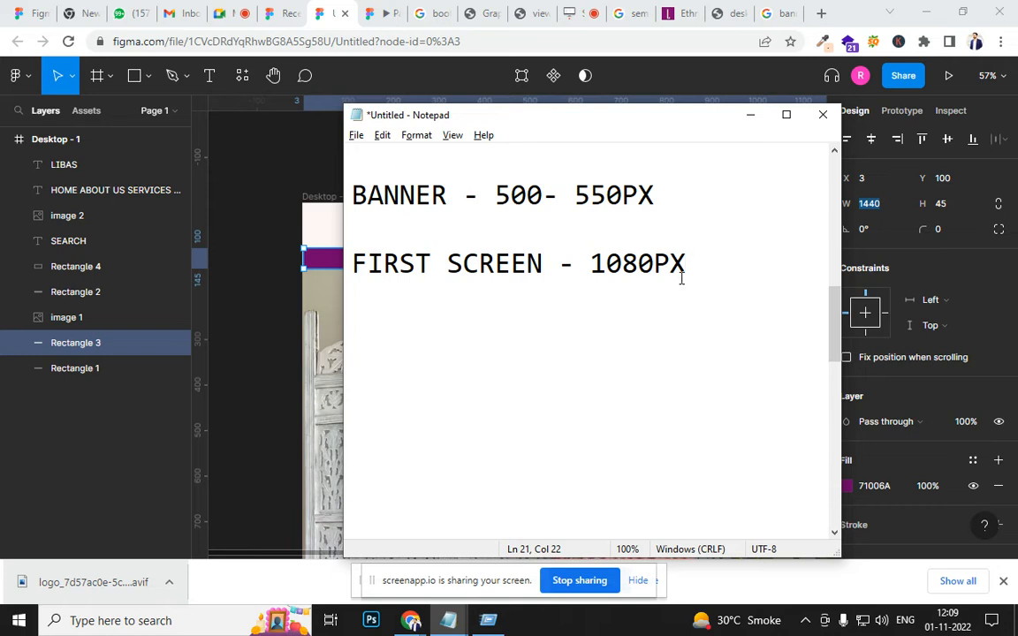
{"action": "key", "text": "alt+Tab"}
{"action": "left_click", "coordinate": [382, 12]}
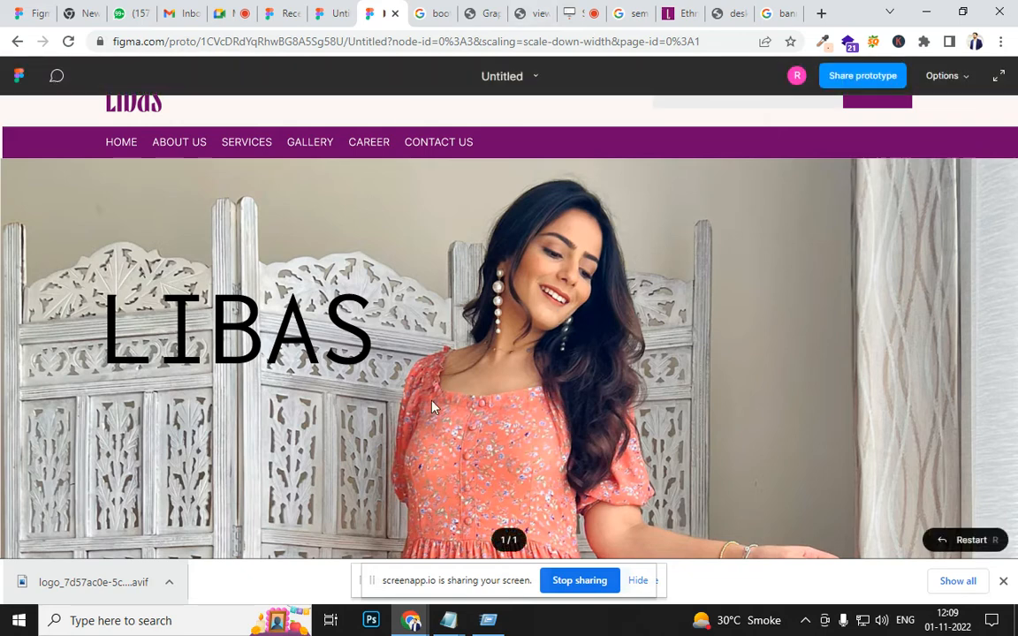
{"action": "scroll", "coordinate": [652, 385], "scroll_direction": "down", "scroll_amount": 3}
{"action": "scroll", "coordinate": [652, 384], "scroll_direction": "up", "scroll_amount": 3}
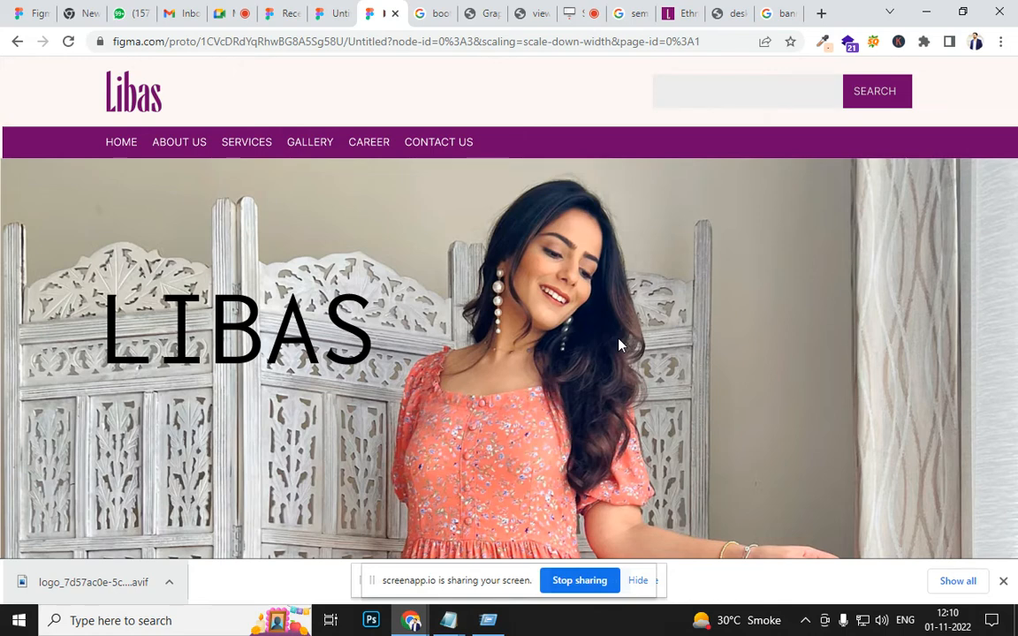
{"action": "key", "text": "alt+Tab"}
{"action": "key", "text": "super+r"}
{"action": "key", "text": "alt+Tab"}
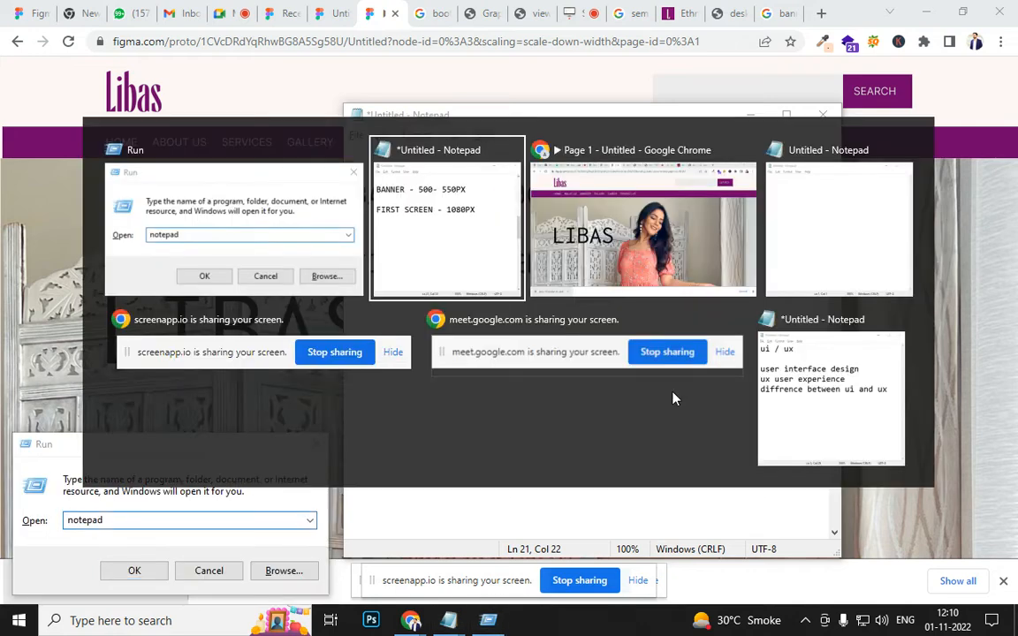
{"action": "key", "text": "alt+Tab"}
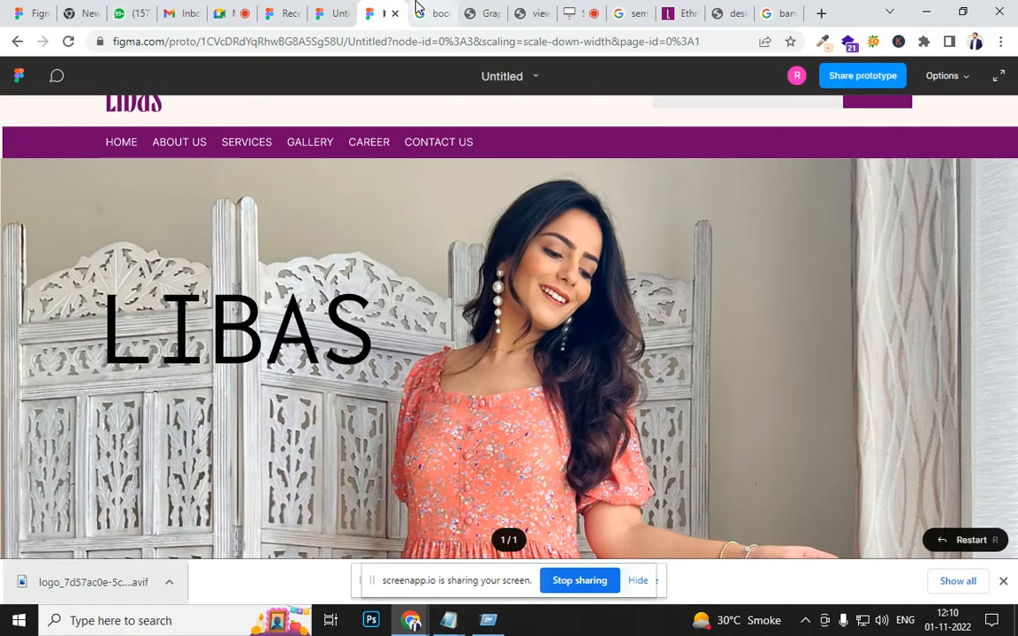
Step: Return to the Figma design file and check the widths of the navigation bar and header rectangles
{"action": "left_click", "coordinate": [329, 13]}
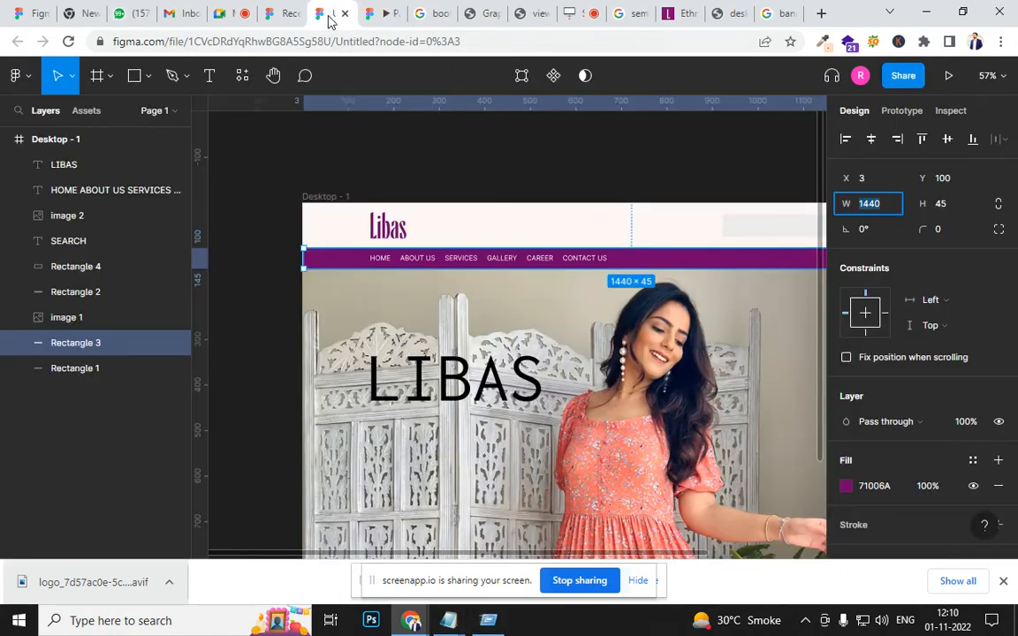
{"action": "left_click", "coordinate": [881, 205]}
{"action": "left_click", "coordinate": [320, 209]}
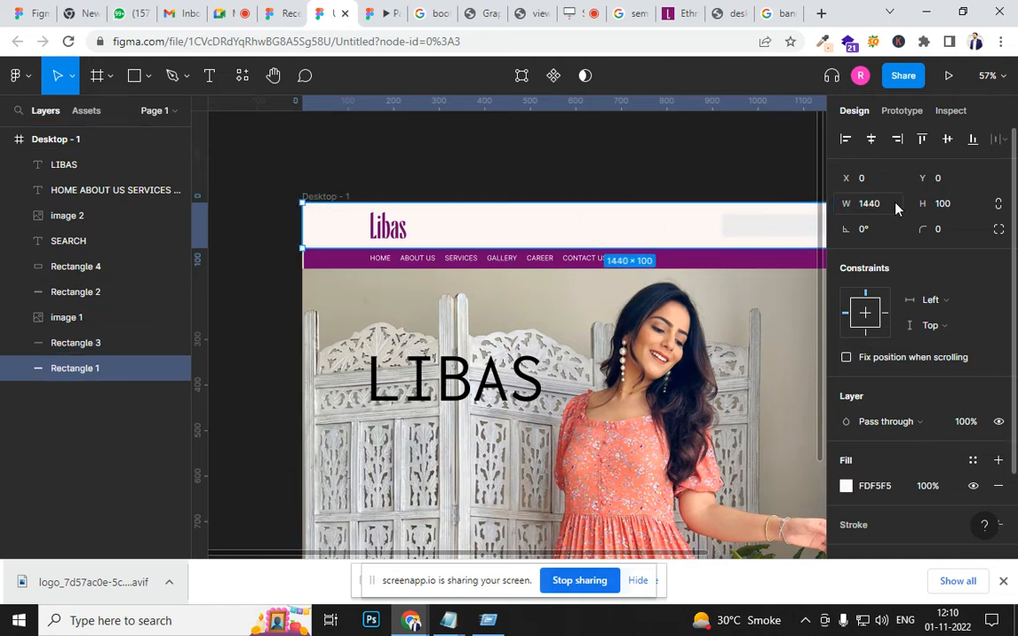
{"action": "left_click", "coordinate": [883, 204]}
{"action": "left_click", "coordinate": [684, 194]}
Step: Delete the whole Desktop - 1 frame with the Libas homepage from the canvas
{"action": "scroll", "coordinate": [684, 193], "scroll_direction": "down", "scroll_amount": 3}
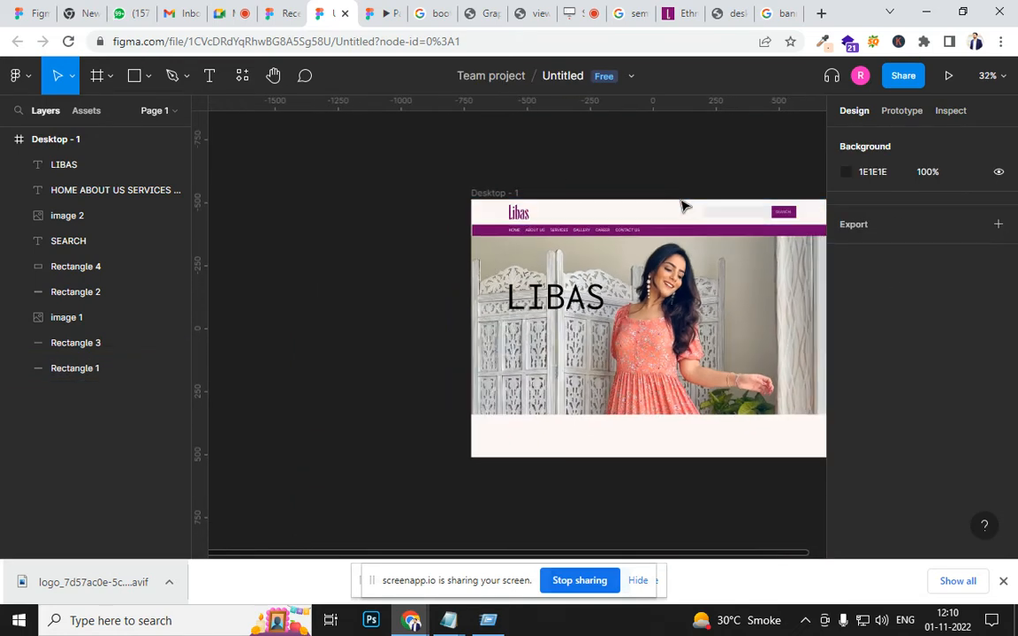
{"action": "scroll", "coordinate": [665, 307], "scroll_direction": "up", "scroll_amount": 3}
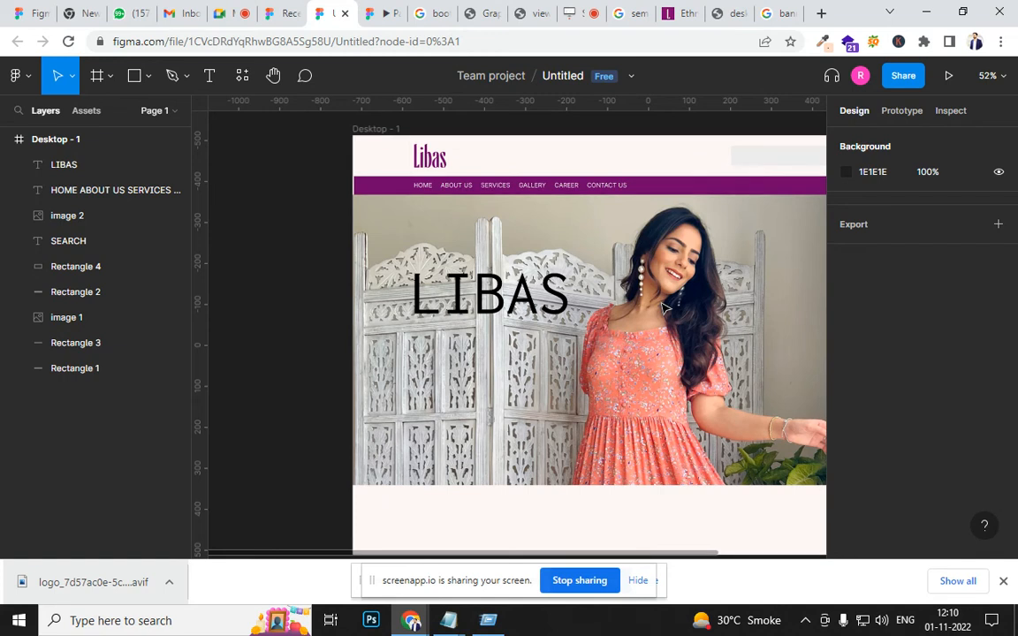
{"action": "scroll", "coordinate": [665, 307], "scroll_direction": "down", "scroll_amount": 3}
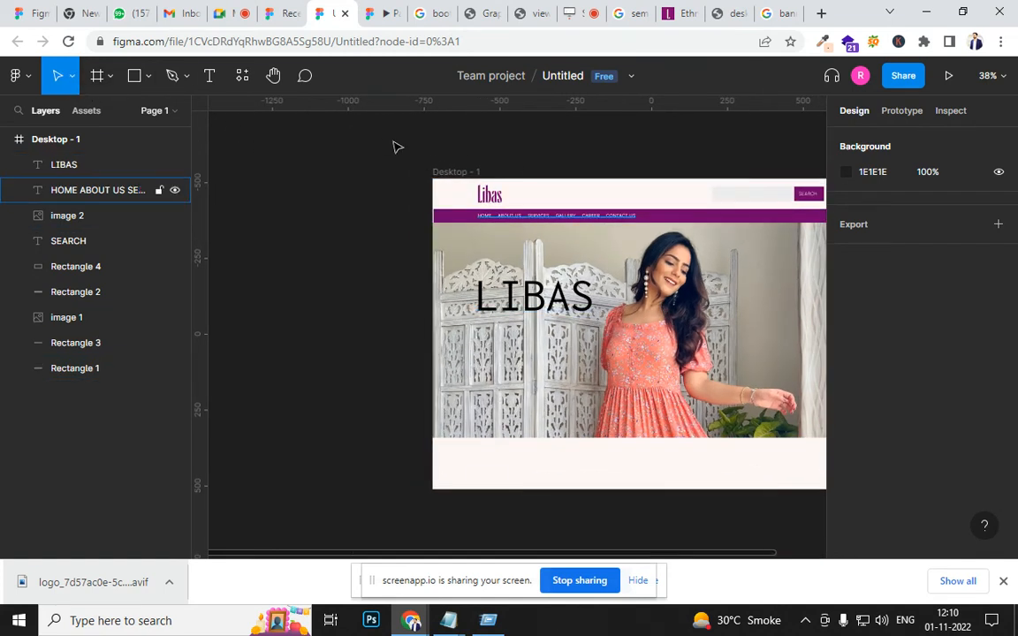
{"action": "left_click", "coordinate": [461, 172]}
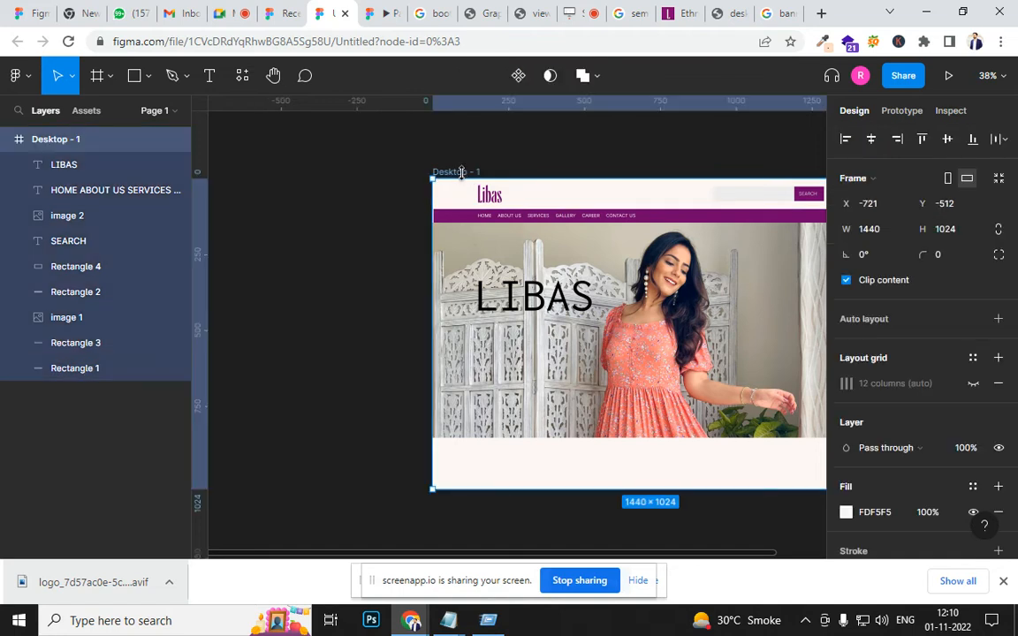
{"action": "key", "text": "Delete"}
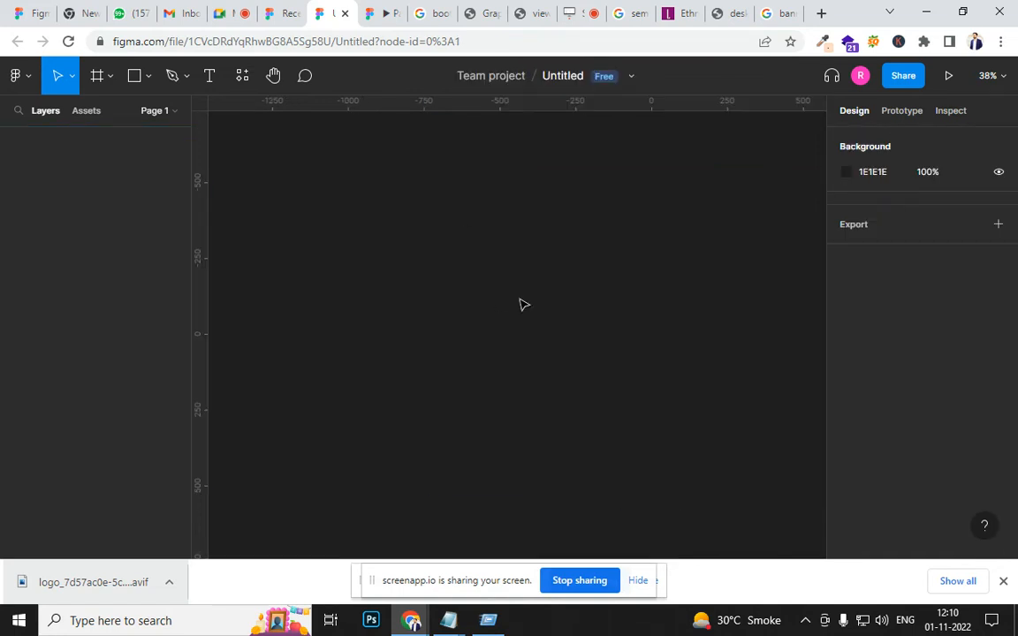
{"action": "key", "text": "f"}
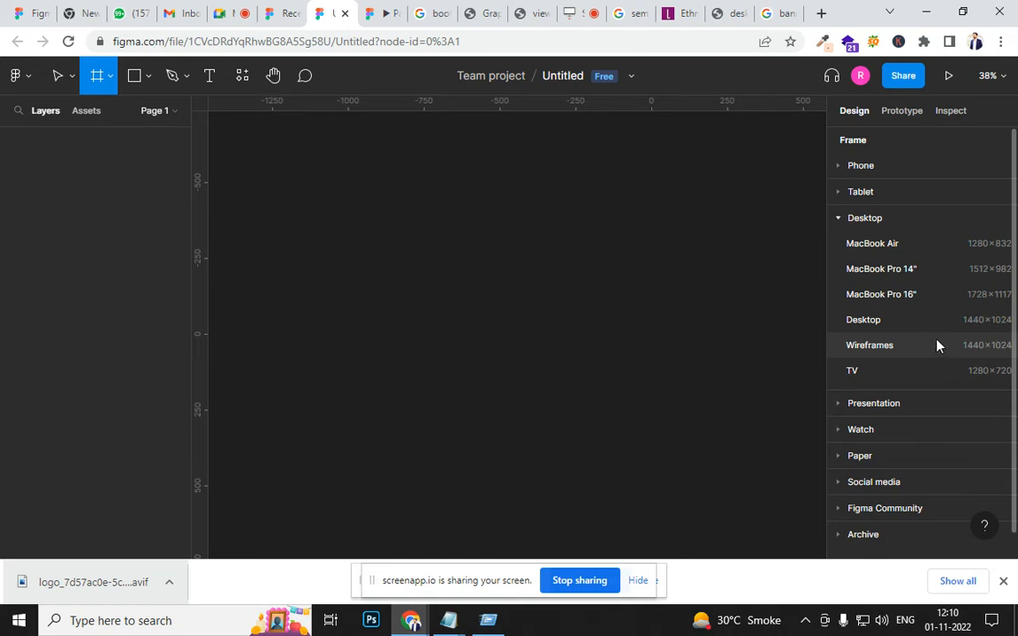
{"action": "left_click", "coordinate": [764, 295]}
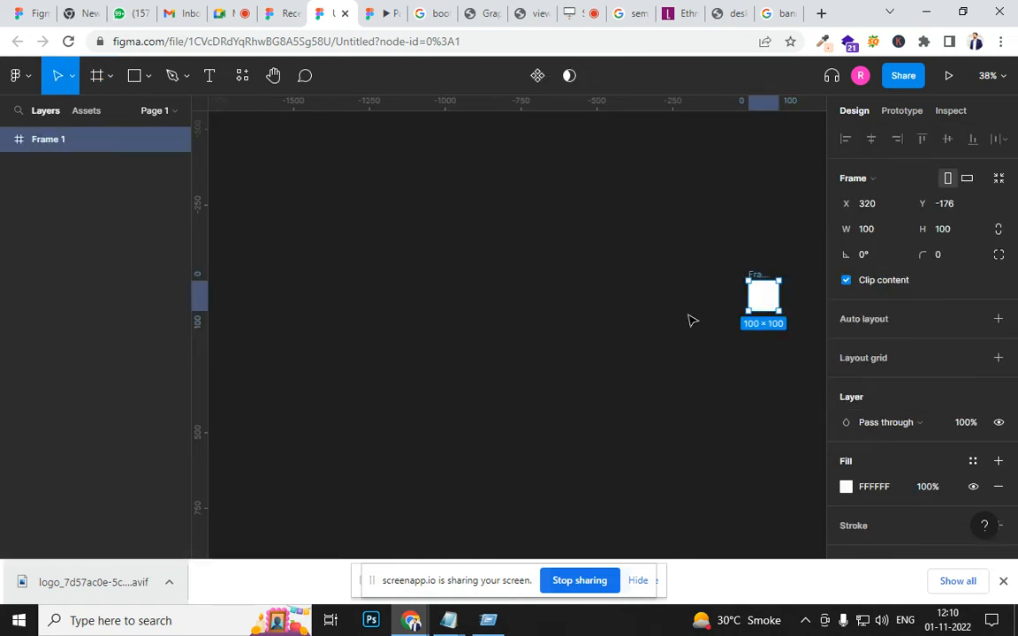
{"action": "key", "text": "Delete"}
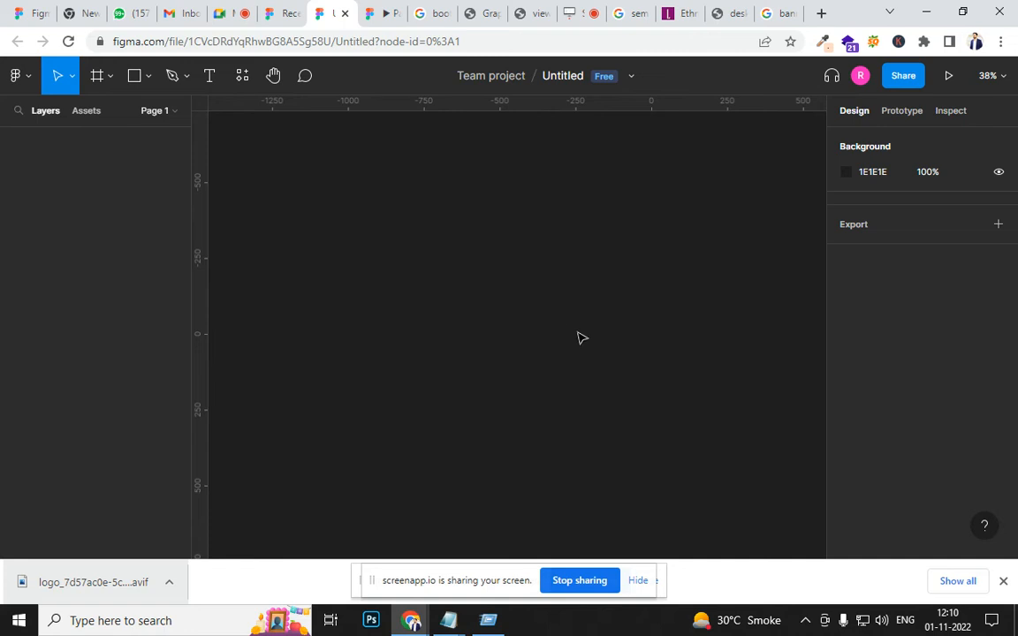
Step: Draw a new landscape frame on the empty canvas and set its size to 1366 × 768
{"action": "key", "text": "f"}
{"action": "left_click_drag", "start_coordinate": [322, 176], "coordinate": [701, 416]}
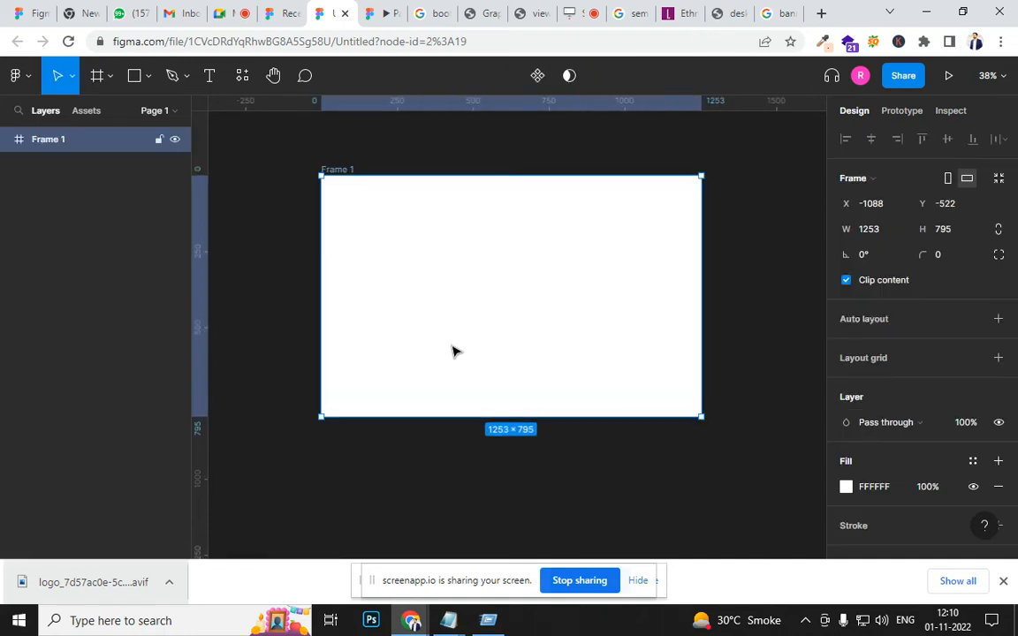
{"action": "left_click", "coordinate": [883, 229]}
{"action": "type", "text": "13"}
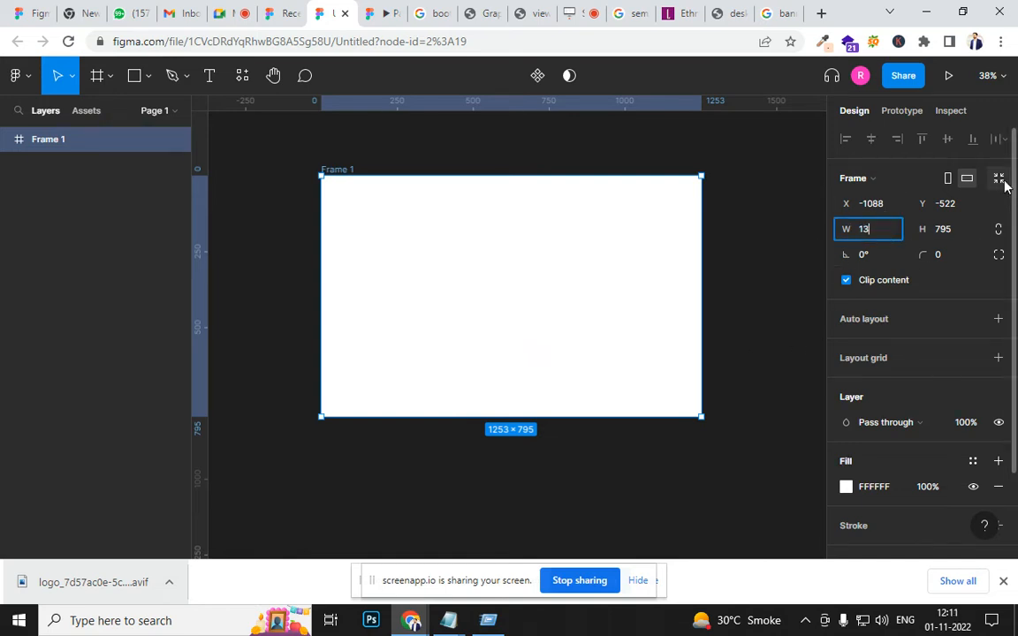
{"action": "type", "text": "66"}
{"action": "key", "text": "Tab"}
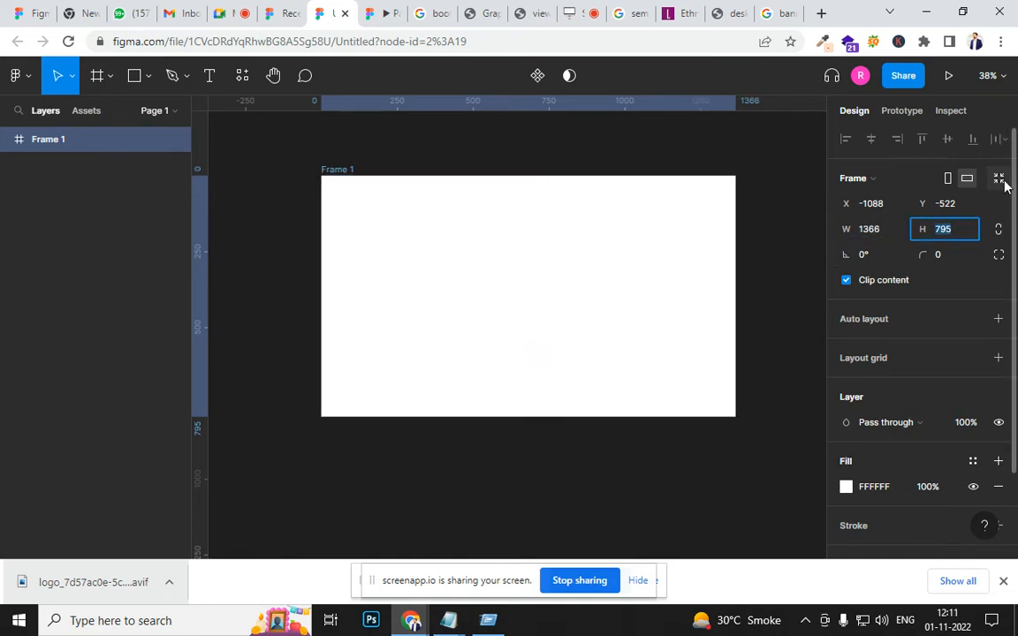
{"action": "type", "text": "76"}
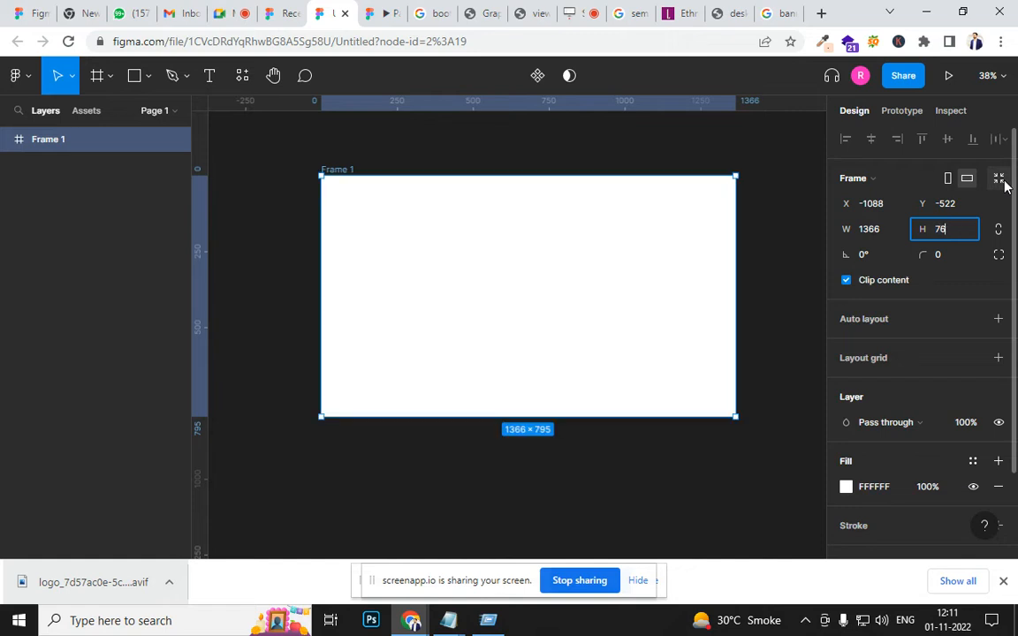
{"action": "type", "text": "8"}
{"action": "key", "text": "Return"}
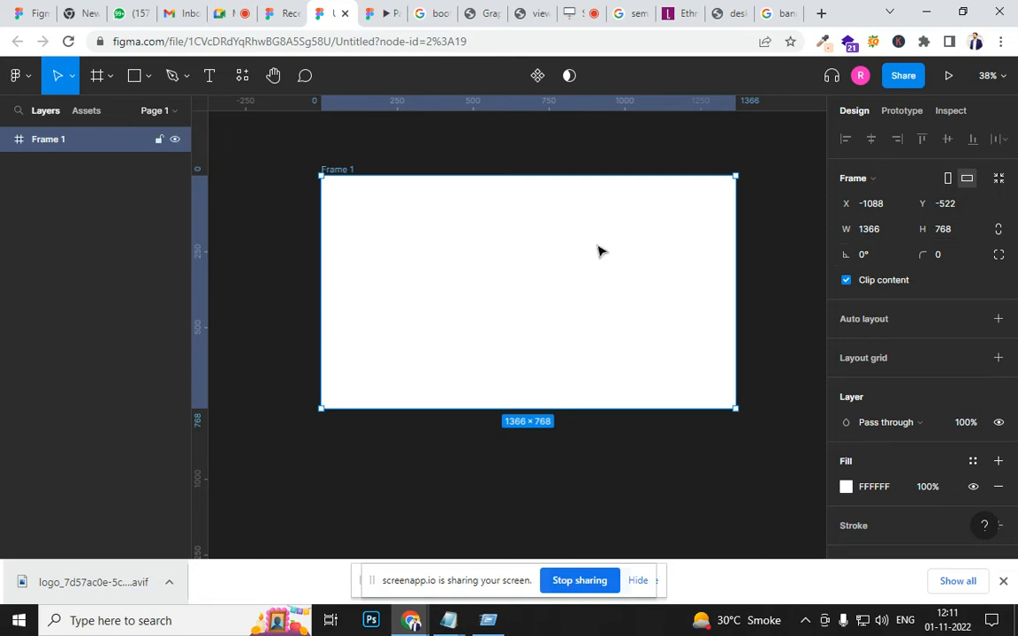
{"action": "left_click", "coordinate": [347, 155]}
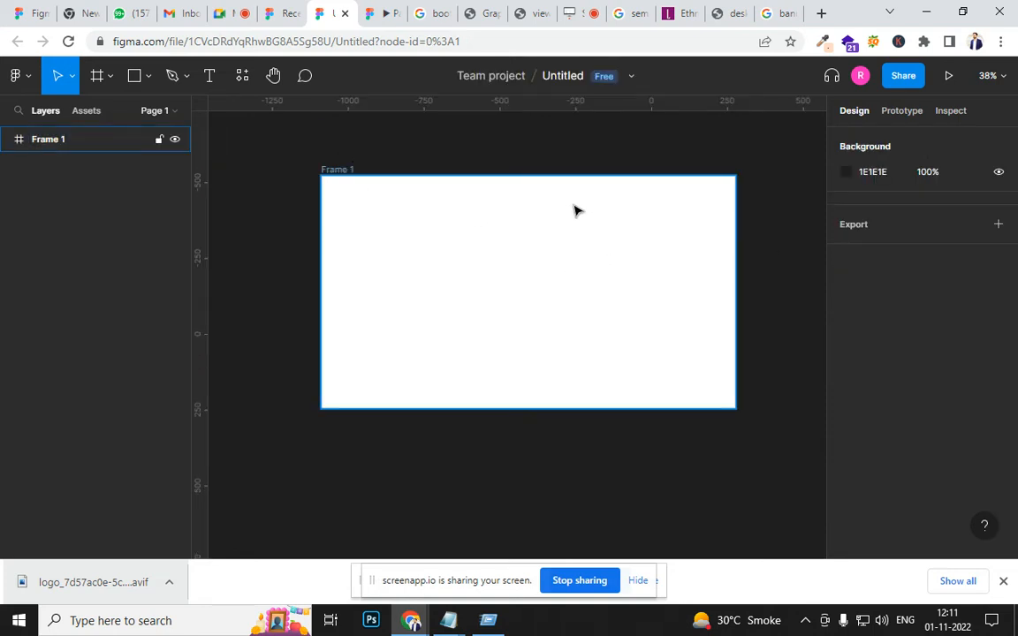
{"action": "left_click", "coordinate": [482, 290]}
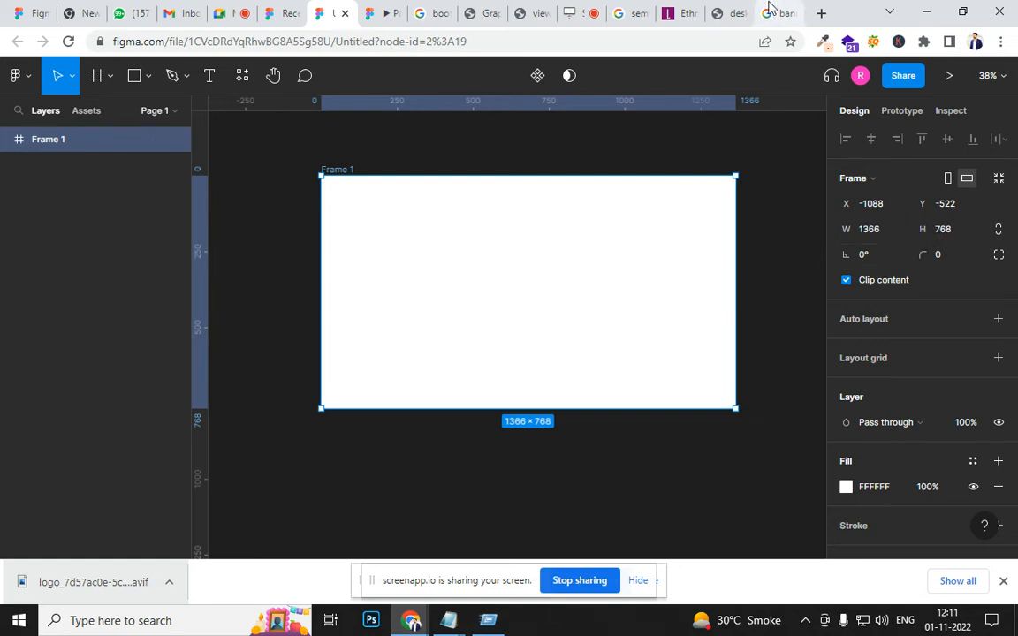
Step: Examine the first screen and course section layout of graphicdesigncoursenoida.com, and return to the Figma design file
{"action": "left_click", "coordinate": [498, 15]}
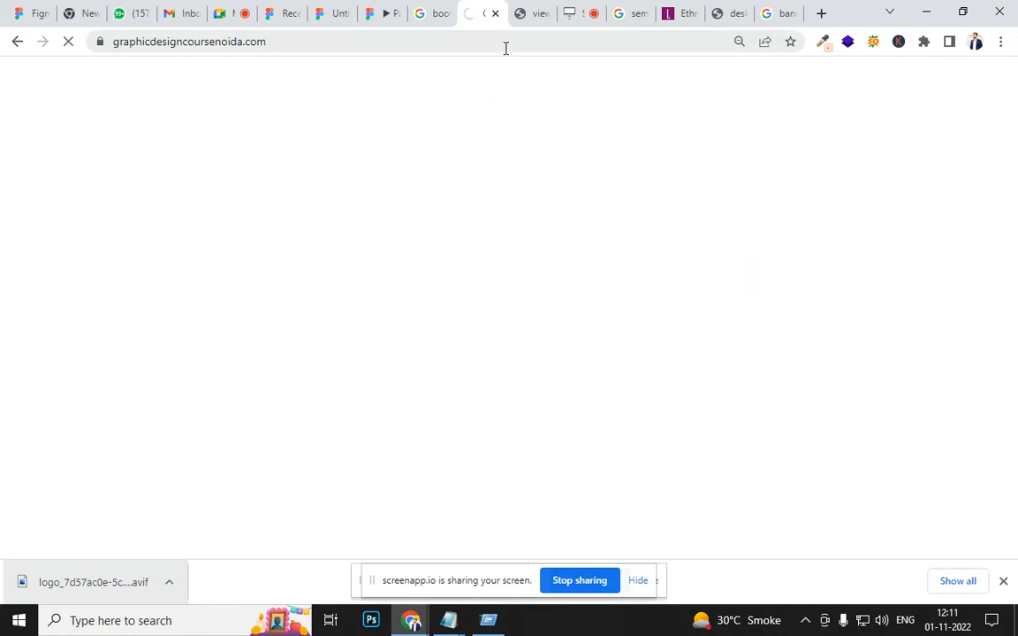
{"action": "left_click", "coordinate": [506, 47]}
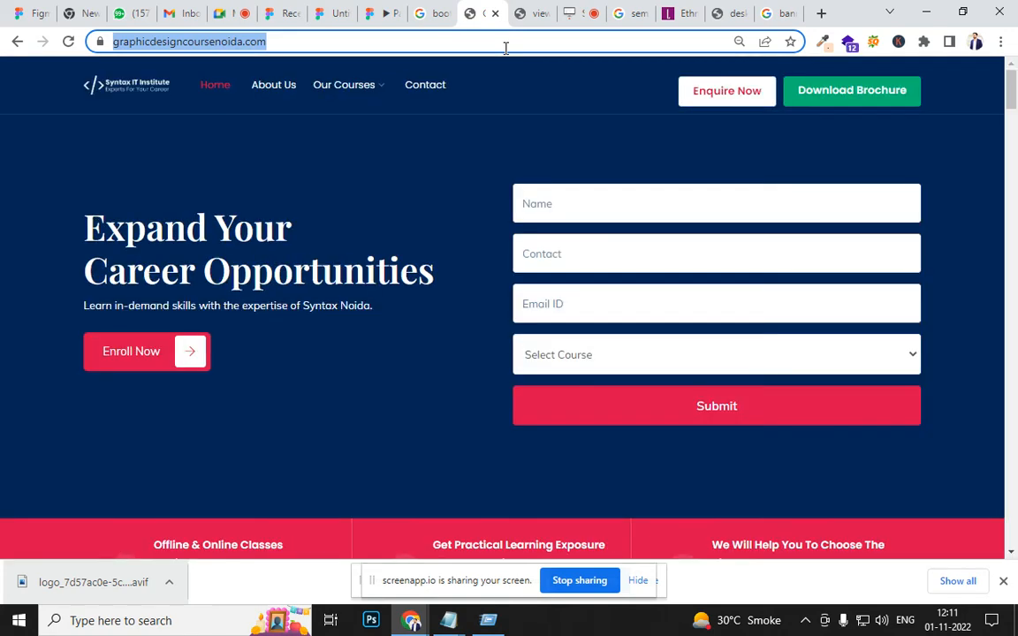
{"action": "left_click", "coordinate": [930, 165]}
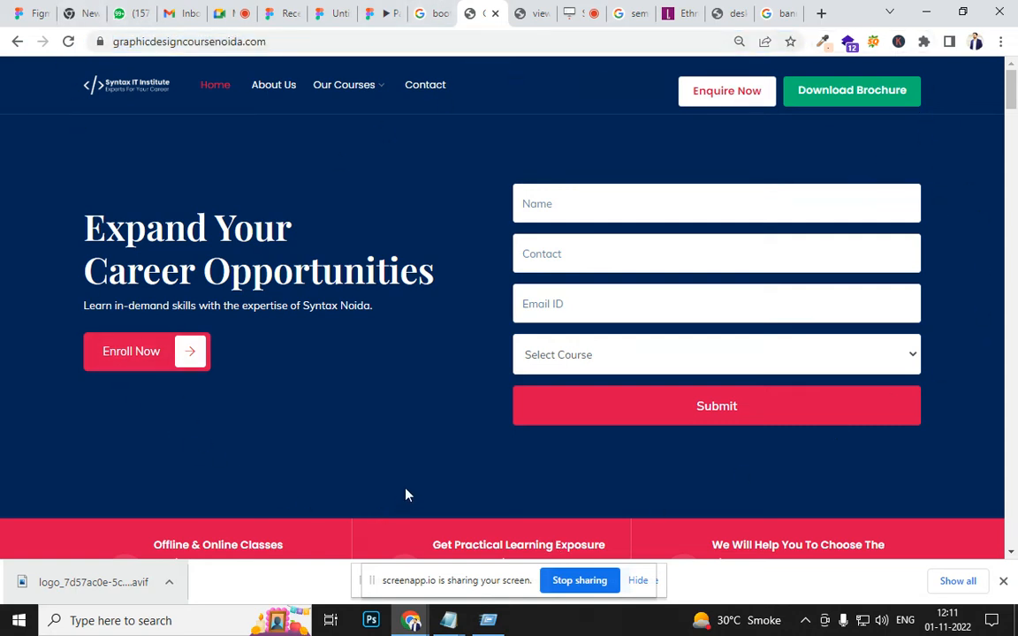
{"action": "scroll", "coordinate": [411, 434], "scroll_direction": "down", "scroll_amount": 5}
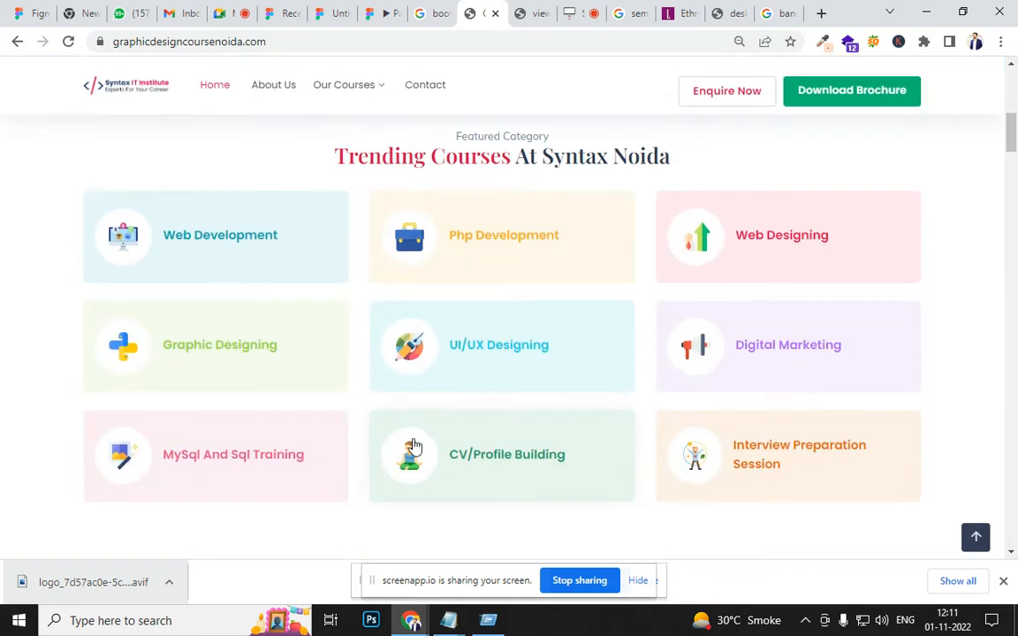
{"action": "scroll", "coordinate": [413, 446], "scroll_direction": "up", "scroll_amount": 5}
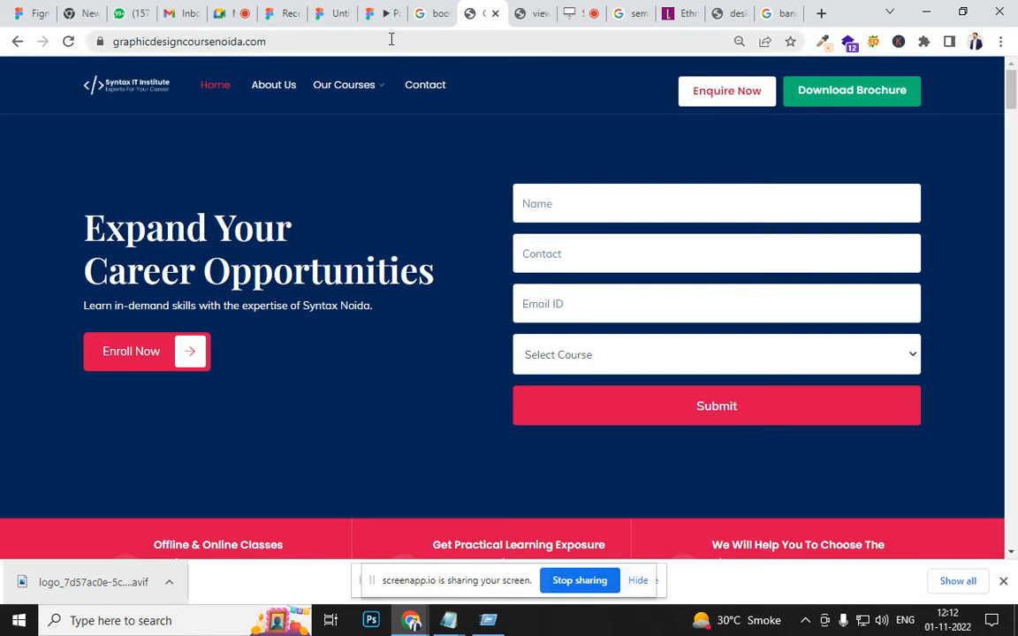
{"action": "key", "text": "super+r"}
{"action": "left_click", "coordinate": [277, 16]}
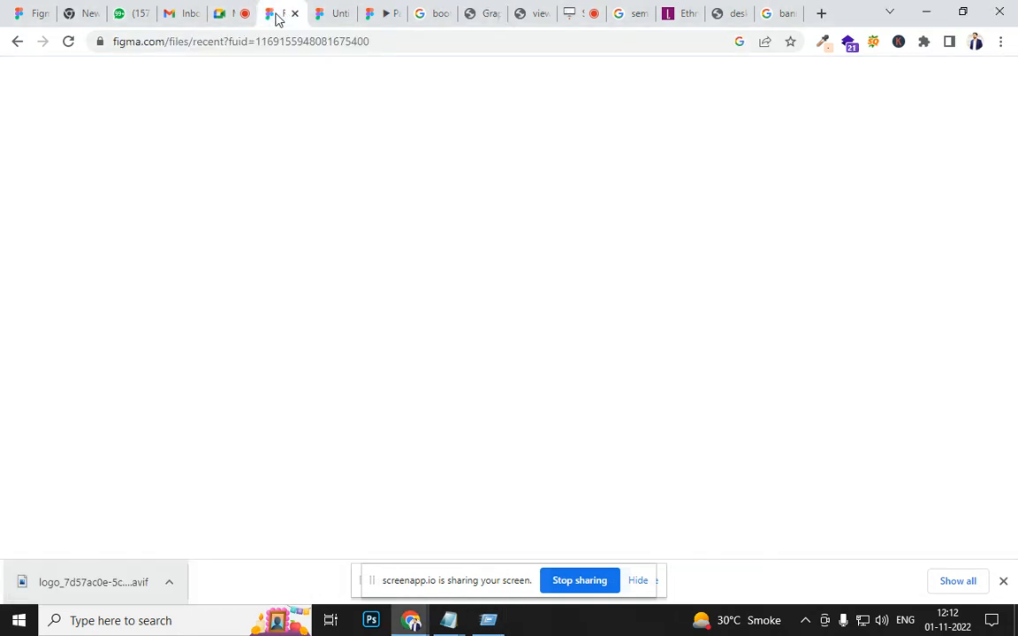
{"action": "left_click", "coordinate": [325, 15]}
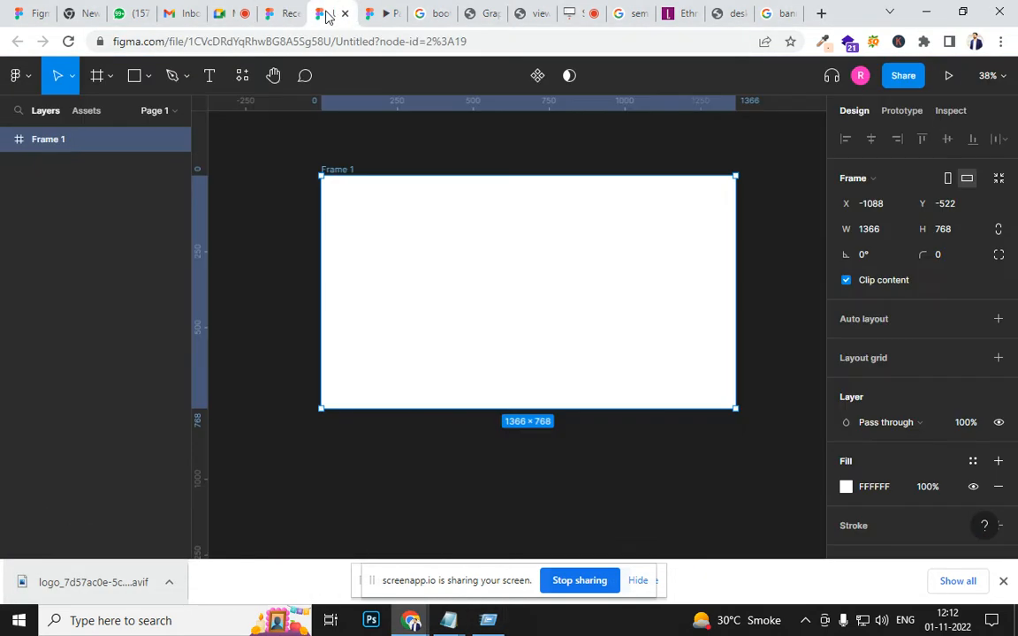
Step: Switch to the Notepad notes and add the line "WHITE SPACE - 80-100PX" directly below the FIRST SCREEN entry
{"action": "left_click", "coordinate": [500, 163]}
{"action": "key", "text": "super+r"}
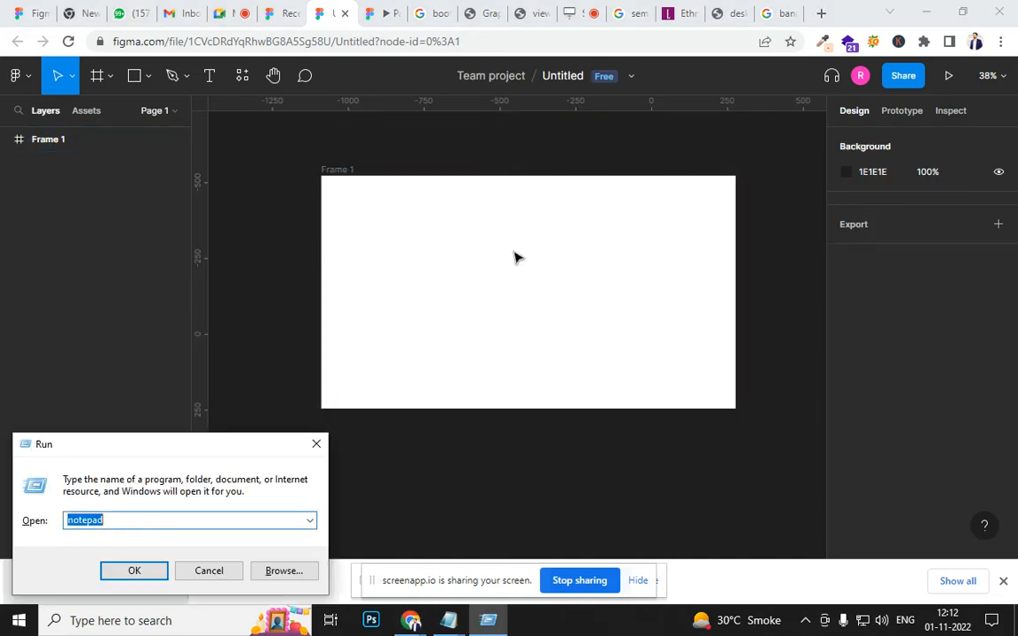
{"action": "key", "text": "alt+Tab"}
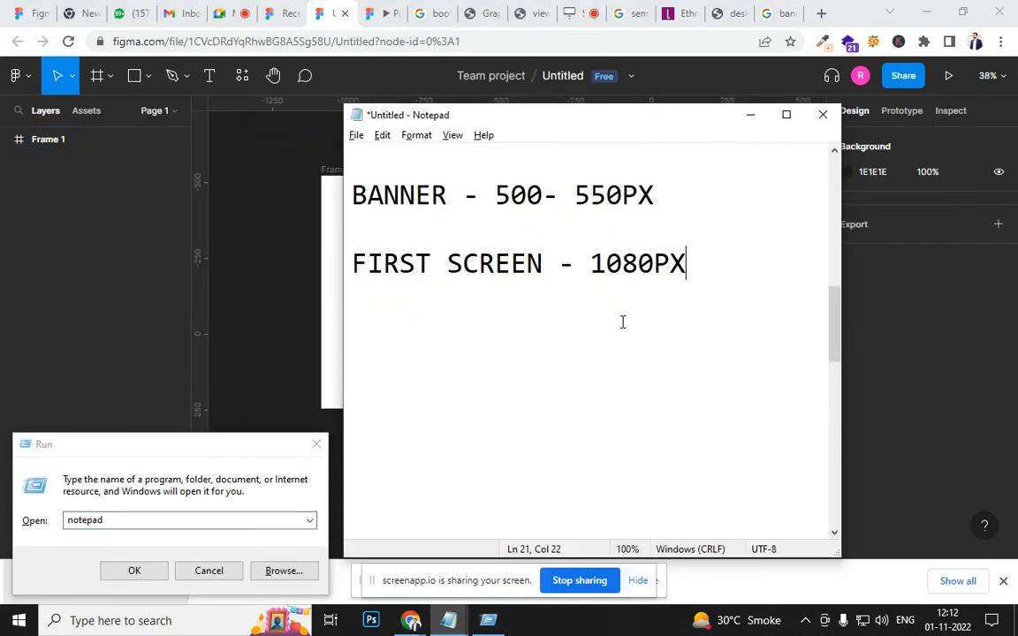
{"action": "key", "text": "Return"}
{"action": "key", "text": "Return"}
{"action": "key", "text": "BackSpace"}
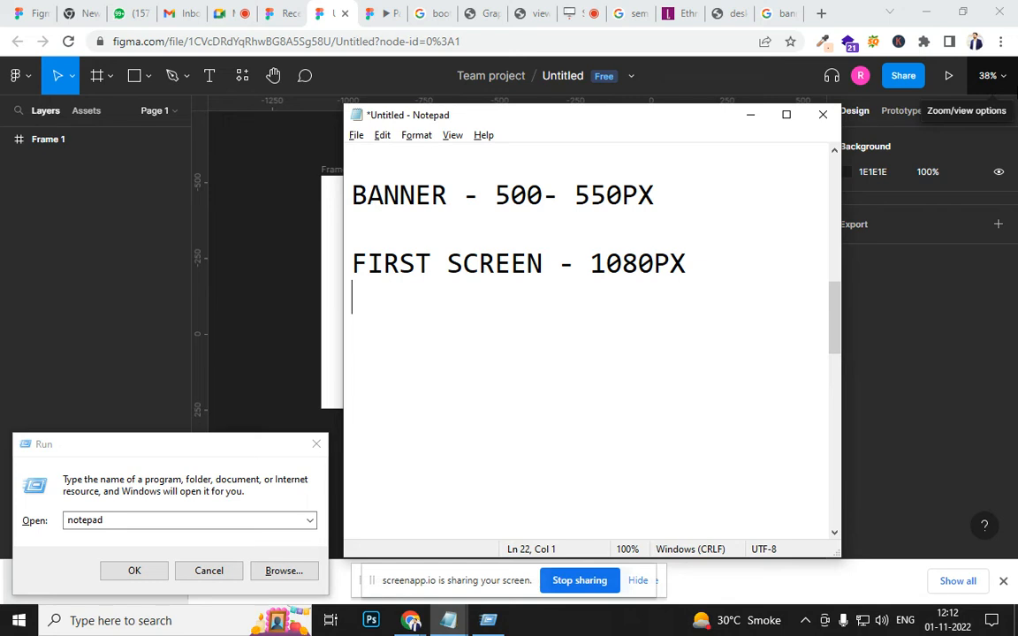
{"action": "type", "text": "WHI"}
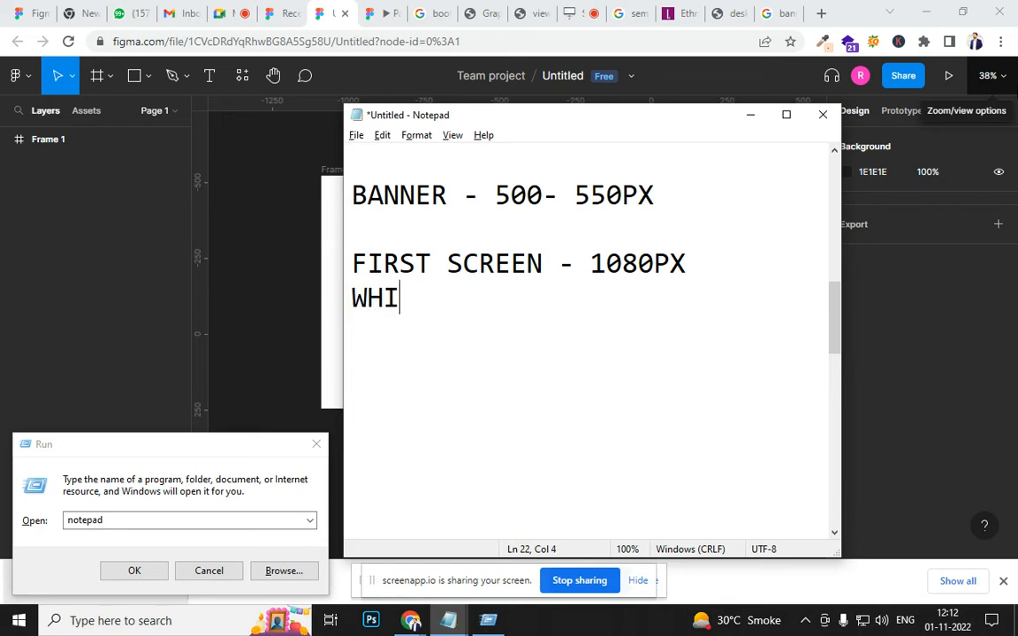
{"action": "type", "text": "TE SPACE "}
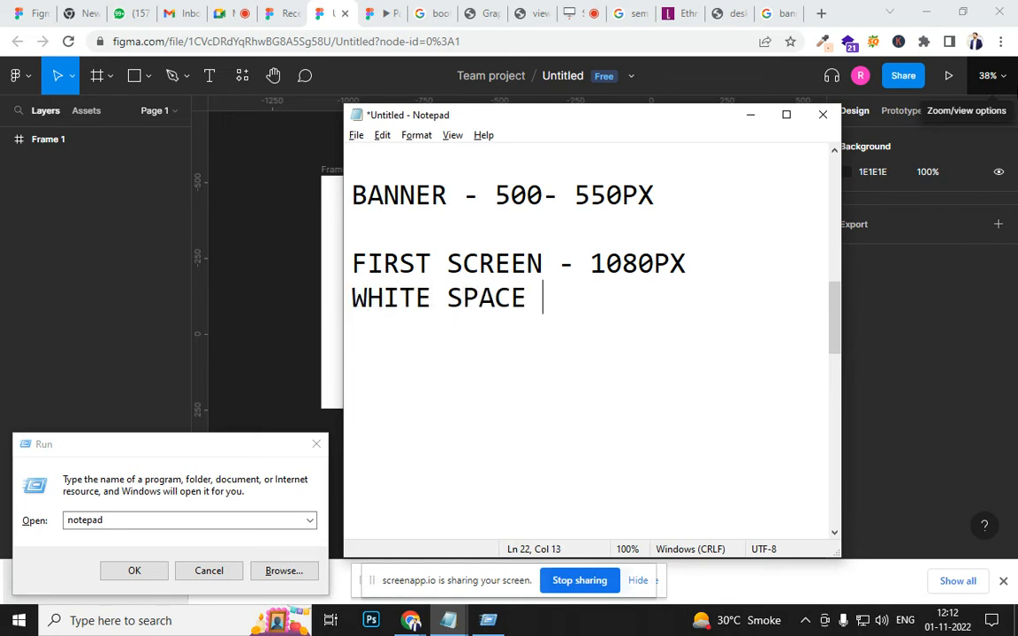
{"action": "type", "text": "- 80-100PX"}
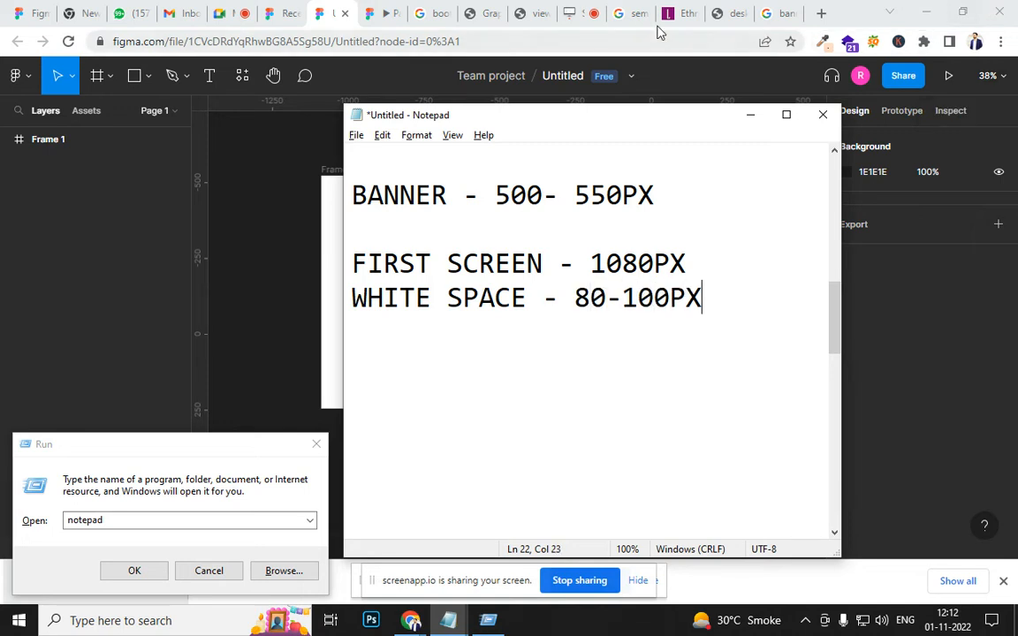
Step: Switch to graphicdesigncoursenoida.com and examine the white space between its banner, course, program and institute sections
{"action": "left_click", "coordinate": [717, 16]}
{"action": "left_click", "coordinate": [477, 13]}
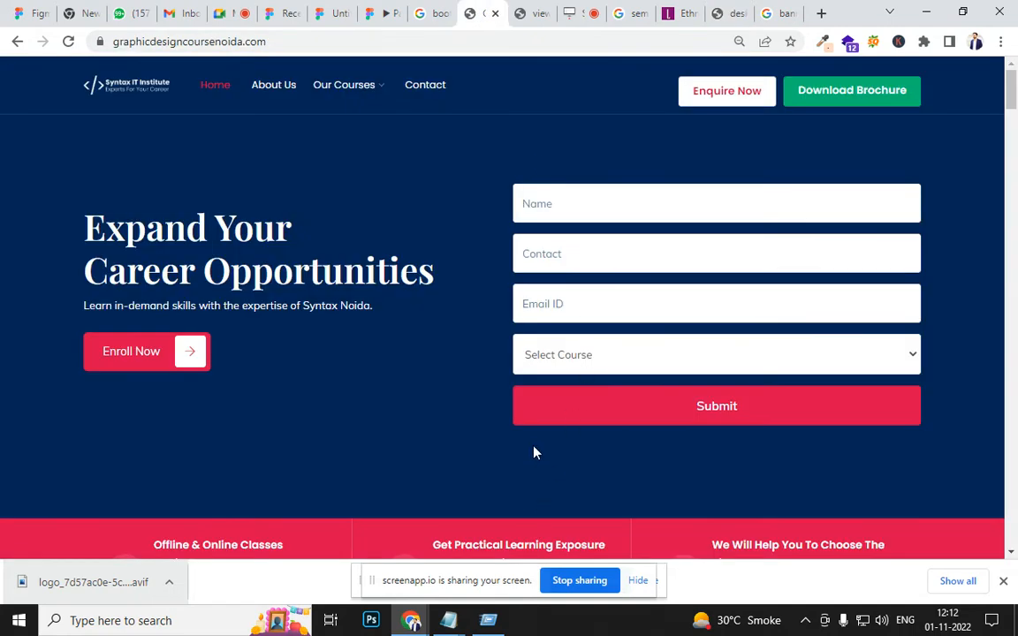
{"action": "scroll", "coordinate": [574, 477], "scroll_direction": "down", "scroll_amount": 3}
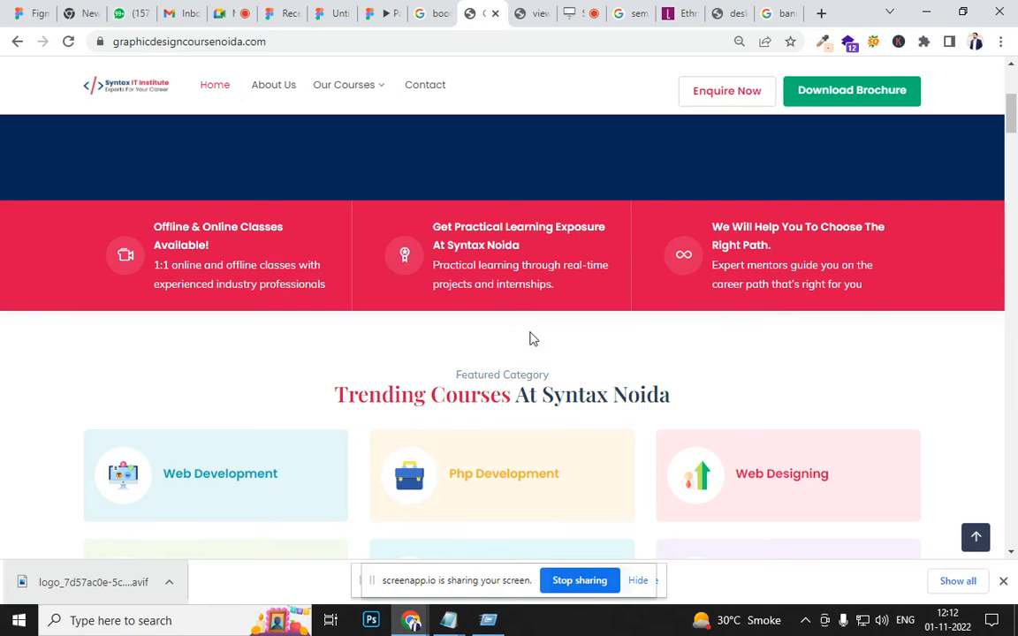
{"action": "scroll", "coordinate": [537, 371], "scroll_direction": "down", "scroll_amount": 5}
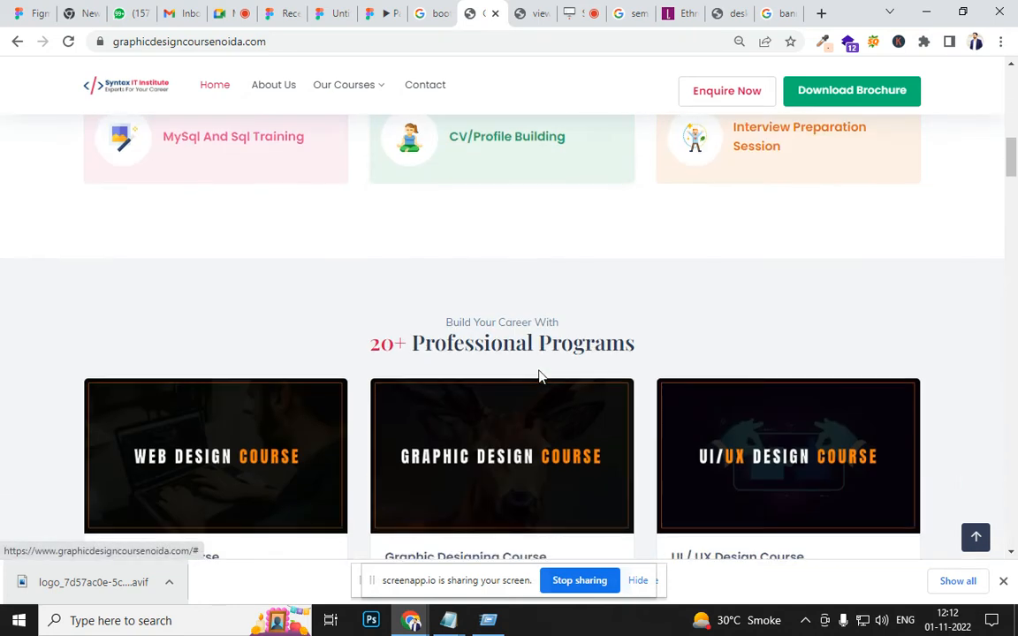
{"action": "scroll", "coordinate": [548, 271], "scroll_direction": "down", "scroll_amount": 2}
{"action": "scroll", "coordinate": [530, 258], "scroll_direction": "up", "scroll_amount": 2}
{"action": "scroll", "coordinate": [538, 344], "scroll_direction": "down", "scroll_amount": 9}
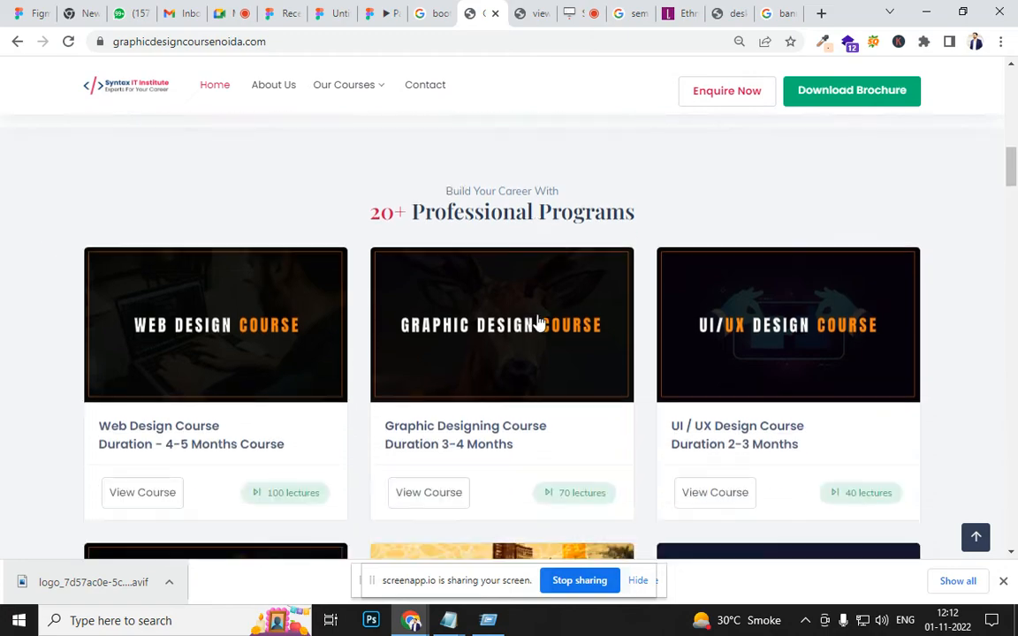
{"action": "scroll", "coordinate": [552, 375], "scroll_direction": "down", "scroll_amount": 6}
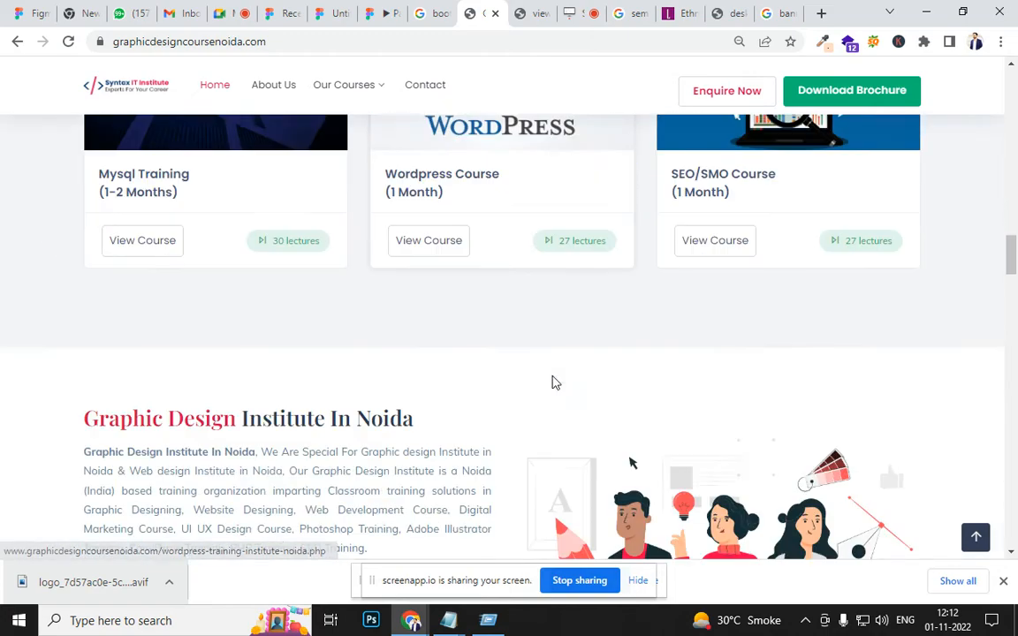
{"action": "key", "text": "alt+Tab"}
{"action": "key", "text": "alt+Tab"}
{"action": "key", "text": "alt+Tab"}
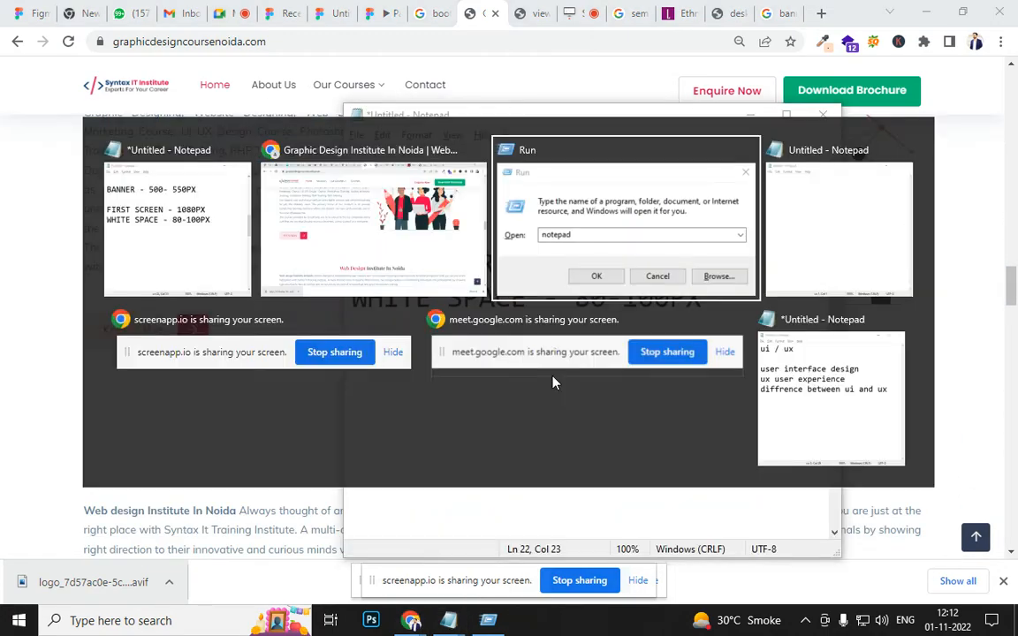
{"action": "key", "text": "alt+Tab"}
{"action": "key", "text": "alt+Tab"}
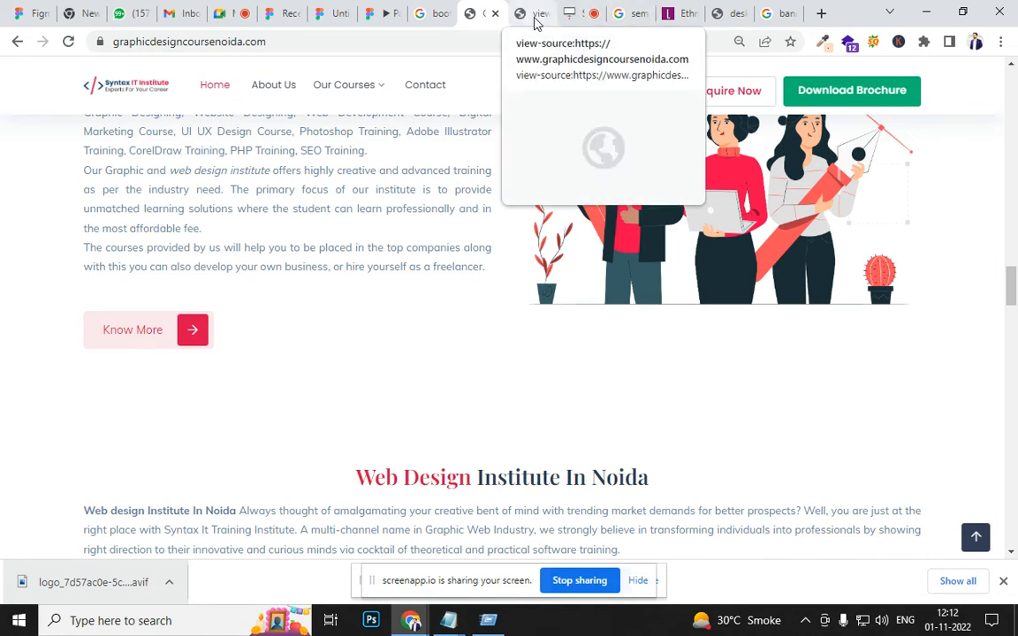
Step: Return to the Figma design file and change the fill of Frame 1 to blue 448DC2
{"action": "left_click", "coordinate": [381, 18]}
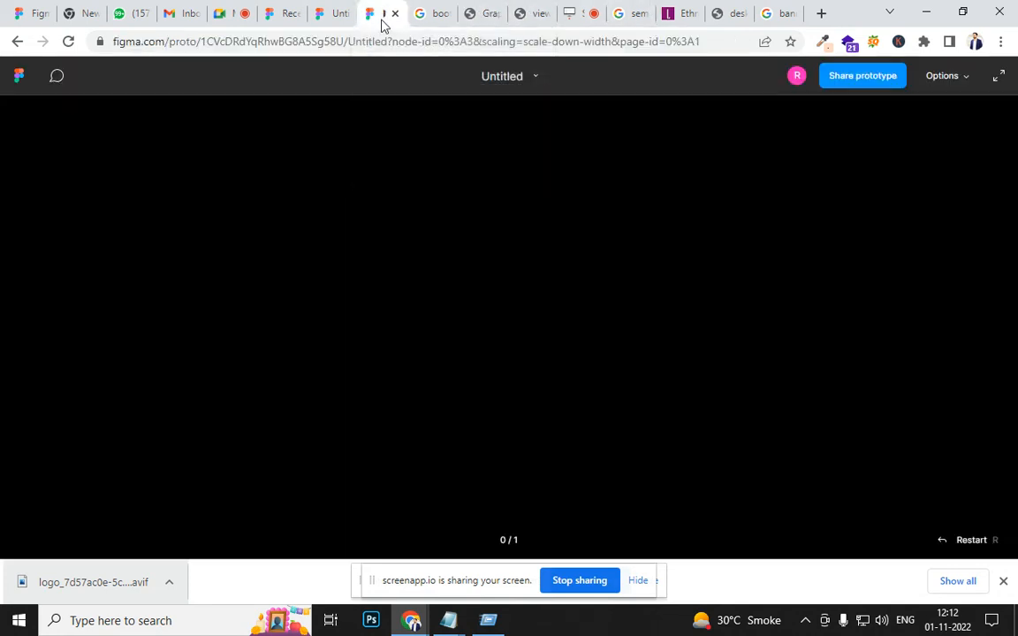
{"action": "left_click", "coordinate": [424, 15]}
{"action": "left_click", "coordinate": [334, 15]}
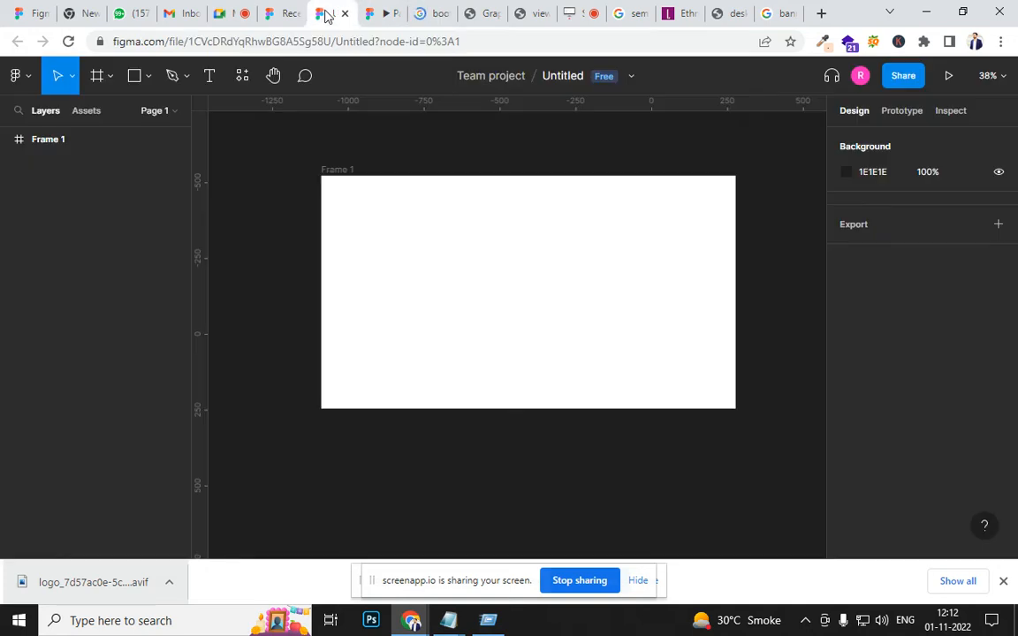
{"action": "left_click", "coordinate": [430, 247]}
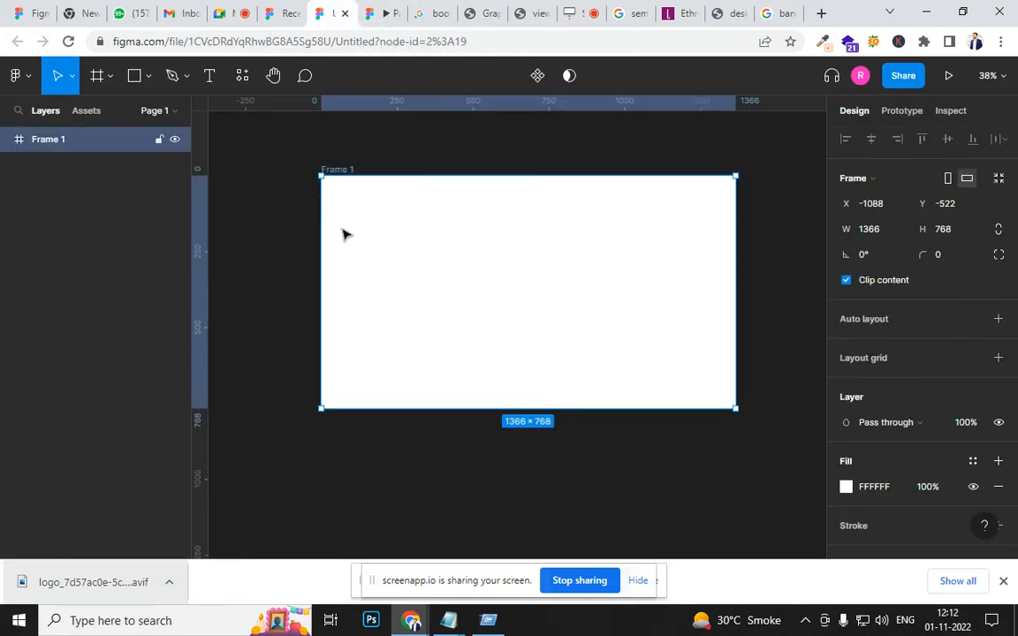
{"action": "scroll", "coordinate": [918, 414], "scroll_direction": "down", "scroll_amount": 2}
{"action": "left_click", "coordinate": [846, 382]}
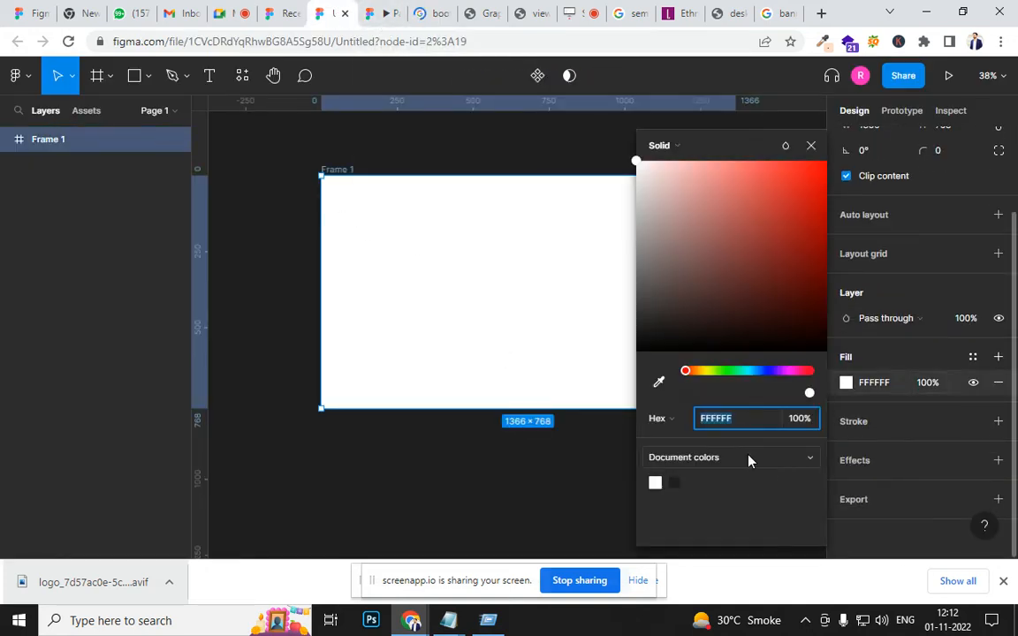
{"action": "left_click", "coordinate": [755, 372]}
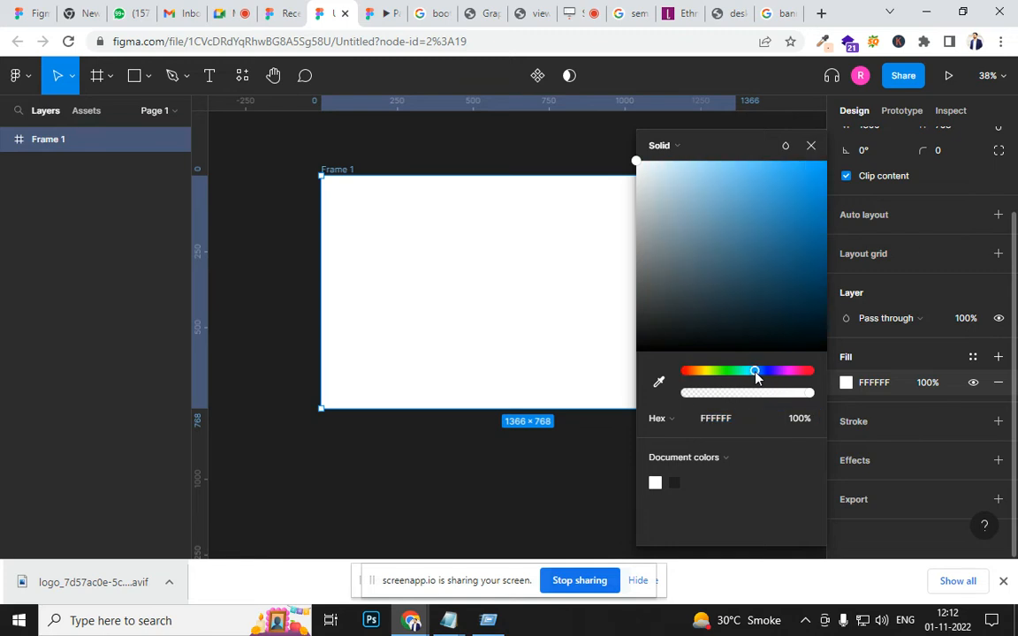
{"action": "left_click", "coordinate": [749, 238]}
{"action": "left_click_drag", "start_coordinate": [751, 260], "coordinate": [760, 206]}
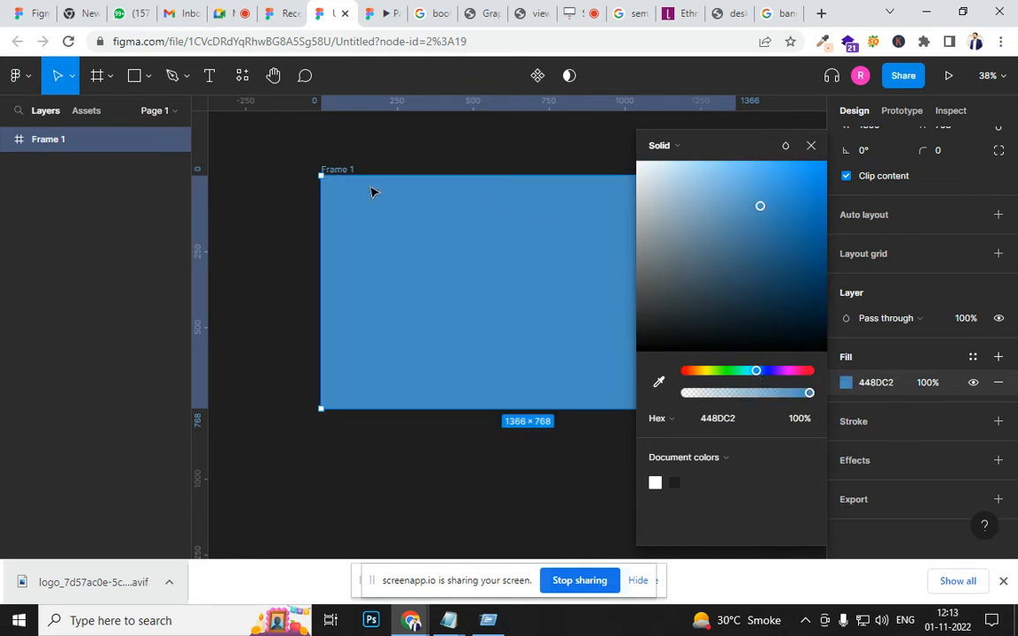
{"action": "left_click", "coordinate": [811, 145]}
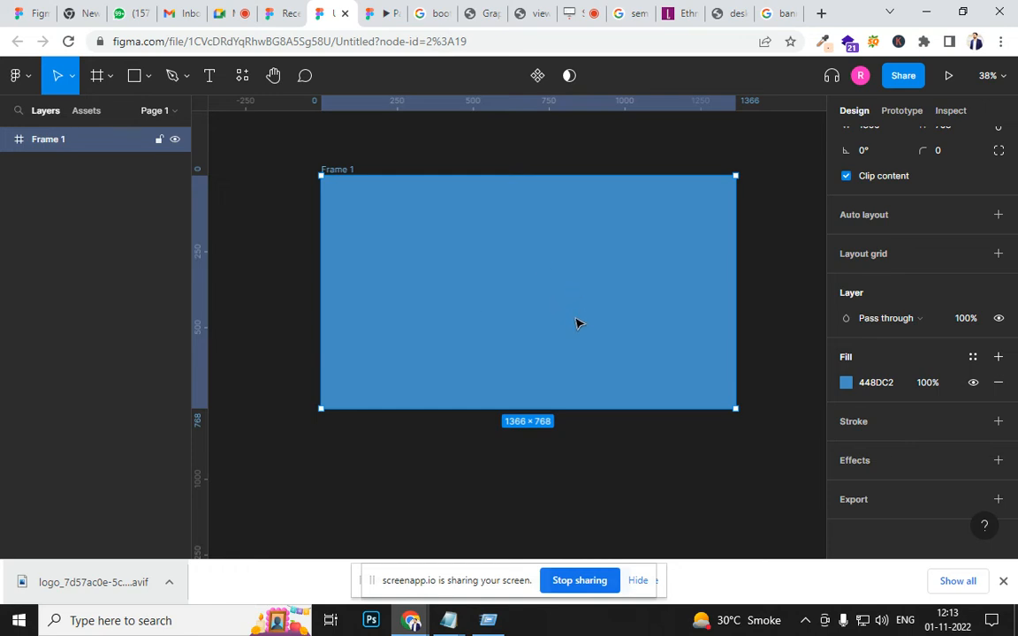
Step: Add a column layout grid to Frame 1 with 12 columns and a margin of 150
{"action": "left_click", "coordinate": [998, 253]}
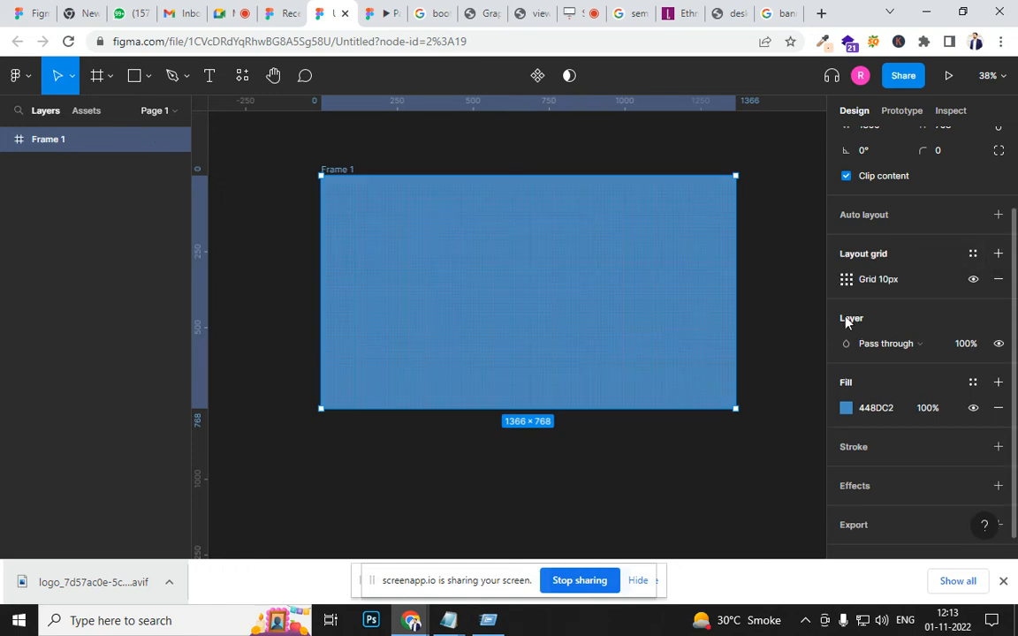
{"action": "left_click", "coordinate": [846, 279]}
{"action": "left_click", "coordinate": [683, 289]}
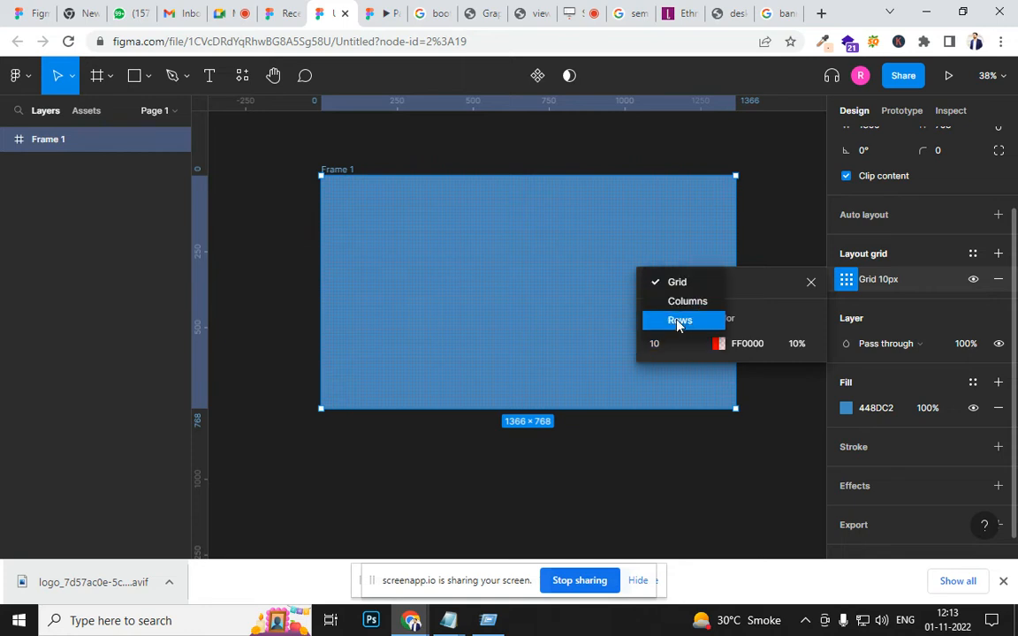
{"action": "left_click", "coordinate": [686, 300]}
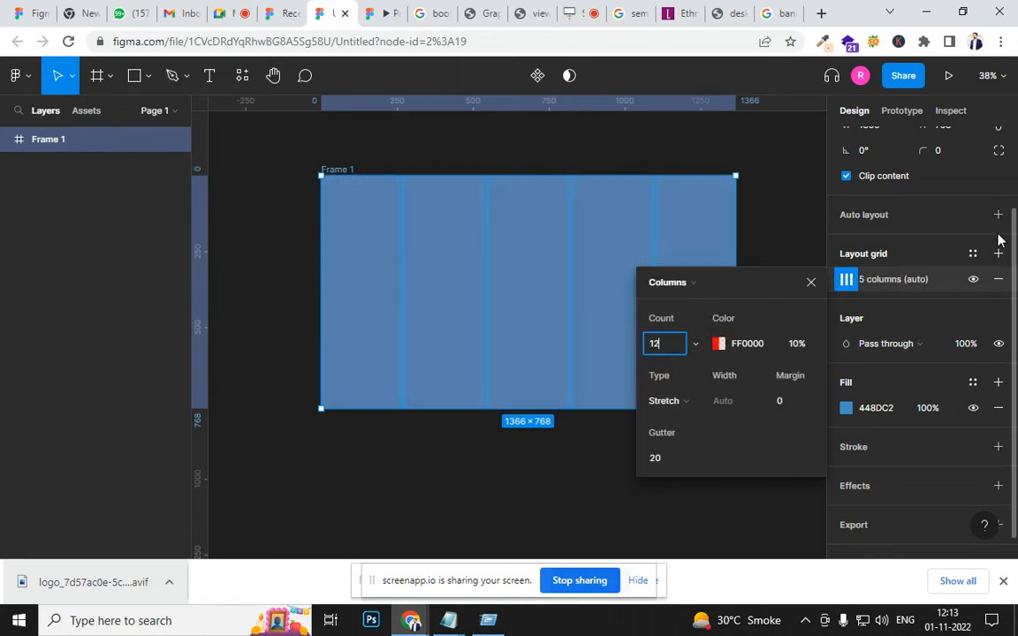
{"action": "left_click", "coordinate": [784, 403]}
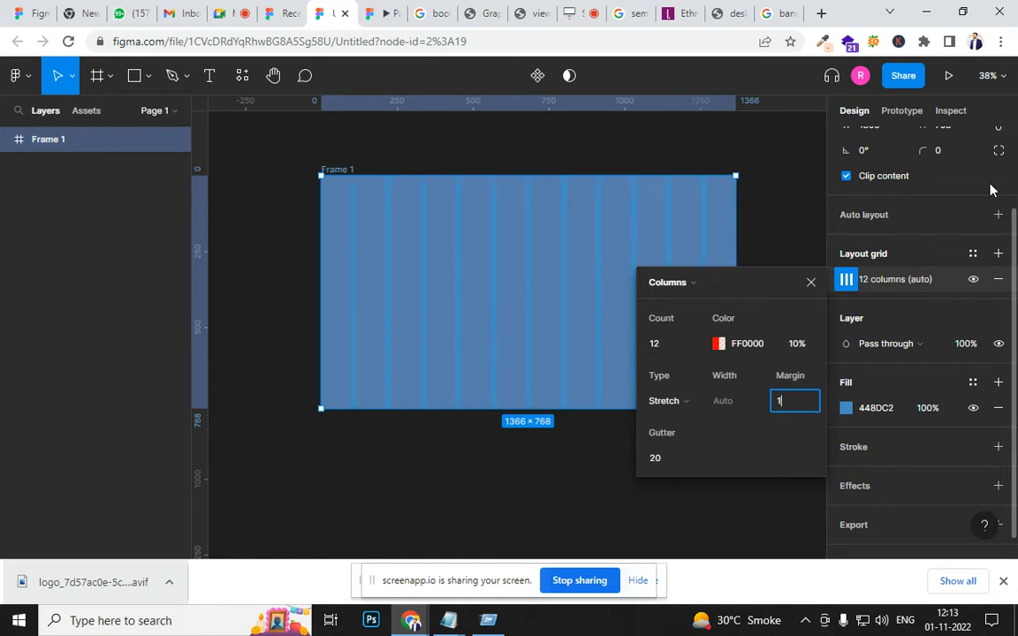
{"action": "key", "text": "Return"}
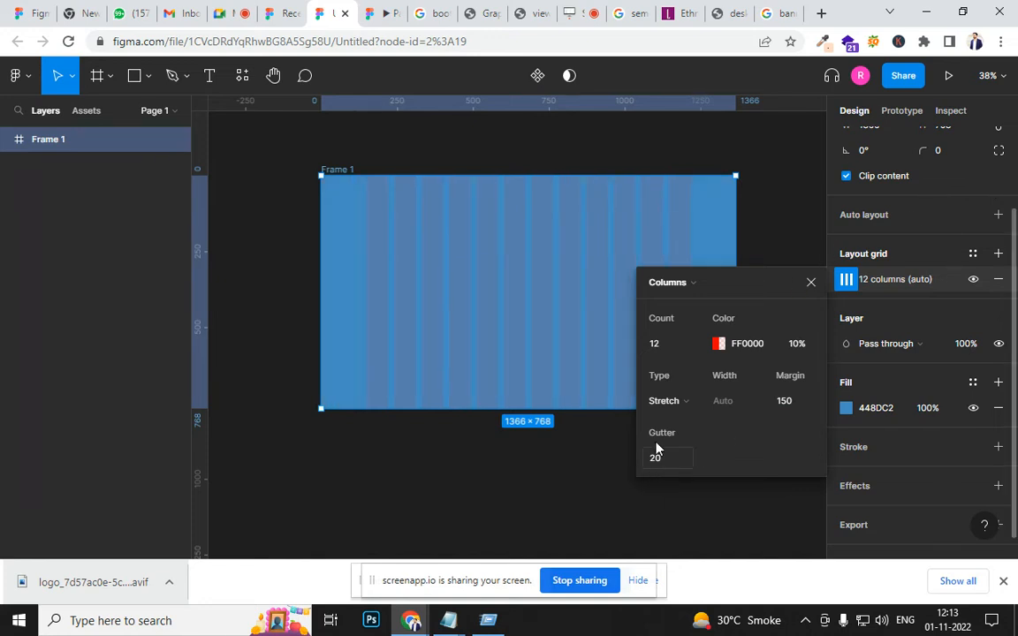
{"action": "left_click", "coordinate": [263, 236]}
{"action": "left_click", "coordinate": [454, 283]}
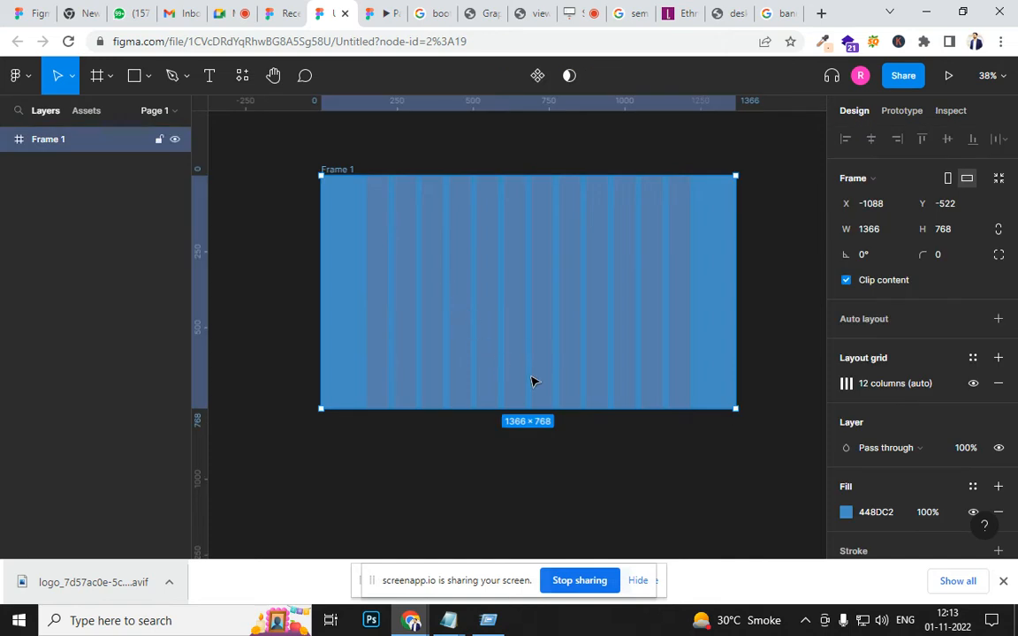
{"action": "scroll", "coordinate": [478, 354], "scroll_direction": "down", "scroll_amount": 1}
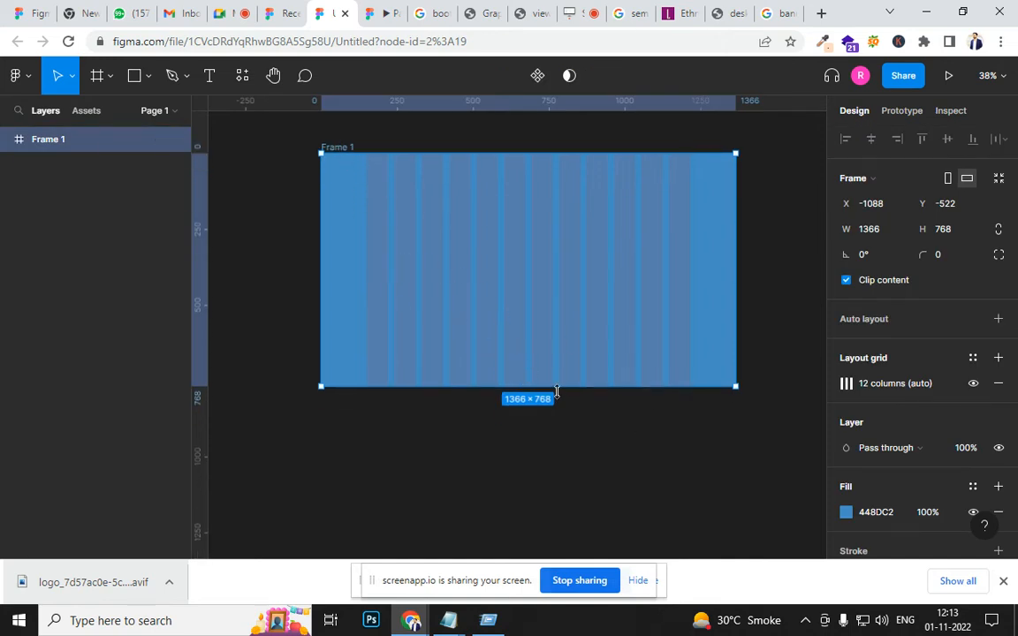
{"action": "left_click_drag", "start_coordinate": [556, 423], "coordinate": [575, 506]}
{"action": "key", "text": "ctrl+z"}
{"action": "scroll", "coordinate": [592, 353], "scroll_direction": "up", "scroll_amount": 5}
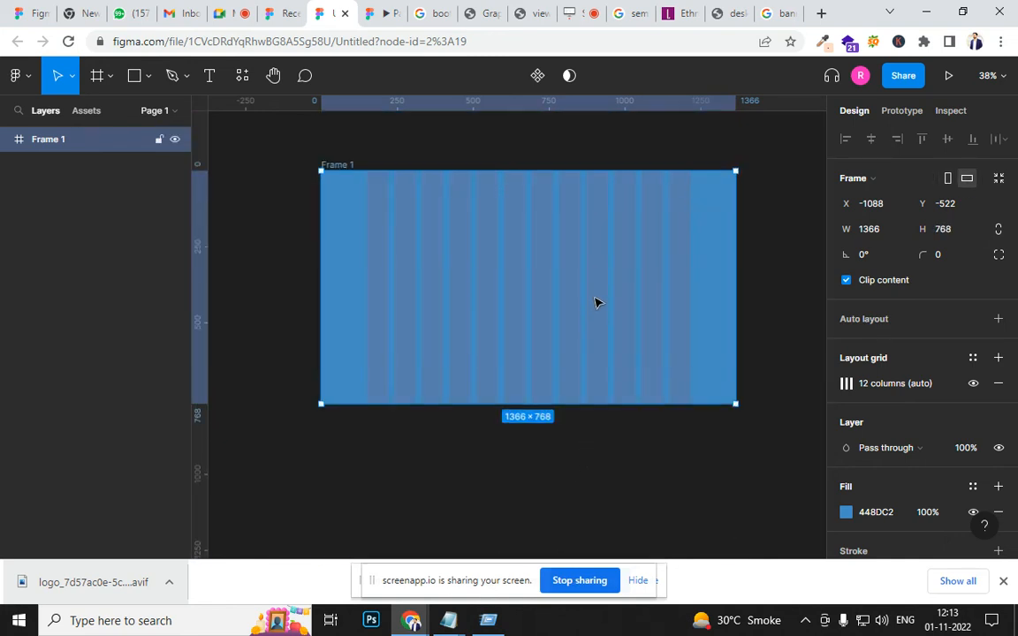
Step: Place a horizontal ruler guide along the lower edge of Frame 1, at 768 px
{"action": "left_click", "coordinate": [989, 76]}
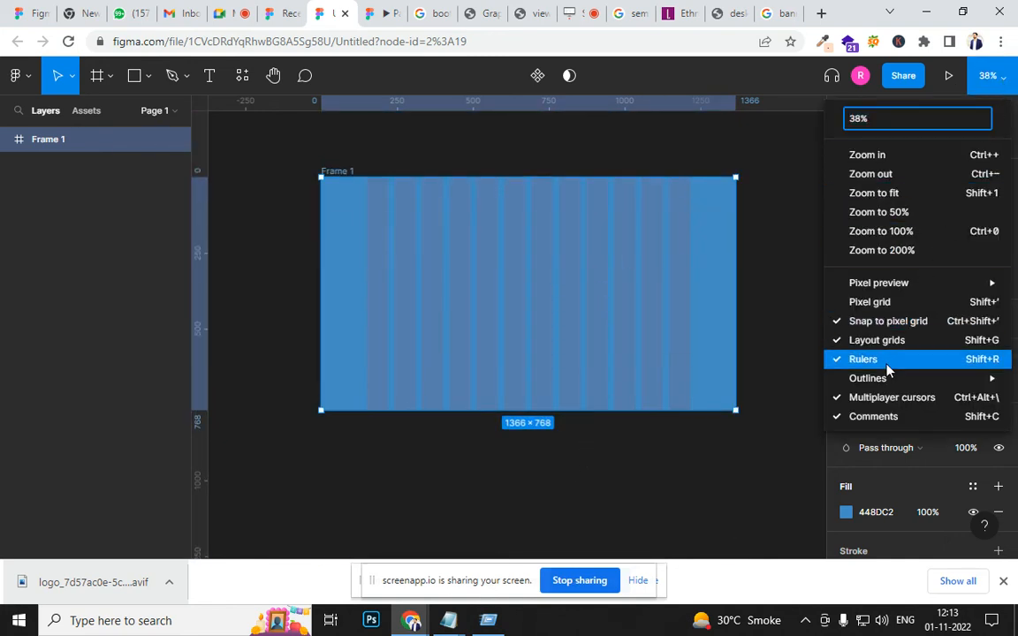
{"action": "left_click", "coordinate": [605, 105]}
{"action": "left_click_drag", "start_coordinate": [601, 106], "coordinate": [603, 411]}
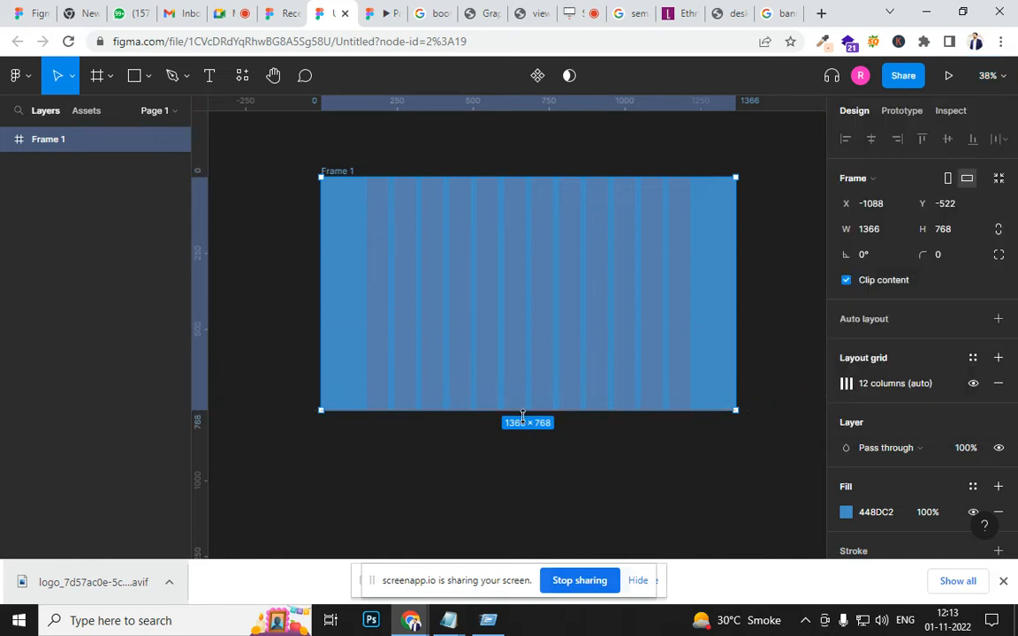
Step: Extend Frame 1 downward to a height of 1500, keeping its width of 1366
{"action": "left_click_drag", "start_coordinate": [527, 424], "coordinate": [539, 467]}
{"action": "scroll", "coordinate": [596, 211], "scroll_direction": "up", "scroll_amount": 1}
{"action": "scroll", "coordinate": [456, 350], "scroll_direction": "up", "scroll_amount": 3}
{"action": "scroll", "coordinate": [568, 354], "scroll_direction": "down", "scroll_amount": 3}
{"action": "scroll", "coordinate": [568, 354], "scroll_direction": "down", "scroll_amount": 1}
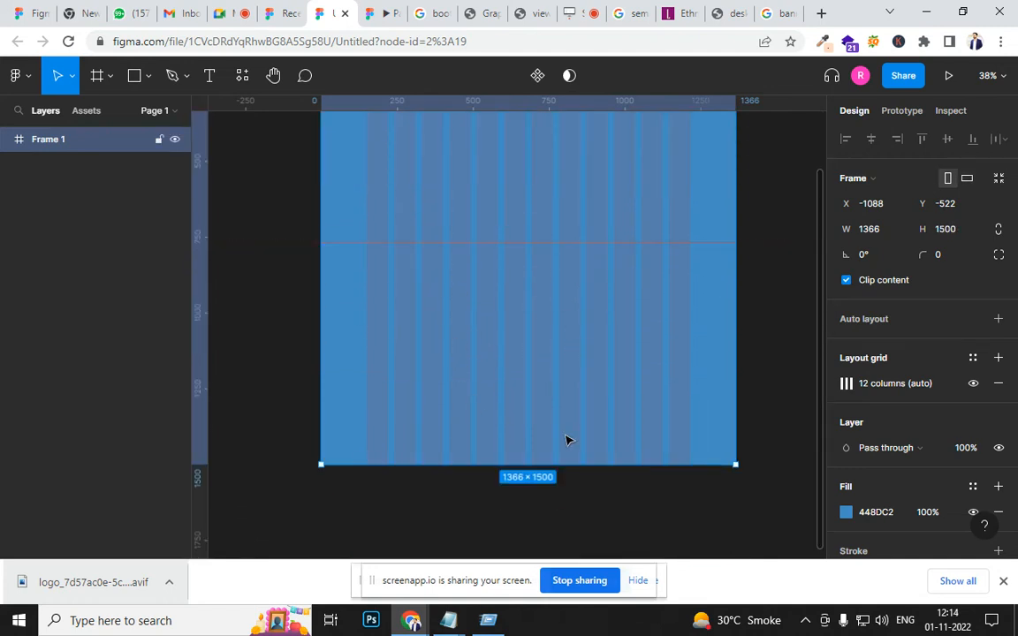
Step: Draw a rectangle of about 52 × 101 directly below the horizontal guide as a white space gauge
{"action": "scroll", "coordinate": [564, 299], "scroll_direction": "up", "scroll_amount": 5}
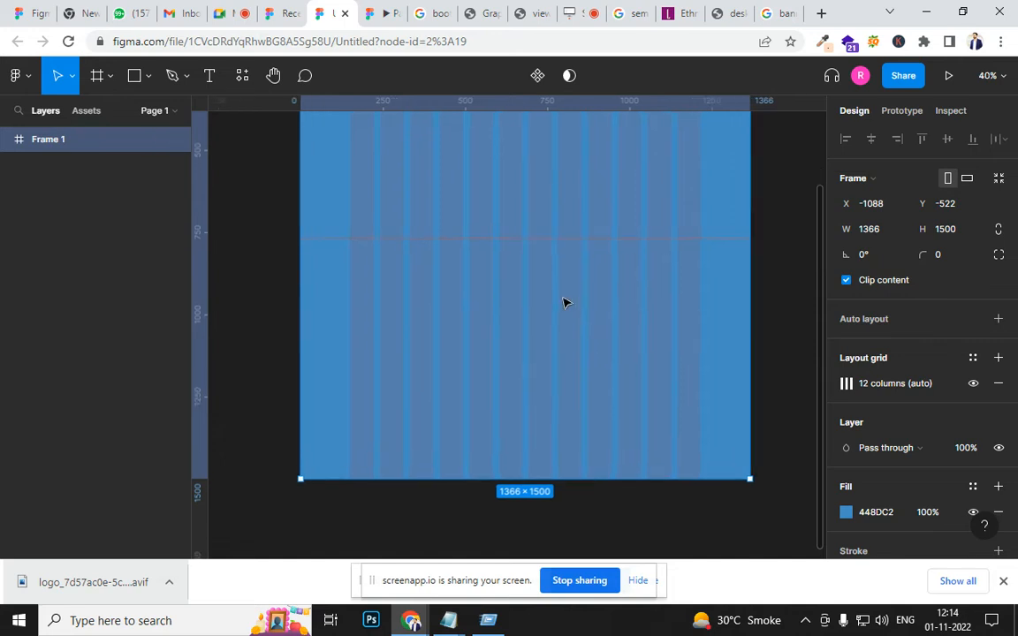
{"action": "left_click", "coordinate": [146, 78]}
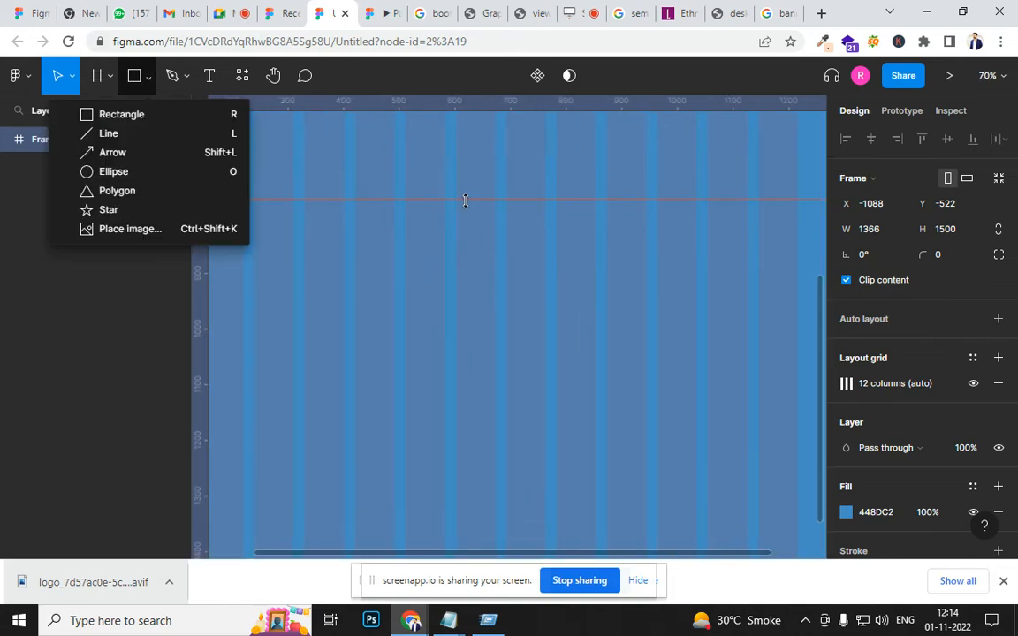
{"action": "left_click", "coordinate": [486, 254]}
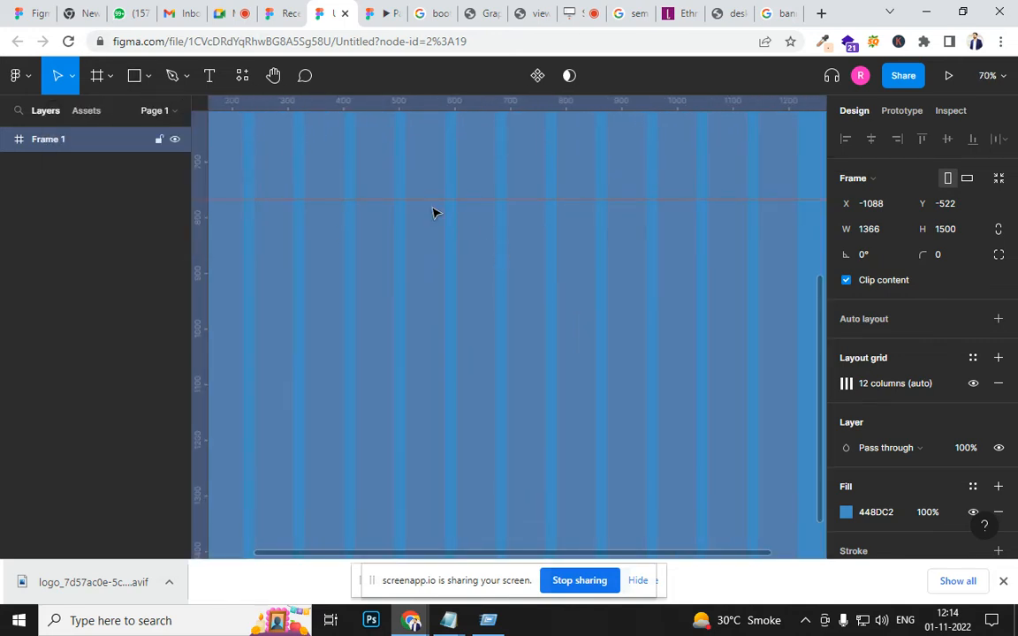
{"action": "left_click", "coordinate": [130, 79]}
{"action": "left_click_drag", "start_coordinate": [535, 277], "coordinate": [505, 202]}
{"action": "left_click_drag", "start_coordinate": [521, 276], "coordinate": [518, 256]}
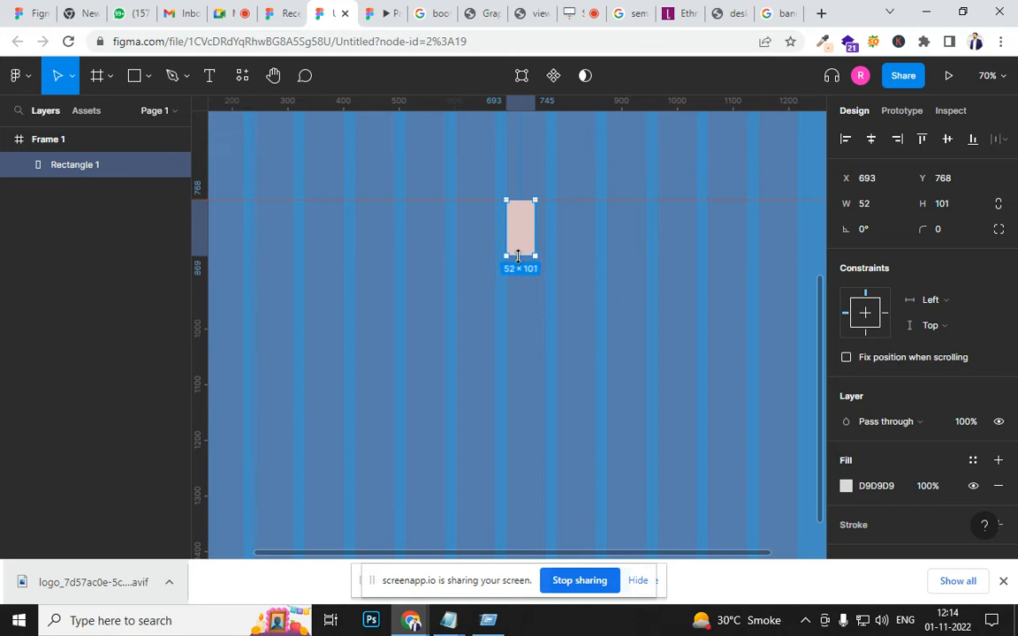
Step: Place a second horizontal guide along the rectangle's lower edge and delete the rectangle
{"action": "left_click", "coordinate": [449, 333]}
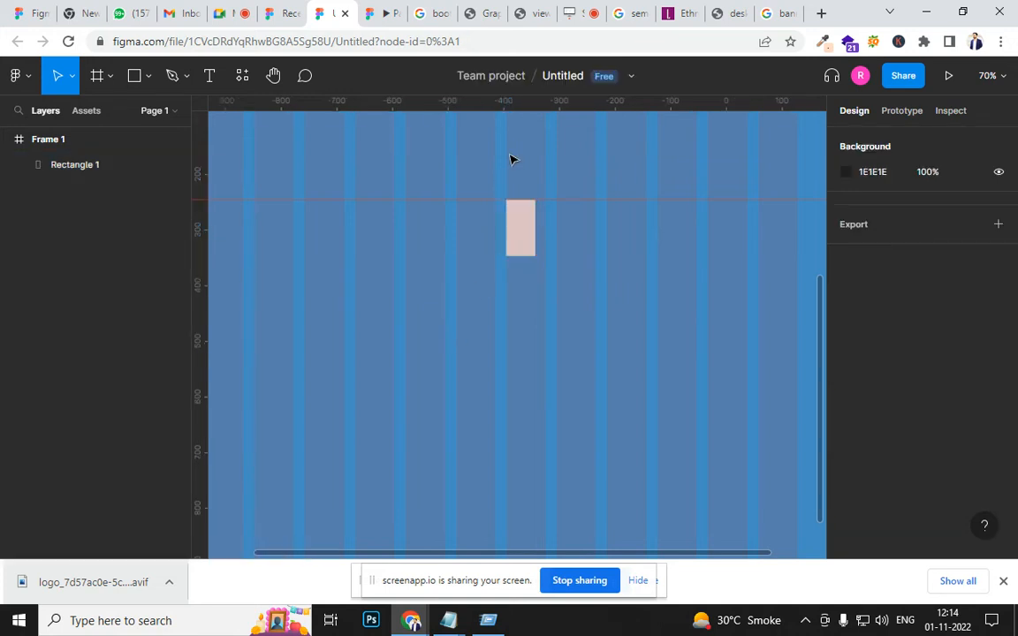
{"action": "left_click_drag", "start_coordinate": [529, 106], "coordinate": [533, 261]}
{"action": "left_click", "coordinate": [520, 245]}
{"action": "key", "text": "Delete"}
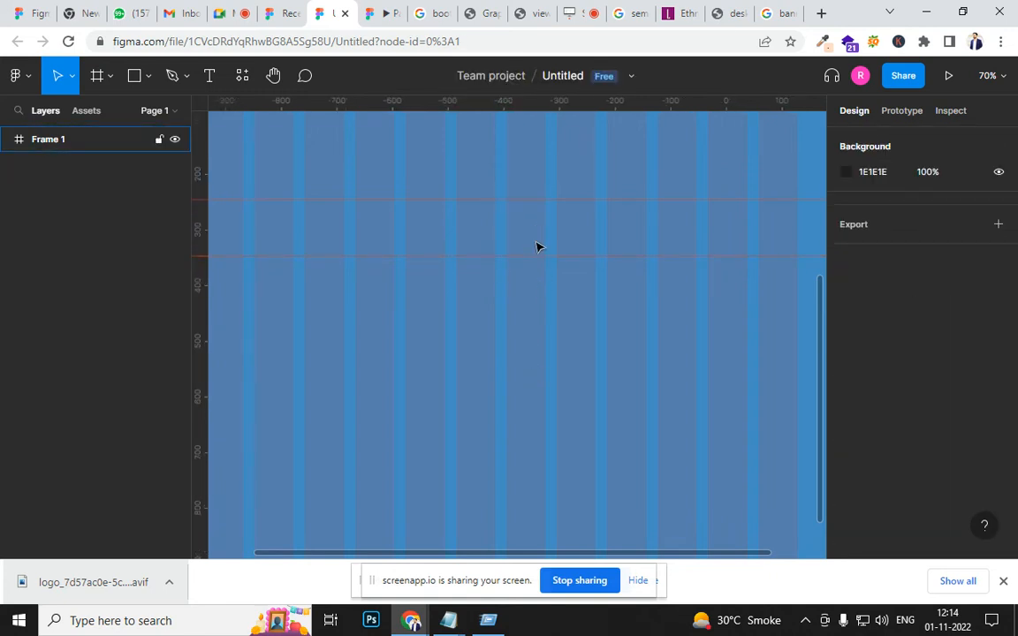
Step: Switch to the open Libas sale page and examine how its product grid is spaced
{"action": "left_click", "coordinate": [681, 14]}
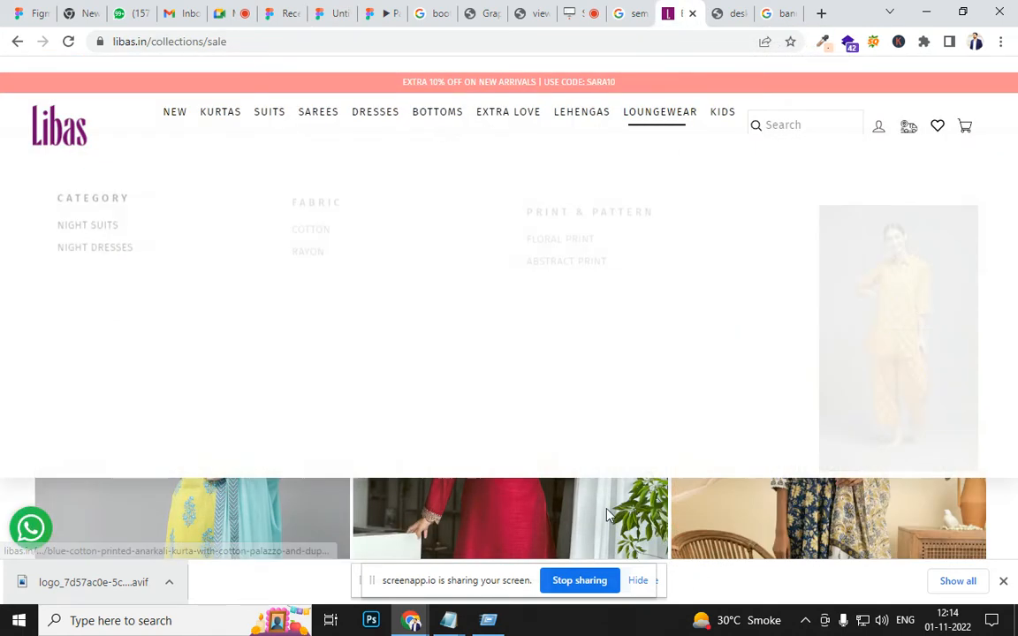
{"action": "scroll", "coordinate": [855, 465], "scroll_direction": "down", "scroll_amount": 10}
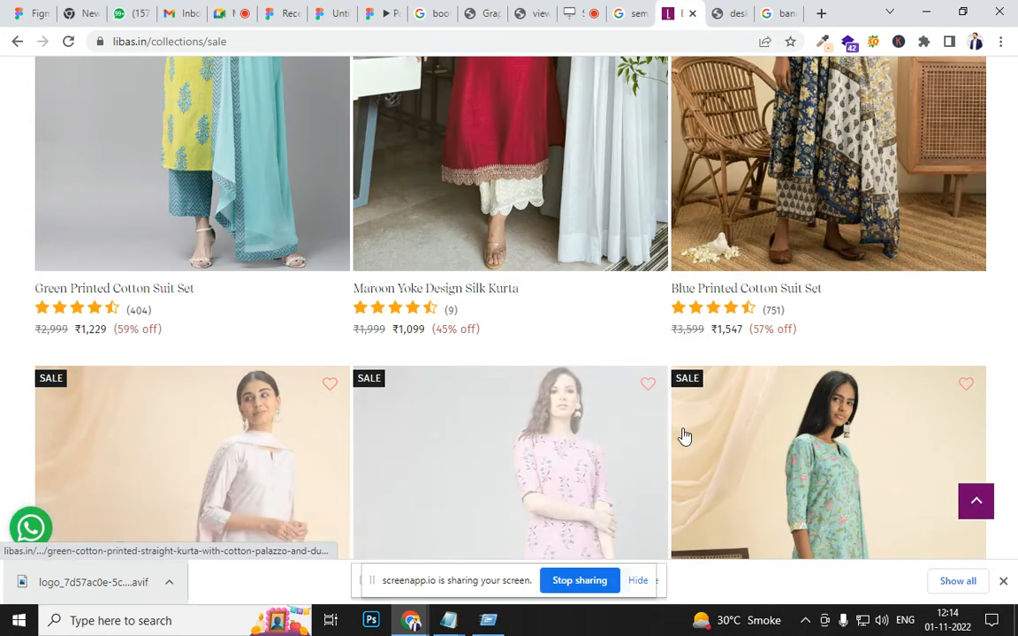
{"action": "scroll", "coordinate": [620, 384], "scroll_direction": "down", "scroll_amount": 15}
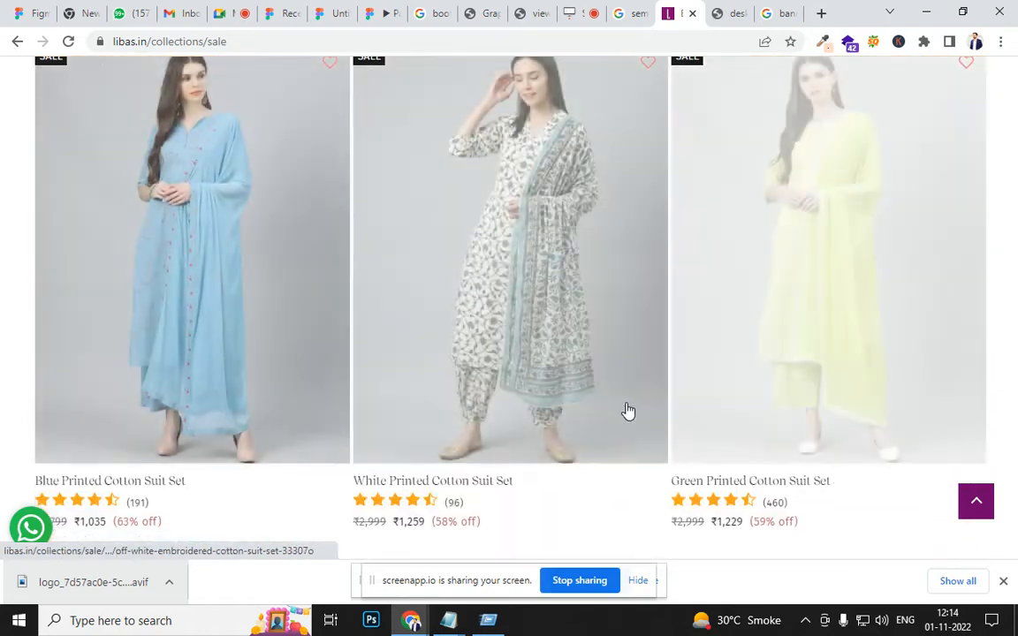
{"action": "scroll", "coordinate": [627, 412], "scroll_direction": "down", "scroll_amount": 15}
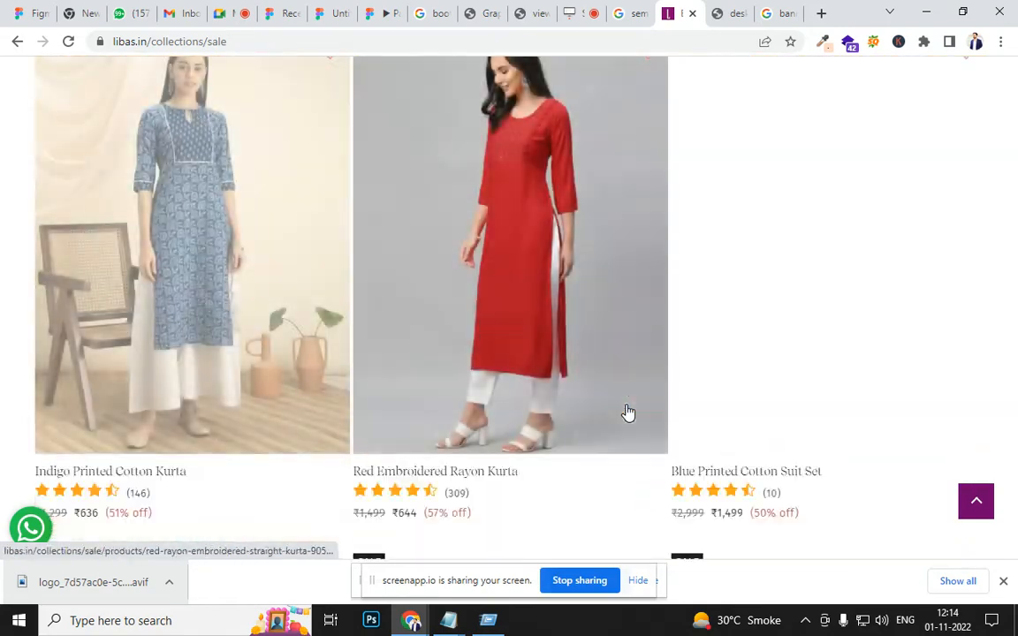
{"action": "scroll", "coordinate": [627, 411], "scroll_direction": "down", "scroll_amount": 9}
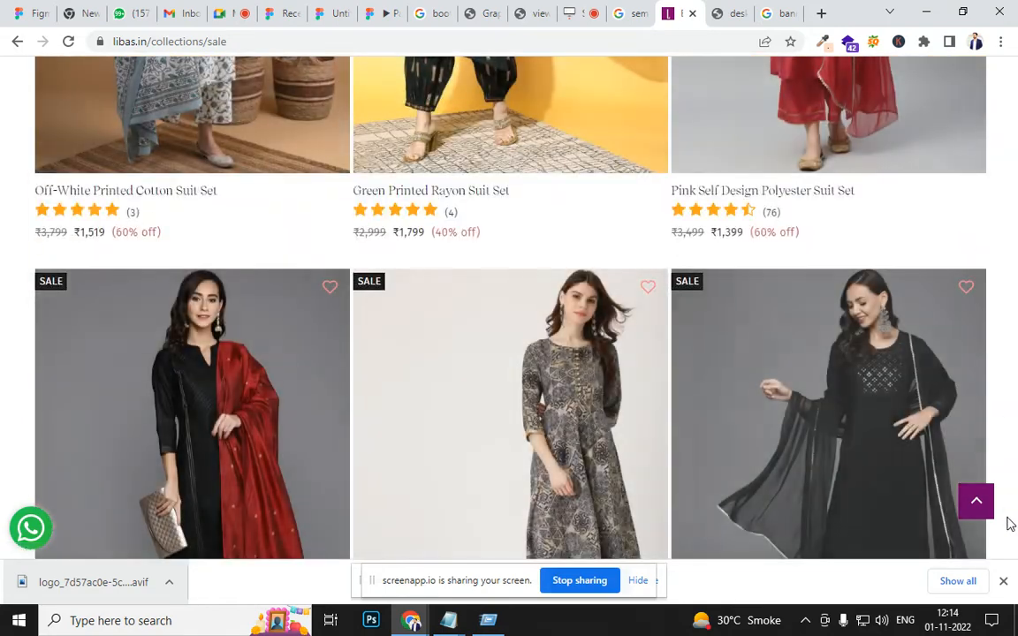
Step: Return to the top of the Libas sale page and go via the New collection to the Libas homepage
{"action": "left_click", "coordinate": [976, 504]}
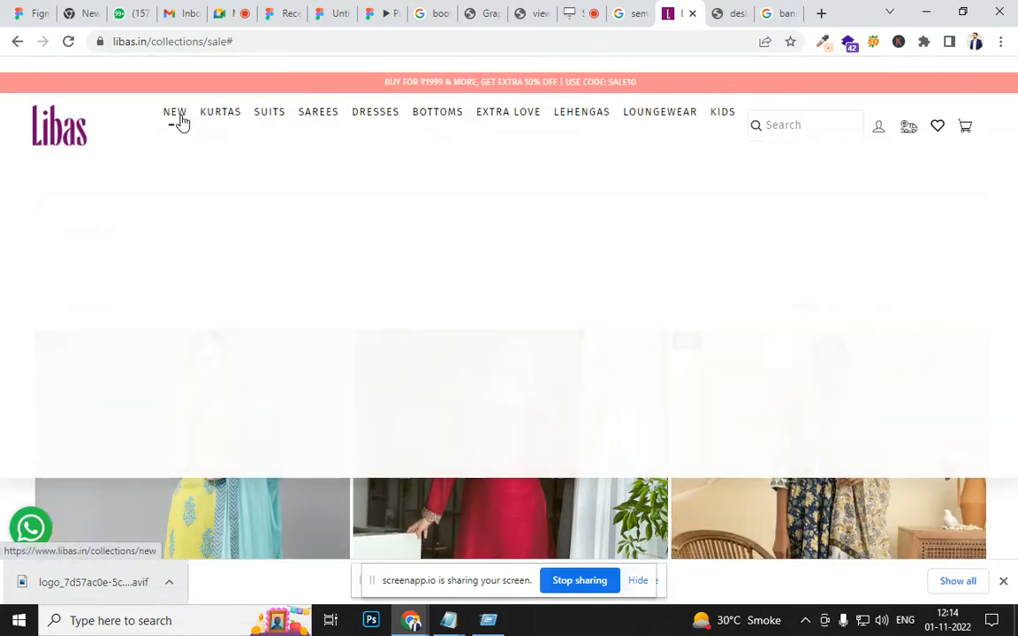
{"action": "left_click", "coordinate": [176, 114]}
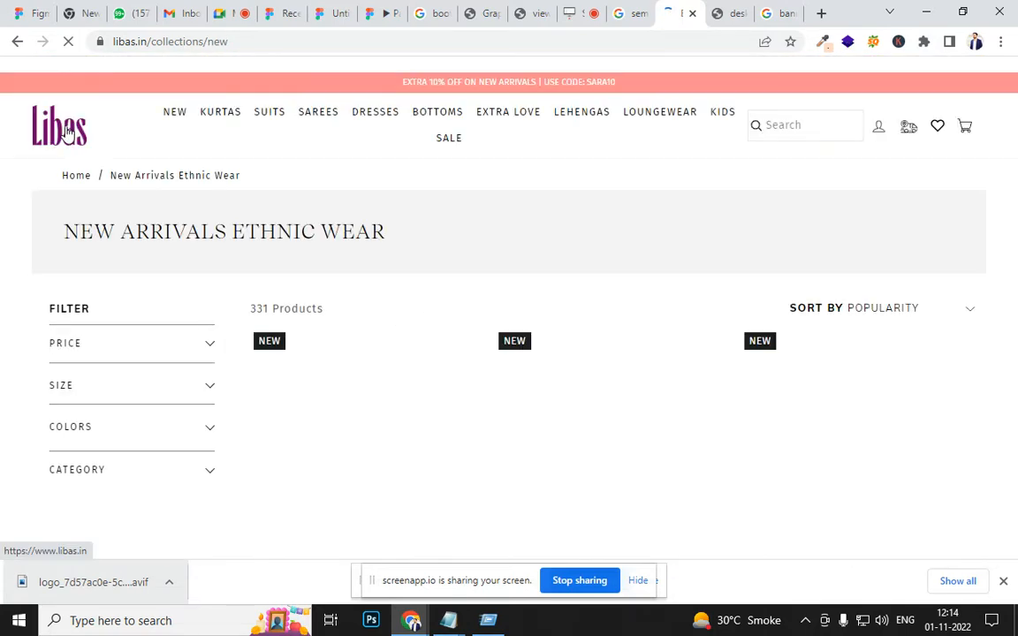
{"action": "left_click", "coordinate": [61, 139]}
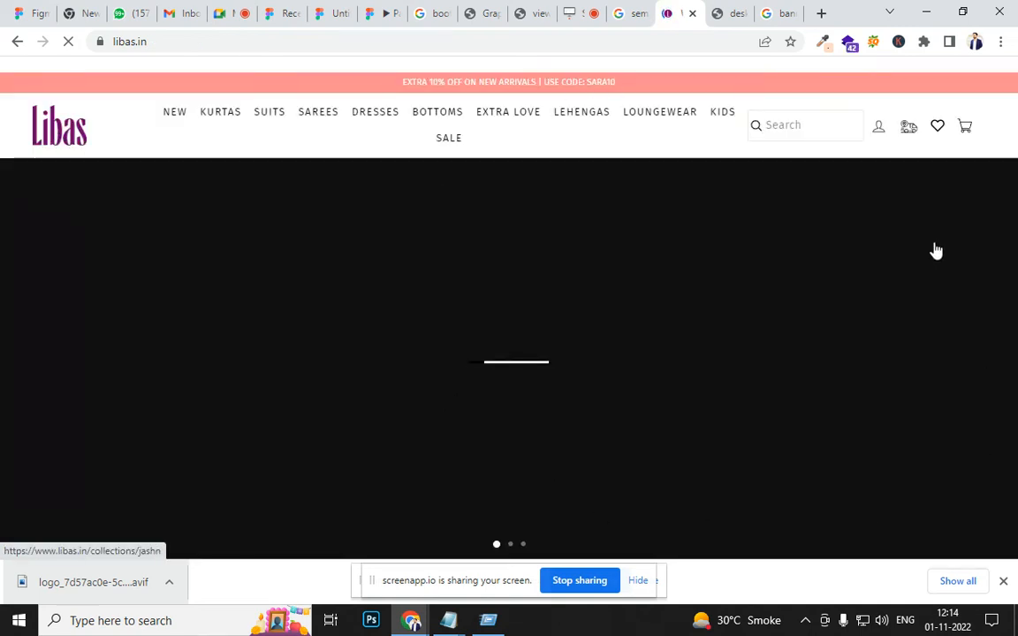
Step: Examine the white space between the Libas homepage sections, from the banner through New Arrivals and Shop by Collections to Season's Bestsellers
{"action": "scroll", "coordinate": [826, 282], "scroll_direction": "down", "scroll_amount": 5}
{"action": "scroll", "coordinate": [531, 205], "scroll_direction": "up", "scroll_amount": 2}
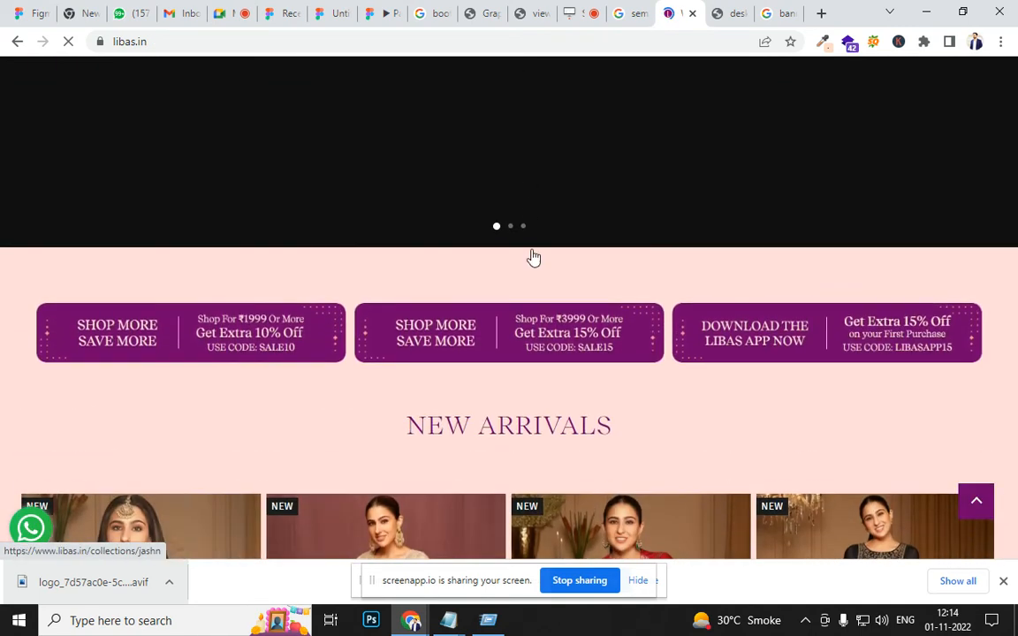
{"action": "scroll", "coordinate": [548, 305], "scroll_direction": "down", "scroll_amount": 2}
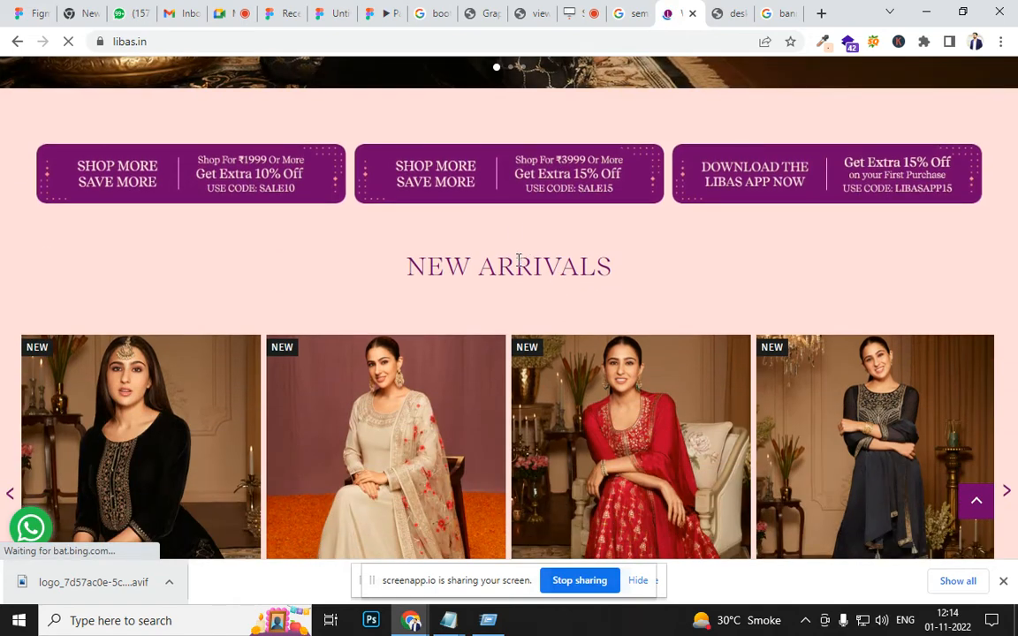
{"action": "scroll", "coordinate": [530, 256], "scroll_direction": "down", "scroll_amount": 2}
{"action": "scroll", "coordinate": [548, 278], "scroll_direction": "down", "scroll_amount": 6}
{"action": "scroll", "coordinate": [552, 284], "scroll_direction": "up", "scroll_amount": 4}
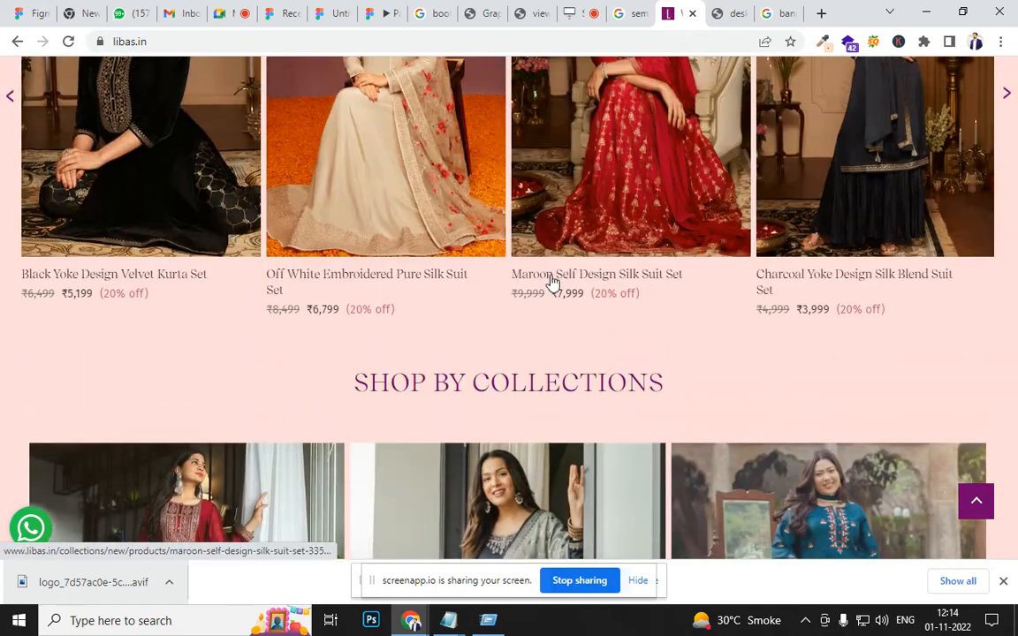
{"action": "scroll", "coordinate": [544, 366], "scroll_direction": "down", "scroll_amount": 3}
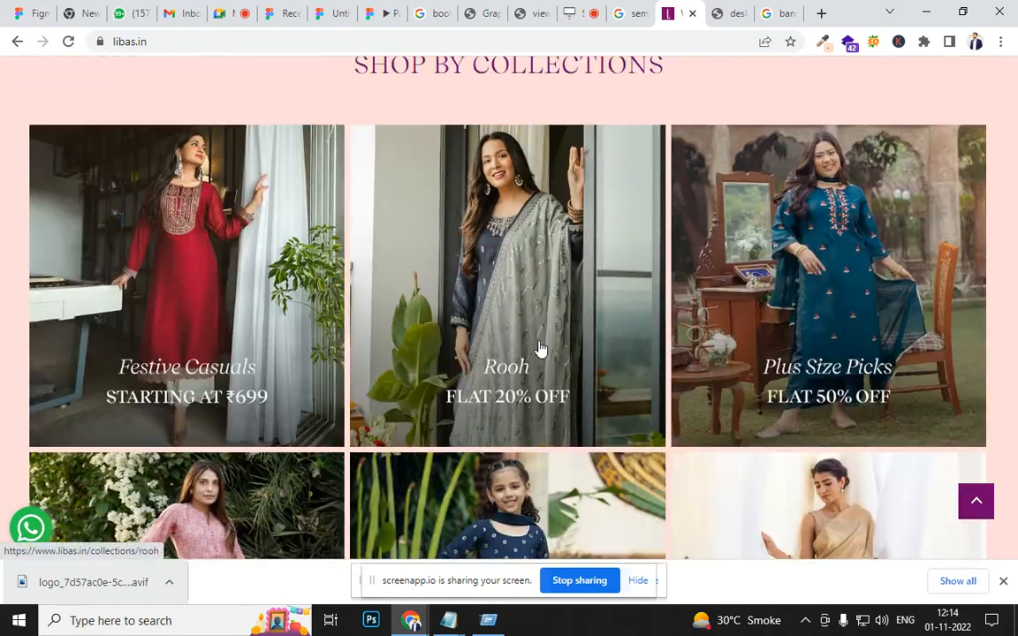
{"action": "scroll", "coordinate": [618, 265], "scroll_direction": "down", "scroll_amount": 8}
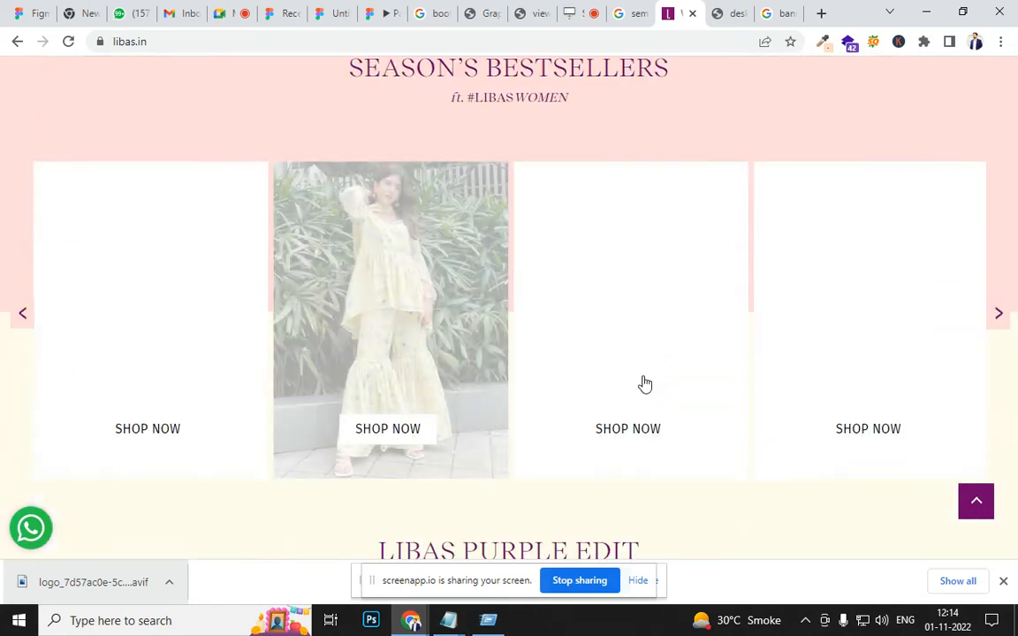
{"action": "scroll", "coordinate": [644, 382], "scroll_direction": "up", "scroll_amount": 3}
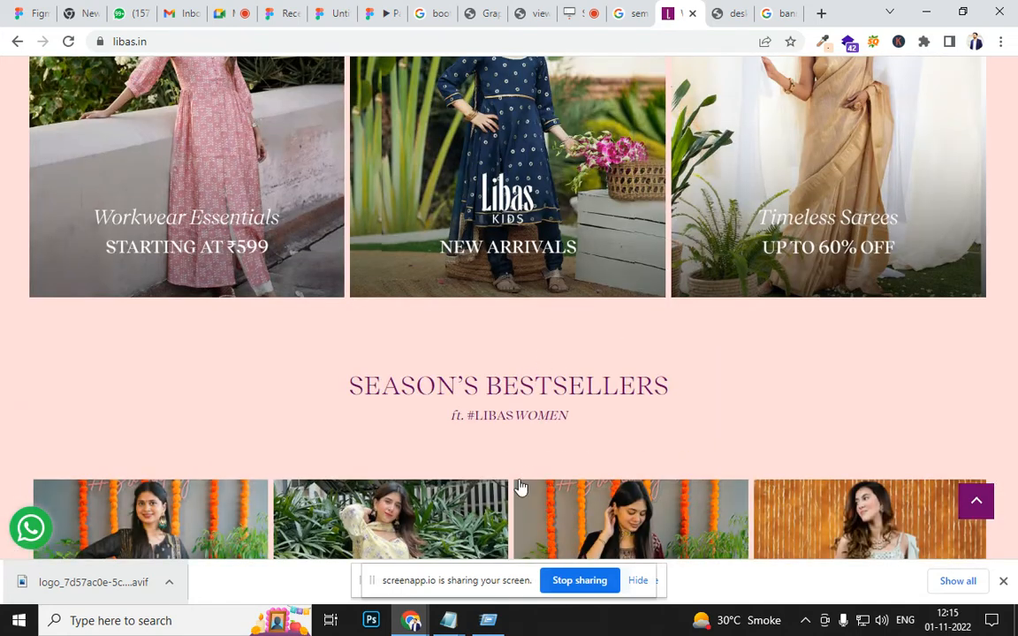
{"action": "scroll", "coordinate": [522, 464], "scroll_direction": "down", "scroll_amount": 2}
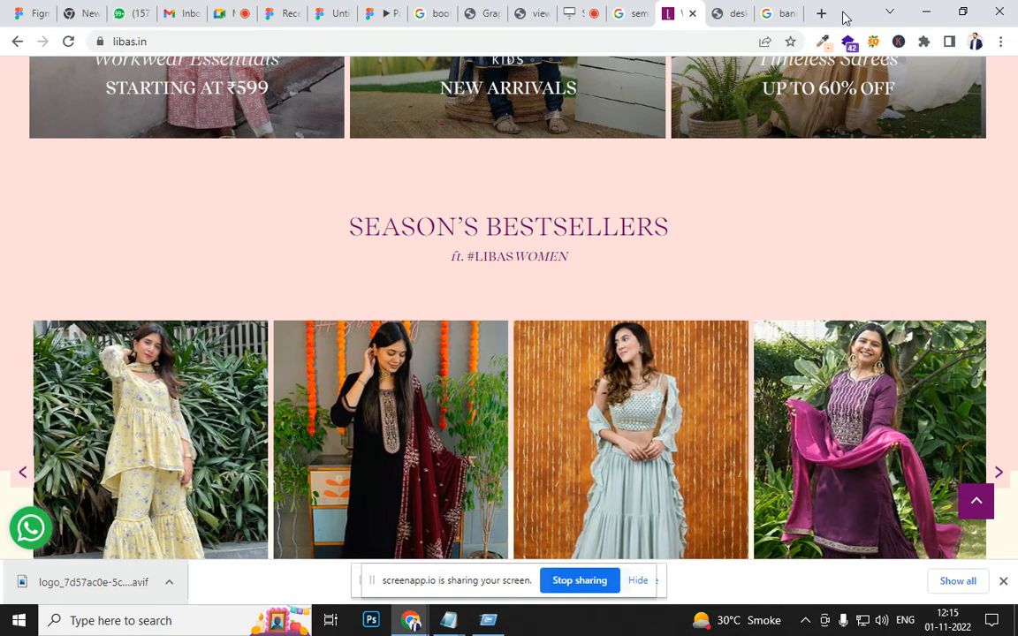
Step: Search Google for "WHITE SPACE FOR UI DESIGN", replacing the banner dress image search
{"action": "left_click", "coordinate": [776, 14]}
{"action": "scroll", "coordinate": [397, 192], "scroll_direction": "up", "scroll_amount": 5}
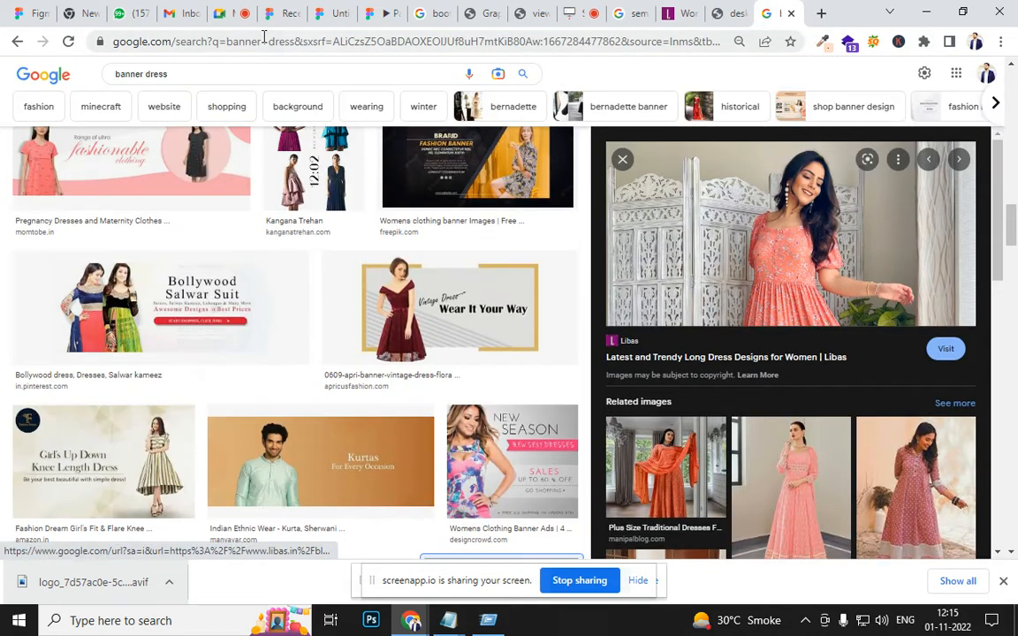
{"action": "left_click", "coordinate": [267, 41]}
{"action": "type", "text": "WHITE "}
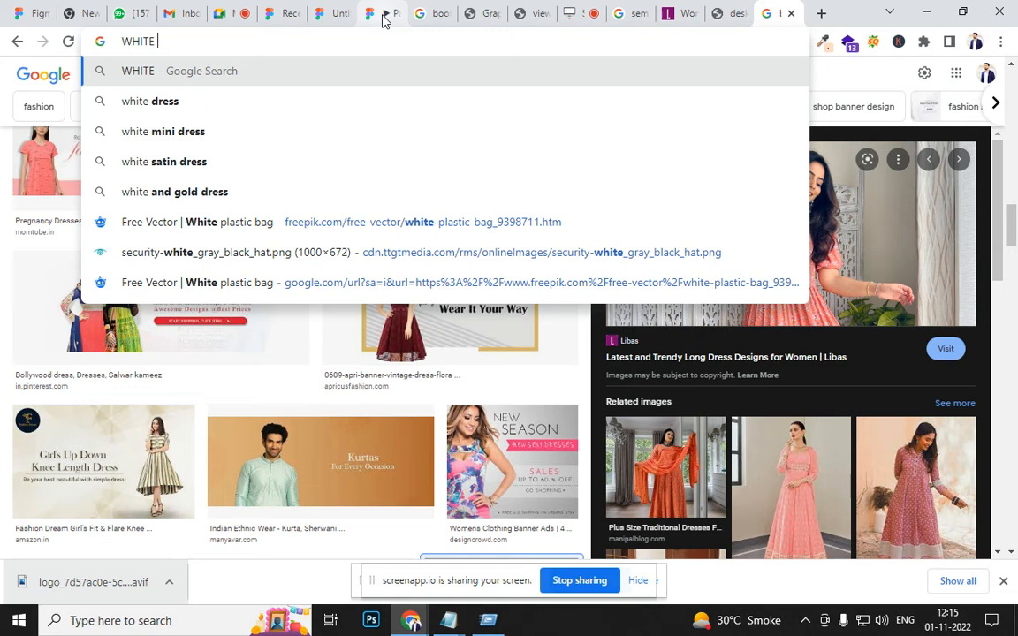
{"action": "type", "text": "SPACE FOR UI D"}
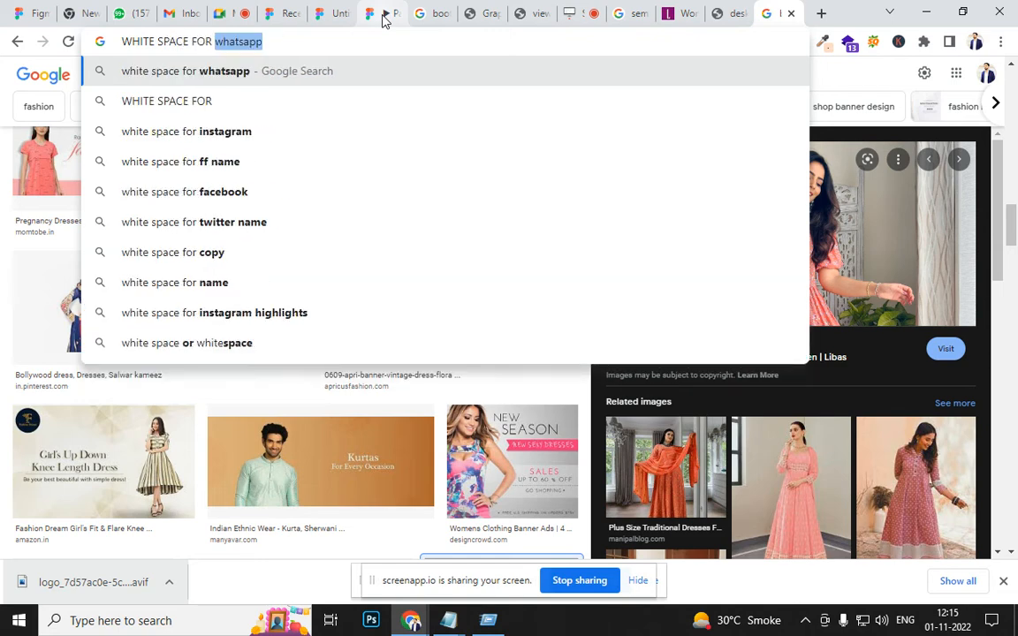
{"action": "type", "text": "IGN"}
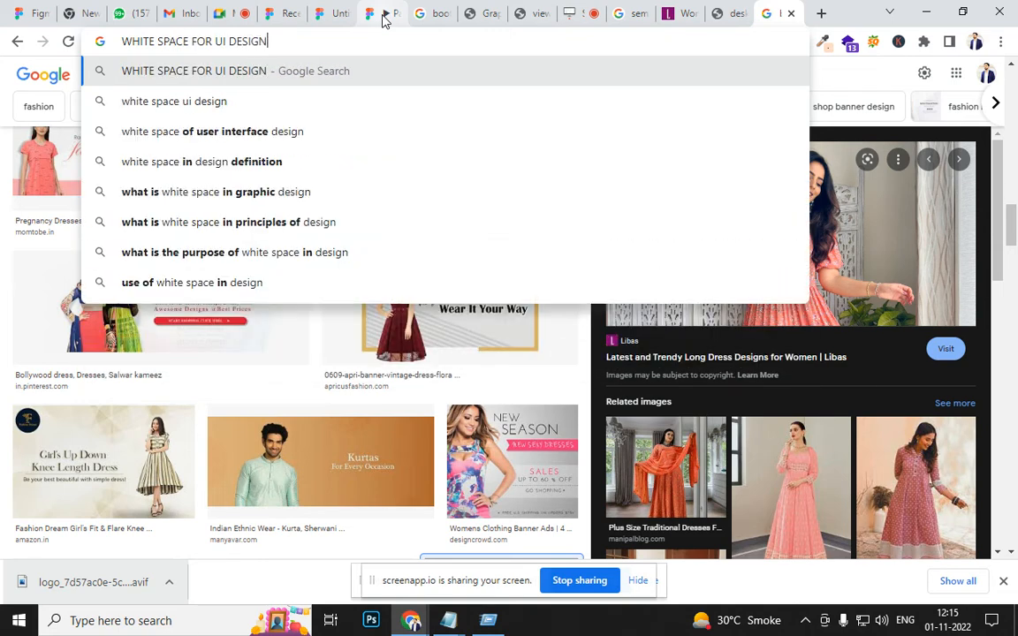
{"action": "key", "text": "Return"}
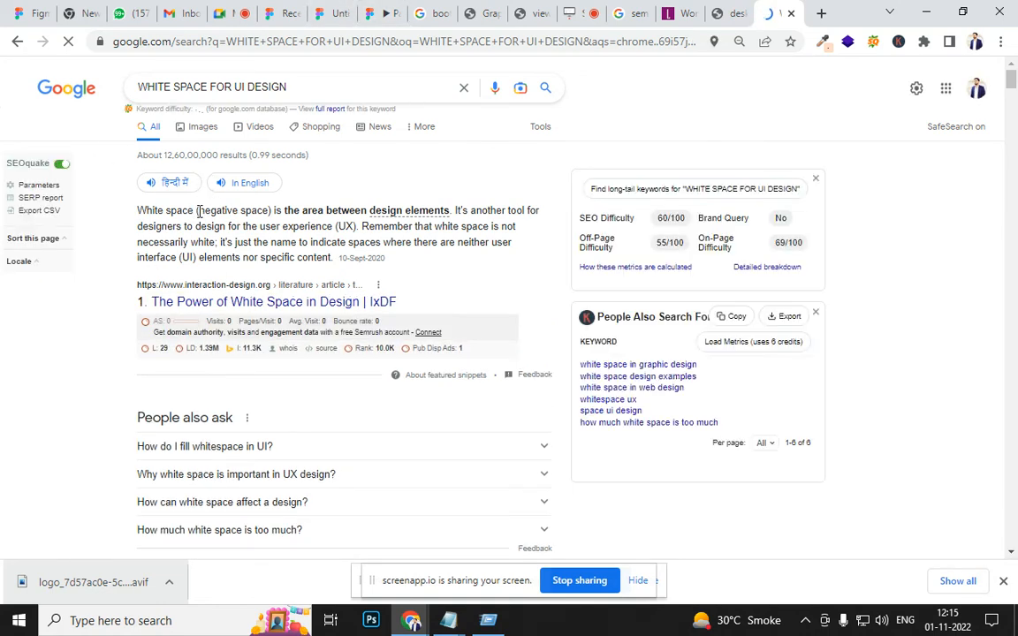
Step: Highlight "negative space" and "the area between design elements" in the white space definition, then clear the selection
{"action": "left_click_drag", "start_coordinate": [198, 210], "coordinate": [271, 210]}
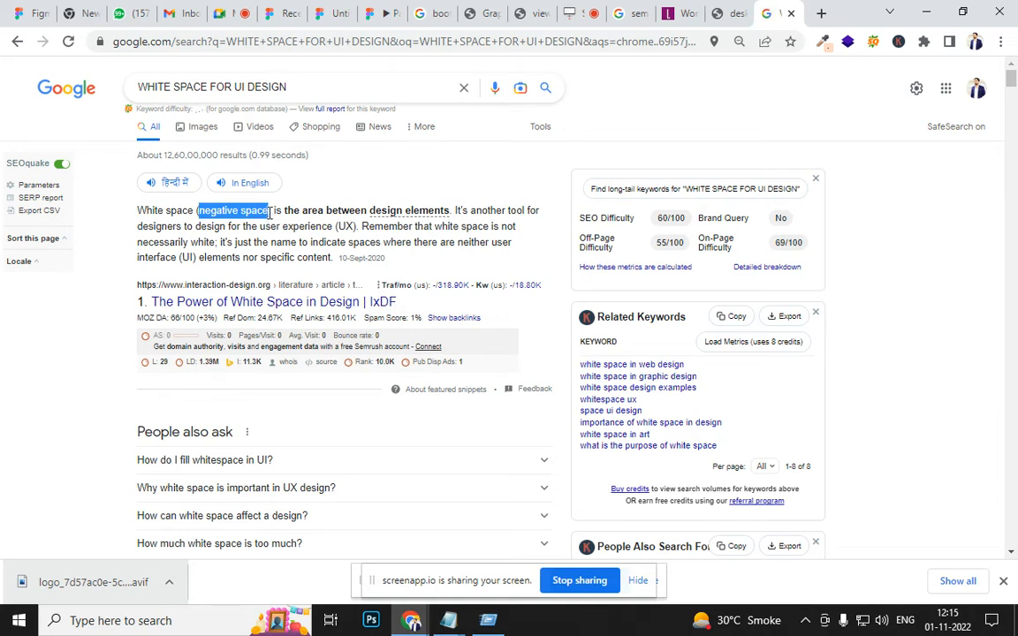
{"action": "left_click_drag", "start_coordinate": [294, 210], "coordinate": [433, 216]}
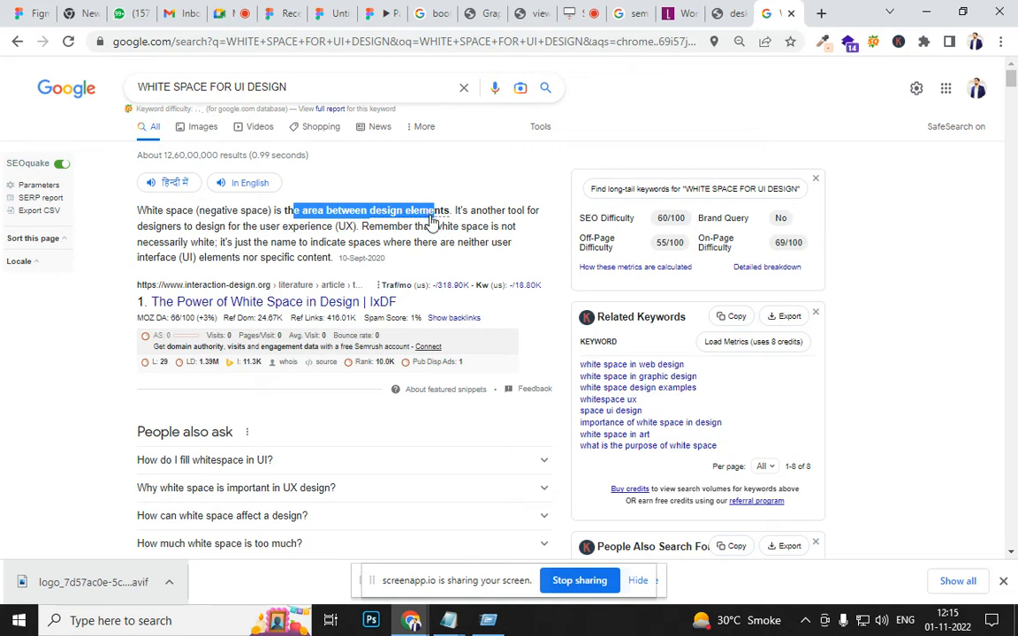
{"action": "left_click_drag", "start_coordinate": [432, 221], "coordinate": [450, 213]}
{"action": "left_click", "coordinate": [311, 226]}
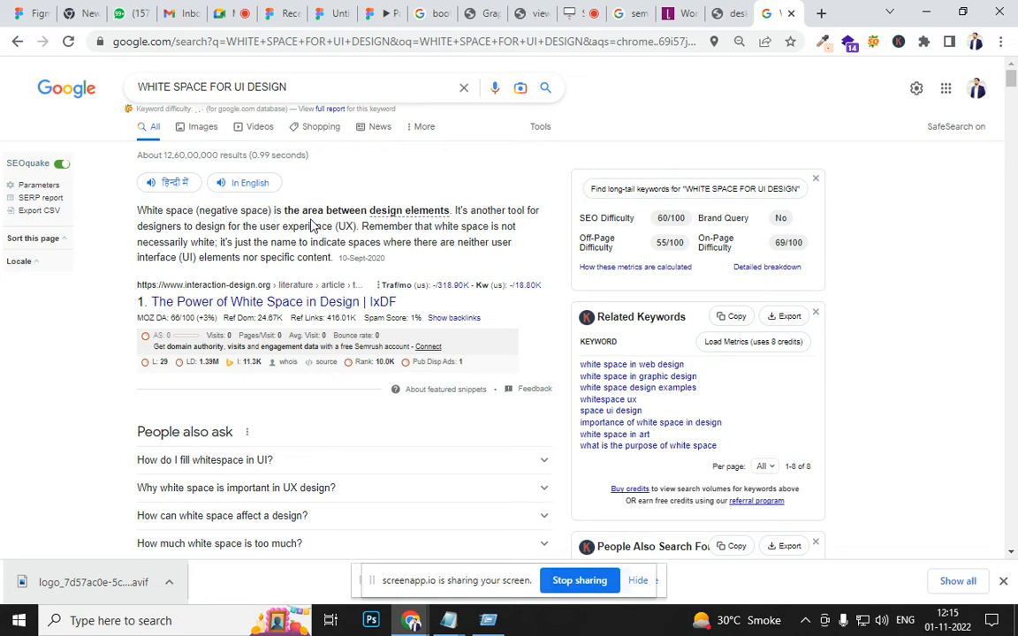
Step: Search Google for "graphic design institute in noida" in place of the graphicdesigncoursenoida.com page source
{"action": "left_click", "coordinate": [488, 21]}
{"action": "left_click", "coordinate": [521, 16]}
{"action": "left_click", "coordinate": [468, 43]}
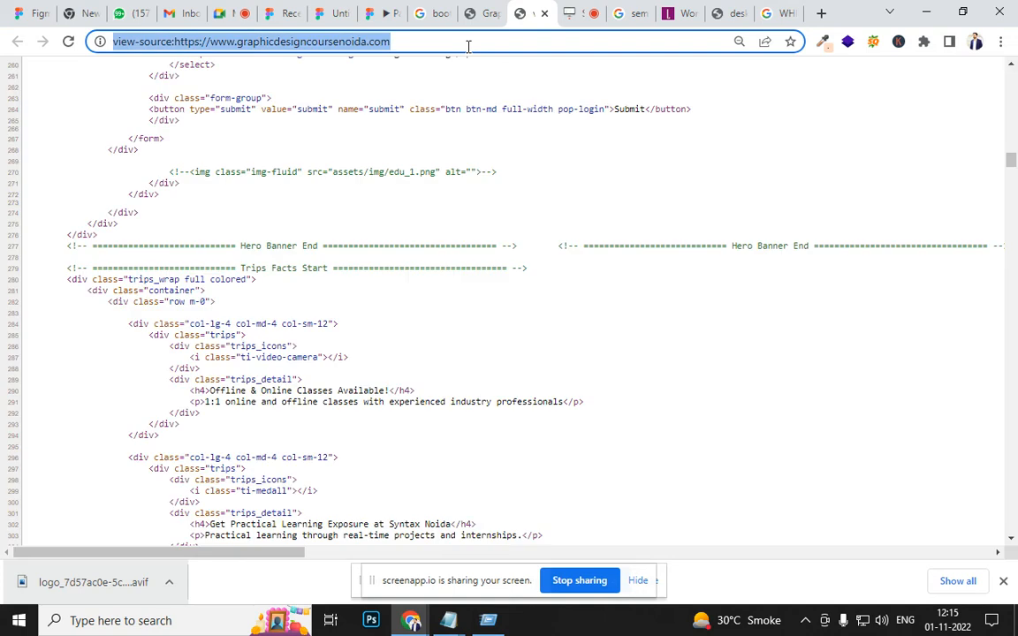
{"action": "type", "text": "gRAPHIC D"}
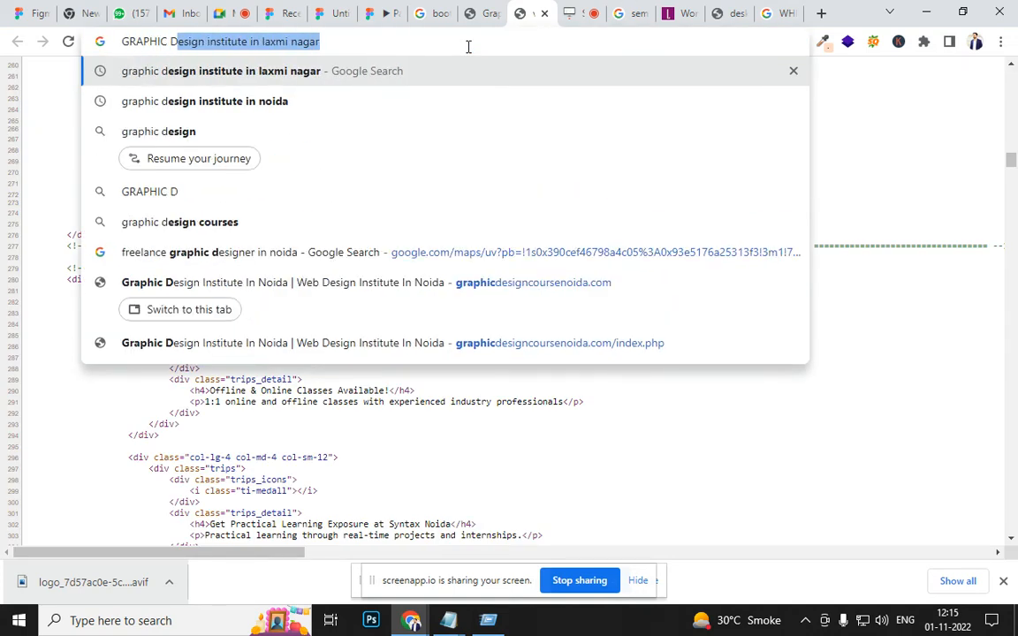
{"action": "key", "text": "Down"}
{"action": "key", "text": "Return"}
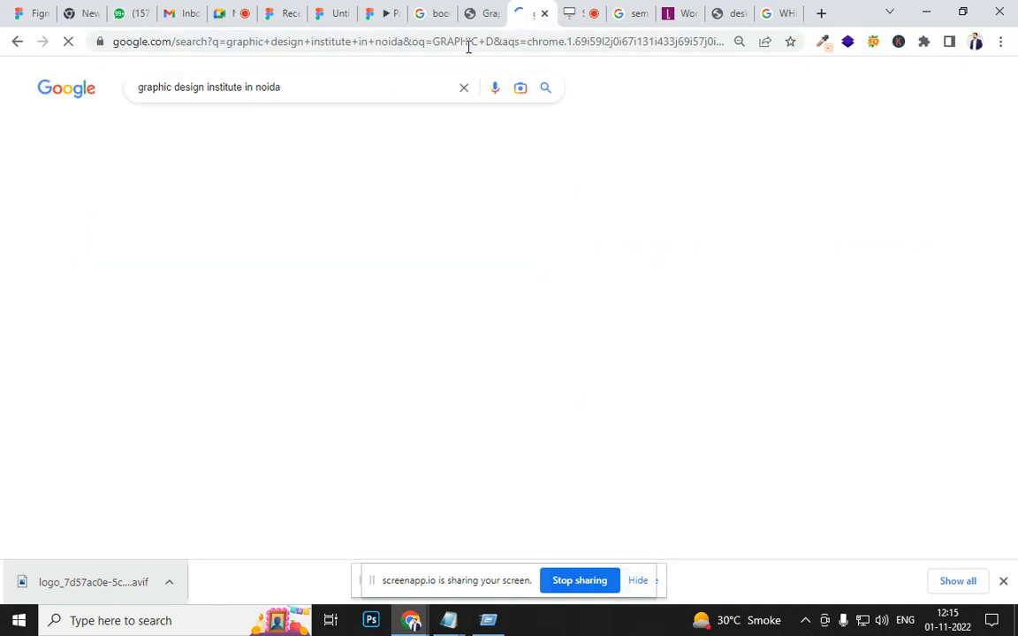
Step: Open two other training institutes' search results, including Croma Campus, in new background tabs and look through the remaining listings
{"action": "scroll", "coordinate": [459, 277], "scroll_direction": "down", "scroll_amount": 7}
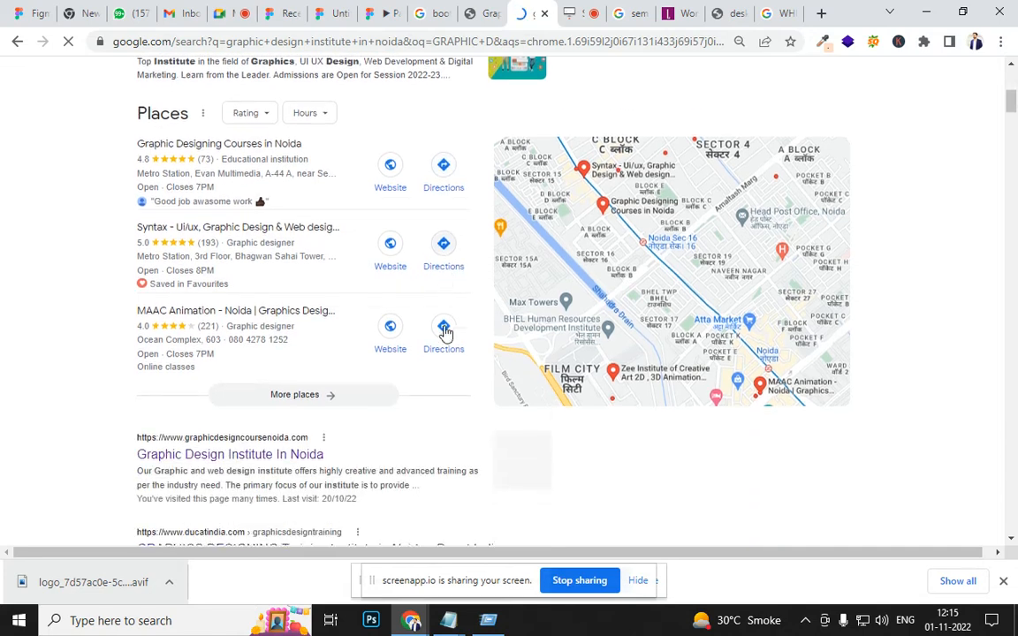
{"action": "scroll", "coordinate": [445, 332], "scroll_direction": "down", "scroll_amount": 3}
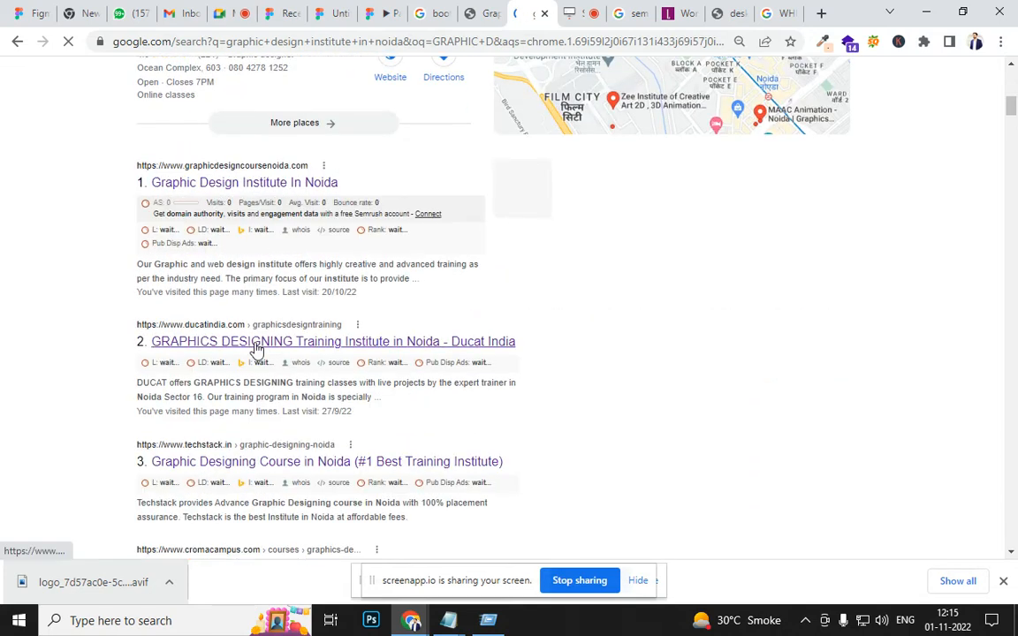
{"action": "left_click", "coordinate": [282, 435], "text": "ctrl"}
{"action": "scroll", "coordinate": [279, 371], "scroll_direction": "down", "scroll_amount": 2}
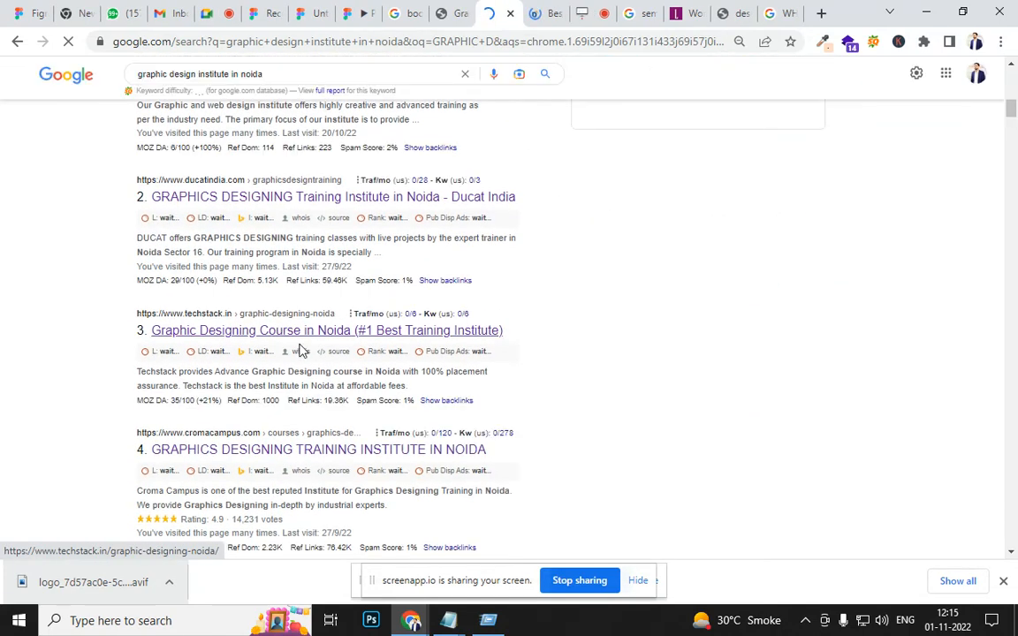
{"action": "scroll", "coordinate": [311, 311], "scroll_direction": "down", "scroll_amount": 2}
{"action": "left_click", "coordinate": [284, 295], "text": "ctrl"}
{"action": "scroll", "coordinate": [379, 421], "scroll_direction": "down", "scroll_amount": 1}
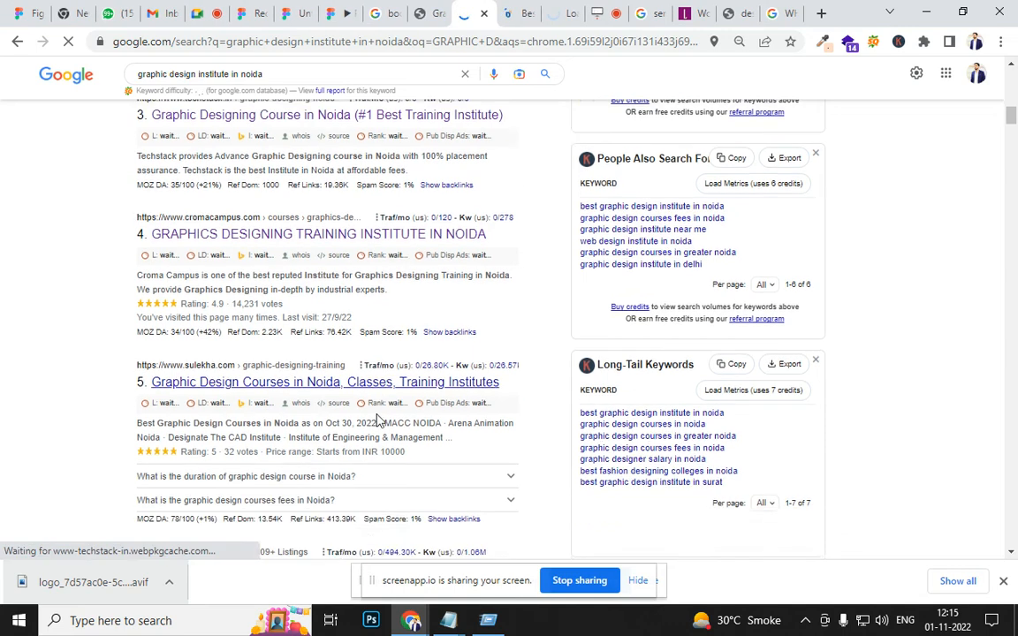
{"action": "scroll", "coordinate": [378, 421], "scroll_direction": "down", "scroll_amount": 1}
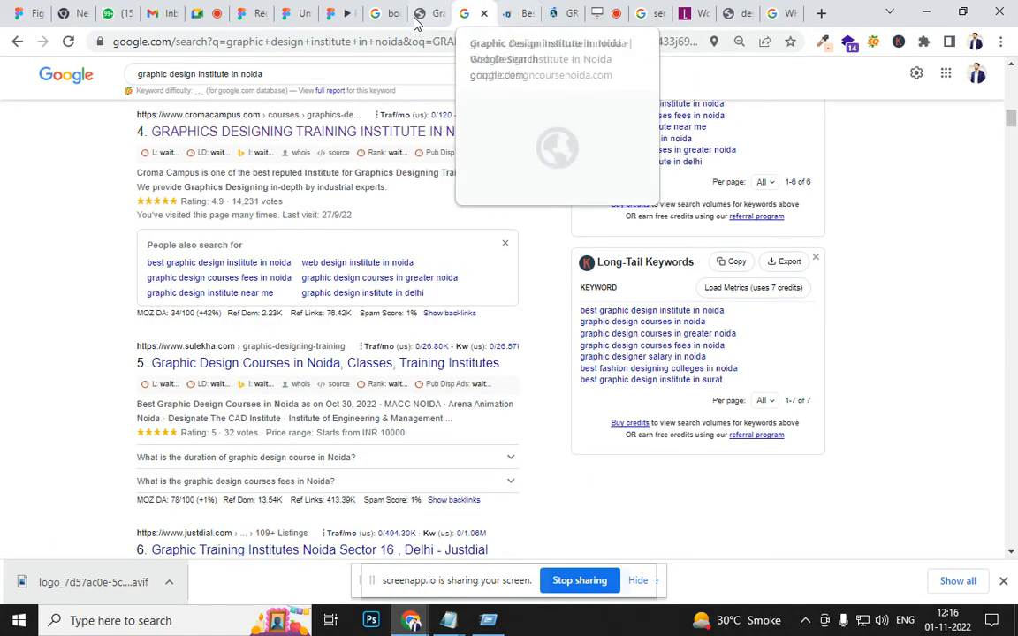
Step: Examine the graphicdesigncoursenoida.com homepage and the white space between its hero, Trending Courses and Professional Programs sections
{"action": "left_click", "coordinate": [428, 13]}
{"action": "scroll", "coordinate": [438, 302], "scroll_direction": "up", "scroll_amount": 5}
{"action": "scroll", "coordinate": [439, 311], "scroll_direction": "up", "scroll_amount": 8}
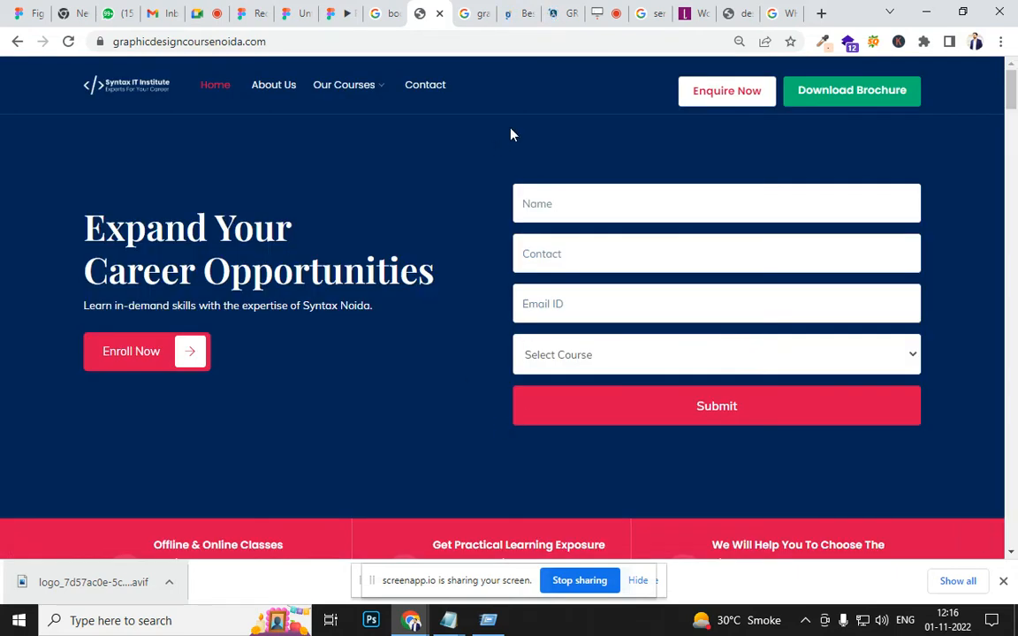
{"action": "scroll", "coordinate": [546, 486], "scroll_direction": "down", "scroll_amount": 5}
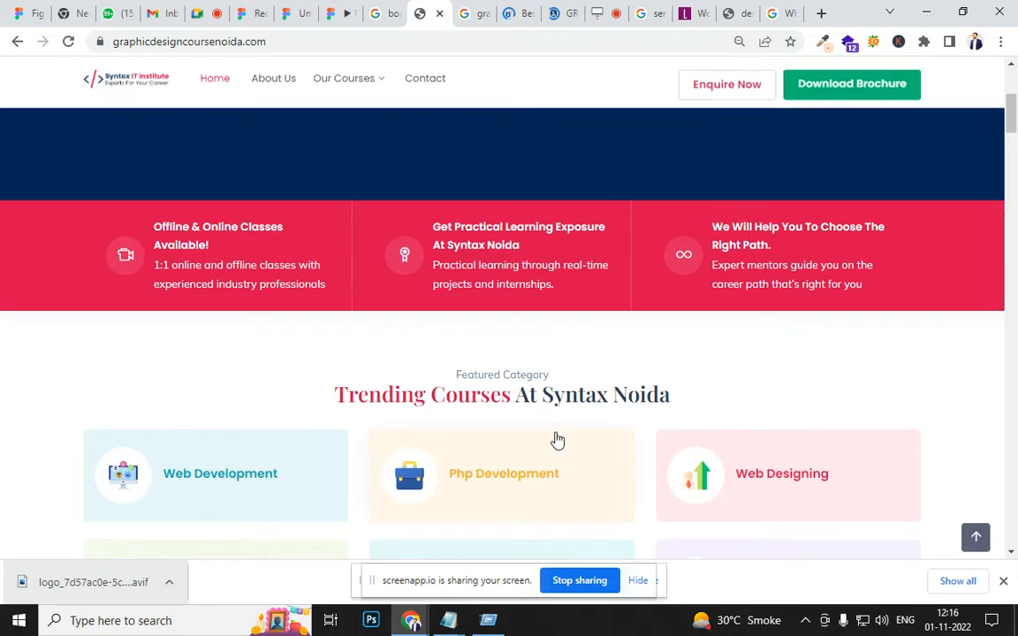
{"action": "scroll", "coordinate": [548, 239], "scroll_direction": "down", "scroll_amount": 4}
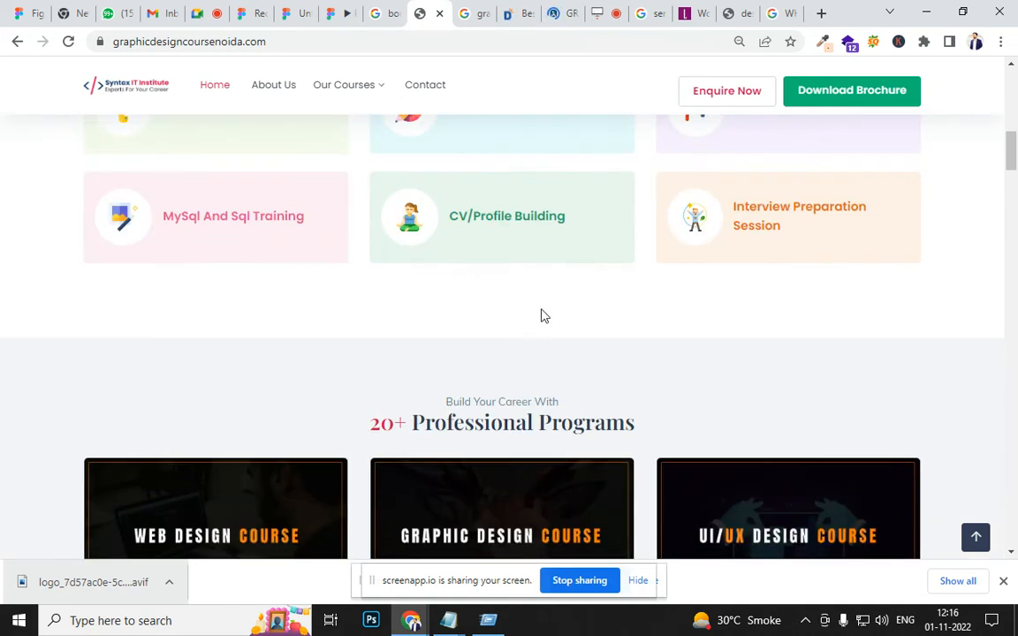
{"action": "scroll", "coordinate": [534, 318], "scroll_direction": "down", "scroll_amount": 2}
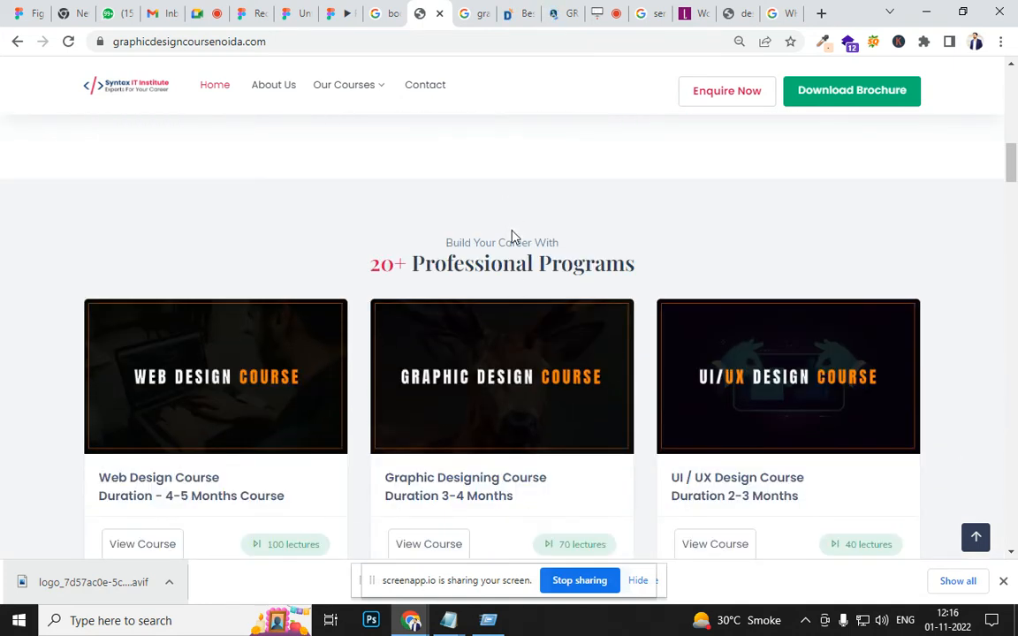
Step: Review the spacing between sections of Ducat's graphics designing training page down to the footer, dismiss its enquiry form, and close the page
{"action": "left_click", "coordinate": [511, 14]}
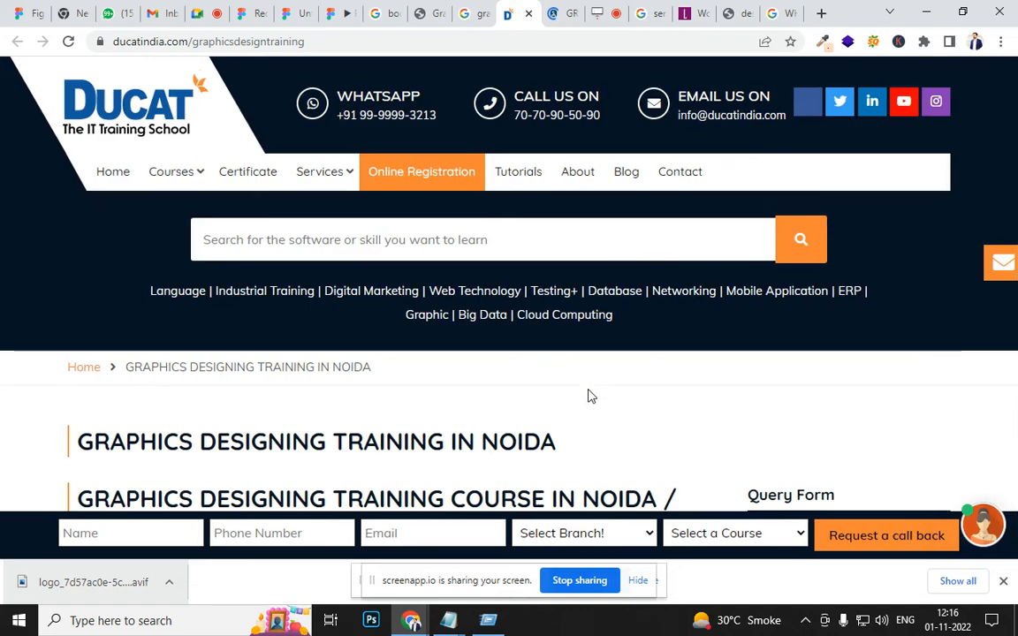
{"action": "scroll", "coordinate": [491, 315], "scroll_direction": "down", "scroll_amount": 2}
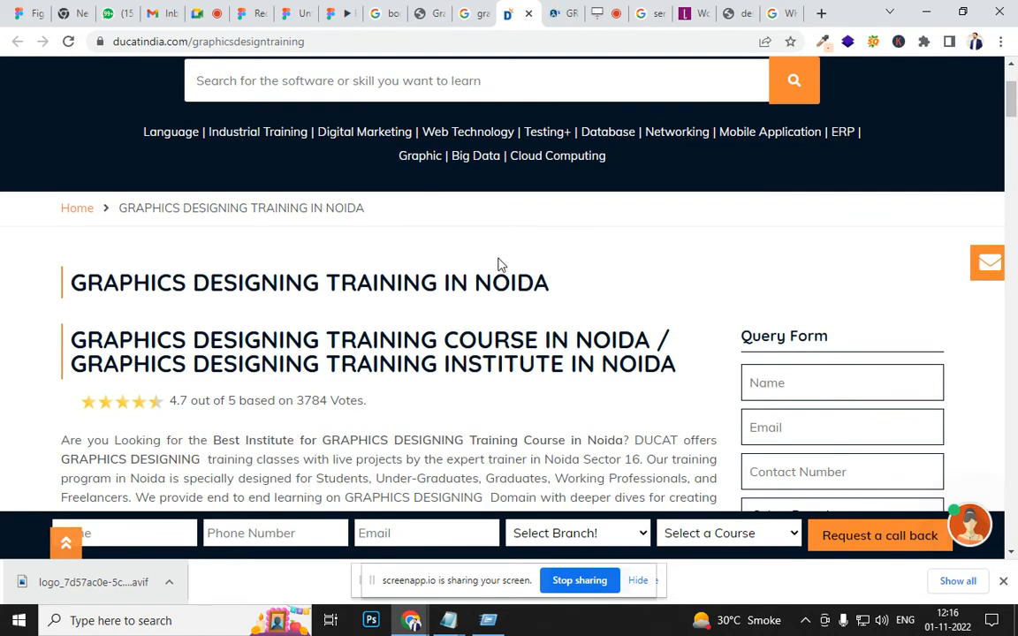
{"action": "scroll", "coordinate": [570, 293], "scroll_direction": "down", "scroll_amount": 15}
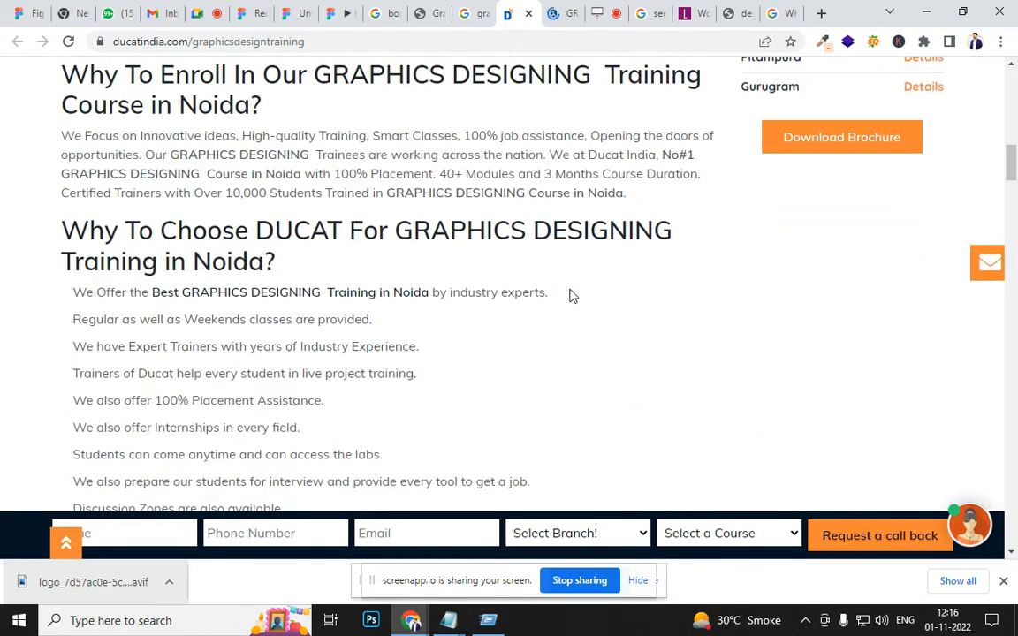
{"action": "scroll", "coordinate": [570, 296], "scroll_direction": "down", "scroll_amount": 20}
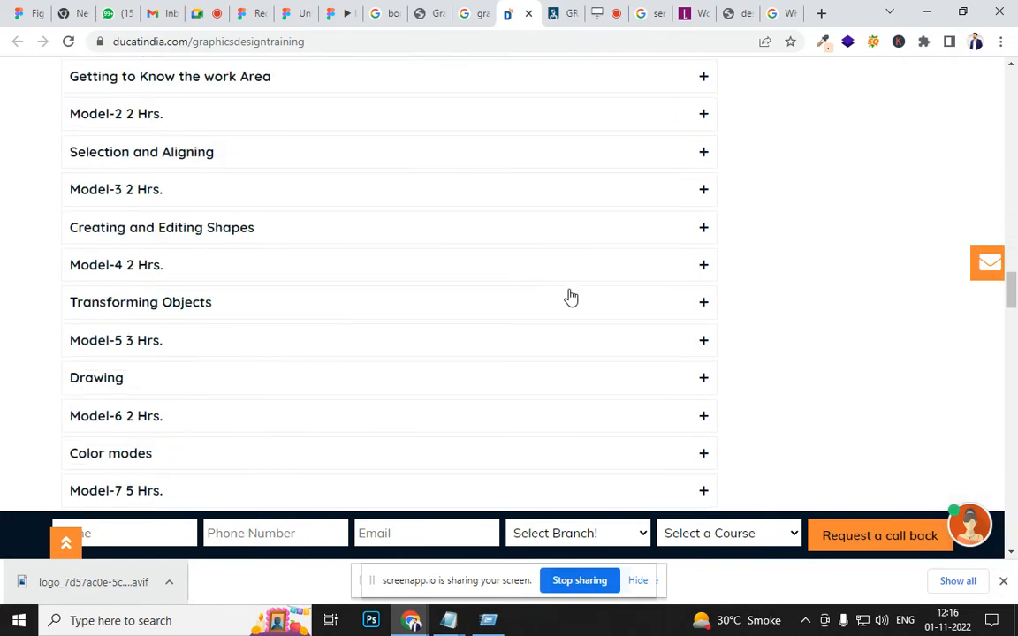
{"action": "scroll", "coordinate": [570, 296], "scroll_direction": "down", "scroll_amount": 20}
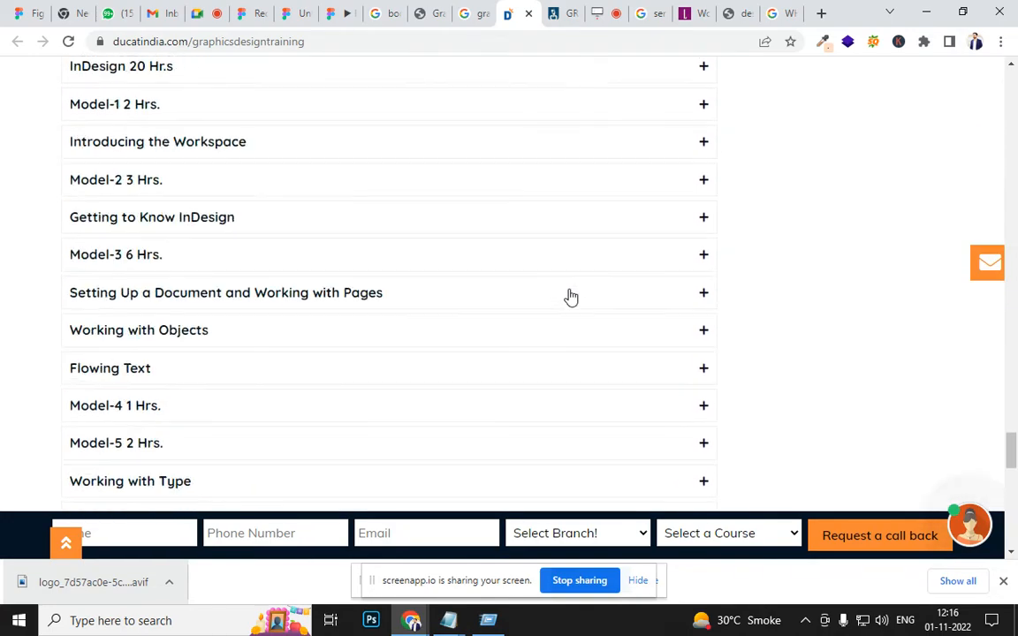
{"action": "scroll", "coordinate": [570, 296], "scroll_direction": "down", "scroll_amount": 7}
{"action": "scroll", "coordinate": [559, 282], "scroll_direction": "up", "scroll_amount": 2}
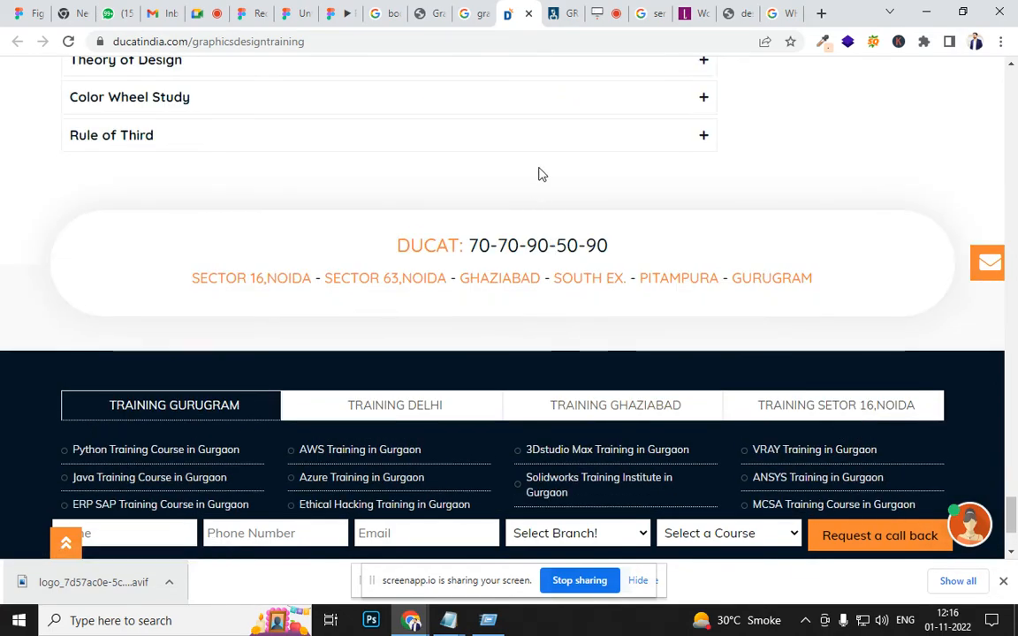
{"action": "left_click_drag", "start_coordinate": [1015, 509], "coordinate": [1009, 84]}
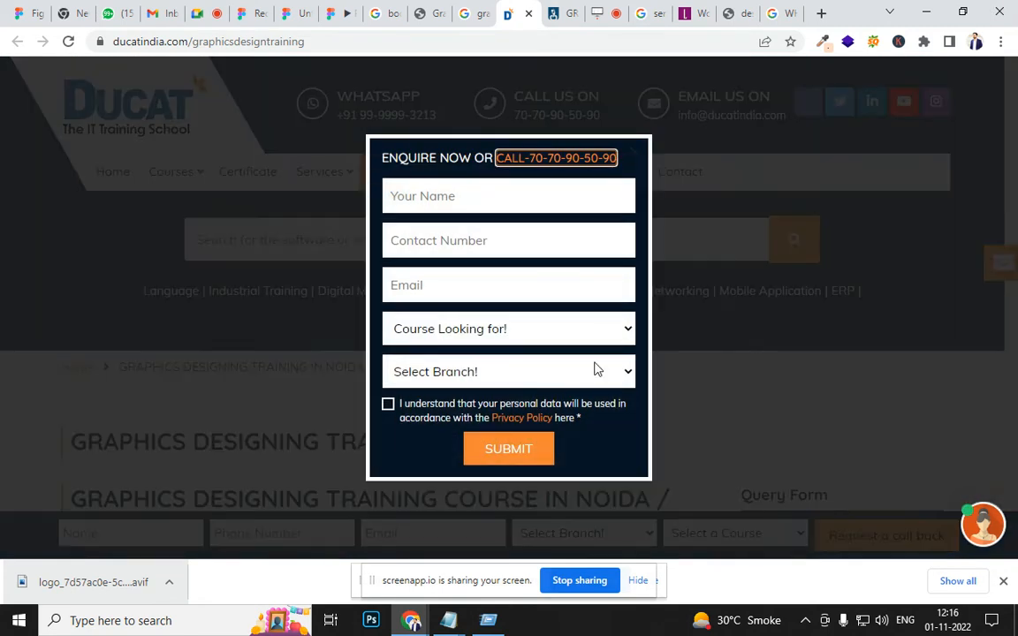
{"action": "left_click", "coordinate": [722, 408]}
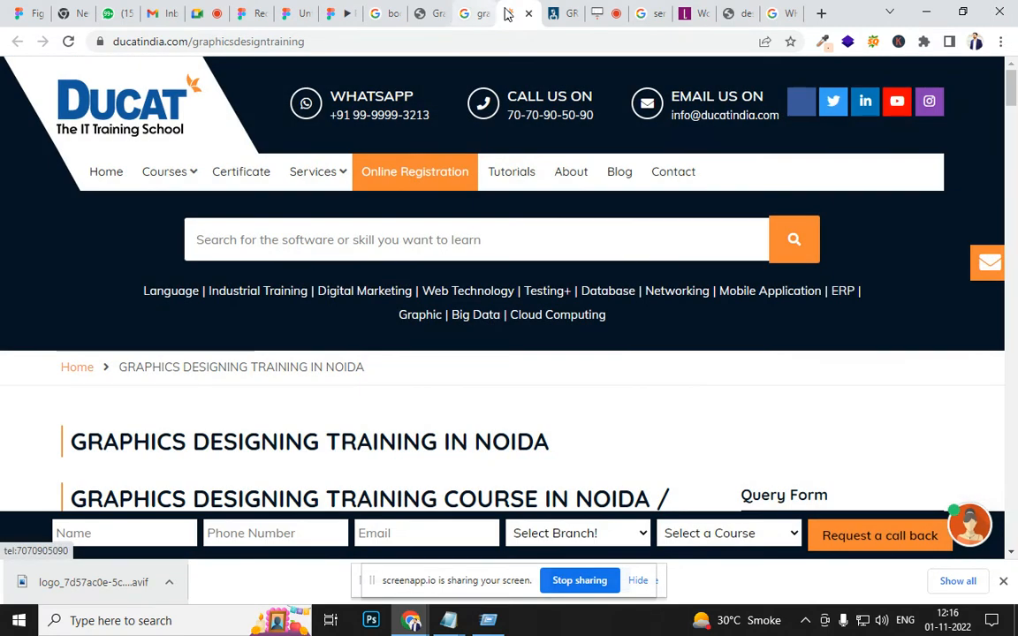
{"action": "left_click", "coordinate": [528, 13]}
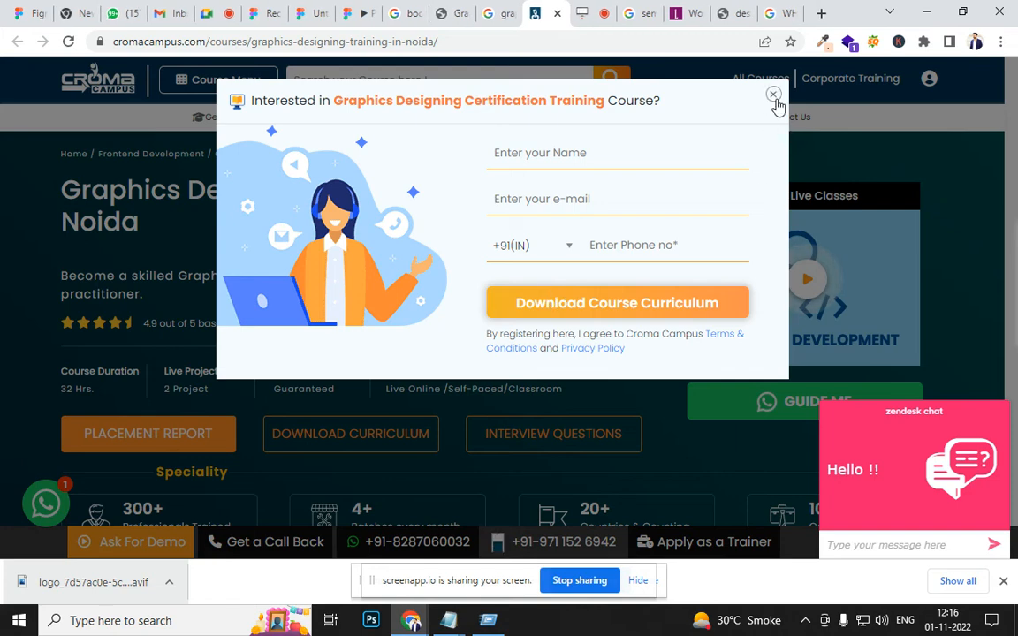
Step: Dismiss the Croma Campus enquiry form and examine the spacing between the page's hero, navigation bar and About section
{"action": "left_click", "coordinate": [773, 95]}
{"action": "scroll", "coordinate": [522, 244], "scroll_direction": "down", "scroll_amount": 5}
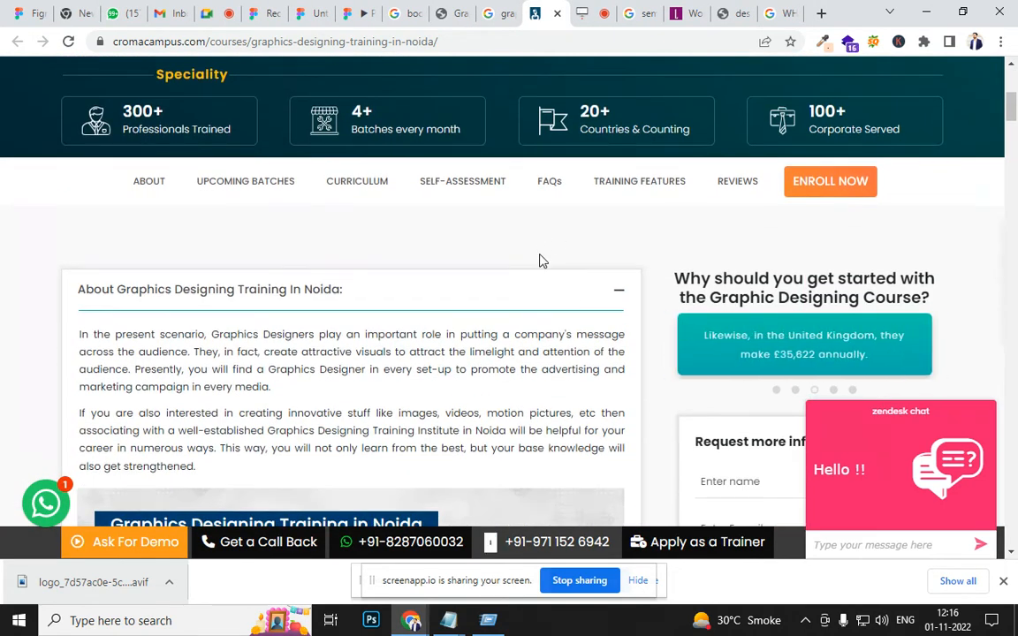
{"action": "scroll", "coordinate": [609, 298], "scroll_direction": "up", "scroll_amount": 3}
{"action": "scroll", "coordinate": [576, 308], "scroll_direction": "down", "scroll_amount": 2}
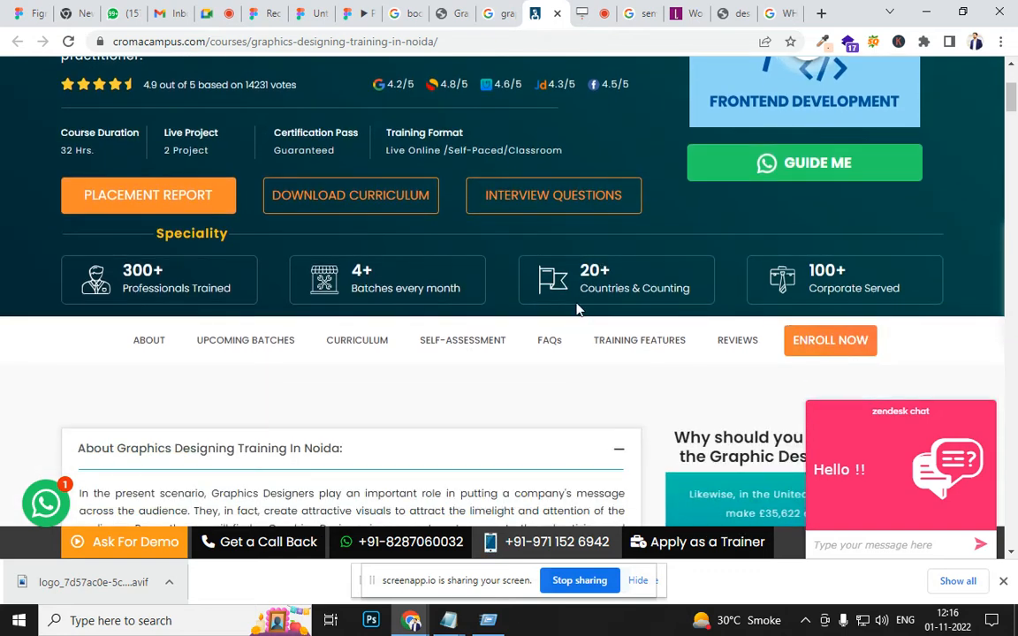
{"action": "scroll", "coordinate": [576, 308], "scroll_direction": "up", "scroll_amount": 3}
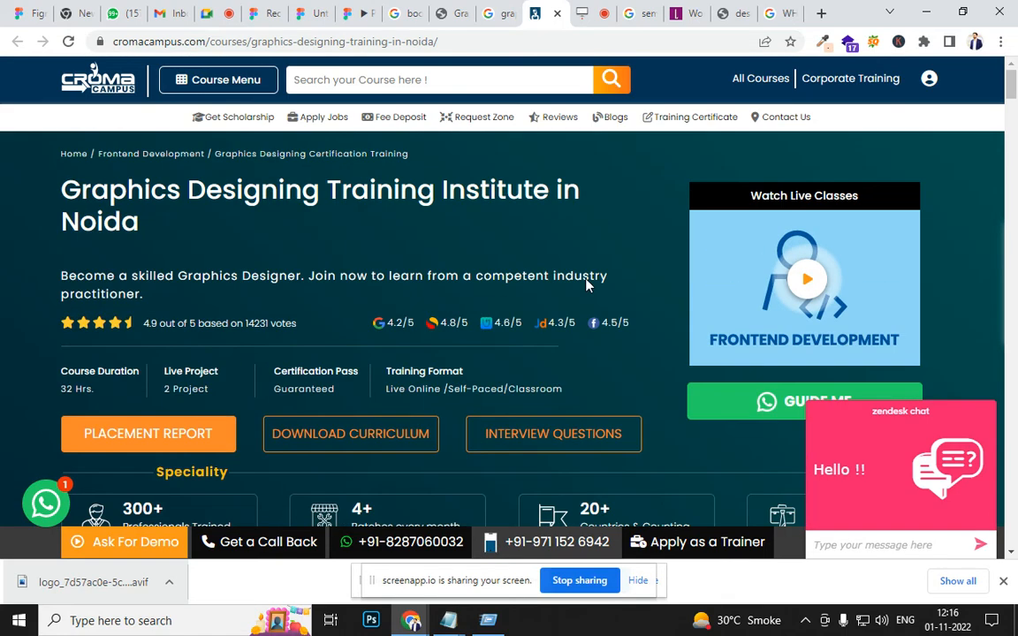
{"action": "scroll", "coordinate": [583, 177], "scroll_direction": "down", "scroll_amount": 1}
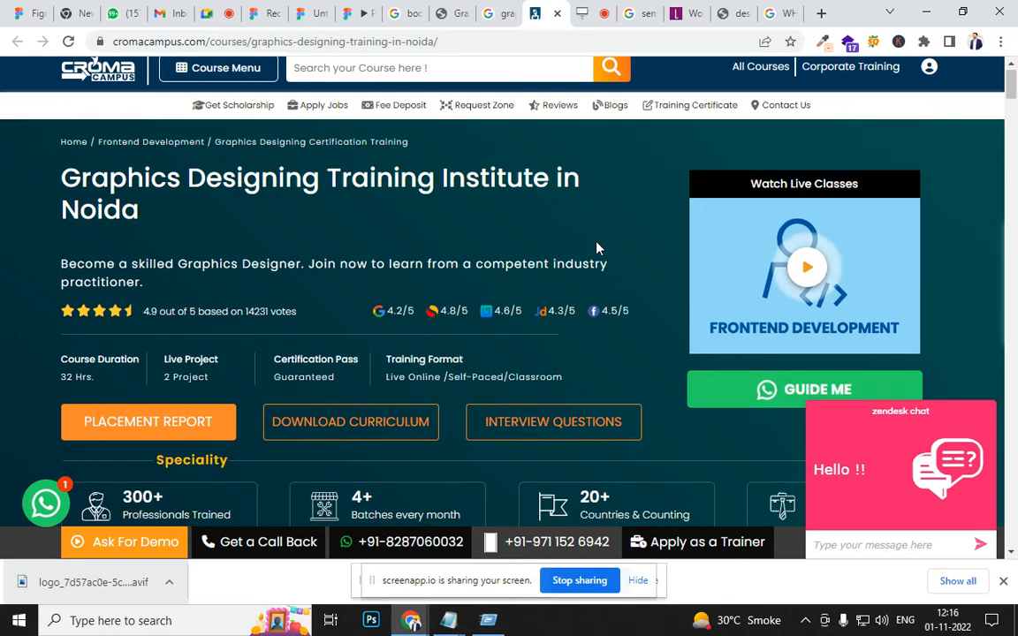
{"action": "scroll", "coordinate": [596, 248], "scroll_direction": "down", "scroll_amount": 15}
{"action": "scroll", "coordinate": [608, 313], "scroll_direction": "up", "scroll_amount": 3}
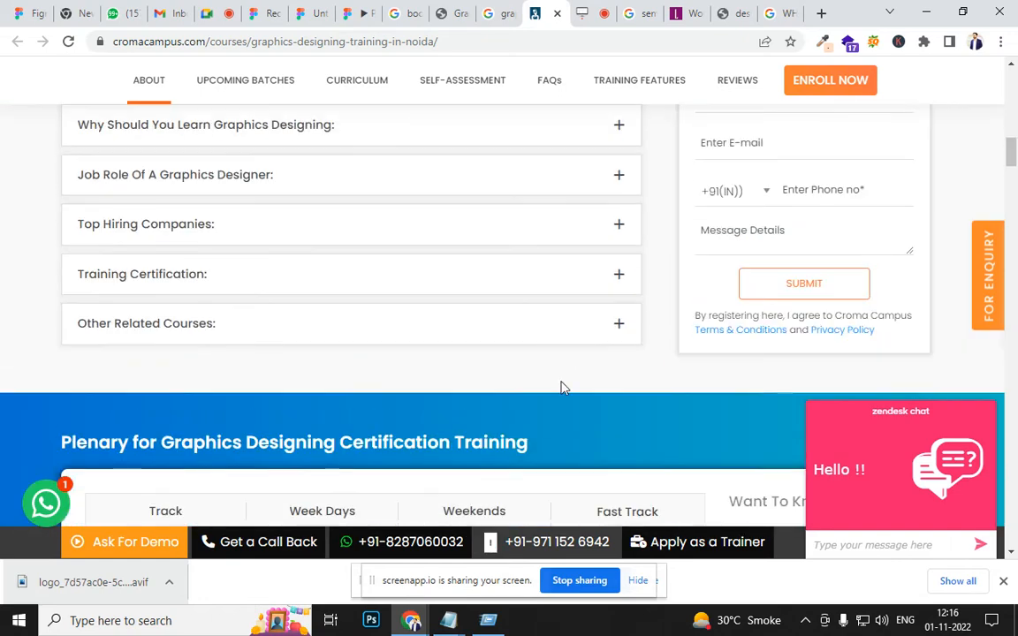
{"action": "scroll", "coordinate": [588, 353], "scroll_direction": "up", "scroll_amount": 12}
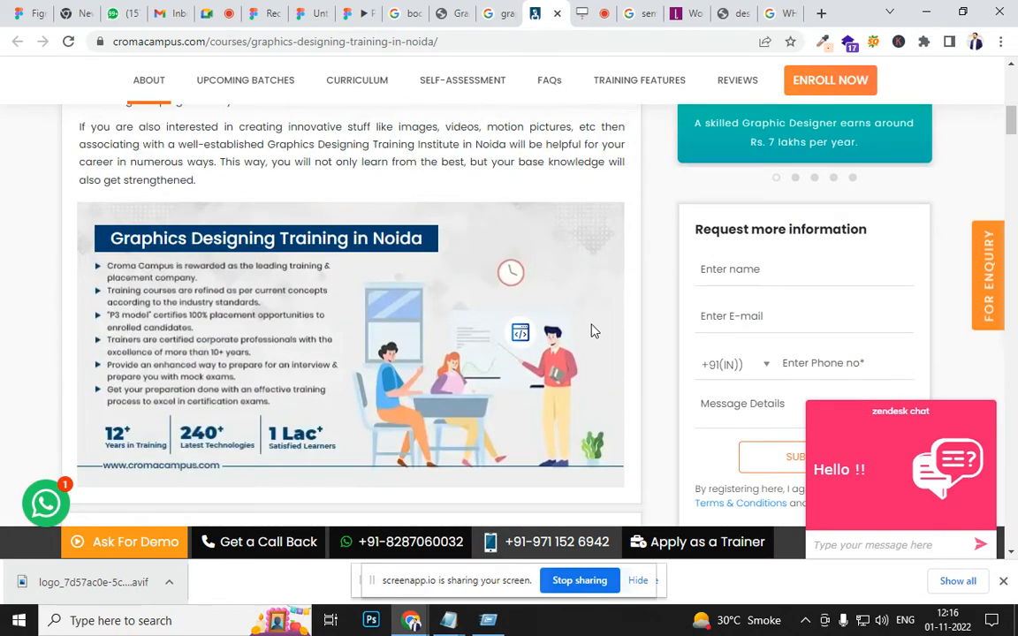
{"action": "scroll", "coordinate": [604, 320], "scroll_direction": "down", "scroll_amount": 2}
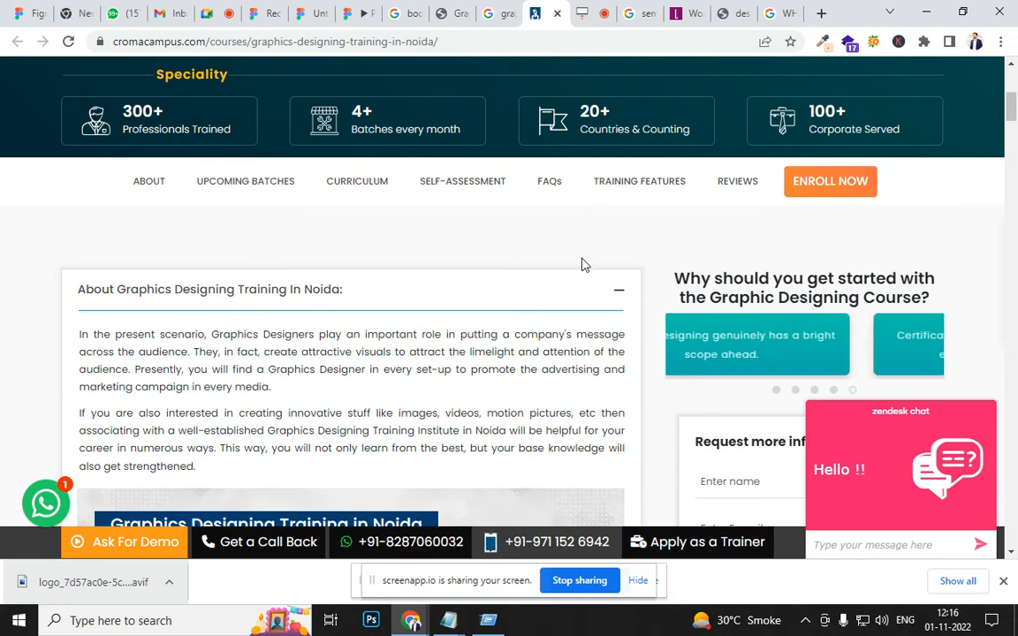
Step: Examine the white space above and below the Plenary for Graphics Designing Certification Training and Program Core Credentials sections
{"action": "scroll", "coordinate": [670, 305], "scroll_direction": "down", "scroll_amount": 10}
{"action": "scroll", "coordinate": [663, 329], "scroll_direction": "up", "scroll_amount": 4}
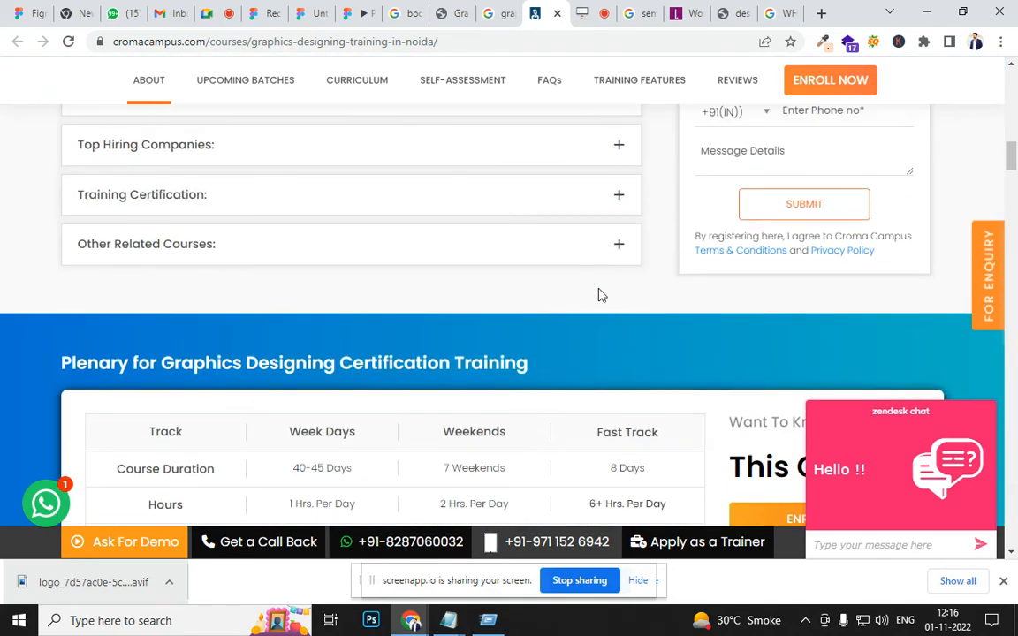
{"action": "scroll", "coordinate": [598, 305], "scroll_direction": "down", "scroll_amount": 1}
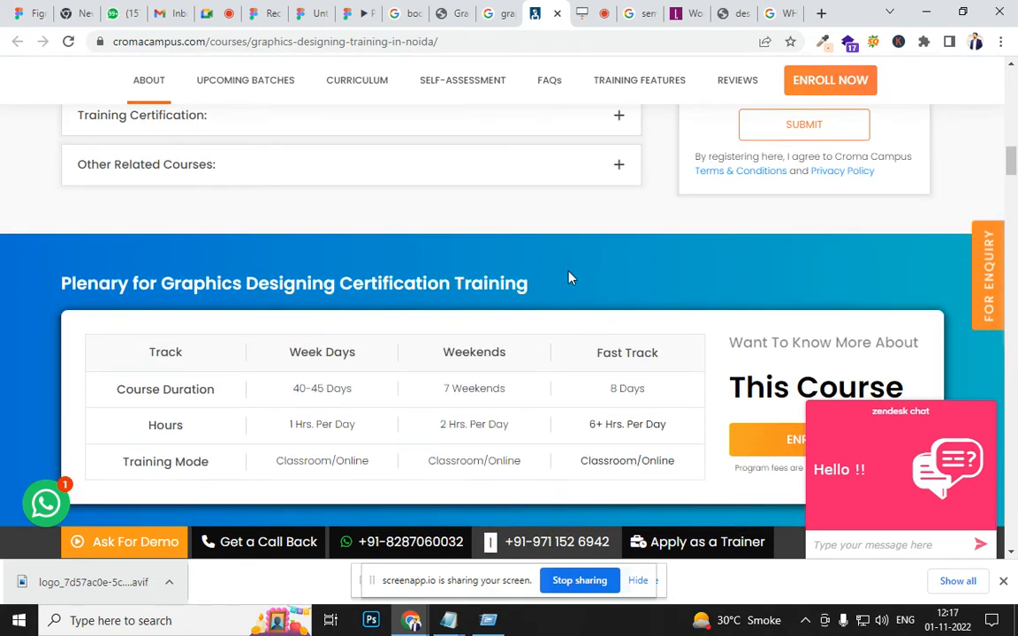
{"action": "scroll", "coordinate": [568, 276], "scroll_direction": "down", "scroll_amount": 3}
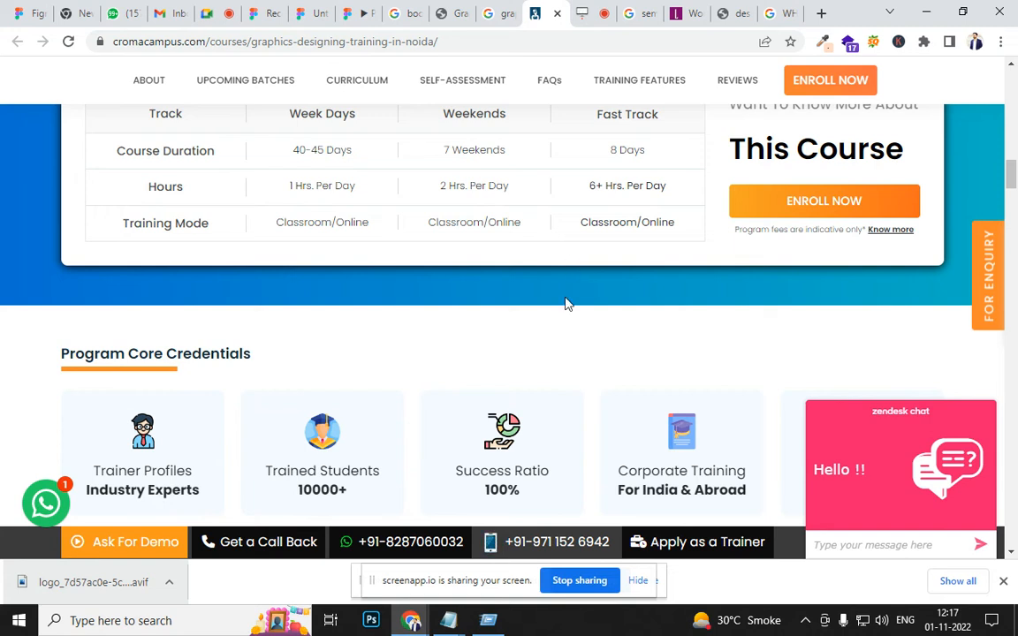
{"action": "scroll", "coordinate": [569, 302], "scroll_direction": "down", "scroll_amount": 1}
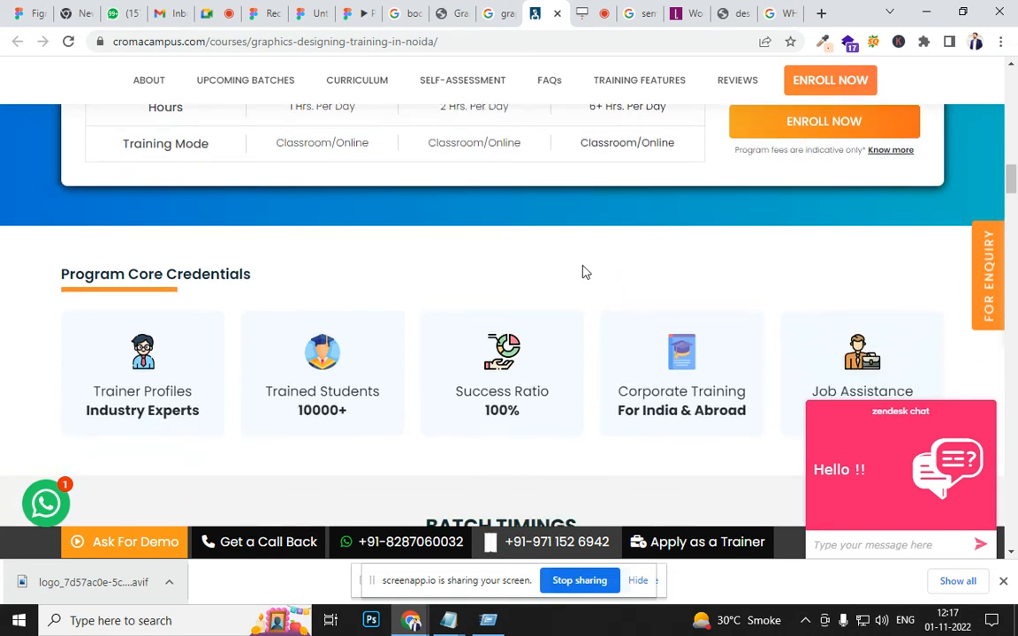
Step: Review the section gaps on the Croma Campus page from Batch Timings through Testimonials & Reviews to the footer, and close the page
{"action": "scroll", "coordinate": [577, 282], "scroll_direction": "down", "scroll_amount": 10}
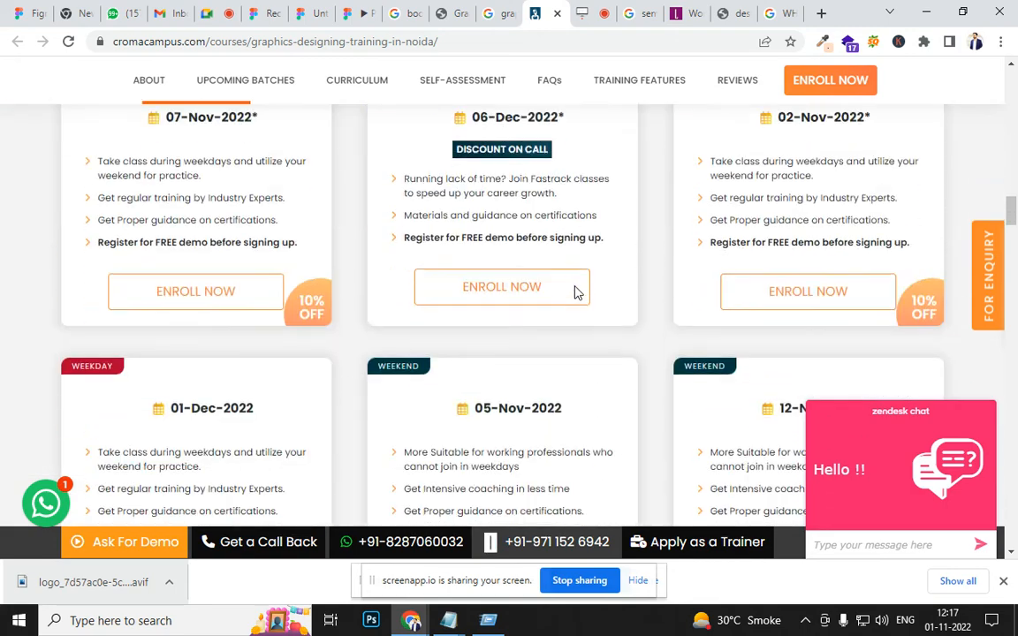
{"action": "scroll", "coordinate": [574, 291], "scroll_direction": "down", "scroll_amount": 20}
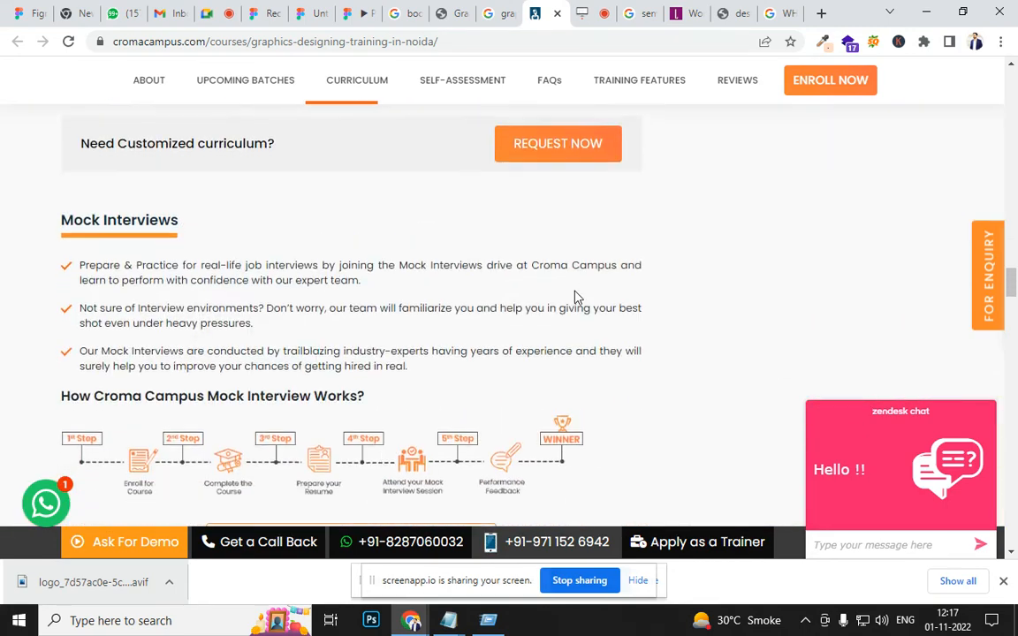
{"action": "scroll", "coordinate": [574, 298], "scroll_direction": "down", "scroll_amount": 20}
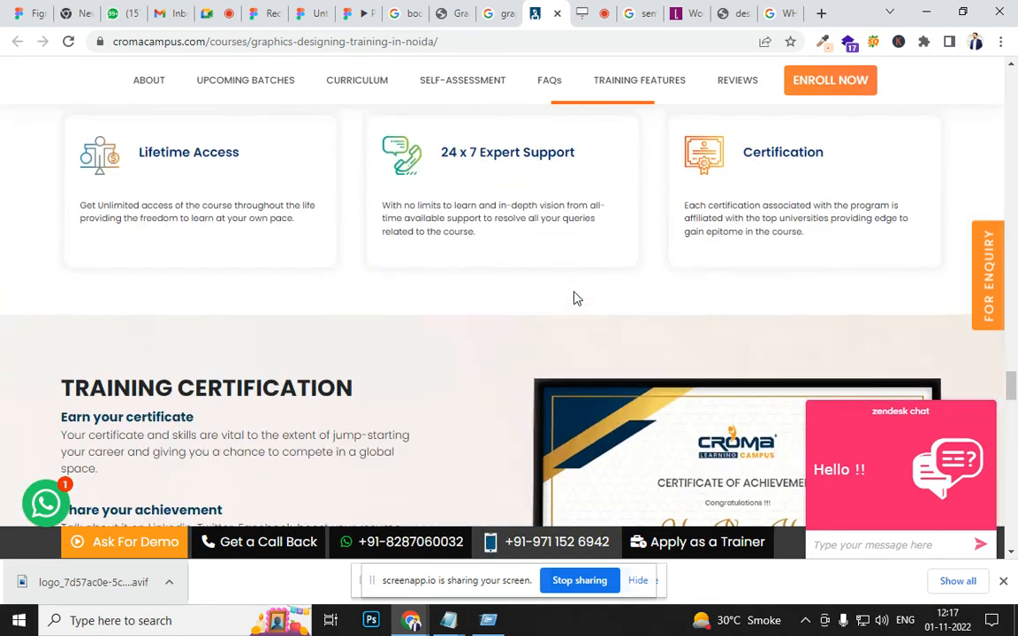
{"action": "scroll", "coordinate": [574, 298], "scroll_direction": "down", "scroll_amount": 8}
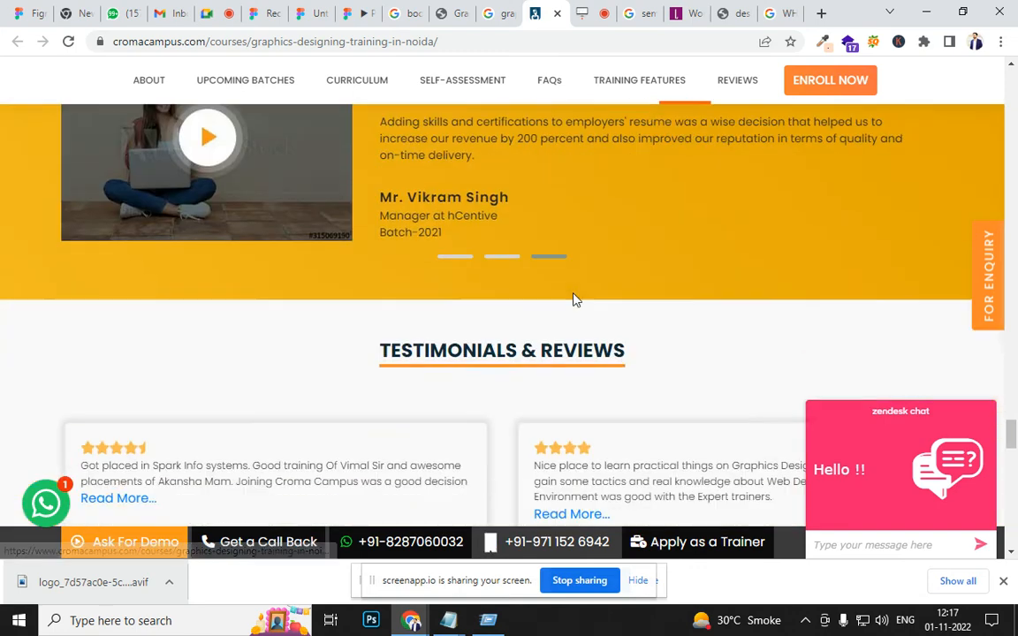
{"action": "scroll", "coordinate": [571, 303], "scroll_direction": "down", "scroll_amount": 3}
{"action": "scroll", "coordinate": [573, 389], "scroll_direction": "up", "scroll_amount": 4}
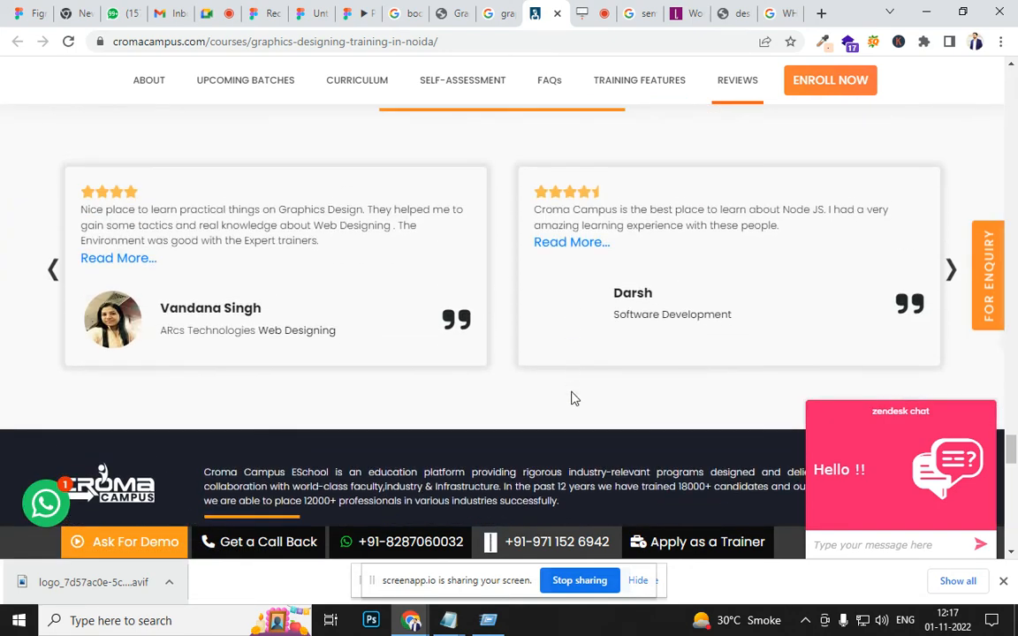
{"action": "scroll", "coordinate": [594, 407], "scroll_direction": "down", "scroll_amount": 6}
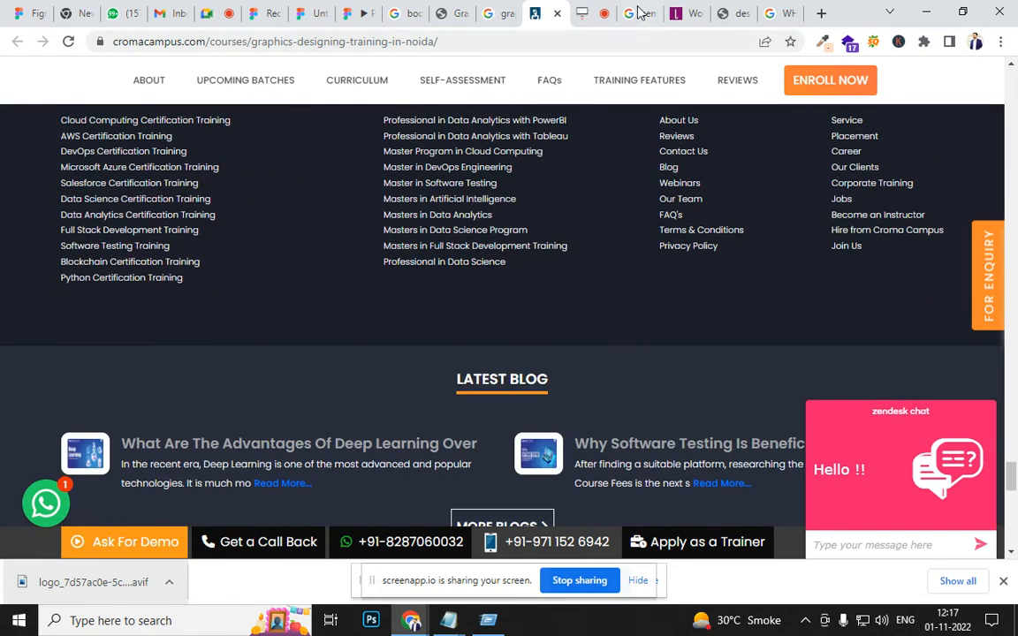
{"action": "left_click", "coordinate": [556, 13]}
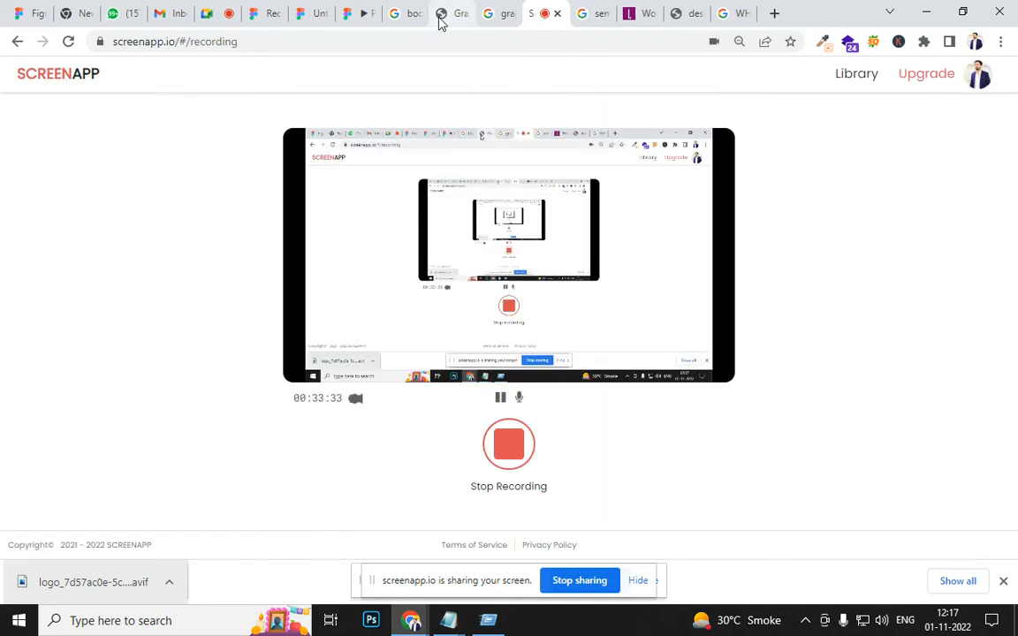
Step: Switch back to the Untitled Figma file, select Frame 1, and look at the prototype preview
{"action": "left_click", "coordinate": [393, 16]}
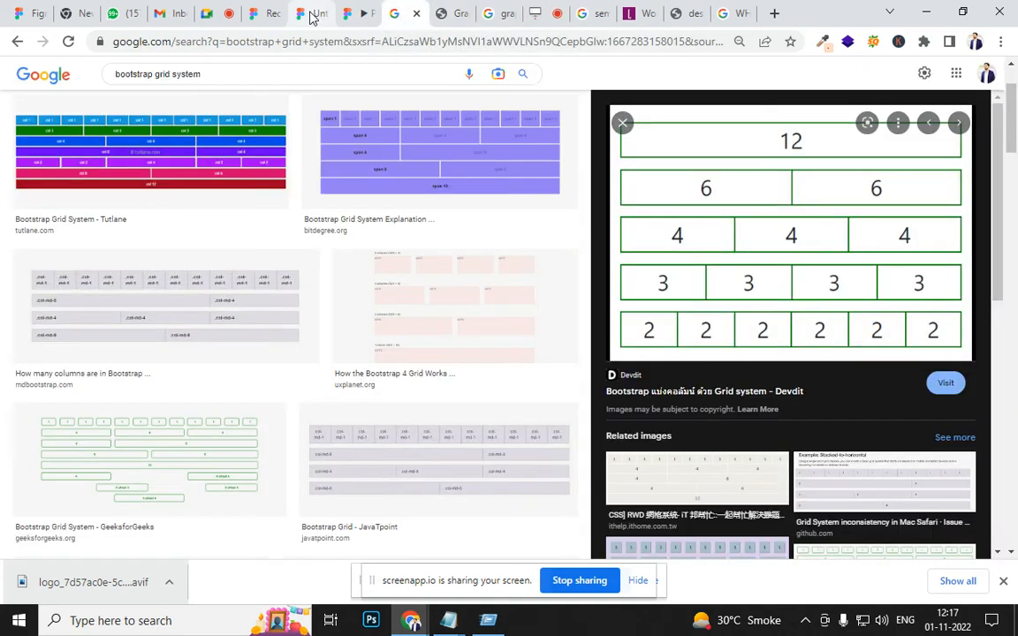
{"action": "left_click", "coordinate": [311, 15]}
{"action": "scroll", "coordinate": [538, 264], "scroll_direction": "down", "scroll_amount": 4}
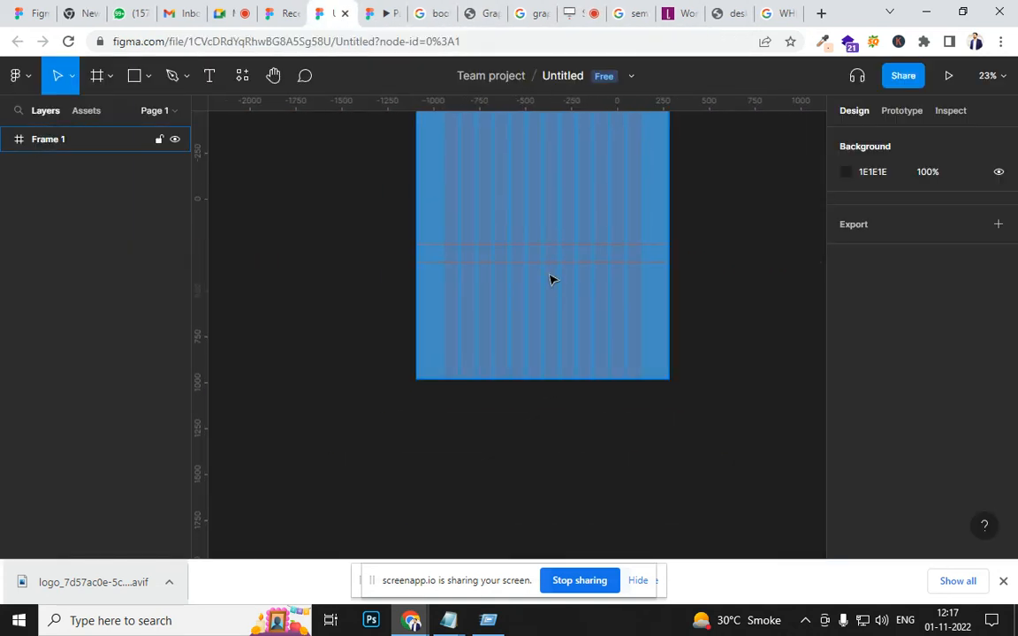
{"action": "scroll", "coordinate": [550, 265], "scroll_direction": "up", "scroll_amount": 3}
{"action": "left_click", "coordinate": [554, 307]}
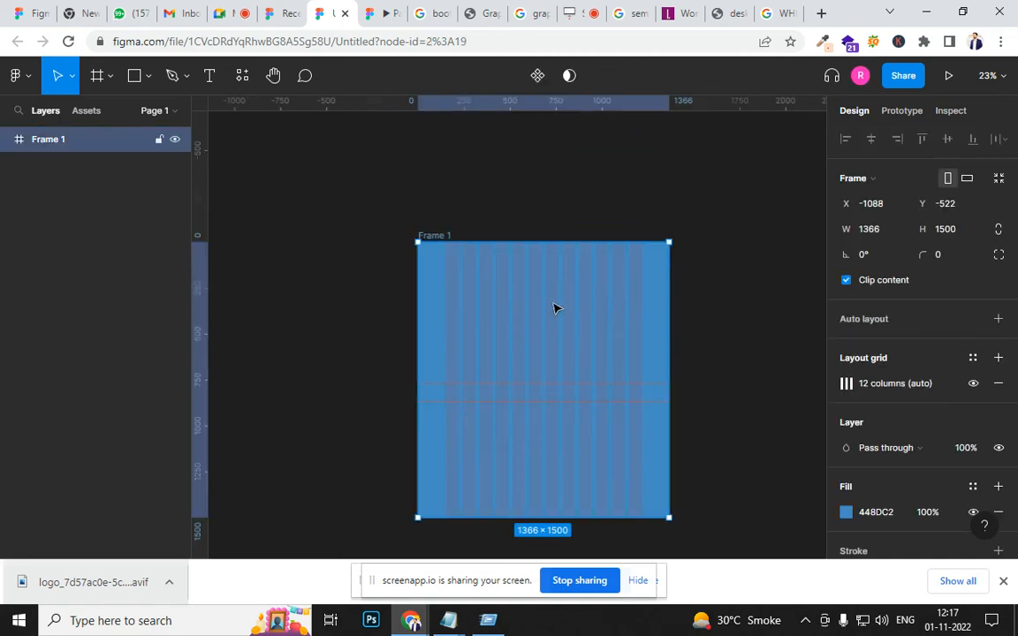
{"action": "left_click", "coordinate": [381, 22]}
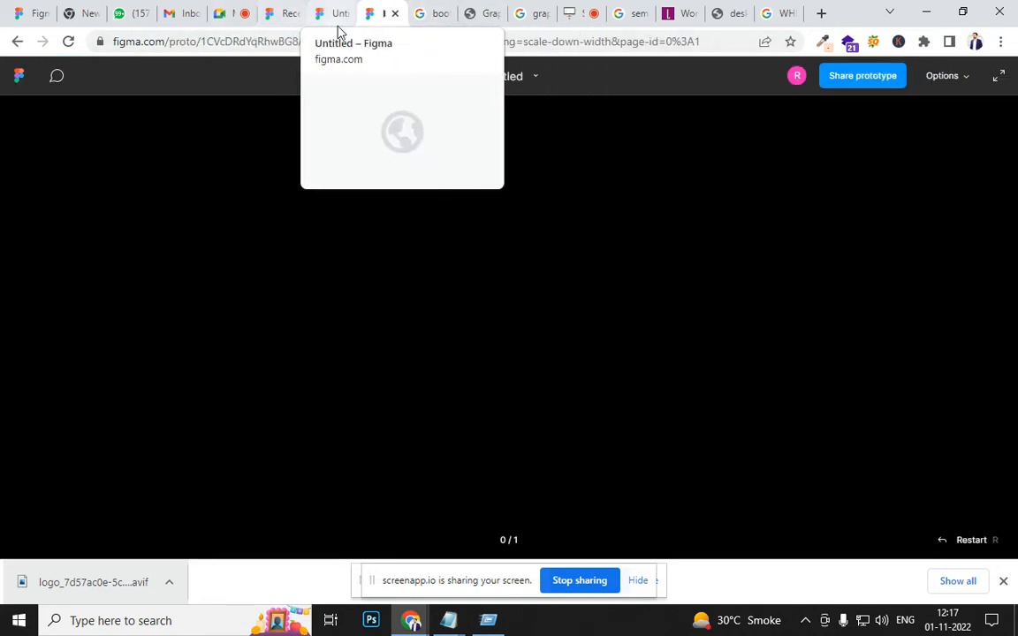
Step: Return to the graphicdesigncoursenoida.com homepage and examine the section spacing from Professional Programs down to Web Design Institute In Noida
{"action": "left_click", "coordinate": [477, 16]}
{"action": "scroll", "coordinate": [565, 262], "scroll_direction": "up", "scroll_amount": 6}
{"action": "scroll", "coordinate": [880, 309], "scroll_direction": "down", "scroll_amount": 5}
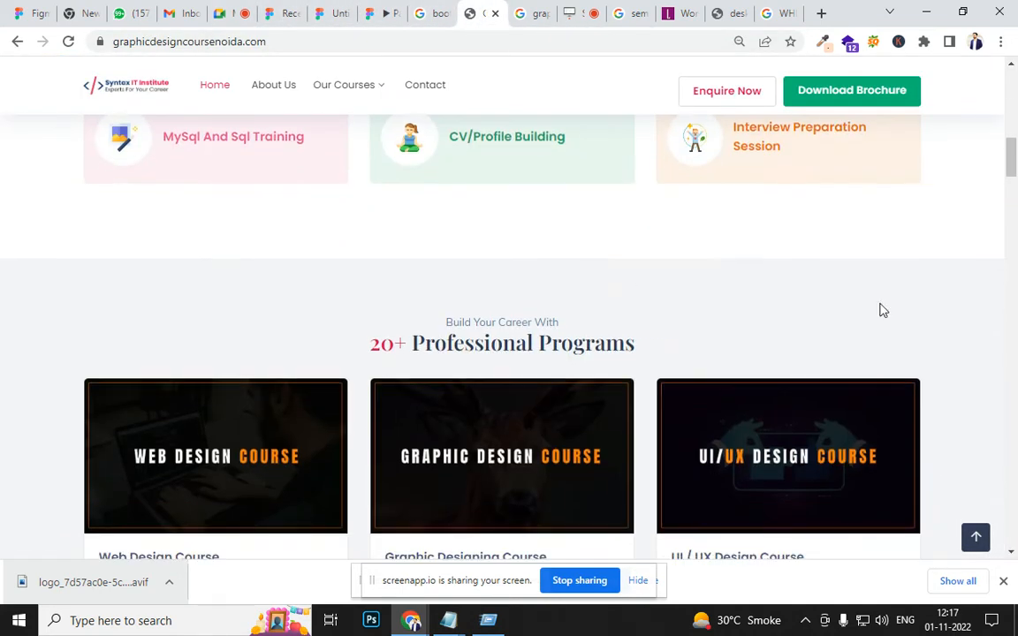
{"action": "scroll", "coordinate": [954, 309], "scroll_direction": "down", "scroll_amount": 10}
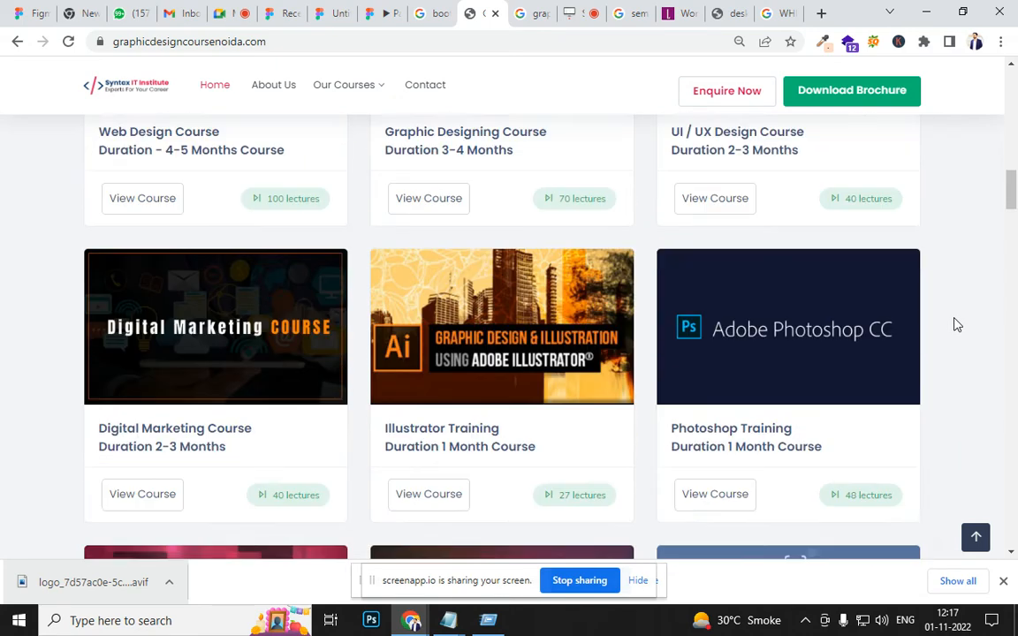
{"action": "scroll", "coordinate": [959, 318], "scroll_direction": "down", "scroll_amount": 4}
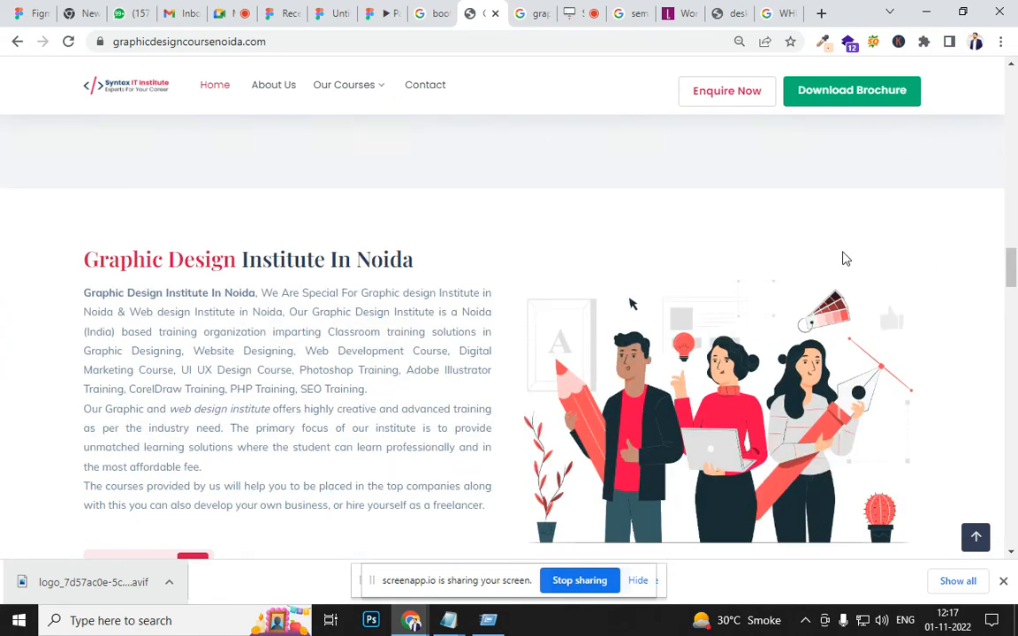
{"action": "scroll", "coordinate": [851, 266], "scroll_direction": "down", "scroll_amount": 5}
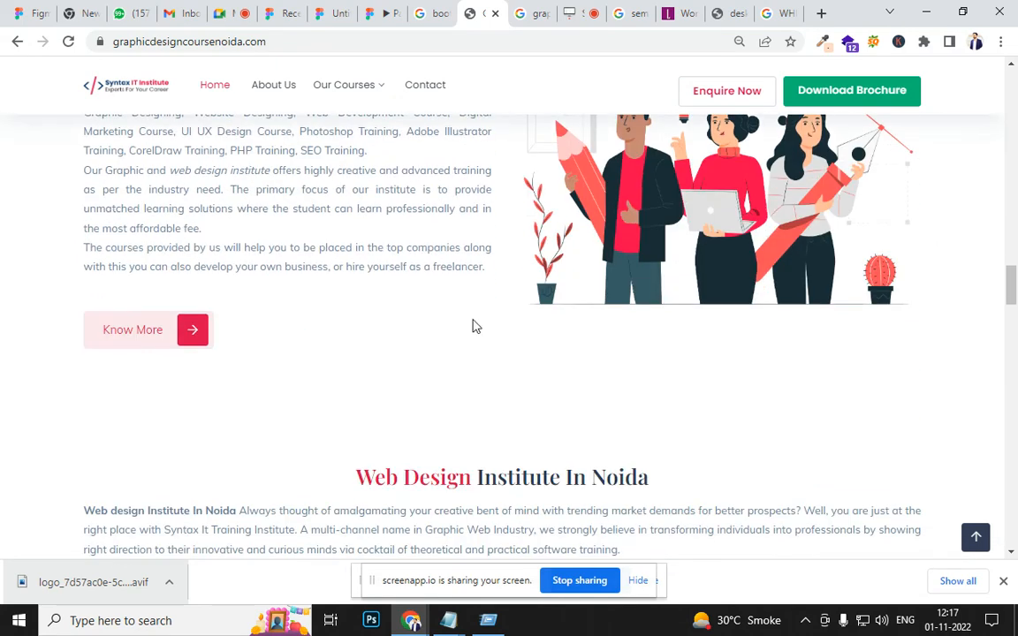
Step: Examine the section spacing on the graphicdesigncoursenoida.com homepage from the hero banner down to Web Design Institute In Noida
{"action": "scroll", "coordinate": [559, 380], "scroll_direction": "up", "scroll_amount": 20}
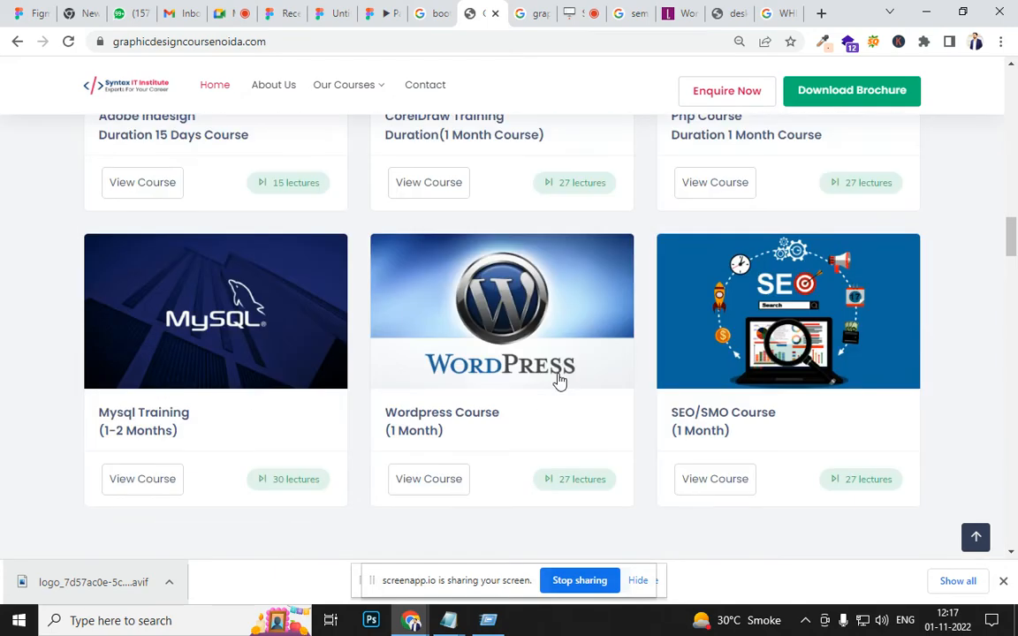
{"action": "scroll", "coordinate": [565, 374], "scroll_direction": "up", "scroll_amount": 4}
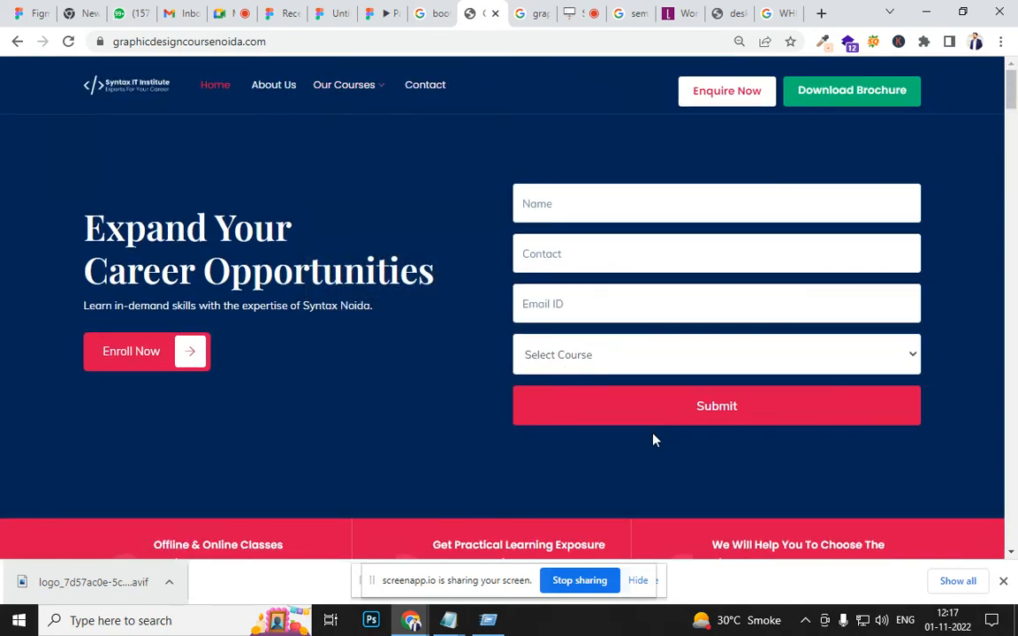
{"action": "scroll", "coordinate": [653, 439], "scroll_direction": "down", "scroll_amount": 4}
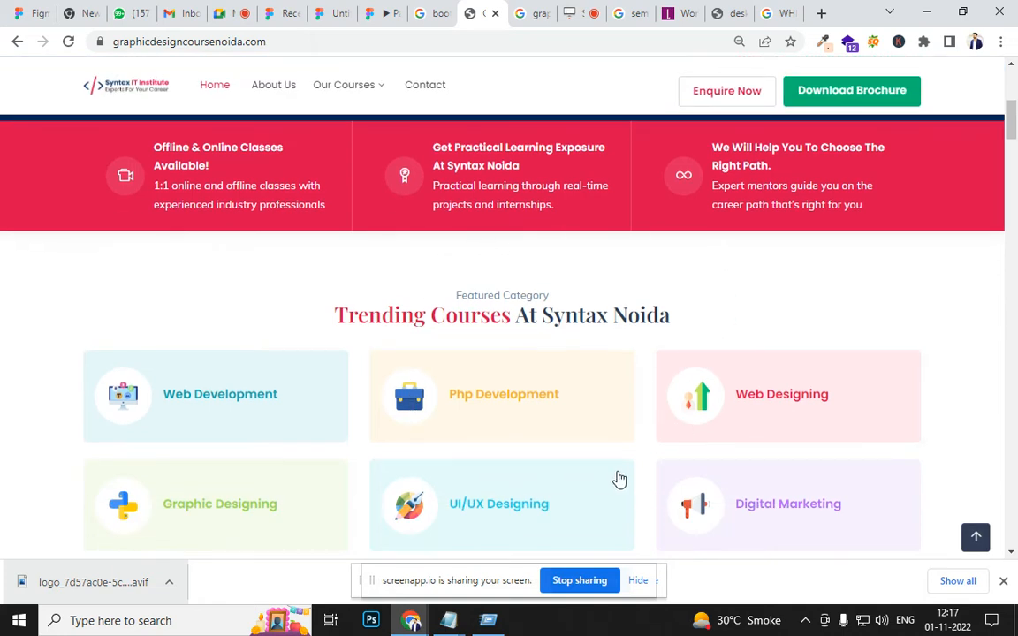
{"action": "scroll", "coordinate": [661, 410], "scroll_direction": "down", "scroll_amount": 1}
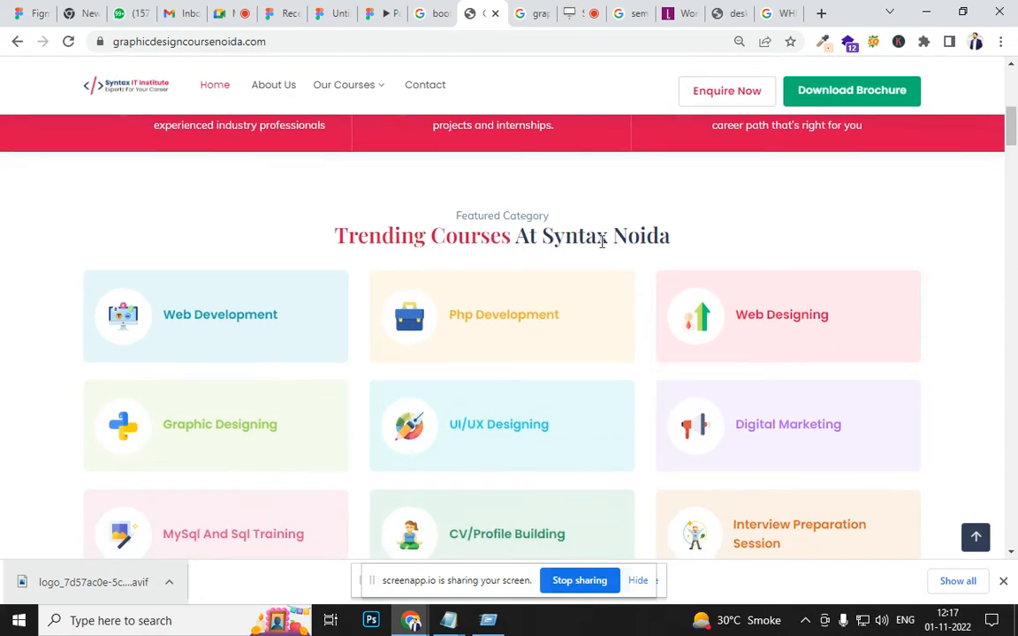
{"action": "scroll", "coordinate": [610, 339], "scroll_direction": "down", "scroll_amount": 1}
{"action": "scroll", "coordinate": [610, 339], "scroll_direction": "down", "scroll_amount": 15}
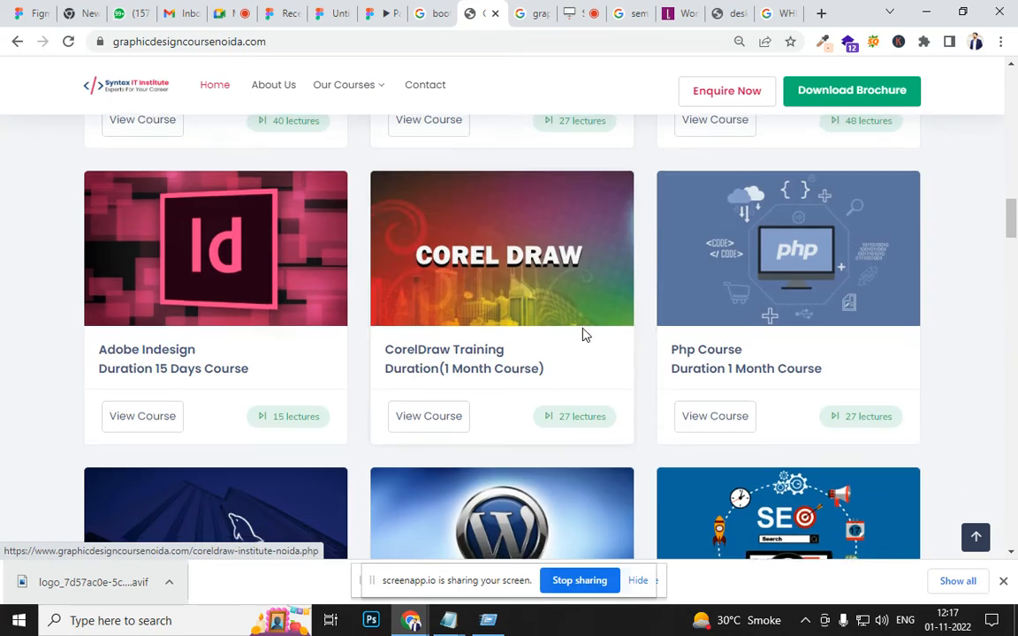
{"action": "scroll", "coordinate": [580, 331], "scroll_direction": "down", "scroll_amount": 7}
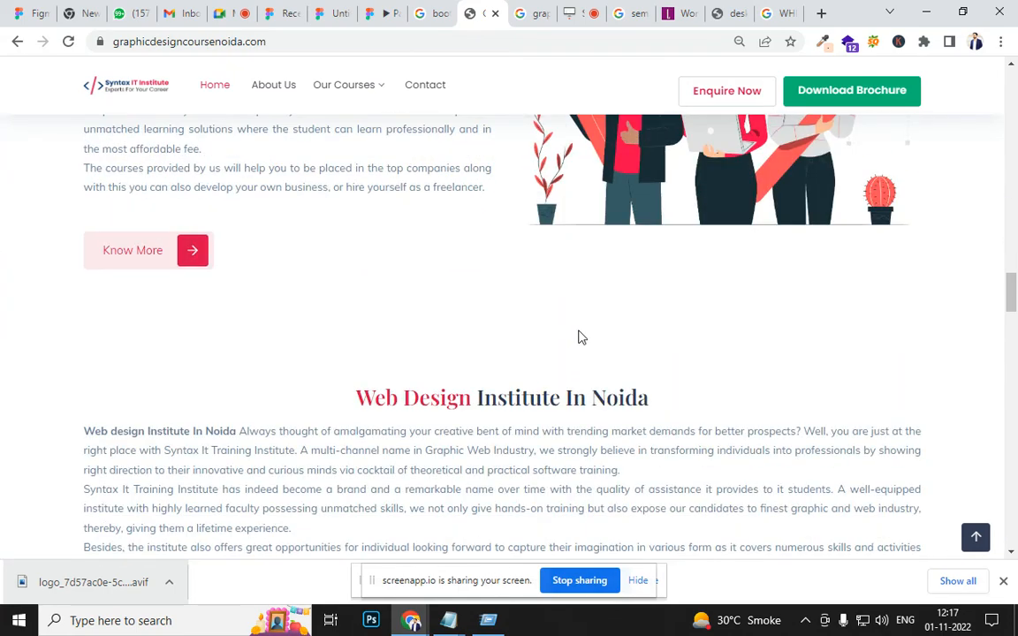
{"action": "scroll", "coordinate": [581, 337], "scroll_direction": "down", "scroll_amount": 1}
{"action": "left_click_drag", "start_coordinate": [606, 355], "coordinate": [692, 448]}
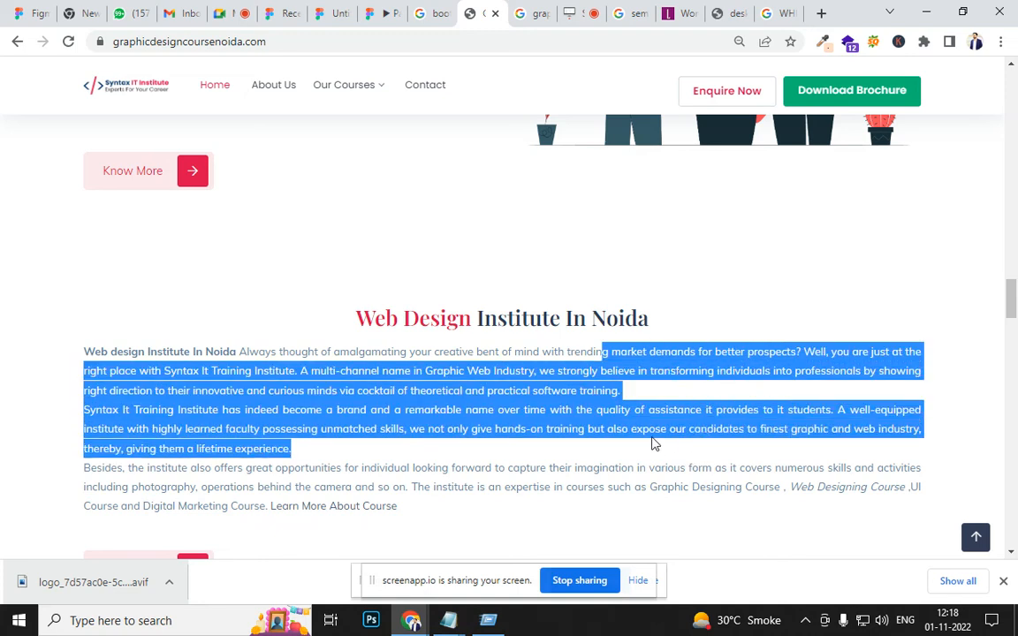
{"action": "right_click", "coordinate": [624, 427]}
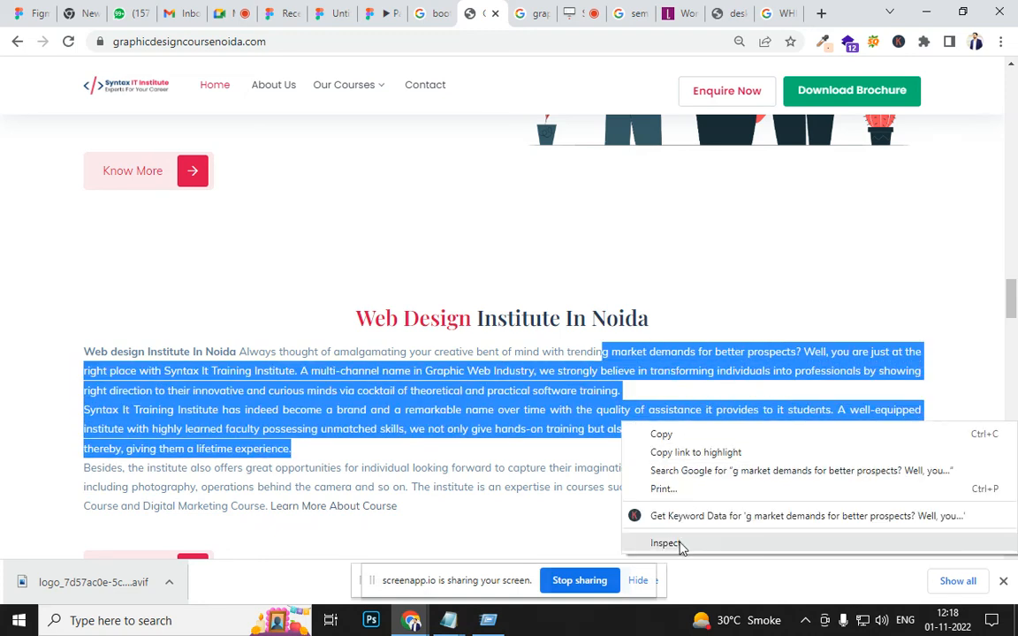
{"action": "left_click", "coordinate": [554, 424]}
Step: Inspect the paragraphs of the Web Design Institute In Noida section with the browser's element picker, and close the developer tools
{"action": "scroll", "coordinate": [552, 424], "scroll_direction": "down", "scroll_amount": 2}
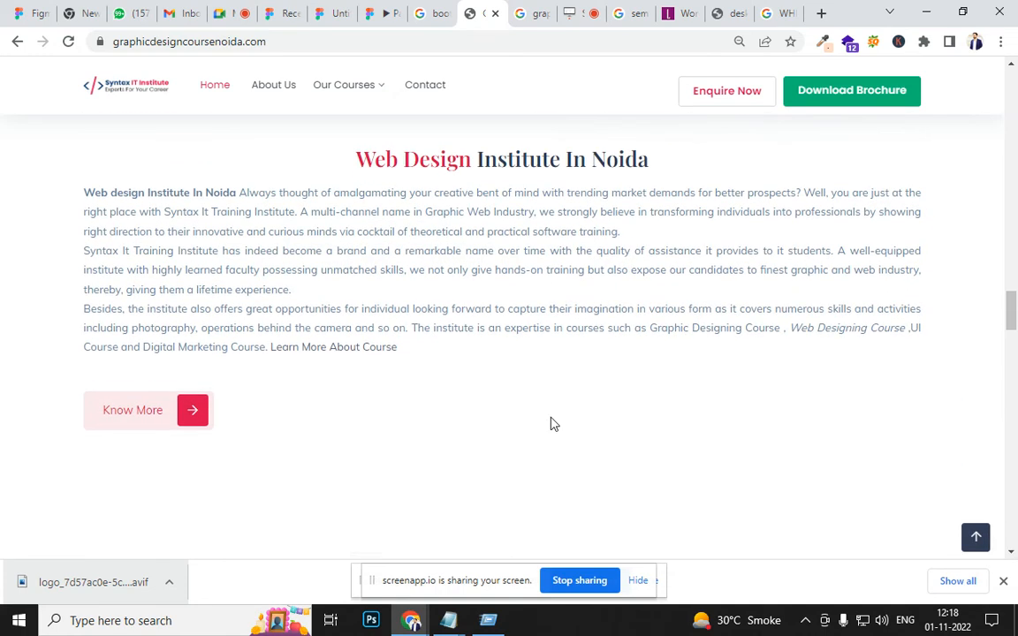
{"action": "right_click", "coordinate": [521, 266]}
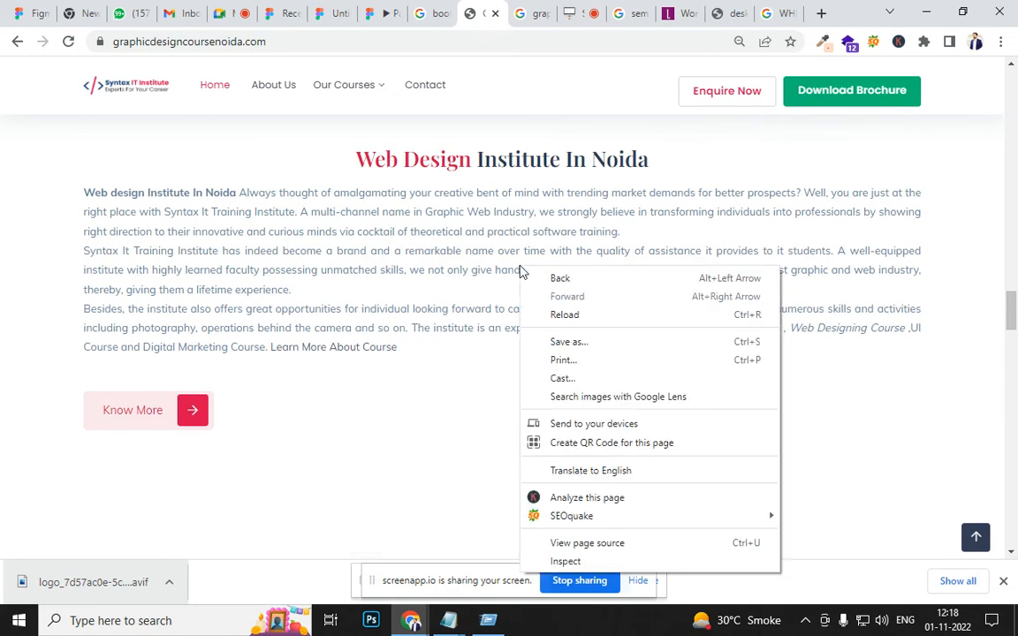
{"action": "left_click", "coordinate": [566, 562]}
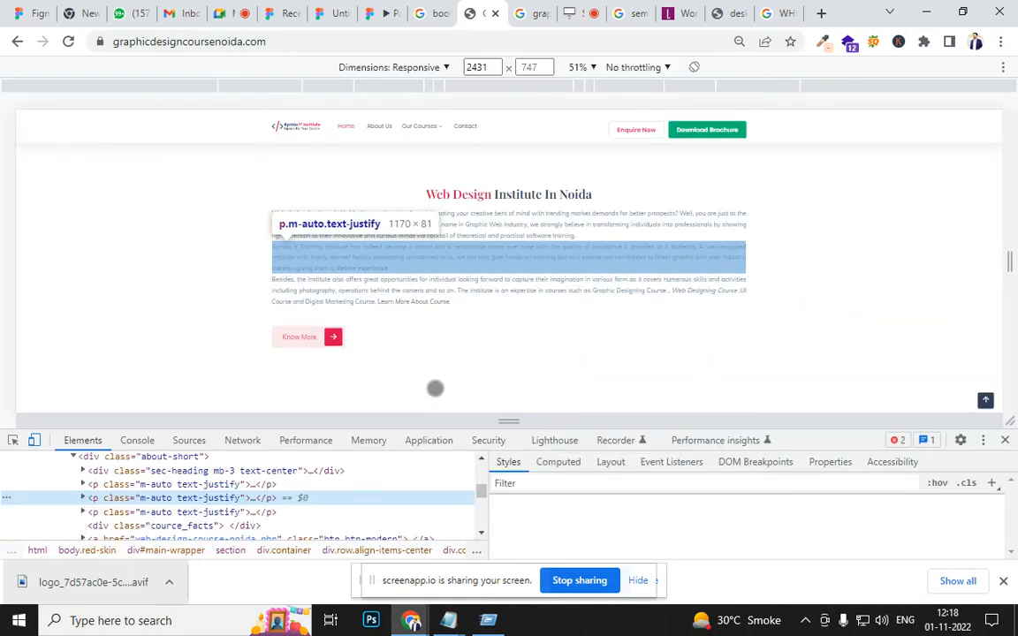
{"action": "left_click", "coordinate": [13, 440]}
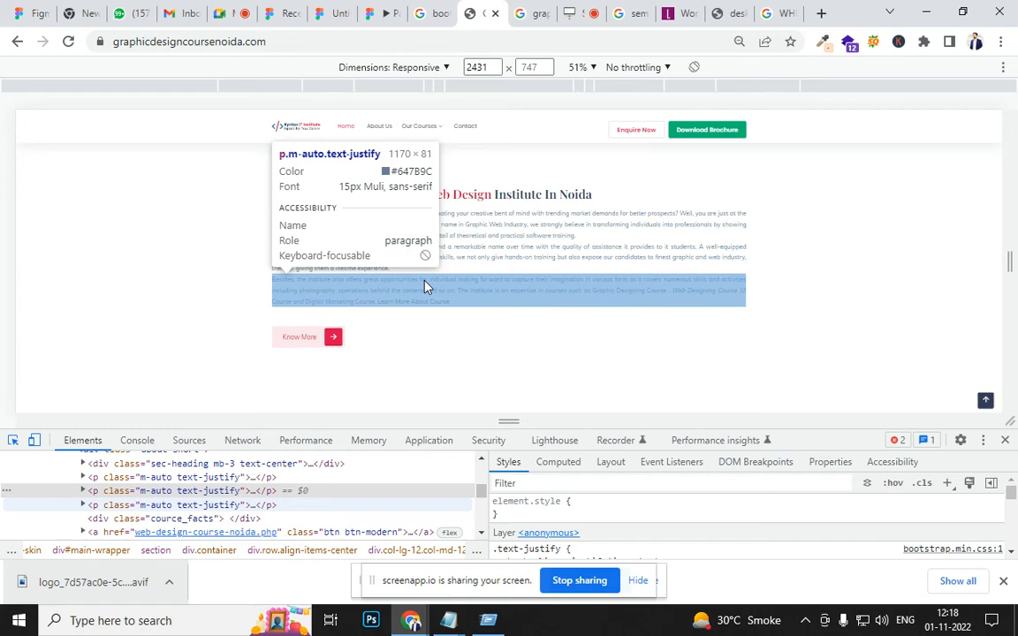
{"action": "left_click", "coordinate": [1006, 440]}
Step: Inspect the padding of the Graphic Design Institute In Noida section with the element picker, and close the developer tools
{"action": "scroll", "coordinate": [587, 252], "scroll_direction": "up", "scroll_amount": 8}
{"action": "scroll", "coordinate": [357, 311], "scroll_direction": "down", "scroll_amount": 3}
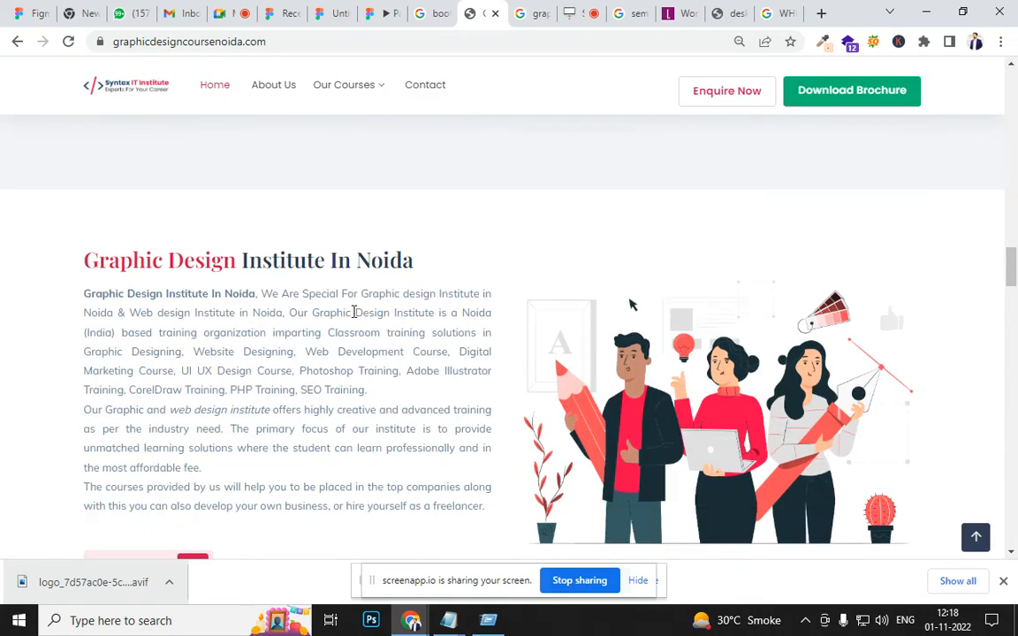
{"action": "scroll", "coordinate": [341, 315], "scroll_direction": "down", "scroll_amount": 3}
{"action": "right_click", "coordinate": [323, 217]}
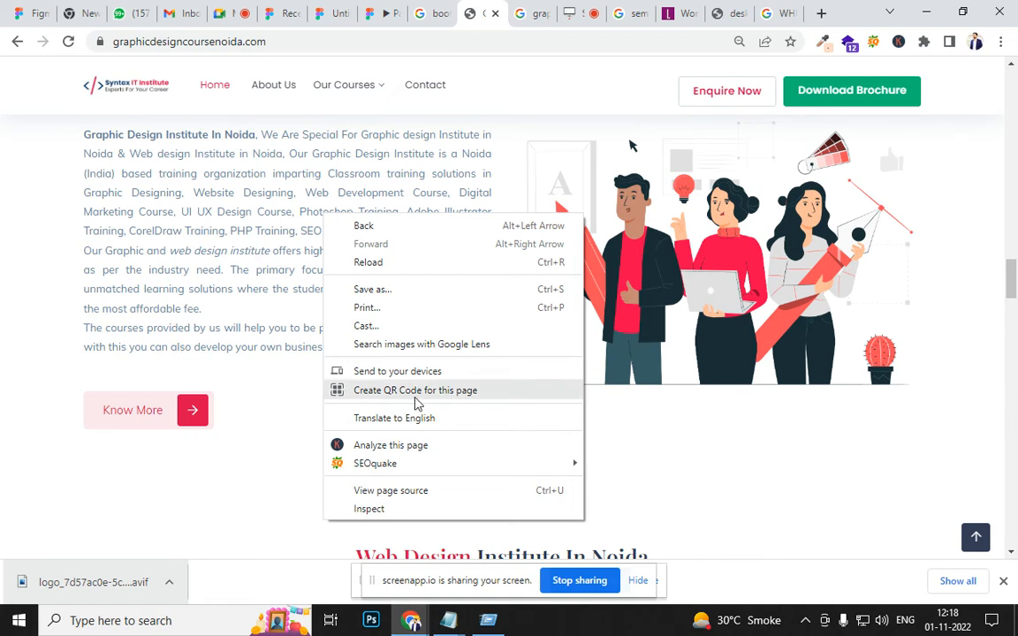
{"action": "left_click", "coordinate": [399, 510]}
{"action": "key", "text": "ctrl+shift+c"}
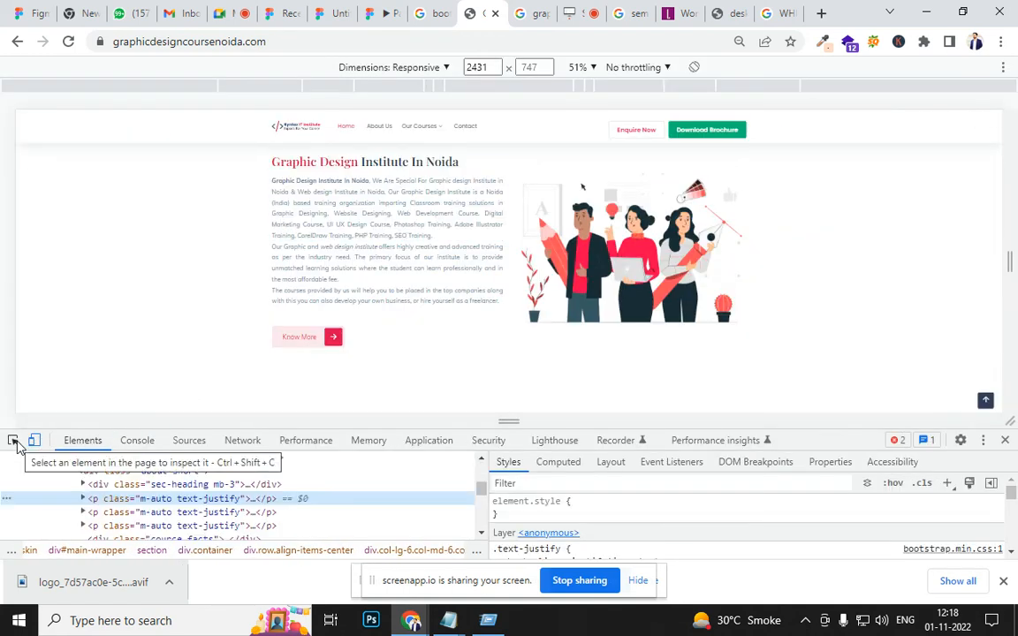
{"action": "left_click", "coordinate": [12, 440]}
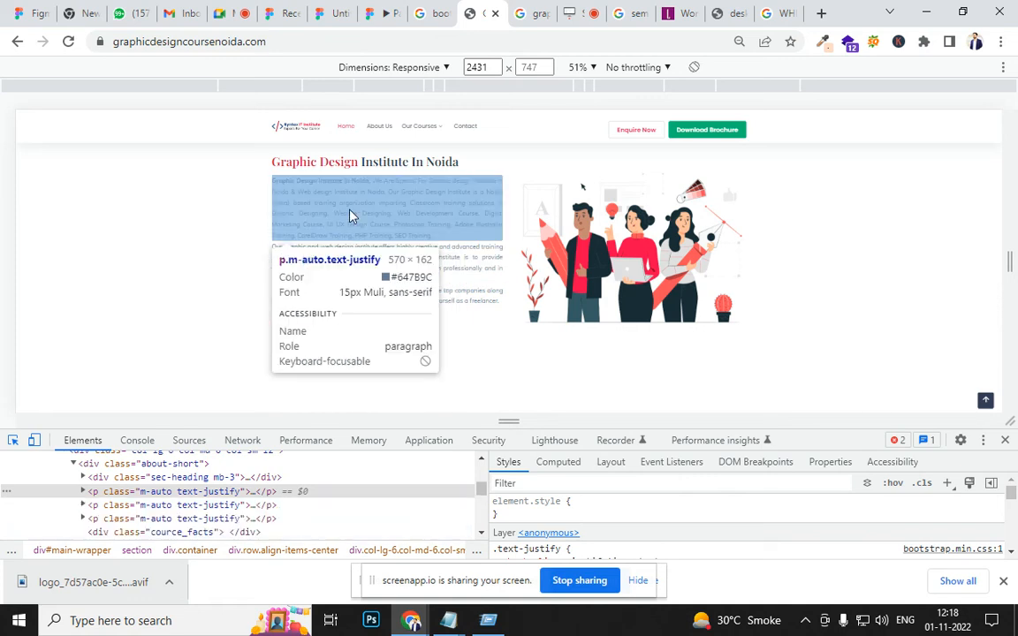
{"action": "scroll", "coordinate": [561, 305], "scroll_direction": "up", "scroll_amount": 4}
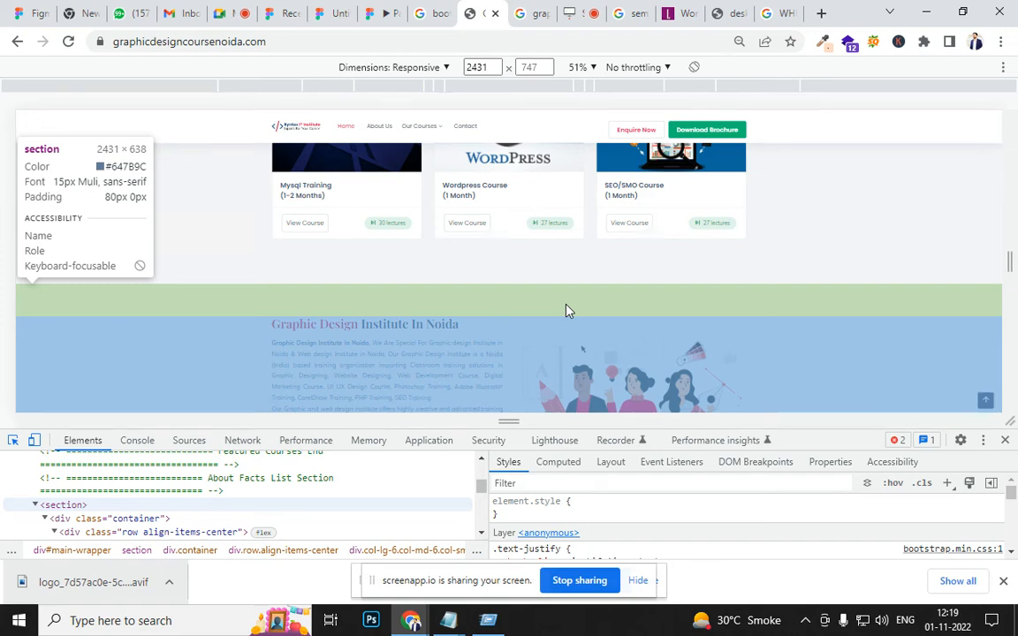
{"action": "left_click", "coordinate": [1005, 440]}
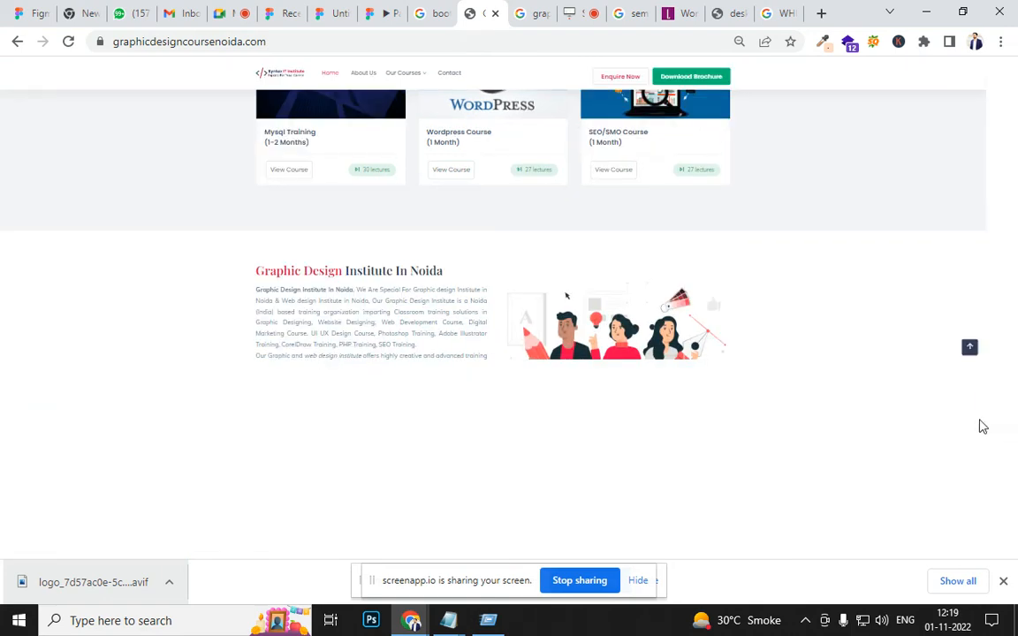
Step: Switch to the Untitled Figma file and look over Frame 1's column grid and horizontal guides
{"action": "scroll", "coordinate": [502, 292], "scroll_direction": "up", "scroll_amount": 15}
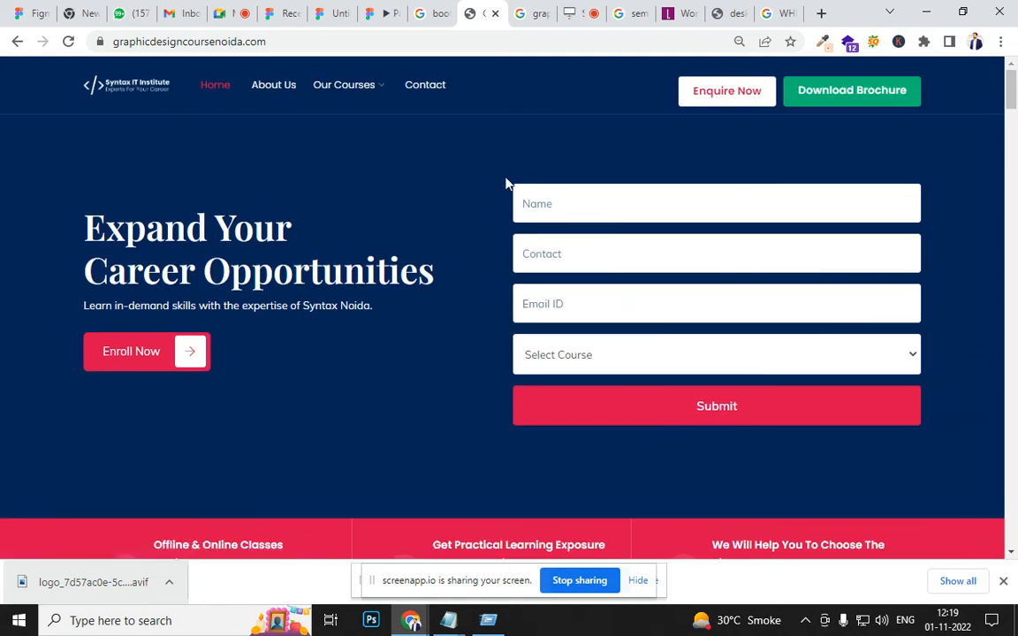
{"action": "left_click", "coordinate": [386, 14]}
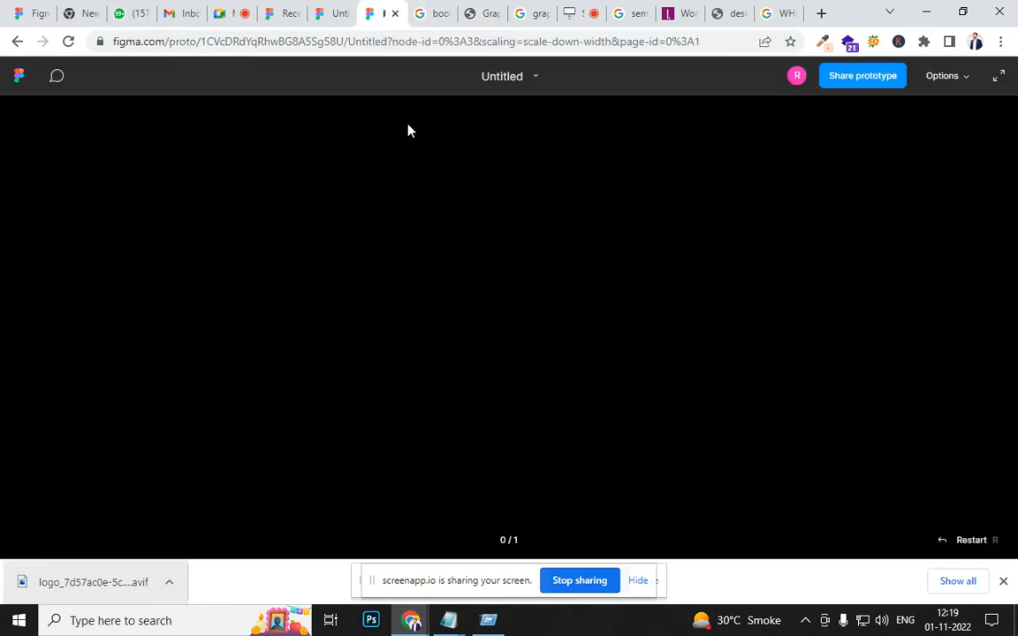
{"action": "left_click", "coordinate": [279, 16]}
{"action": "left_click", "coordinate": [334, 16]}
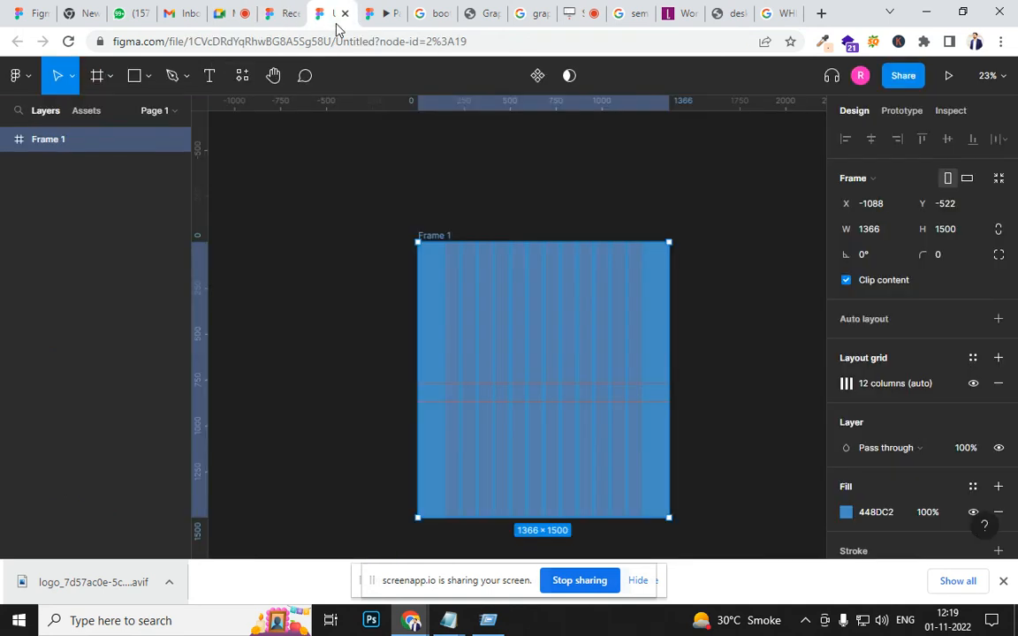
{"action": "scroll", "coordinate": [681, 343], "scroll_direction": "up", "scroll_amount": 5}
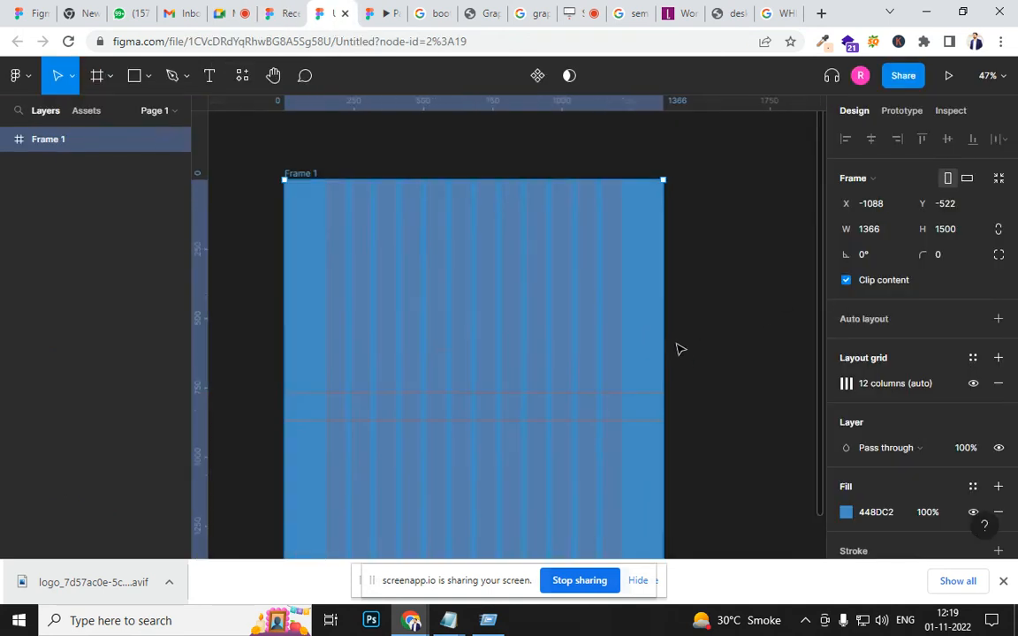
{"action": "scroll", "coordinate": [654, 349], "scroll_direction": "up", "scroll_amount": 2}
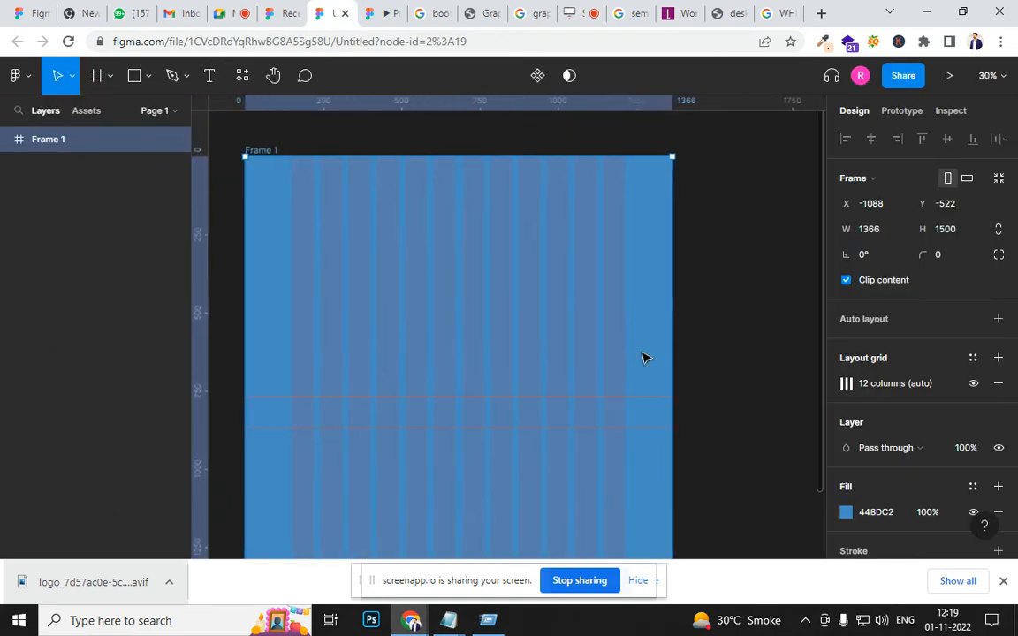
{"action": "scroll", "coordinate": [643, 354], "scroll_direction": "down", "scroll_amount": 4}
Step: Switch to the libas.in page and review its layout around Season's Bestsellers, the product carousel and the top banner
{"action": "left_click", "coordinate": [468, 13]}
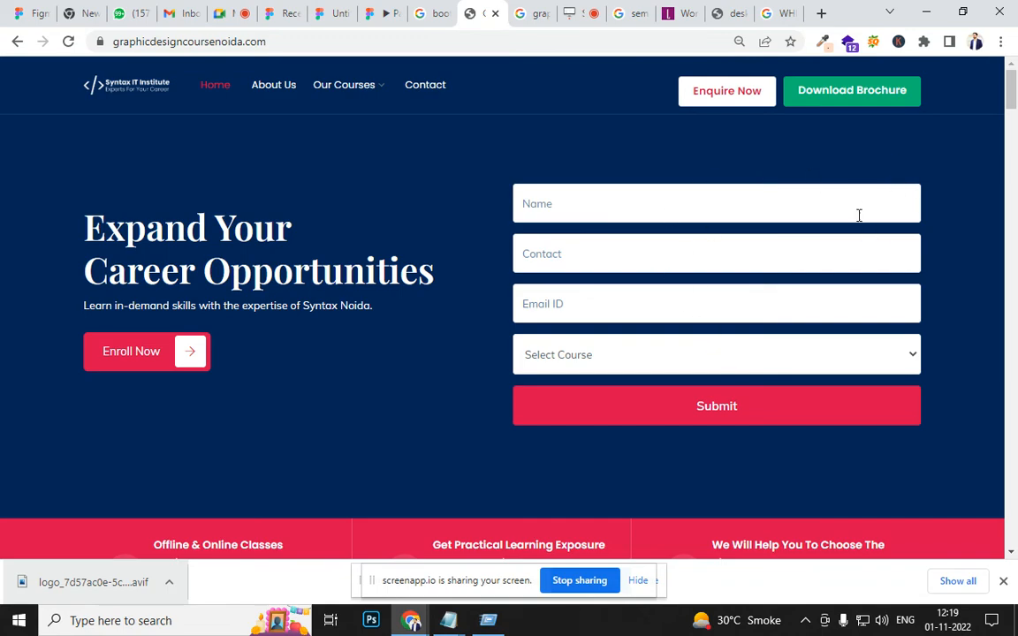
{"action": "left_click", "coordinate": [682, 13]}
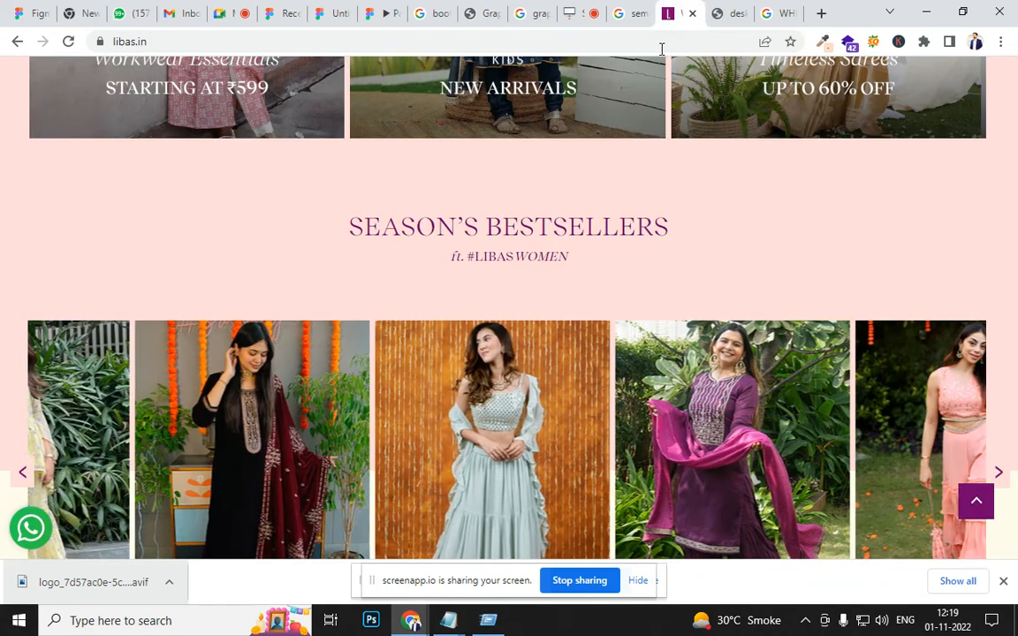
{"action": "scroll", "coordinate": [848, 195], "scroll_direction": "down", "scroll_amount": 4}
{"action": "scroll", "coordinate": [901, 239], "scroll_direction": "up", "scroll_amount": 1}
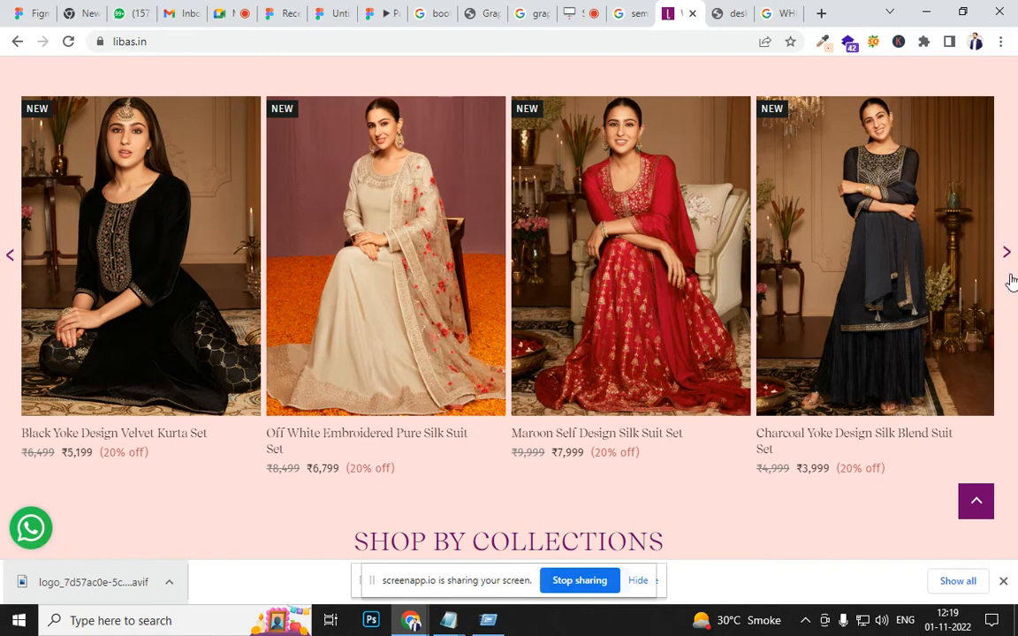
{"action": "scroll", "coordinate": [901, 316], "scroll_direction": "up", "scroll_amount": 15}
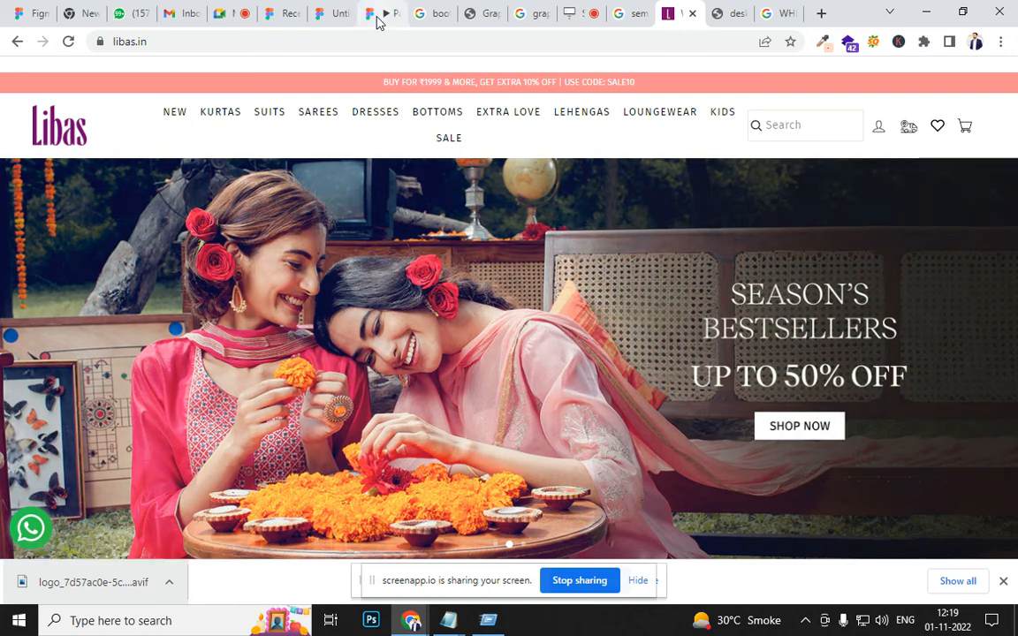
Step: Return to the Untitled Figma file and shorten Frame 1 from its lower edge to a height of about 767 px
{"action": "left_click", "coordinate": [336, 17]}
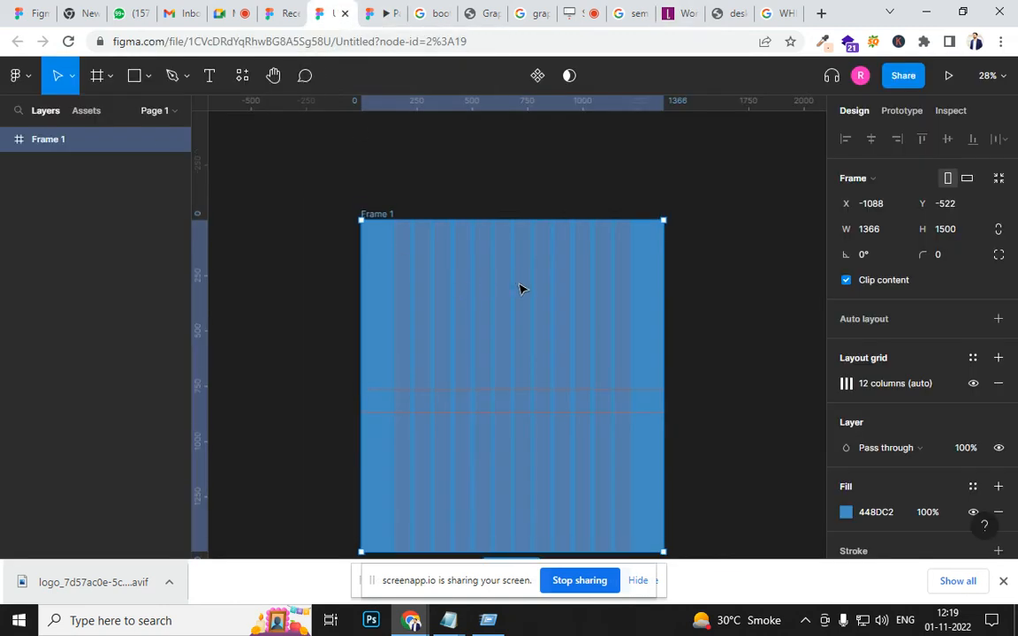
{"action": "scroll", "coordinate": [539, 524], "scroll_direction": "down", "scroll_amount": 1}
{"action": "left_click_drag", "start_coordinate": [518, 530], "coordinate": [525, 368]}
{"action": "left_click", "coordinate": [556, 400]}
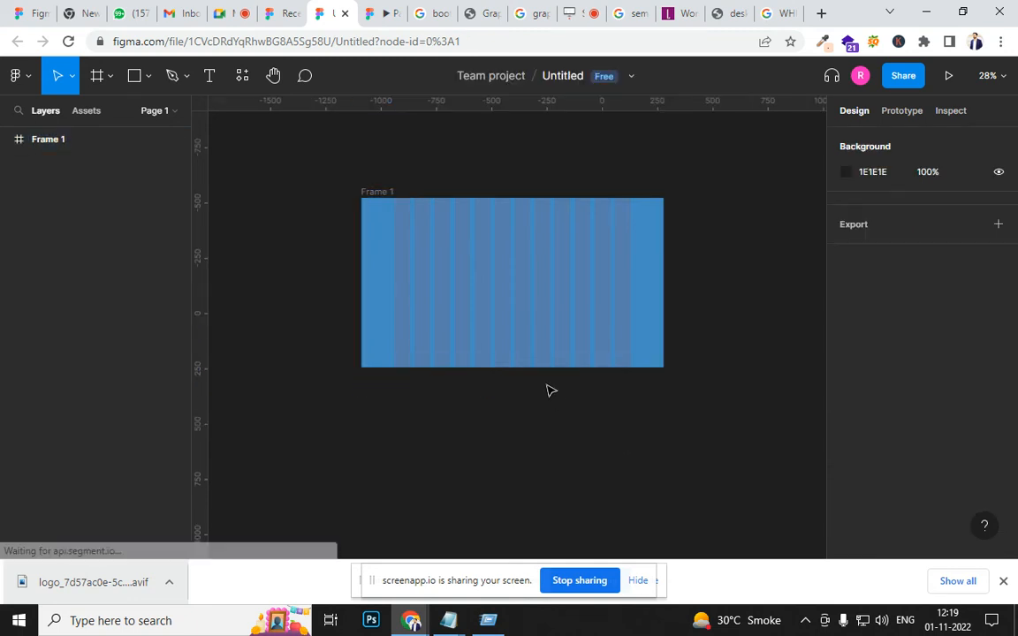
Step: Change Frame 1's fill to a very pale, near-white blue and bring the whole frame into view
{"action": "scroll", "coordinate": [556, 401], "scroll_direction": "up", "scroll_amount": 3}
{"action": "scroll", "coordinate": [553, 512], "scroll_direction": "up", "scroll_amount": 3}
{"action": "scroll", "coordinate": [552, 511], "scroll_direction": "left", "scroll_amount": 3}
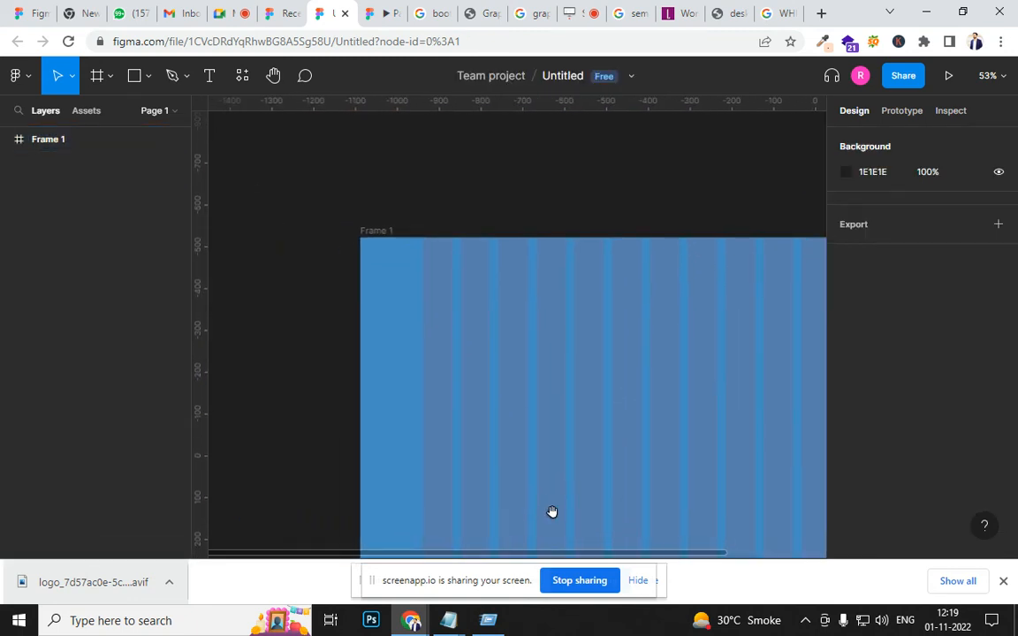
{"action": "left_click", "coordinate": [384, 230]}
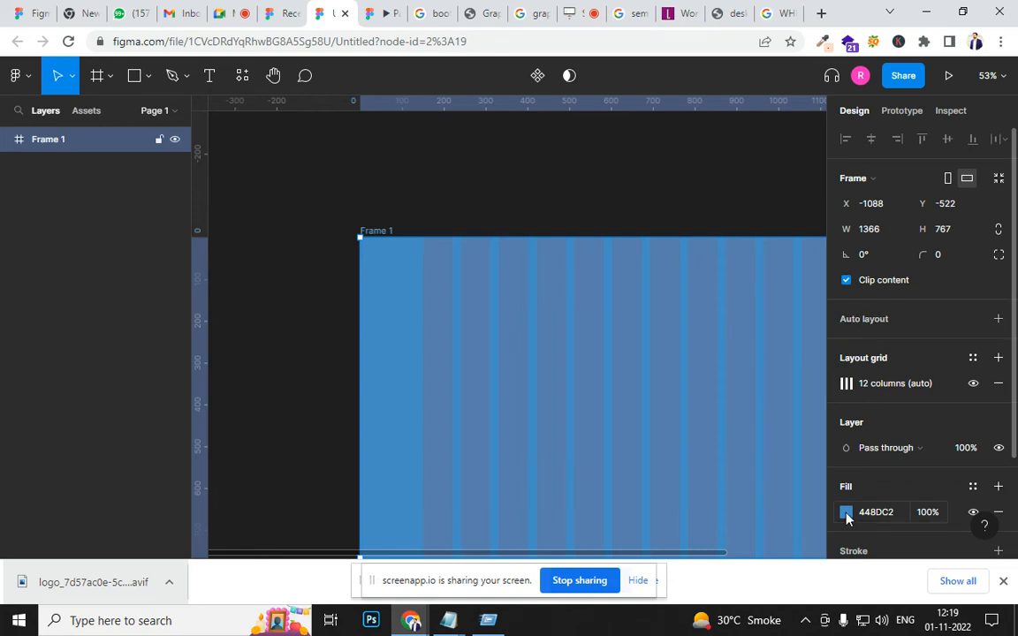
{"action": "left_click", "coordinate": [845, 511]}
{"action": "left_click_drag", "start_coordinate": [668, 233], "coordinate": [638, 162]}
{"action": "left_click", "coordinate": [504, 188]}
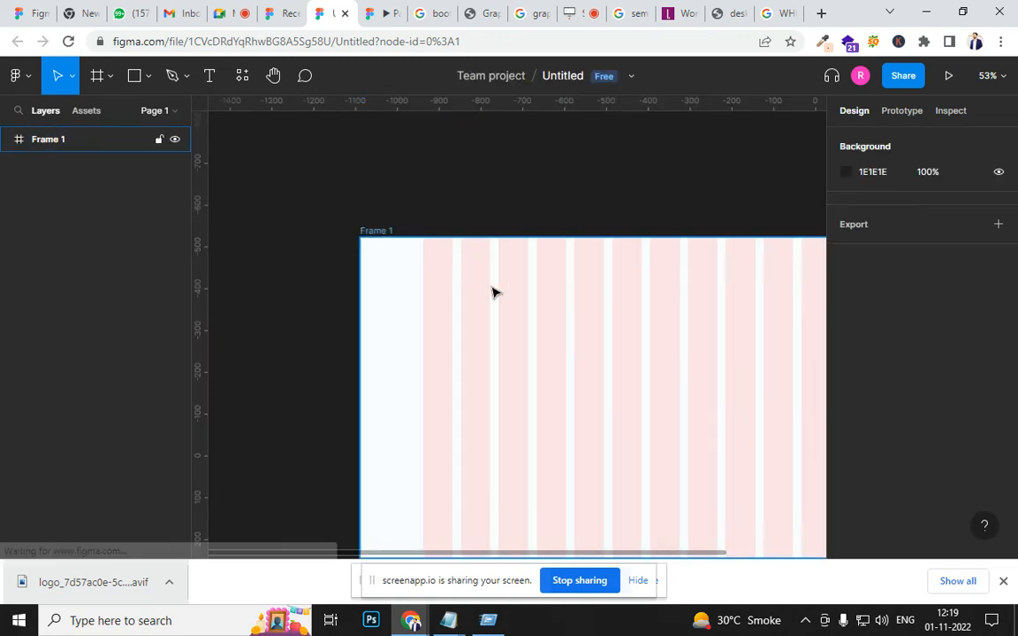
{"action": "scroll", "coordinate": [493, 291], "scroll_direction": "down", "scroll_amount": 3}
{"action": "scroll", "coordinate": [541, 329], "scroll_direction": "down", "scroll_amount": 2}
{"action": "scroll", "coordinate": [664, 350], "scroll_direction": "right", "scroll_amount": 2}
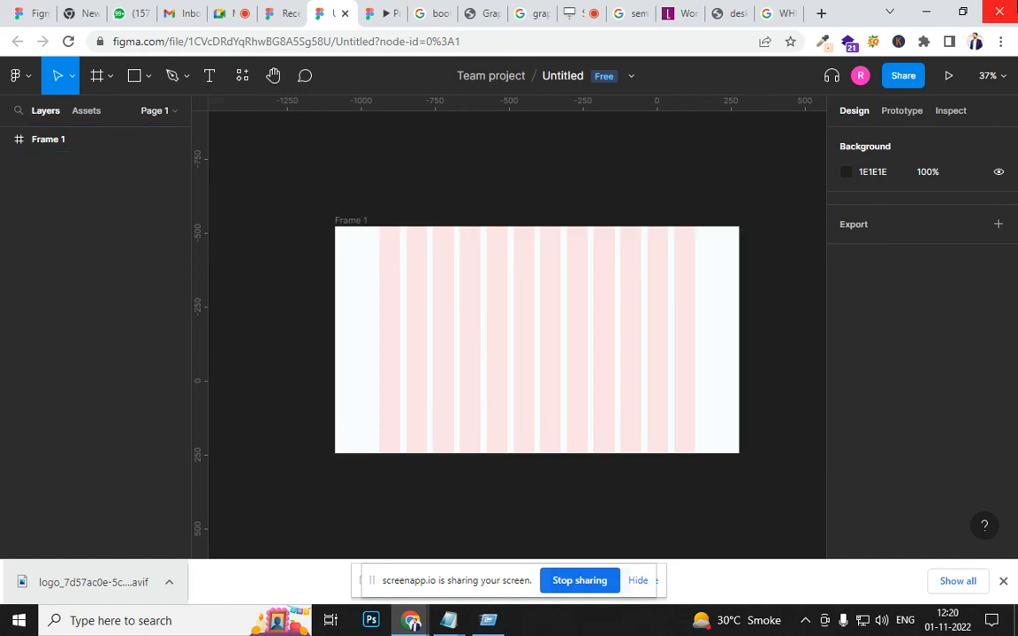
Step: Return to the graphicdesigncoursenoida.com homepage and inspect the Expand Your Career Opportunities block in the hero banner with the element picker
{"action": "left_click", "coordinate": [477, 12]}
{"action": "right_click", "coordinate": [230, 269]}
{"action": "left_click", "coordinate": [276, 564]}
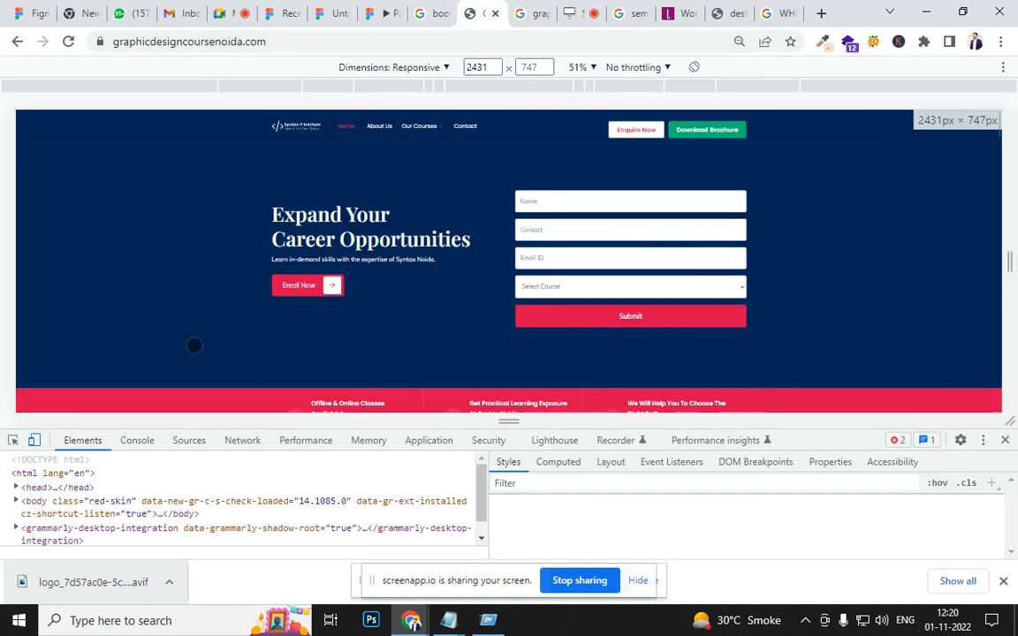
{"action": "left_click", "coordinate": [12, 440]}
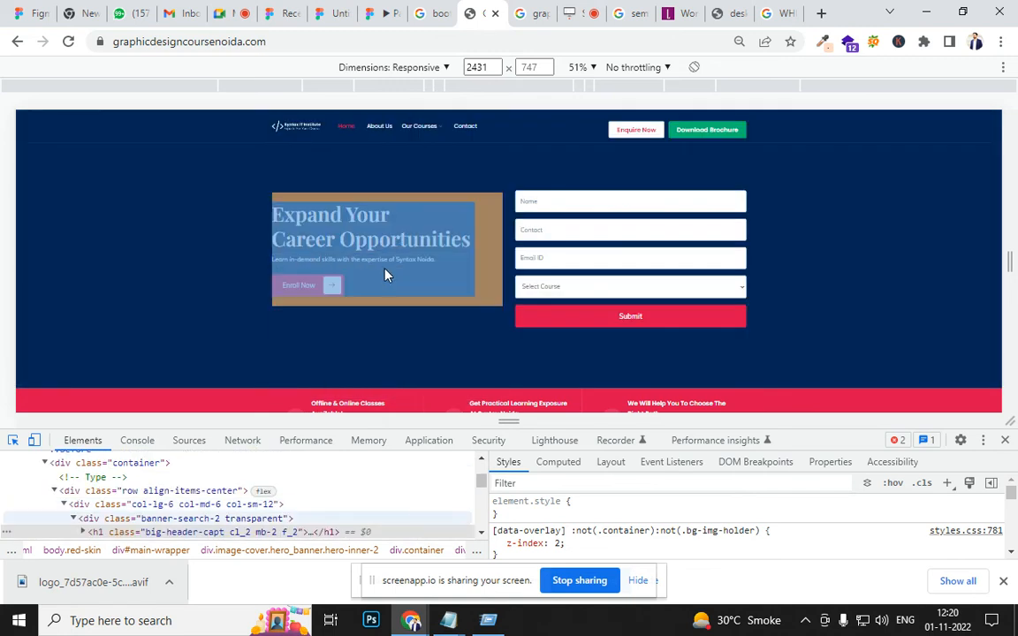
Step: Return to the Untitled Figma file and draw a header rectangle of about 1366 × 87 px along Frame 1's top edge
{"action": "left_click", "coordinate": [1005, 439]}
{"action": "left_click", "coordinate": [371, 19]}
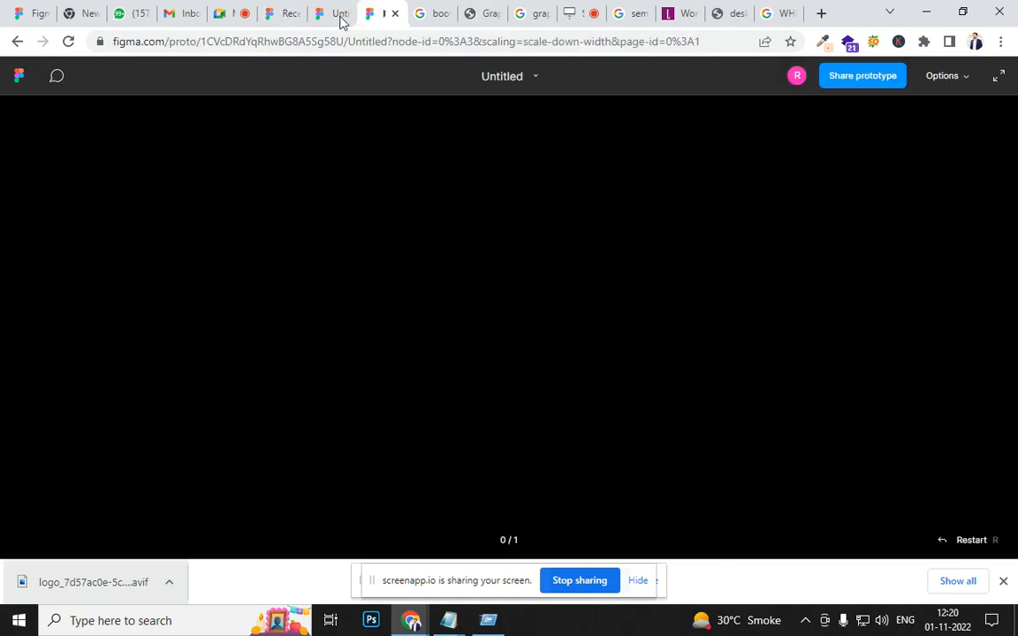
{"action": "left_click", "coordinate": [331, 14]}
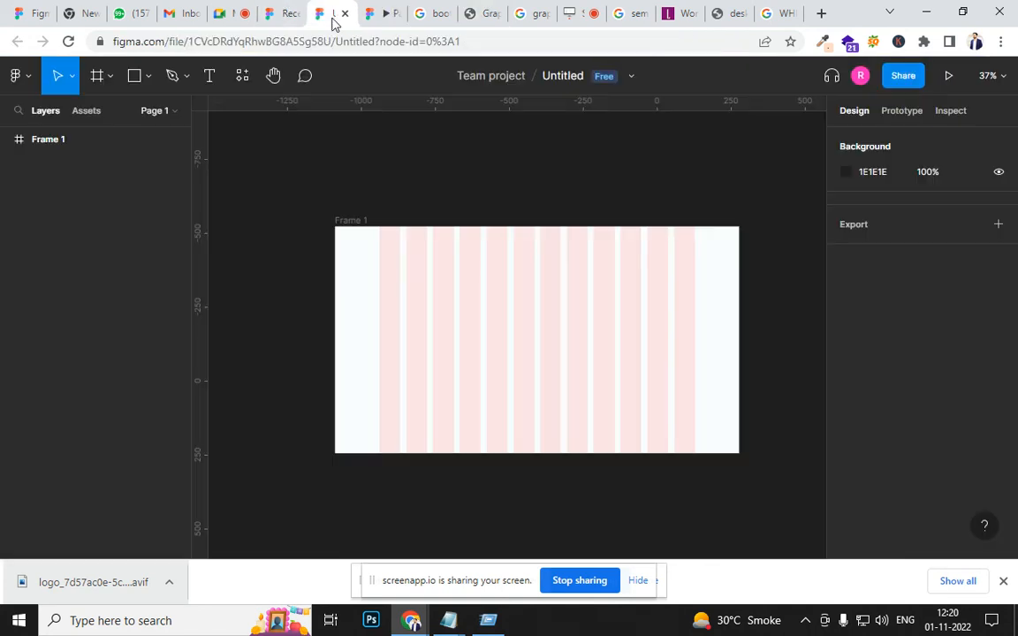
{"action": "left_click", "coordinate": [134, 75]}
{"action": "mouse_move", "coordinate": [334, 227]}
{"action": "left_mouse_down"}
{"action": "mouse_move", "coordinate": [684, 389]}
{"action": "mouse_move", "coordinate": [731, 334]}
{"action": "mouse_move", "coordinate": [738, 253]}
{"action": "left_mouse_up"}
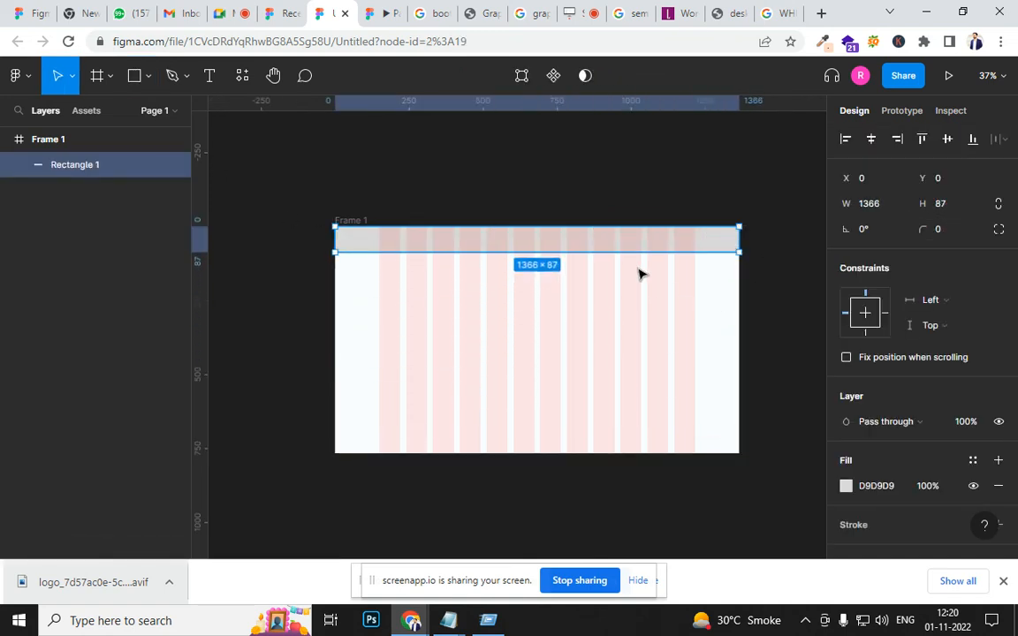
Step: Duplicate the header rectangle directly below the original and stretch the copy to a height of about 537 px
{"action": "key", "text": "ctrl+v"}
{"action": "left_click_drag", "start_coordinate": [628, 246], "coordinate": [629, 275]}
{"action": "left_click_drag", "start_coordinate": [533, 278], "coordinate": [535, 411]}
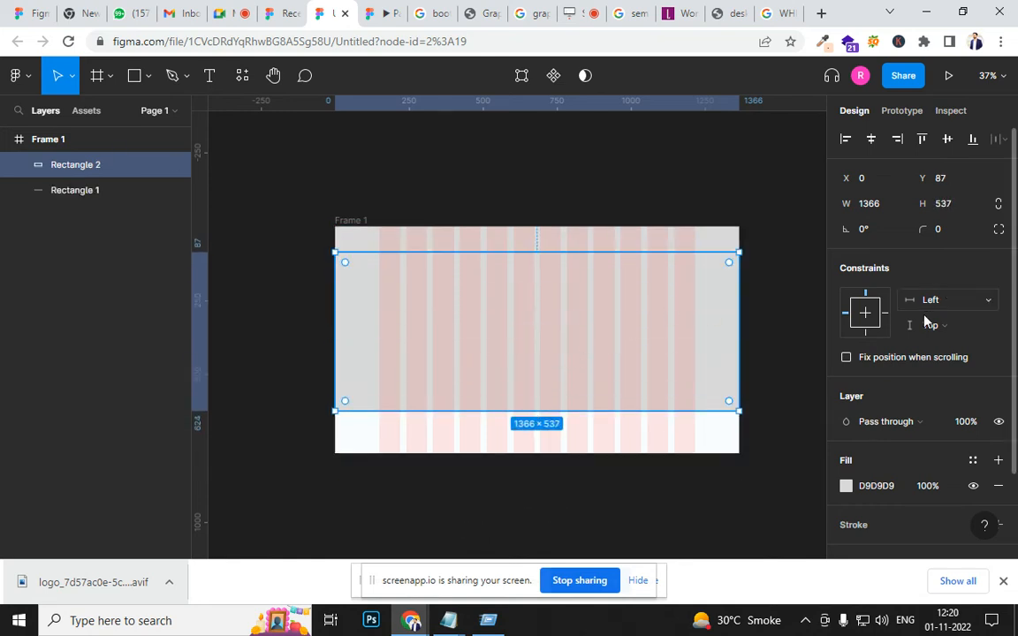
Step: Change the fill of the tall hero rectangle to the near-black brown 1C1515
{"action": "left_click", "coordinate": [846, 486]}
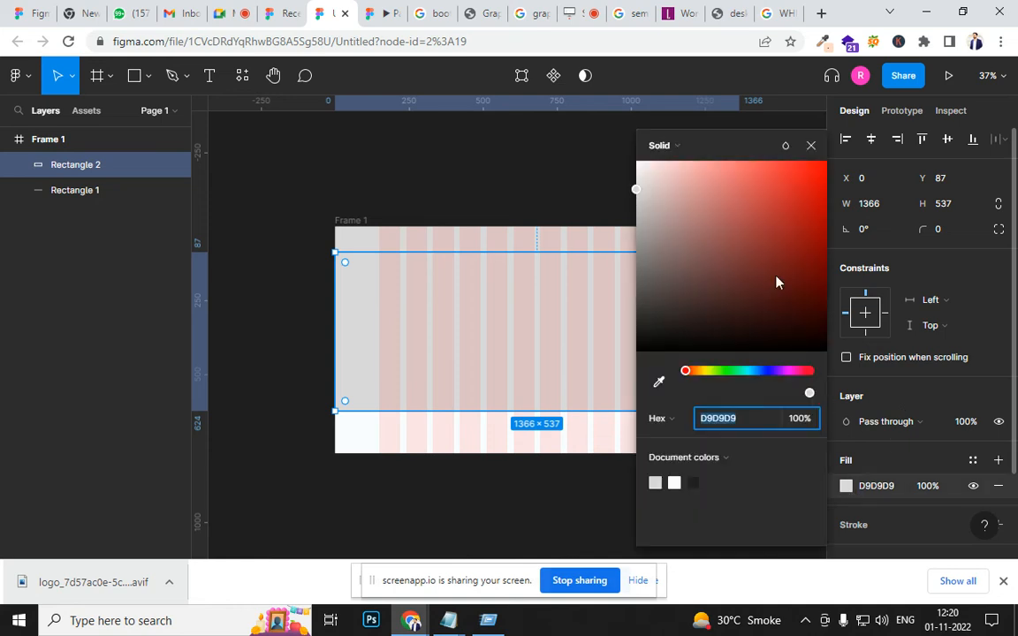
{"action": "left_click_drag", "start_coordinate": [775, 282], "coordinate": [785, 165]}
{"action": "left_click", "coordinate": [695, 325]}
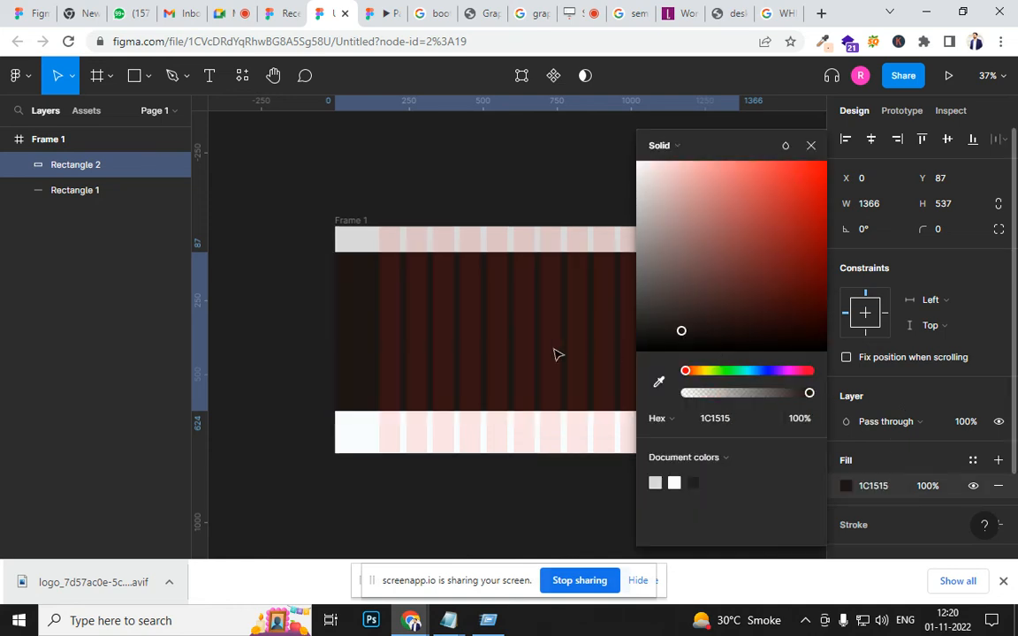
{"action": "key", "text": "Escape"}
{"action": "key", "text": "Escape"}
{"action": "left_click", "coordinate": [497, 309]}
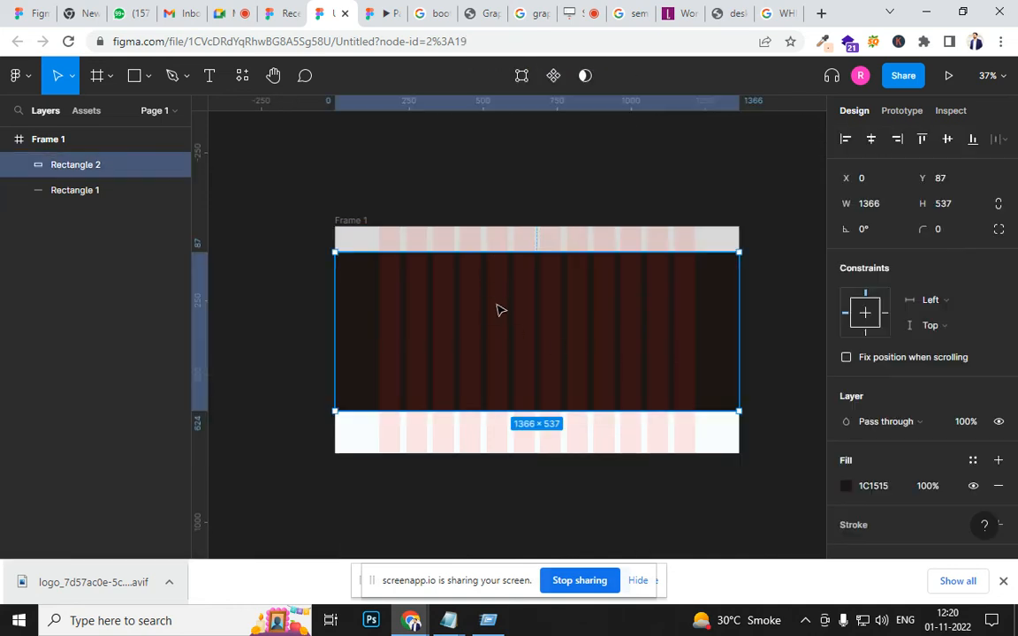
Step: Draw a button rectangle of about 161 × 40 px across the header's last two grid columns and fill it with 150707
{"action": "left_click", "coordinate": [125, 75]}
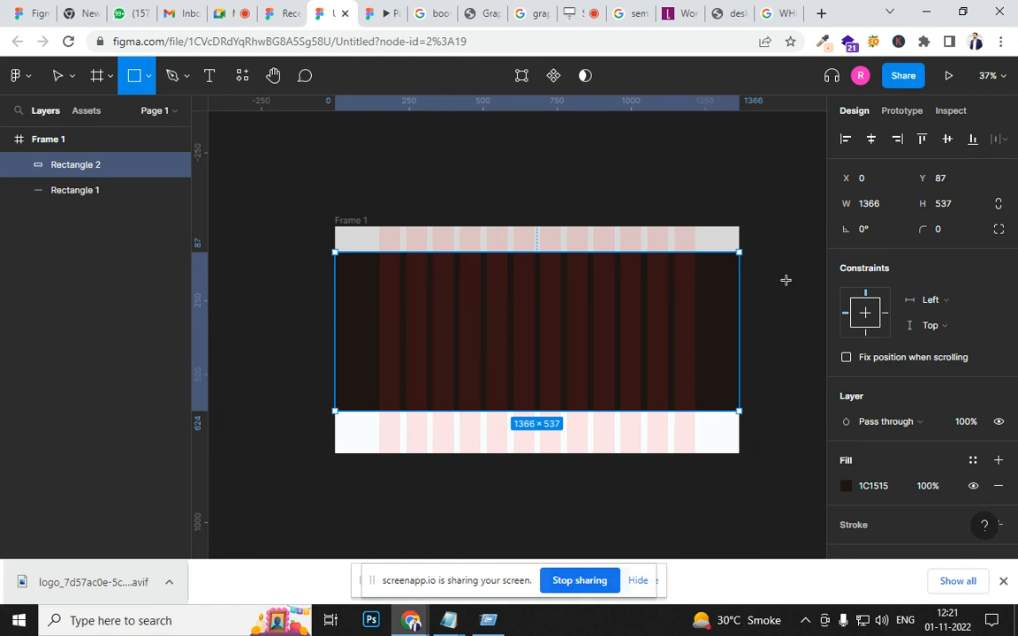
{"action": "scroll", "coordinate": [653, 278], "scroll_direction": "up", "scroll_amount": 10}
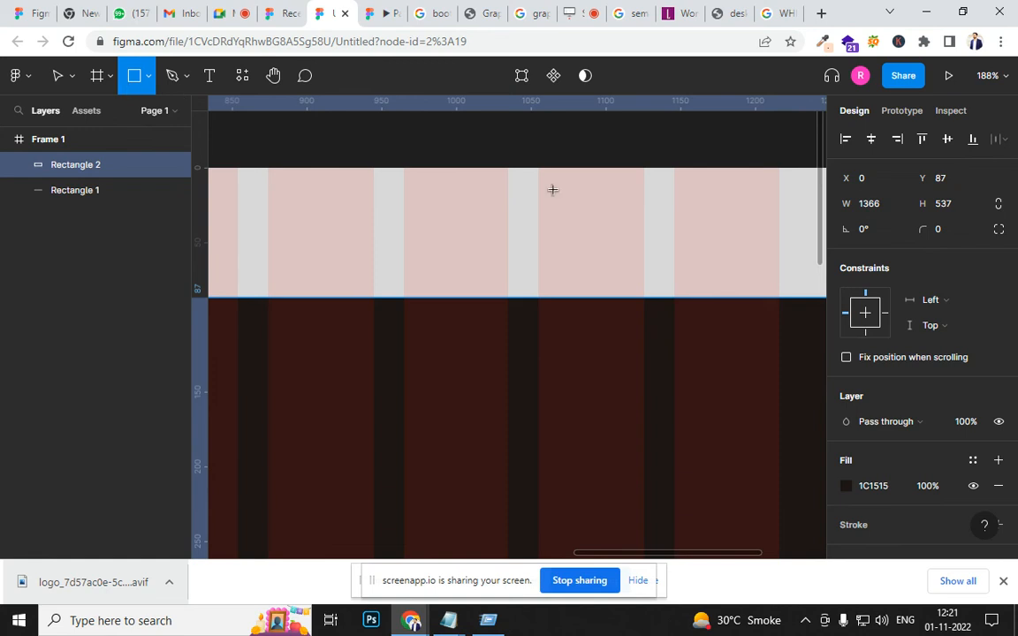
{"action": "left_click_drag", "start_coordinate": [538, 192], "coordinate": [780, 252]}
{"action": "scroll", "coordinate": [892, 548], "scroll_direction": "down", "scroll_amount": 2}
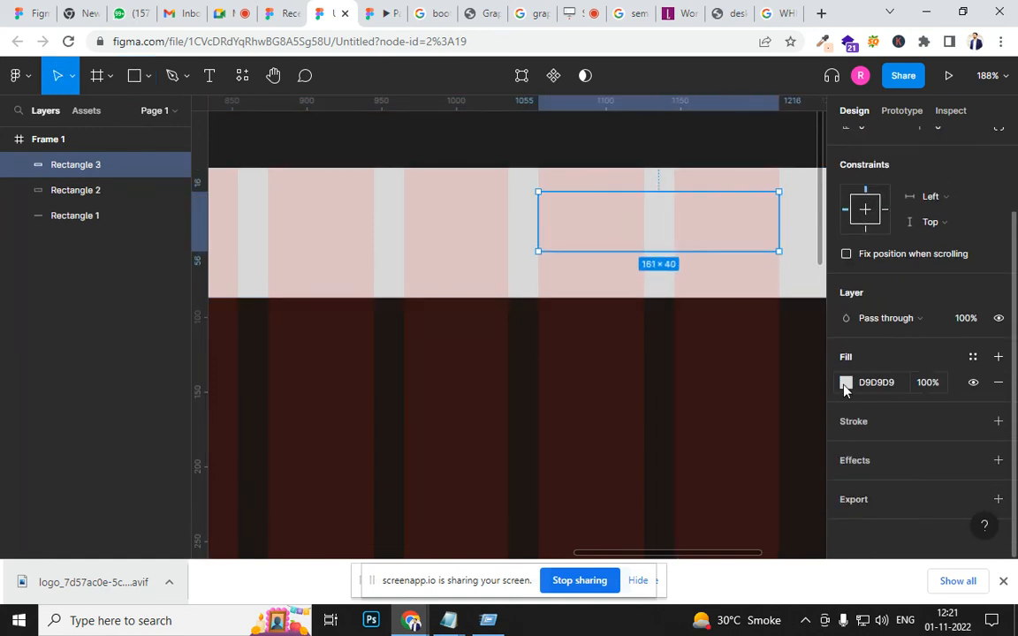
{"action": "left_click", "coordinate": [846, 381]}
{"action": "left_click", "coordinate": [766, 325]}
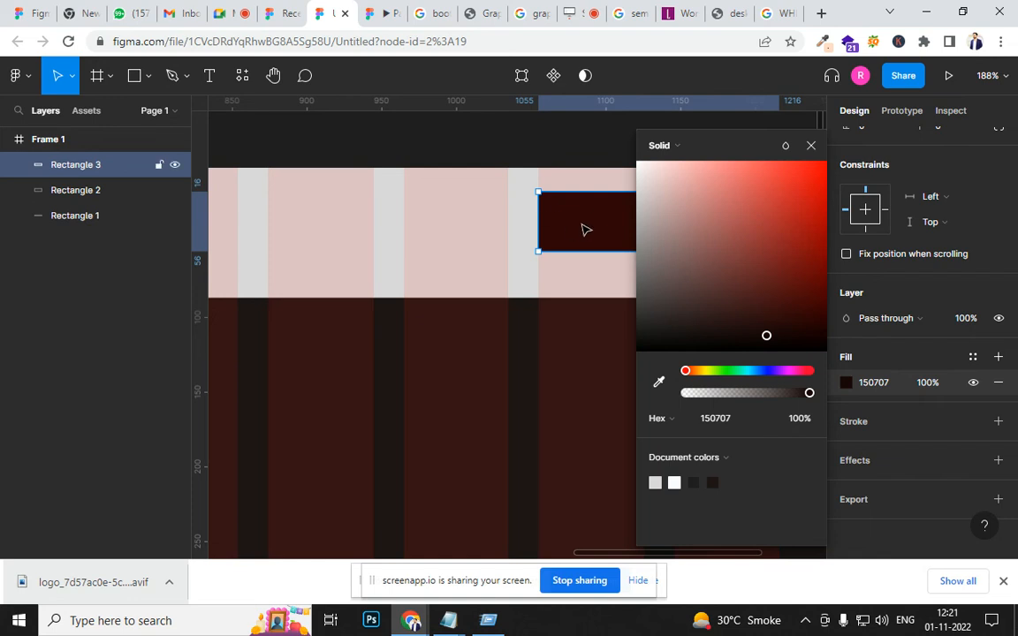
{"action": "left_click", "coordinate": [810, 144]}
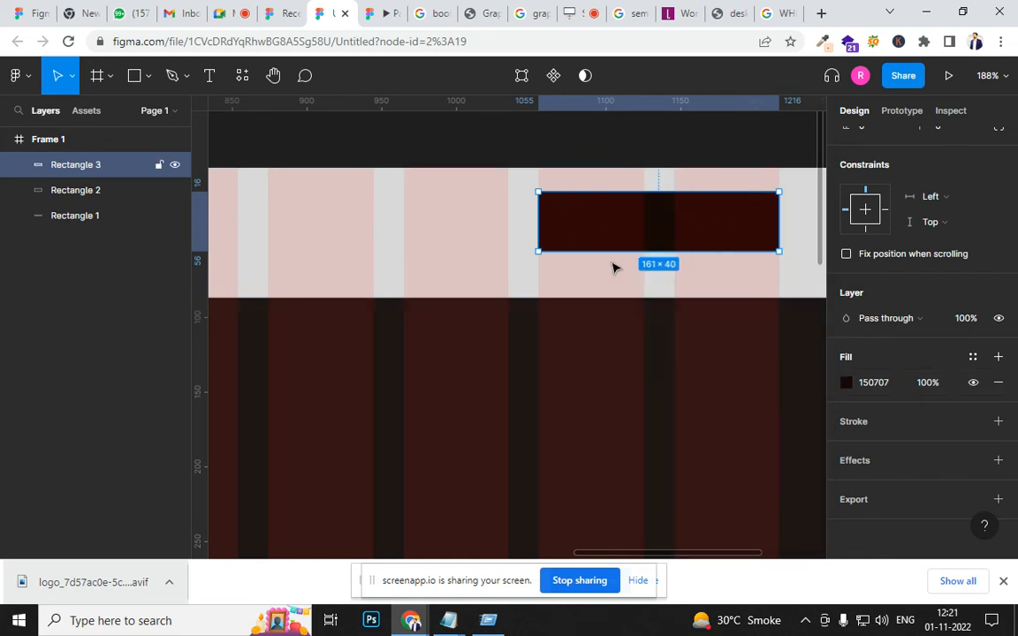
Step: Round the button rectangle's corners with a radius of 8
{"action": "scroll", "coordinate": [910, 376], "scroll_direction": "up", "scroll_amount": 3}
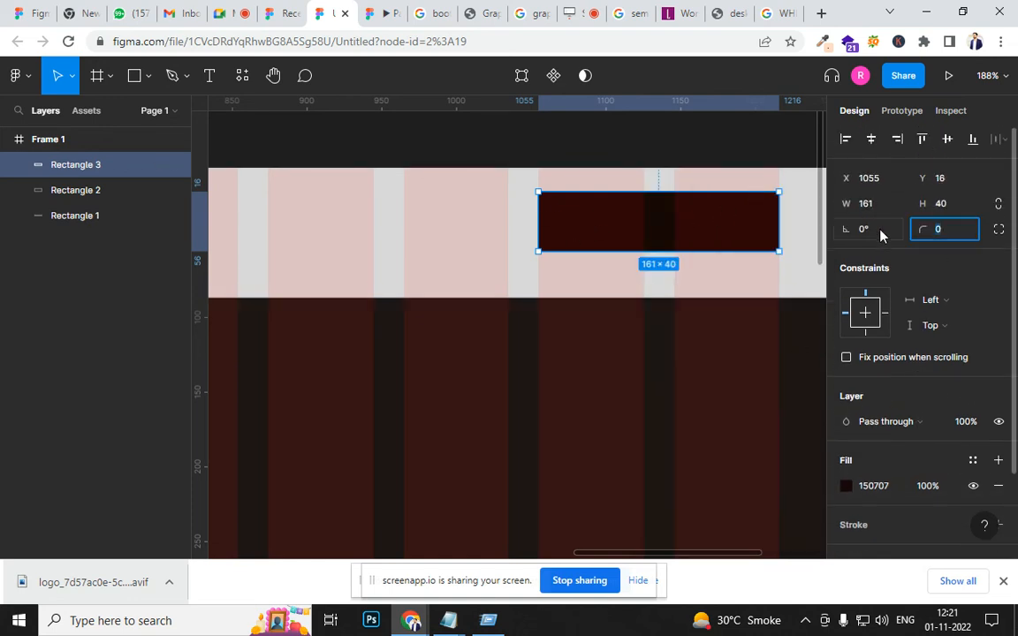
{"action": "type", "text": "2"}
{"action": "left_click_drag", "start_coordinate": [913, 232], "coordinate": [917, 231]}
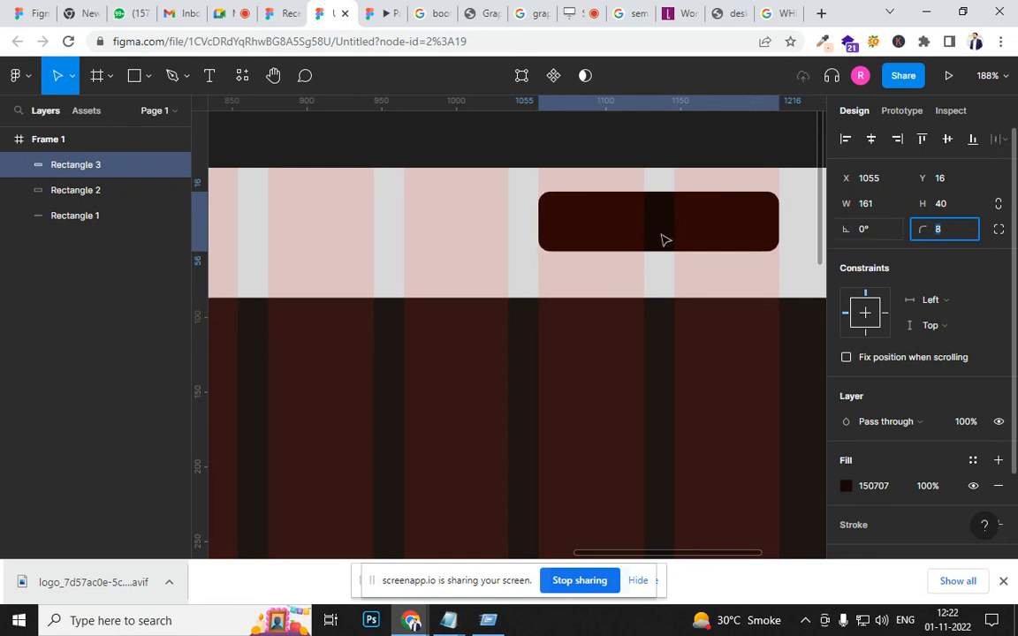
Step: Add the text READ MORE on the button and move it to the button's middle
{"action": "left_click", "coordinate": [211, 78]}
{"action": "left_click", "coordinate": [623, 225]}
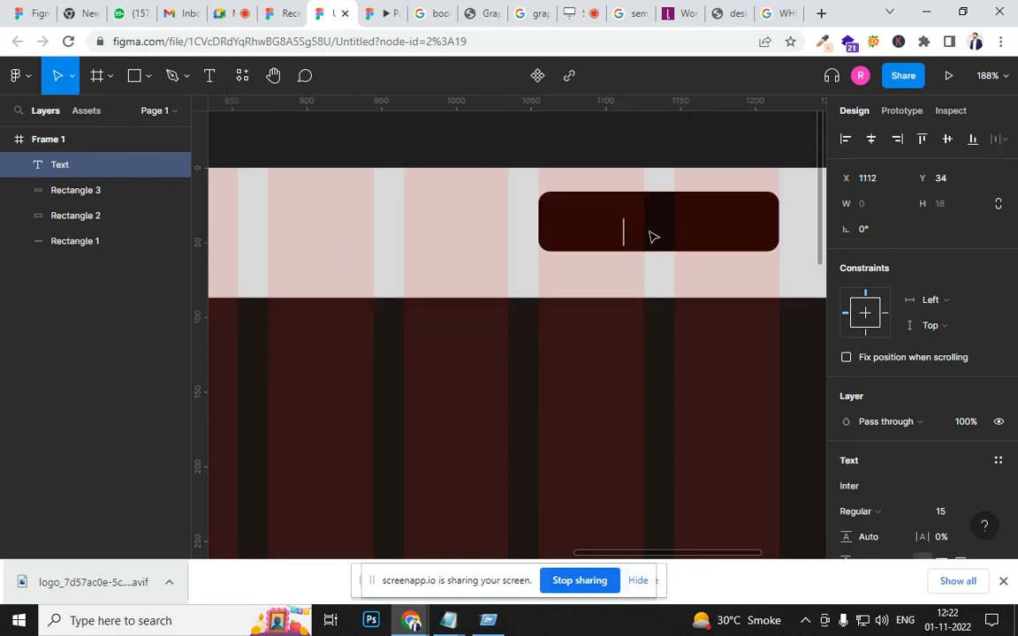
{"action": "type", "text": "READ MORE"}
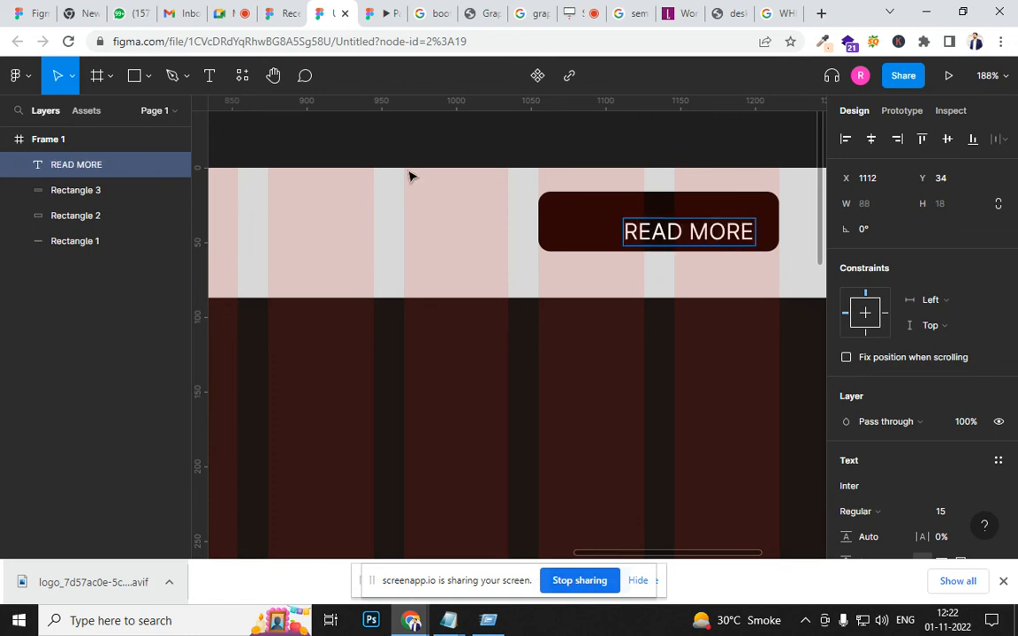
{"action": "key", "text": "Escape"}
{"action": "left_click_drag", "start_coordinate": [655, 240], "coordinate": [624, 227]}
Step: Create a component from the READ MORE text and its button rectangle
{"action": "left_click", "coordinate": [743, 247], "text": "shift"}
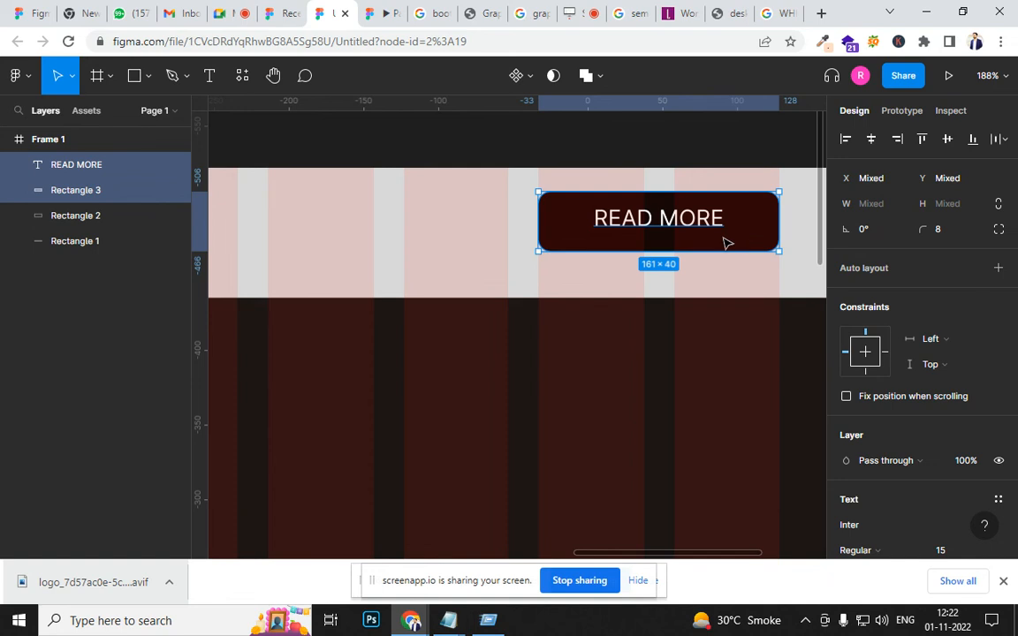
{"action": "right_click", "coordinate": [717, 241]}
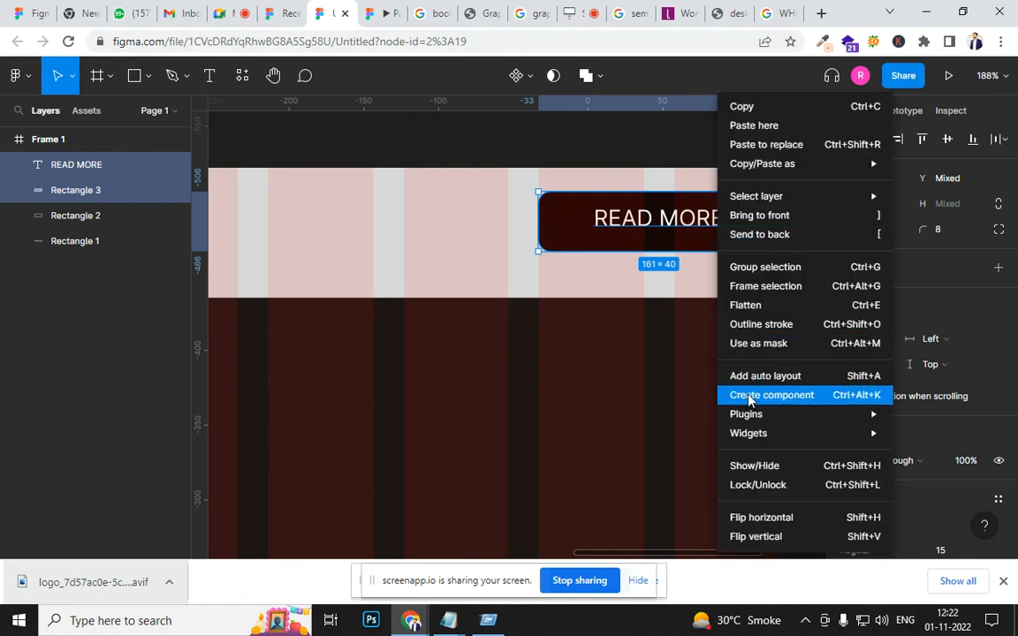
{"action": "left_click", "coordinate": [685, 395]}
{"action": "scroll", "coordinate": [708, 306], "scroll_direction": "down", "scroll_amount": 1}
{"action": "scroll", "coordinate": [708, 306], "scroll_direction": "down", "scroll_amount": 5}
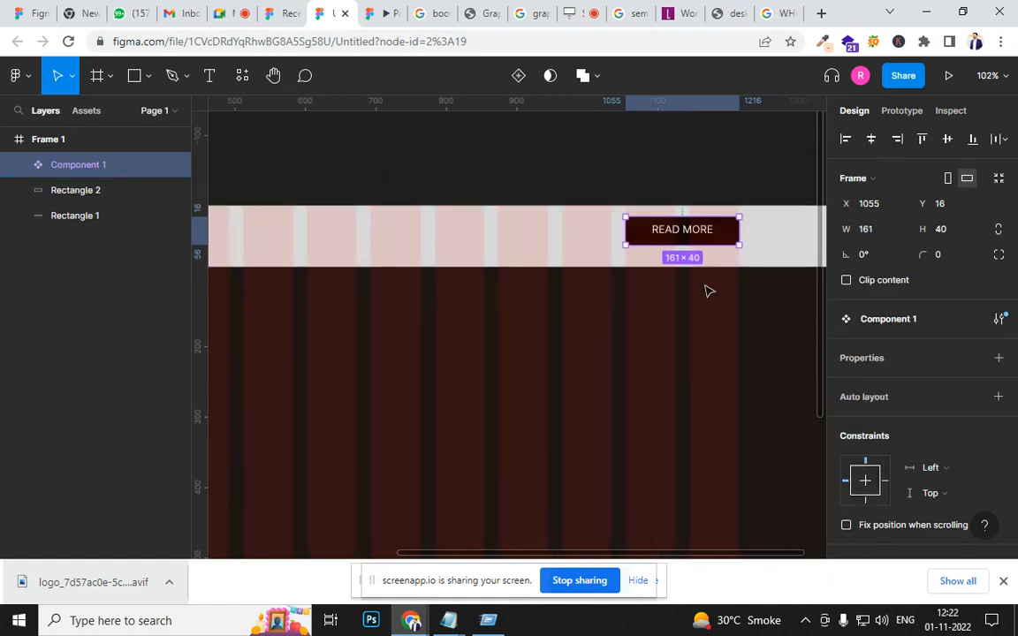
Step: Place three copies of the READ MORE button component in an evenly spaced row leftward along the header
{"action": "scroll", "coordinate": [611, 393], "scroll_direction": "up", "scroll_amount": 1}
{"action": "left_click_drag", "start_coordinate": [762, 290], "coordinate": [627, 306]}
{"action": "key", "text": "ctrl+d"}
{"action": "key", "text": "ctrl+d"}
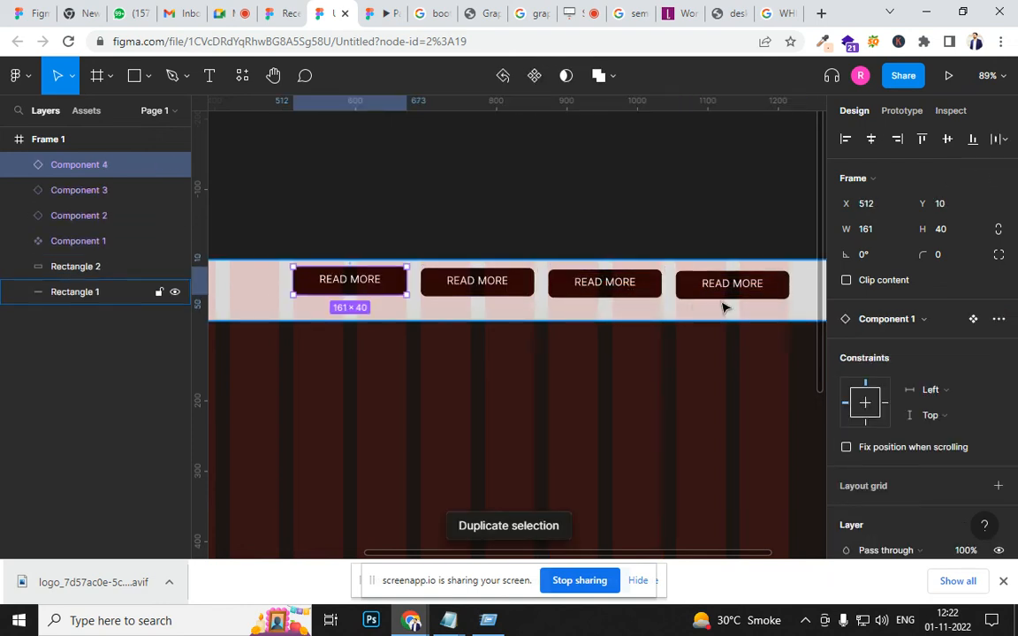
Step: Change the main button component's 150707 selection color to the dark red 601B1B
{"action": "left_click", "coordinate": [768, 287]}
{"action": "scroll", "coordinate": [888, 422], "scroll_direction": "down", "scroll_amount": 3}
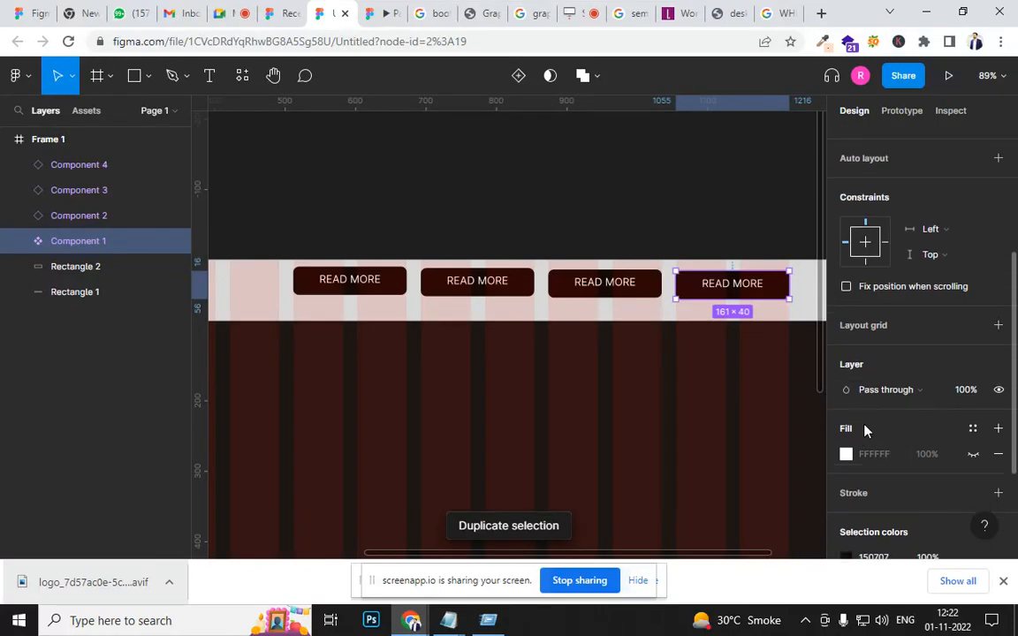
{"action": "scroll", "coordinate": [865, 430], "scroll_direction": "down", "scroll_amount": 2}
{"action": "left_click", "coordinate": [845, 399]}
{"action": "left_click_drag", "start_coordinate": [765, 307], "coordinate": [774, 281]}
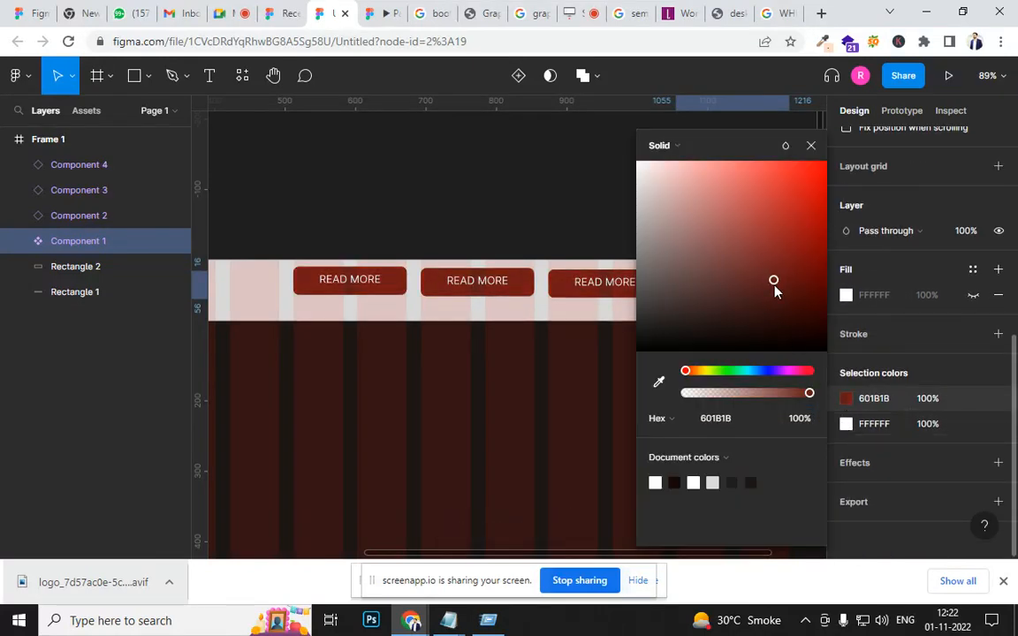
{"action": "left_click", "coordinate": [595, 257]}
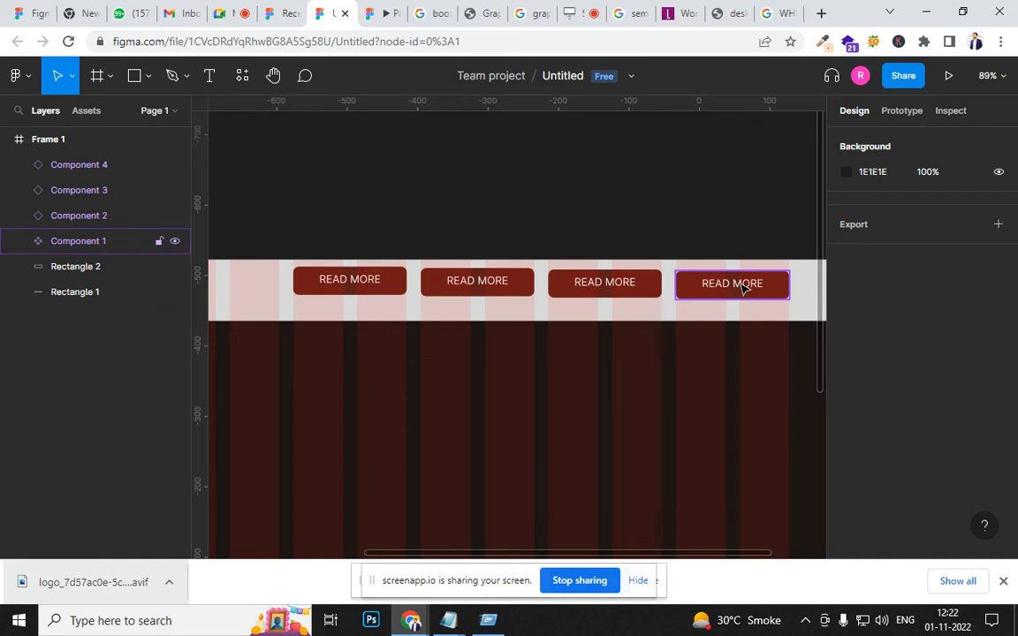
Step: Replace the main component's button text with APPLY NOW and check the copies along the header
{"action": "scroll", "coordinate": [740, 287], "scroll_direction": "up", "scroll_amount": 5}
{"action": "scroll", "coordinate": [742, 288], "scroll_direction": "up", "scroll_amount": 2}
{"action": "left_click", "coordinate": [654, 295]}
{"action": "double_click", "coordinate": [654, 303]}
{"action": "double_click", "coordinate": [654, 302]}
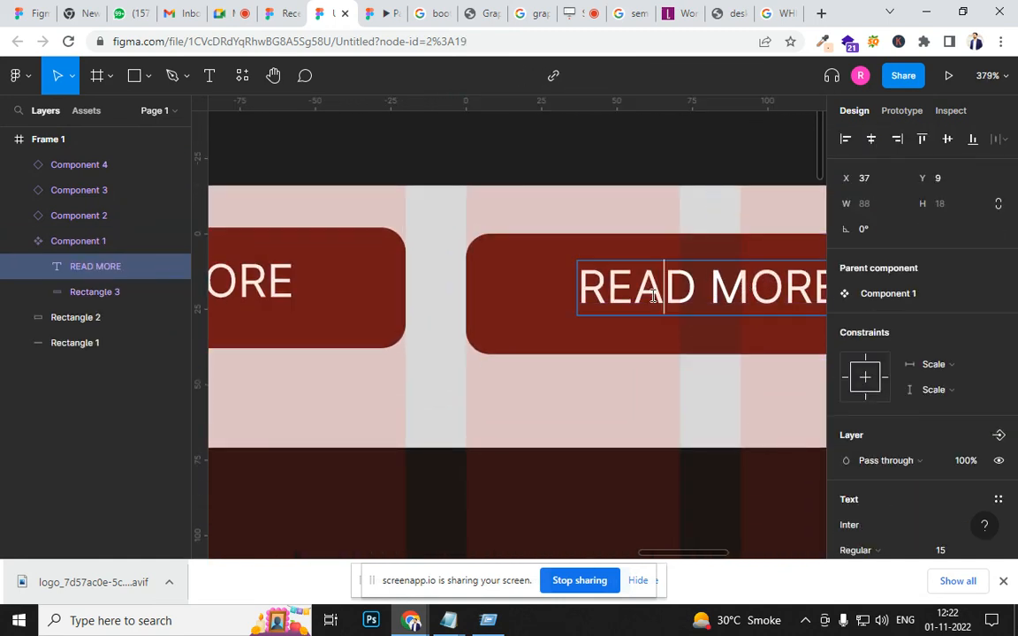
{"action": "key", "text": "ctrl+a"}
{"action": "type", "text": "APP"}
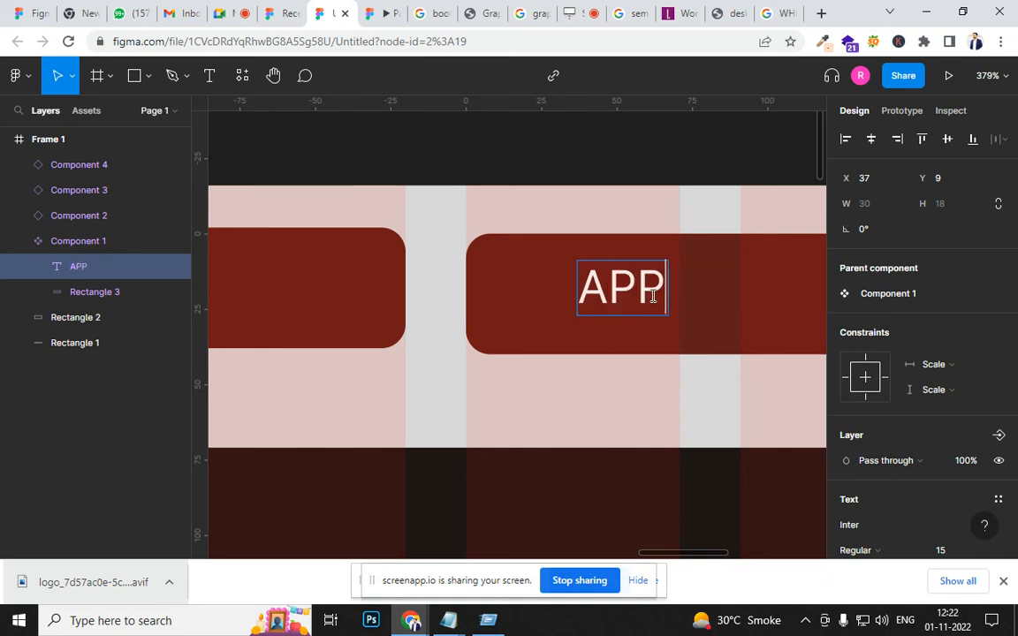
{"action": "type", "text": "LY NOW"}
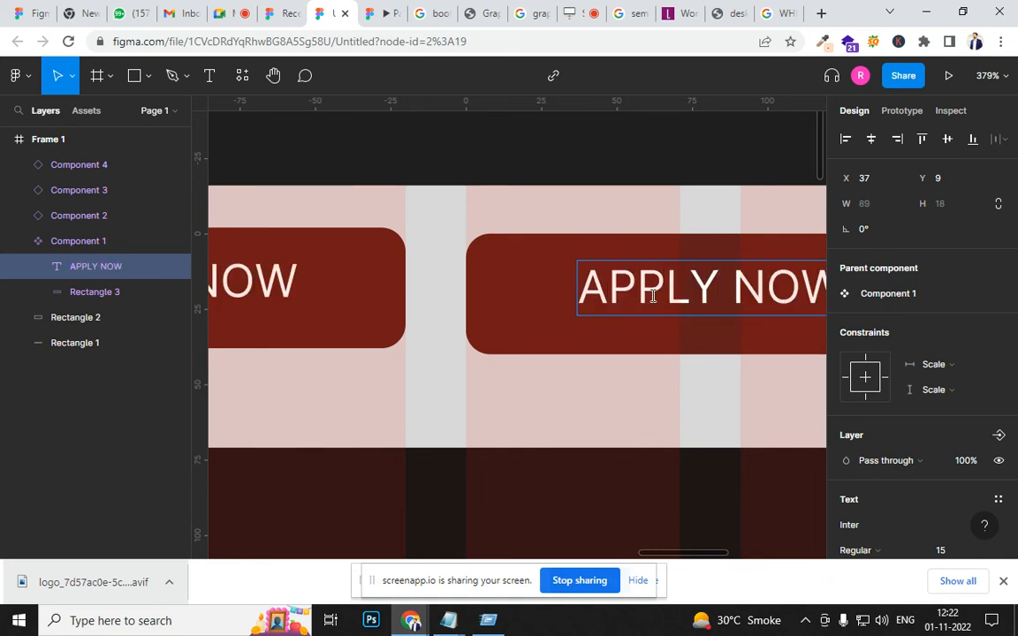
{"action": "key", "text": "Escape"}
{"action": "scroll", "coordinate": [734, 201], "scroll_direction": "down", "scroll_amount": 2}
{"action": "scroll", "coordinate": [591, 266], "scroll_direction": "down", "scroll_amount": 3}
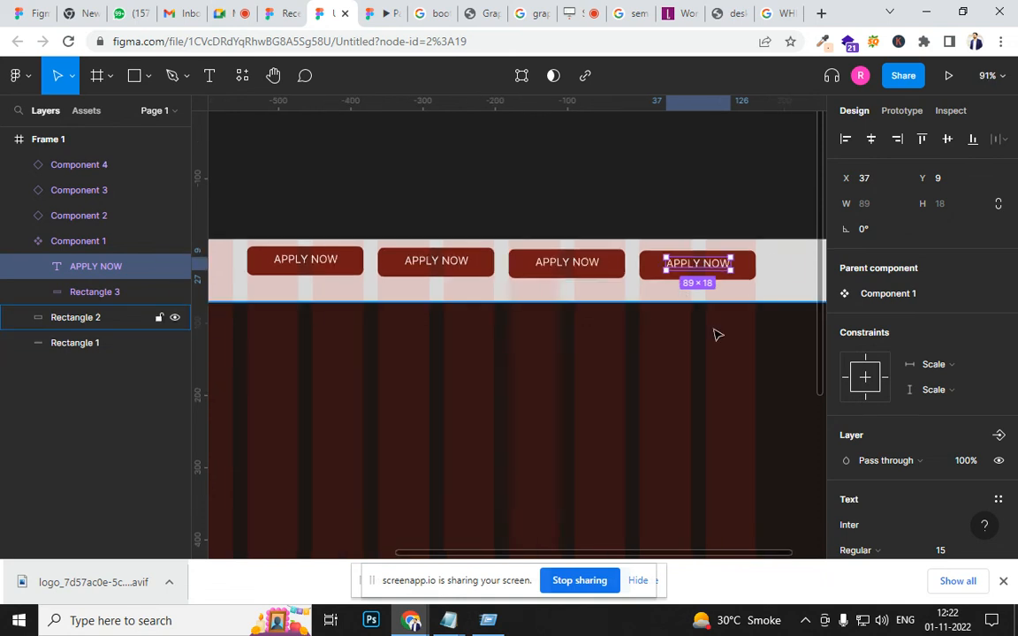
{"action": "left_click_drag", "start_coordinate": [721, 331], "coordinate": [538, 330]}
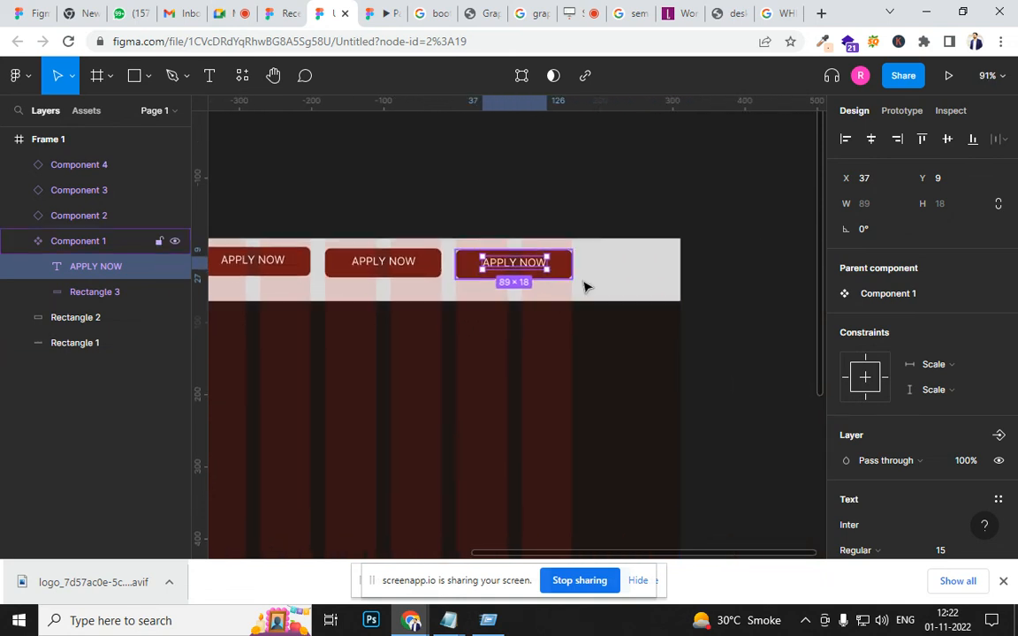
{"action": "left_click", "coordinate": [590, 236]}
{"action": "left_click_drag", "start_coordinate": [545, 281], "coordinate": [591, 291]}
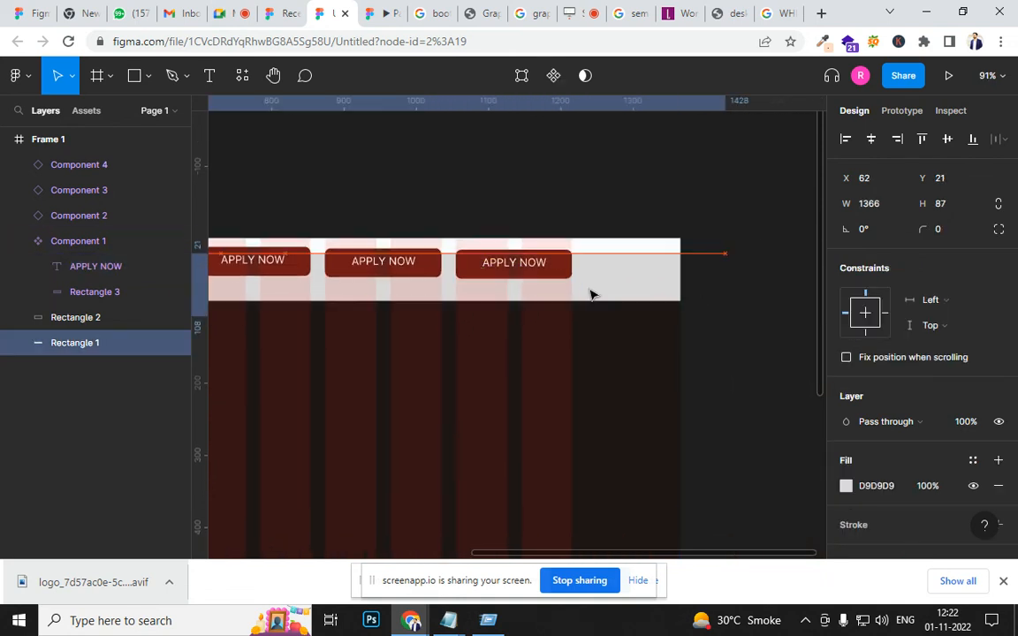
{"action": "key", "text": "ctrl+z"}
Step: Delete all four APPLY NOW buttons from the header
{"action": "scroll", "coordinate": [613, 355], "scroll_direction": "down", "scroll_amount": 5}
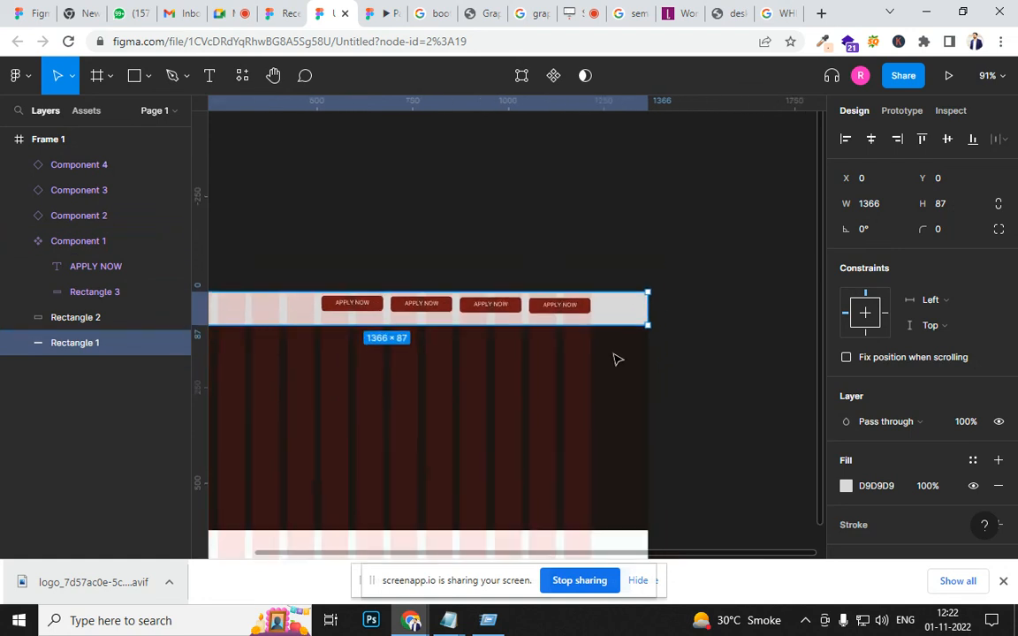
{"action": "left_click", "coordinate": [570, 327]}
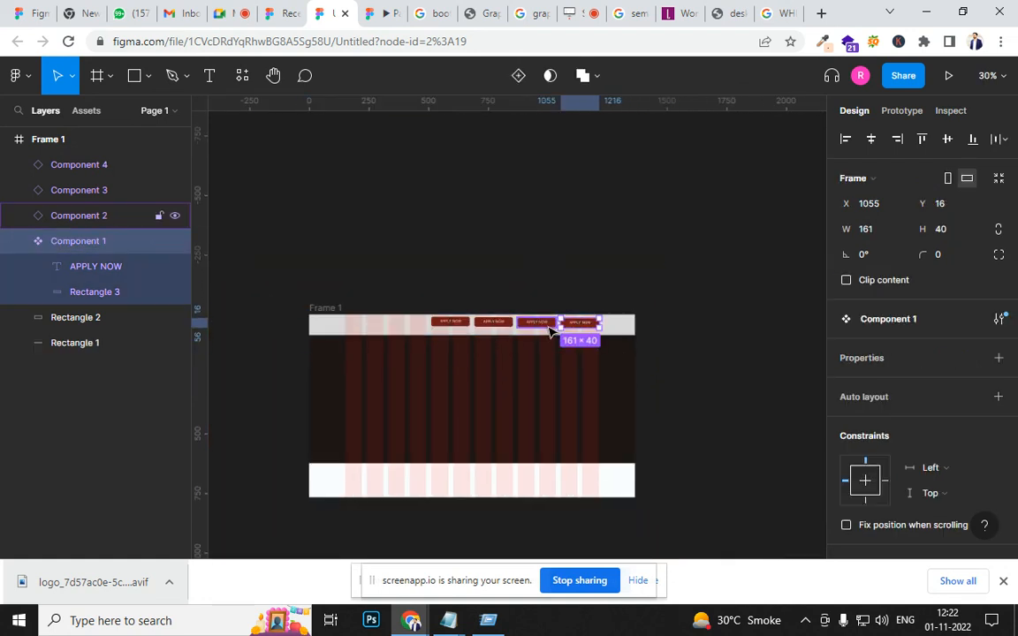
{"action": "left_click", "coordinate": [538, 323], "text": "shift"}
{"action": "left_click", "coordinate": [495, 323], "text": "shift"}
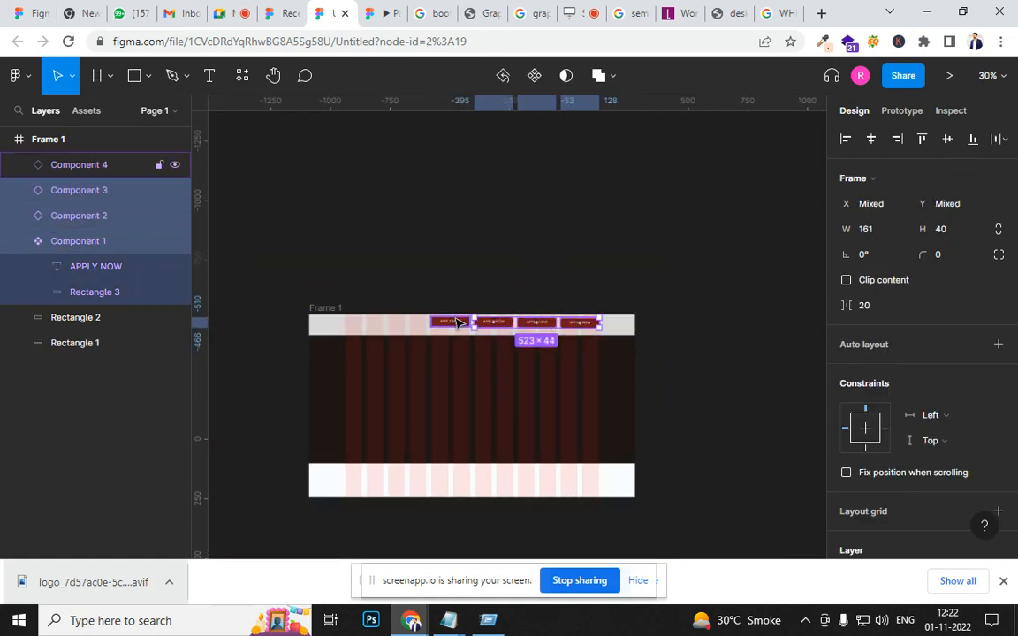
{"action": "left_click", "coordinate": [452, 322], "text": "shift"}
{"action": "key", "text": "Delete"}
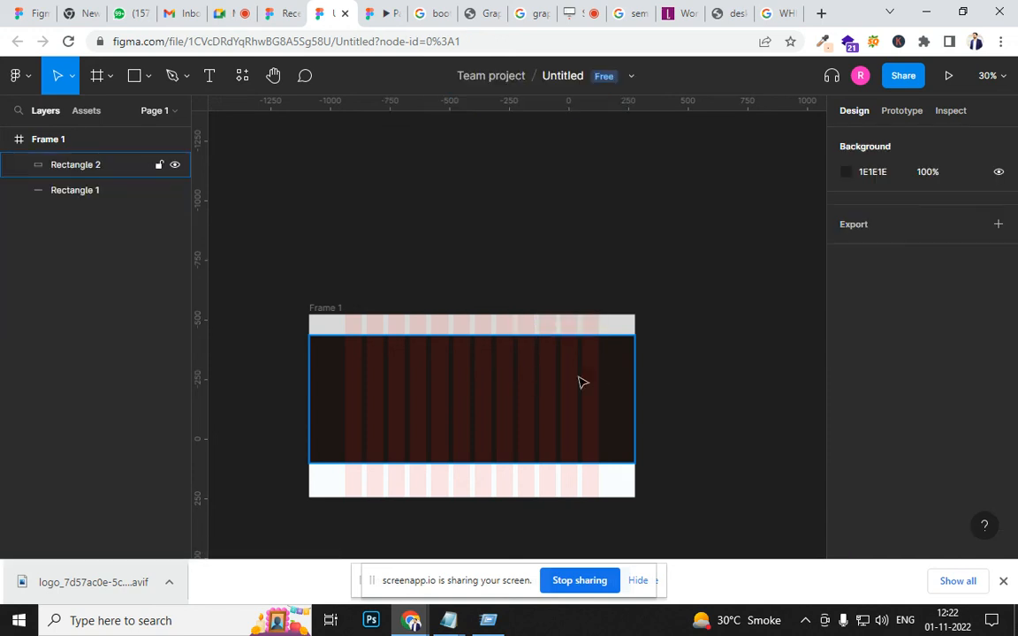
{"action": "left_click_drag", "start_coordinate": [474, 416], "coordinate": [657, 323]}
{"action": "scroll", "coordinate": [650, 341], "scroll_direction": "up", "scroll_amount": 2}
{"action": "scroll", "coordinate": [650, 341], "scroll_direction": "up", "scroll_amount": 3}
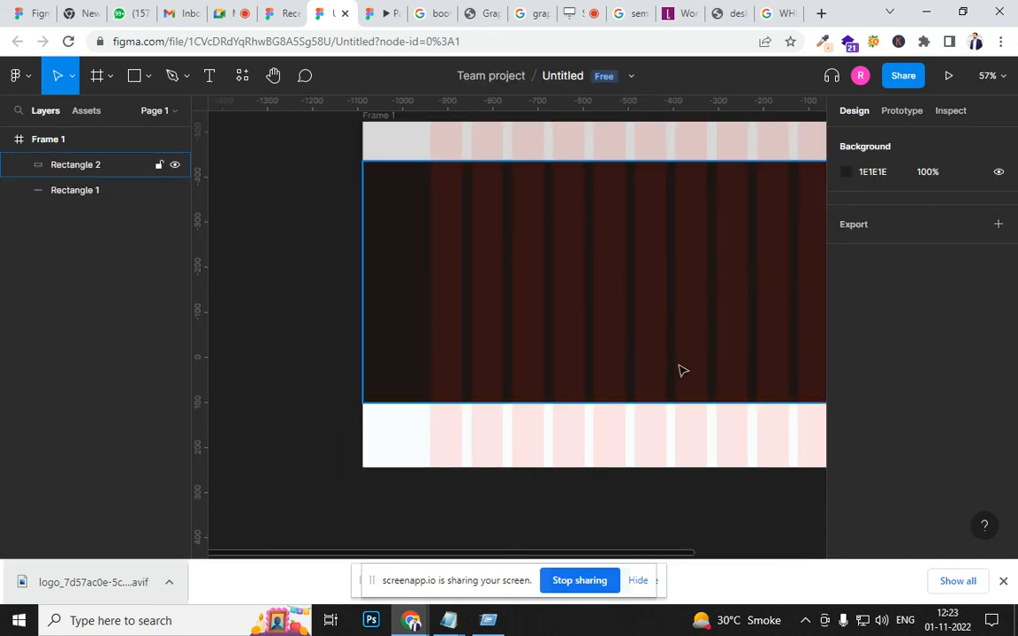
{"action": "left_click_drag", "start_coordinate": [633, 275], "coordinate": [545, 379]}
{"action": "left_click_drag", "start_coordinate": [670, 390], "coordinate": [617, 352]}
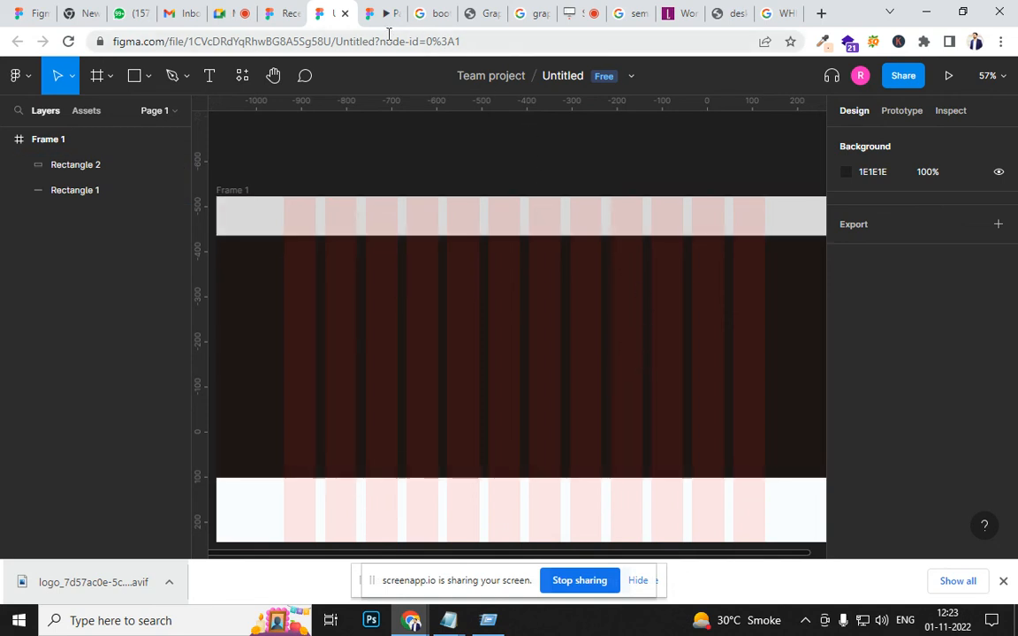
{"action": "left_click_drag", "start_coordinate": [420, 167], "coordinate": [465, 203]}
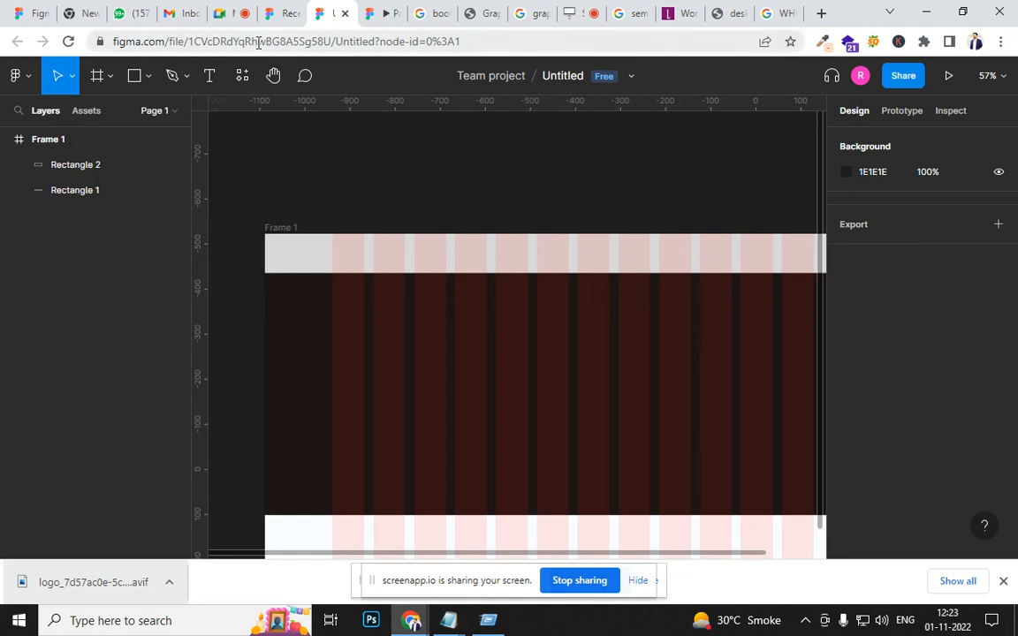
{"action": "left_click", "coordinate": [226, 17]}
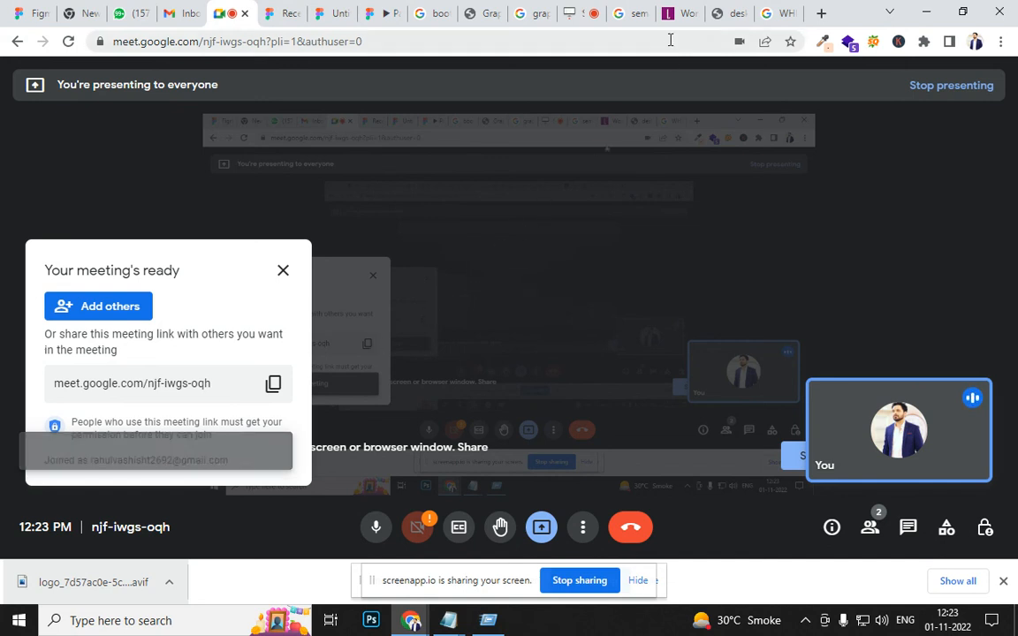
{"action": "left_click", "coordinate": [372, 14]}
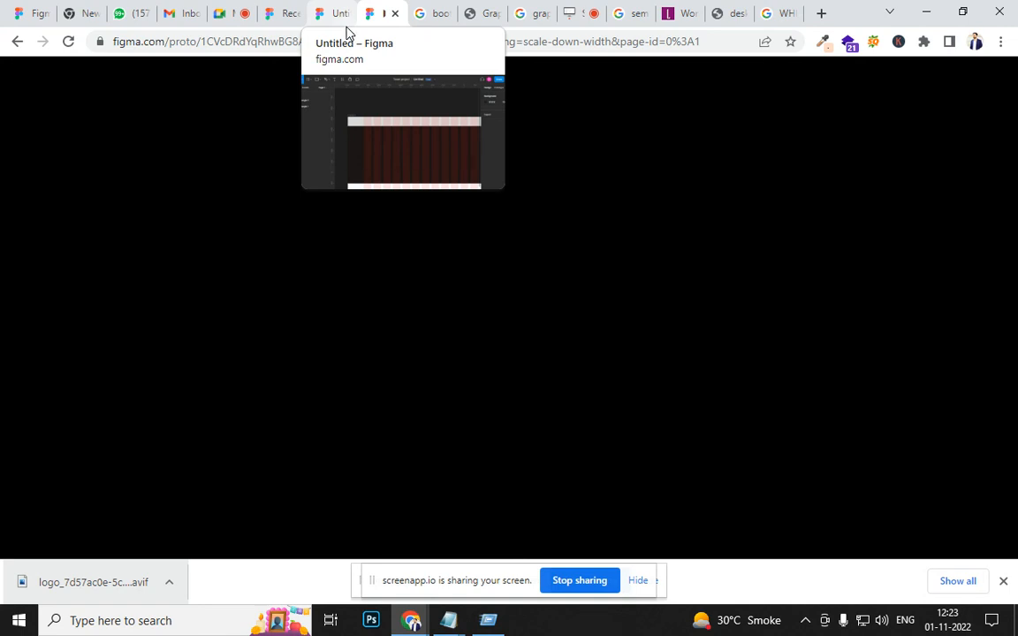
{"action": "left_click", "coordinate": [335, 20]}
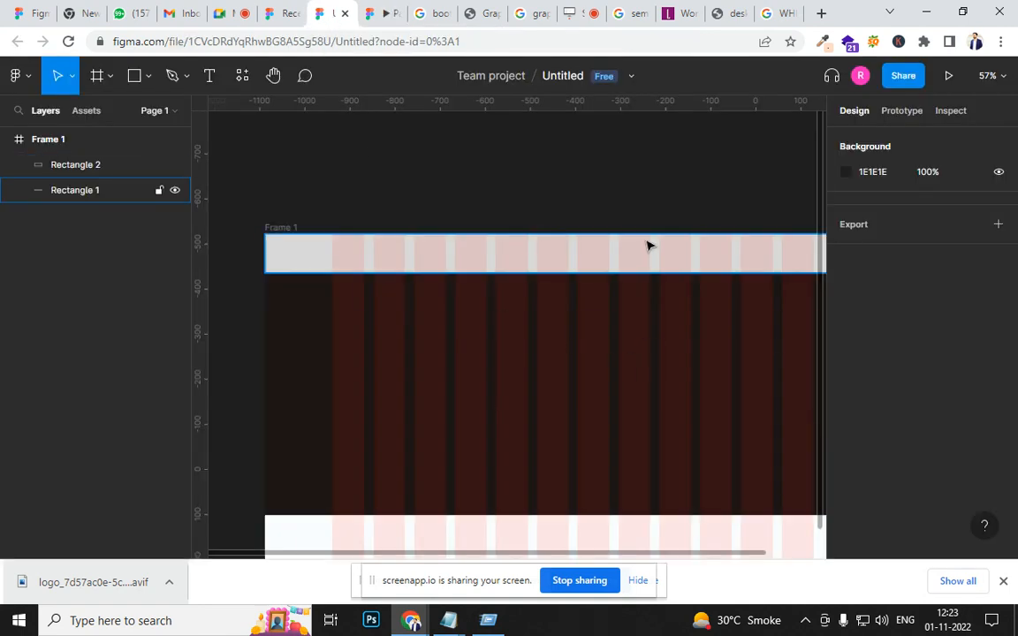
Step: Inspect the header and hero rectangles in the frame and switch to the graphicdesigncoursenoida.com reference homepage
{"action": "left_click", "coordinate": [609, 266]}
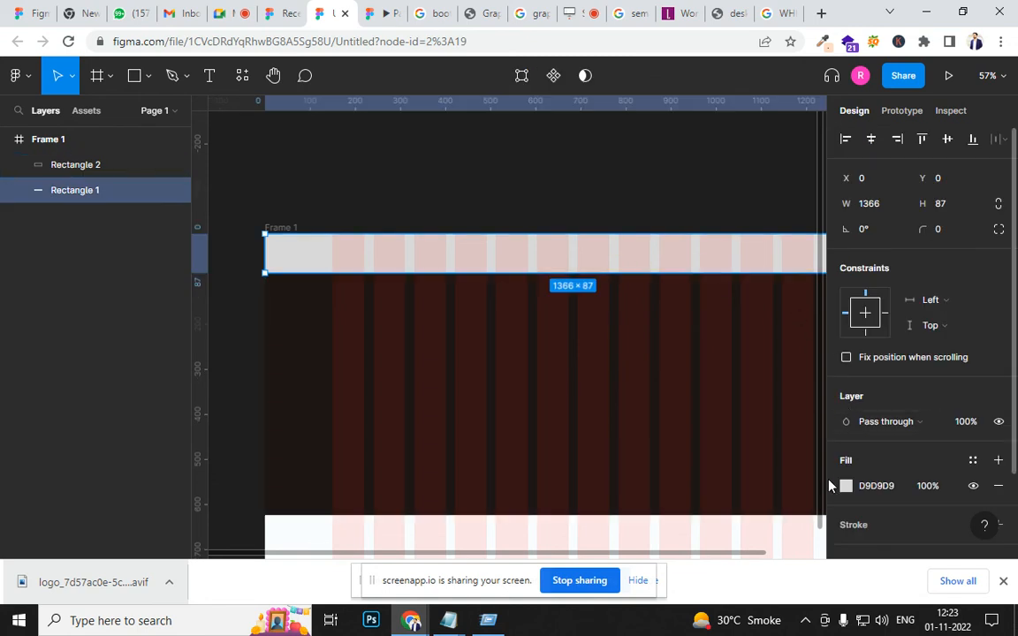
{"action": "left_click", "coordinate": [723, 341]}
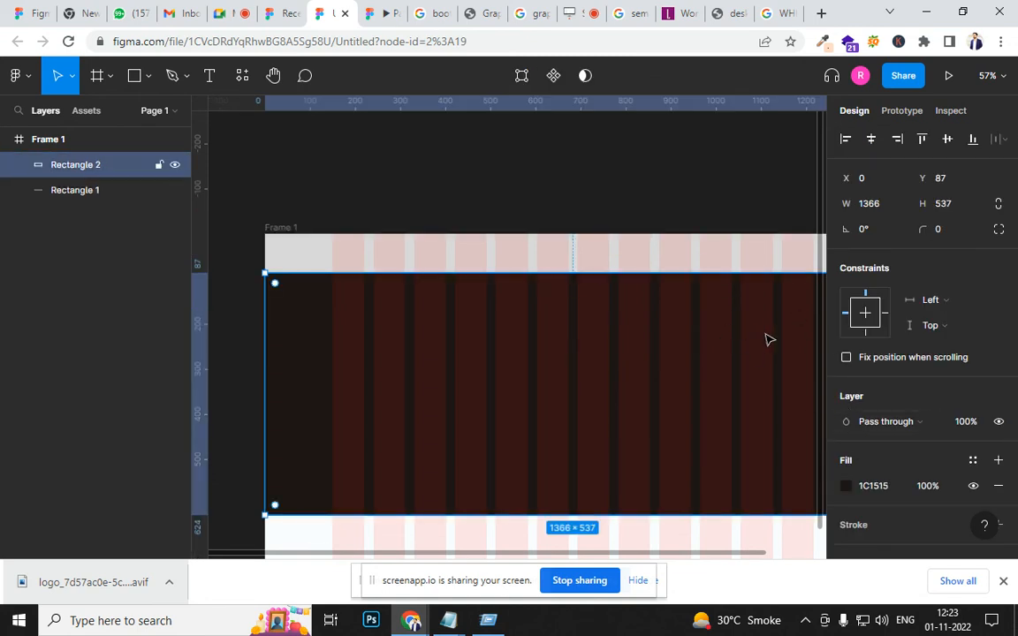
{"action": "key", "text": "space"}
{"action": "left_click_drag", "start_coordinate": [764, 334], "coordinate": [680, 321]}
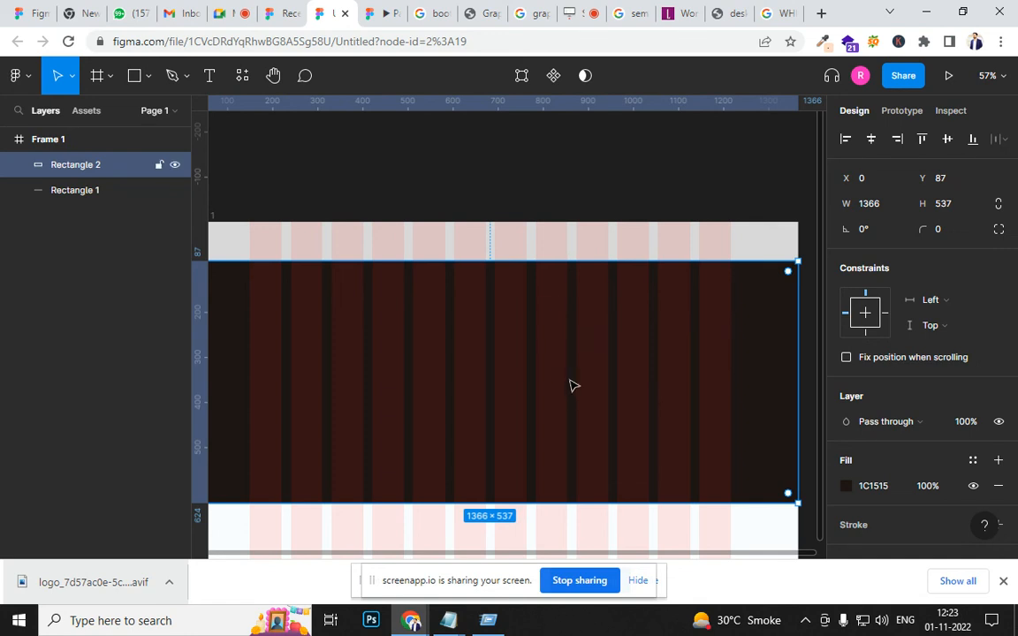
{"action": "scroll", "coordinate": [530, 378], "scroll_direction": "up", "scroll_amount": 1}
{"action": "scroll", "coordinate": [559, 384], "scroll_direction": "down", "scroll_amount": 3}
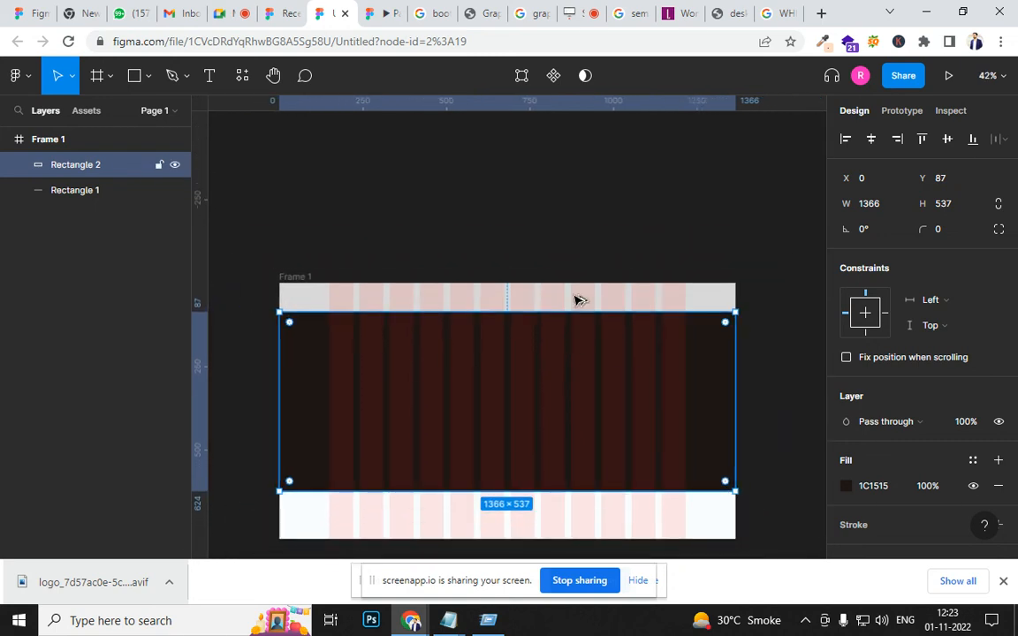
{"action": "left_click", "coordinate": [484, 14]}
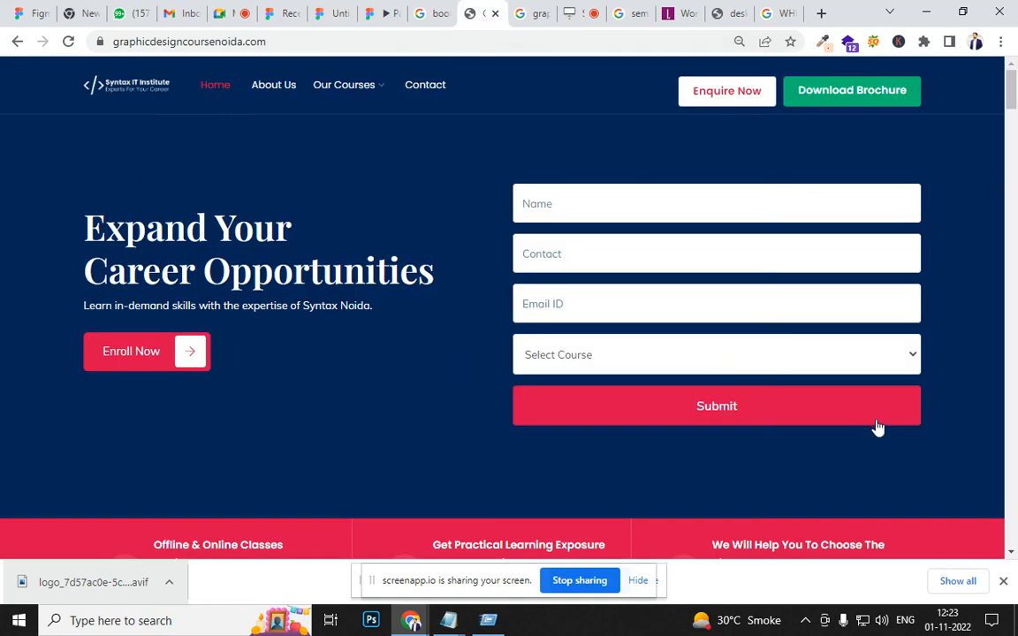